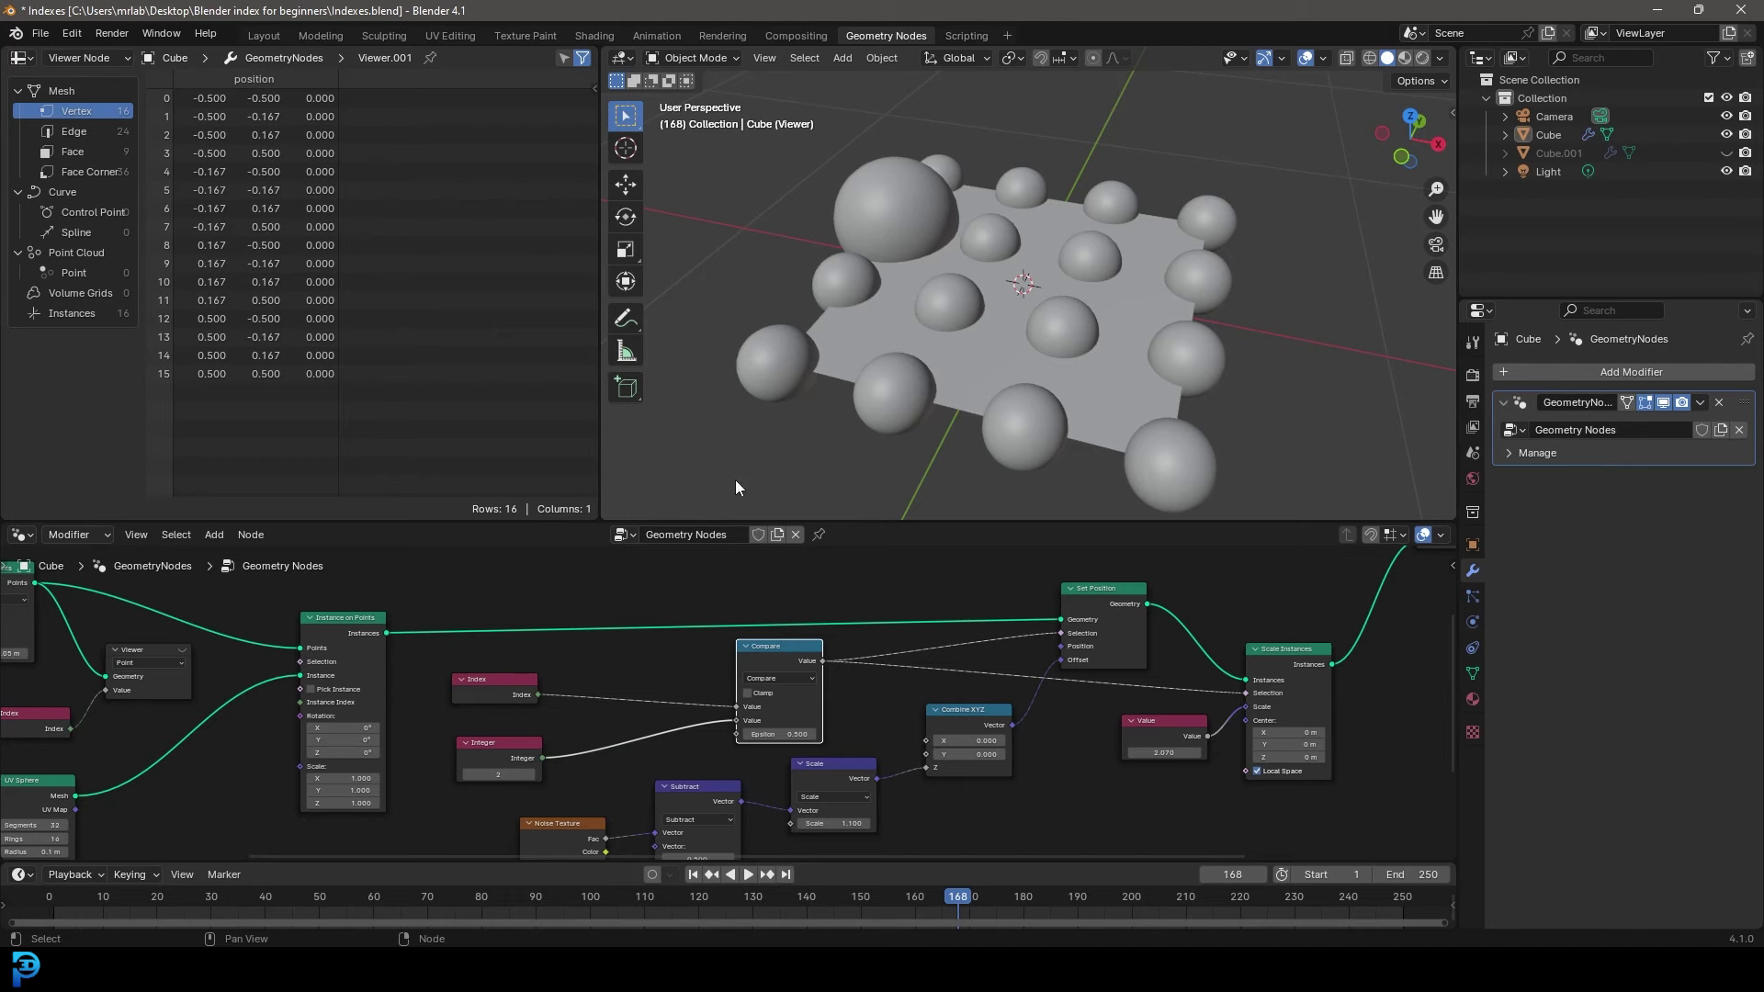
- Activate the Viewer node that displays the Index values on the Grid's points
{"action": "scroll", "coordinate": [537, 698], "scroll_direction": "down", "scroll_amount": 2}
{"action": "middle_click_drag", "start_coordinate": [470, 692], "coordinate": [652, 674]}
{"action": "scroll", "coordinate": [654, 674], "scroll_direction": "down", "scroll_amount": 3}
{"action": "scroll", "coordinate": [882, 731], "scroll_direction": "down", "scroll_amount": 1}
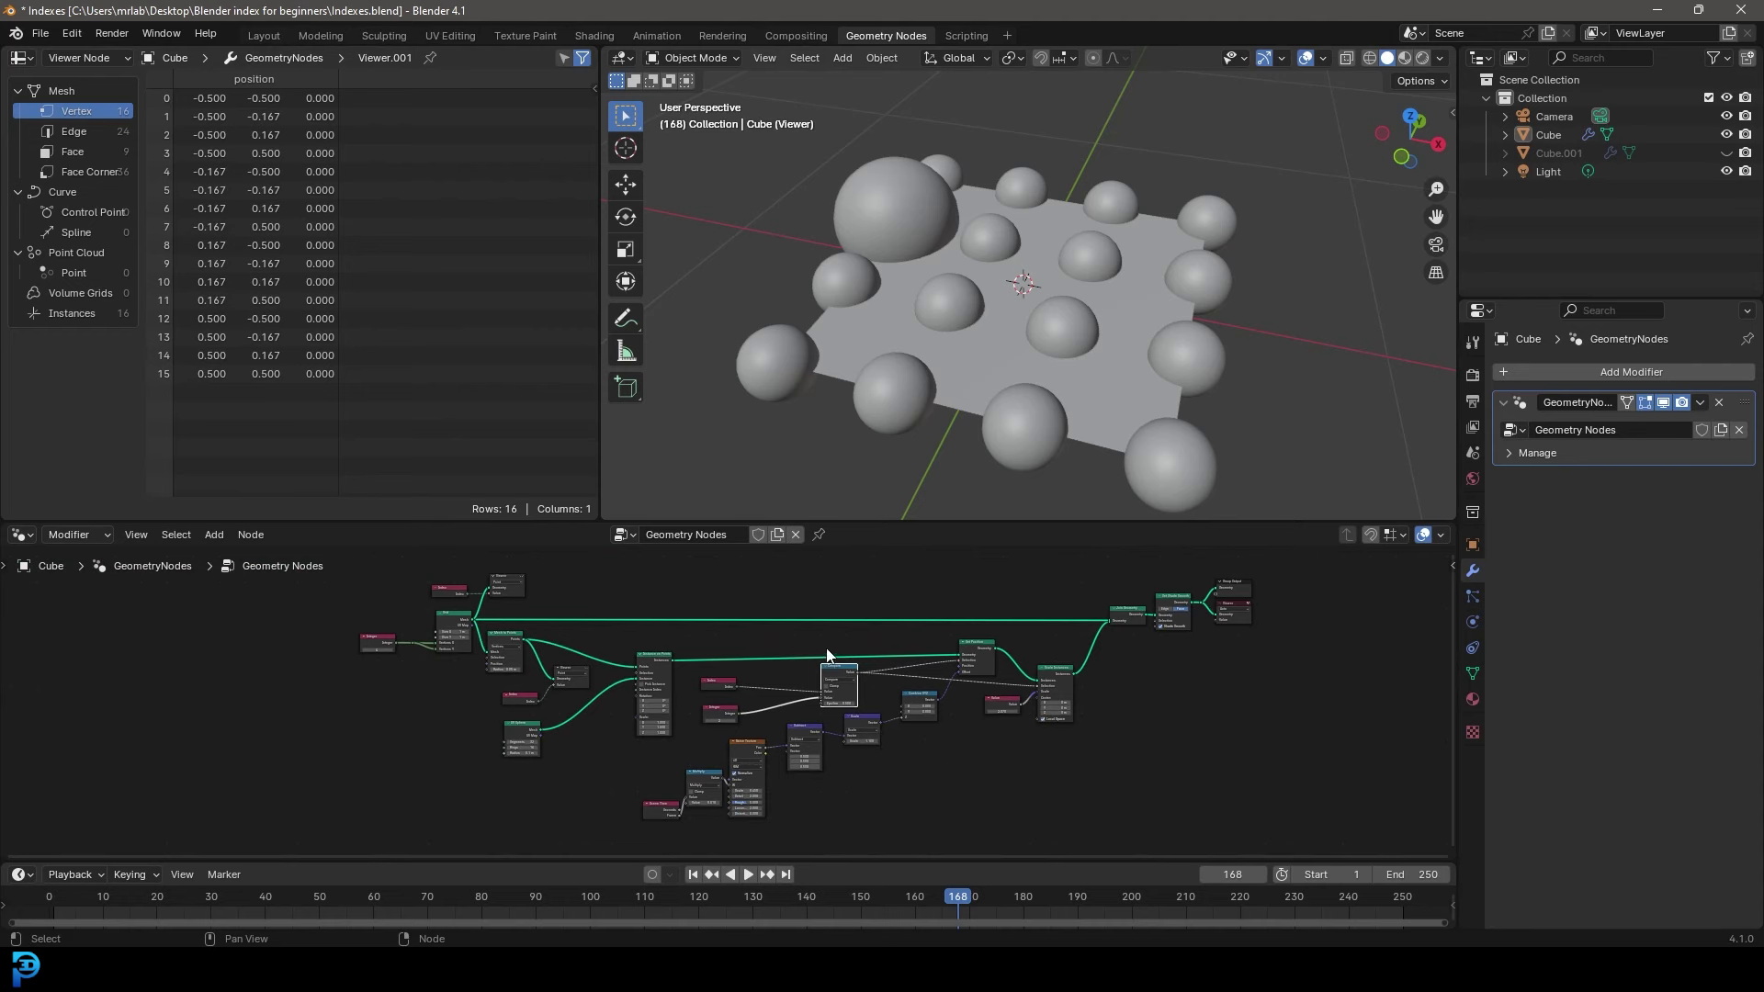
{"action": "middle_click_drag", "start_coordinate": [551, 657], "coordinate": [729, 690]}
{"action": "scroll", "coordinate": [729, 690], "scroll_direction": "up", "scroll_amount": 7}
{"action": "middle_click_drag", "start_coordinate": [588, 610], "coordinate": [687, 680]}
{"action": "scroll", "coordinate": [687, 680], "scroll_direction": "up", "scroll_amount": 7}
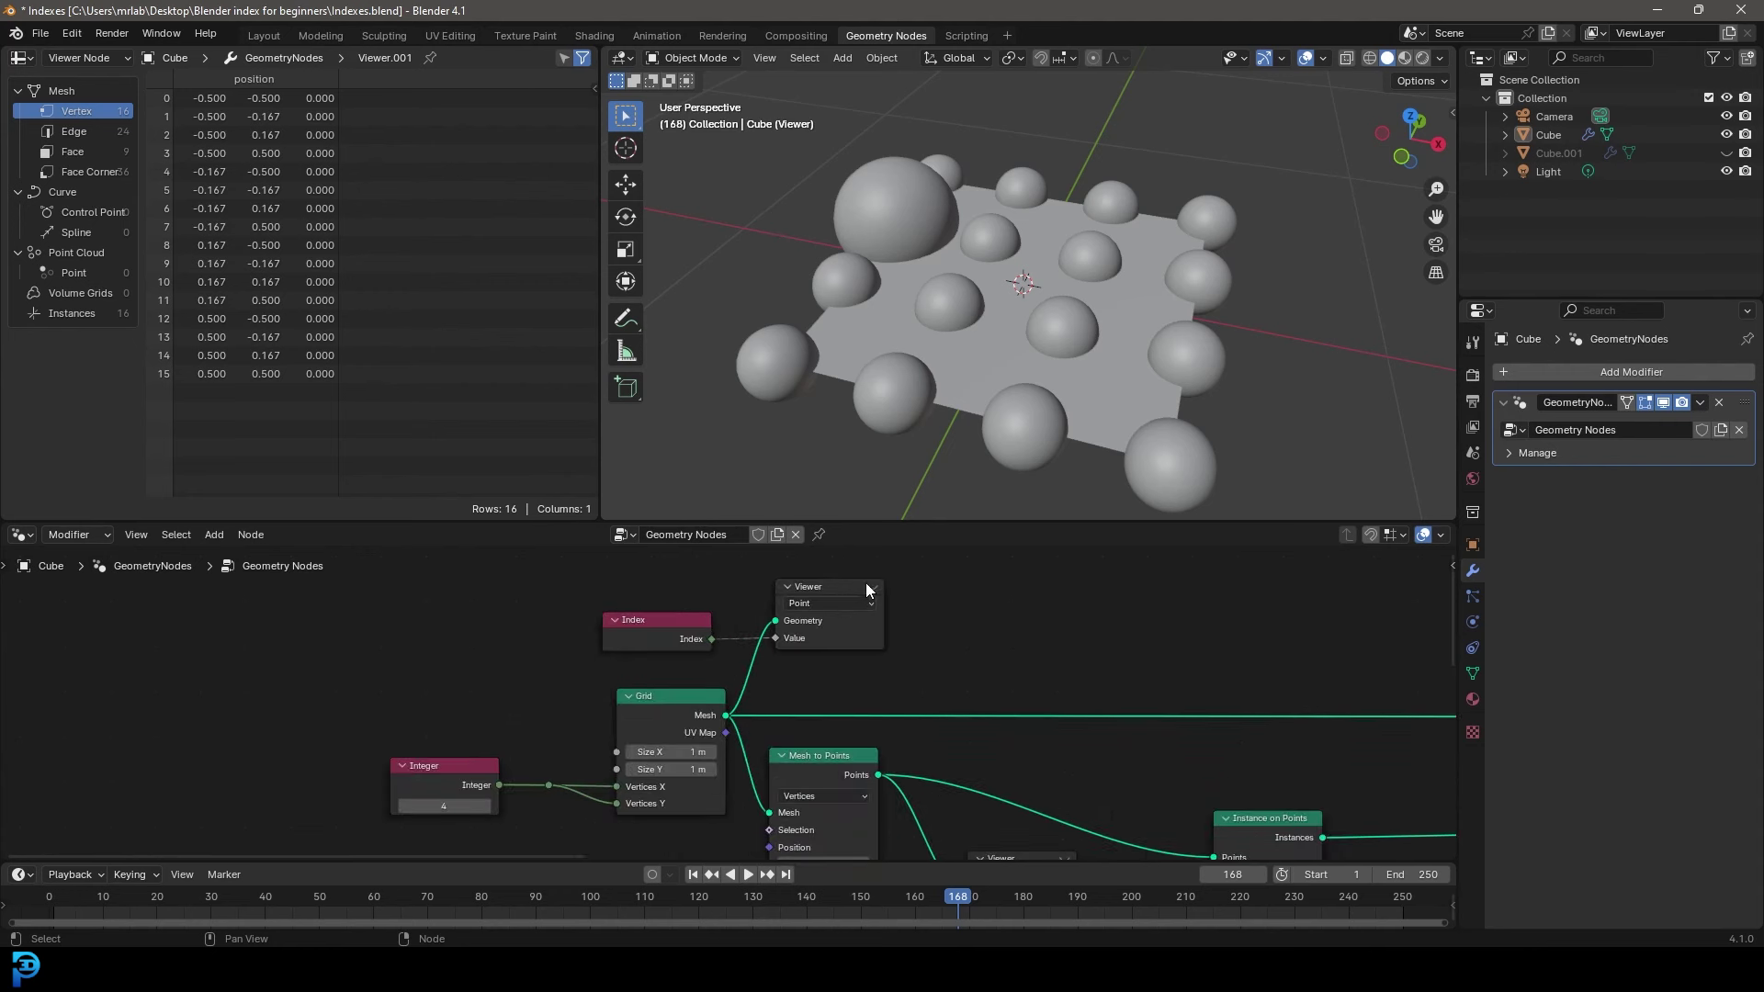
{"action": "left_click", "coordinate": [872, 586]}
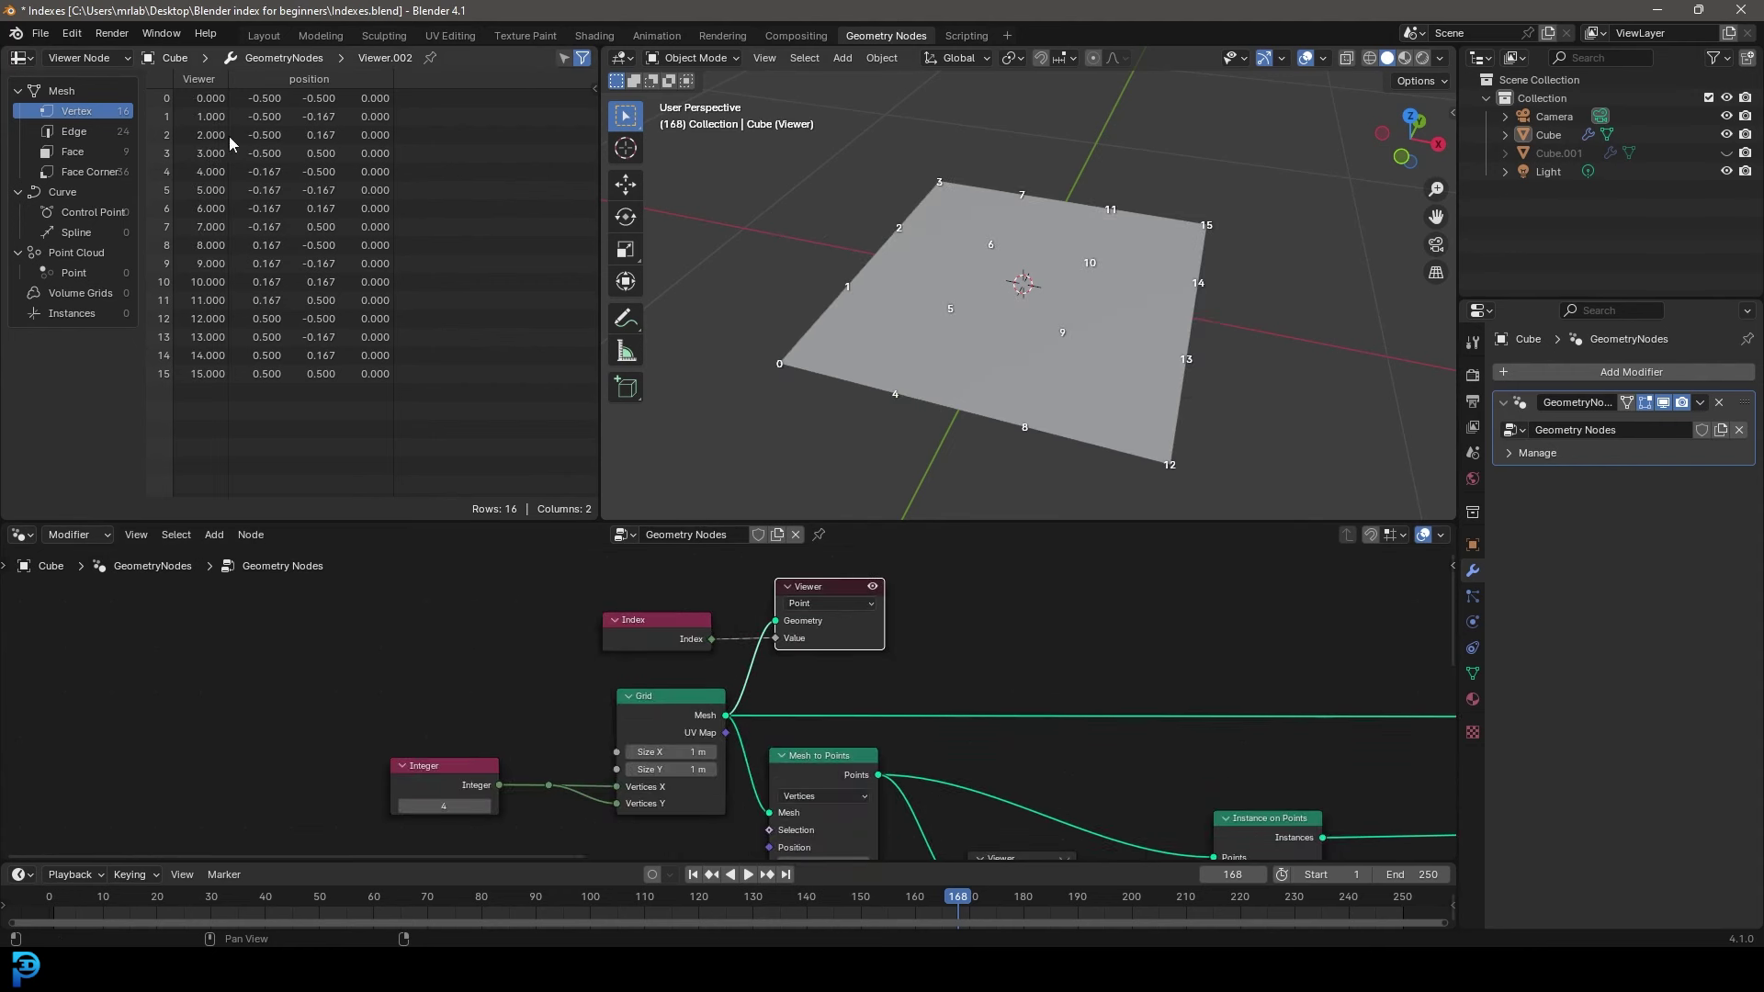
- Examine the point index numbers on the grid and the viewport overlay settings for the viewer's attribute text
{"action": "scroll", "coordinate": [918, 295], "scroll_direction": "up", "scroll_amount": 3}
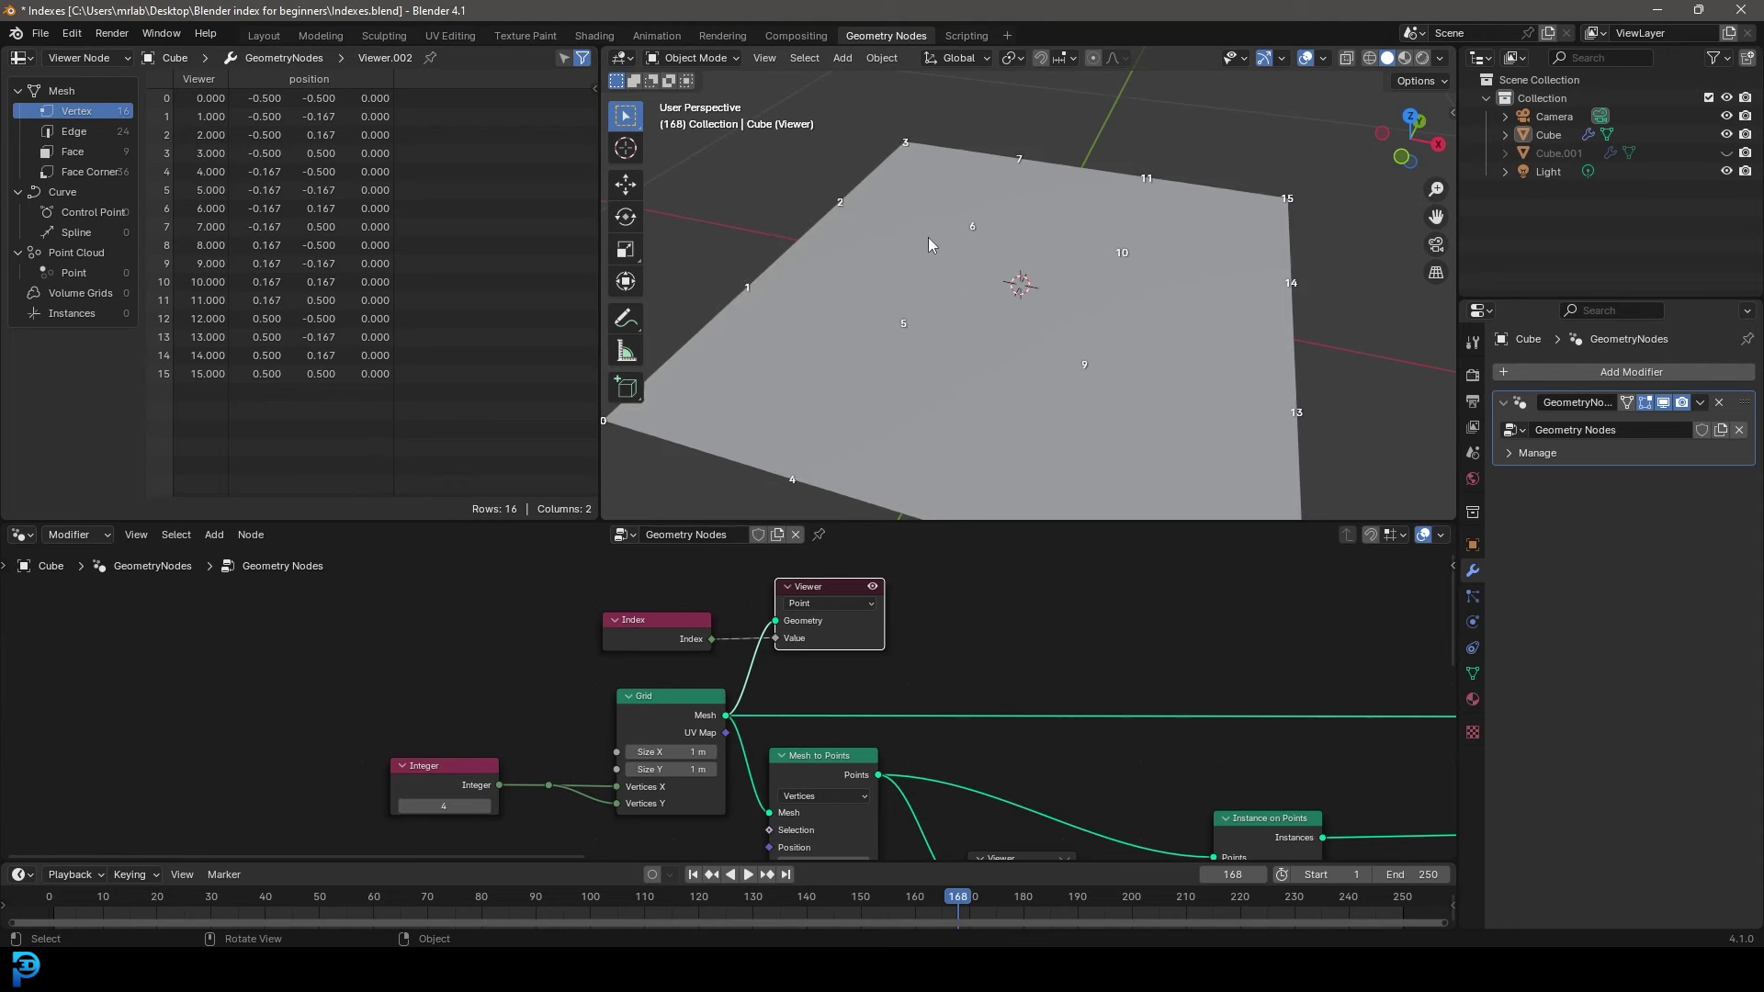
{"action": "scroll", "coordinate": [1048, 373], "scroll_direction": "down", "scroll_amount": 2}
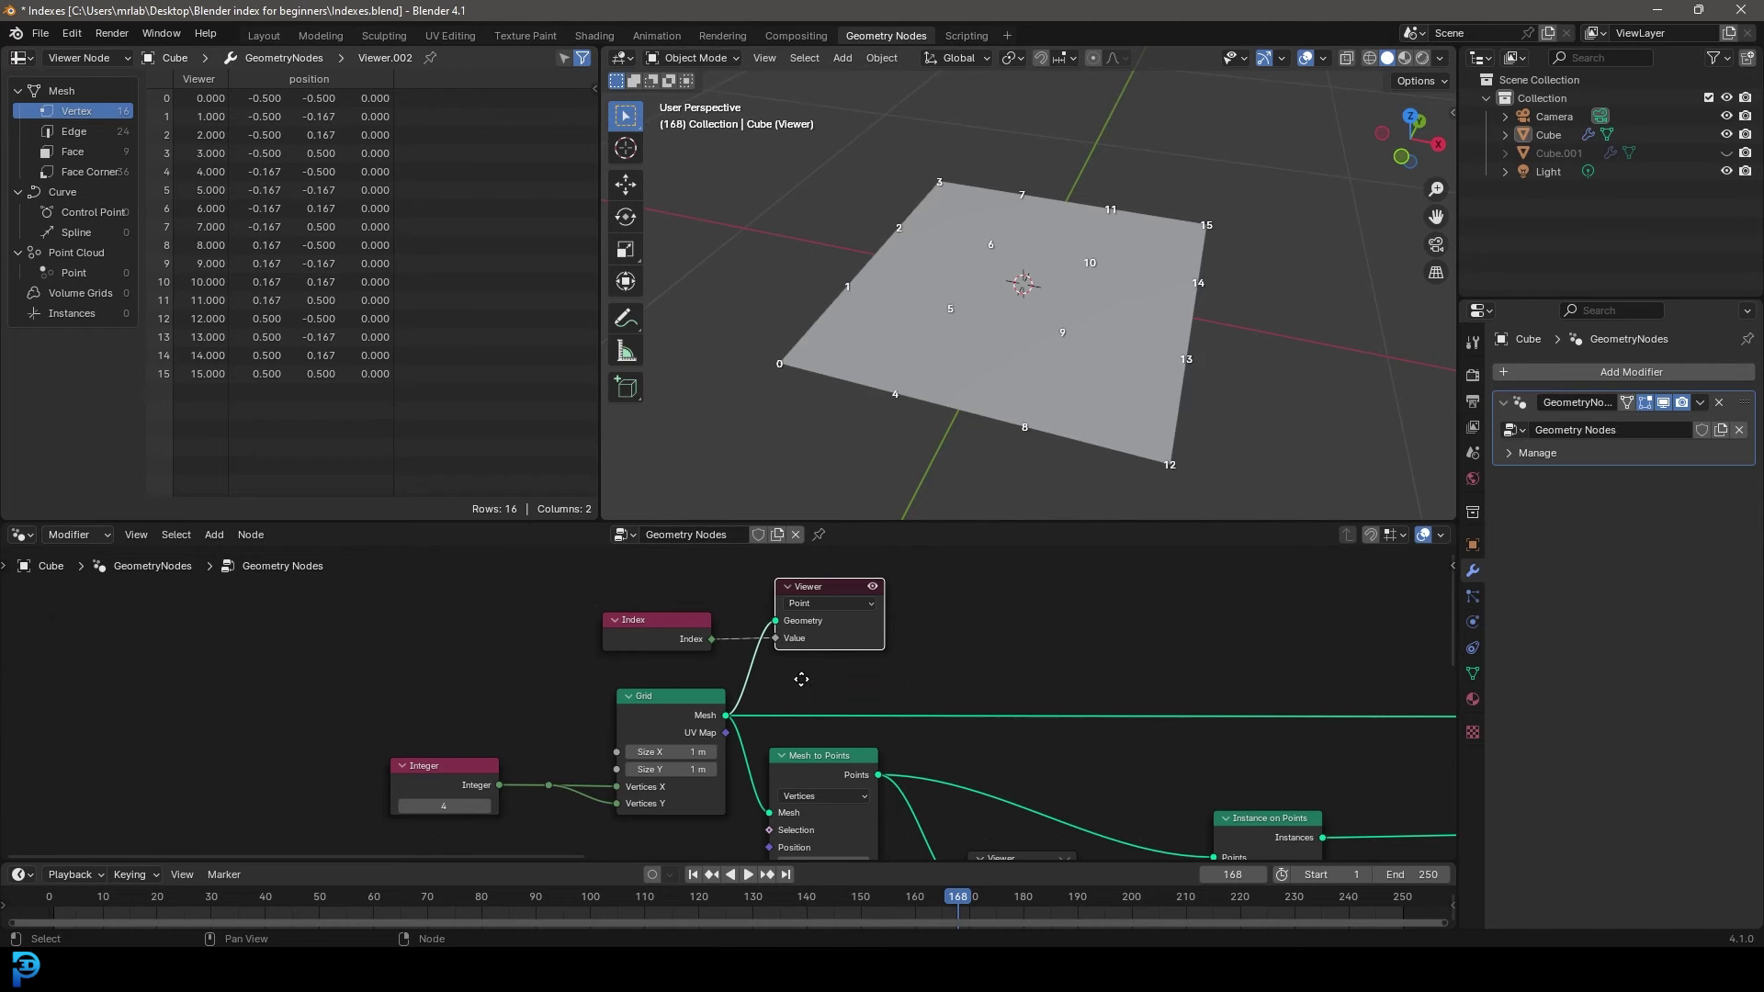
{"action": "middle_click_drag", "start_coordinate": [801, 679], "coordinate": [785, 654]}
{"action": "left_click_drag", "start_coordinate": [658, 689], "coordinate": [648, 687]}
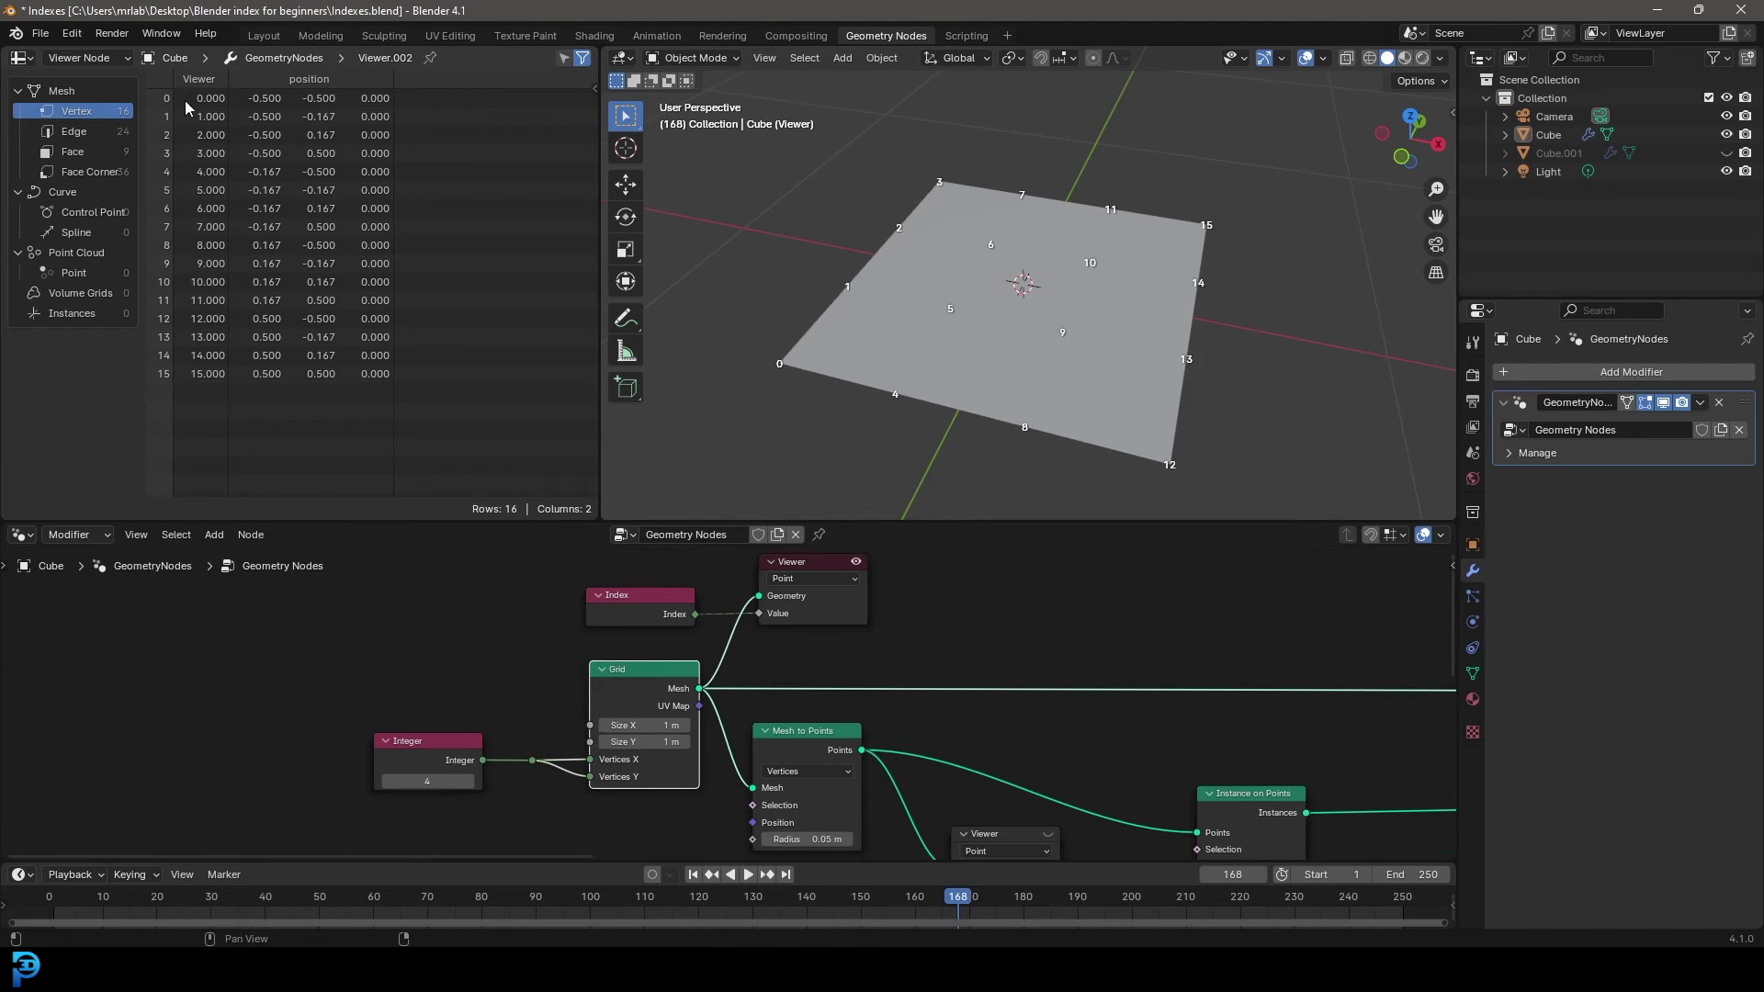
{"action": "scroll", "coordinate": [860, 434], "scroll_direction": "up", "scroll_amount": 3}
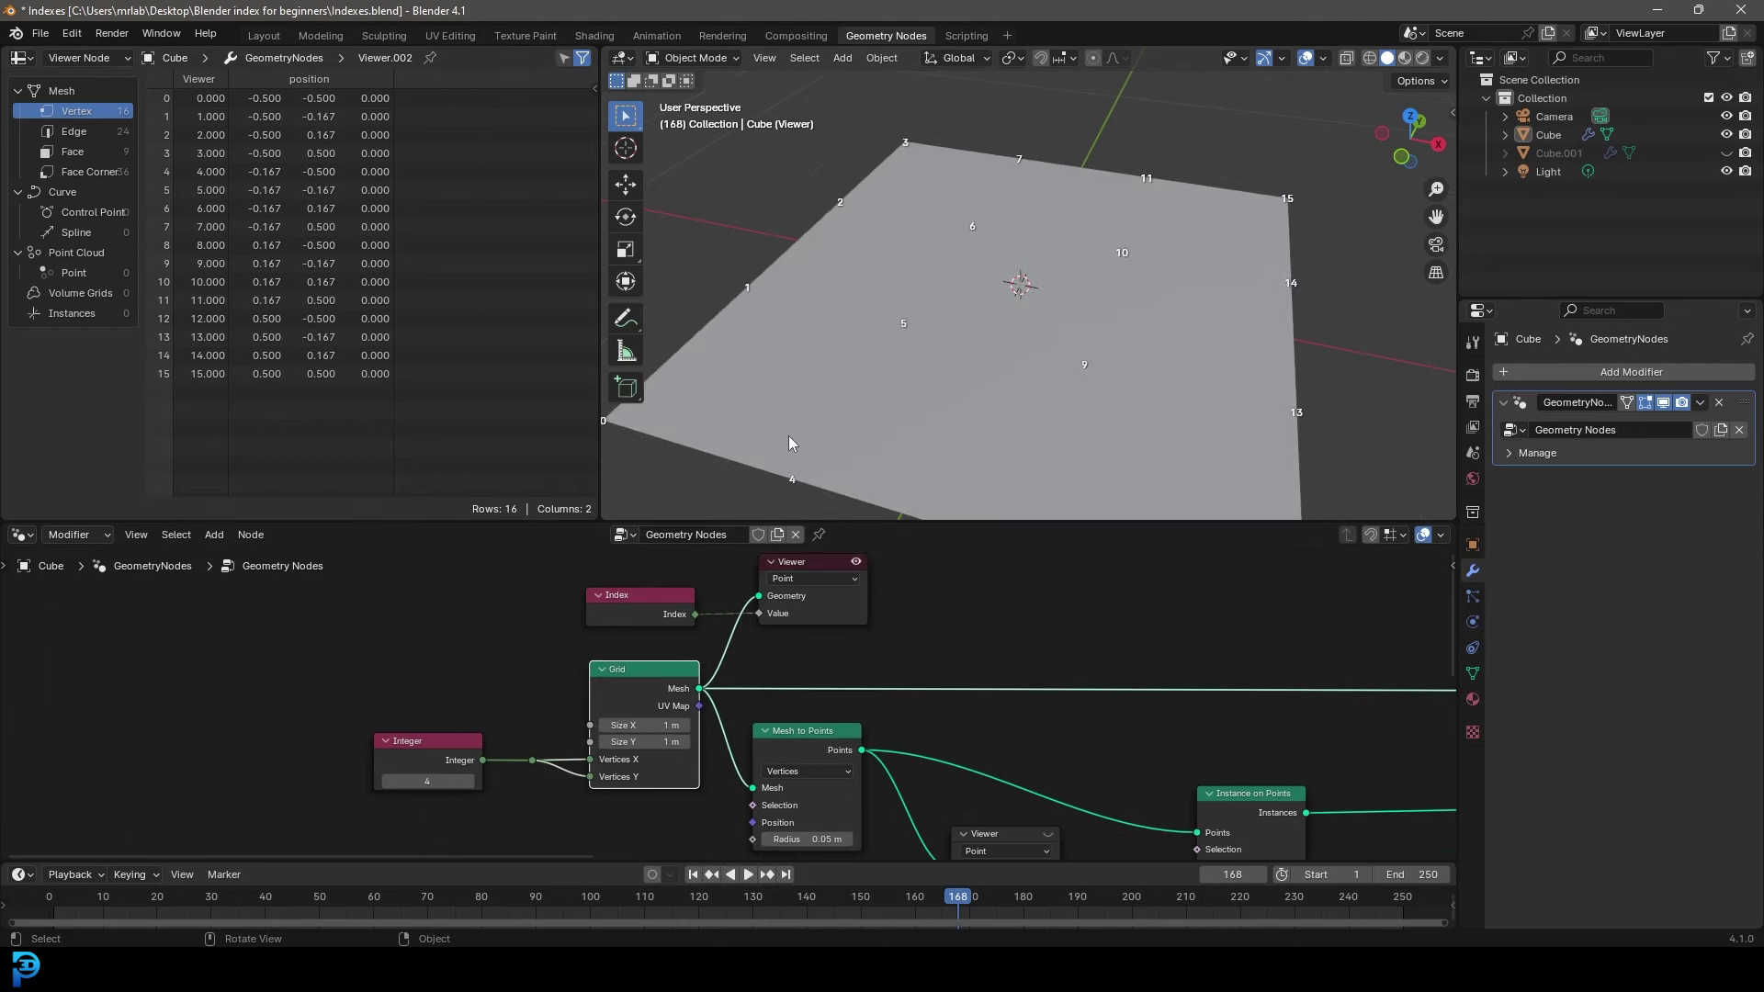
{"action": "middle_click_drag", "start_coordinate": [726, 449], "coordinate": [786, 380], "text": "shift"}
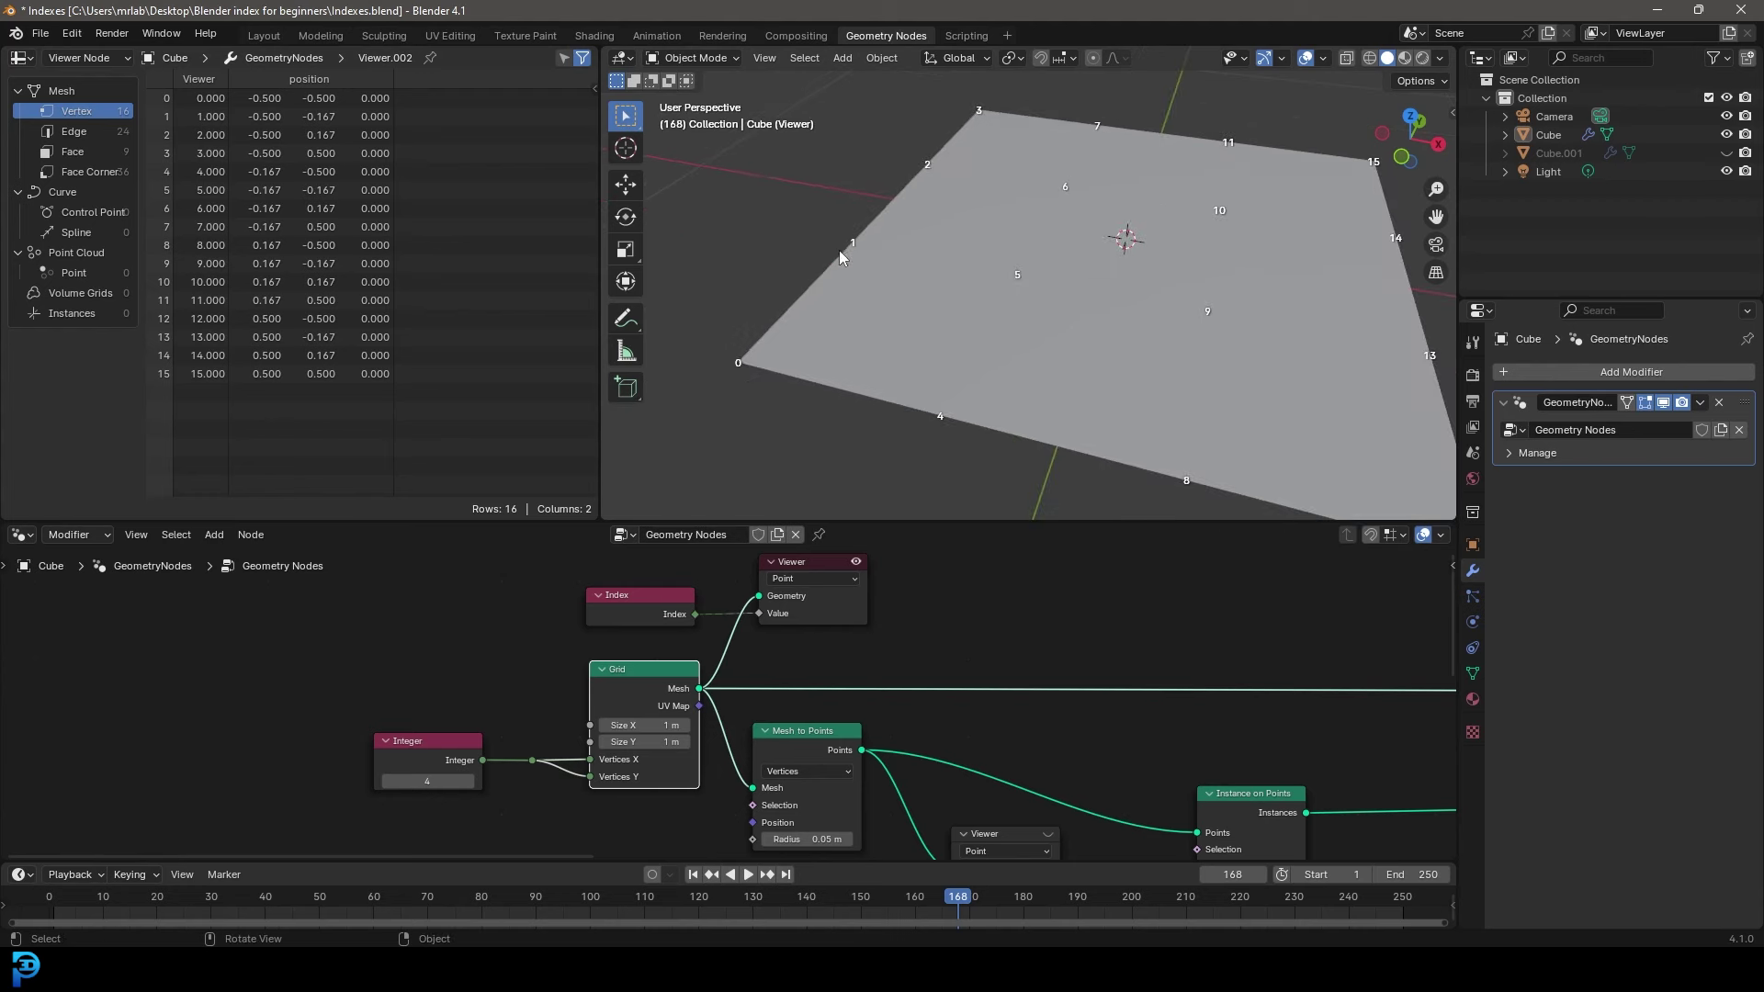
{"action": "middle_click_drag", "start_coordinate": [1225, 359], "coordinate": [1084, 342], "text": "shift"}
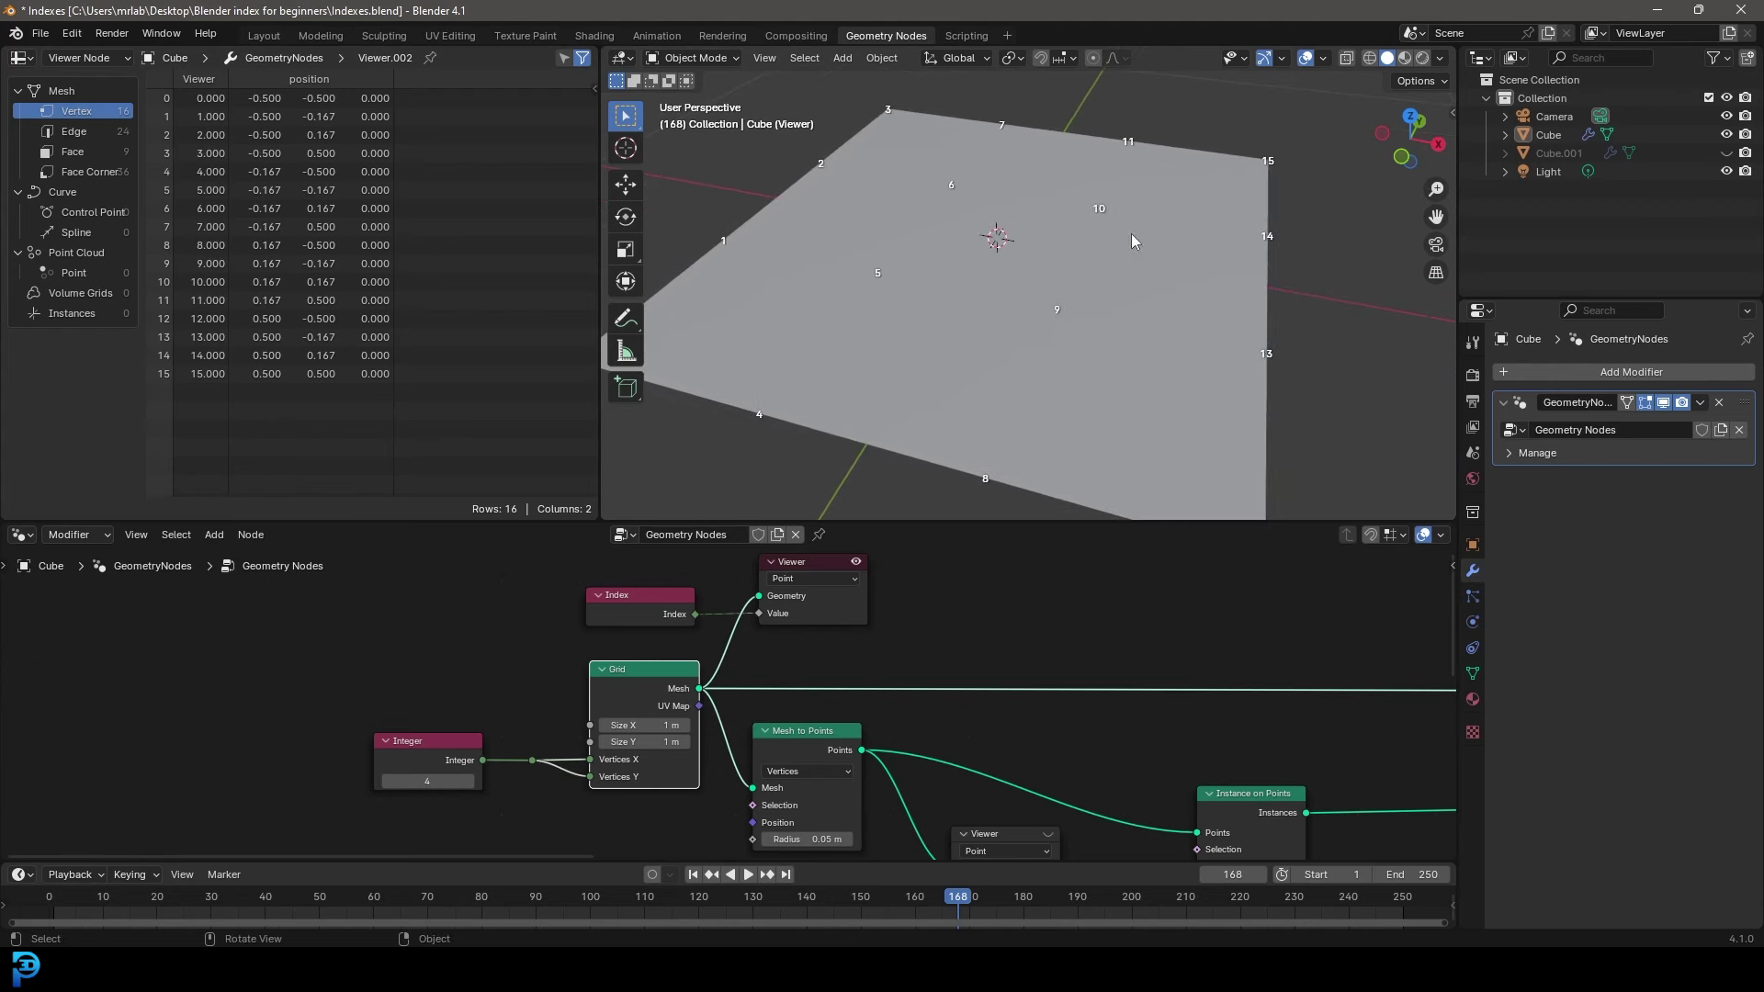
{"action": "left_click", "coordinate": [1322, 60]}
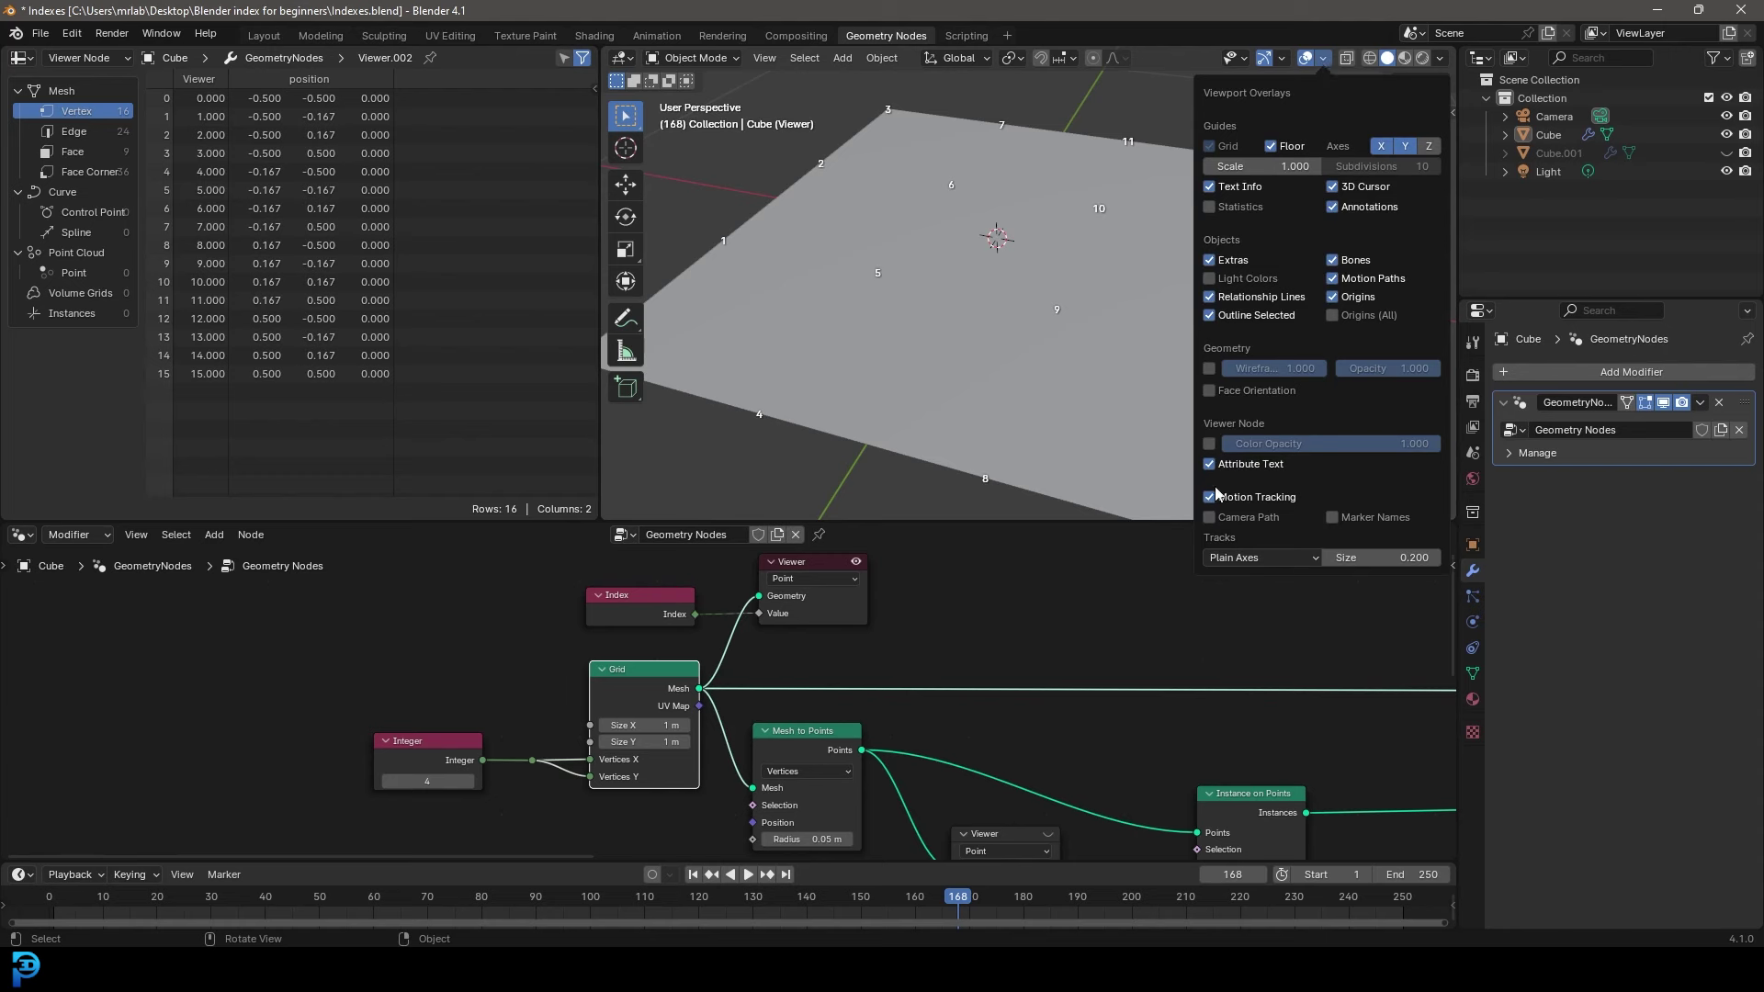
{"action": "scroll", "coordinate": [1019, 332], "scroll_direction": "down", "scroll_amount": 2}
{"action": "mouse_move", "coordinate": [1010, 333]}
{"action": "middle_mouse_down"}
{"action": "mouse_move", "coordinate": [989, 322]}
{"action": "mouse_move", "coordinate": [1000, 245]}
{"action": "mouse_move", "coordinate": [989, 341]}
{"action": "middle_mouse_up"}
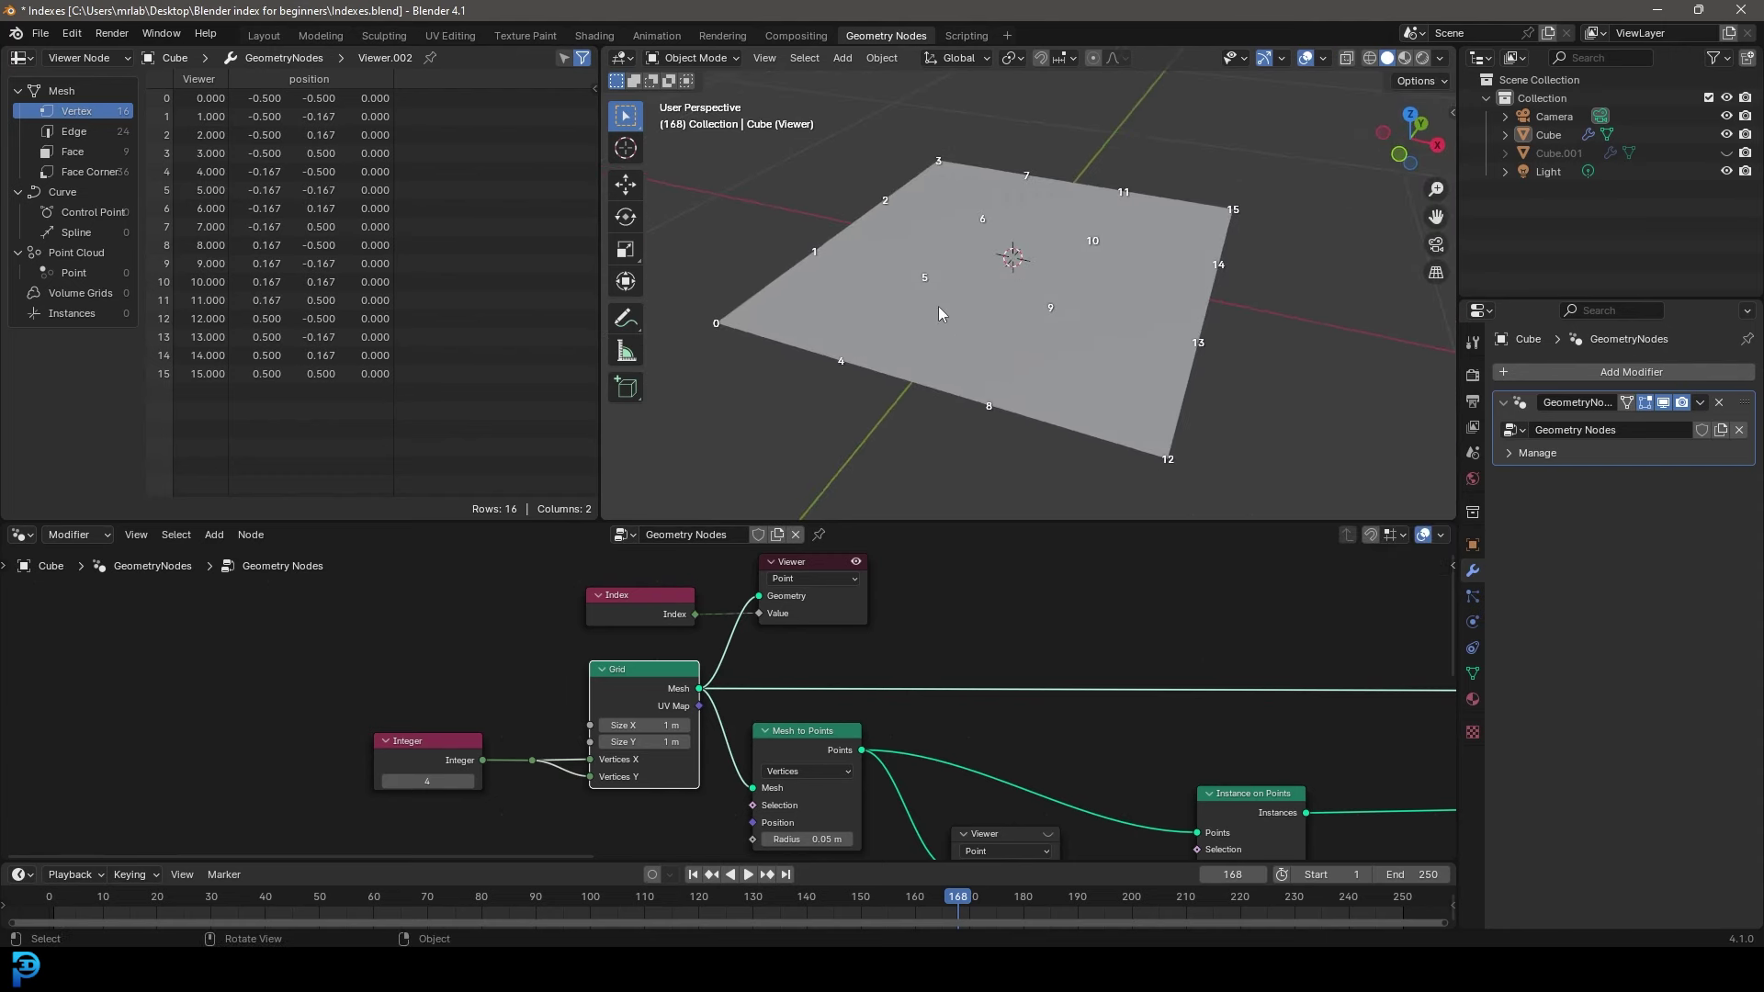
- Activate the Viewer node attached to Set Shade Smooth at the end of the node tree
{"action": "scroll", "coordinate": [918, 300], "scroll_direction": "down", "scroll_amount": 3}
{"action": "middle_click_drag", "start_coordinate": [1056, 837], "coordinate": [865, 702]}
{"action": "scroll", "coordinate": [1097, 705], "scroll_direction": "down", "scroll_amount": 4}
{"action": "middle_click_drag", "start_coordinate": [1175, 699], "coordinate": [921, 677]}
{"action": "scroll", "coordinate": [1010, 676], "scroll_direction": "down", "scroll_amount": 4}
{"action": "middle_click_drag", "start_coordinate": [1112, 674], "coordinate": [873, 634]}
{"action": "scroll", "coordinate": [1157, 648], "scroll_direction": "up", "scroll_amount": 1}
{"action": "middle_click_drag", "start_coordinate": [1256, 656], "coordinate": [839, 766]}
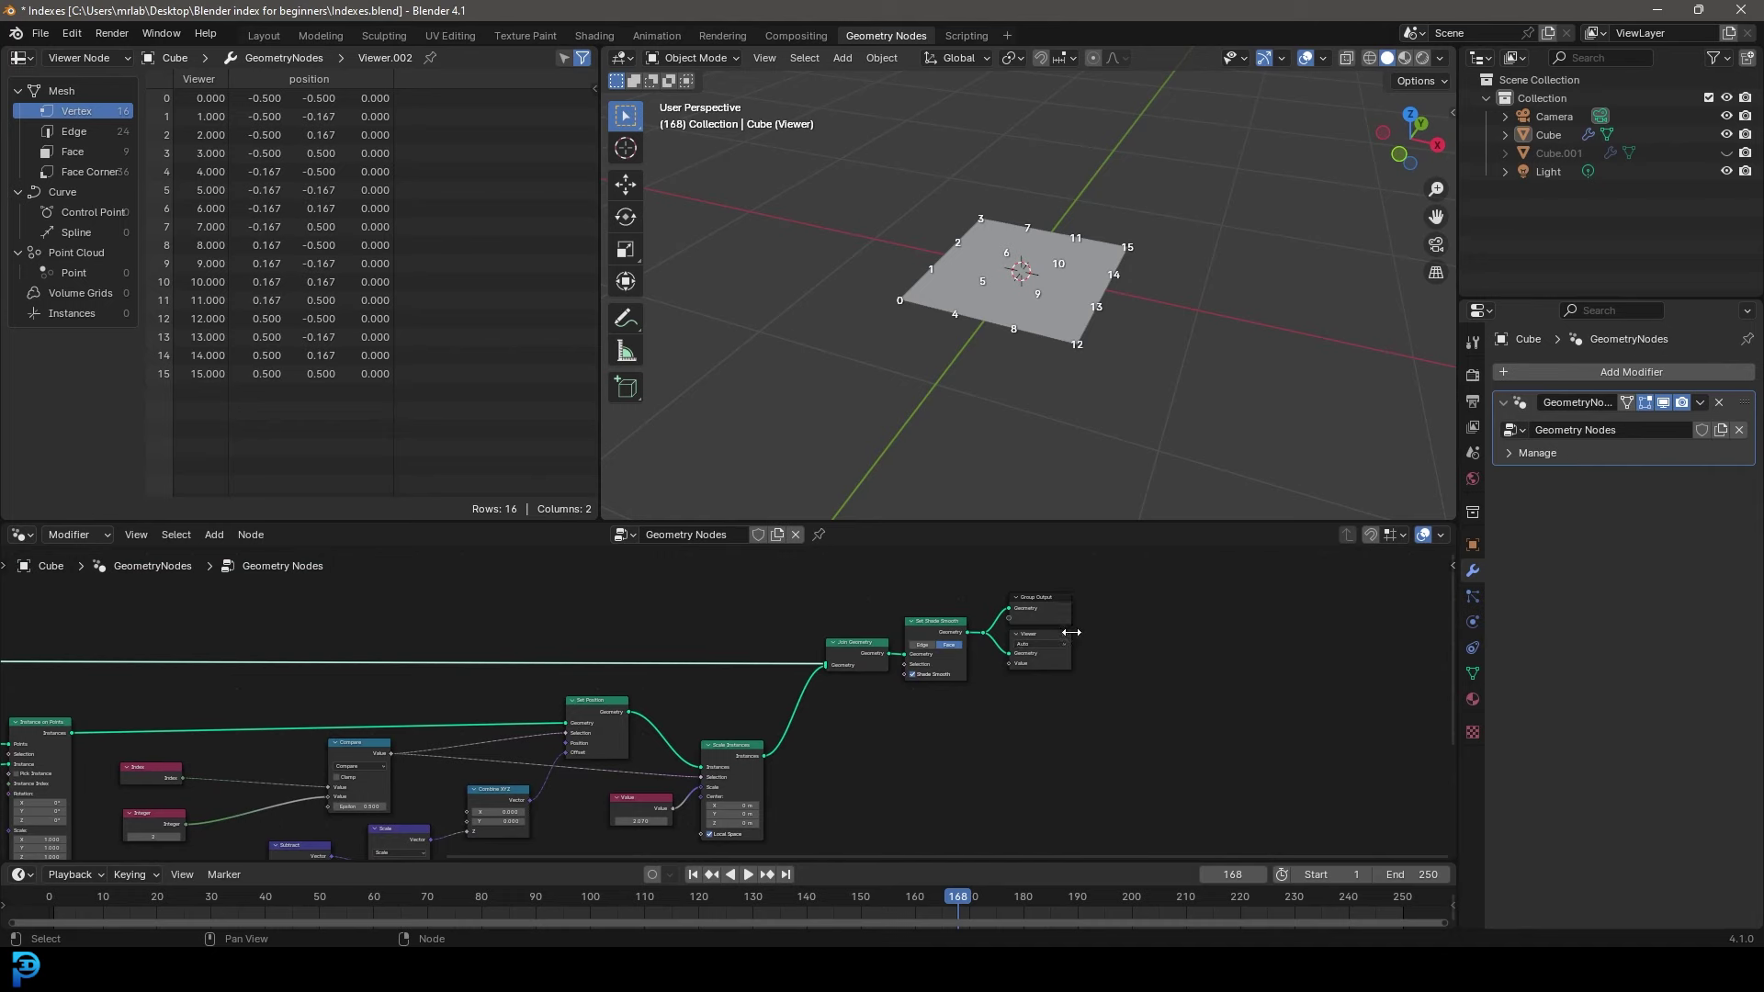
{"action": "left_click", "coordinate": [1064, 634]}
{"action": "scroll", "coordinate": [1023, 268], "scroll_direction": "up", "scroll_amount": 4}
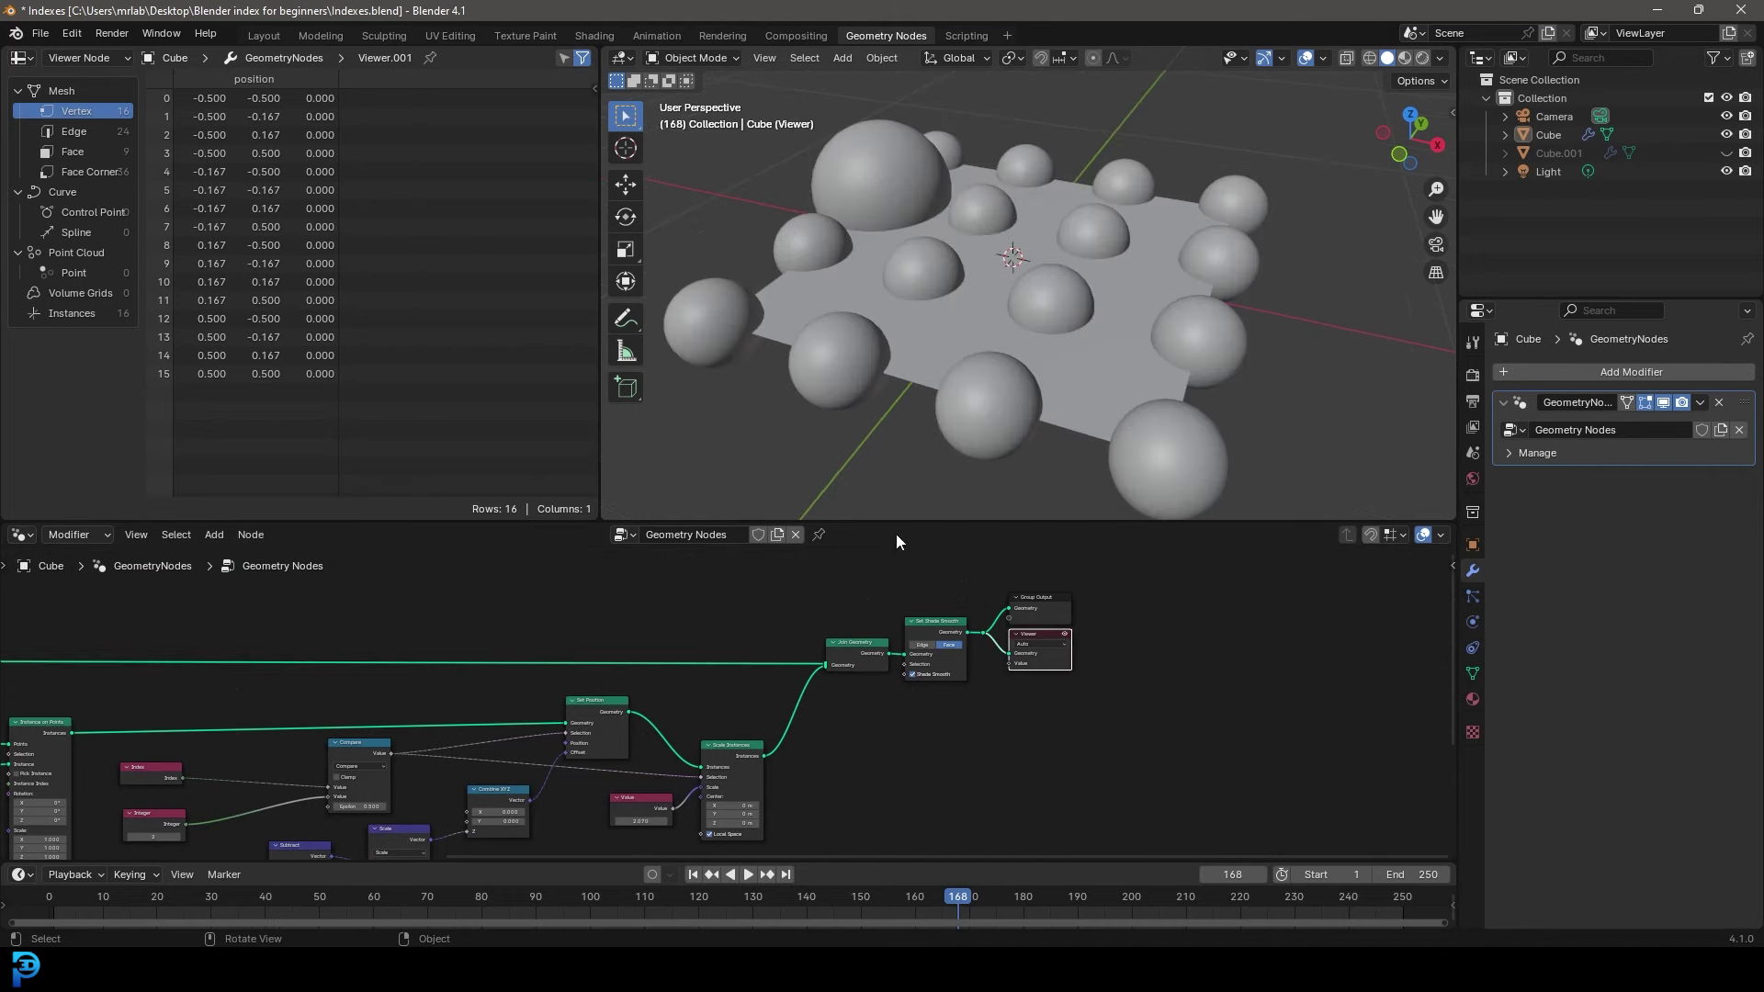
- Play the animation and raise the Integer that is compared with the Index one at a time to 5
{"action": "middle_click_drag", "start_coordinate": [418, 720], "coordinate": [934, 548]}
{"action": "scroll", "coordinate": [682, 606], "scroll_direction": "up", "scroll_amount": 6}
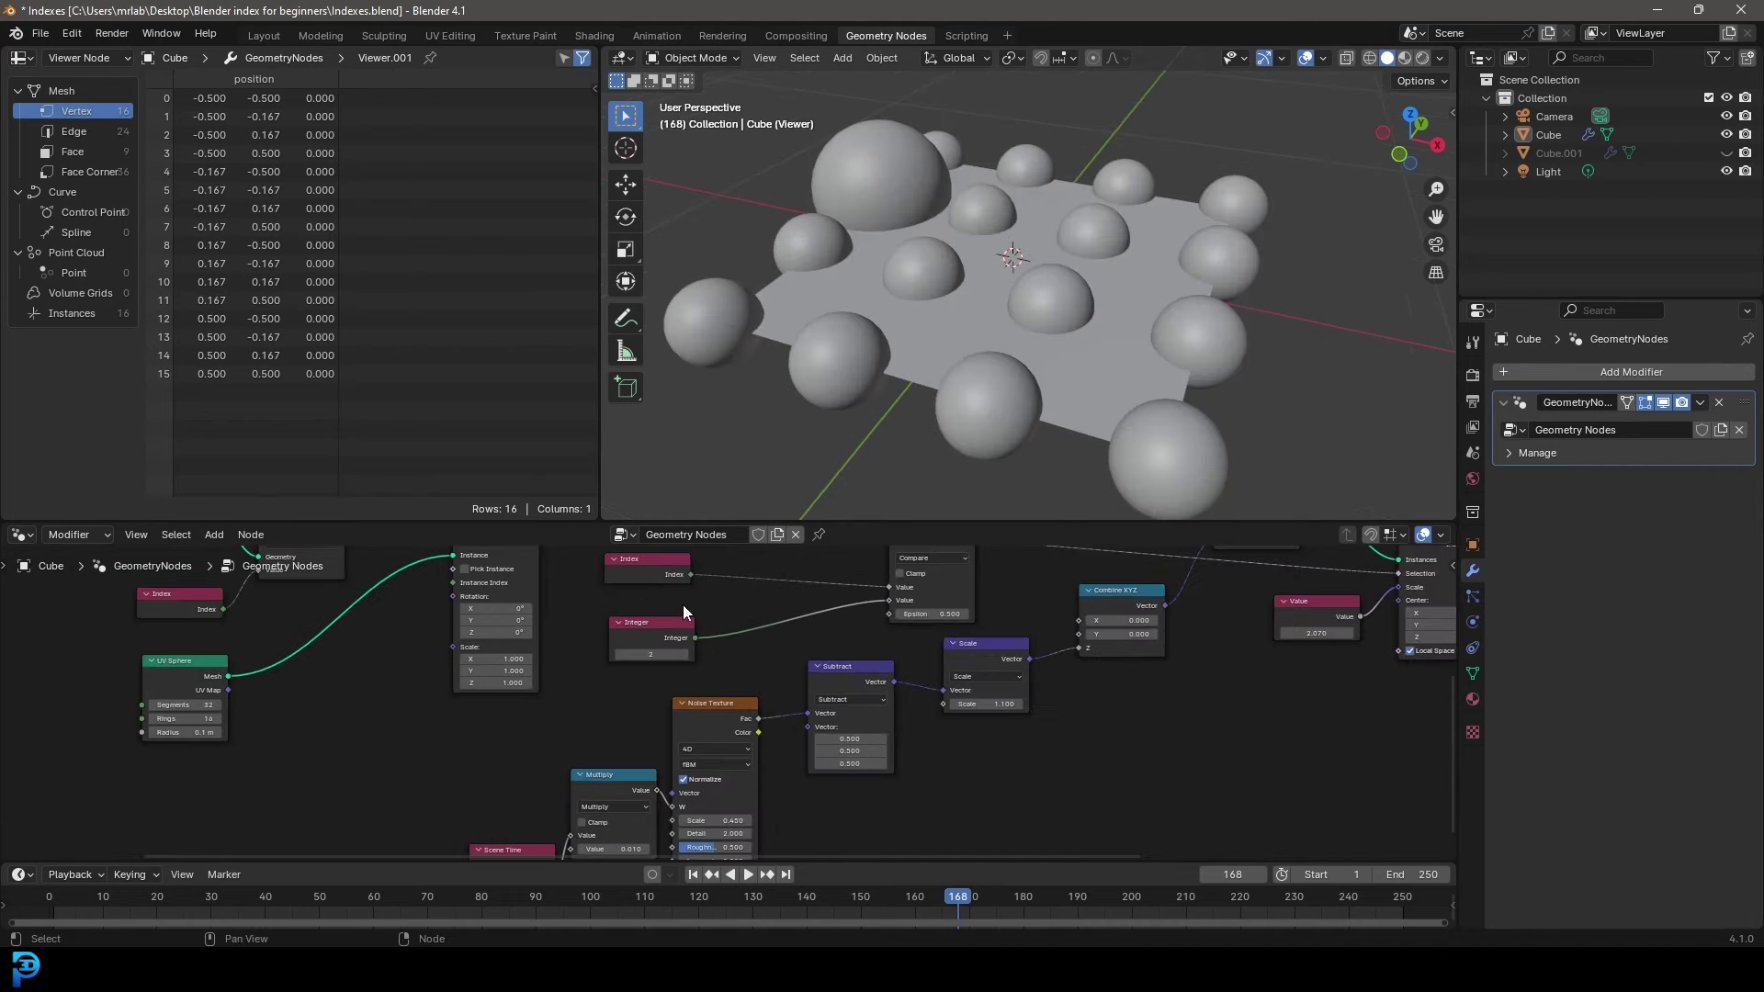
{"action": "middle_click_drag", "start_coordinate": [740, 584], "coordinate": [658, 691]}
{"action": "left_click_drag", "start_coordinate": [551, 658], "coordinate": [556, 661]}
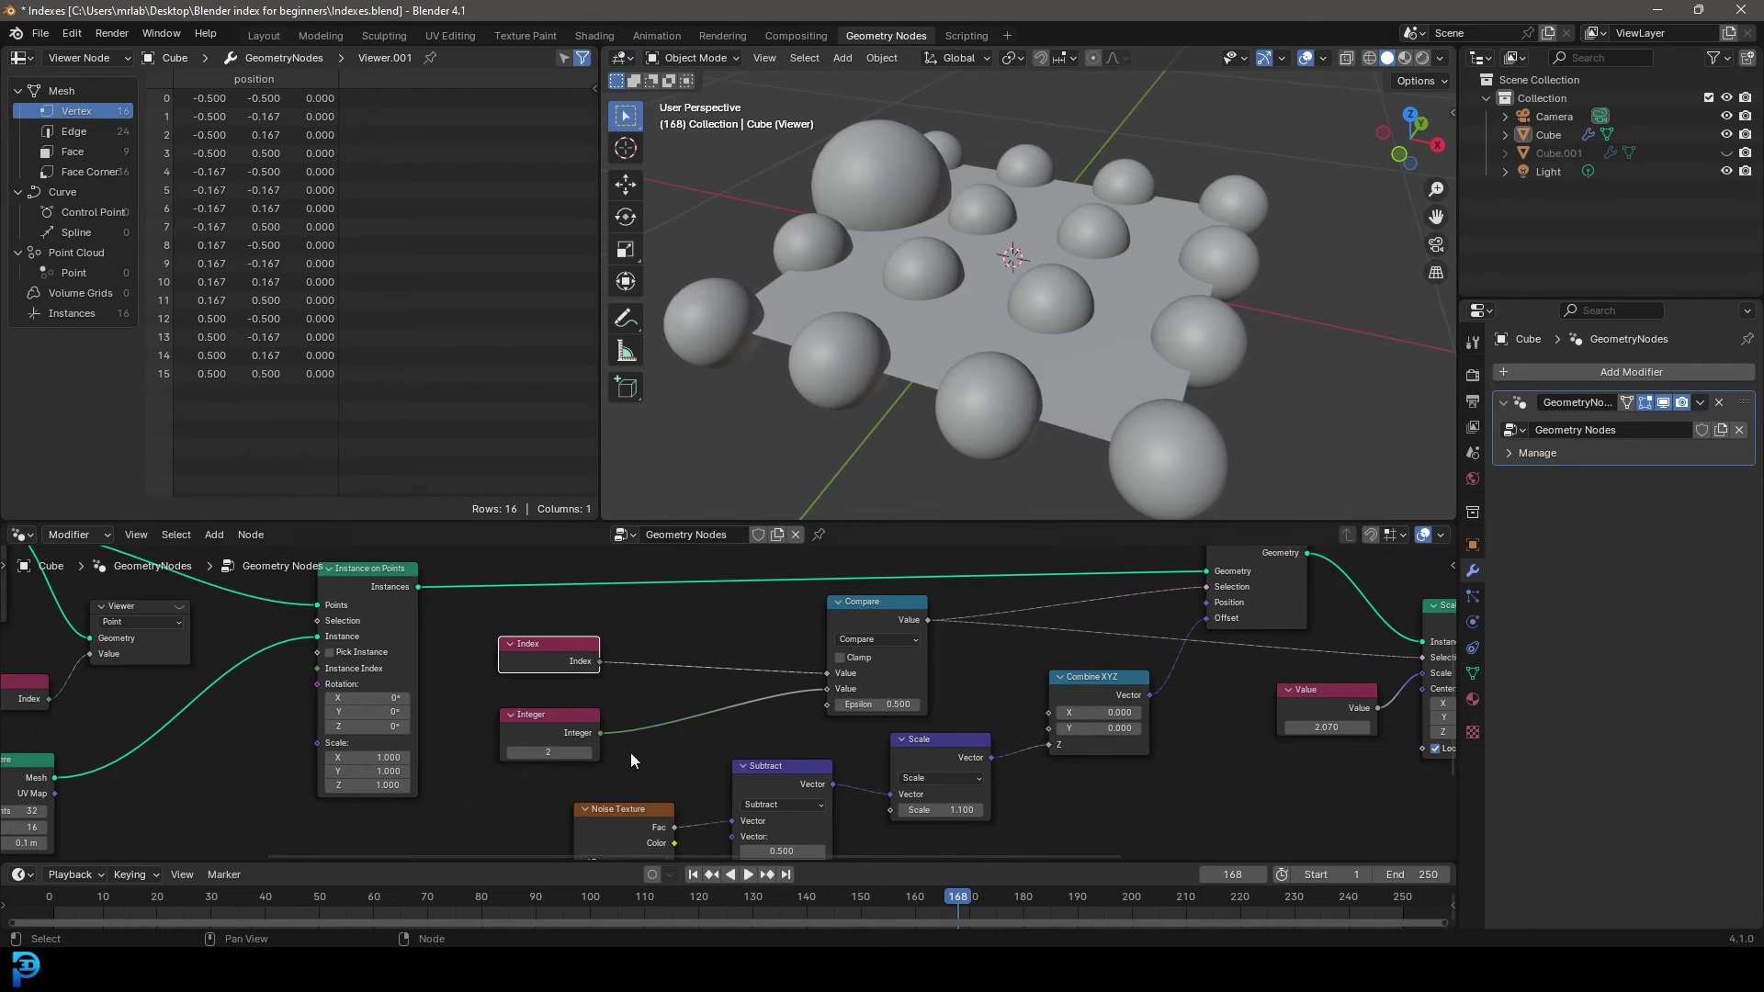
{"action": "key", "text": "space"}
{"action": "left_click", "coordinate": [586, 753]}
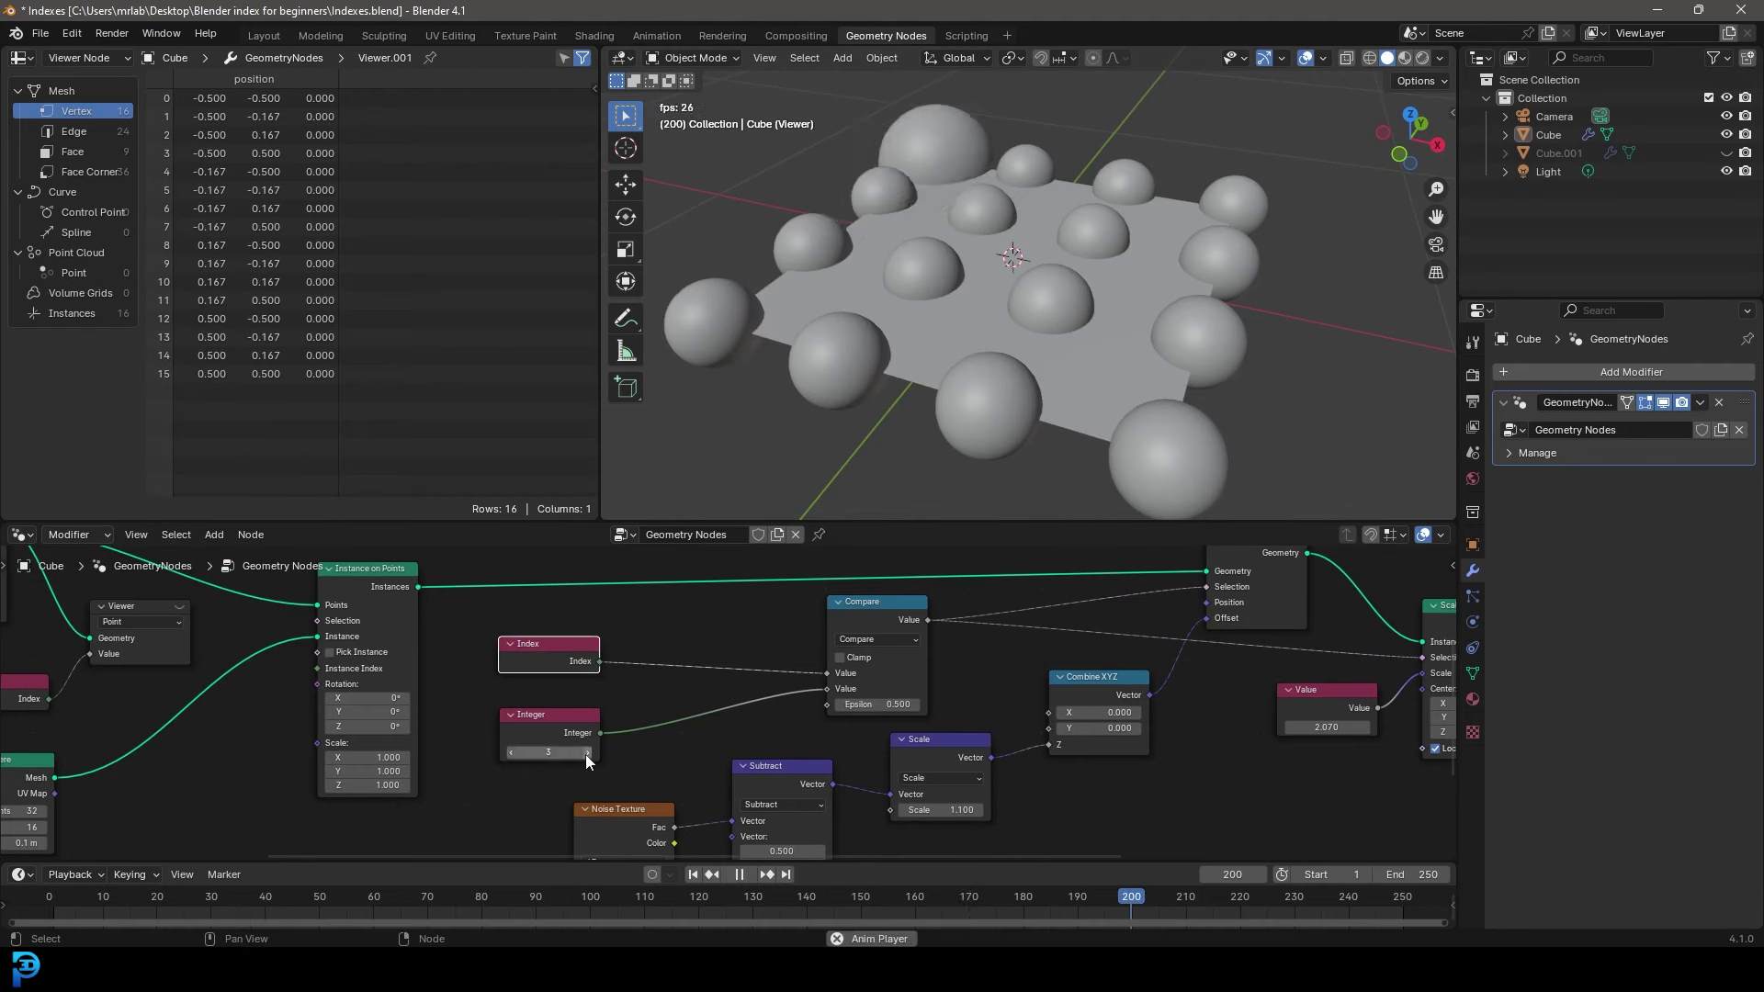
{"action": "left_click", "coordinate": [586, 753]}
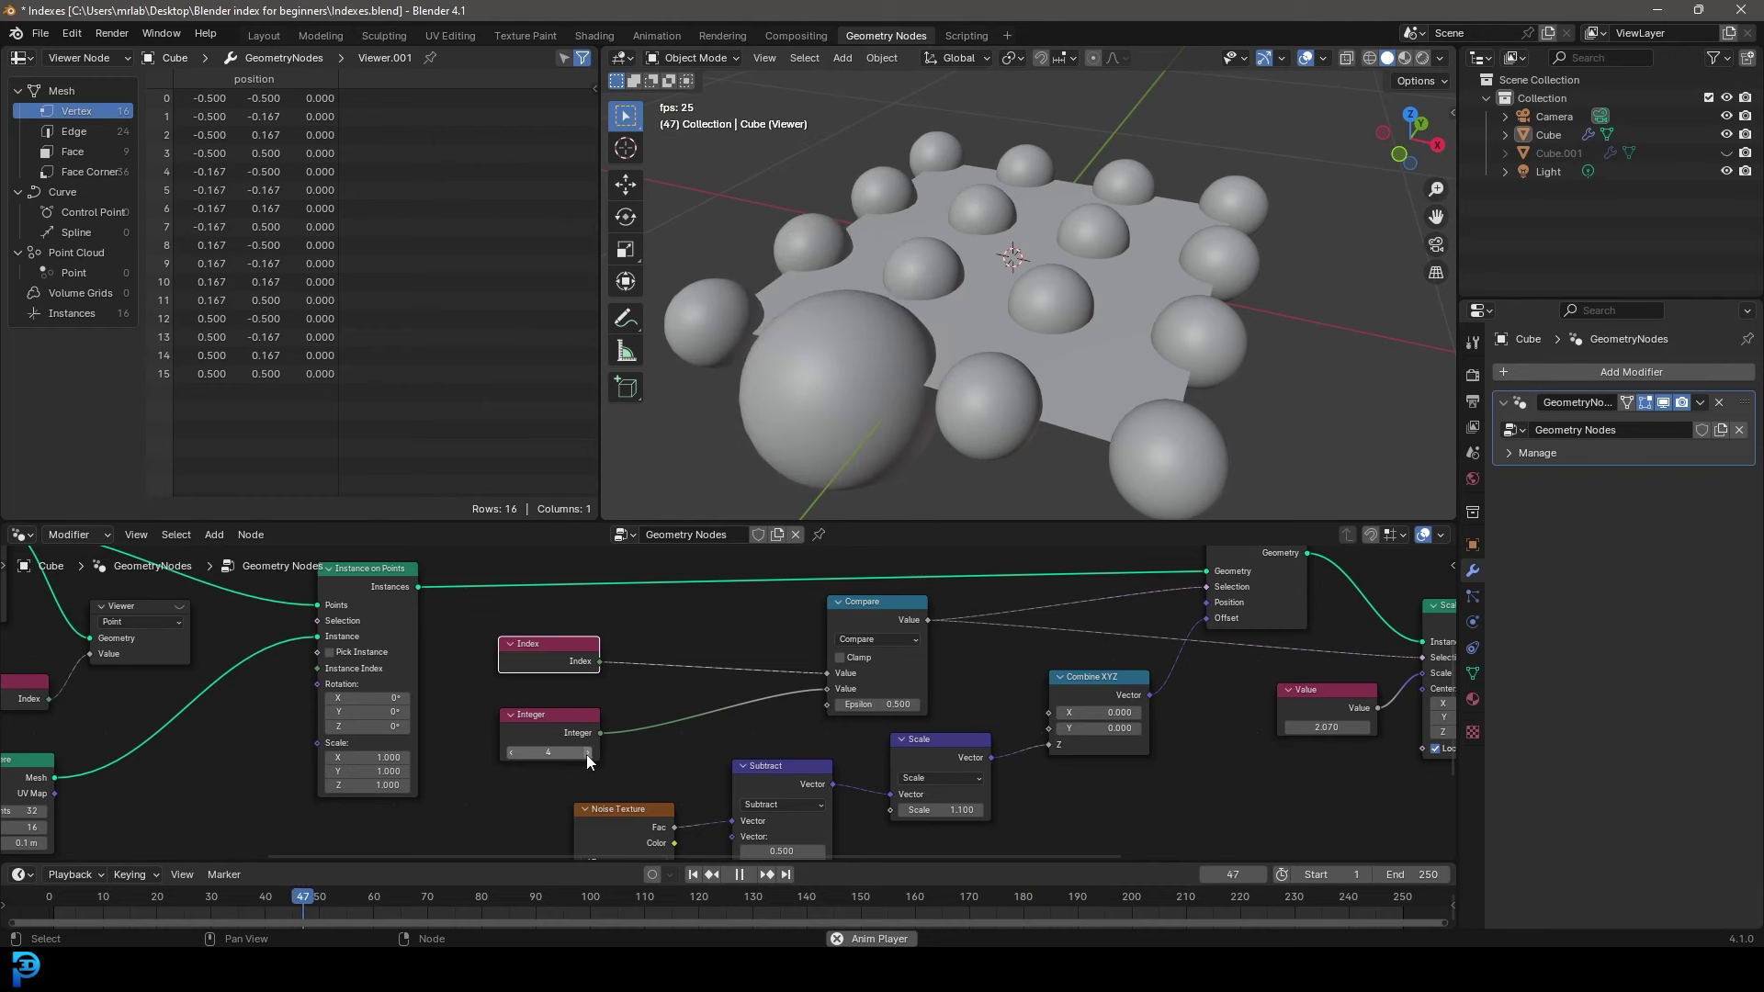
{"action": "left_click", "coordinate": [586, 753]}
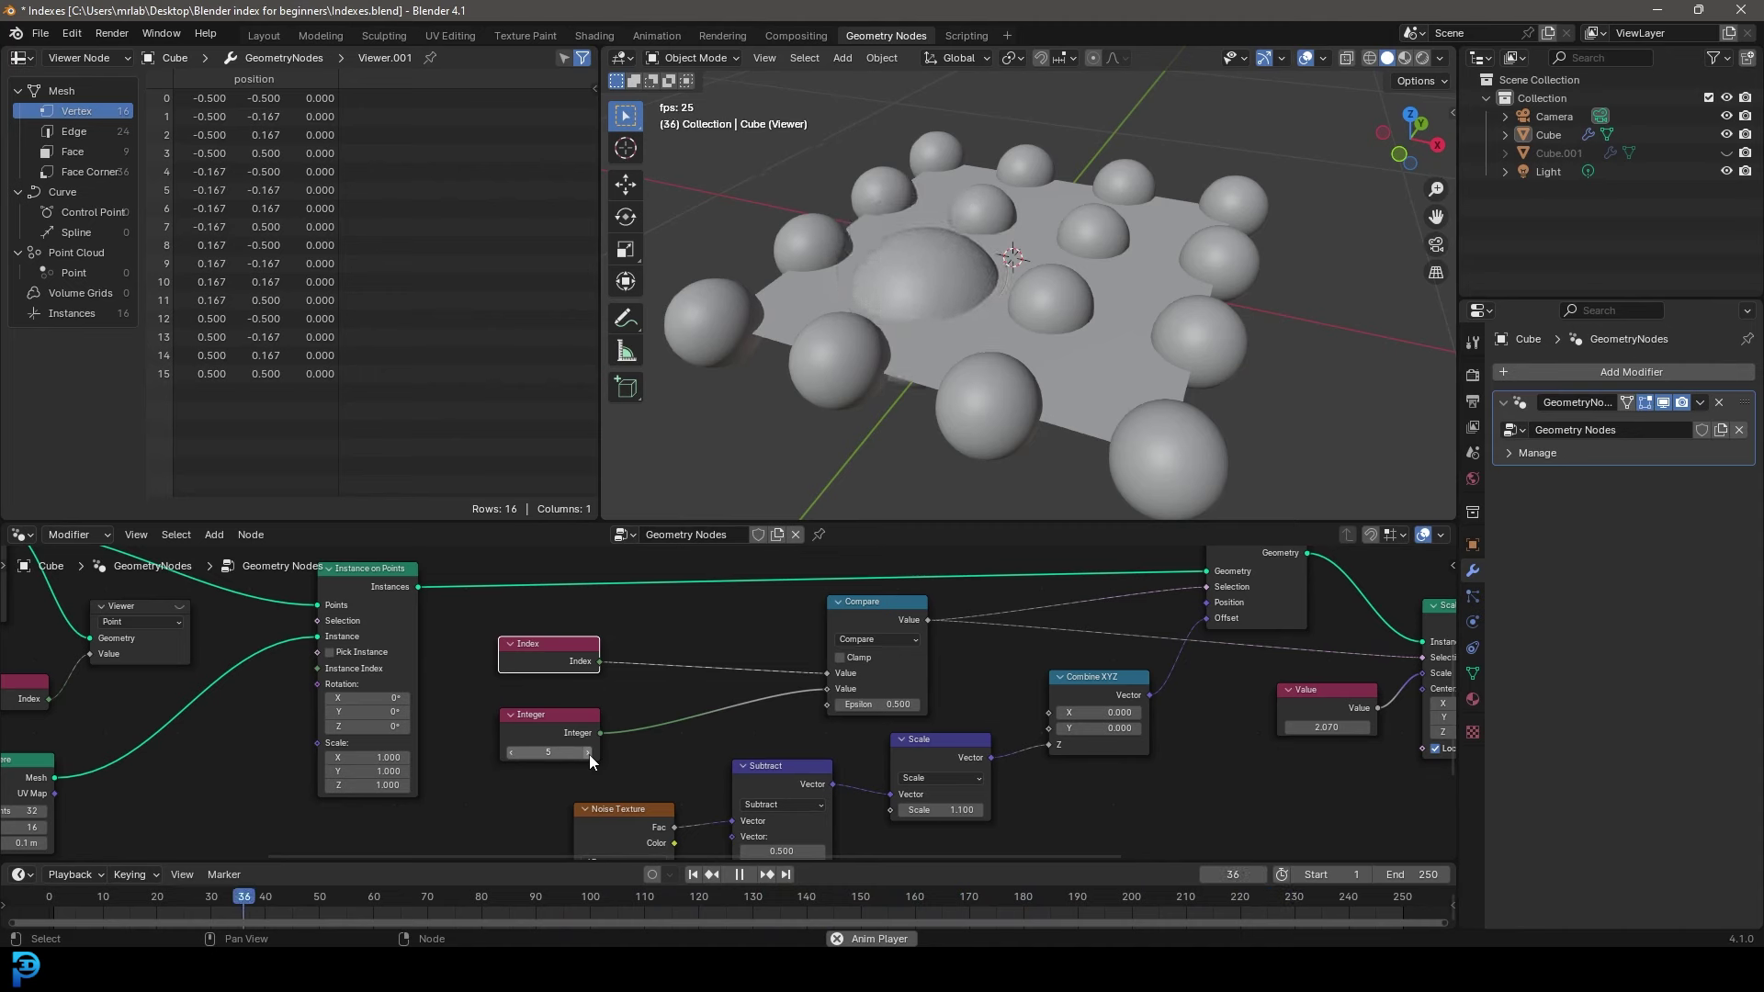
- Move the animated noise chain, from Scene Time through Subtract and Scale, further below the other nodes
{"action": "scroll", "coordinate": [968, 774], "scroll_direction": "down", "scroll_amount": 5}
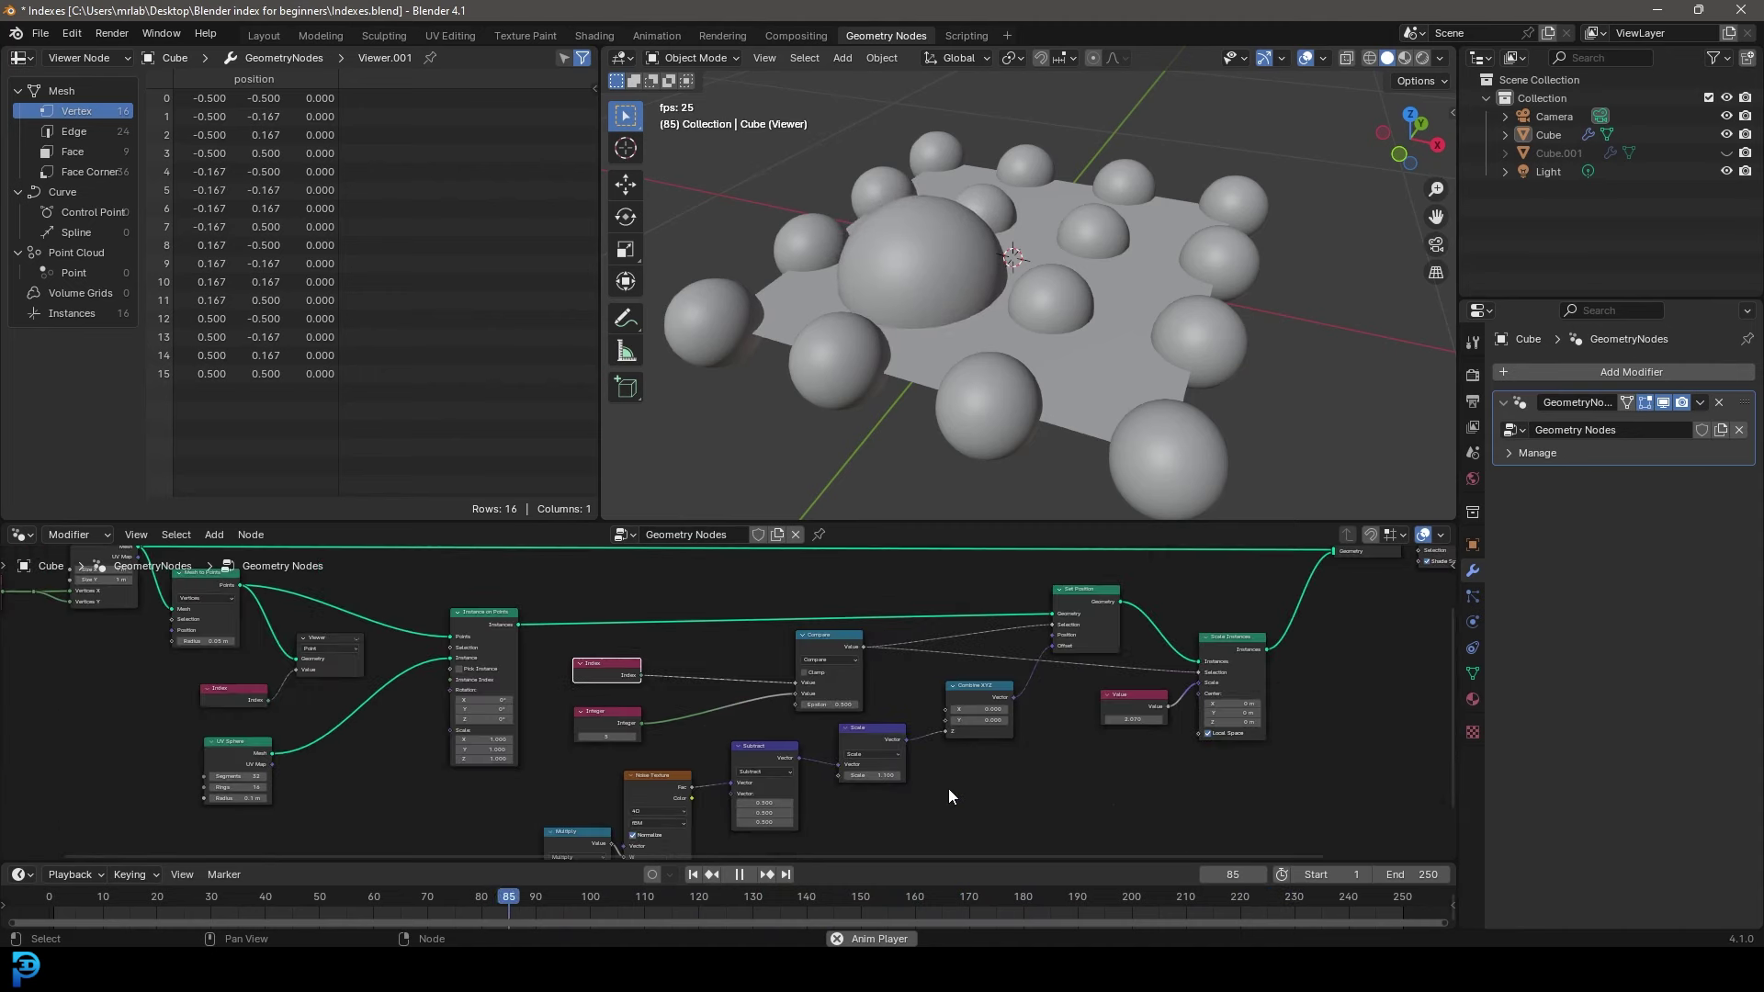
{"action": "middle_click_drag", "start_coordinate": [968, 773], "coordinate": [977, 608]}
{"action": "left_click_drag", "start_coordinate": [514, 803], "coordinate": [827, 624]}
{"action": "key", "text": "g"}
{"action": "left_click", "coordinate": [832, 717]}
{"action": "left_click_drag", "start_coordinate": [880, 573], "coordinate": [884, 613]}
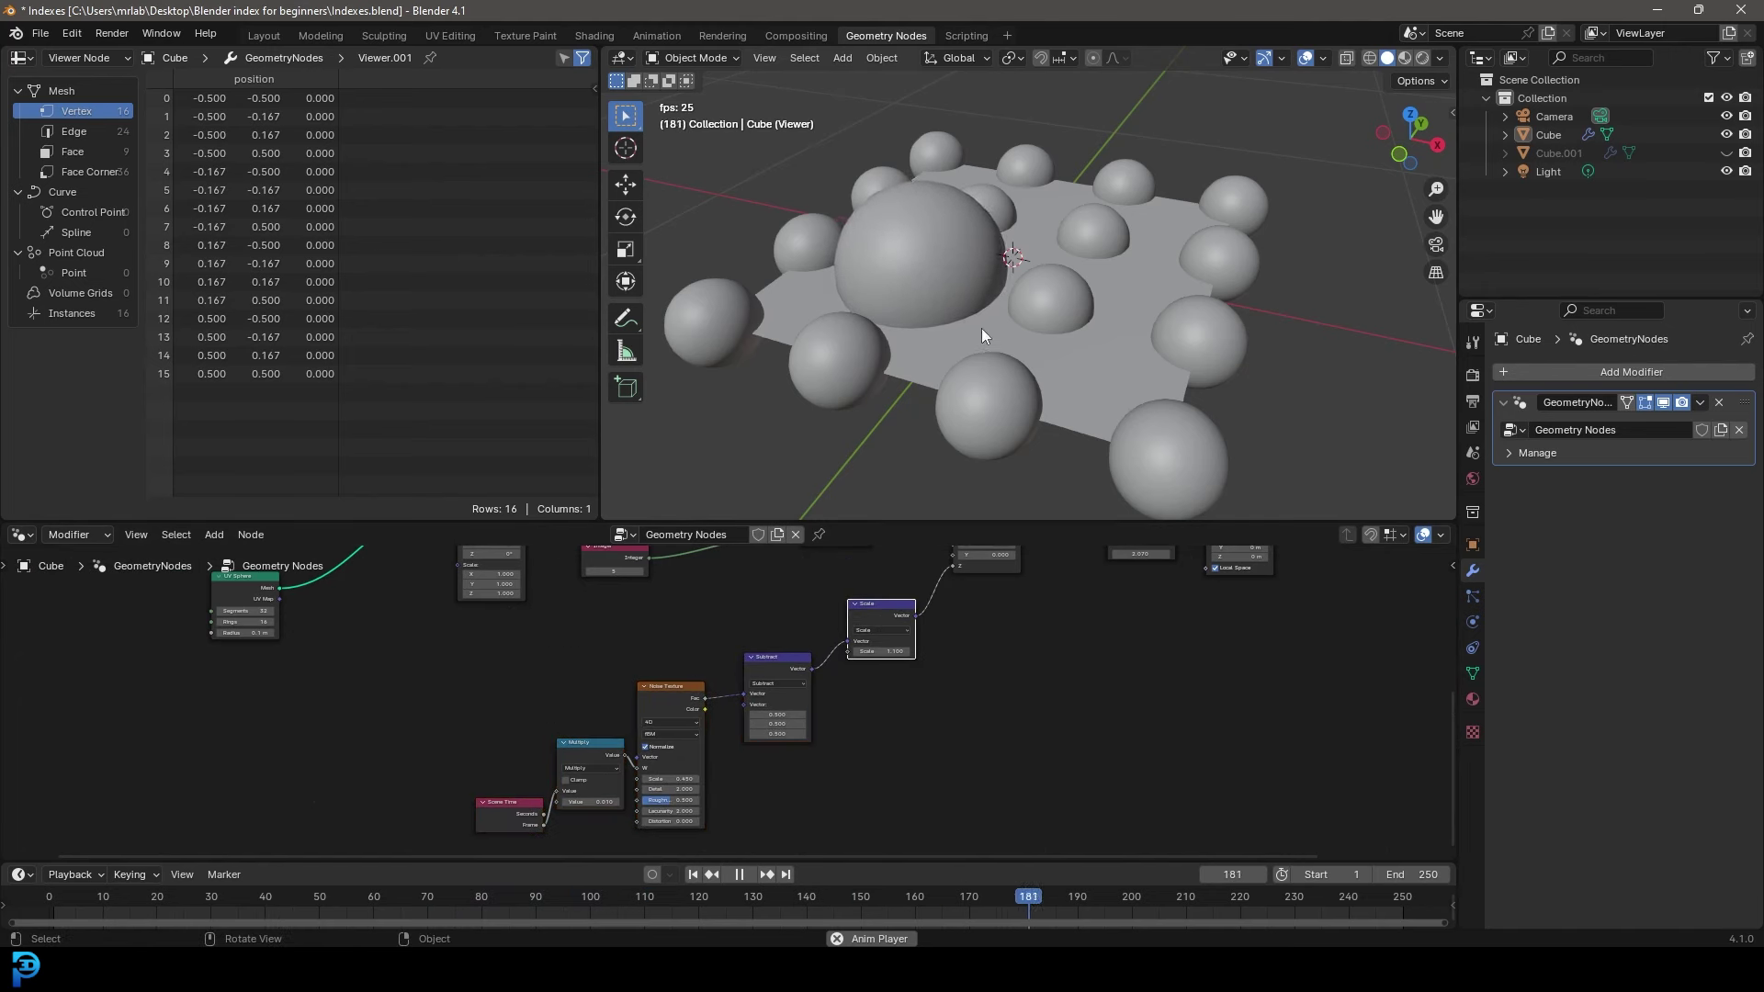
- Shift the Integer node feeding Compare slightly away from Instance on Points and set its value to 6
{"action": "middle_click_drag", "start_coordinate": [747, 593], "coordinate": [822, 776]}
{"action": "scroll", "coordinate": [735, 753], "scroll_direction": "up", "scroll_amount": 5}
{"action": "left_click_drag", "start_coordinate": [676, 722], "coordinate": [724, 720]}
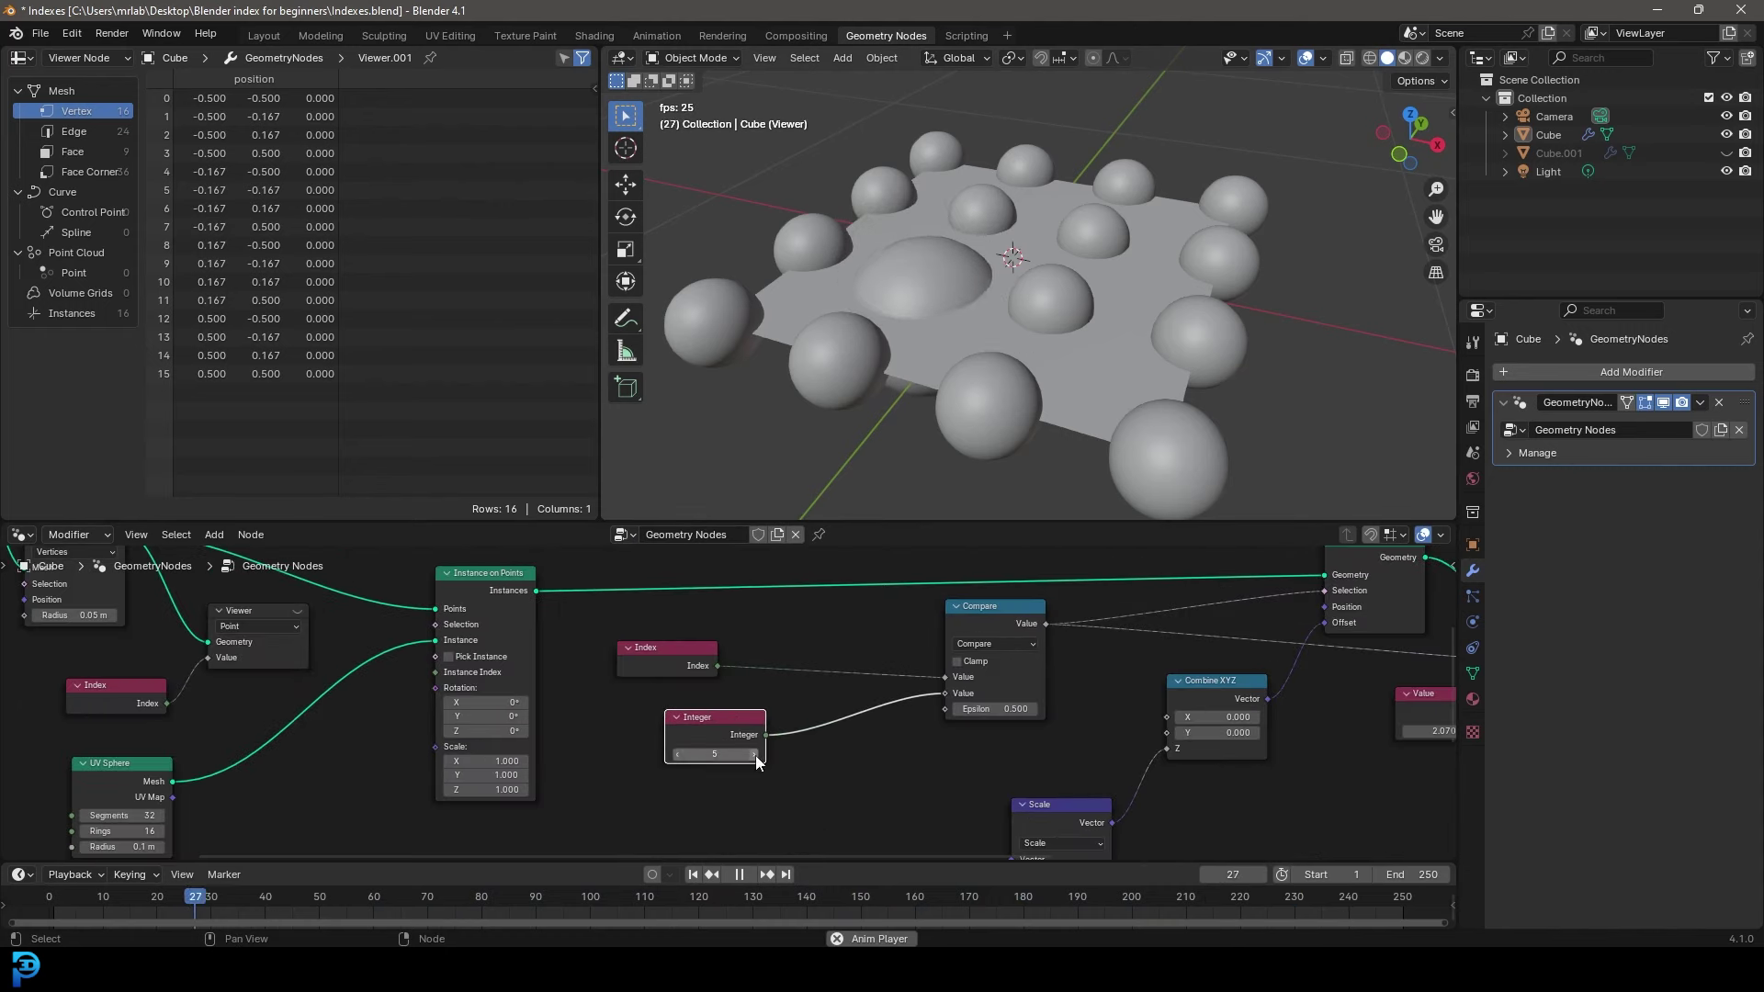
{"action": "left_click", "coordinate": [755, 755]}
{"action": "left_click", "coordinate": [755, 757]}
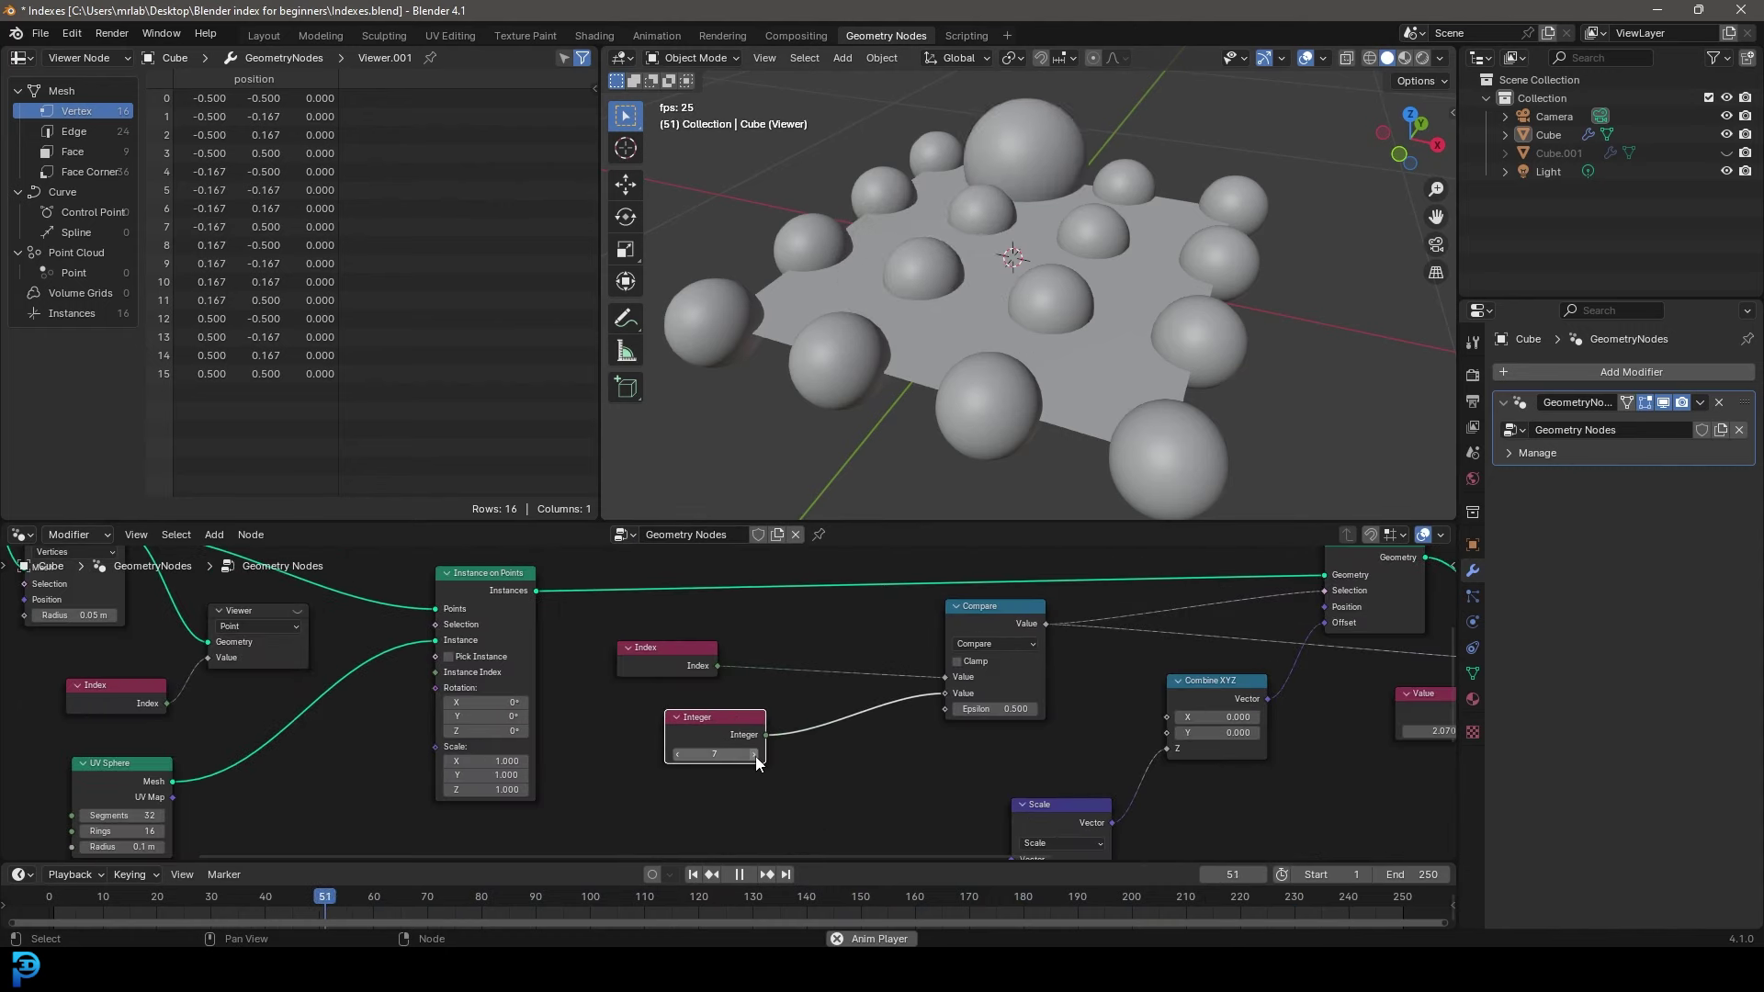
{"action": "left_click", "coordinate": [678, 754]}
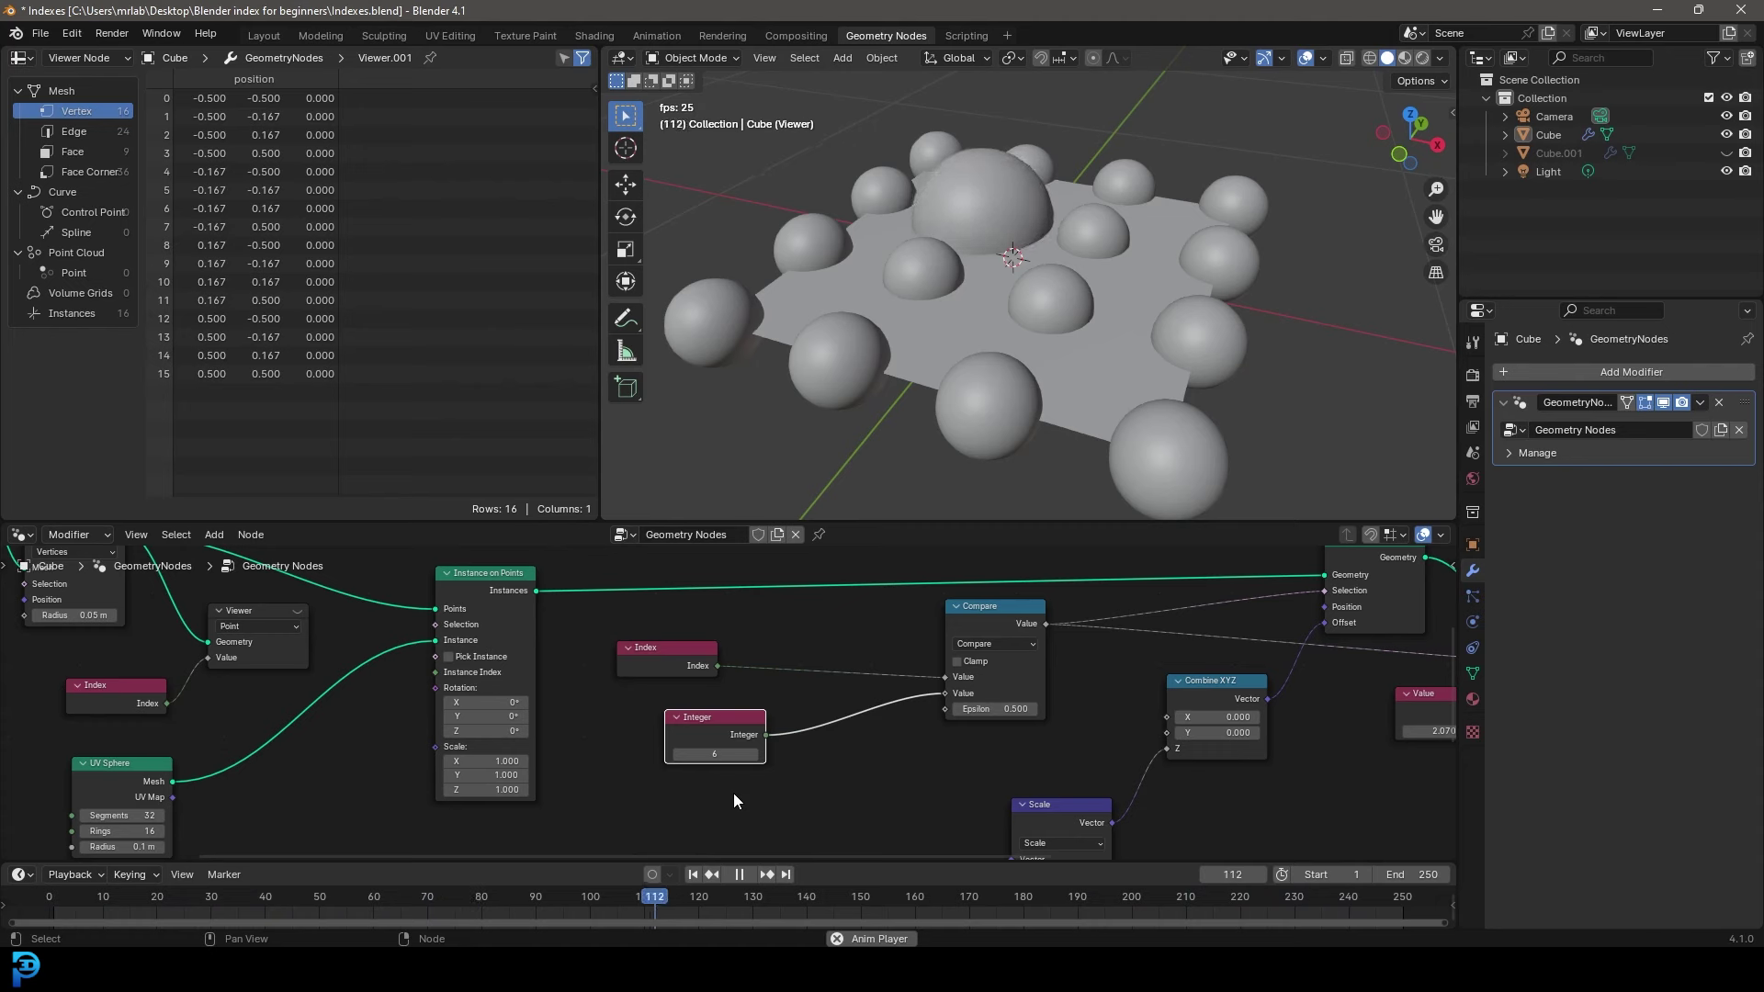
{"action": "mouse_move", "coordinate": [1014, 300]}
{"action": "middle_mouse_down"}
{"action": "mouse_move", "coordinate": [1047, 278]}
{"action": "mouse_move", "coordinate": [978, 290]}
{"action": "mouse_move", "coordinate": [993, 268]}
{"action": "mouse_move", "coordinate": [994, 300]}
{"action": "mouse_move", "coordinate": [1018, 310]}
{"action": "middle_mouse_up"}
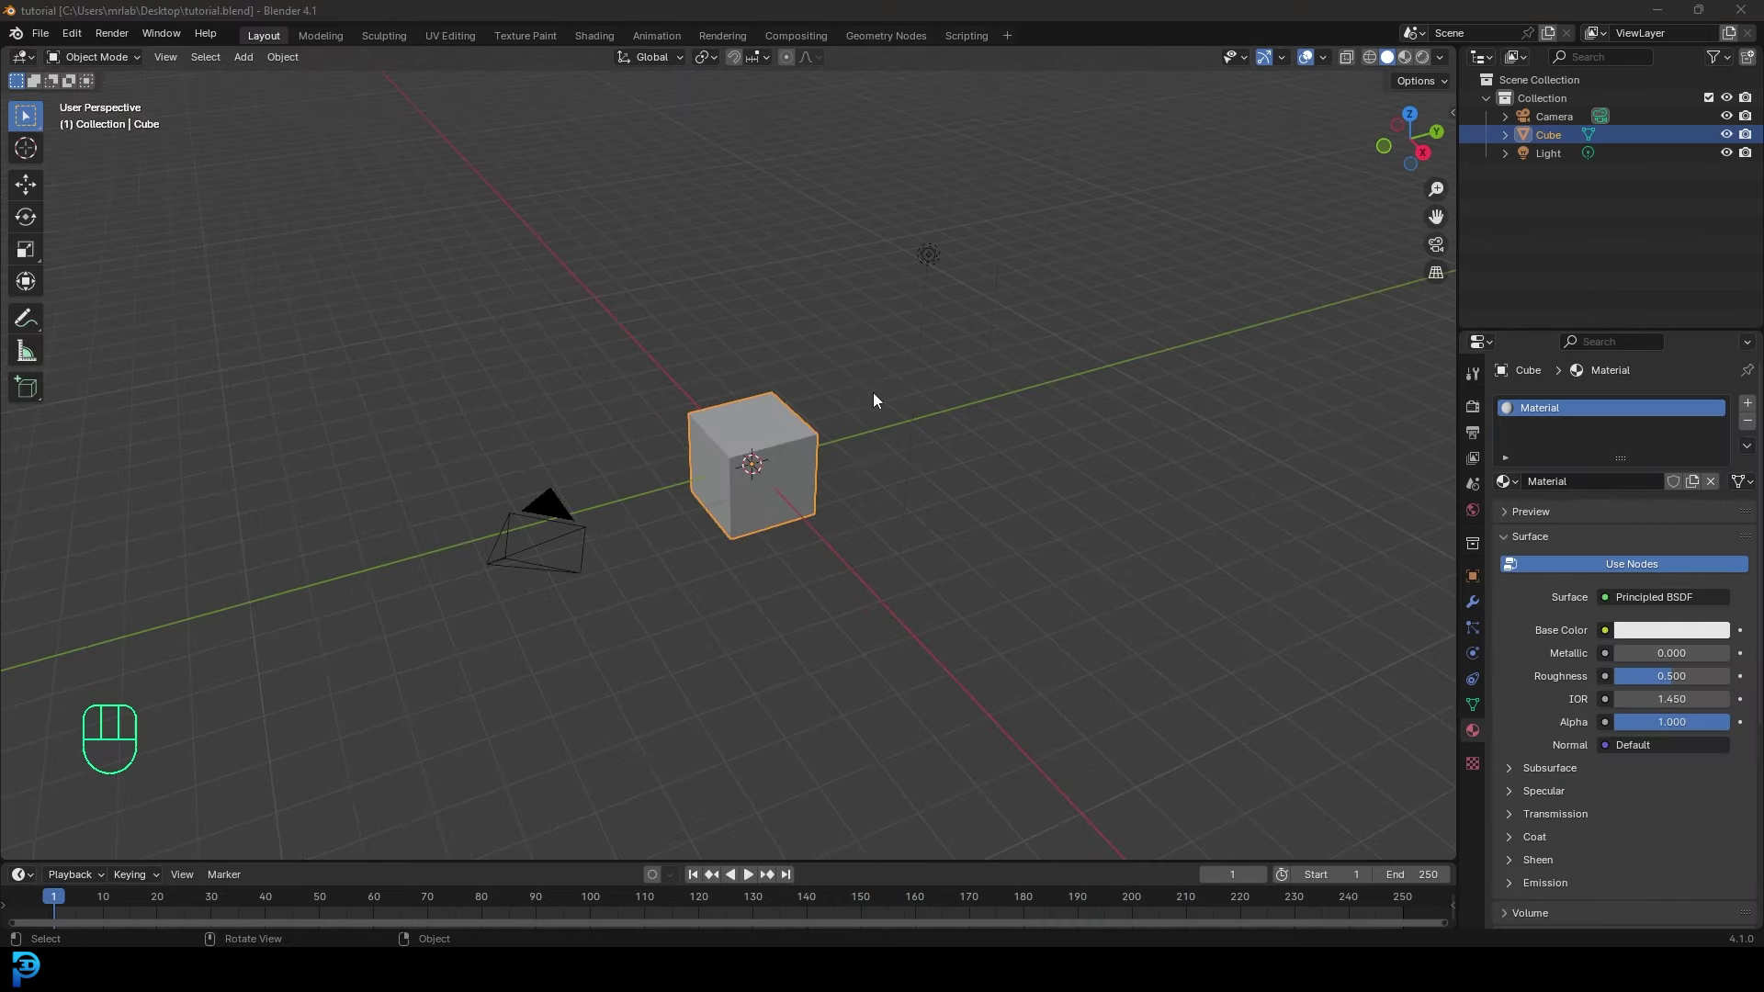
- Switch tutorial.blend to the Geometry Nodes workspace and create a node tree named Index on the cube
{"action": "left_click", "coordinate": [890, 35]}
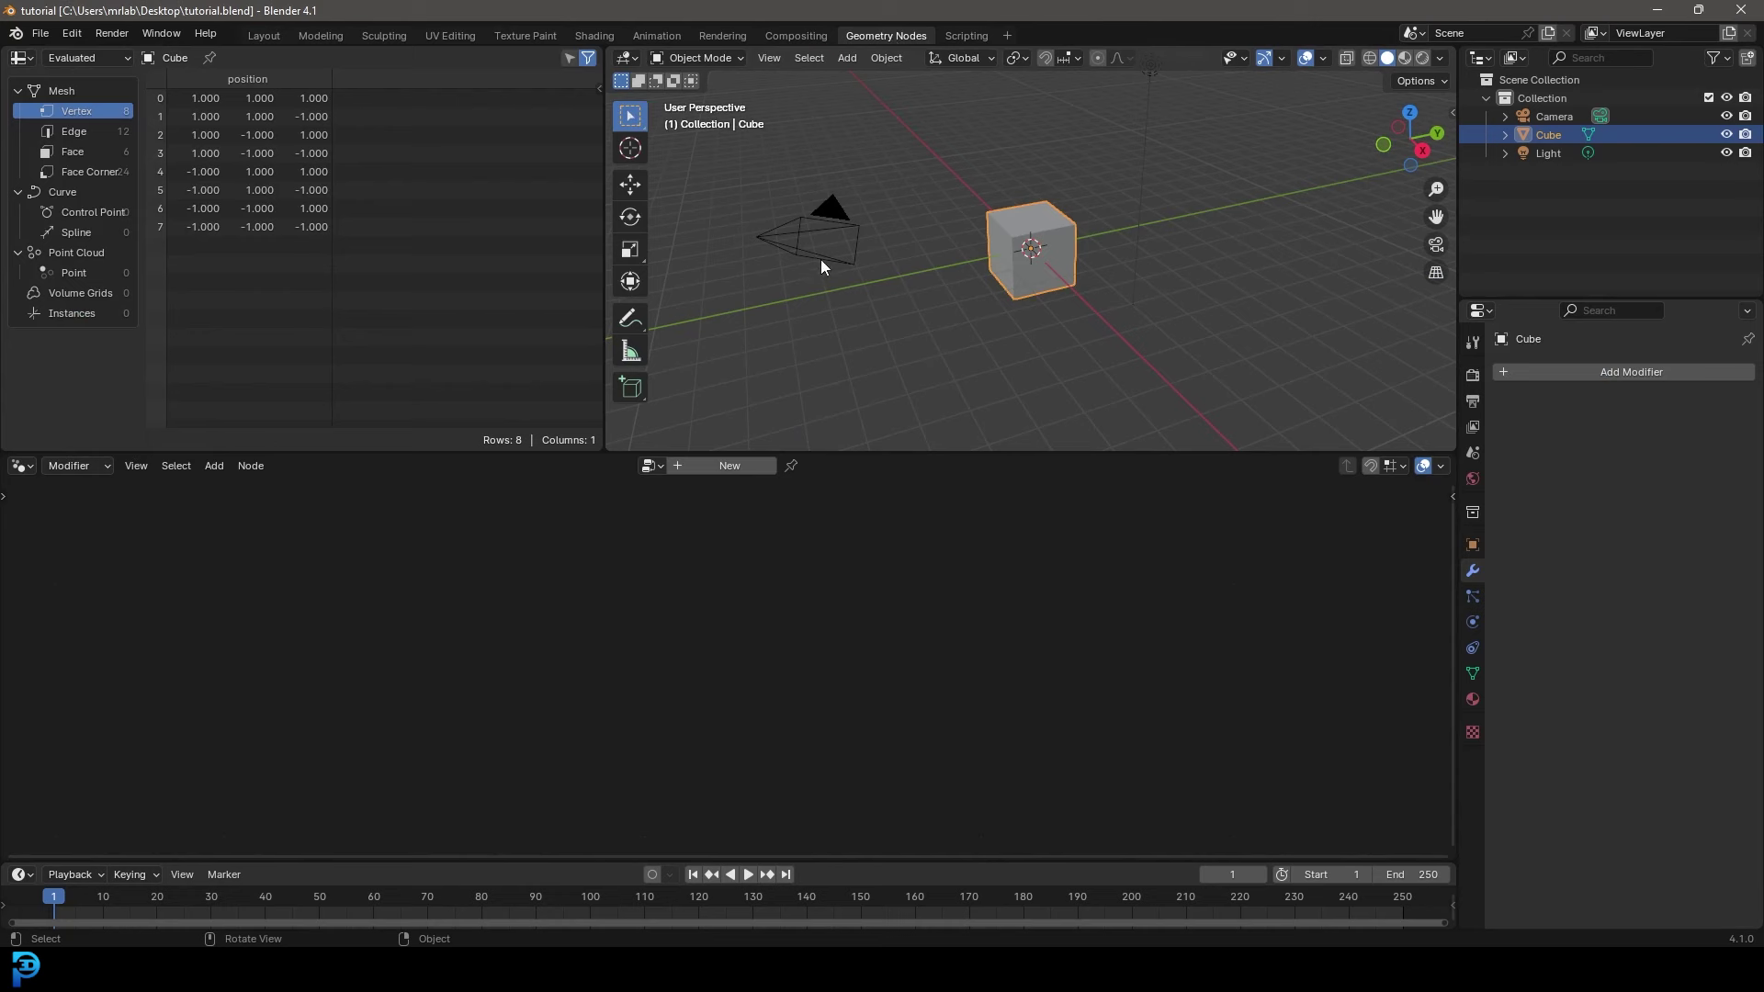
{"action": "scroll", "coordinate": [949, 246], "scroll_direction": "up", "scroll_amount": 3}
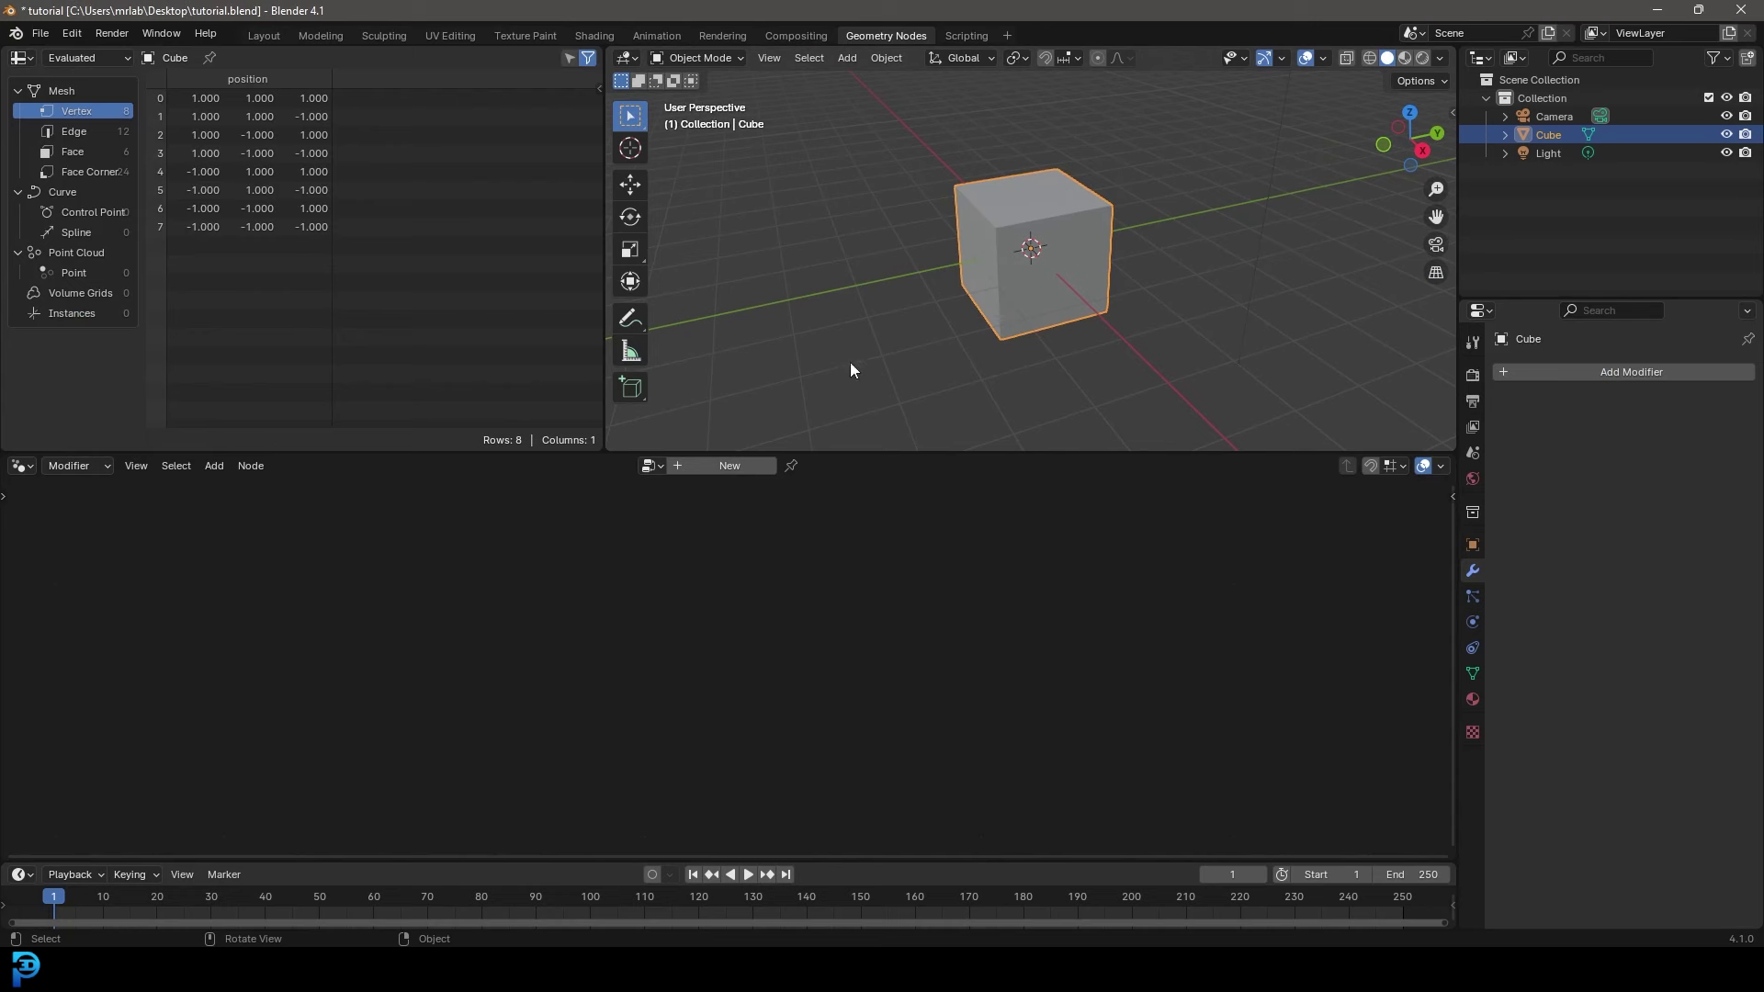
{"action": "left_click", "coordinate": [718, 464]}
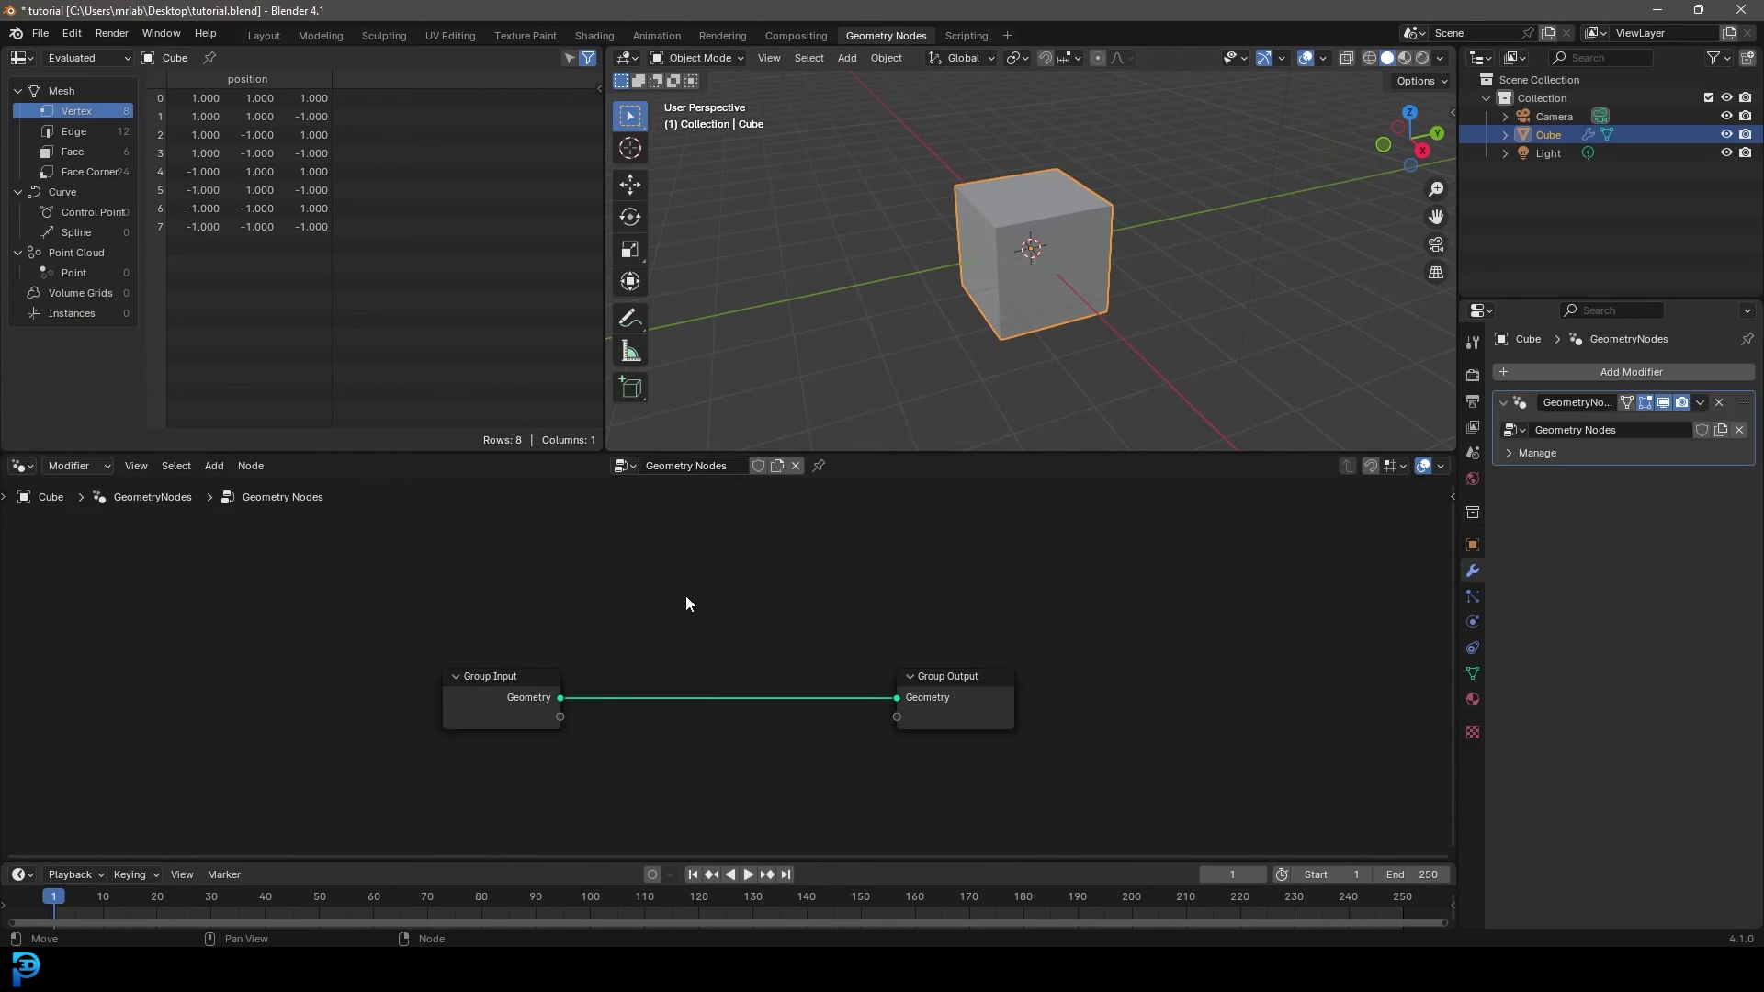
{"action": "double_click", "coordinate": [709, 465]}
{"action": "type", "text": "Index"}
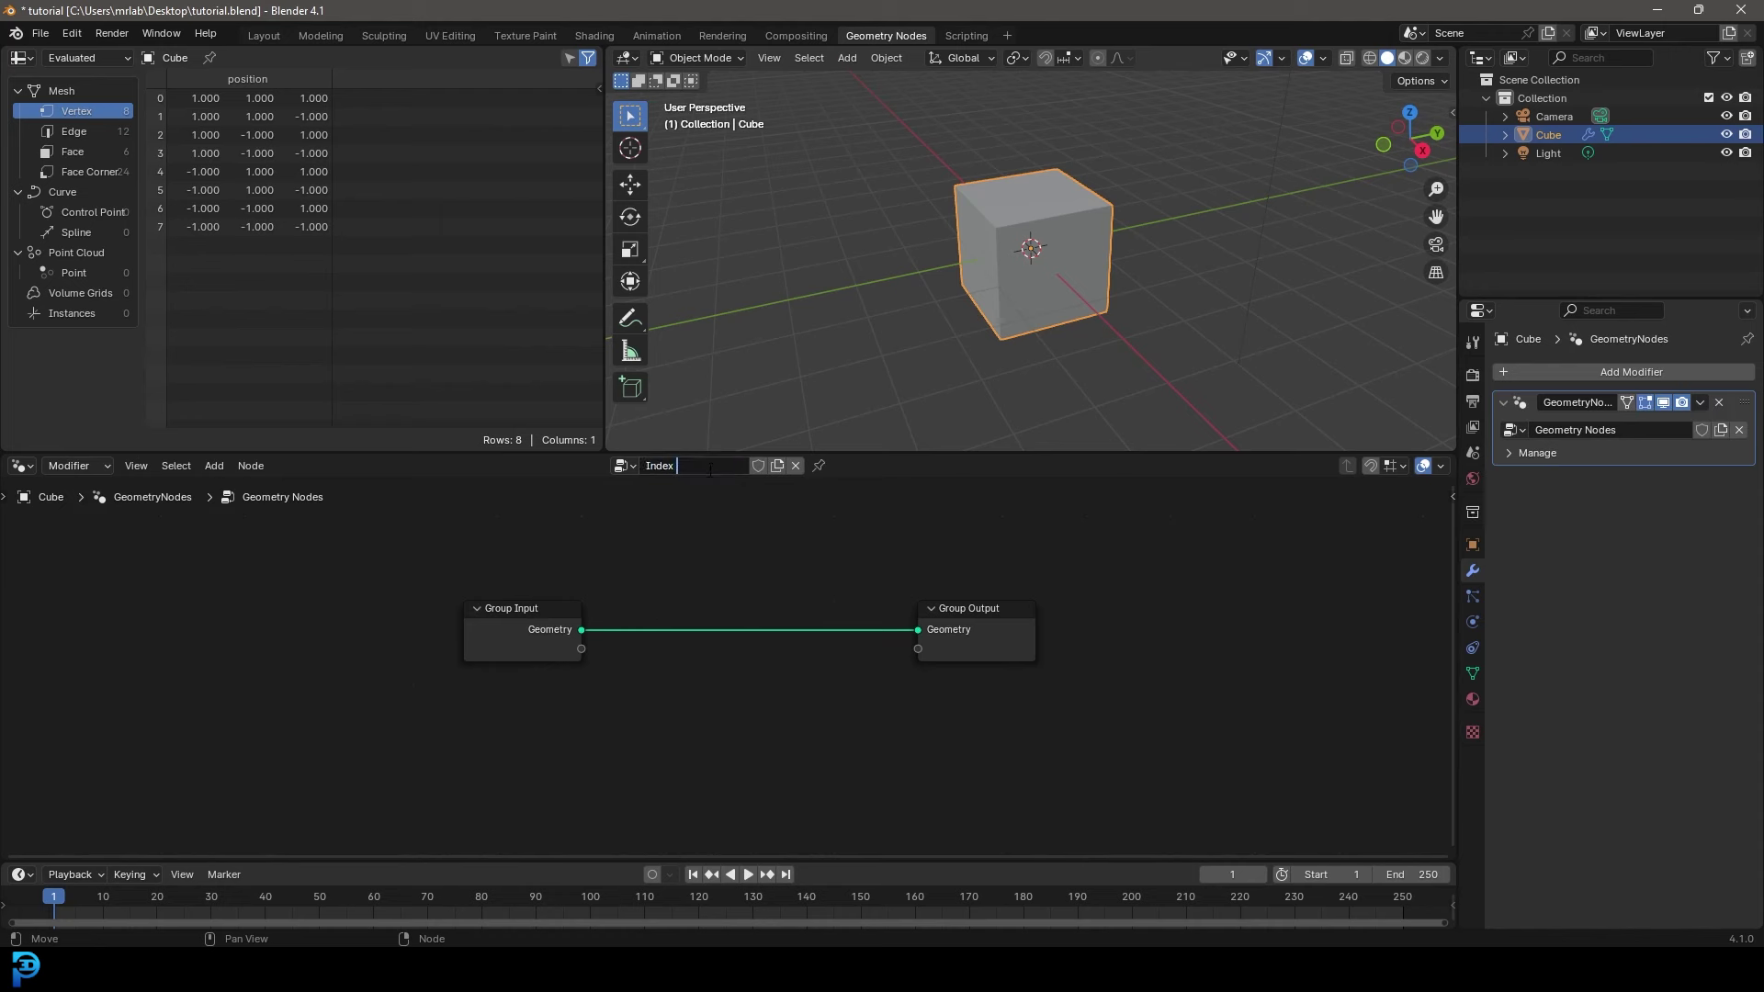
{"action": "key", "text": "Return"}
{"action": "scroll", "coordinate": [628, 648], "scroll_direction": "up", "scroll_amount": 1}
{"action": "scroll", "coordinate": [543, 564], "scroll_direction": "up", "scroll_amount": 1}
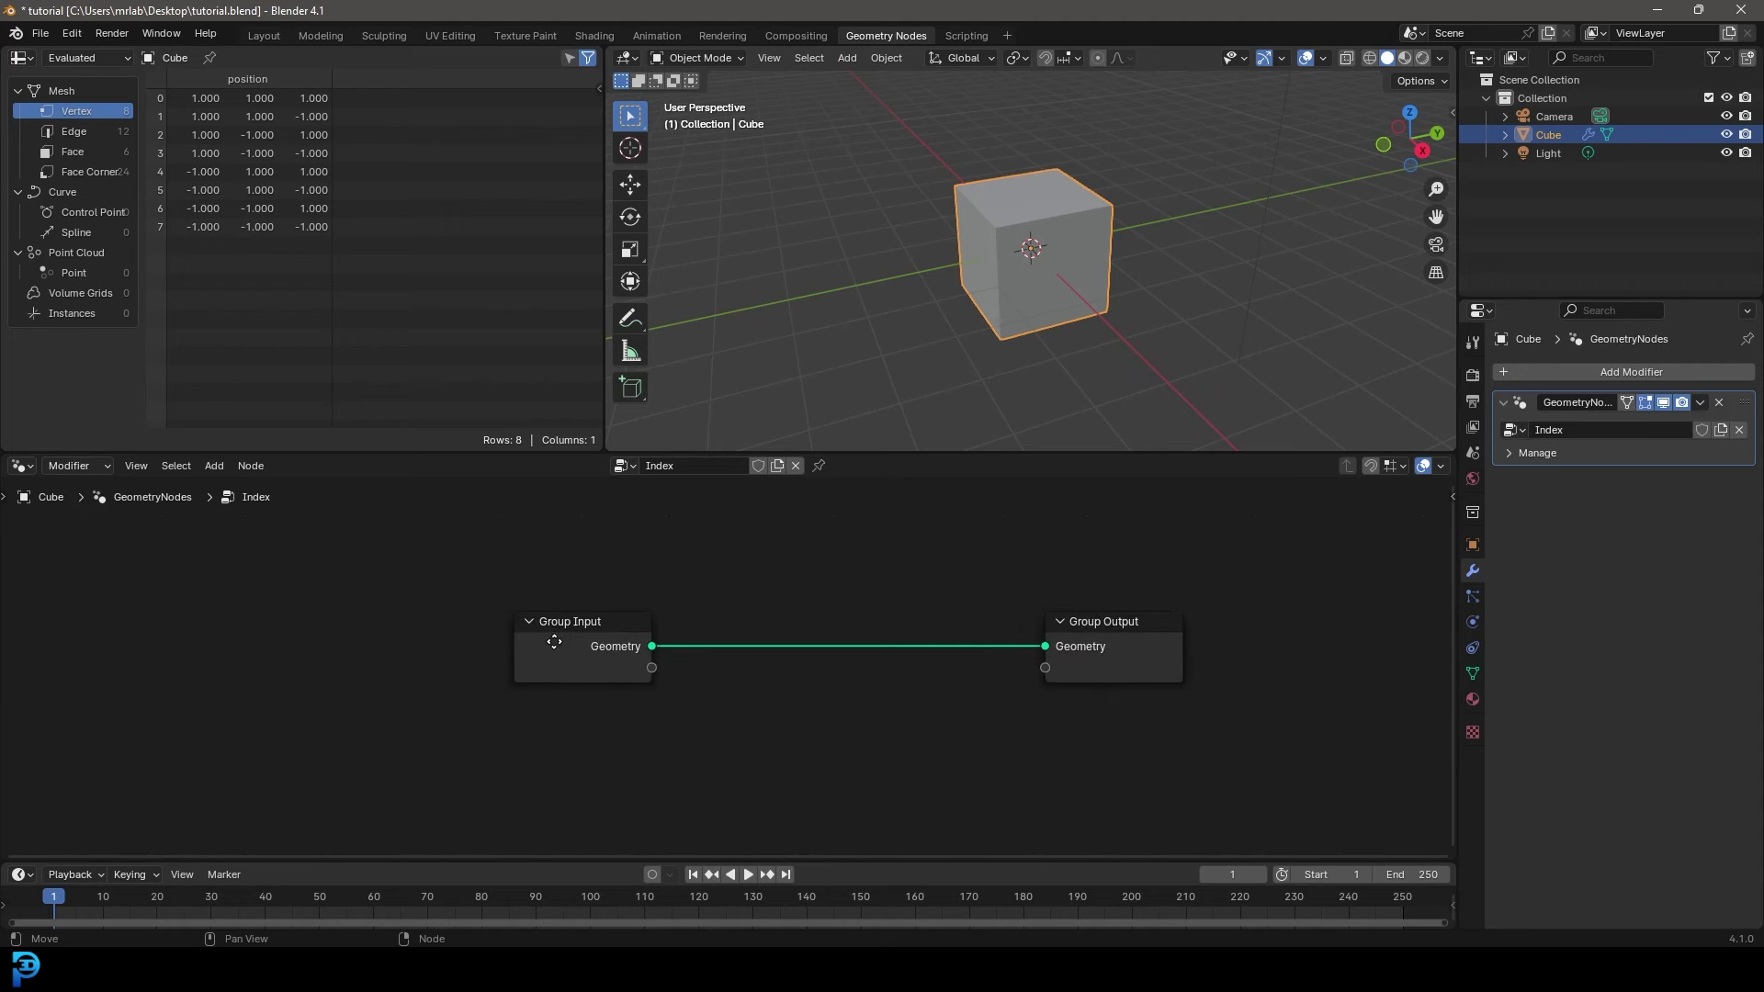
- Move the Group Input node aside and insert a Grid node whose Mesh feeds the Group Output
{"action": "left_click_drag", "start_coordinate": [551, 626], "coordinate": [395, 612]}
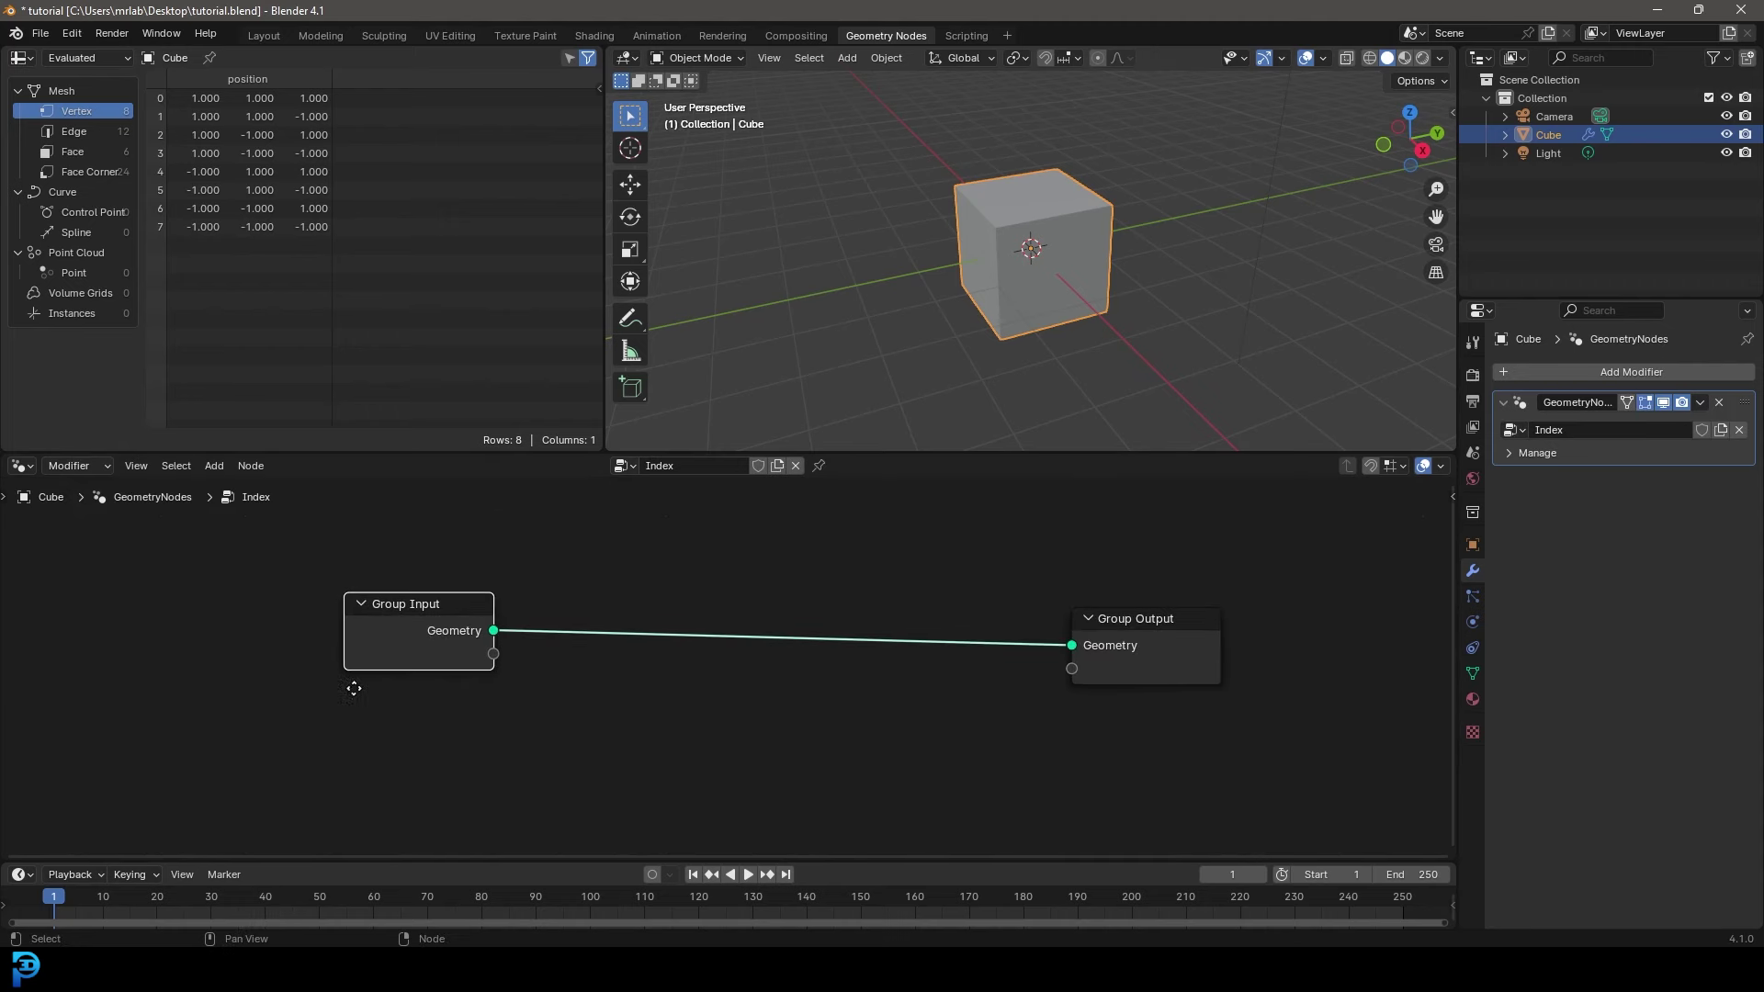
{"action": "middle_click_drag", "start_coordinate": [354, 688], "coordinate": [501, 701]}
{"action": "scroll", "coordinate": [707, 571], "scroll_direction": "up", "scroll_amount": 1}
{"action": "key", "text": "shift+a"}
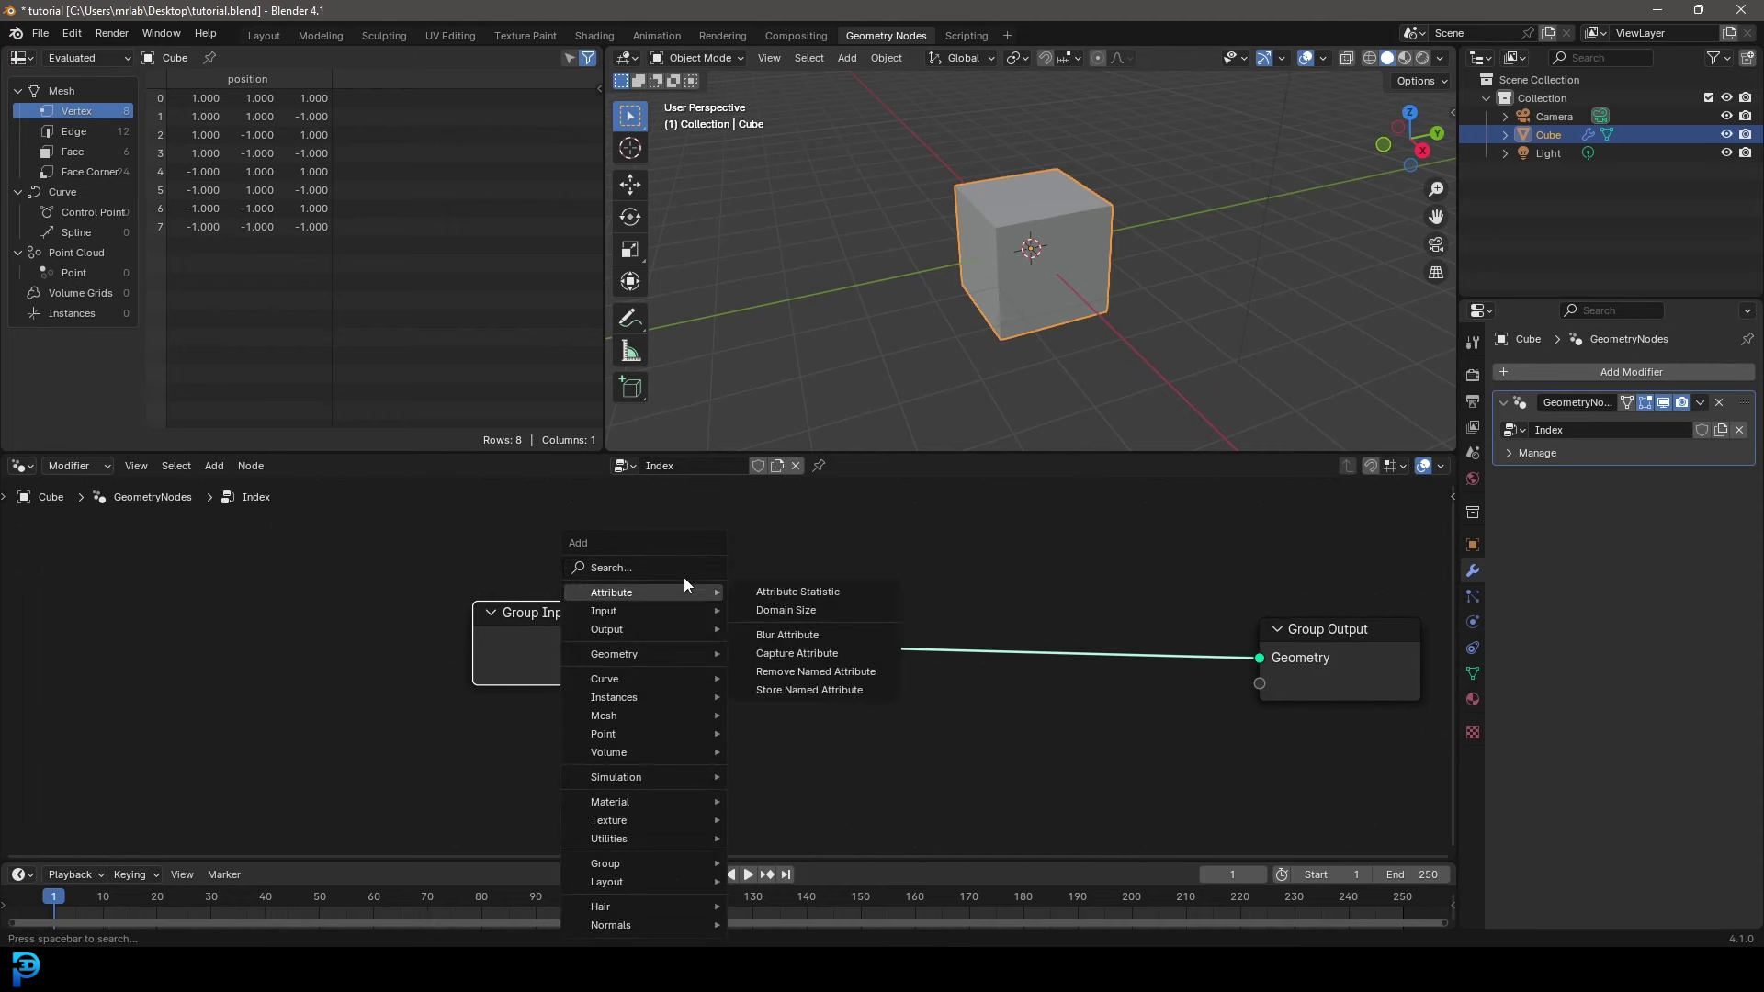
{"action": "left_click", "coordinate": [682, 569]}
{"action": "type", "text": "grid"}
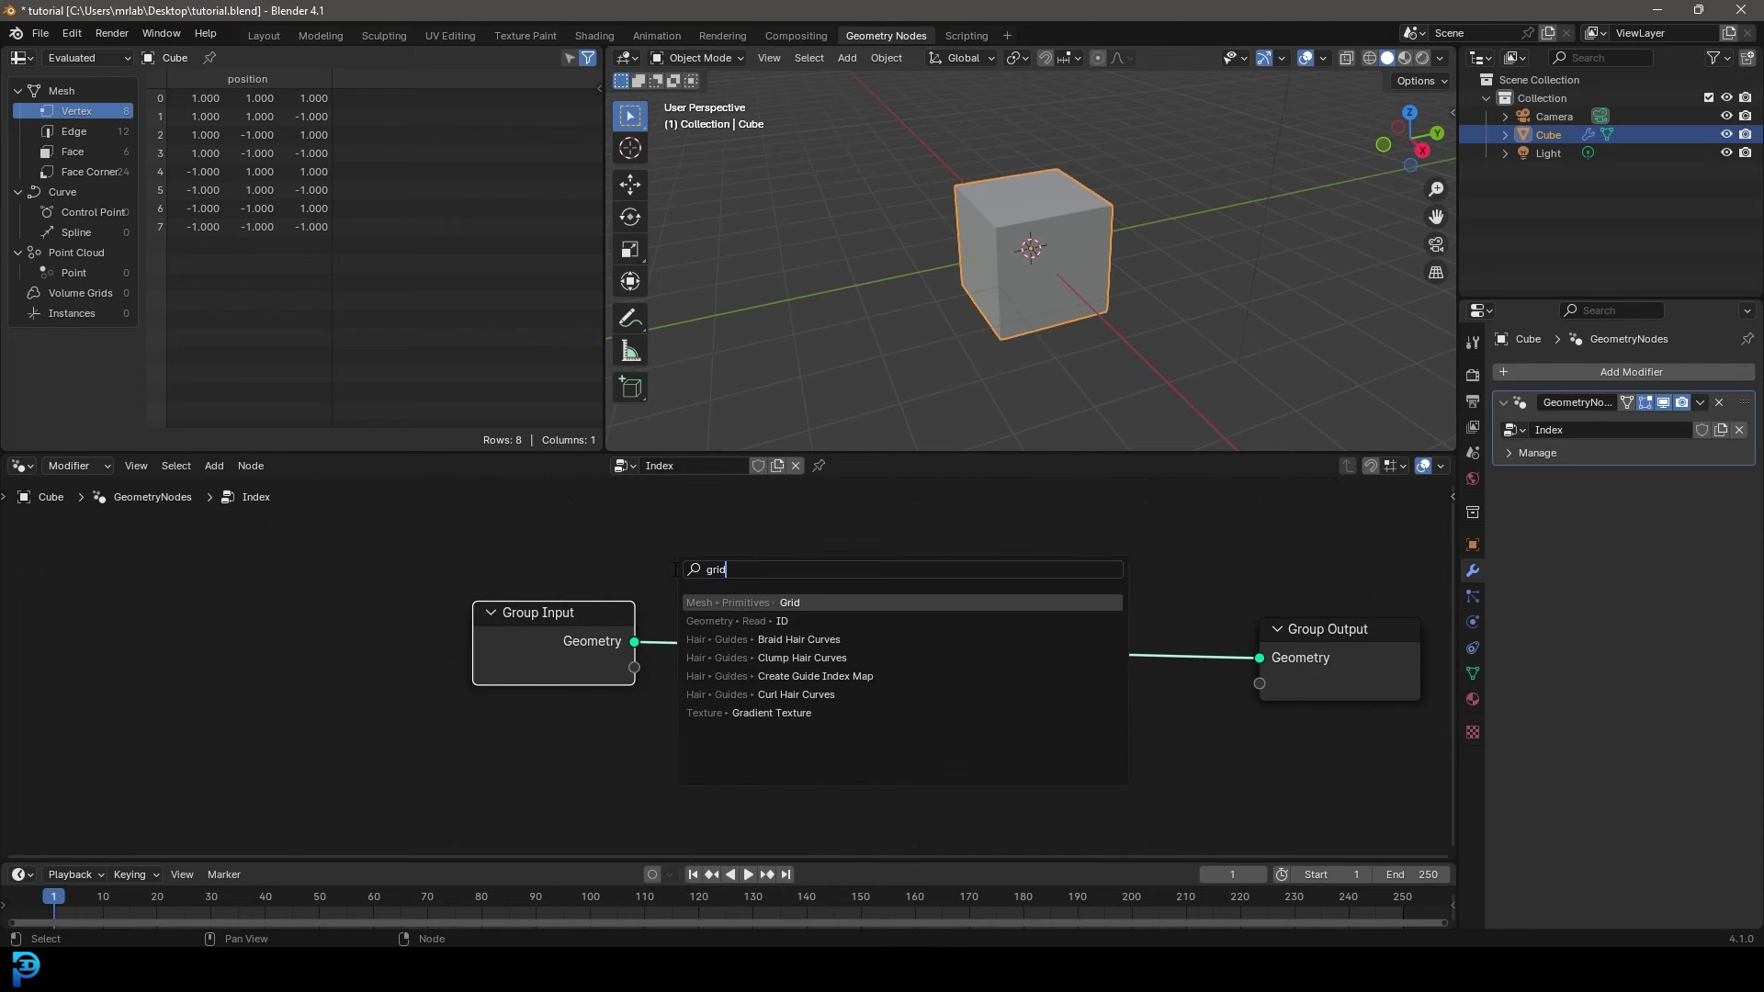
{"action": "left_click", "coordinate": [803, 600]}
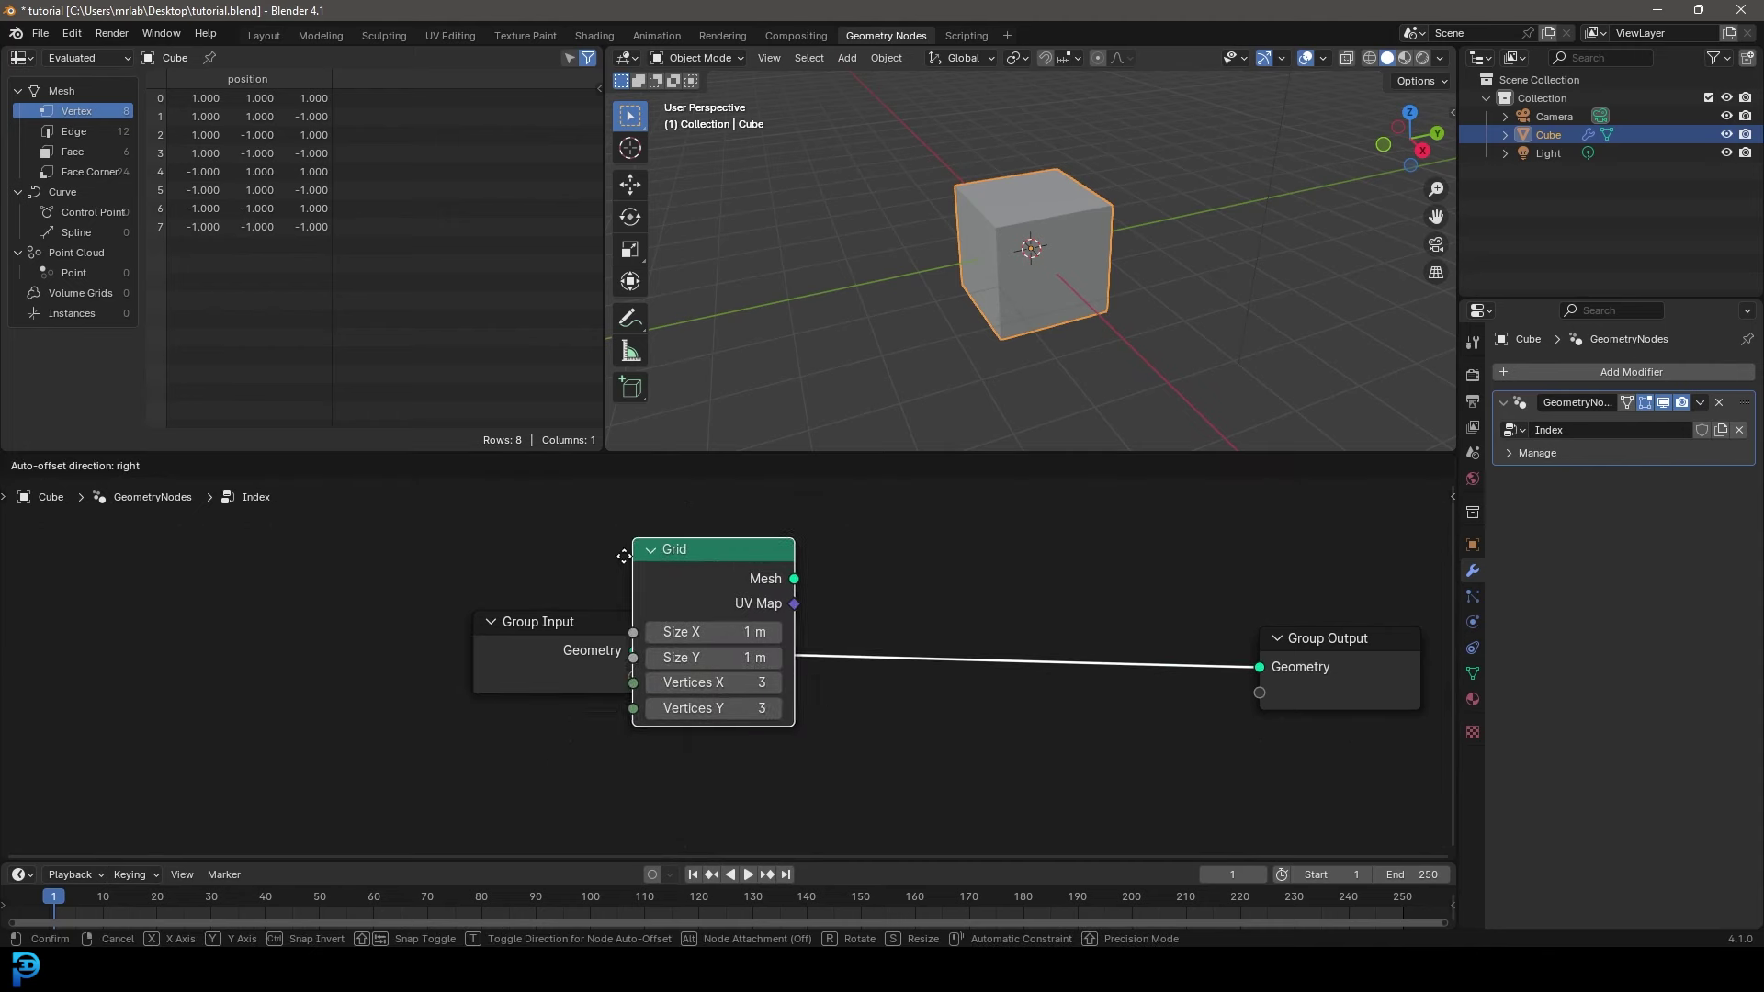
{"action": "left_click", "coordinate": [662, 582]}
- Delete the Group Input node and move the Grid node further from the Group Output
{"action": "scroll", "coordinate": [529, 636], "scroll_direction": "down", "scroll_amount": 5}
{"action": "middle_click_drag", "start_coordinate": [586, 651], "coordinate": [690, 639]}
{"action": "left_click_drag", "start_coordinate": [691, 647], "coordinate": [537, 614]}
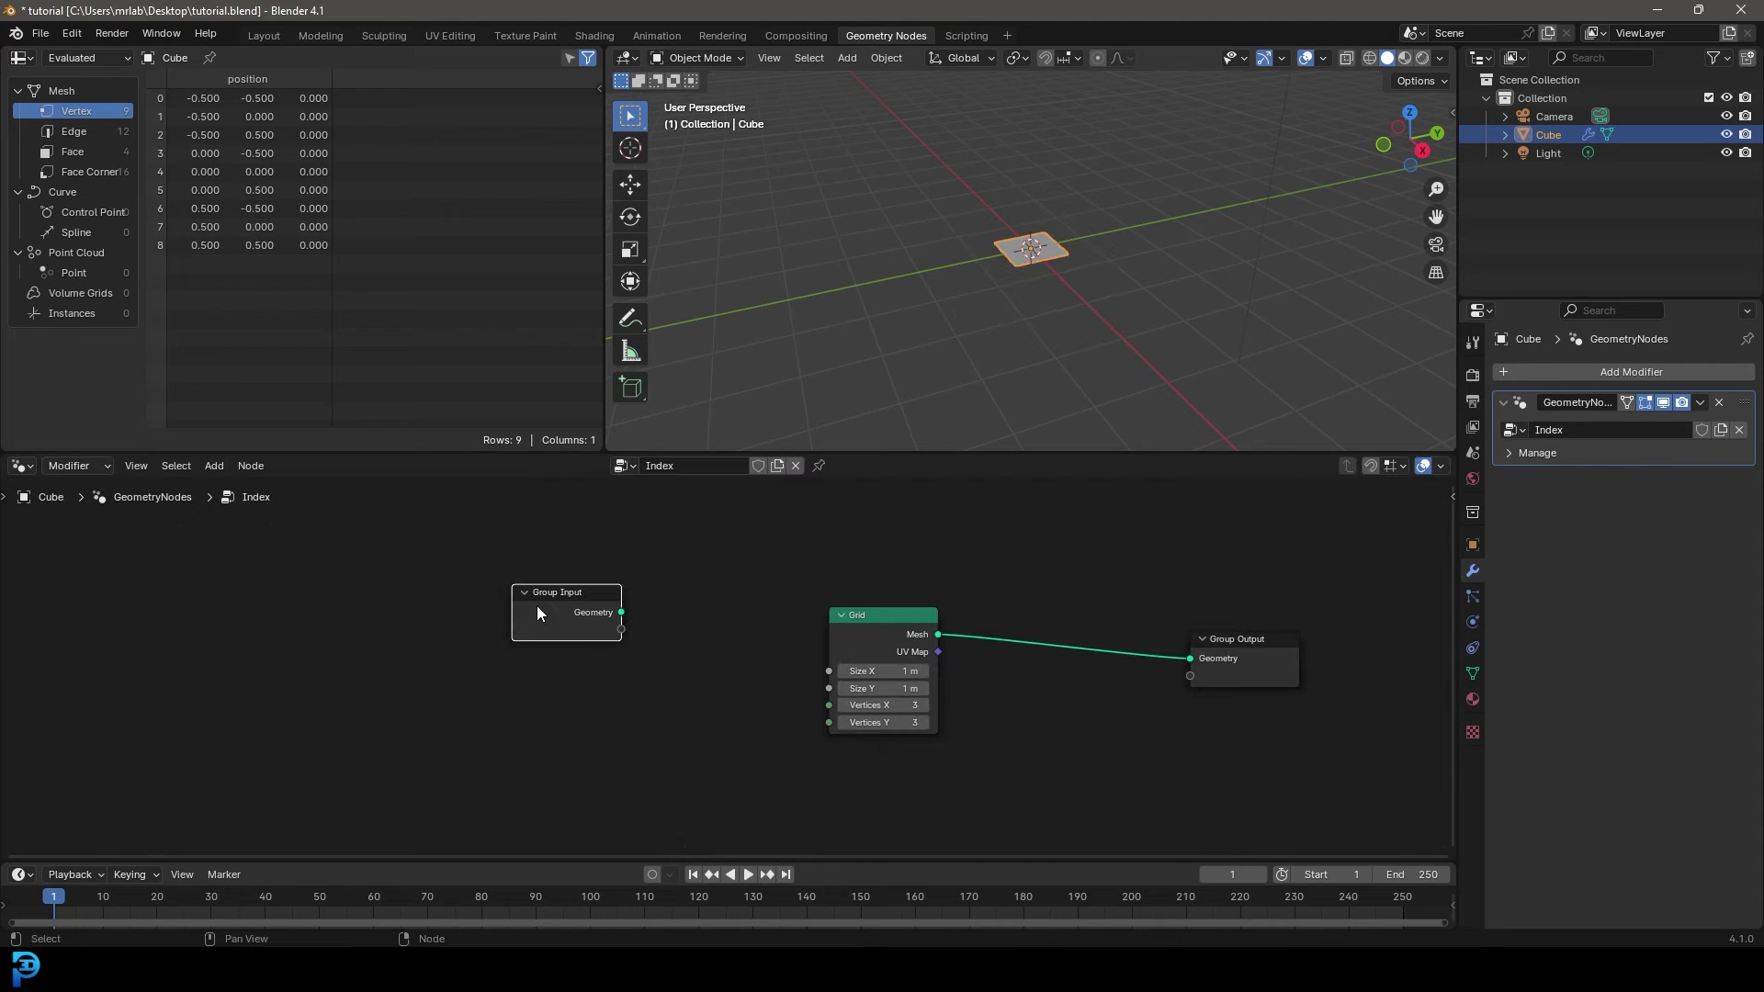
{"action": "key", "text": "x"}
{"action": "scroll", "coordinate": [1049, 222], "scroll_direction": "up", "scroll_amount": 2}
{"action": "left_click_drag", "start_coordinate": [848, 624], "coordinate": [659, 642]}
{"action": "scroll", "coordinate": [984, 258], "scroll_direction": "up", "scroll_amount": 3}
{"action": "scroll", "coordinate": [984, 258], "scroll_direction": "up", "scroll_amount": 3}
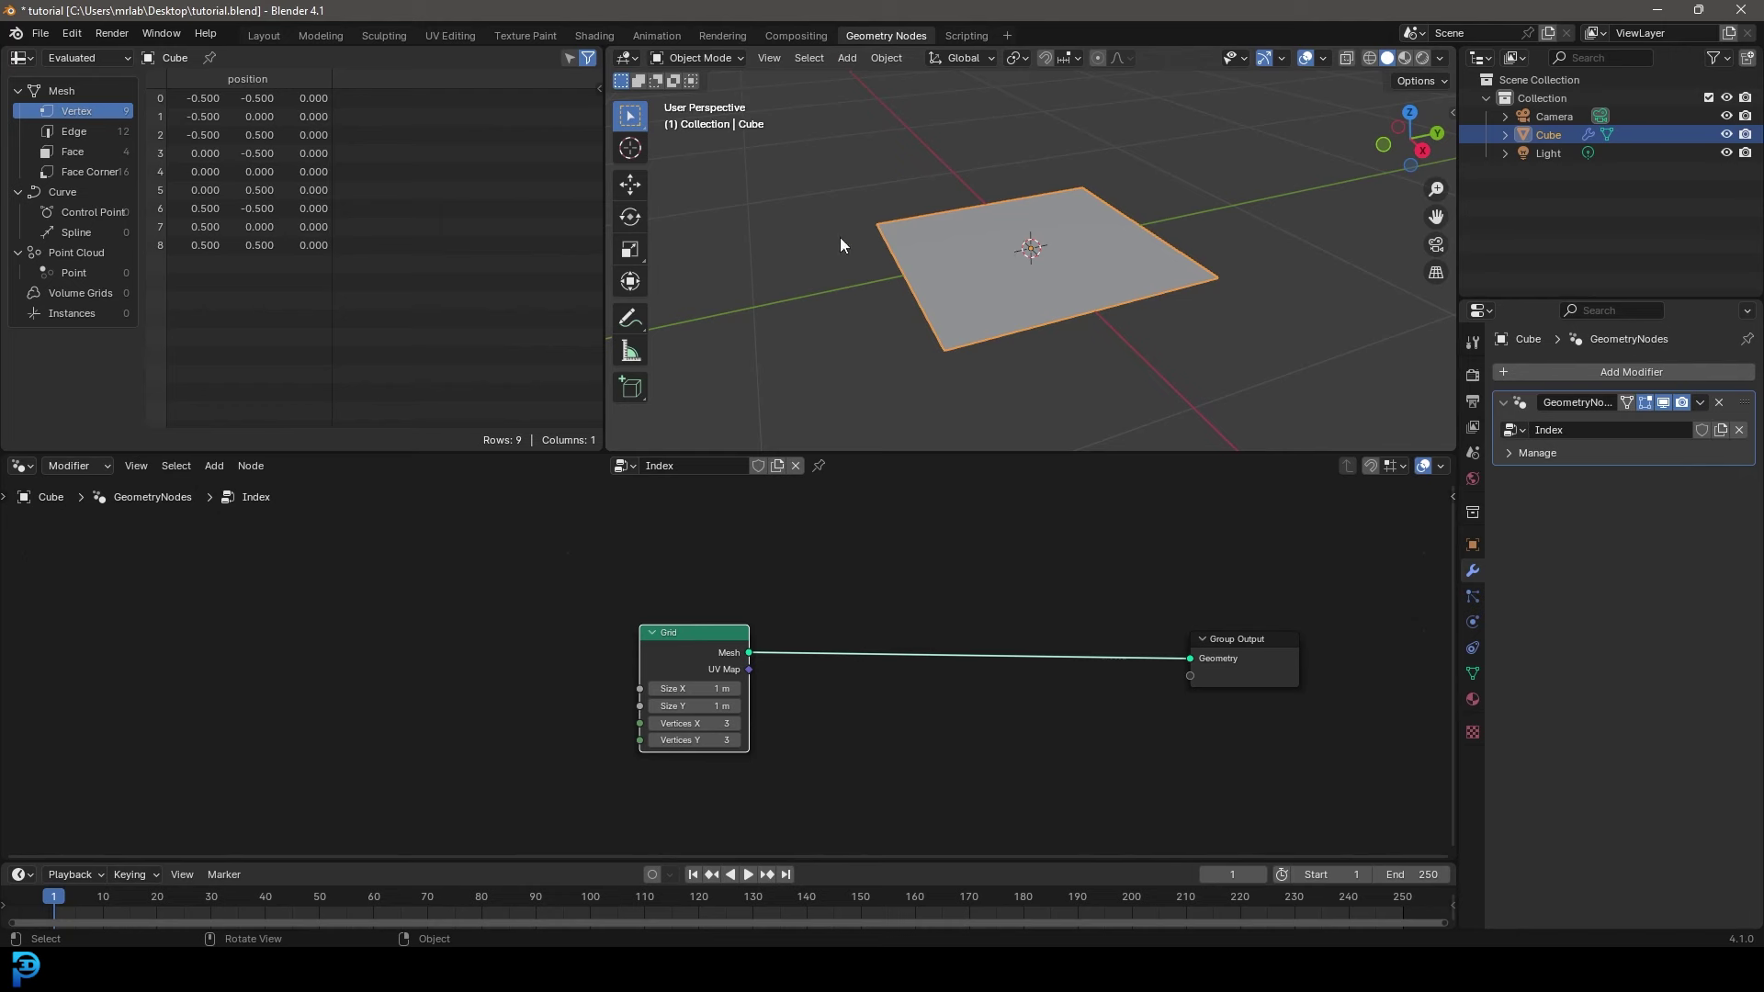
{"action": "middle_click_drag", "start_coordinate": [981, 278], "coordinate": [985, 284]}
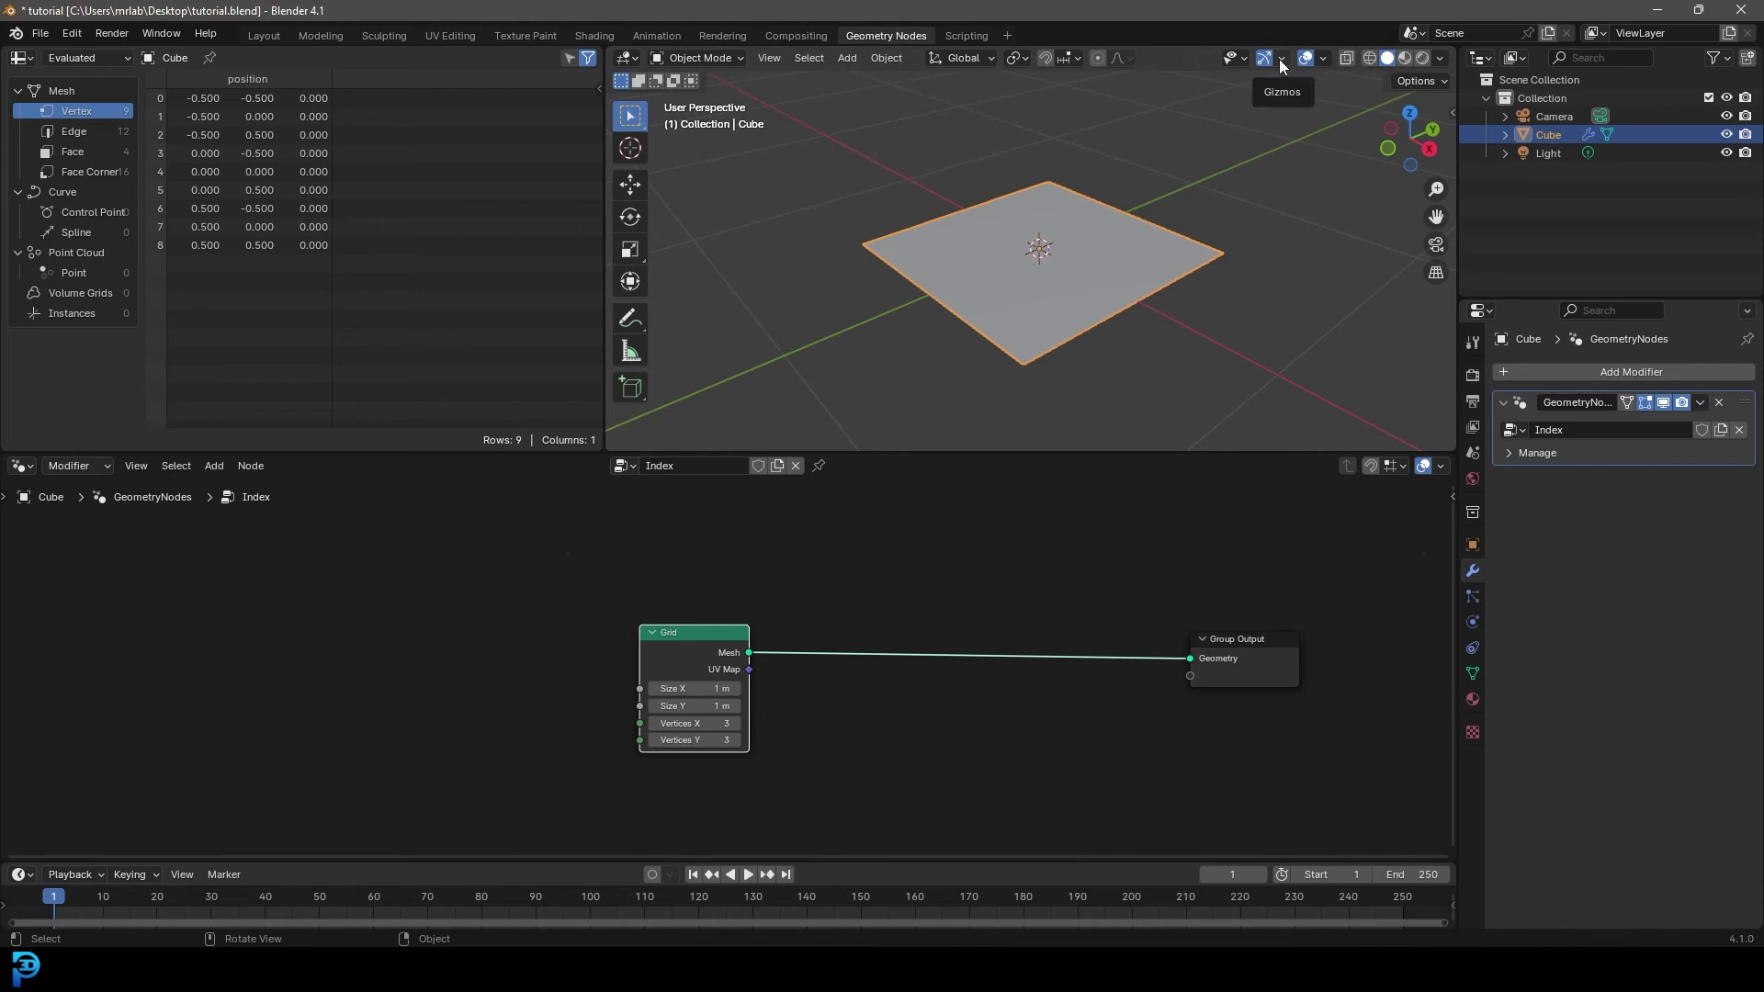
{"action": "left_click", "coordinate": [1320, 58]}
{"action": "middle_click_drag", "start_coordinate": [1021, 275], "coordinate": [1036, 280]}
{"action": "scroll", "coordinate": [912, 289], "scroll_direction": "up", "scroll_amount": 4}
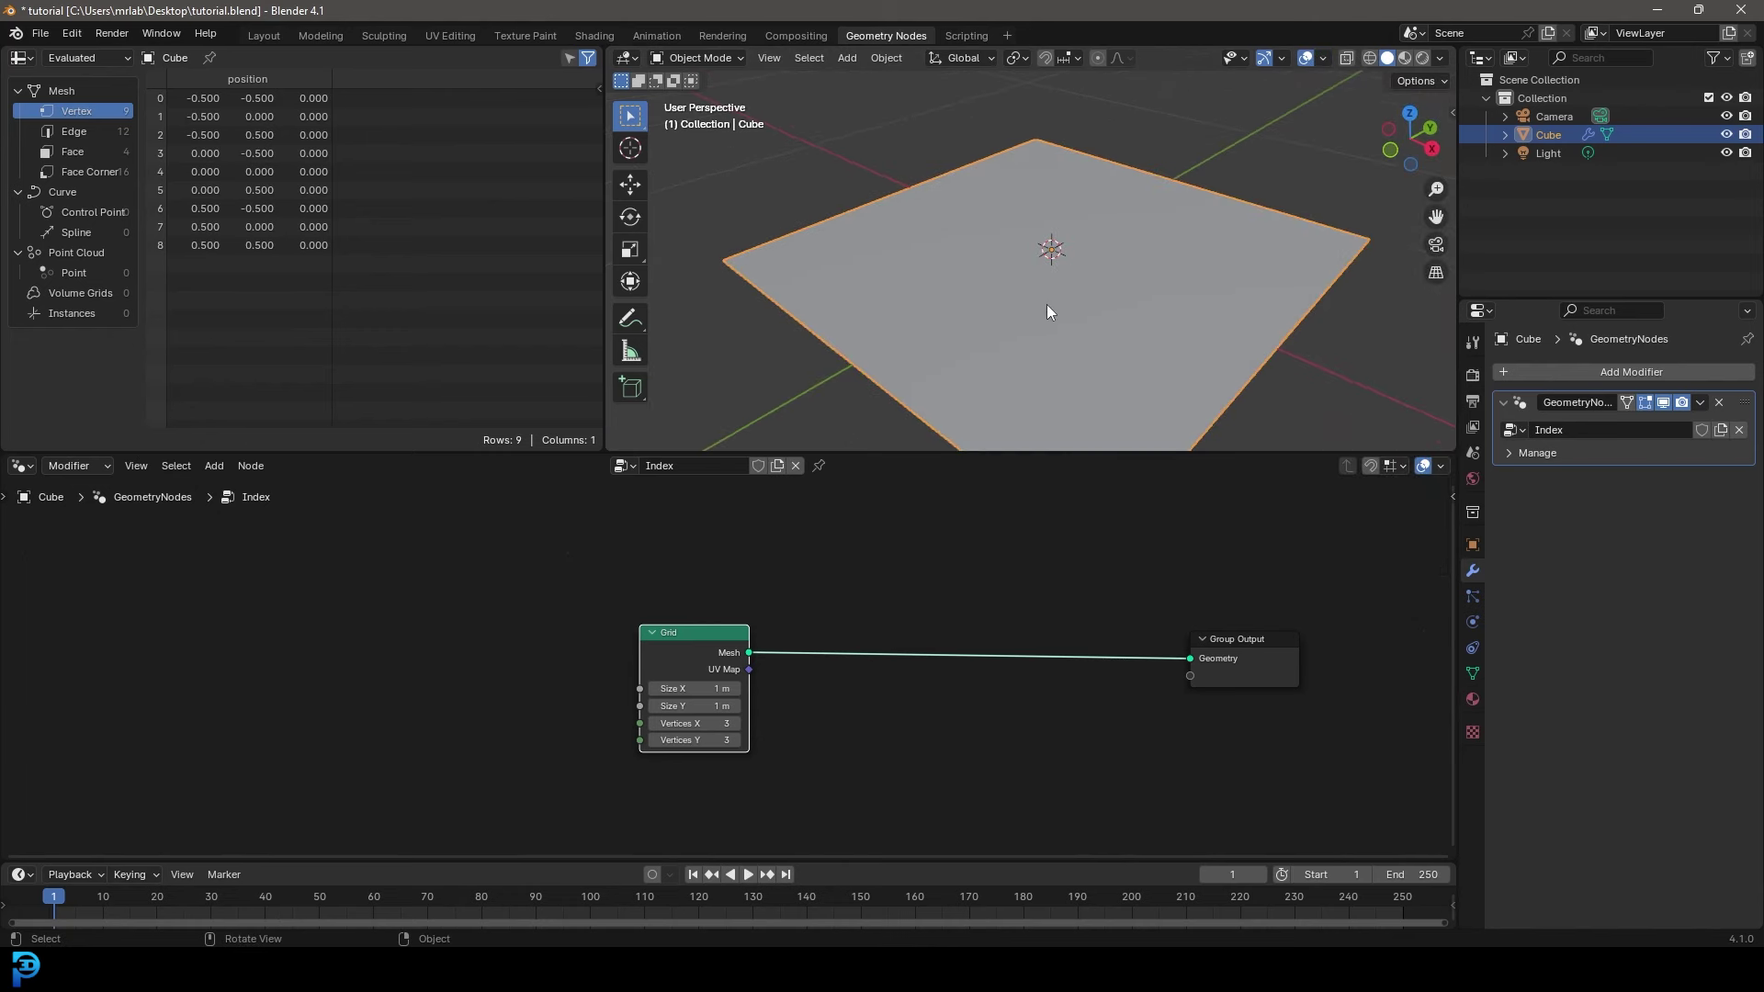
- Add an Index node and place it below the Grid node
{"action": "scroll", "coordinate": [830, 669], "scroll_direction": "up", "scroll_amount": 2}
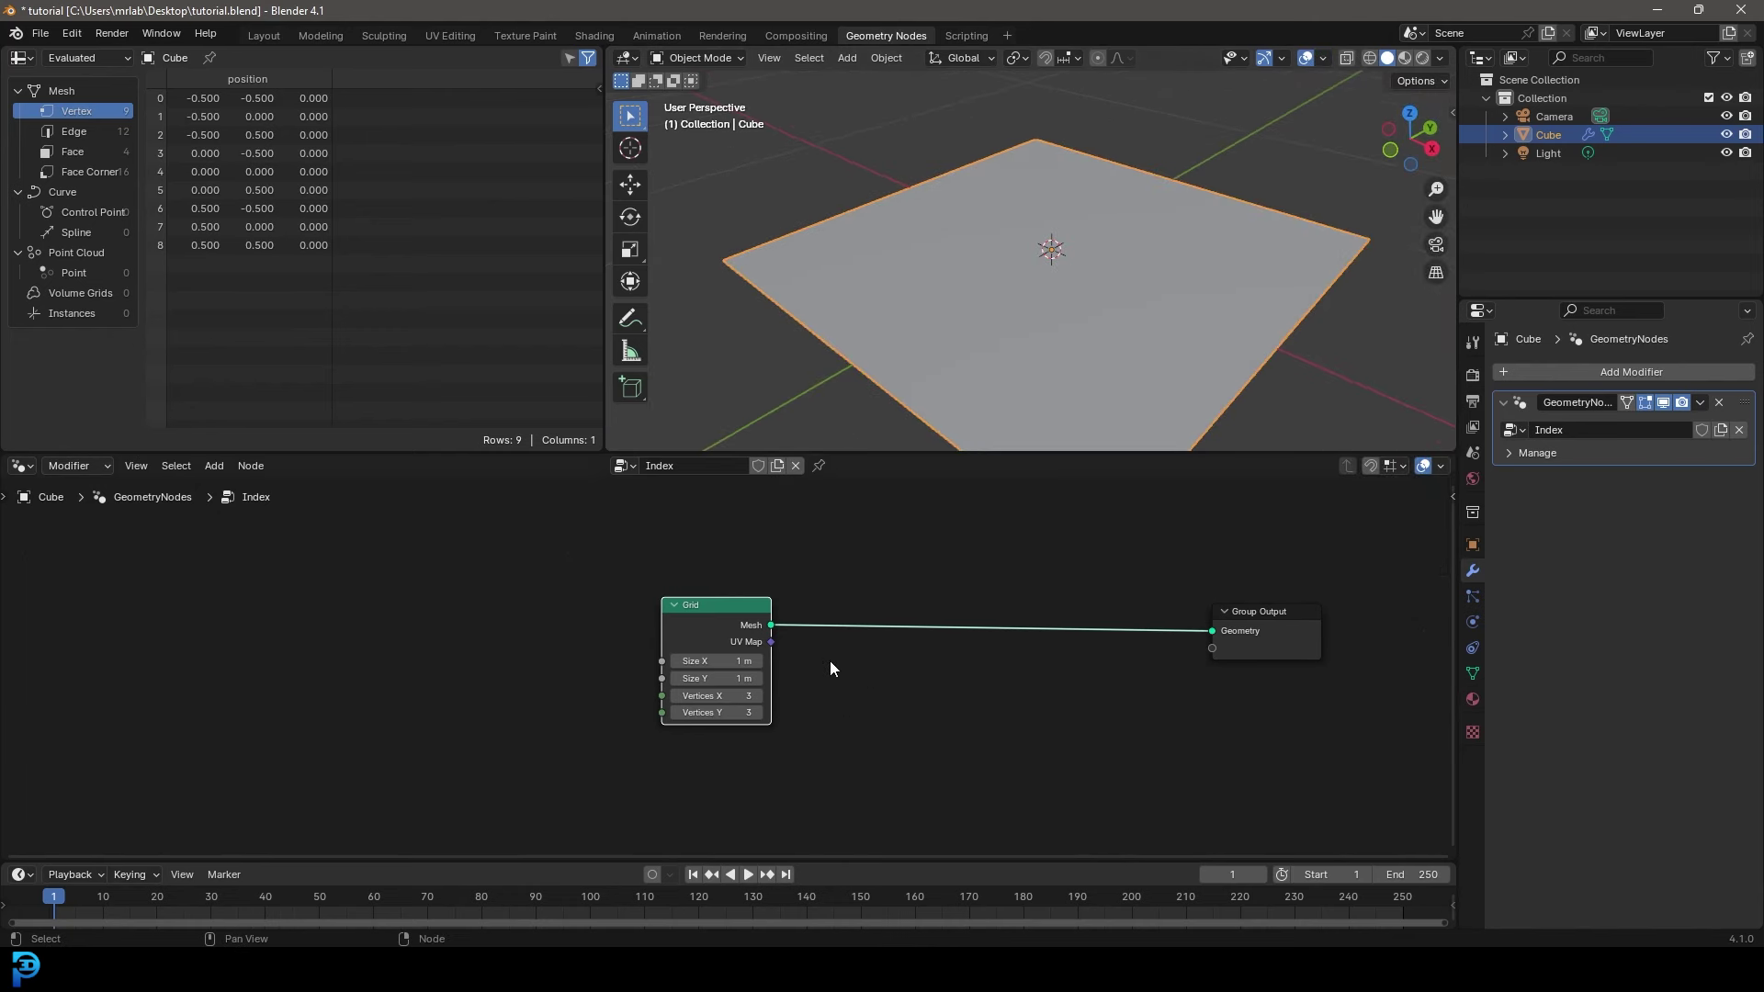
{"action": "key", "text": "shift+a"}
{"action": "left_click", "coordinate": [863, 568]}
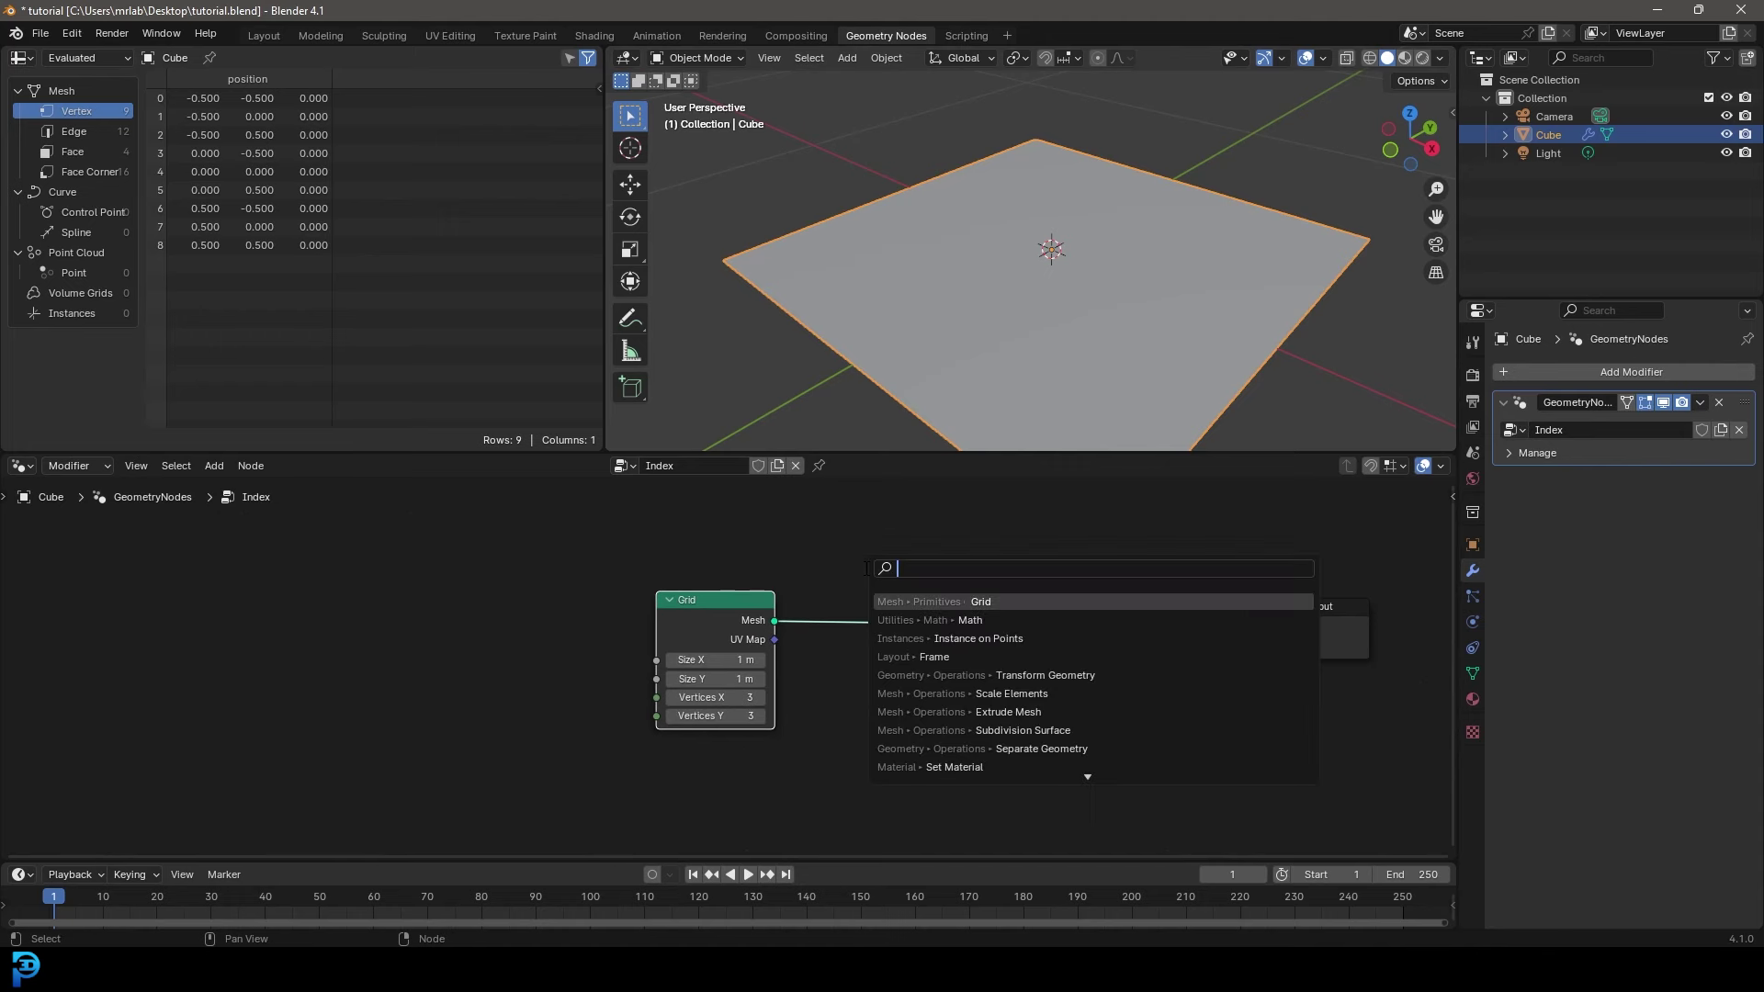
{"action": "type", "text": "index"}
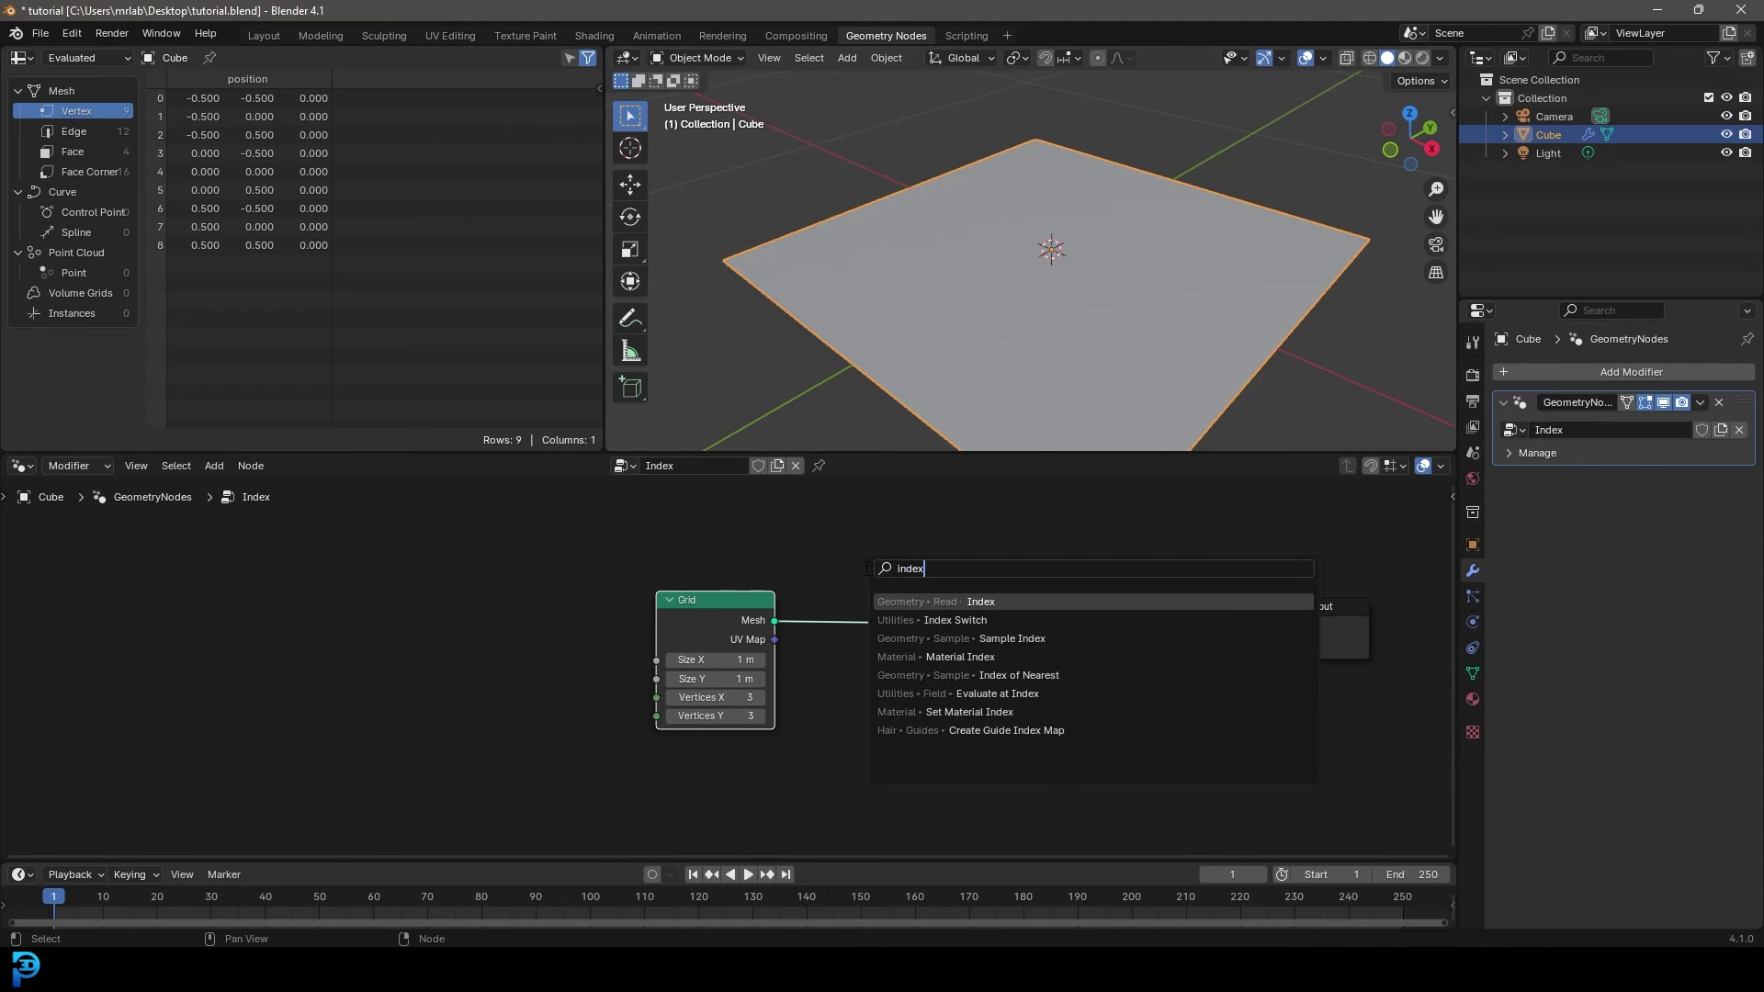
{"action": "key", "text": "Return"}
{"action": "left_click", "coordinate": [666, 764]}
- Add a Viewer node beside the Grid node, beneath its link to the Group Output
{"action": "scroll", "coordinate": [815, 702], "scroll_direction": "up", "scroll_amount": 1}
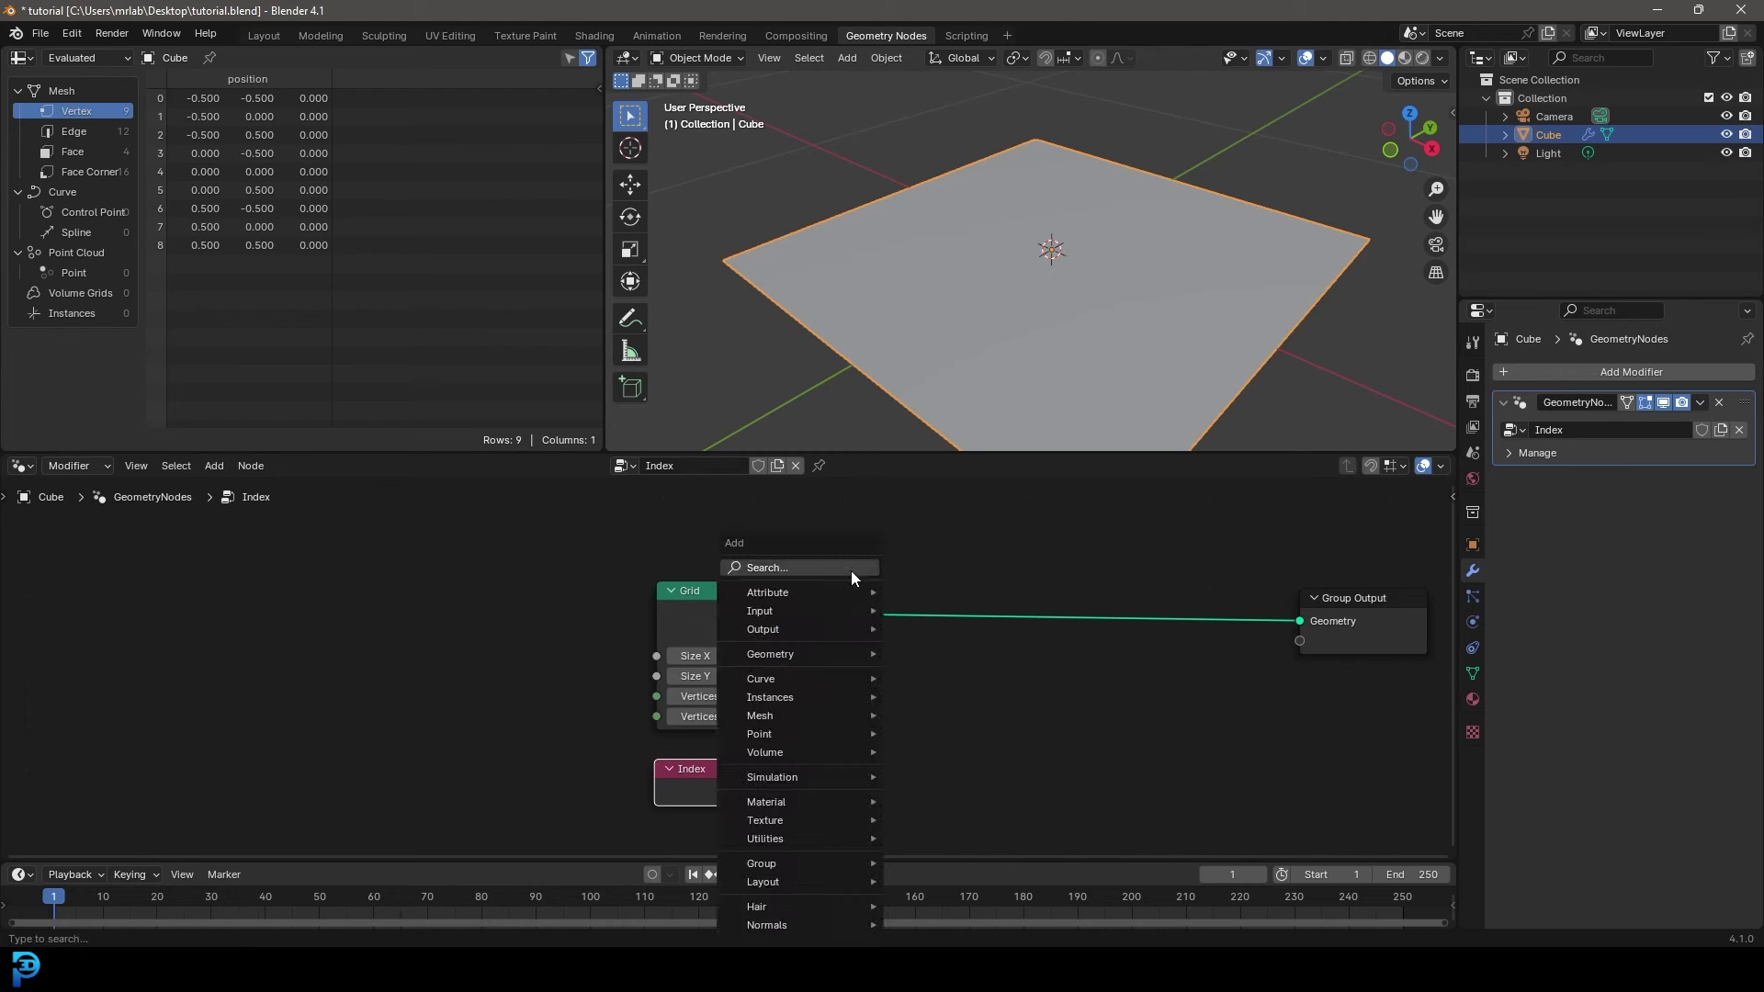
{"action": "key", "text": "shift+a"}
{"action": "left_click", "coordinate": [850, 571]}
{"action": "type", "text": "view"}
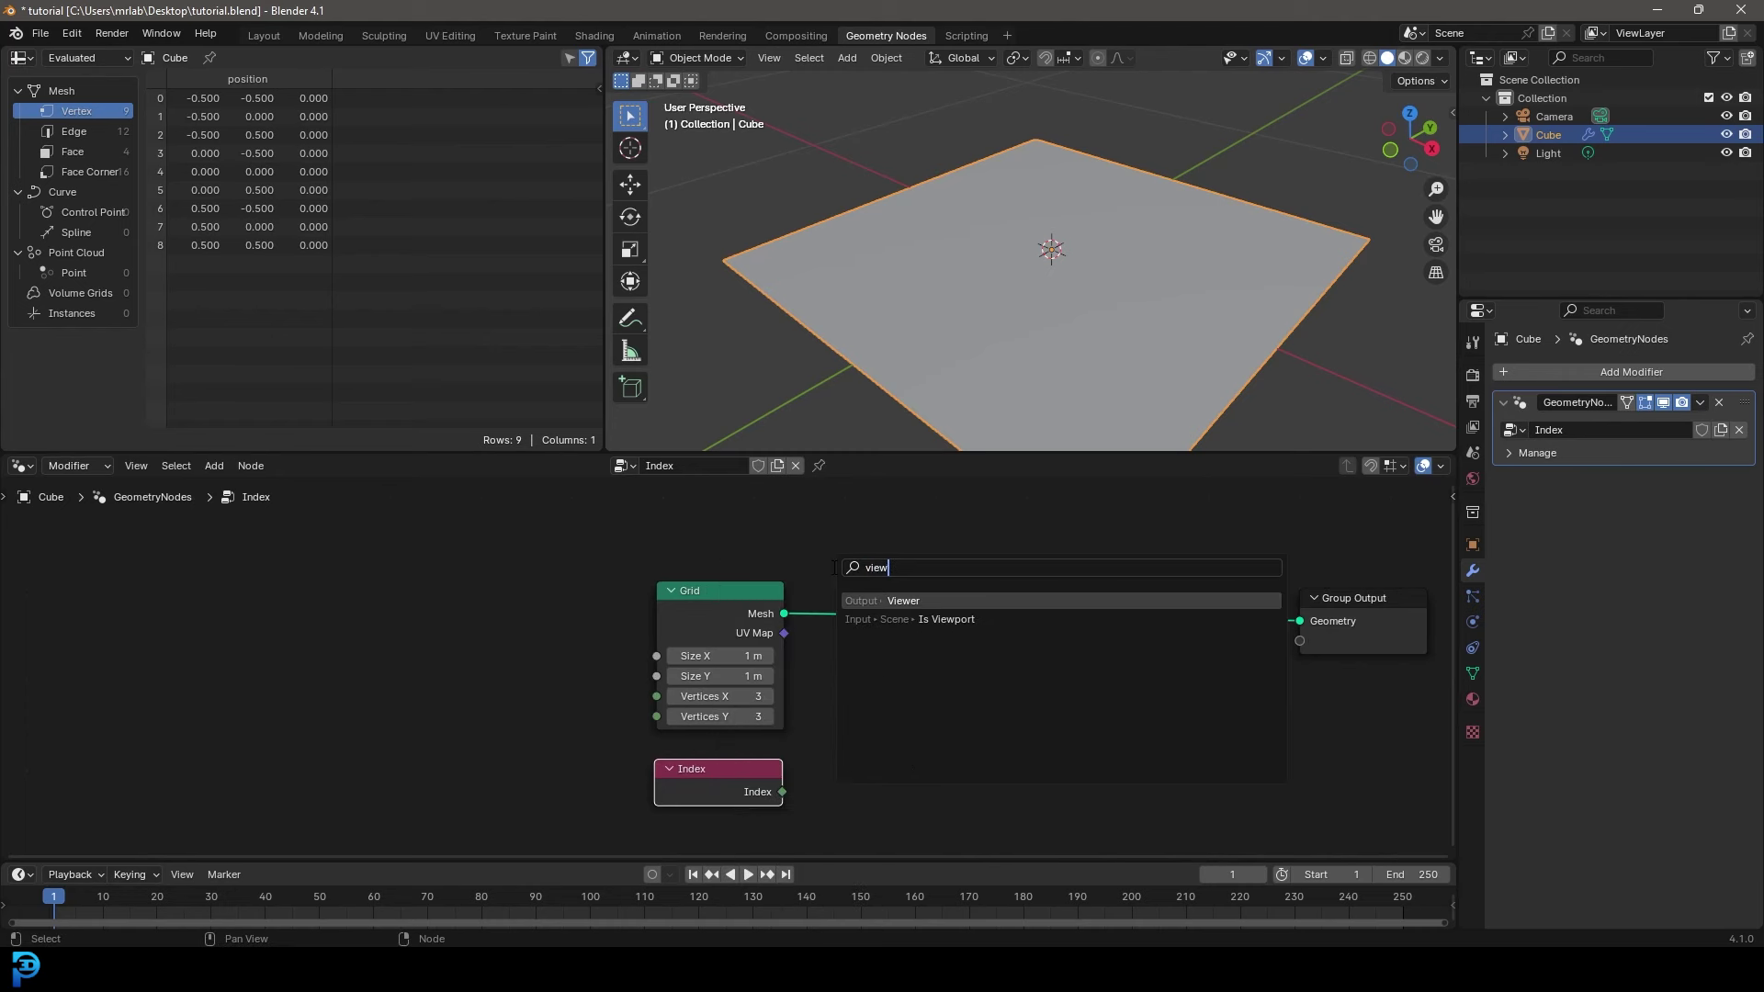
{"action": "left_click", "coordinate": [933, 601]}
{"action": "left_click", "coordinate": [867, 659]}
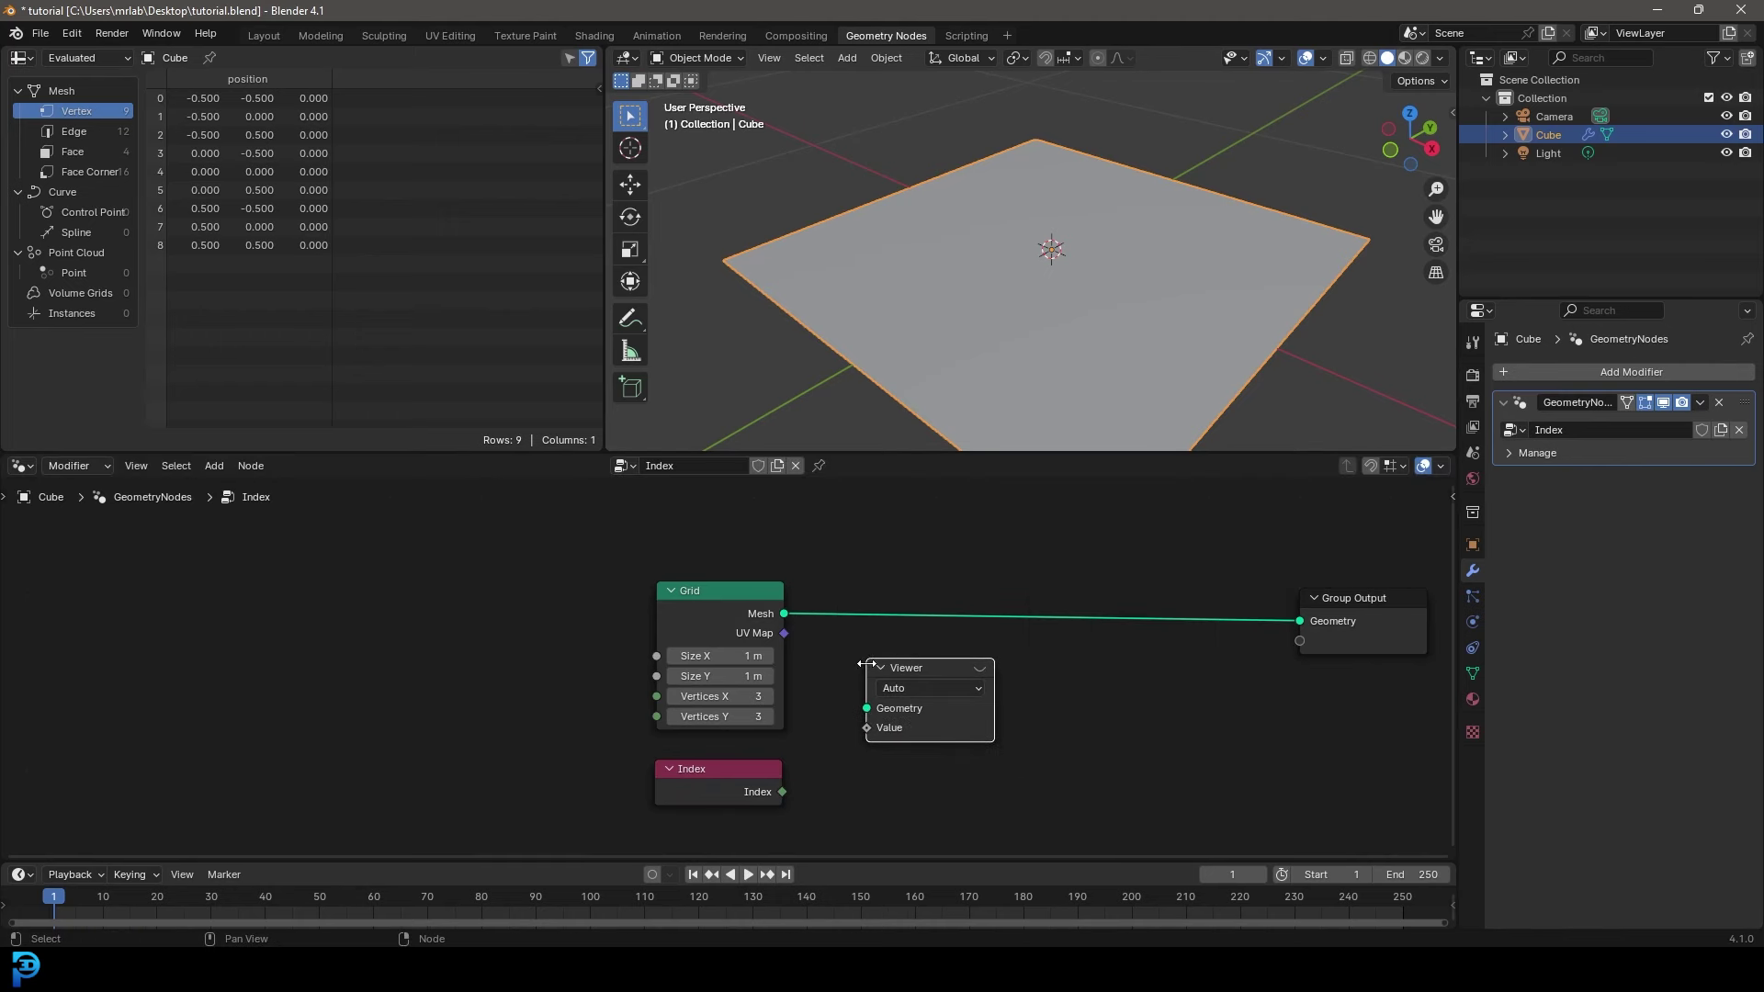
- Link the Grid's Mesh to the Viewer's Geometry and Index to its Value, and activate the Viewer
{"action": "left_click_drag", "start_coordinate": [782, 614], "coordinate": [882, 710]}
{"action": "left_click_drag", "start_coordinate": [782, 792], "coordinate": [795, 796]}
{"action": "left_click_drag", "start_coordinate": [861, 730], "coordinate": [878, 735]}
{"action": "left_click", "coordinate": [979, 667]}
- Switch the viewport to wireframe shading and turn off the Viewer Node color overlay
{"action": "middle_click_drag", "start_coordinate": [928, 312], "coordinate": [992, 319]}
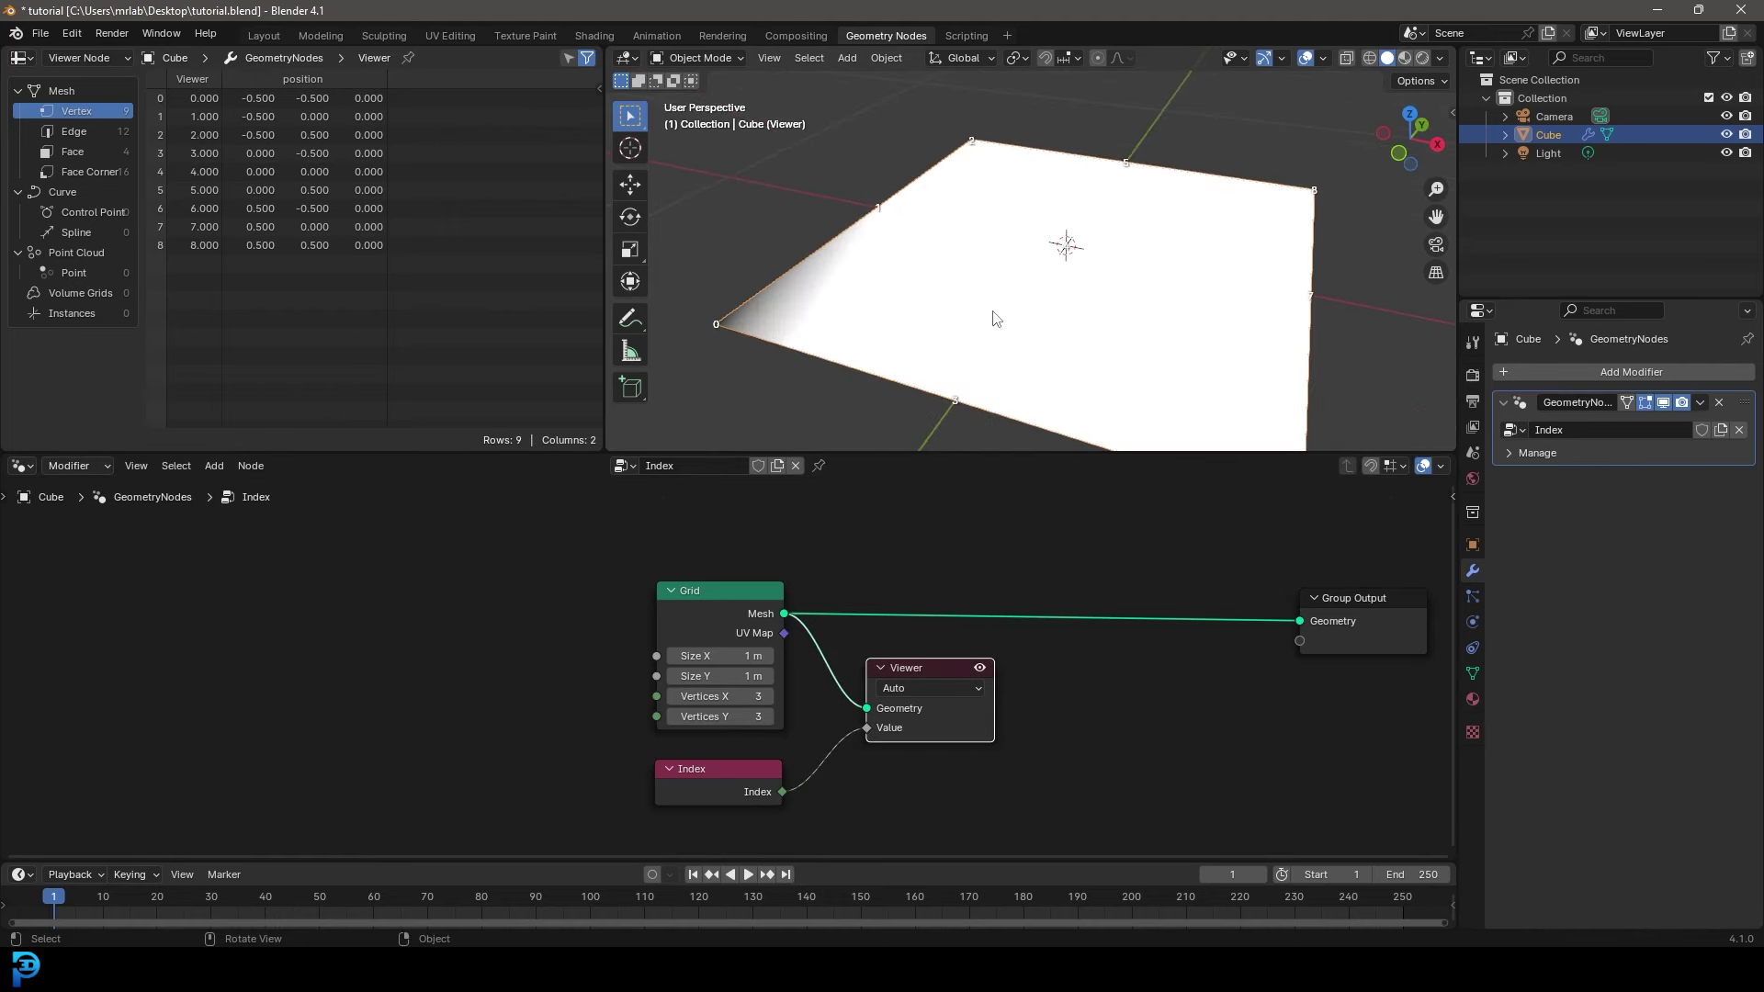
{"action": "middle_click_drag", "start_coordinate": [727, 329], "coordinate": [851, 311]}
{"action": "key", "text": "z"}
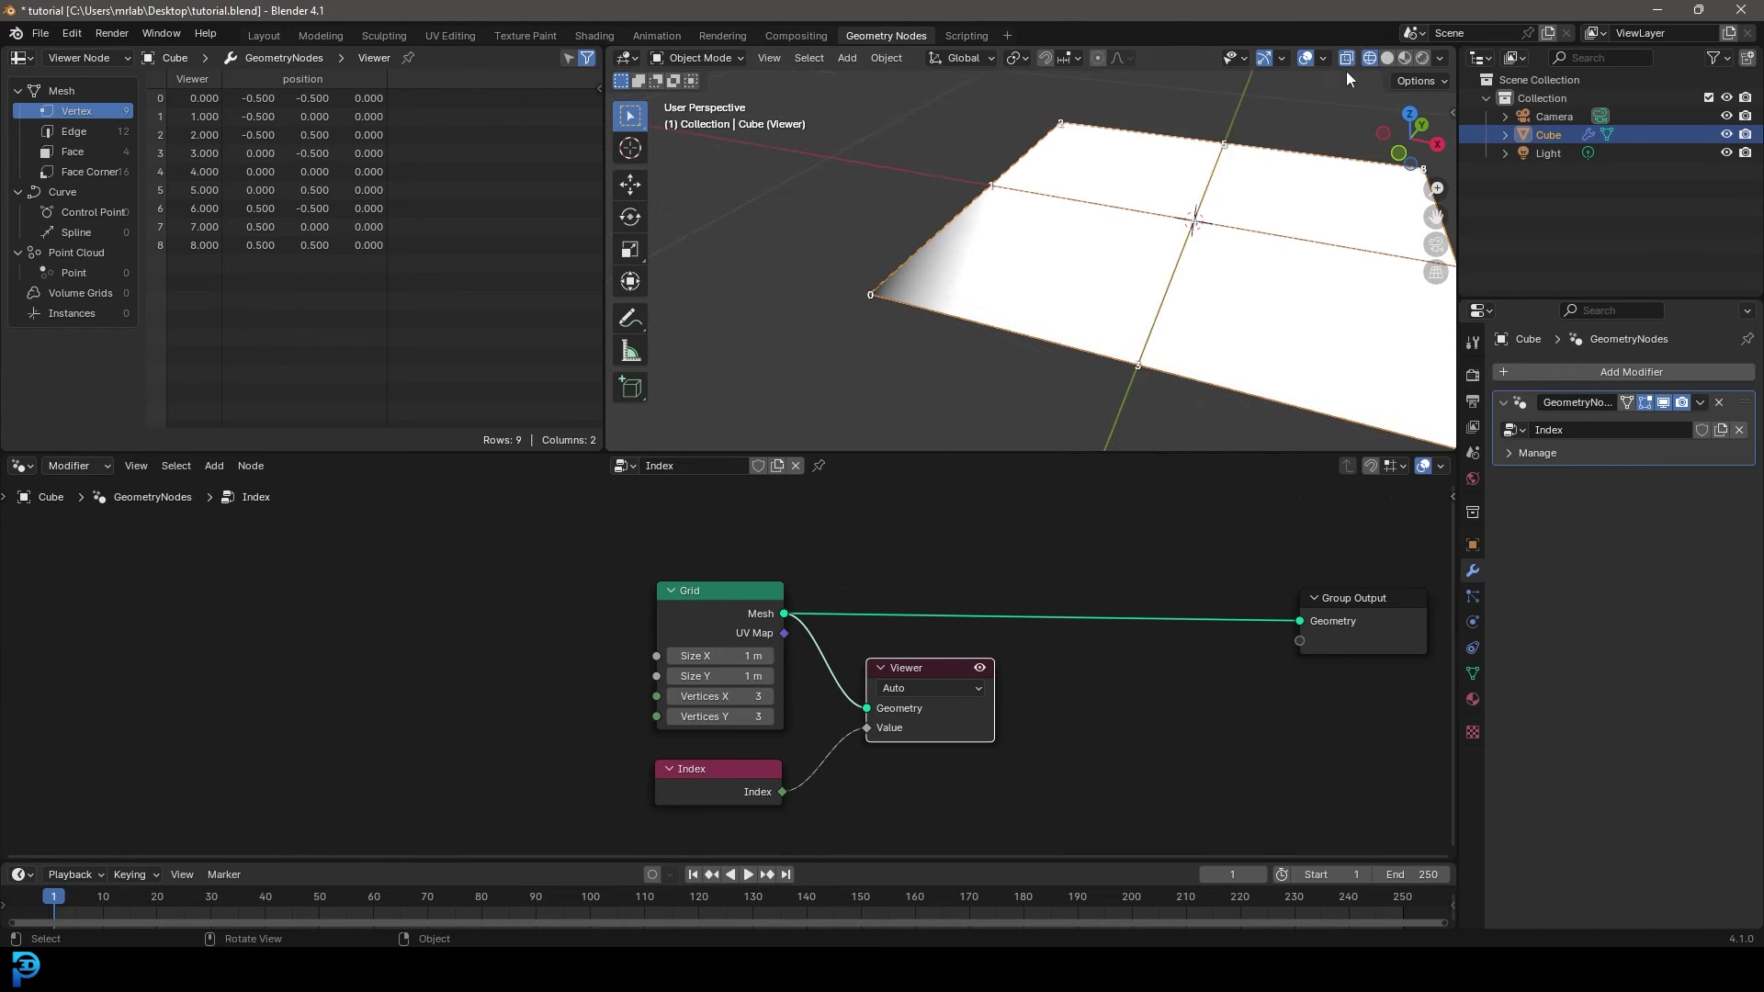
{"action": "left_click", "coordinate": [1323, 58]}
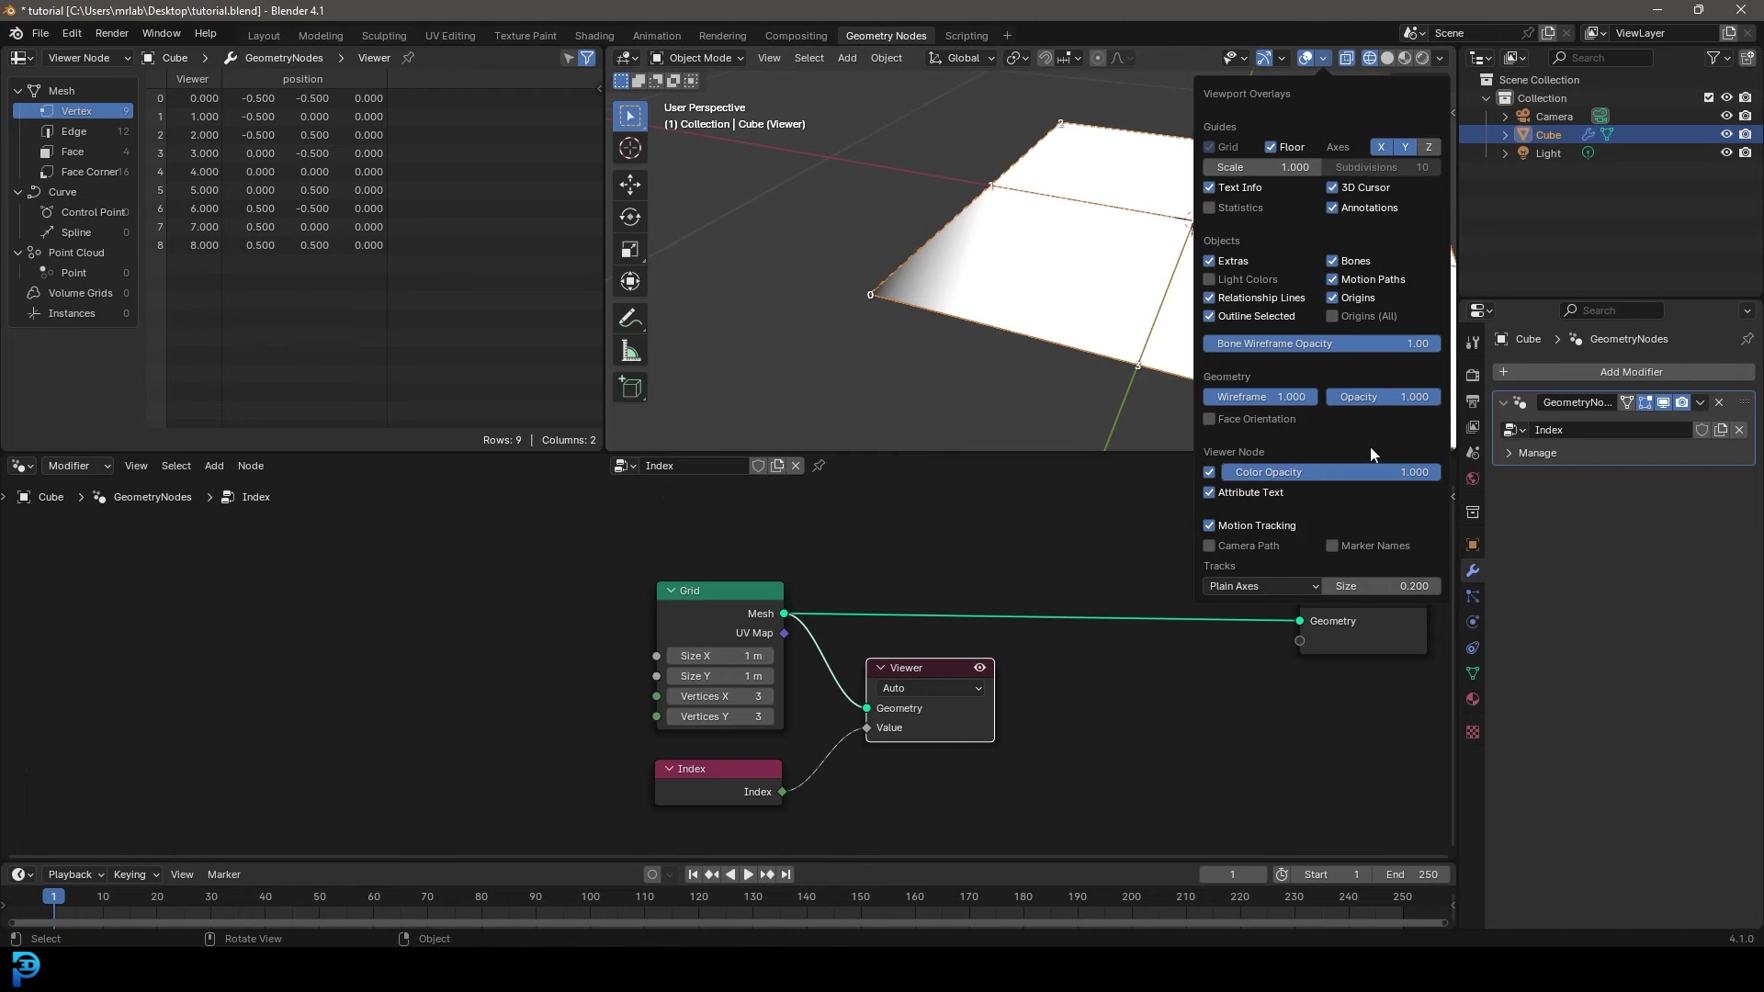
{"action": "left_click", "coordinate": [1208, 472]}
{"action": "scroll", "coordinate": [955, 285], "scroll_direction": "down", "scroll_amount": 3}
{"action": "middle_click_drag", "start_coordinate": [964, 287], "coordinate": [979, 297]}
{"action": "scroll", "coordinate": [946, 280], "scroll_direction": "up", "scroll_amount": 4}
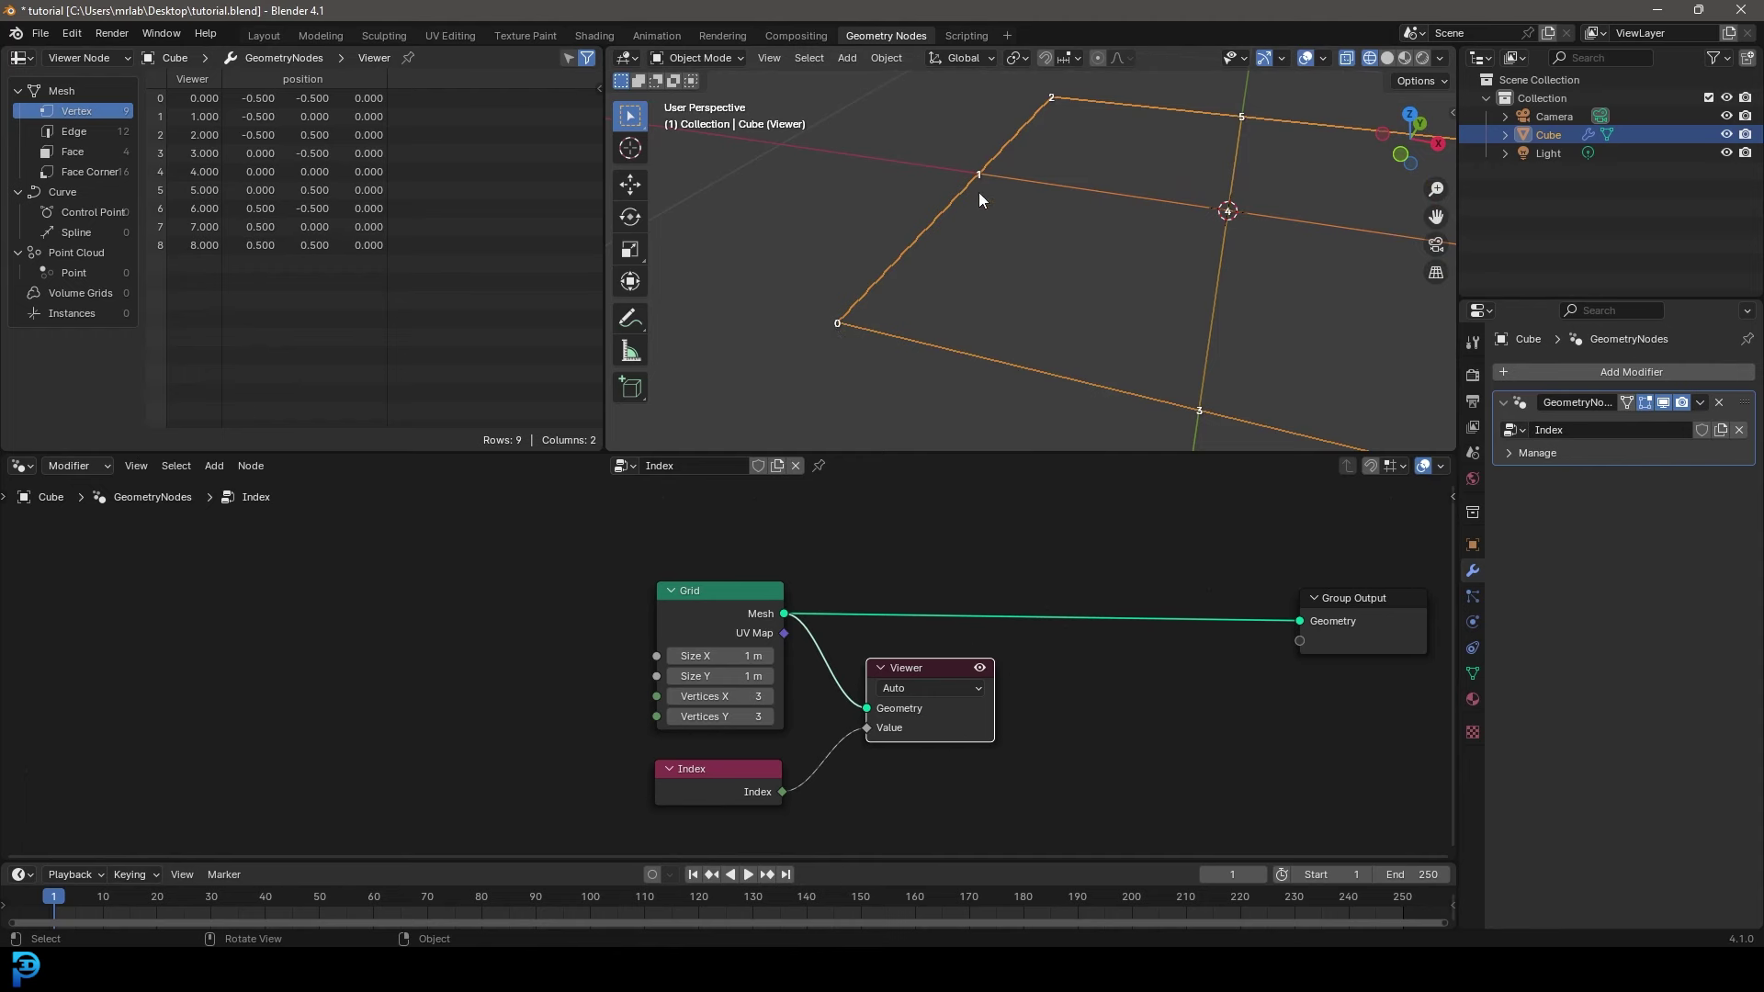
- Examine the point indices from another angle and return the viewport to solid shading
{"action": "middle_click_drag", "start_coordinate": [1073, 136], "coordinate": [1036, 327]}
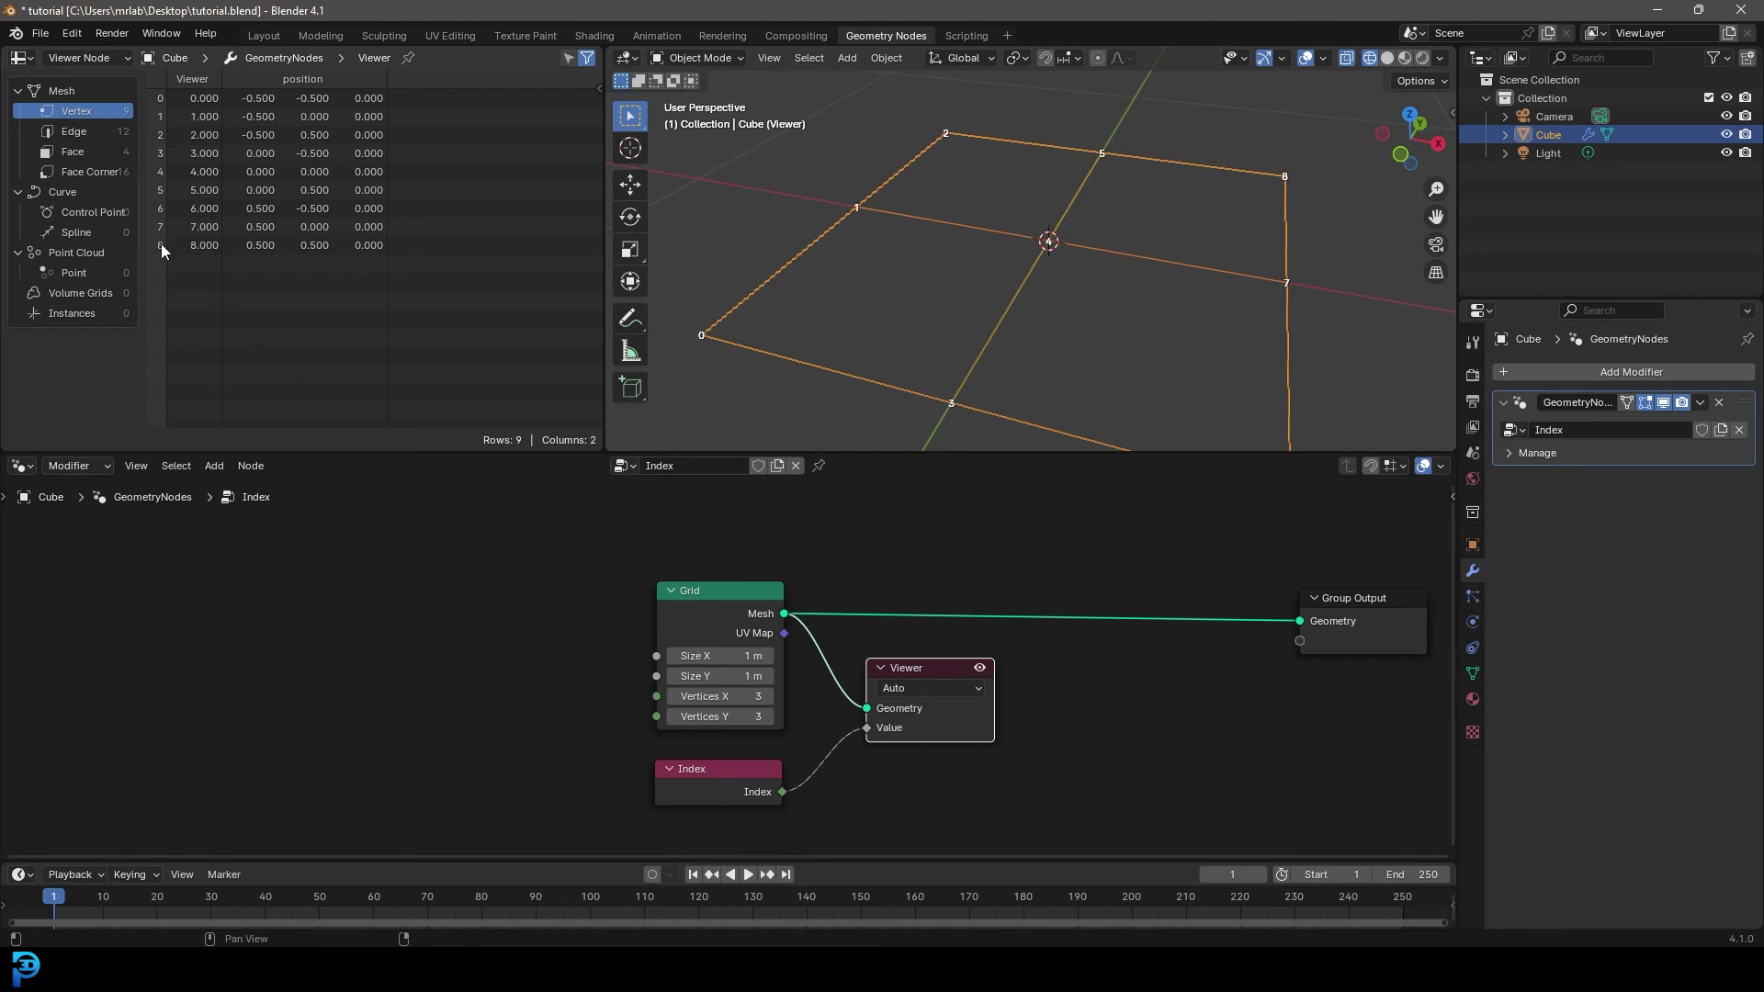
{"action": "middle_click_drag", "start_coordinate": [946, 257], "coordinate": [979, 240]}
{"action": "middle_click_drag", "start_coordinate": [1112, 287], "coordinate": [961, 268], "text": "shift"}
{"action": "scroll", "coordinate": [1089, 191], "scroll_direction": "down", "scroll_amount": 3}
{"action": "key", "text": "z"}
{"action": "left_click", "coordinate": [1194, 227]}
{"action": "scroll", "coordinate": [1055, 272], "scroll_direction": "up", "scroll_amount": 4}
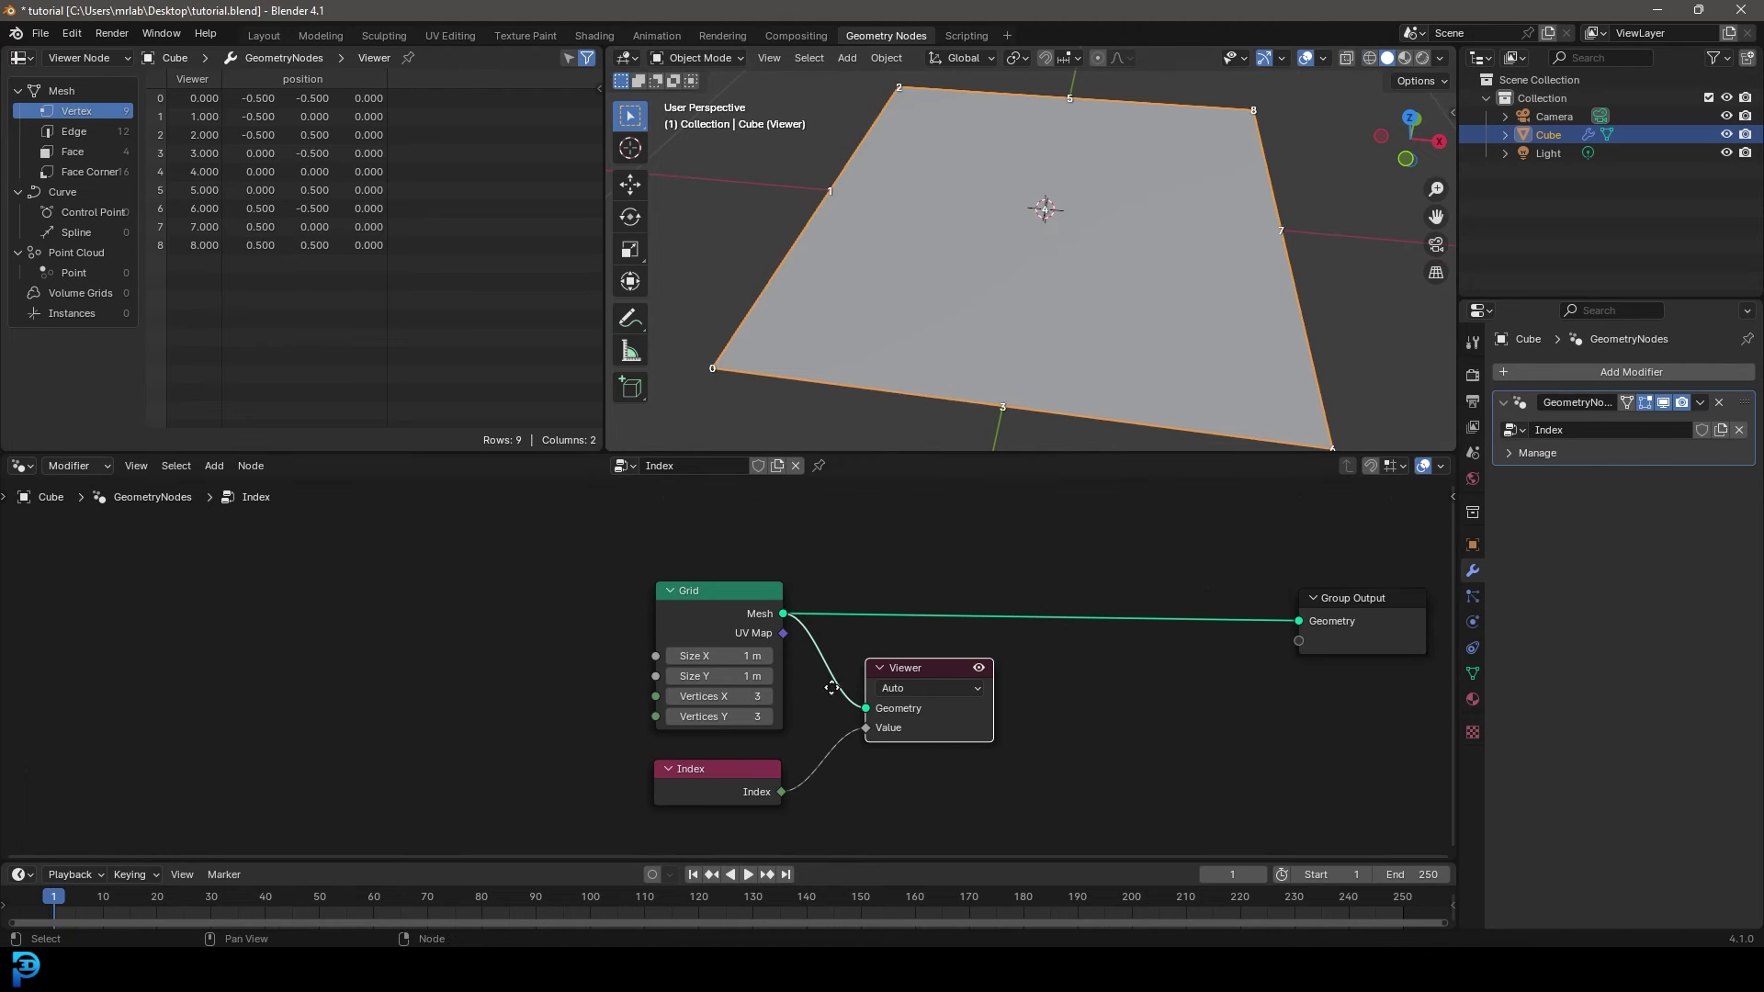
- Set both Vertices X and Vertices Y of the Grid node to 4
{"action": "scroll", "coordinate": [933, 604], "scroll_direction": "up", "scroll_amount": 3}
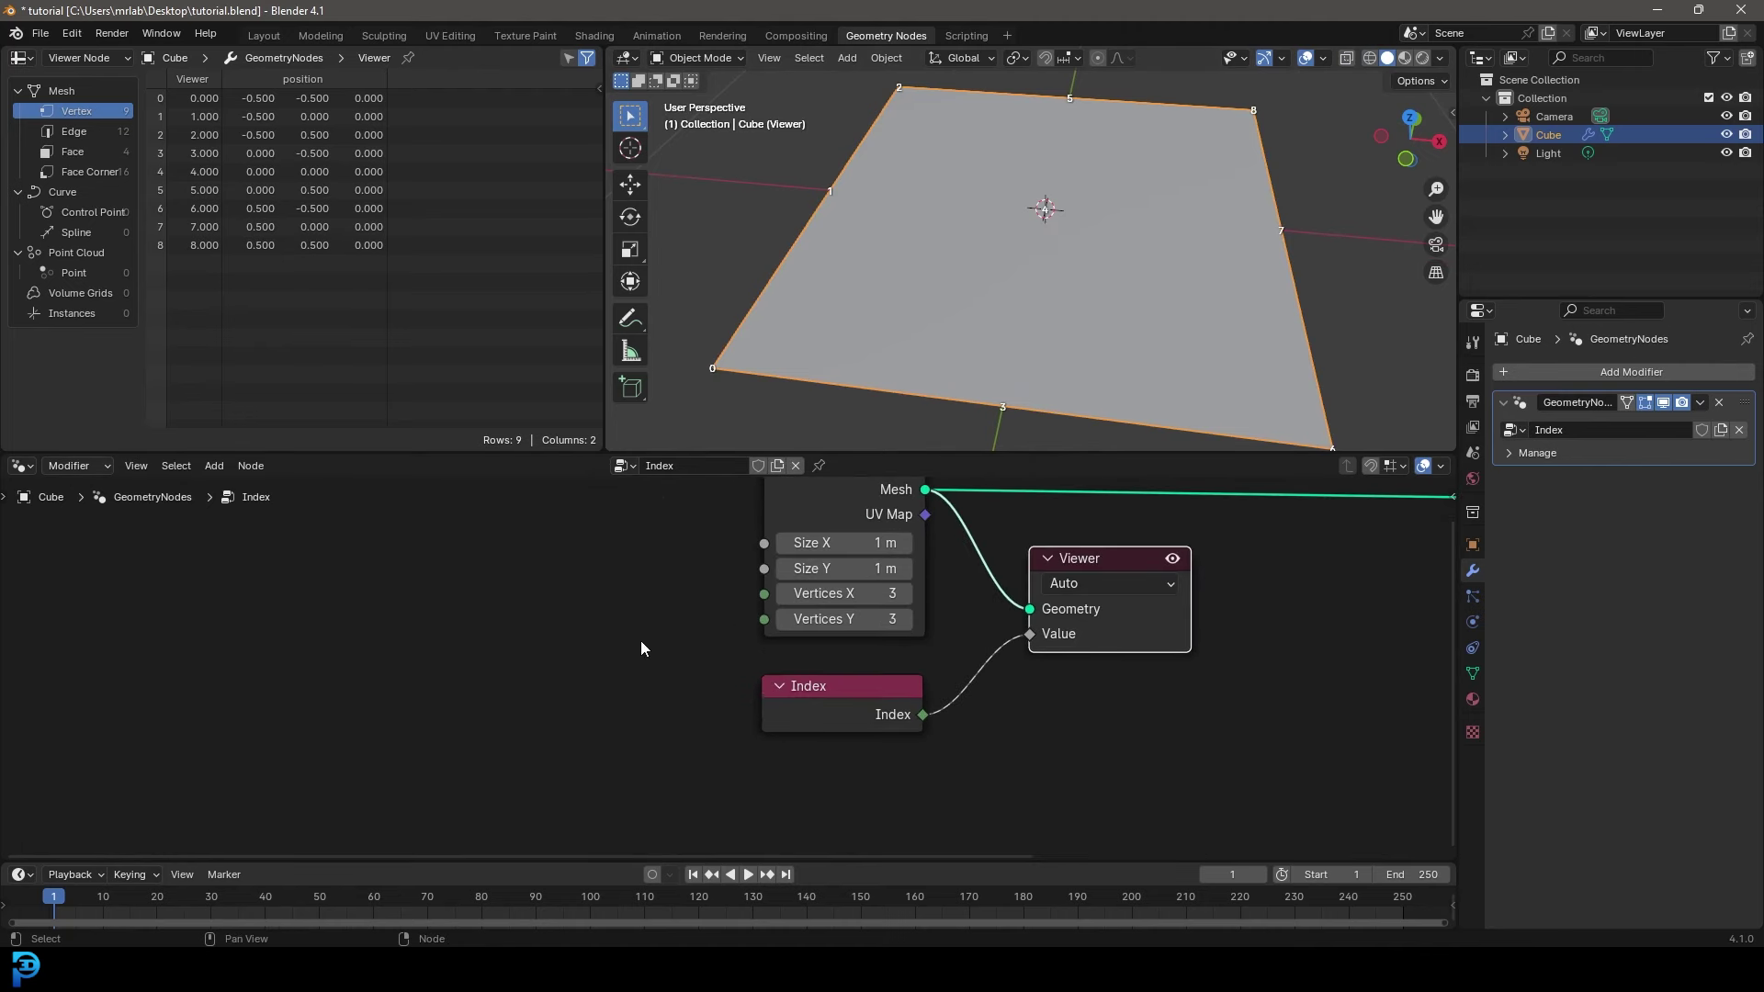
{"action": "scroll", "coordinate": [681, 708], "scroll_direction": "up", "scroll_amount": 2}
{"action": "double_click", "coordinate": [919, 633]}
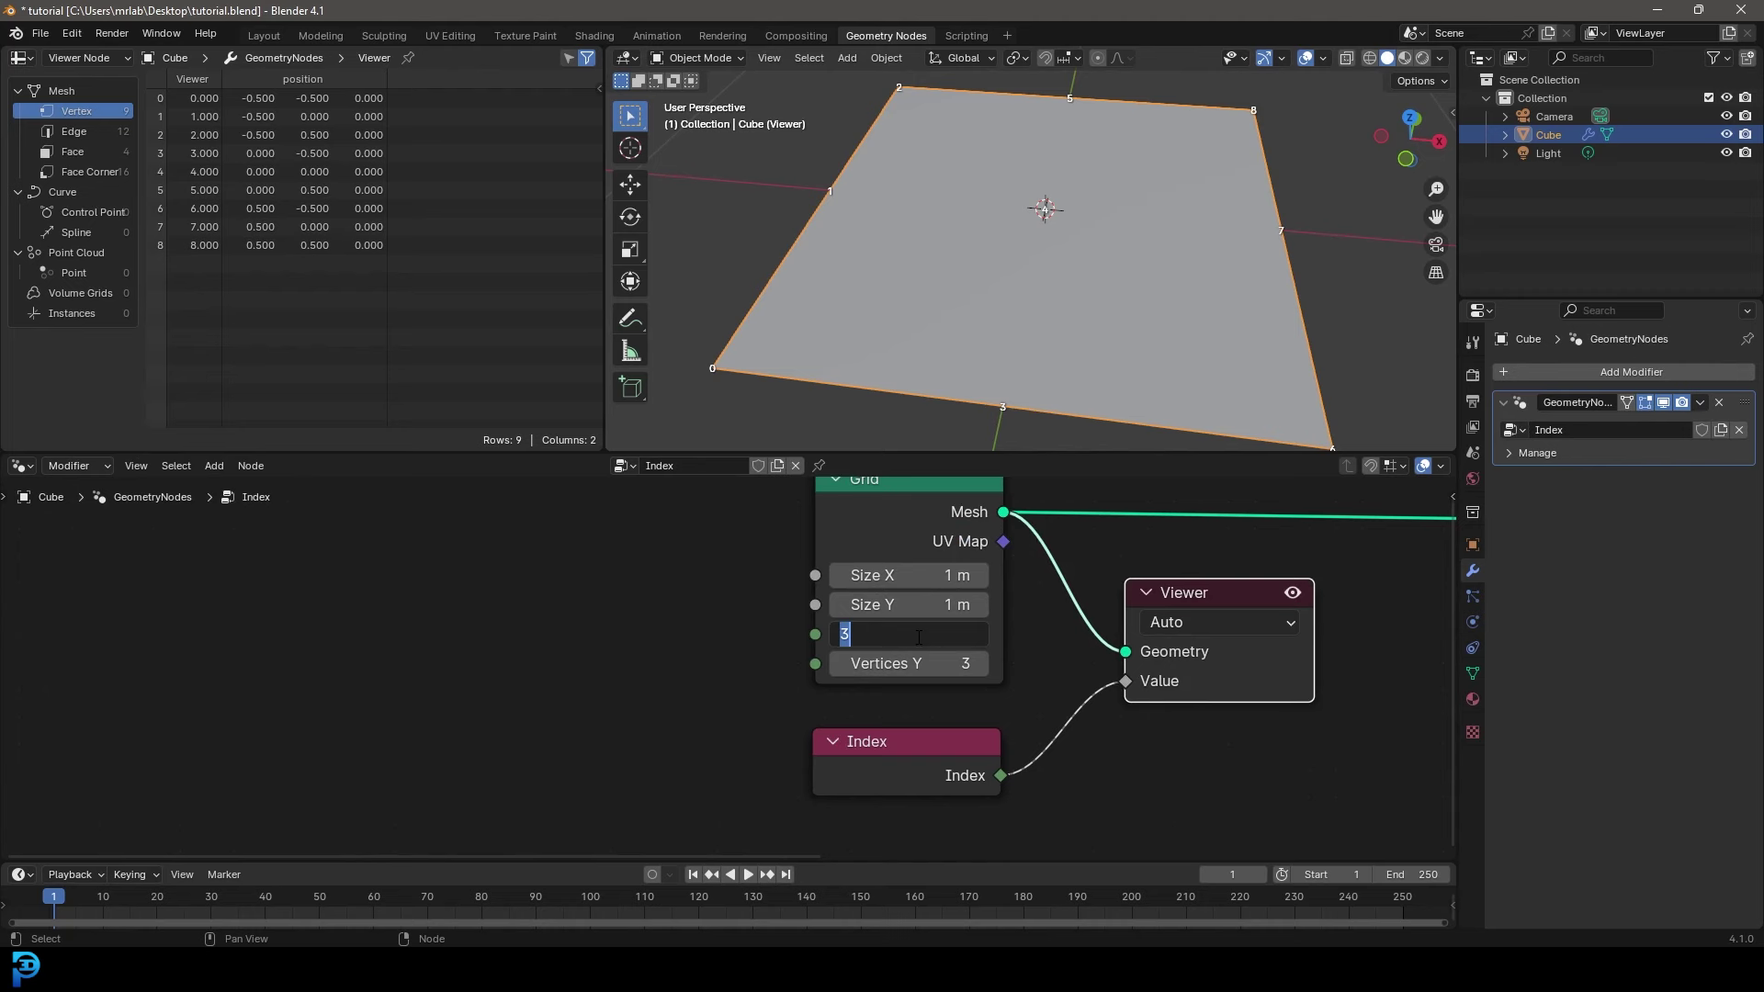
{"action": "type", "text": "4"}
{"action": "key", "text": "Return"}
{"action": "double_click", "coordinate": [919, 661]}
{"action": "type", "text": "4"}
{"action": "key", "text": "Return"}
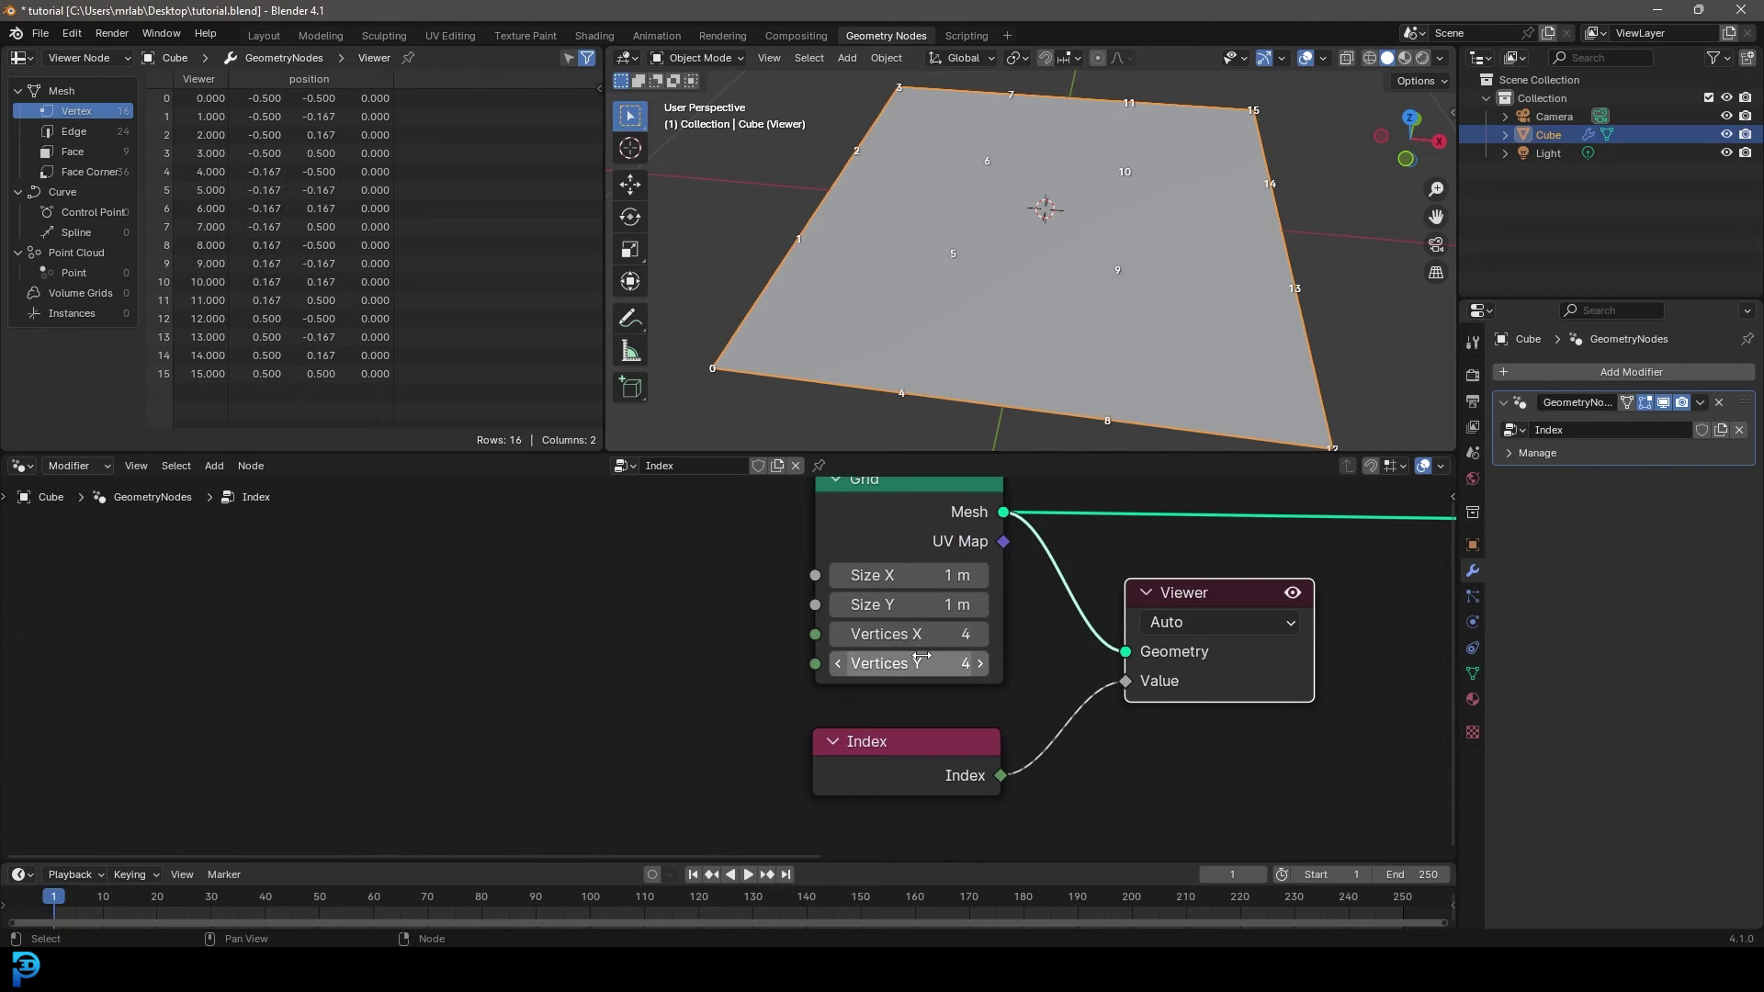
- Add an Integer node that feeds both Vertices X and Vertices Y of the Grid node
{"action": "middle_click_drag", "start_coordinate": [720, 636], "coordinate": [780, 659]}
{"action": "left_click", "coordinate": [877, 659]}
{"action": "left_click_drag", "start_coordinate": [878, 660], "coordinate": [643, 653]}
{"action": "type", "text": "inte"}
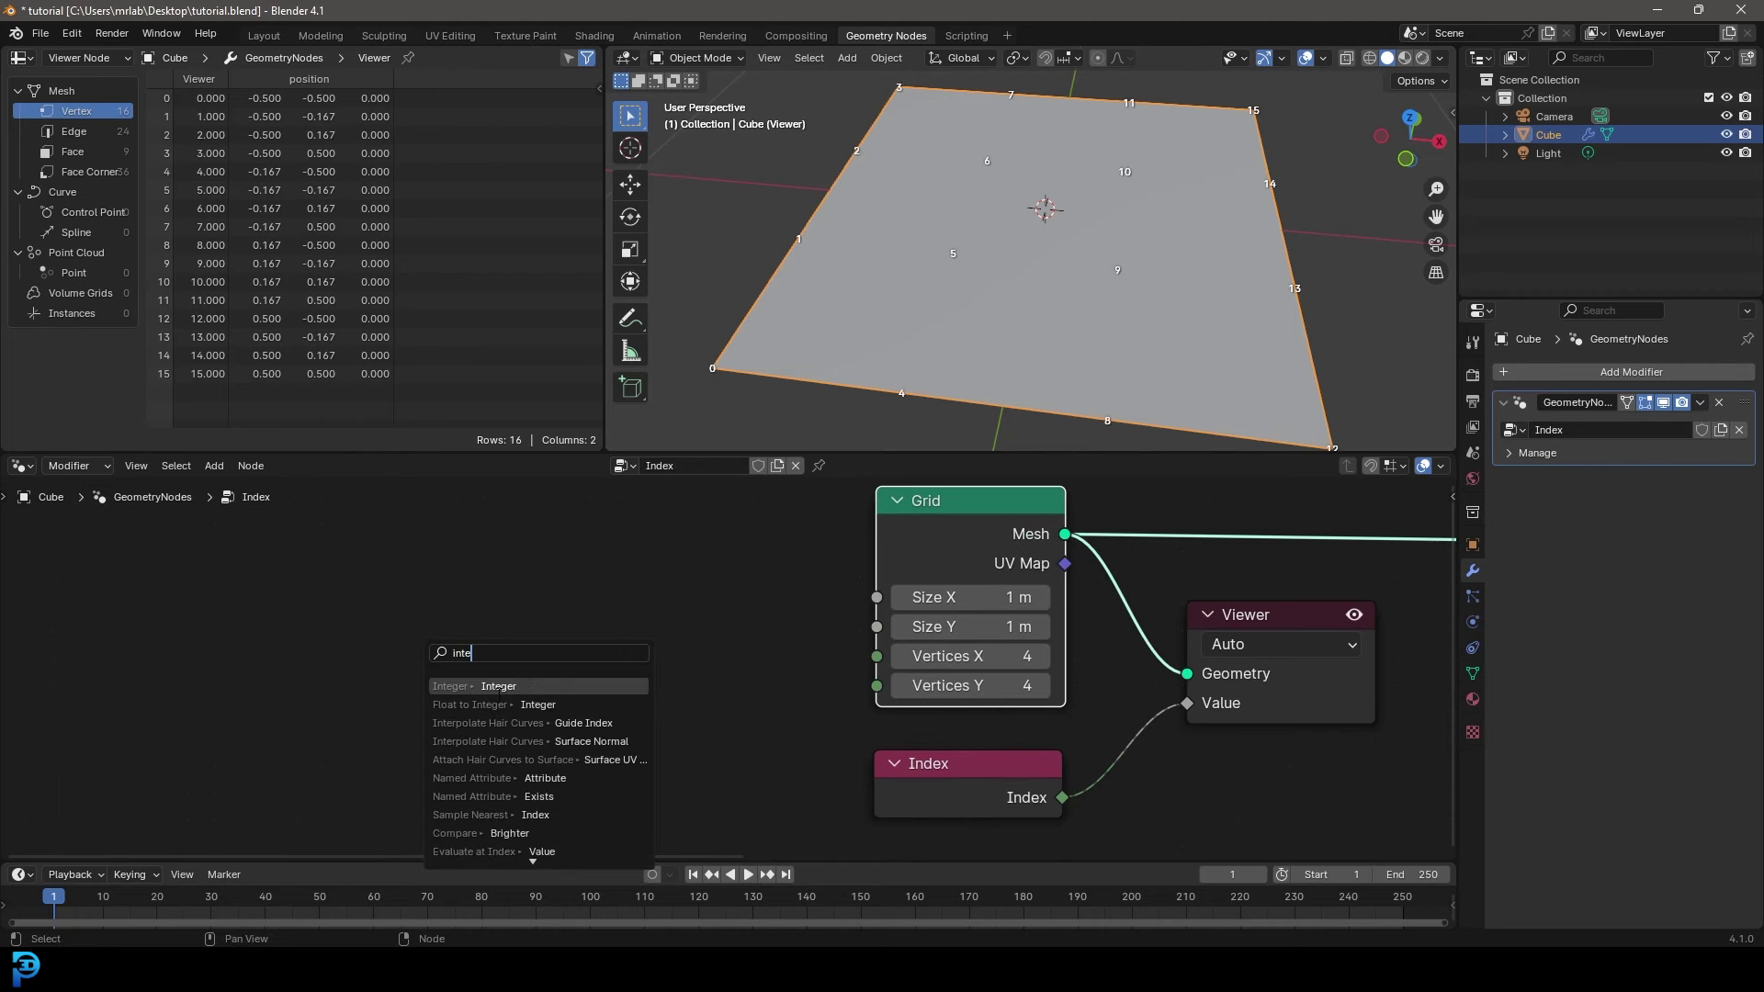
{"action": "key", "text": "Return"}
{"action": "left_click", "coordinate": [678, 642]}
{"action": "left_click_drag", "start_coordinate": [687, 635], "coordinate": [666, 676]}
- Set the Integer node's value to 4 and move the node slightly closer to the Grid
{"action": "left_click", "coordinate": [681, 708]}
{"action": "left_click", "coordinate": [536, 709]}
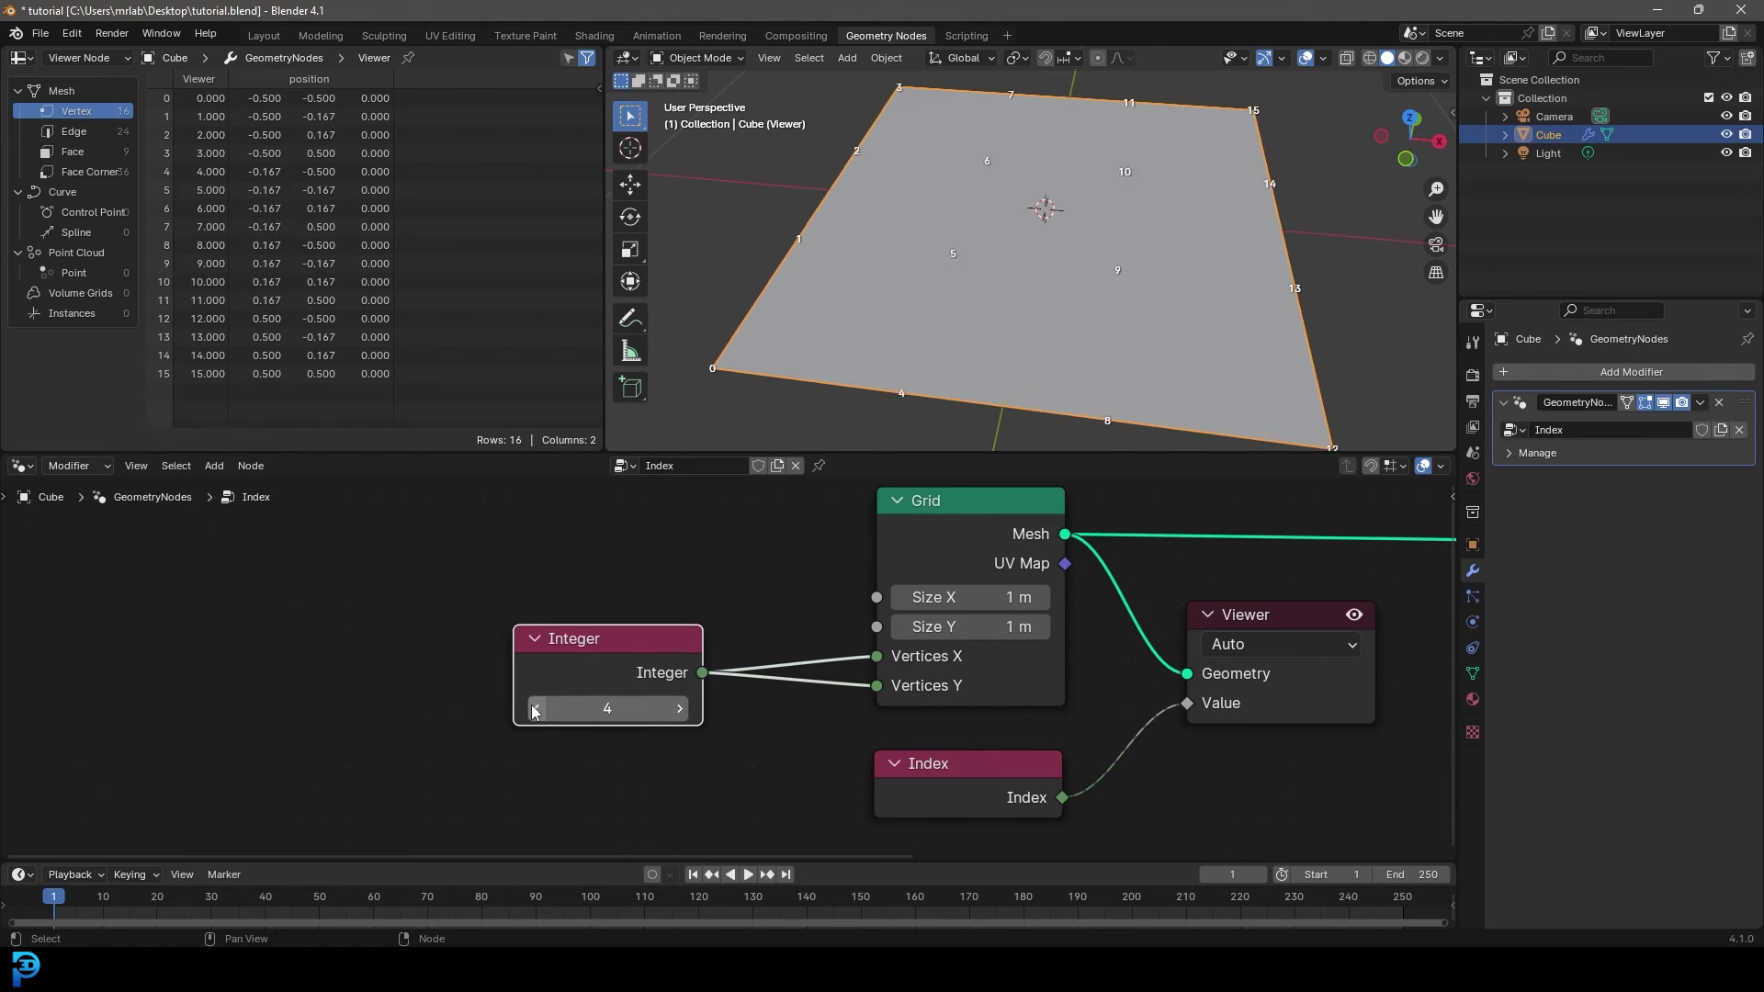
{"action": "left_click", "coordinate": [536, 708]}
{"action": "left_click", "coordinate": [631, 706]}
{"action": "type", "text": "4"}
{"action": "key", "text": "Return"}
{"action": "left_click_drag", "start_coordinate": [591, 670], "coordinate": [615, 655]}
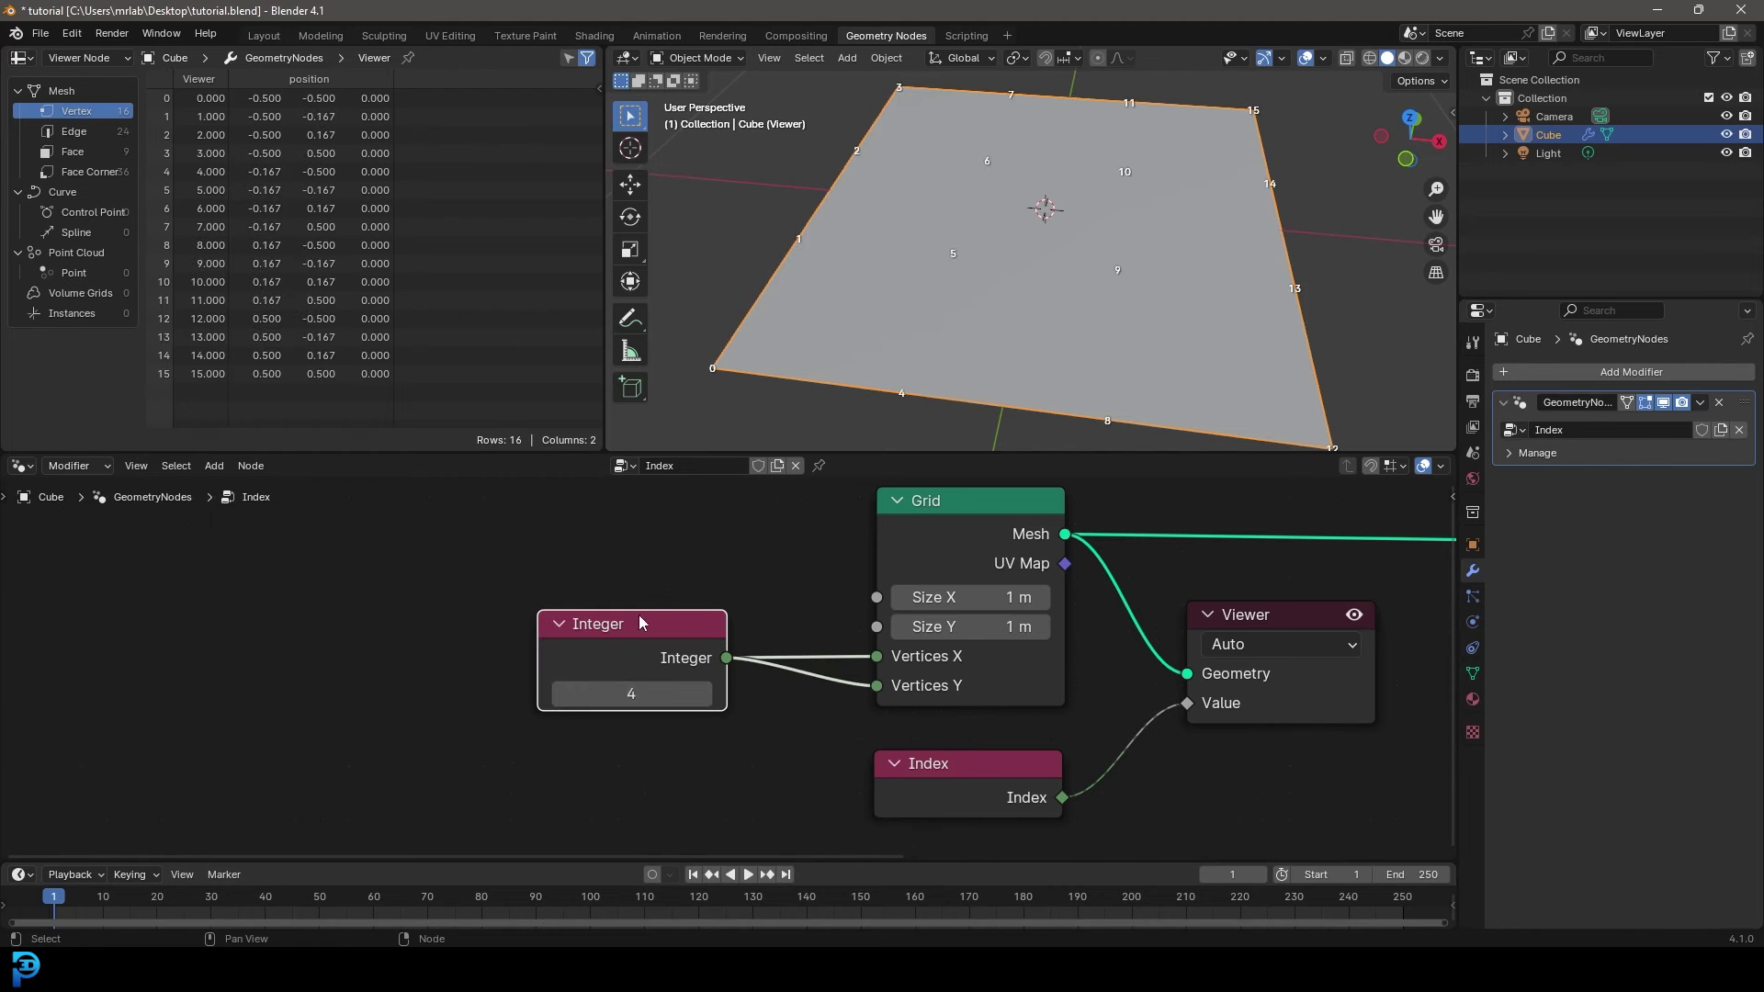
- Add a Value node beneath the Integer node and set it to 2.300
{"action": "key", "text": "shift+a"}
{"action": "type", "text": "val"}
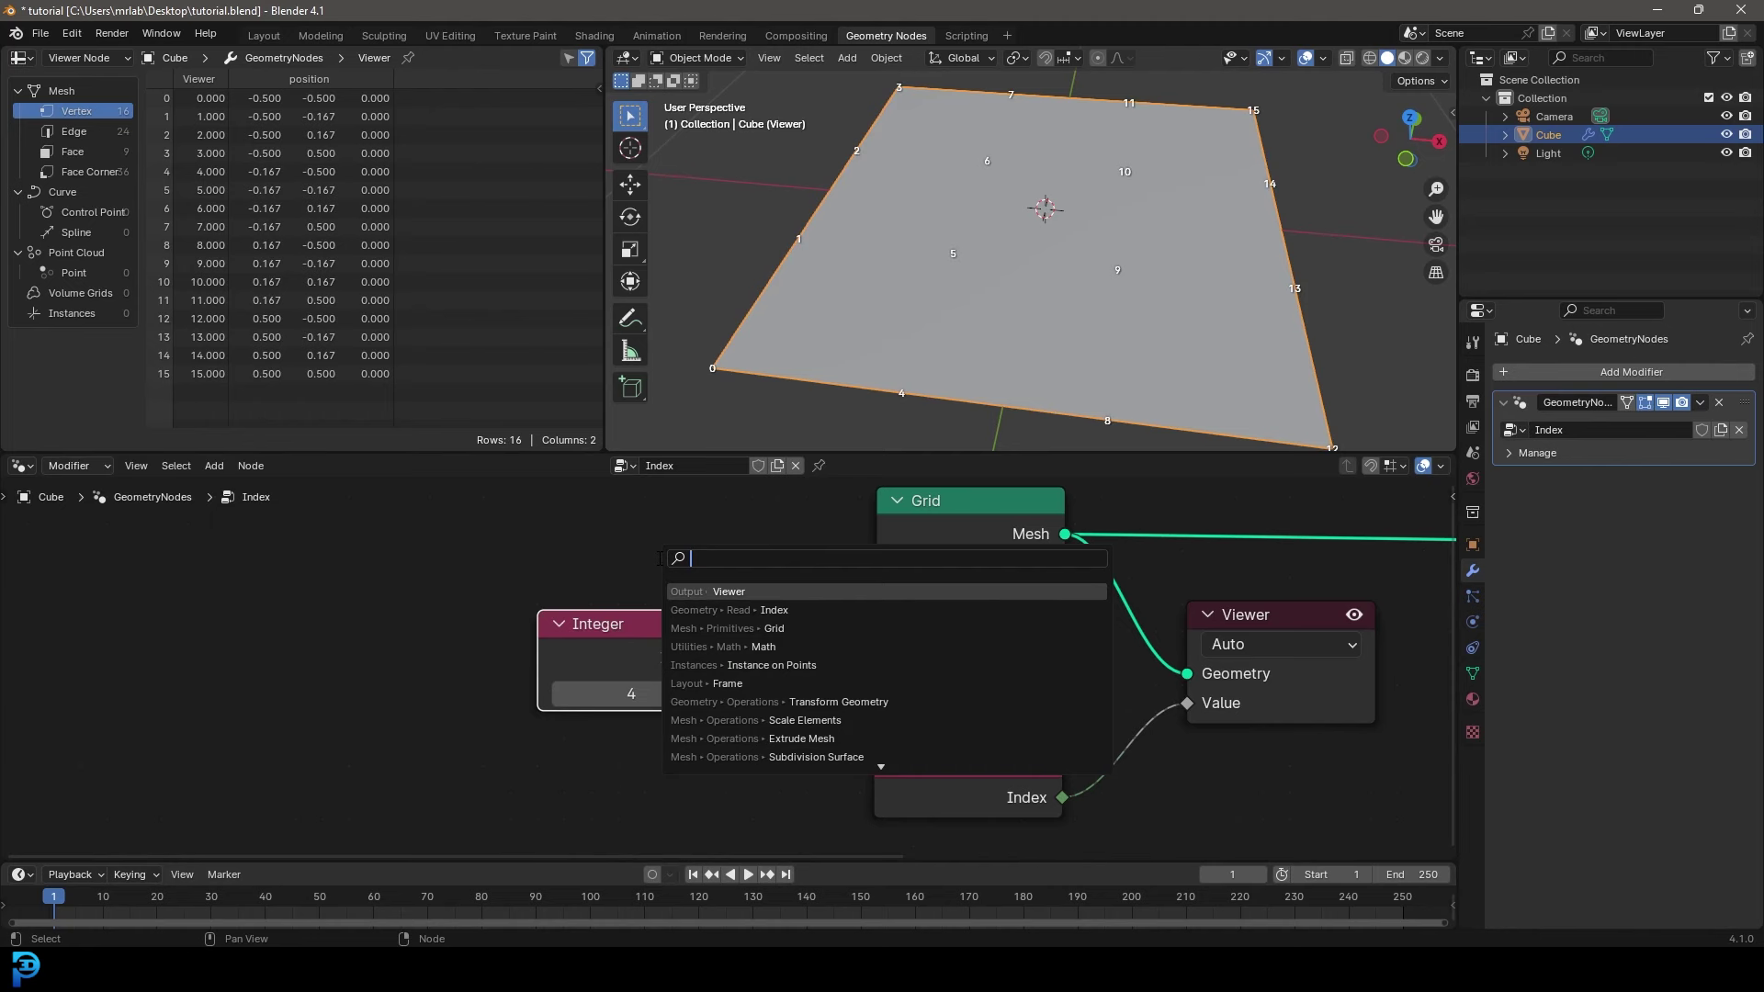
{"action": "key", "text": "Return"}
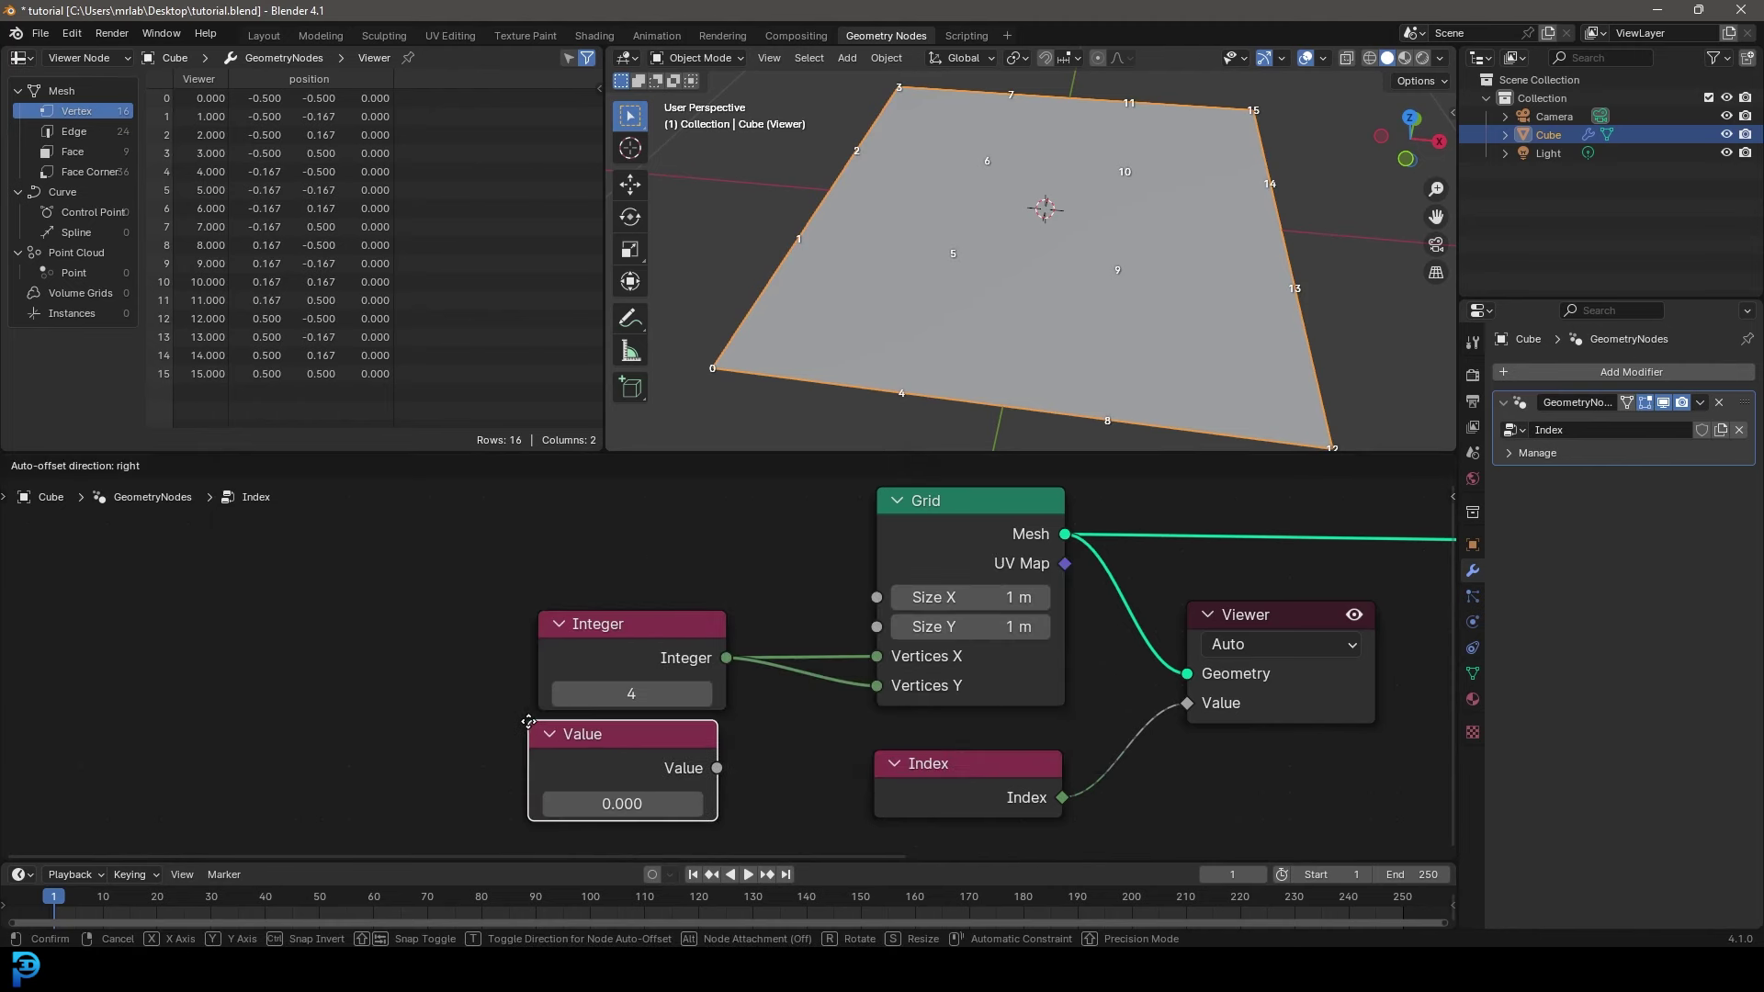
{"action": "left_click", "coordinate": [691, 746]}
{"action": "scroll", "coordinate": [665, 701], "scroll_direction": "up", "scroll_amount": 2}
{"action": "left_click_drag", "start_coordinate": [606, 733], "coordinate": [699, 733]}
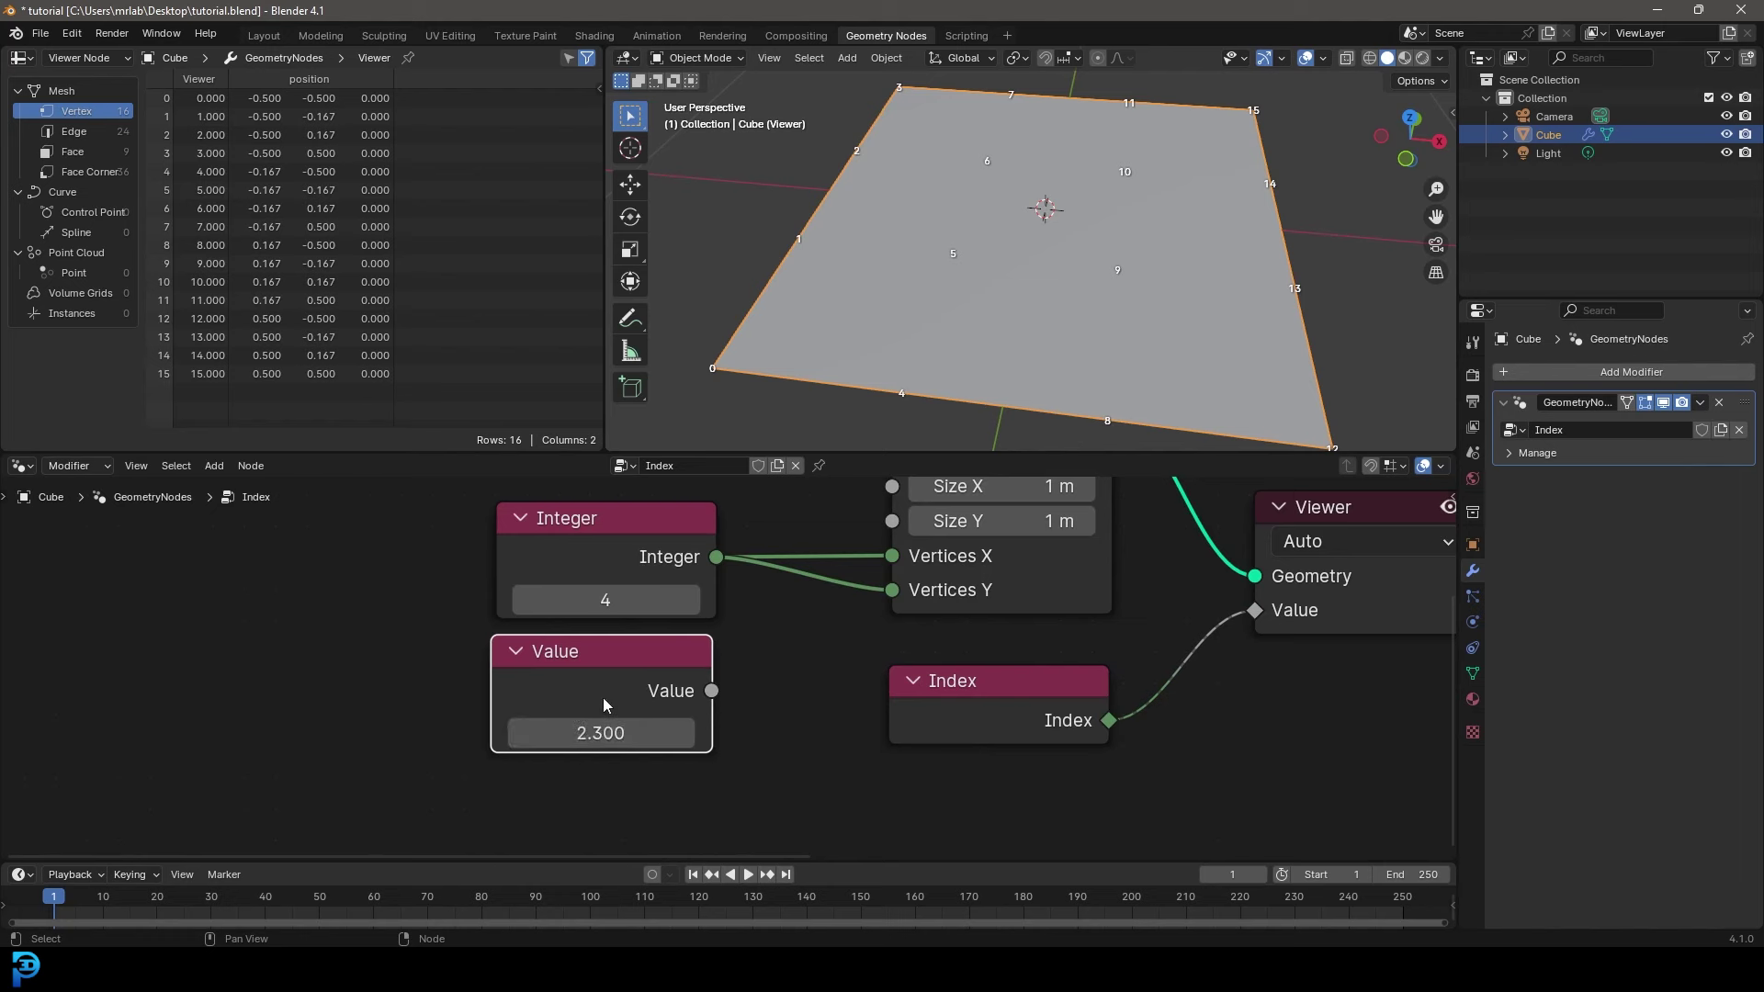
- Delete the Value node beneath the Integer node
{"action": "left_click", "coordinate": [685, 600]}
{"action": "left_click", "coordinate": [525, 599]}
{"action": "key", "text": "x"}
{"action": "left_click_drag", "start_coordinate": [579, 525], "coordinate": [583, 542]}
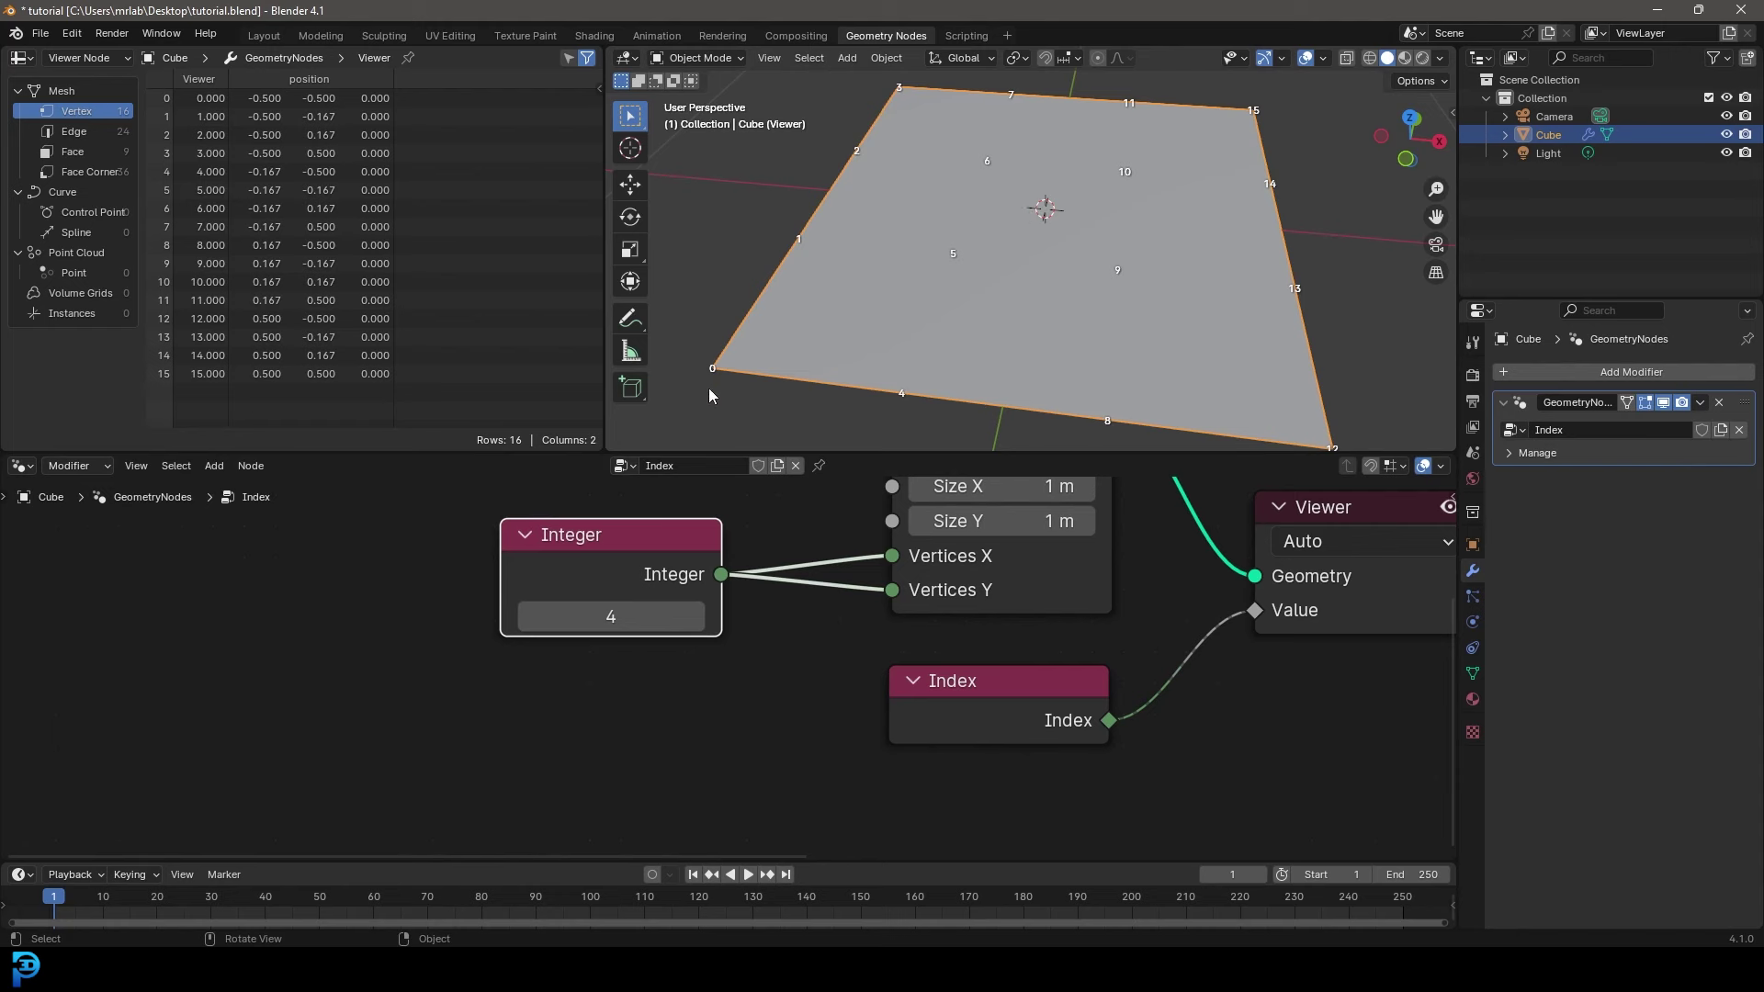
{"action": "scroll", "coordinate": [726, 381], "scroll_direction": "up", "scroll_amount": 2}
{"action": "middle_click_drag", "start_coordinate": [846, 214], "coordinate": [965, 180]}
{"action": "middle_click_drag", "start_coordinate": [830, 354], "coordinate": [818, 224]}
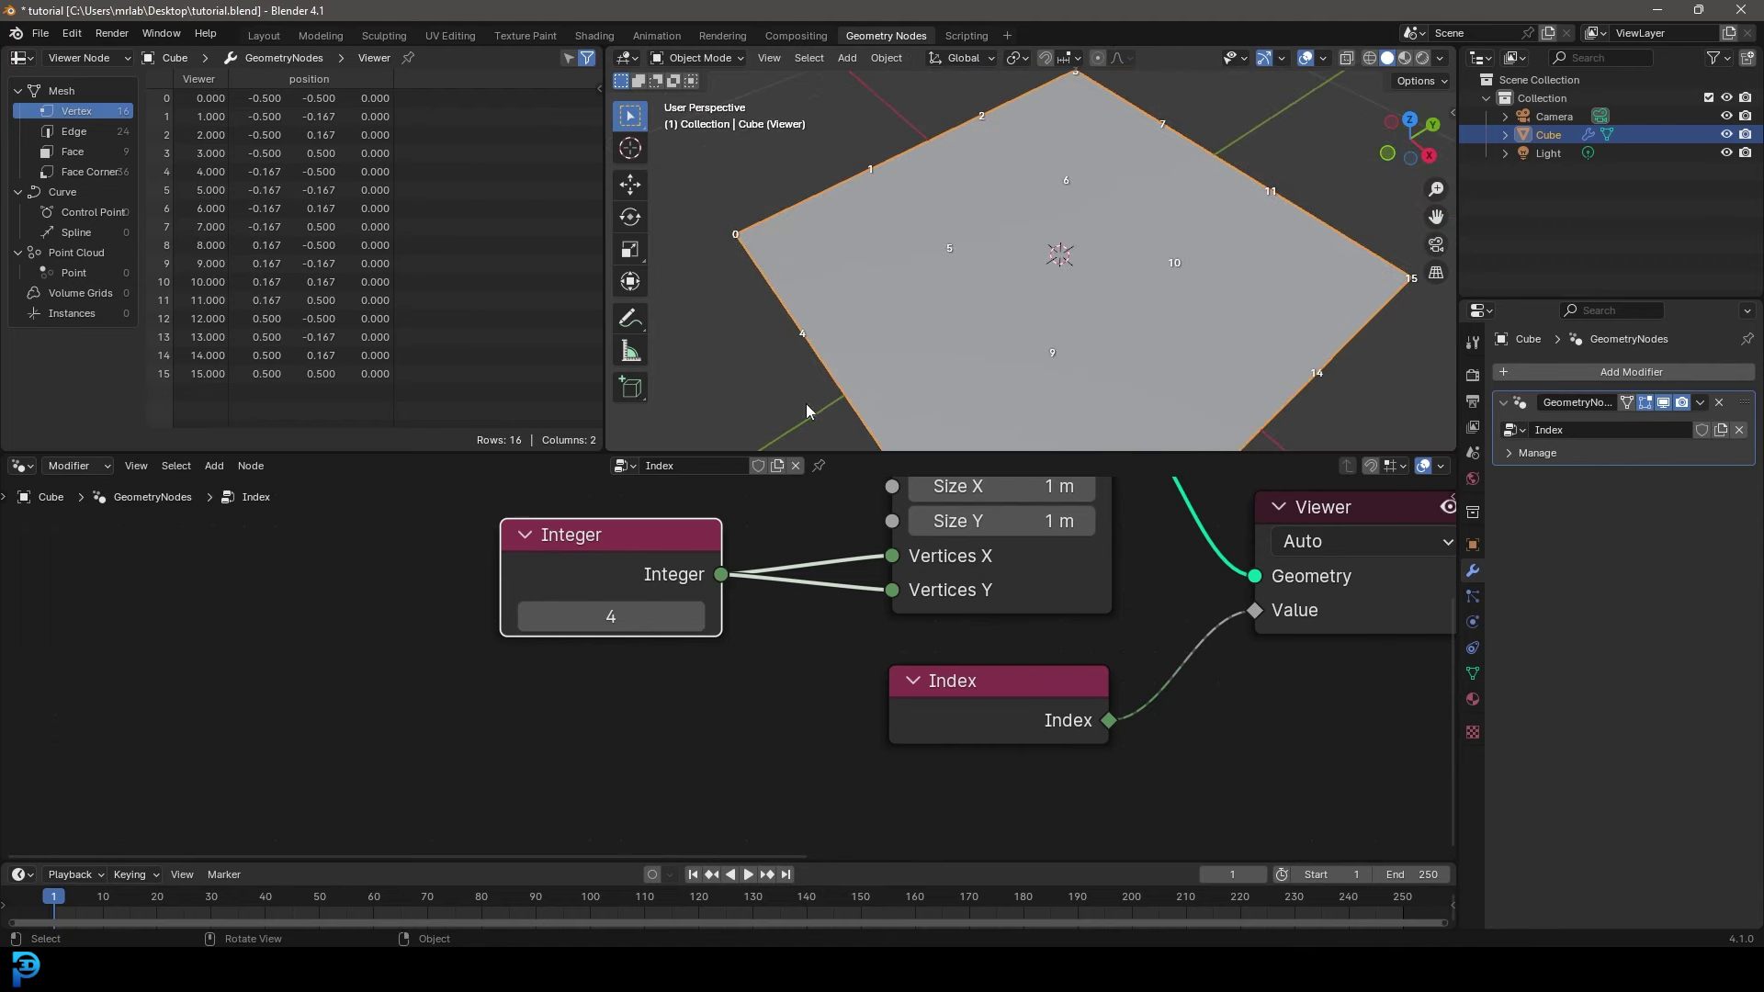
{"action": "middle_click_drag", "start_coordinate": [1186, 251], "coordinate": [1108, 217]}
{"action": "scroll", "coordinate": [1091, 673], "scroll_direction": "down", "scroll_amount": 2}
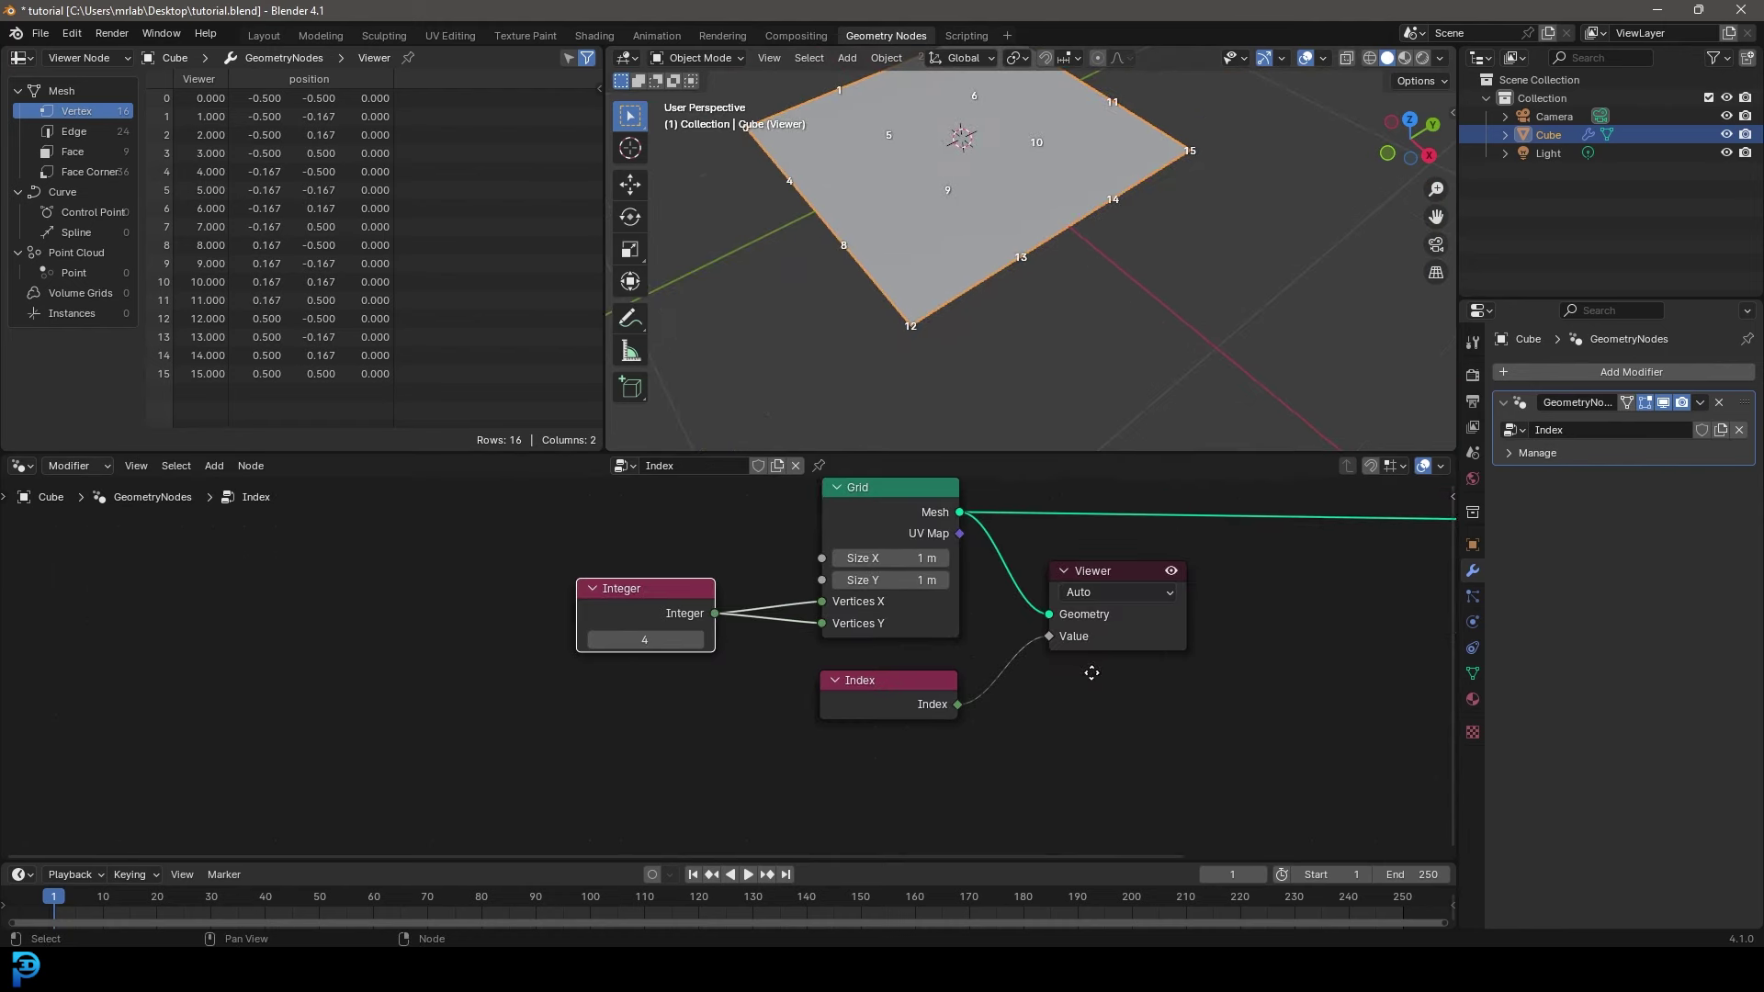
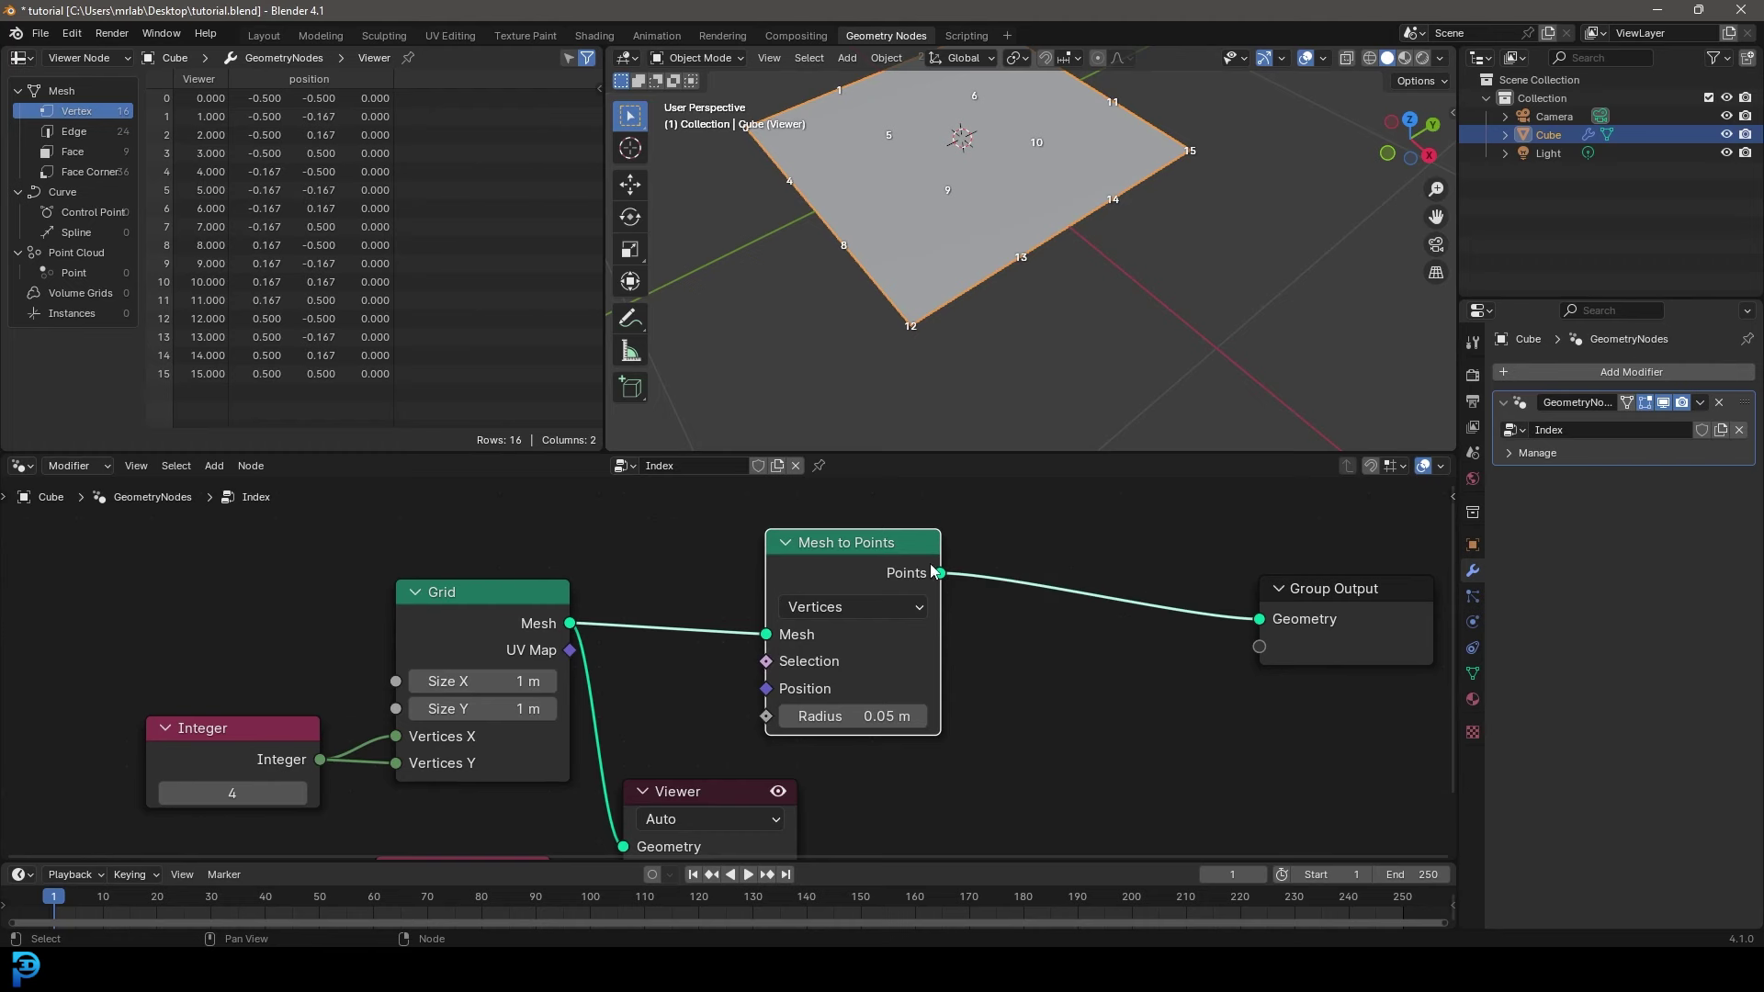
- Raise the Group Output node slightly and move the Index and Viewer nodes together above the Grid node
{"action": "left_click_drag", "start_coordinate": [1337, 627], "coordinate": [1344, 594]}
{"action": "middle_click_drag", "start_coordinate": [967, 684], "coordinate": [1004, 565]}
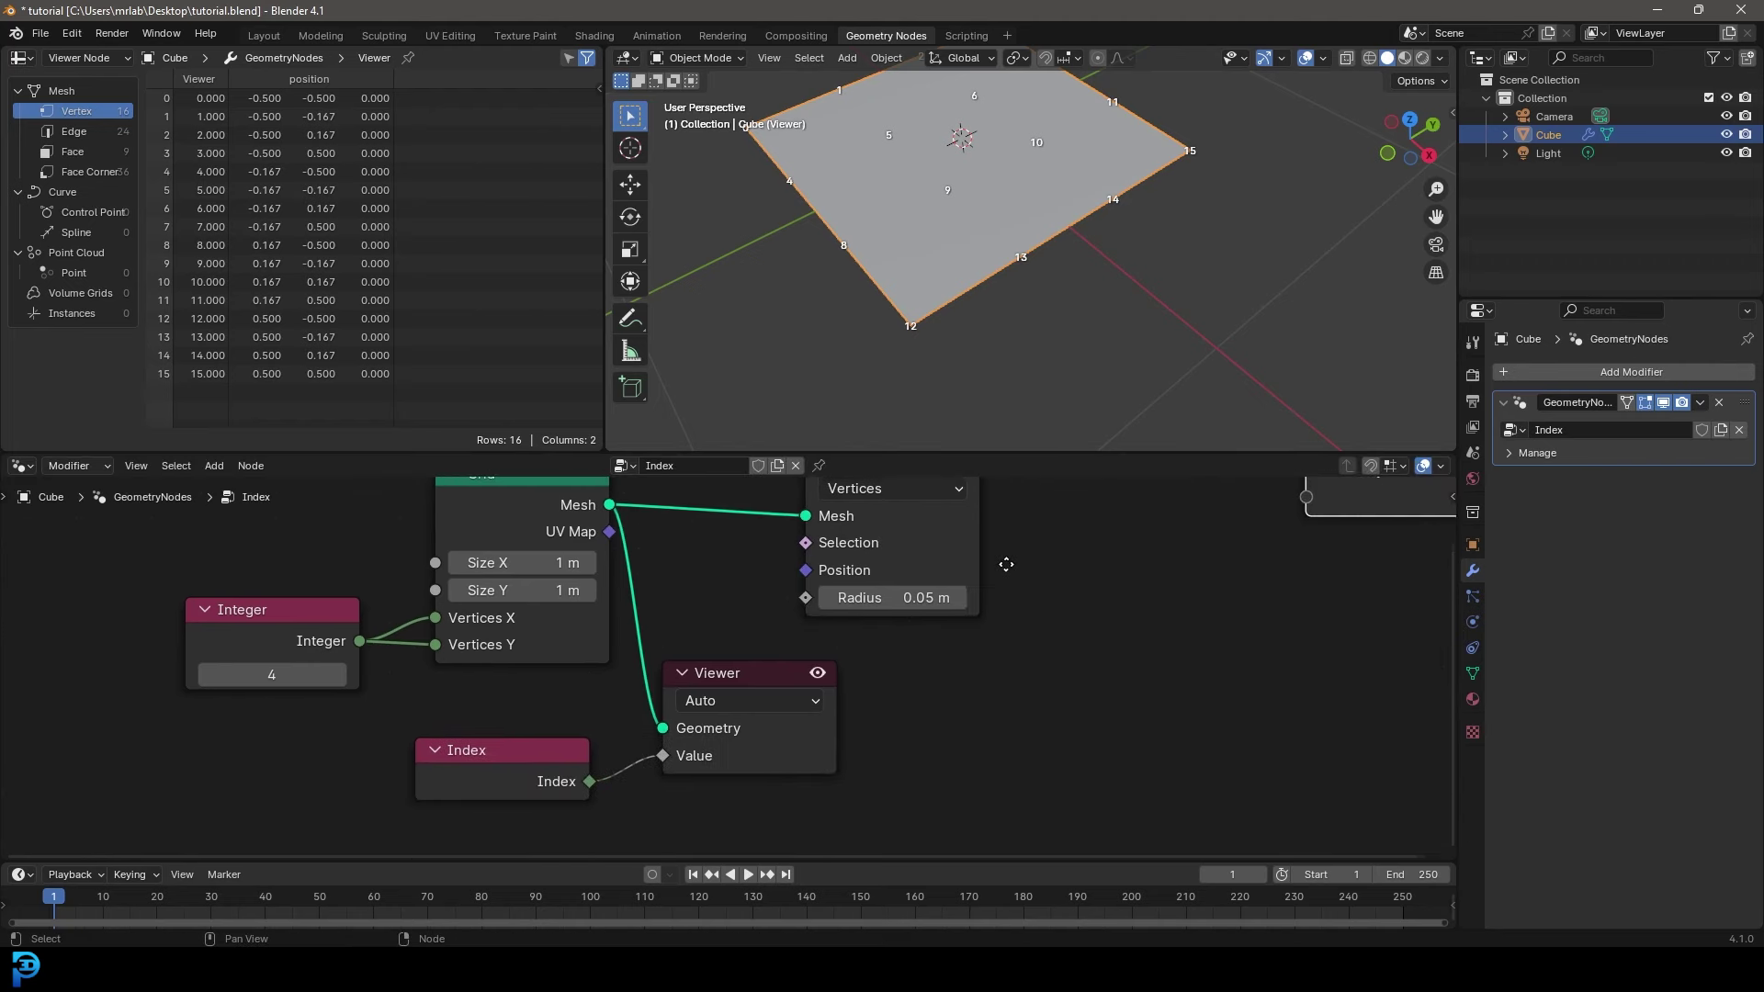
{"action": "scroll", "coordinate": [836, 672], "scroll_direction": "down", "scroll_amount": 1}
{"action": "scroll", "coordinate": [779, 630], "scroll_direction": "down", "scroll_amount": 2}
{"action": "left_click_drag", "start_coordinate": [780, 791], "coordinate": [620, 678]}
{"action": "middle_click_drag", "start_coordinate": [705, 714], "coordinate": [727, 793]}
{"action": "key", "text": "g"}
{"action": "left_click_drag", "start_coordinate": [687, 651], "coordinate": [660, 526]}
{"action": "scroll", "coordinate": [749, 699], "scroll_direction": "up", "scroll_amount": 4}
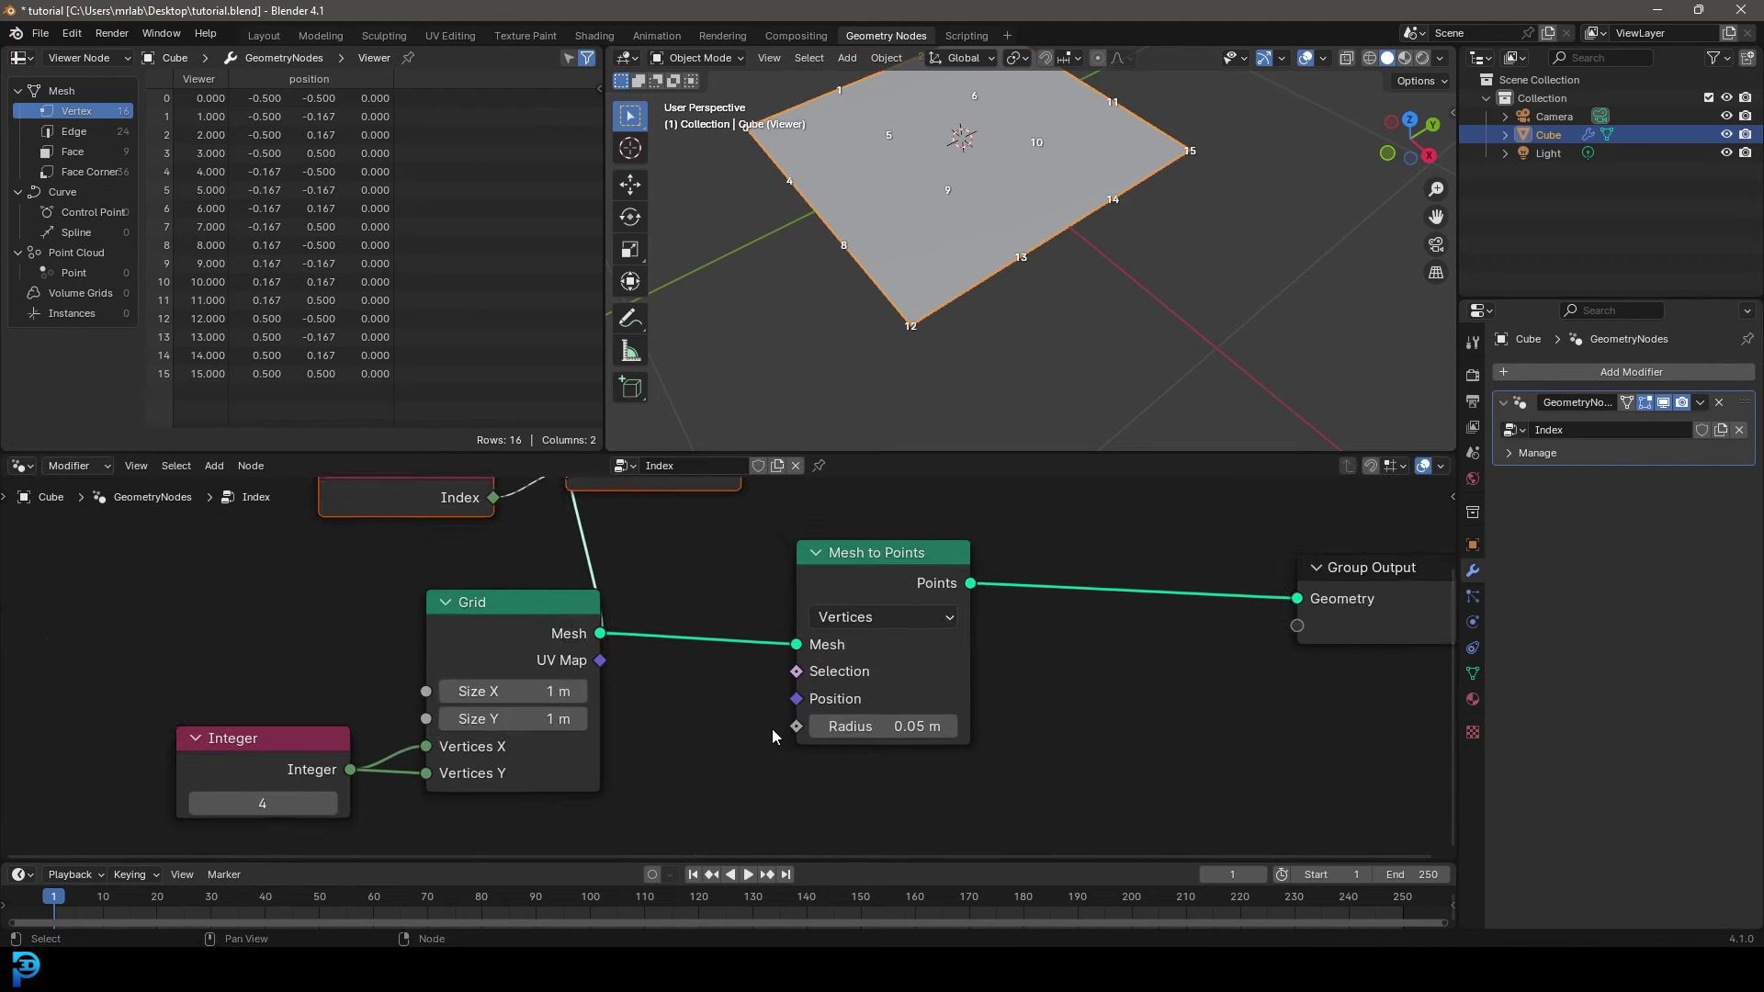
- Move the Mesh to Points node lower and closer to the Grid node
{"action": "scroll", "coordinate": [735, 707], "scroll_direction": "up", "scroll_amount": 1}
{"action": "left_click", "coordinate": [816, 552]}
{"action": "left_click", "coordinate": [815, 552]}
{"action": "left_click_drag", "start_coordinate": [901, 579], "coordinate": [826, 647]}
- Add an Instance on Points node and place it unlinked below the connection from Mesh to Points to Group Output
{"action": "key", "text": "shift+a"}
{"action": "left_click", "coordinate": [929, 543]}
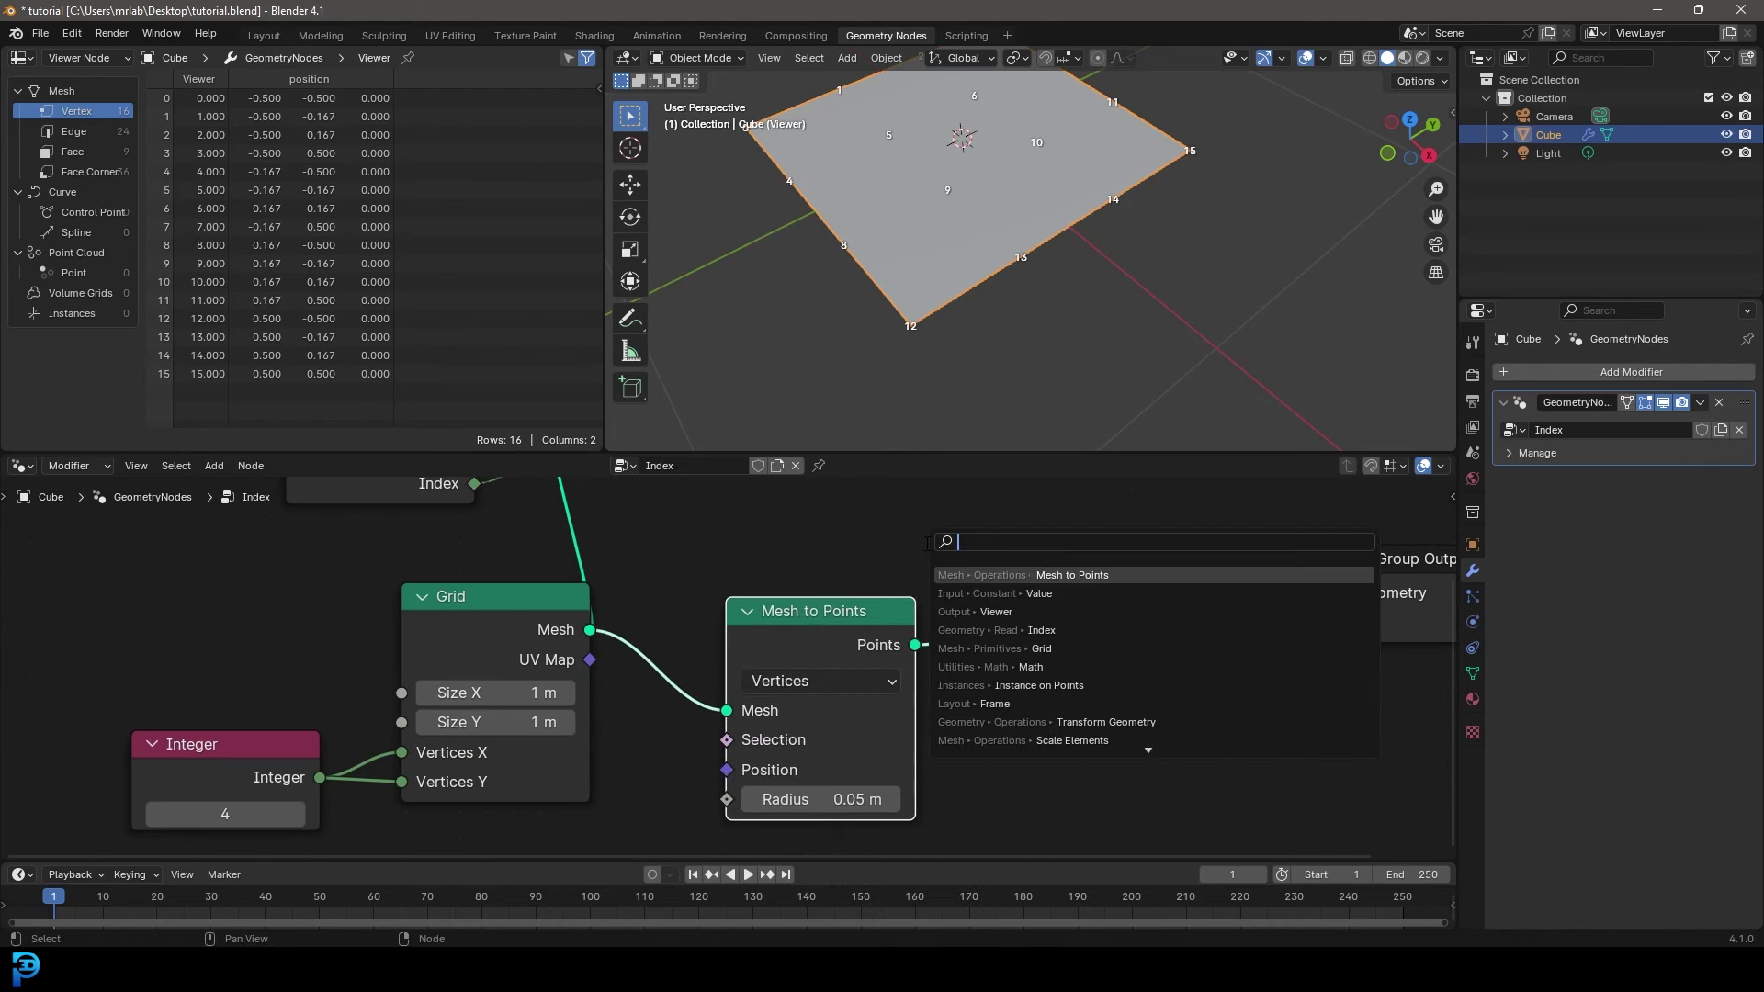
{"action": "type", "text": "instan"}
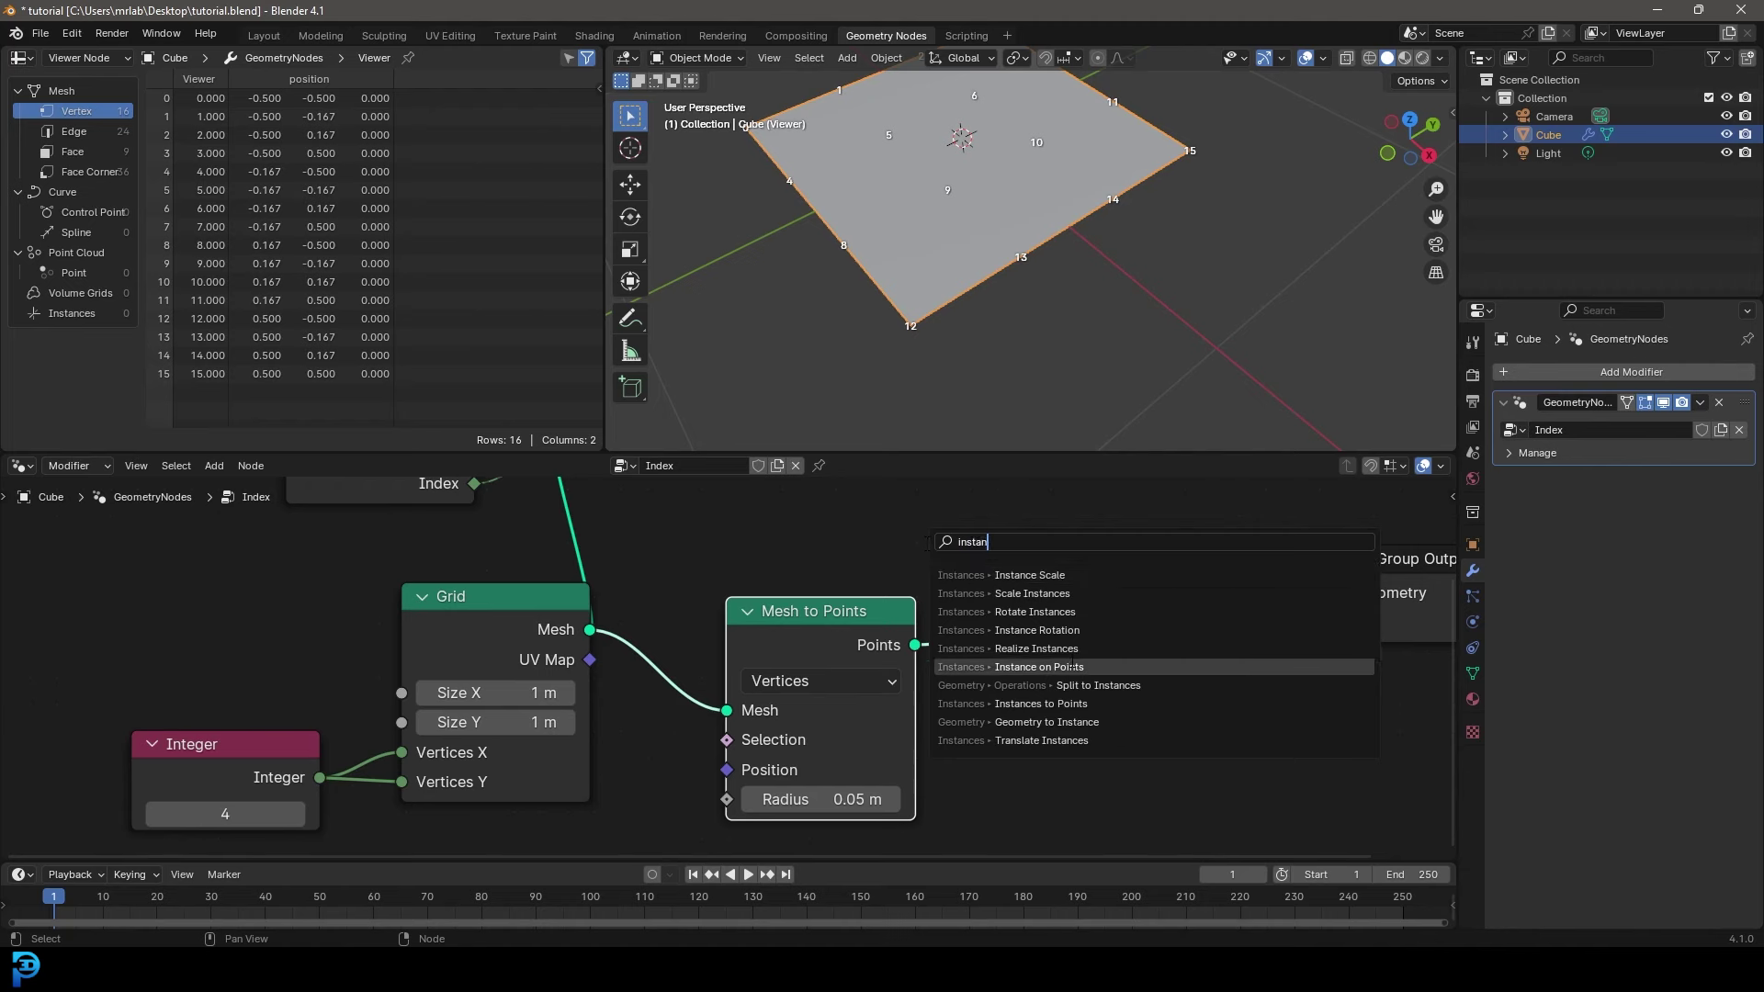
{"action": "left_click", "coordinate": [1036, 667]}
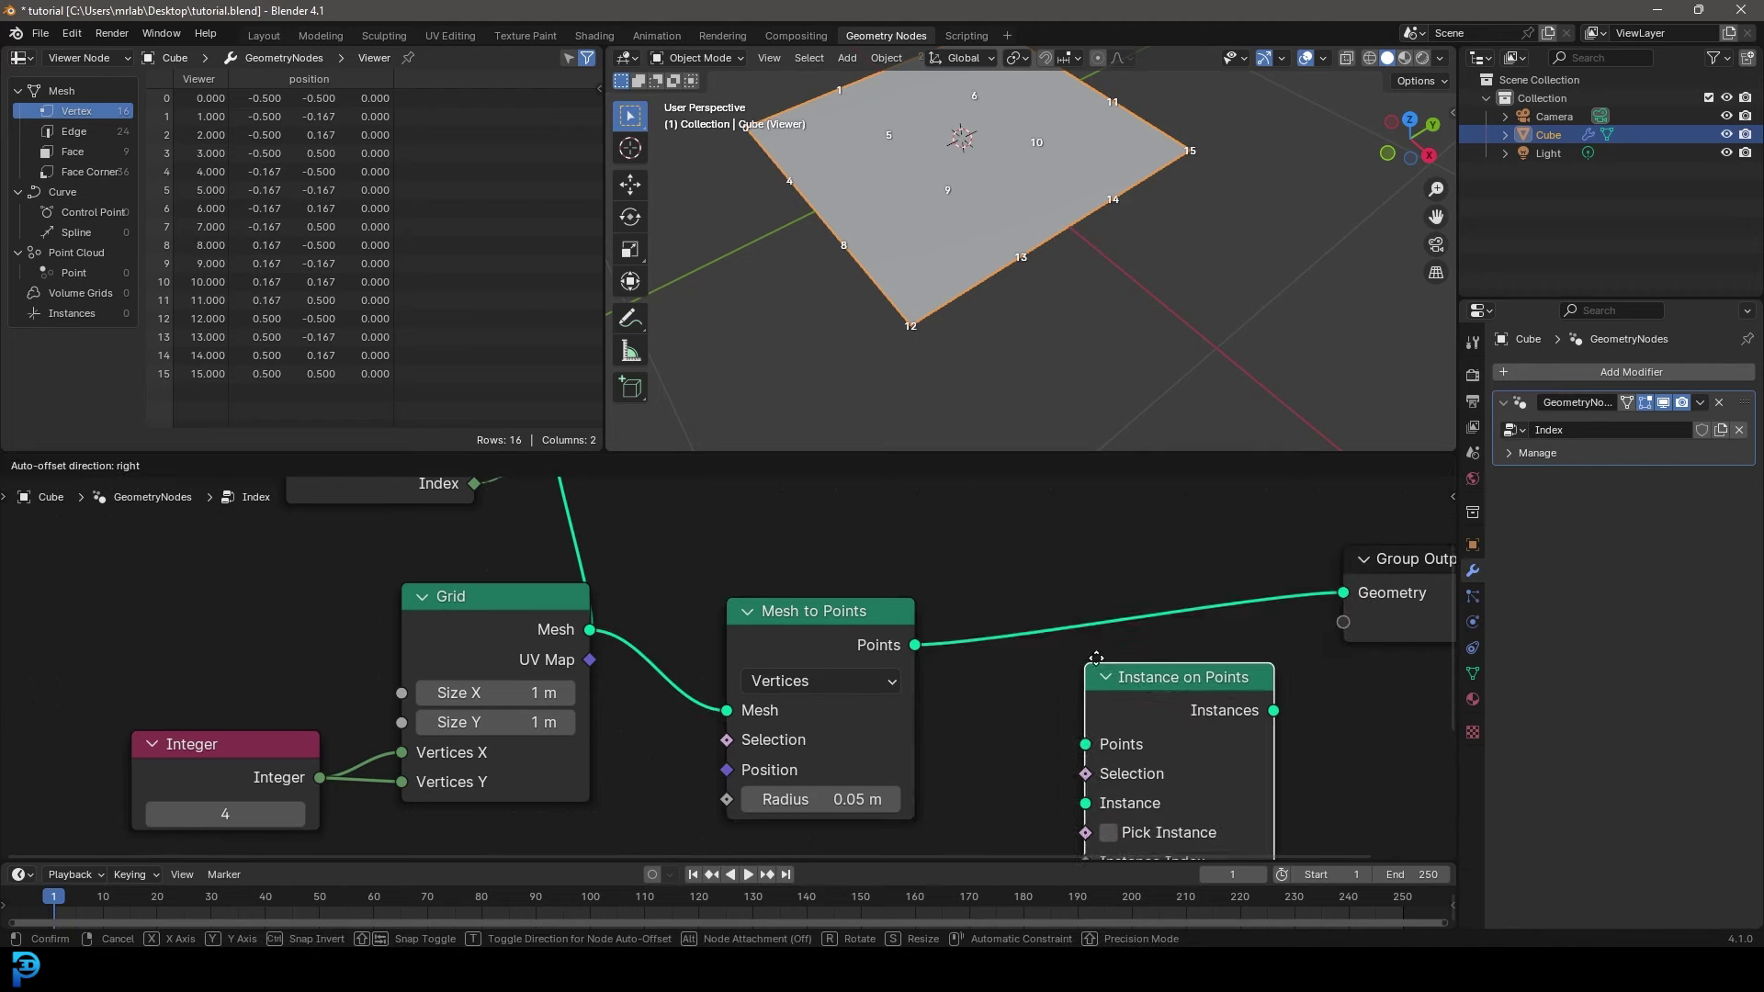
{"action": "left_click", "coordinate": [1017, 702]}
{"action": "scroll", "coordinate": [734, 670], "scroll_direction": "down", "scroll_amount": 2}
{"action": "left_click", "coordinate": [573, 645]}
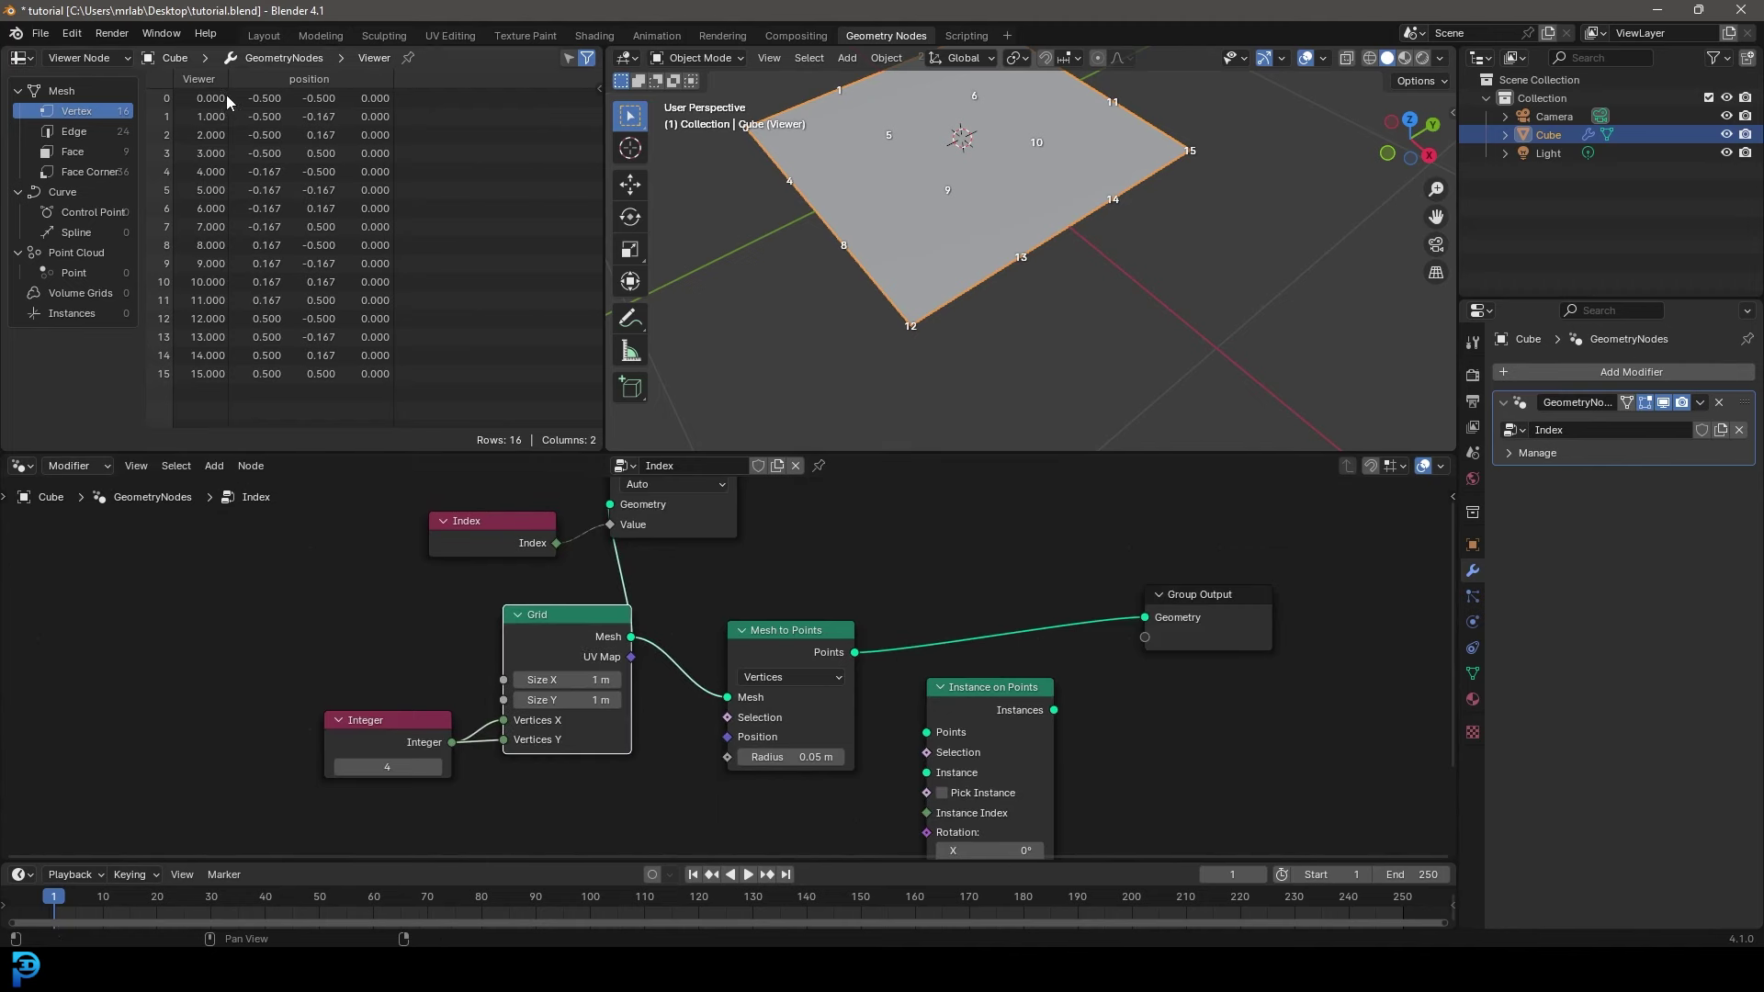
{"action": "middle_click_drag", "start_coordinate": [694, 529], "coordinate": [710, 616]}
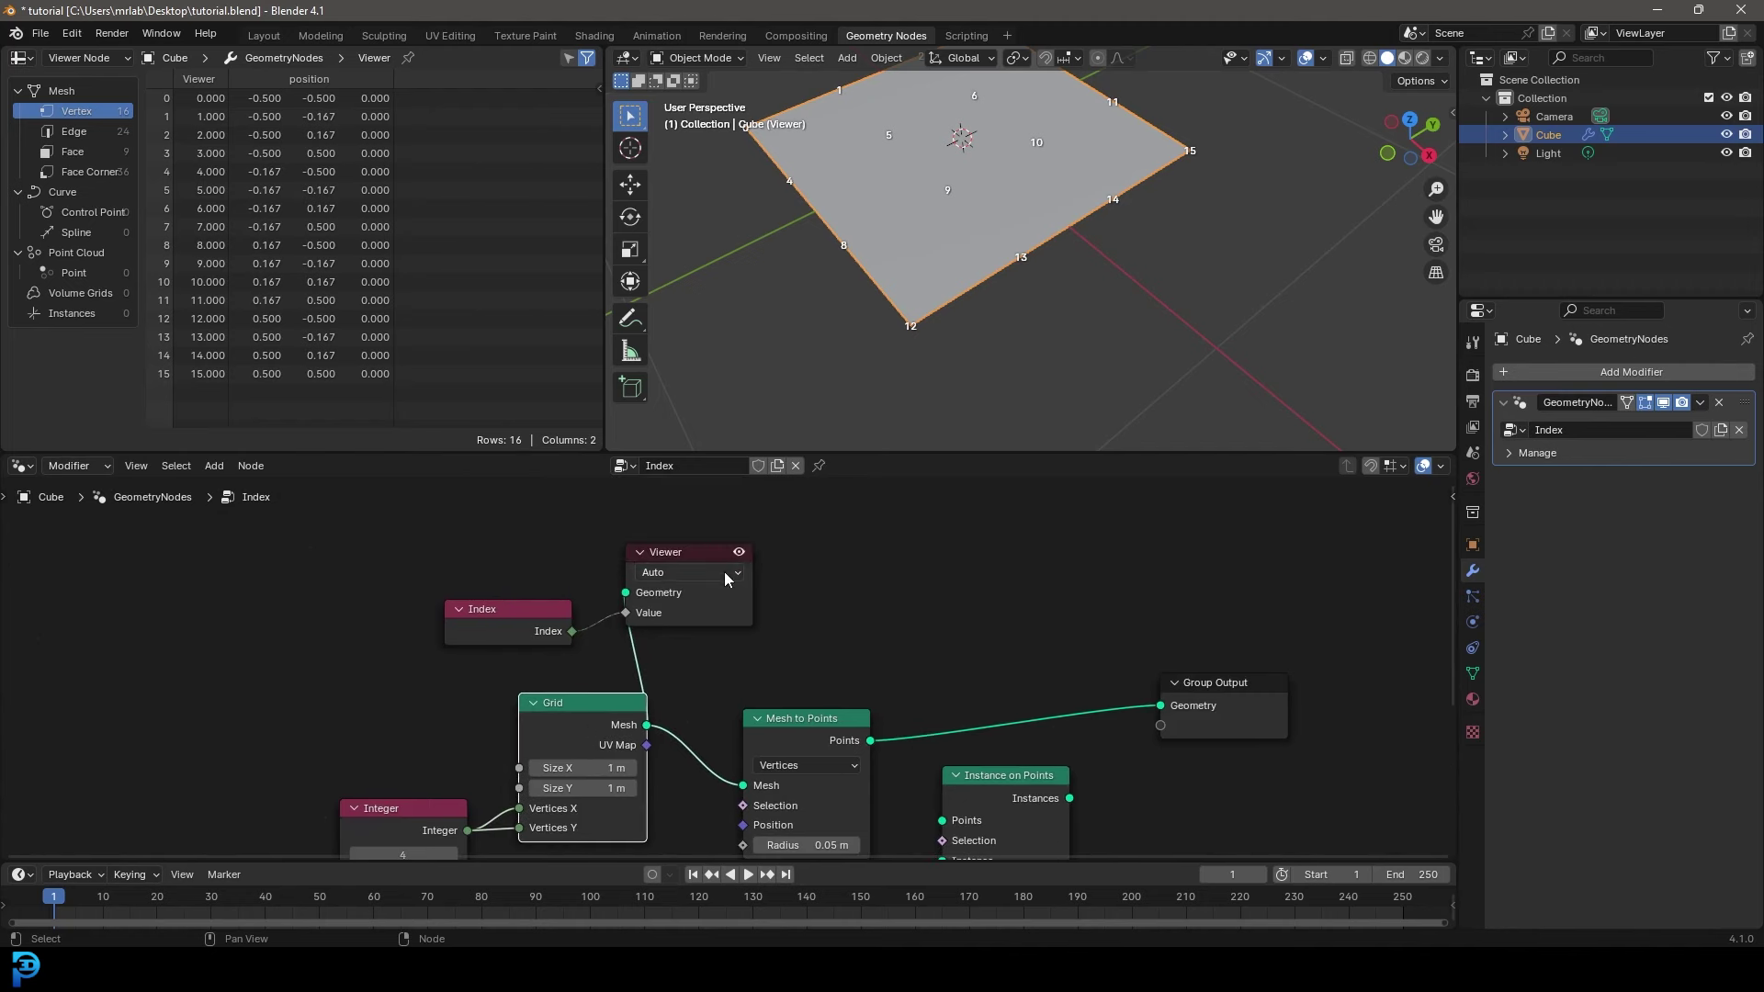
{"action": "middle_click_drag", "start_coordinate": [814, 727], "coordinate": [630, 532]}
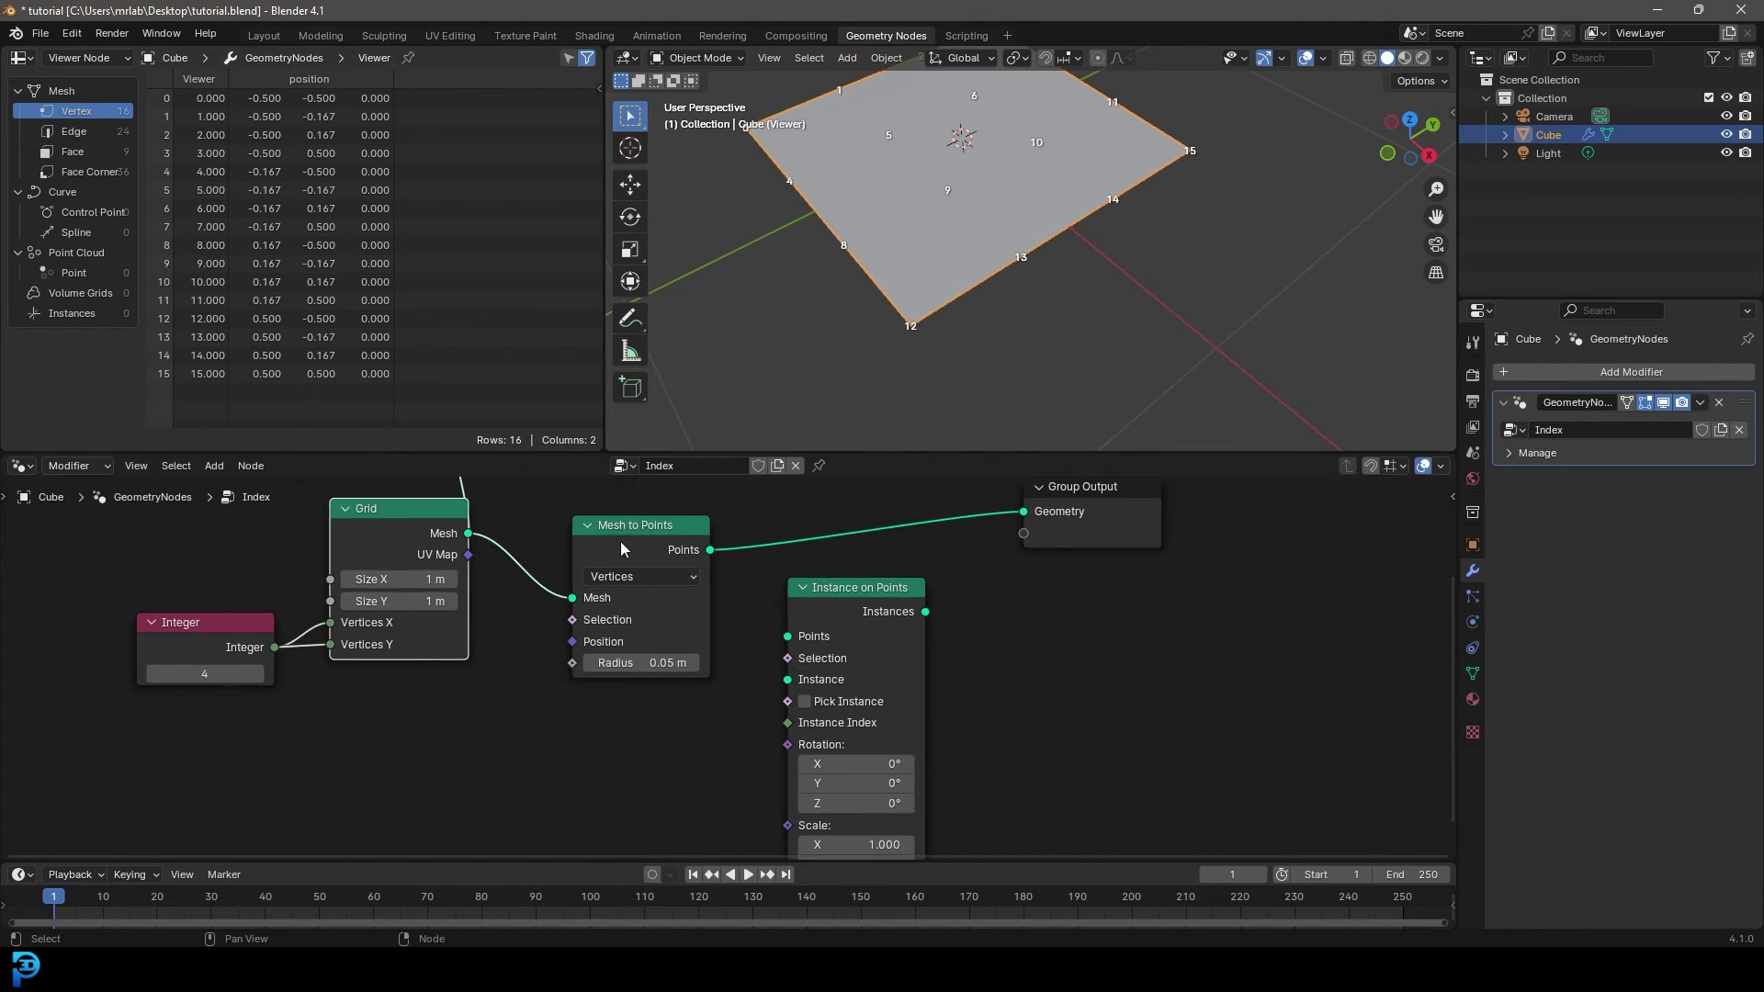
- Duplicate the grid's Viewer node and place the copy above the link between Mesh to Points and Group Output
{"action": "middle_click_drag", "start_coordinate": [694, 524], "coordinate": [668, 647]}
{"action": "middle_click_drag", "start_coordinate": [924, 237], "coordinate": [1025, 184]}
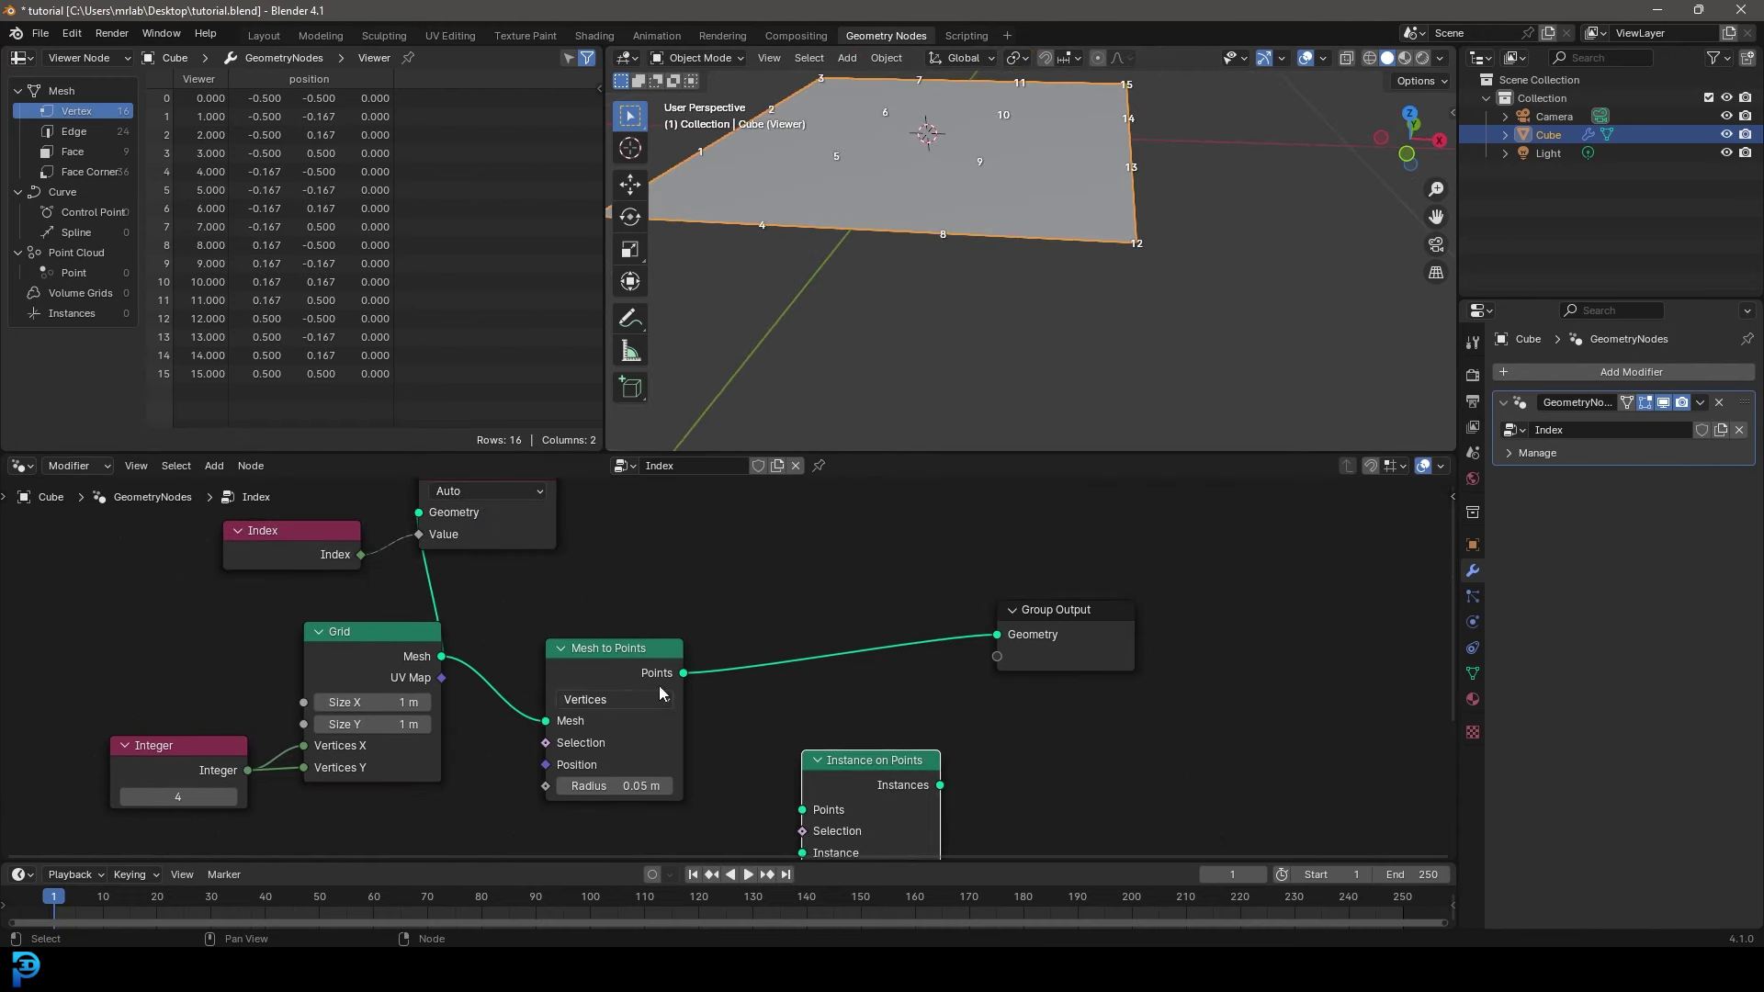
{"action": "scroll", "coordinate": [648, 625], "scroll_direction": "down", "scroll_amount": 3}
{"action": "middle_click_drag", "start_coordinate": [648, 627], "coordinate": [664, 617]}
{"action": "scroll", "coordinate": [576, 619], "scroll_direction": "up", "scroll_amount": 4}
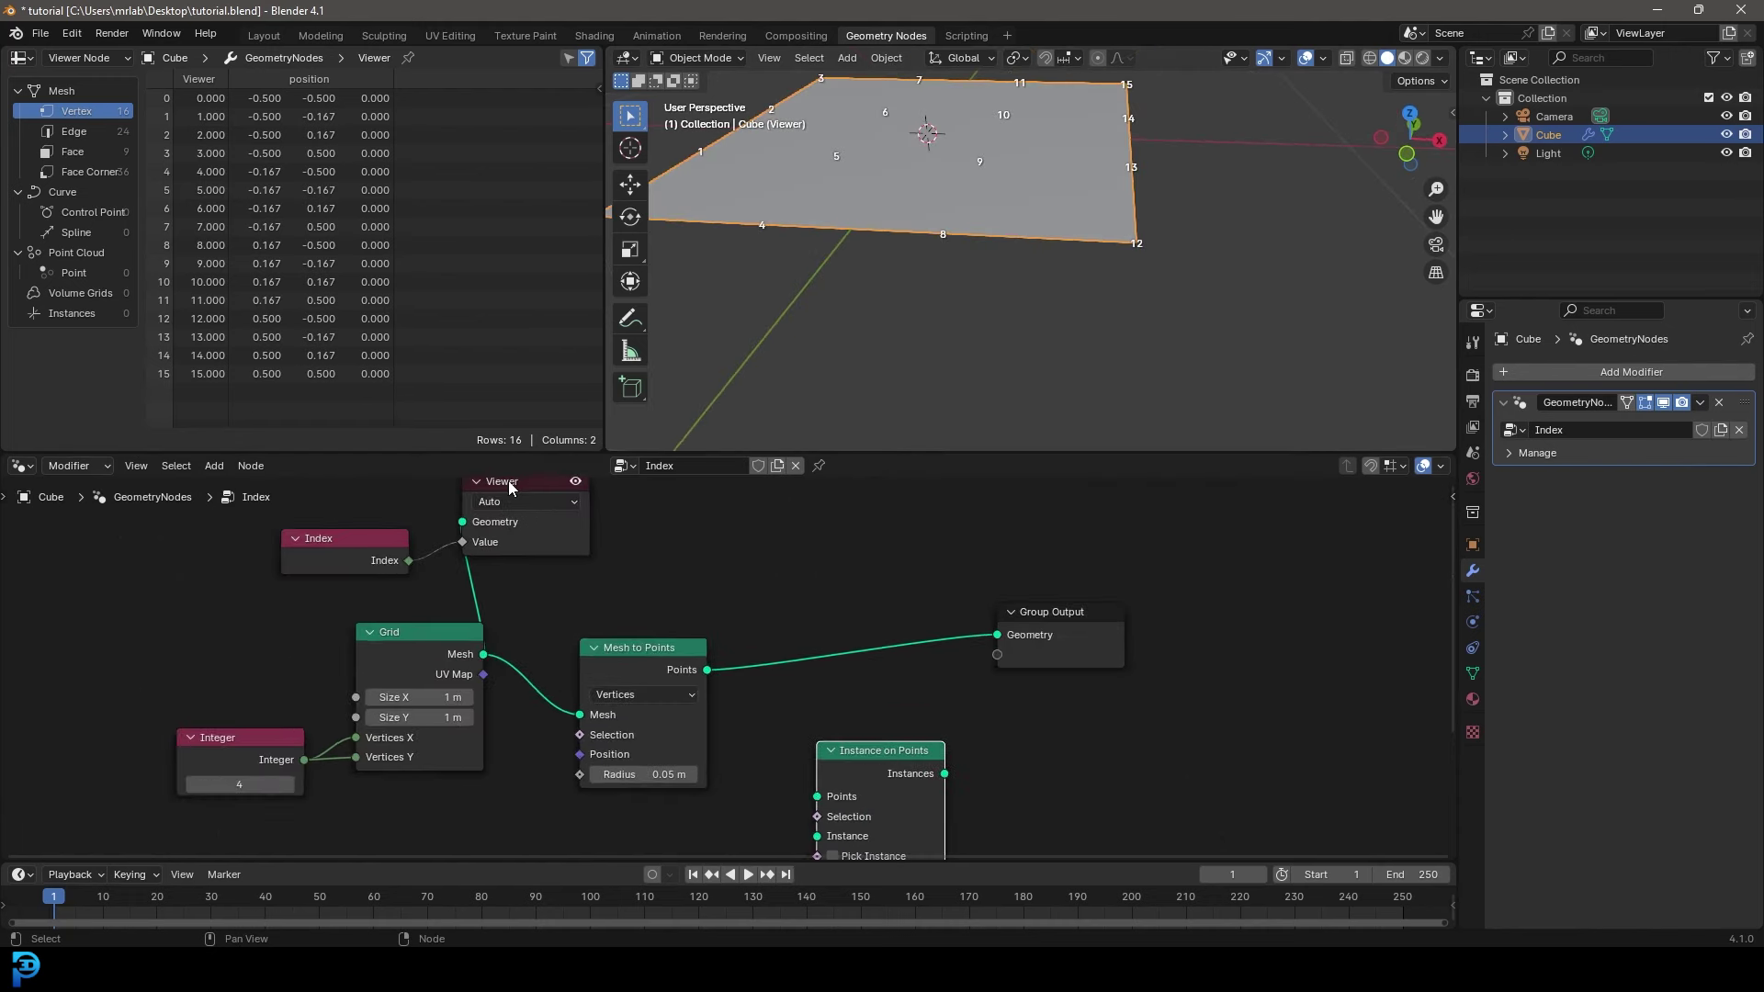
{"action": "middle_click_drag", "start_coordinate": [518, 491], "coordinate": [551, 585]}
{"action": "key", "text": "shift+d"}
{"action": "left_click", "coordinate": [842, 612]}
- Connect the Mesh to Points output to the duplicated Viewer's Geometry input and make that Viewer active
{"action": "middle_click_drag", "start_coordinate": [816, 732], "coordinate": [770, 649]}
{"action": "scroll", "coordinate": [768, 650], "scroll_direction": "up", "scroll_amount": 2}
{"action": "left_click_drag", "start_coordinate": [698, 680], "coordinate": [750, 548]}
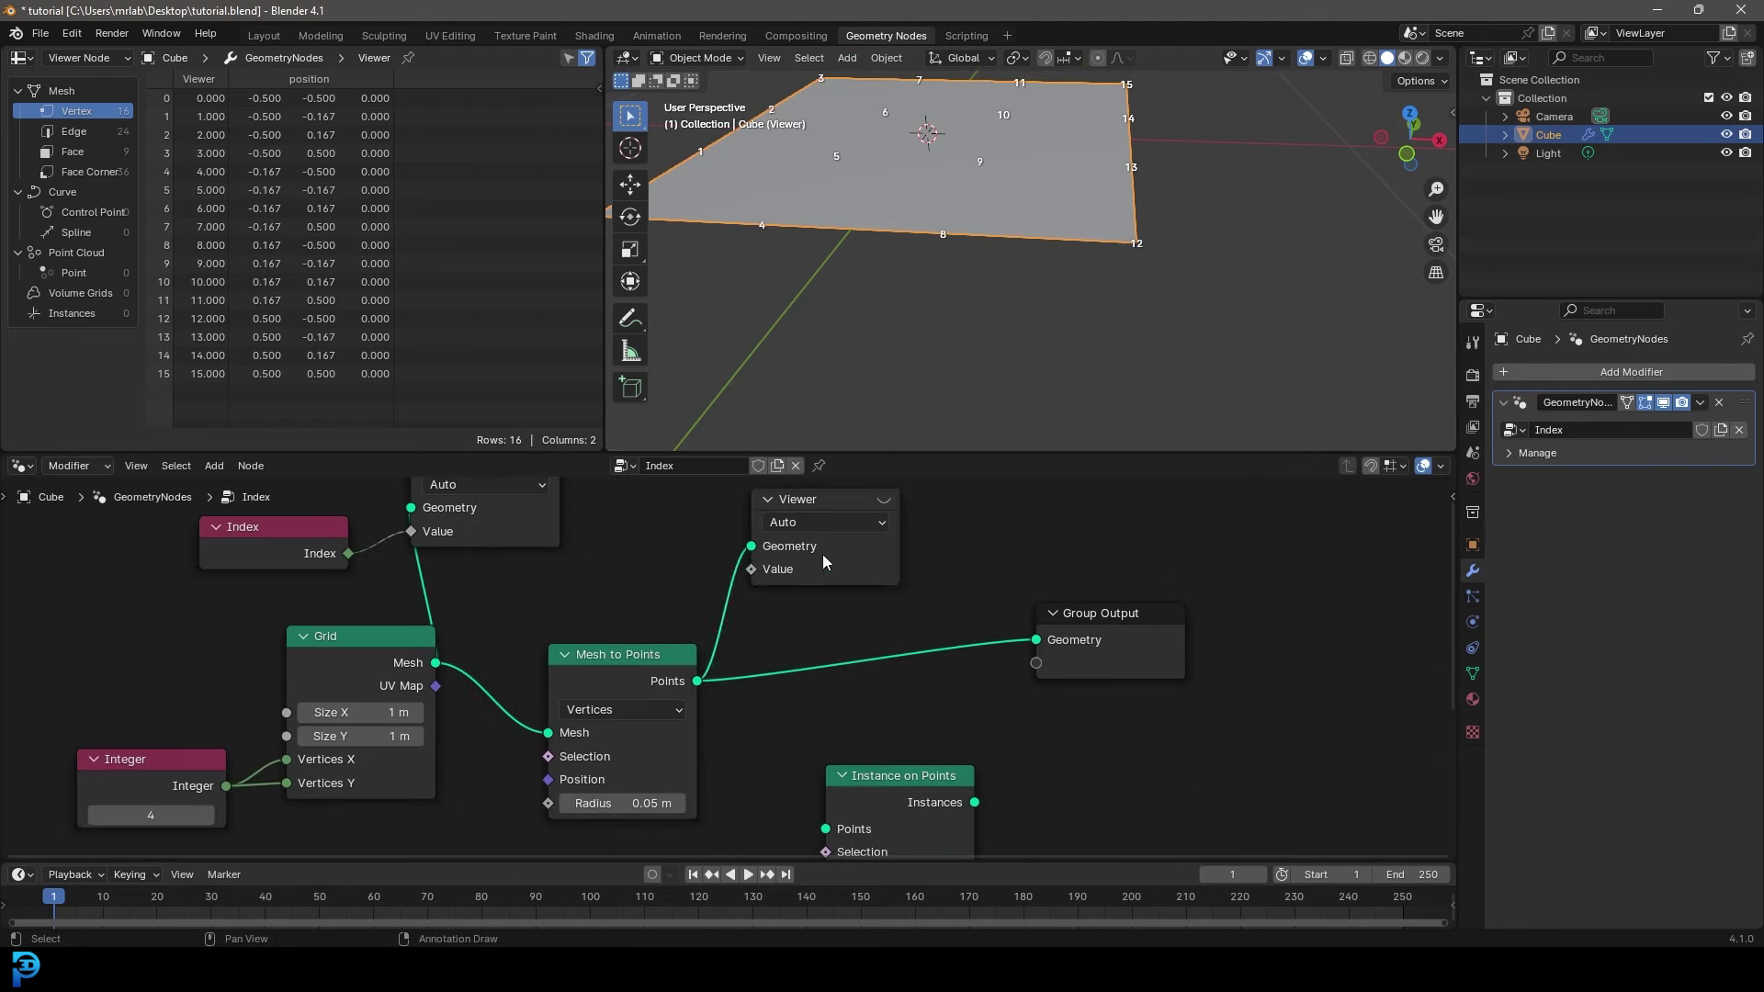
{"action": "left_click", "coordinate": [884, 501]}
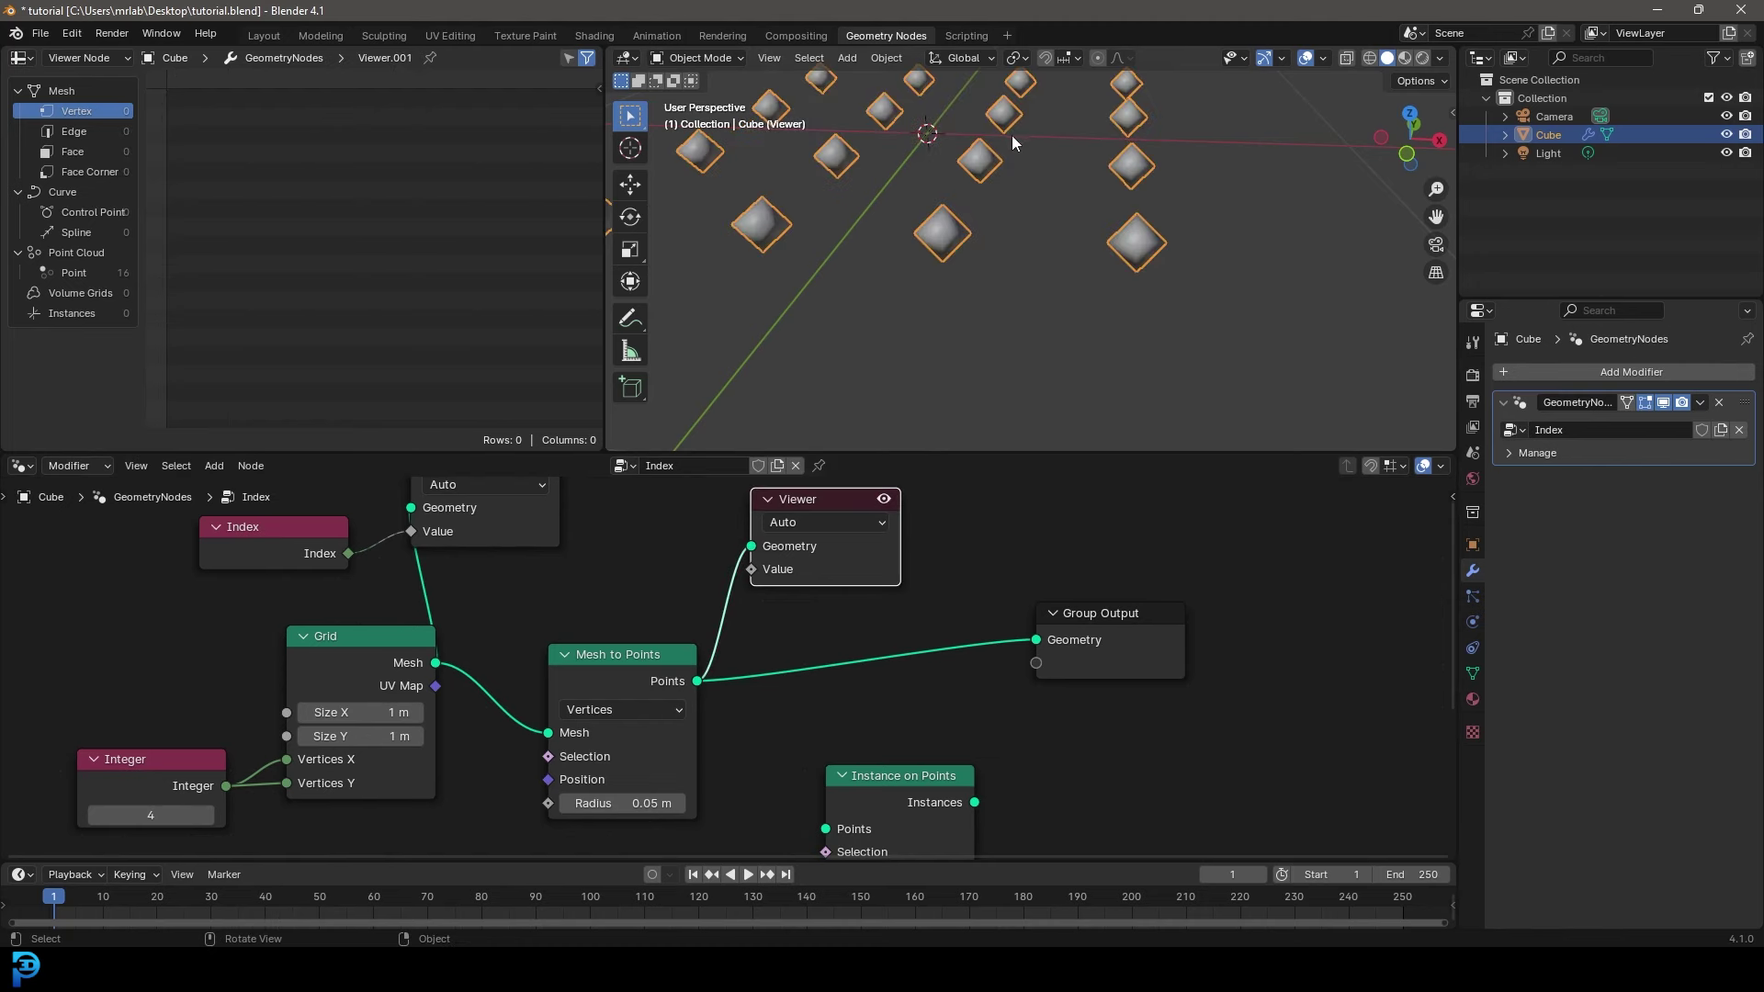
- Connect the Index node to the second Viewer's Value input to show the index of each point
{"action": "scroll", "coordinate": [1011, 135], "scroll_direction": "down", "scroll_amount": 5}
{"action": "left_click", "coordinate": [346, 557], "text": "ctrl+shift"}
{"action": "scroll", "coordinate": [900, 231], "scroll_direction": "up", "scroll_amount": 5}
{"action": "middle_click_drag", "start_coordinate": [837, 271], "coordinate": [960, 363], "text": "shift"}
{"action": "scroll", "coordinate": [985, 251], "scroll_direction": "up", "scroll_amount": 1}
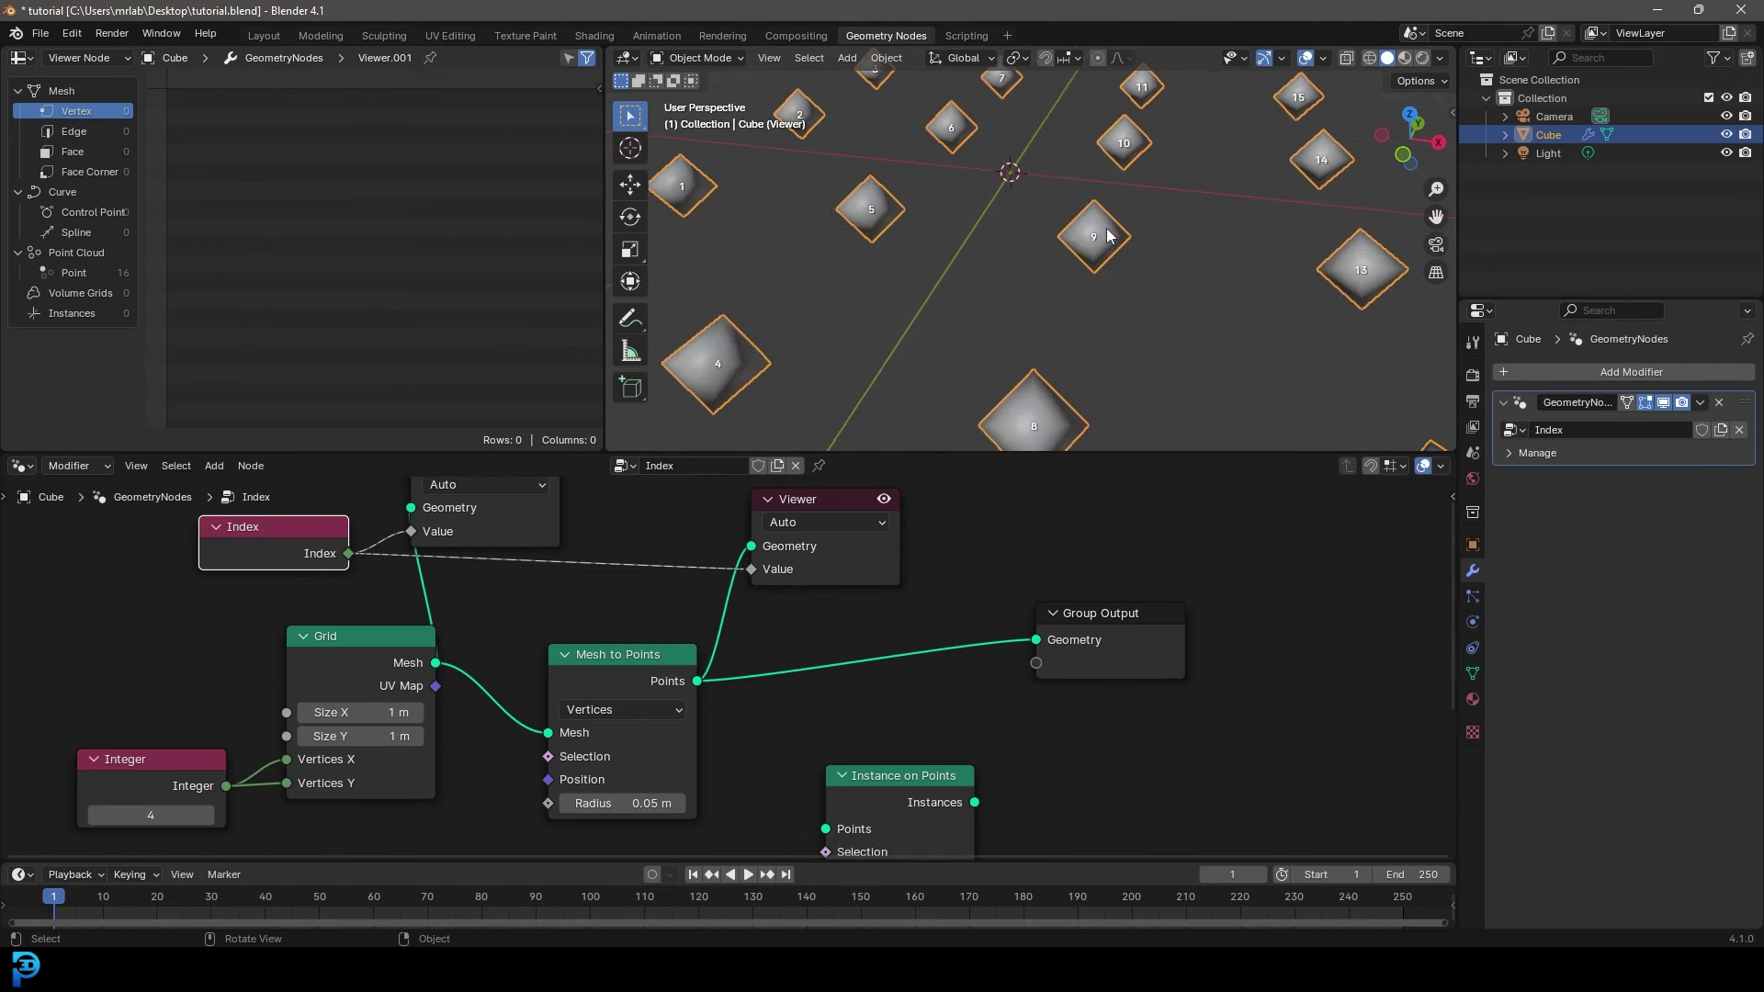
{"action": "scroll", "coordinate": [1104, 237], "scroll_direction": "down", "scroll_amount": 4}
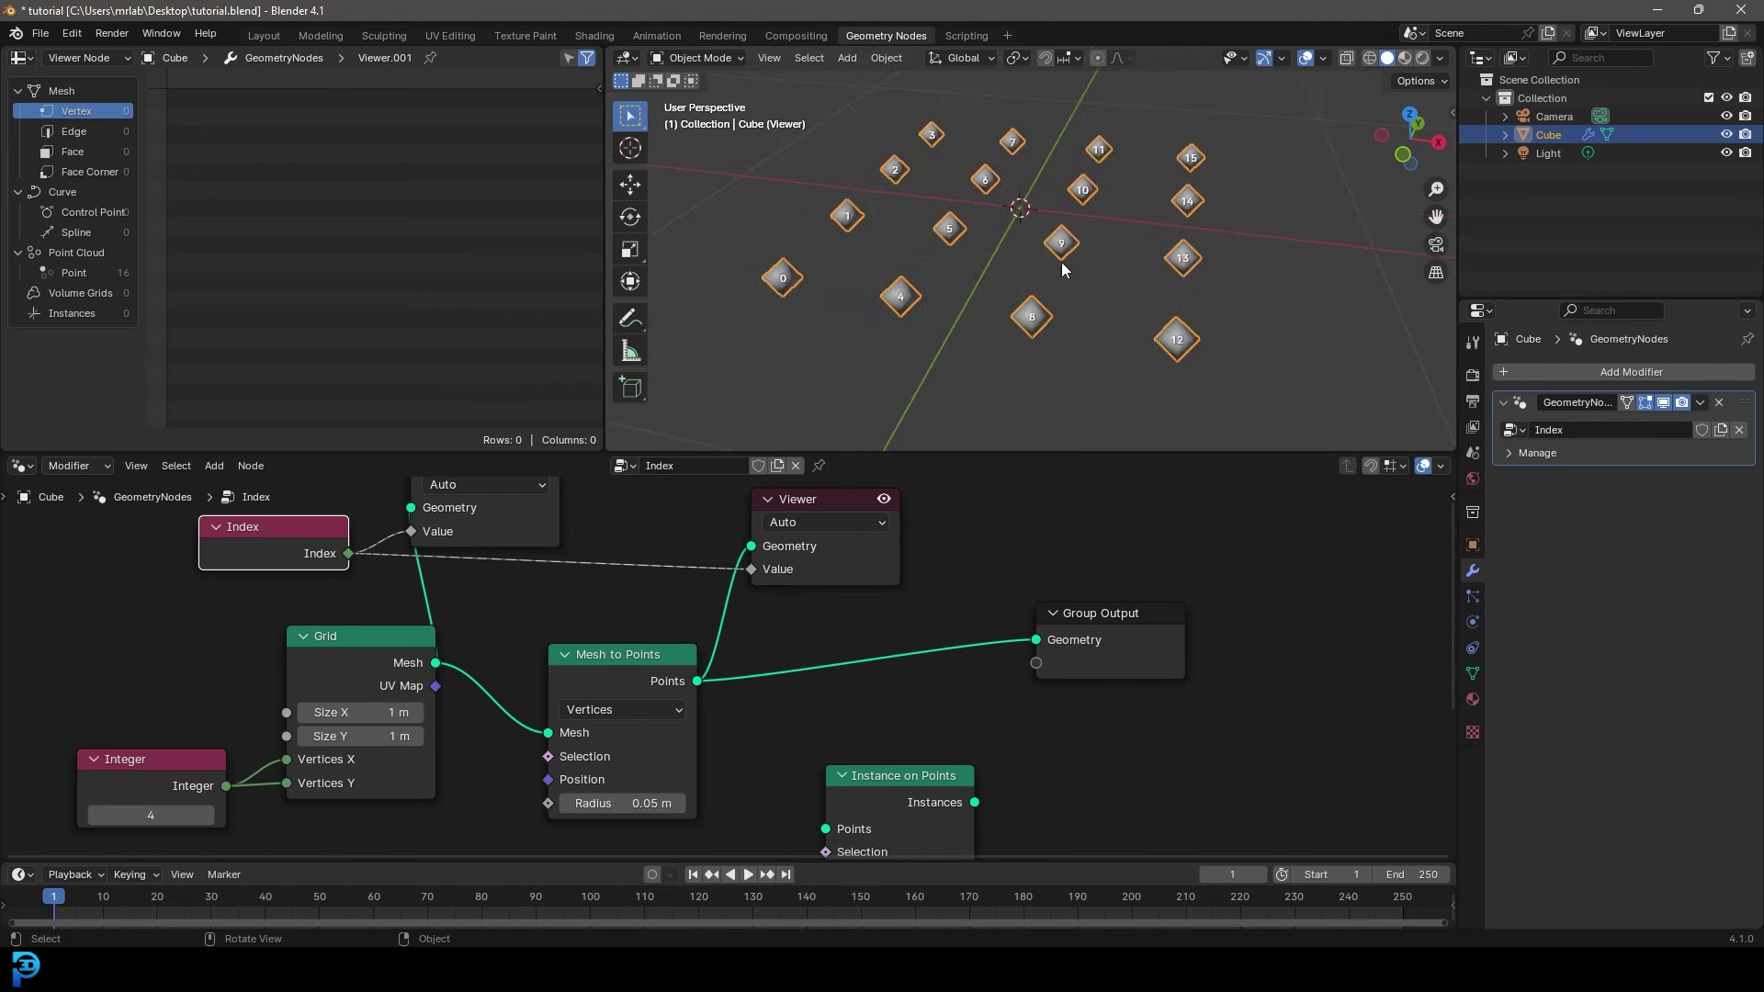
- Move Group Output farther right and insert Instance on Points into the link between Mesh to Points and Group Output
{"action": "left_click_drag", "start_coordinate": [621, 665], "coordinate": [597, 654]}
{"action": "middle_click_drag", "start_coordinate": [663, 691], "coordinate": [588, 553]}
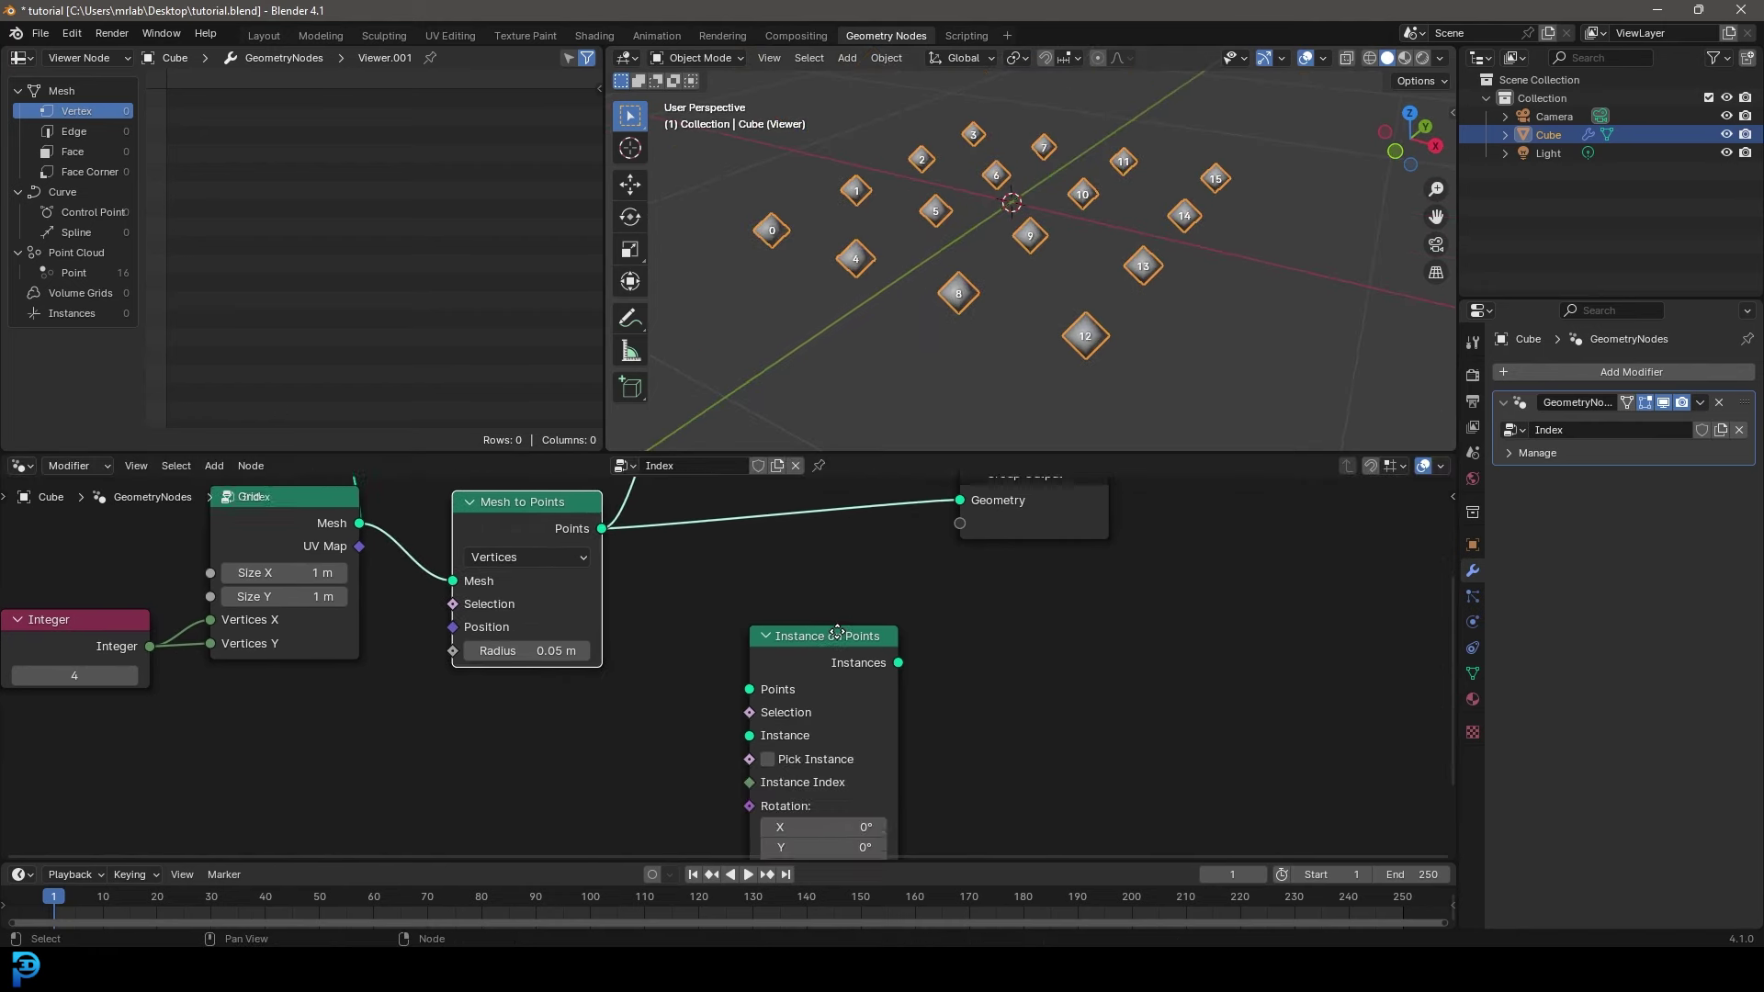
{"action": "scroll", "coordinate": [924, 589], "scroll_direction": "down", "scroll_amount": 4}
{"action": "middle_click_drag", "start_coordinate": [924, 590], "coordinate": [883, 680]}
{"action": "left_click_drag", "start_coordinate": [918, 609], "coordinate": [1133, 642]}
{"action": "middle_click_drag", "start_coordinate": [764, 747], "coordinate": [764, 648]}
{"action": "scroll", "coordinate": [734, 652], "scroll_direction": "up", "scroll_amount": 2}
{"action": "left_click", "coordinate": [740, 634]}
{"action": "left_click_drag", "start_coordinate": [744, 641], "coordinate": [755, 524]}
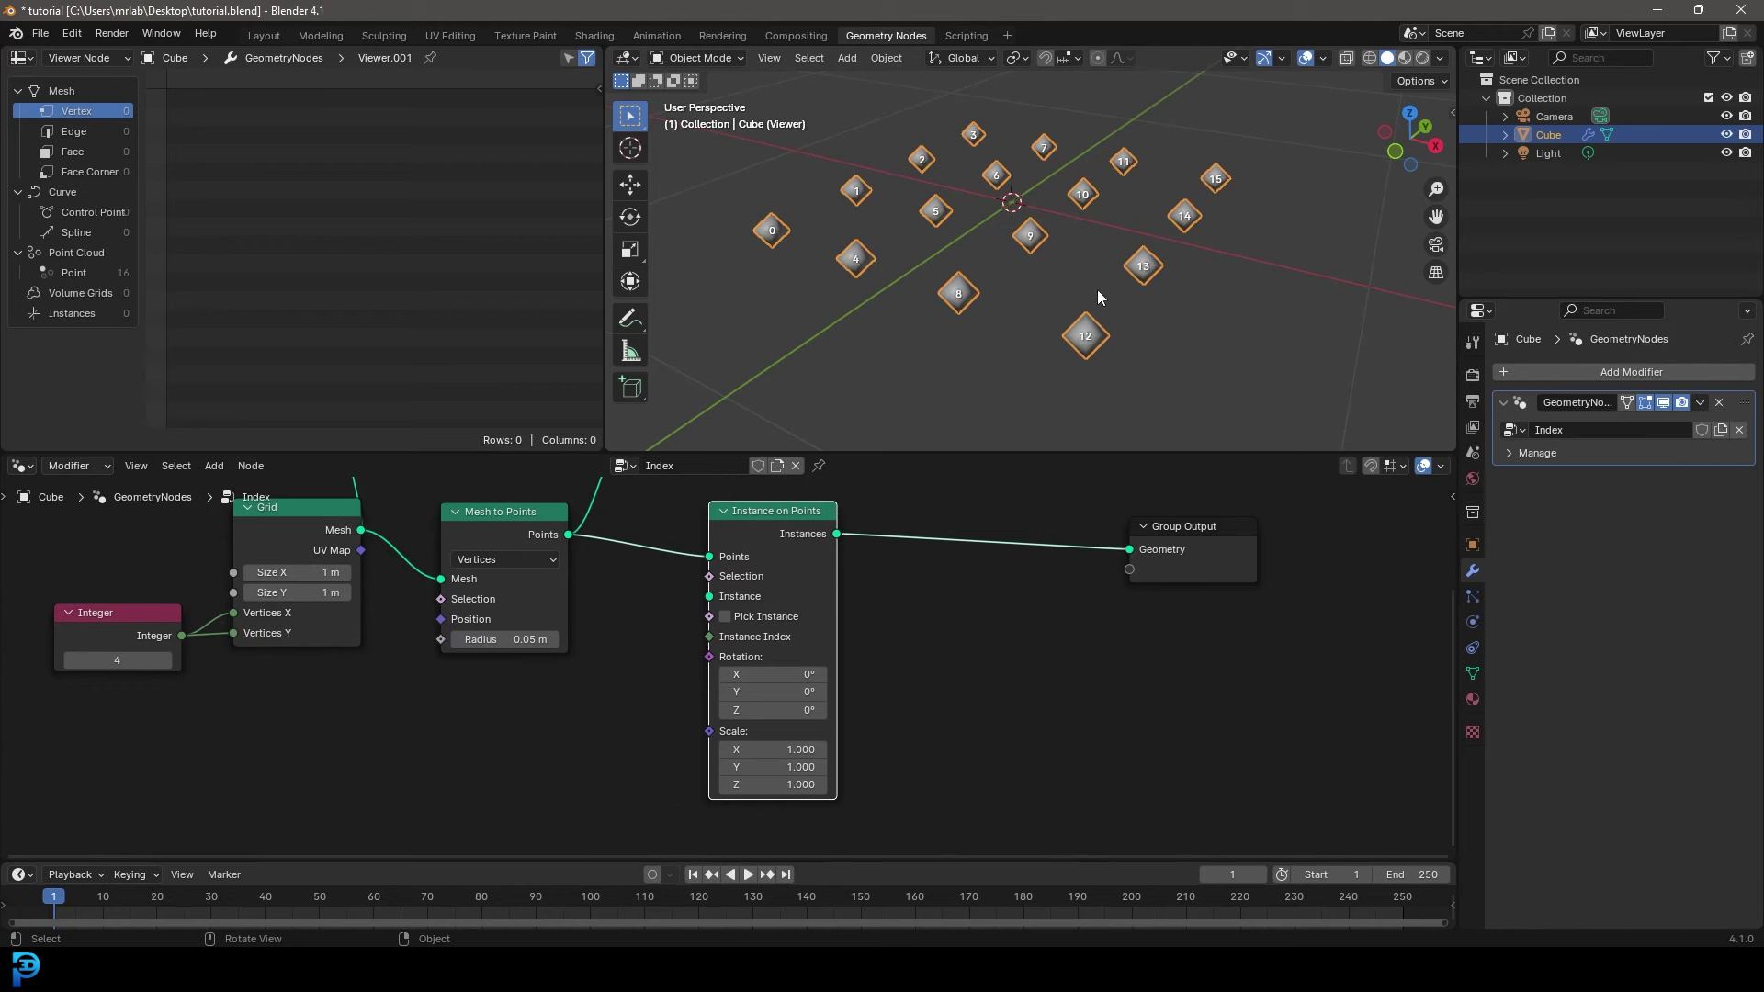
- Add a UV Sphere node below Mesh to Points, with its Mesh output feeding the Instance input of Instance on Points
{"action": "middle_click_drag", "start_coordinate": [306, 562], "coordinate": [375, 615]}
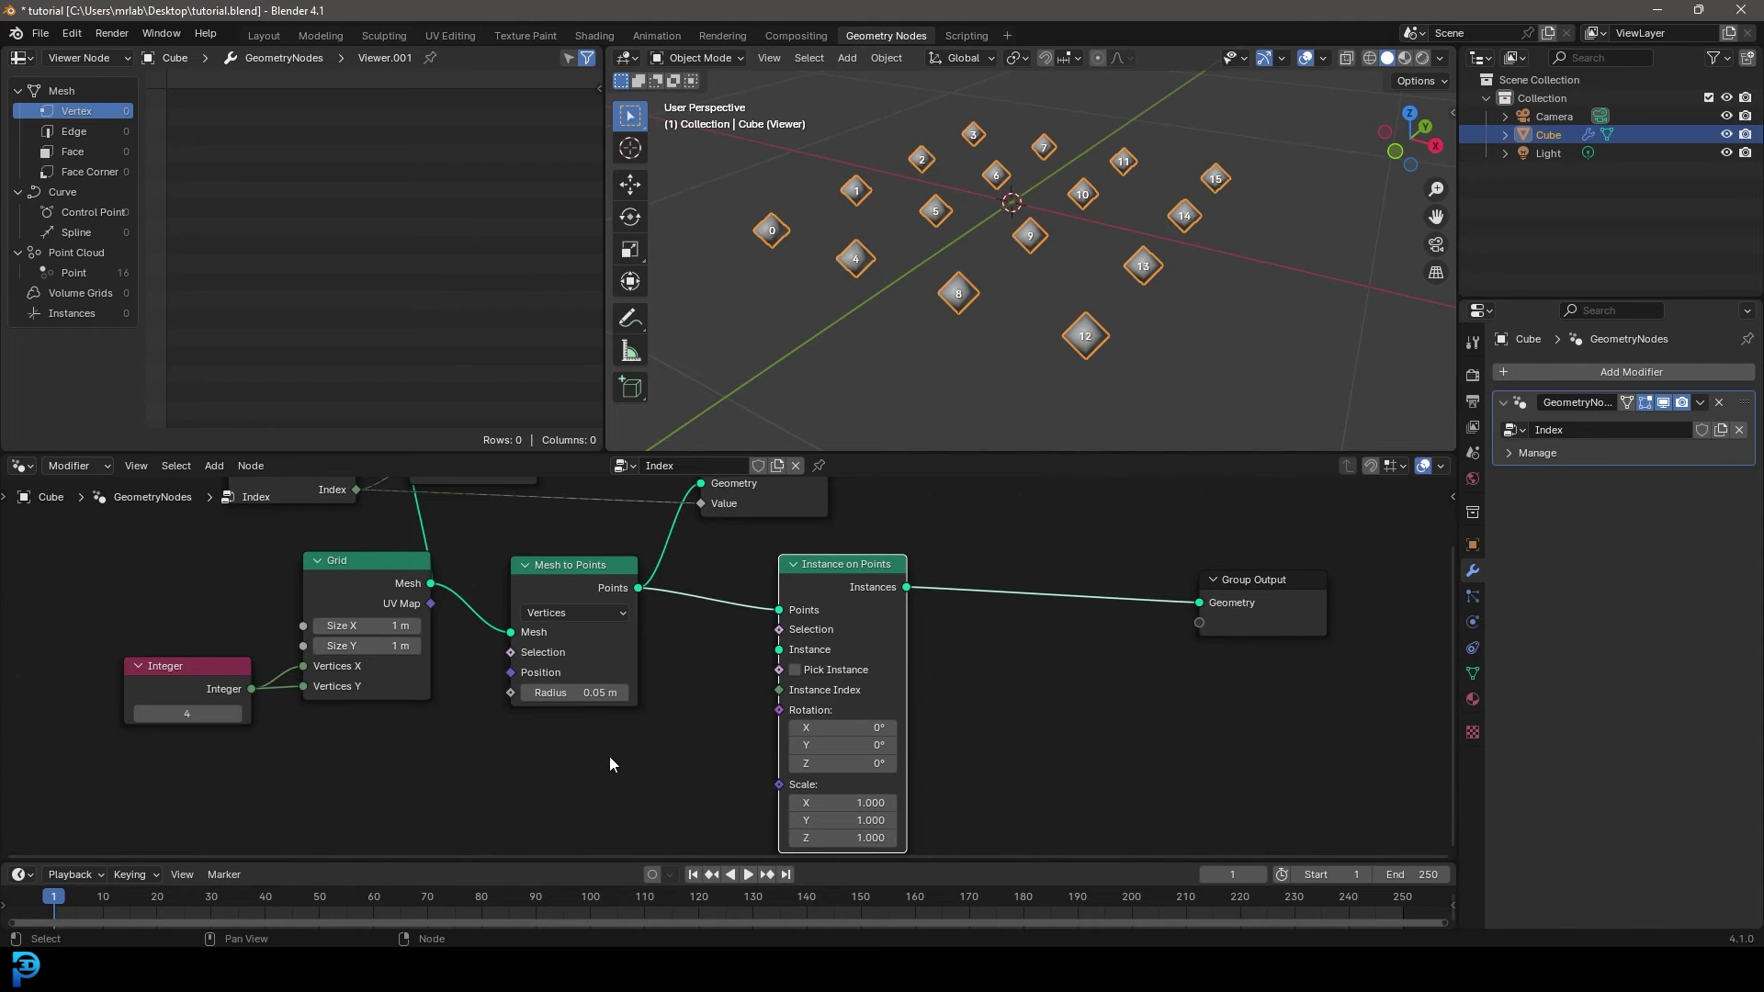
{"action": "middle_click_drag", "start_coordinate": [610, 757], "coordinate": [619, 686]}
{"action": "scroll", "coordinate": [619, 686], "scroll_direction": "up", "scroll_amount": 1}
{"action": "left_click_drag", "start_coordinate": [794, 575], "coordinate": [640, 736]}
{"action": "type", "text": "sphere"}
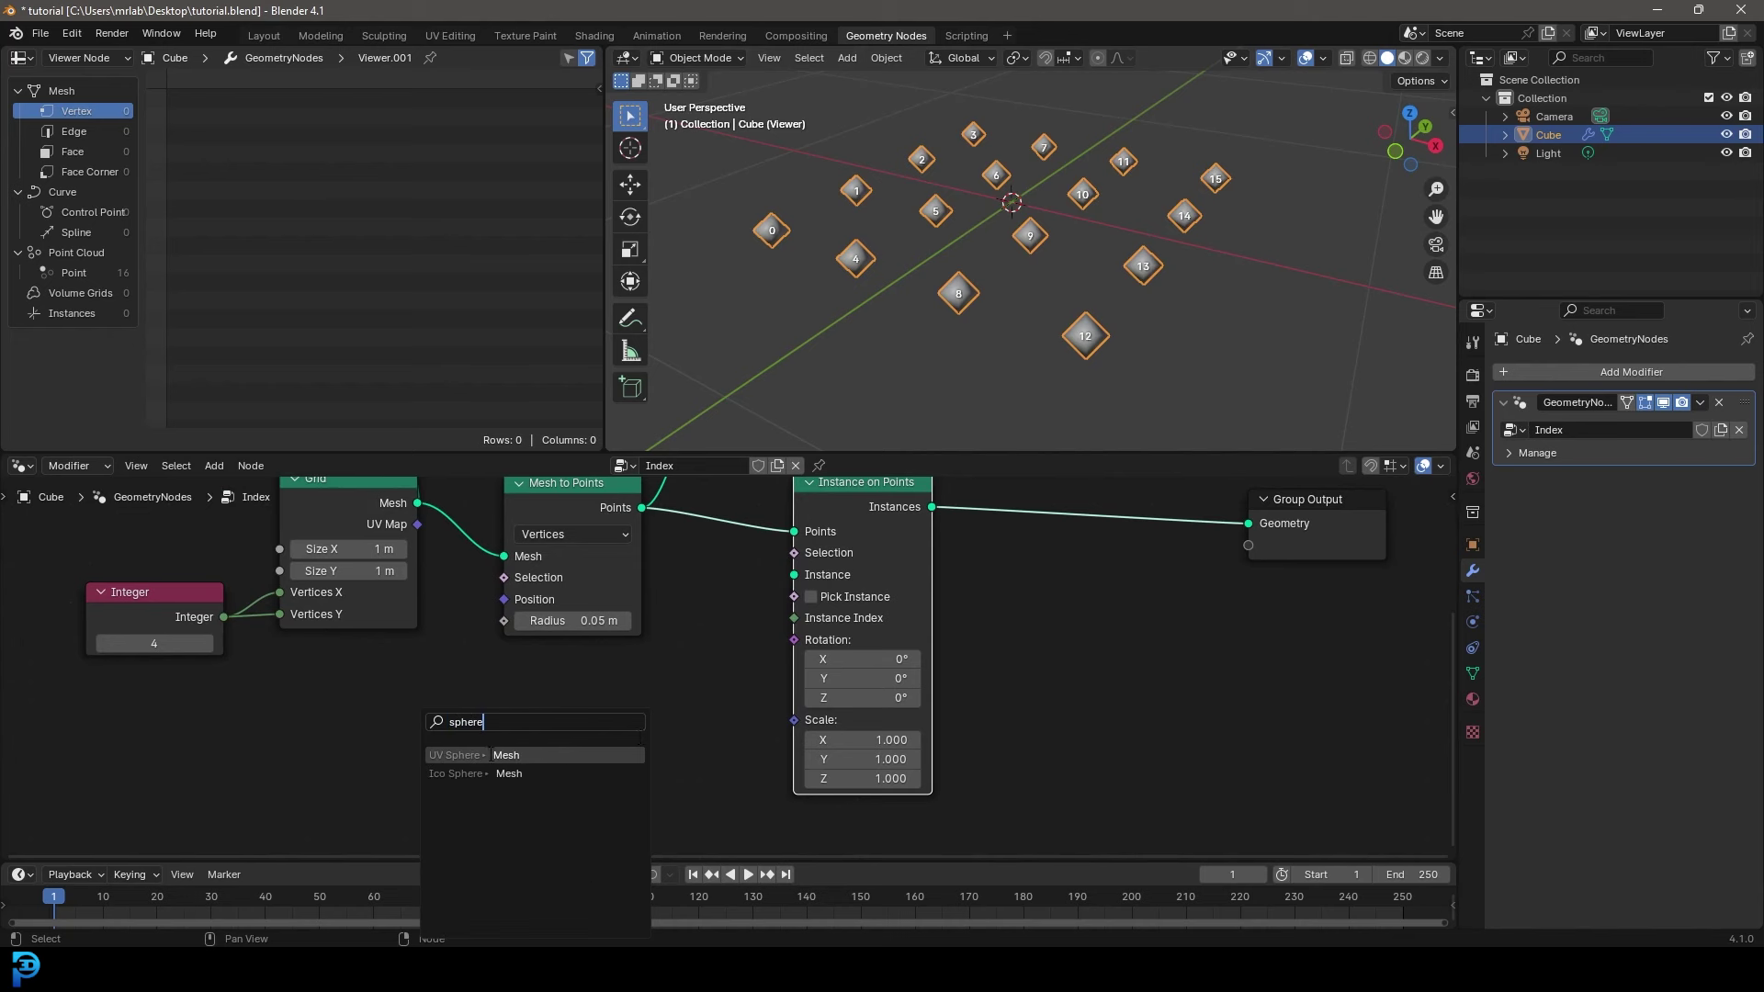
{"action": "left_click", "coordinate": [493, 758]}
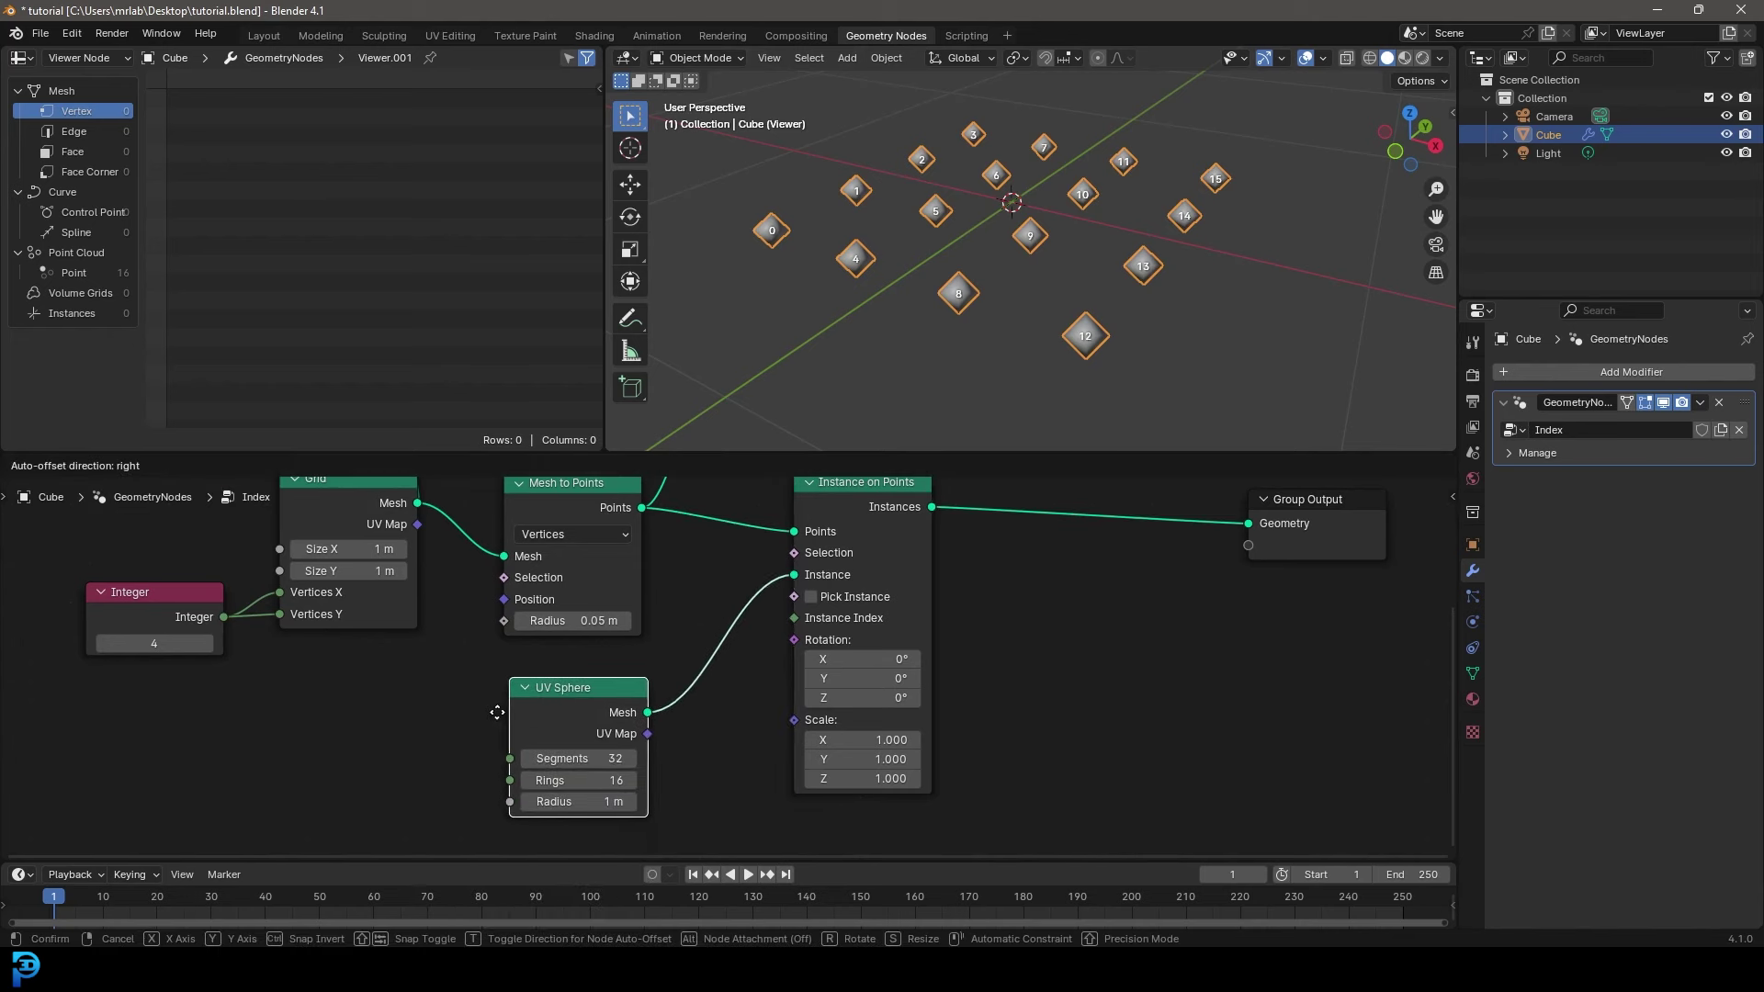
{"action": "scroll", "coordinate": [1059, 584], "scroll_direction": "down", "scroll_amount": 2}
{"action": "scroll", "coordinate": [858, 685], "scroll_direction": "up", "scroll_amount": 3}
{"action": "left_click_drag", "start_coordinate": [1055, 593], "coordinate": [1054, 591]}
- Duplicate the Mesh to Points Viewer and place the copy directly beneath Group Output
{"action": "scroll", "coordinate": [972, 658], "scroll_direction": "down", "scroll_amount": 4}
{"action": "middle_click_drag", "start_coordinate": [607, 595], "coordinate": [665, 652]}
{"action": "left_click", "coordinate": [597, 577]}
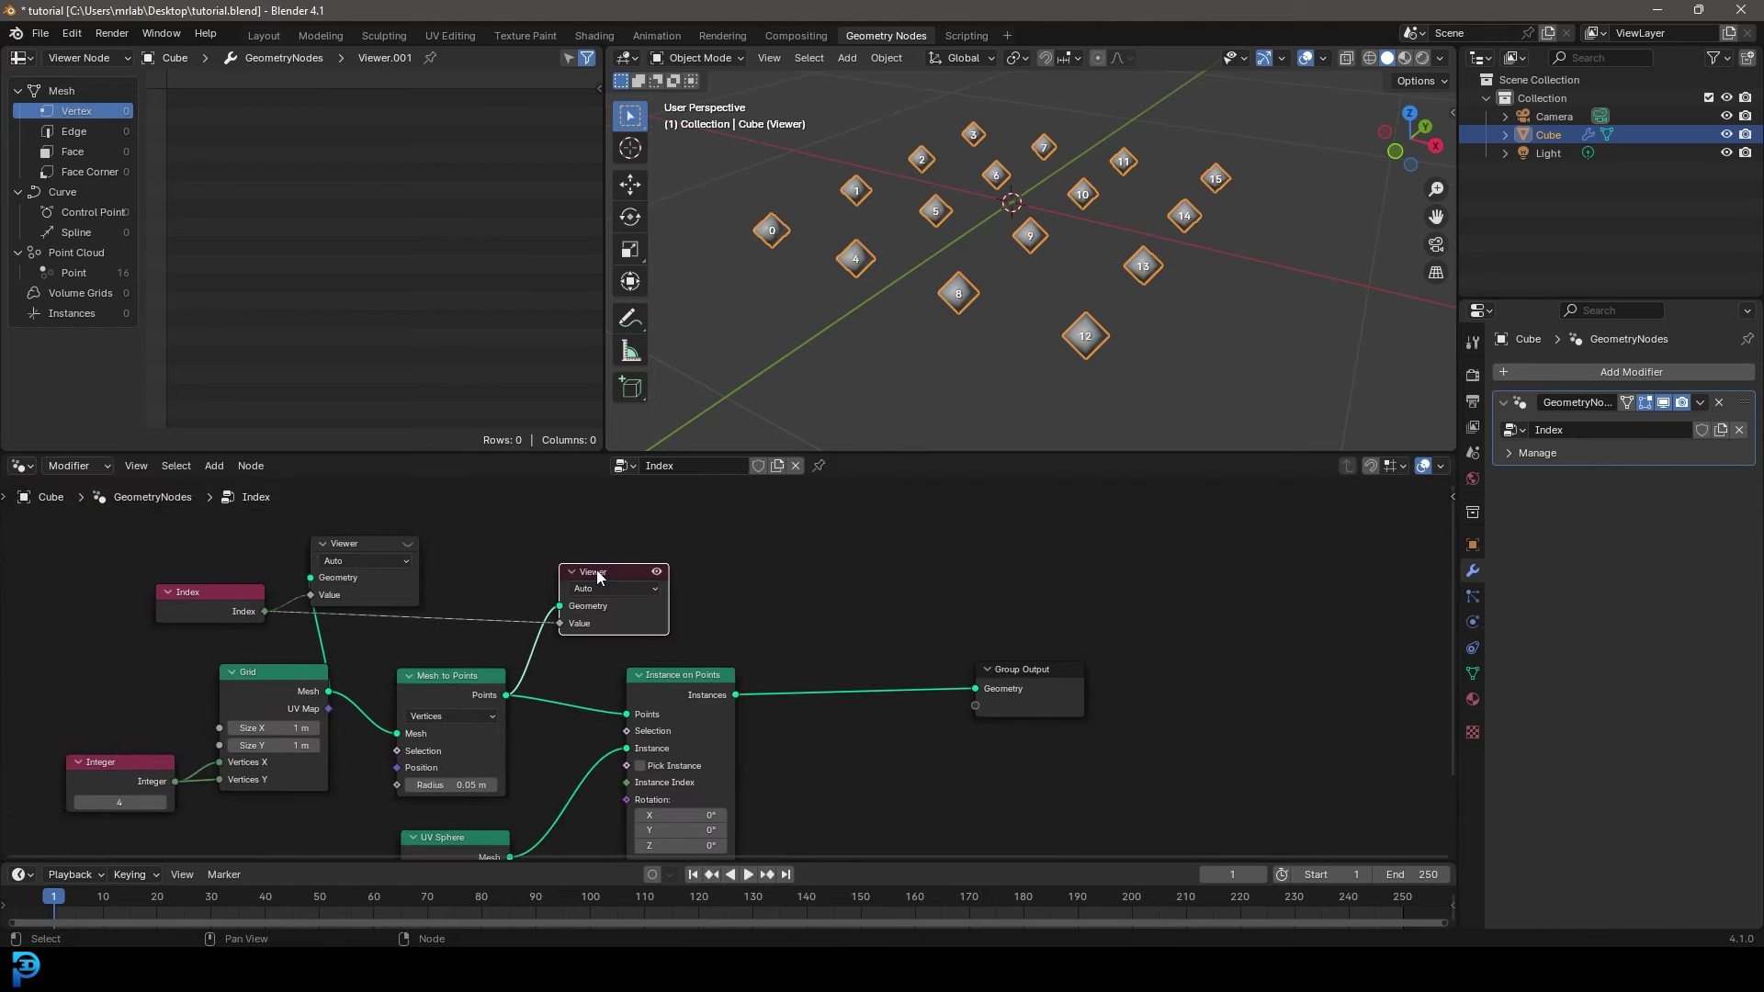
{"action": "key", "text": "shift+d"}
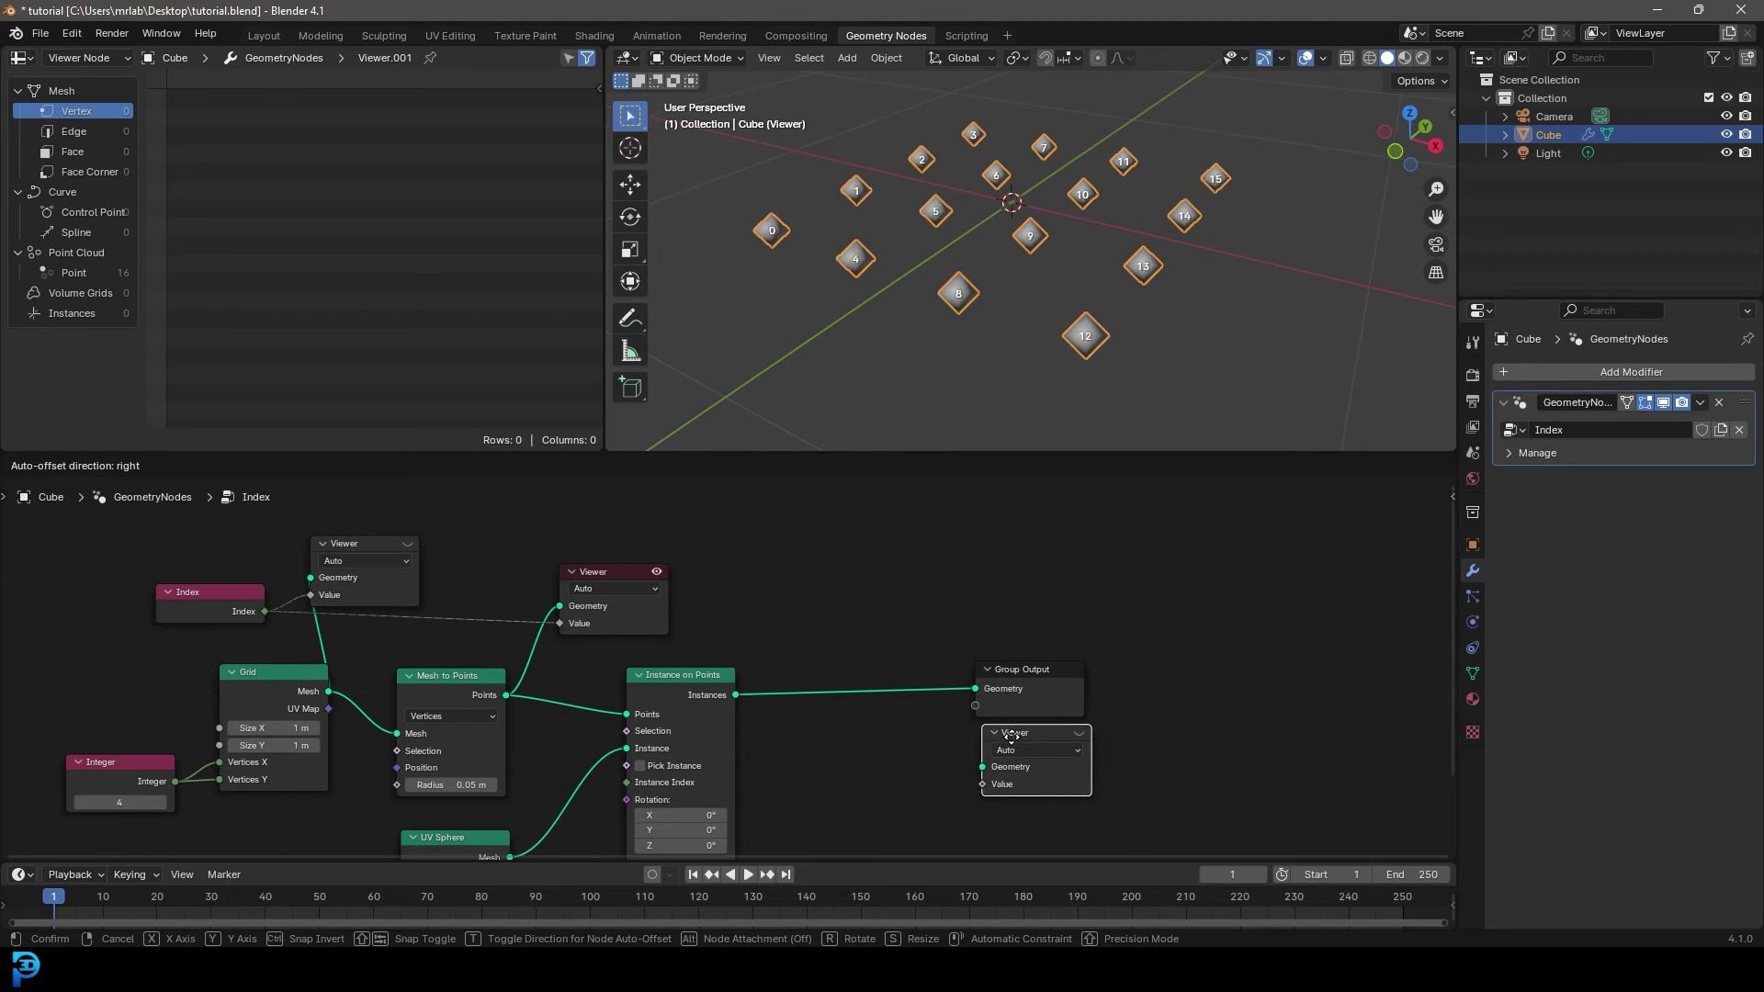
{"action": "left_click", "coordinate": [1013, 744]}
- Connect the Instances output to the third Viewer's Geometry input and make that Viewer active
{"action": "middle_click_drag", "start_coordinate": [831, 780], "coordinate": [716, 682]}
{"action": "scroll", "coordinate": [717, 681], "scroll_direction": "up", "scroll_amount": 4}
{"action": "left_click_drag", "start_coordinate": [585, 579], "coordinate": [930, 685]}
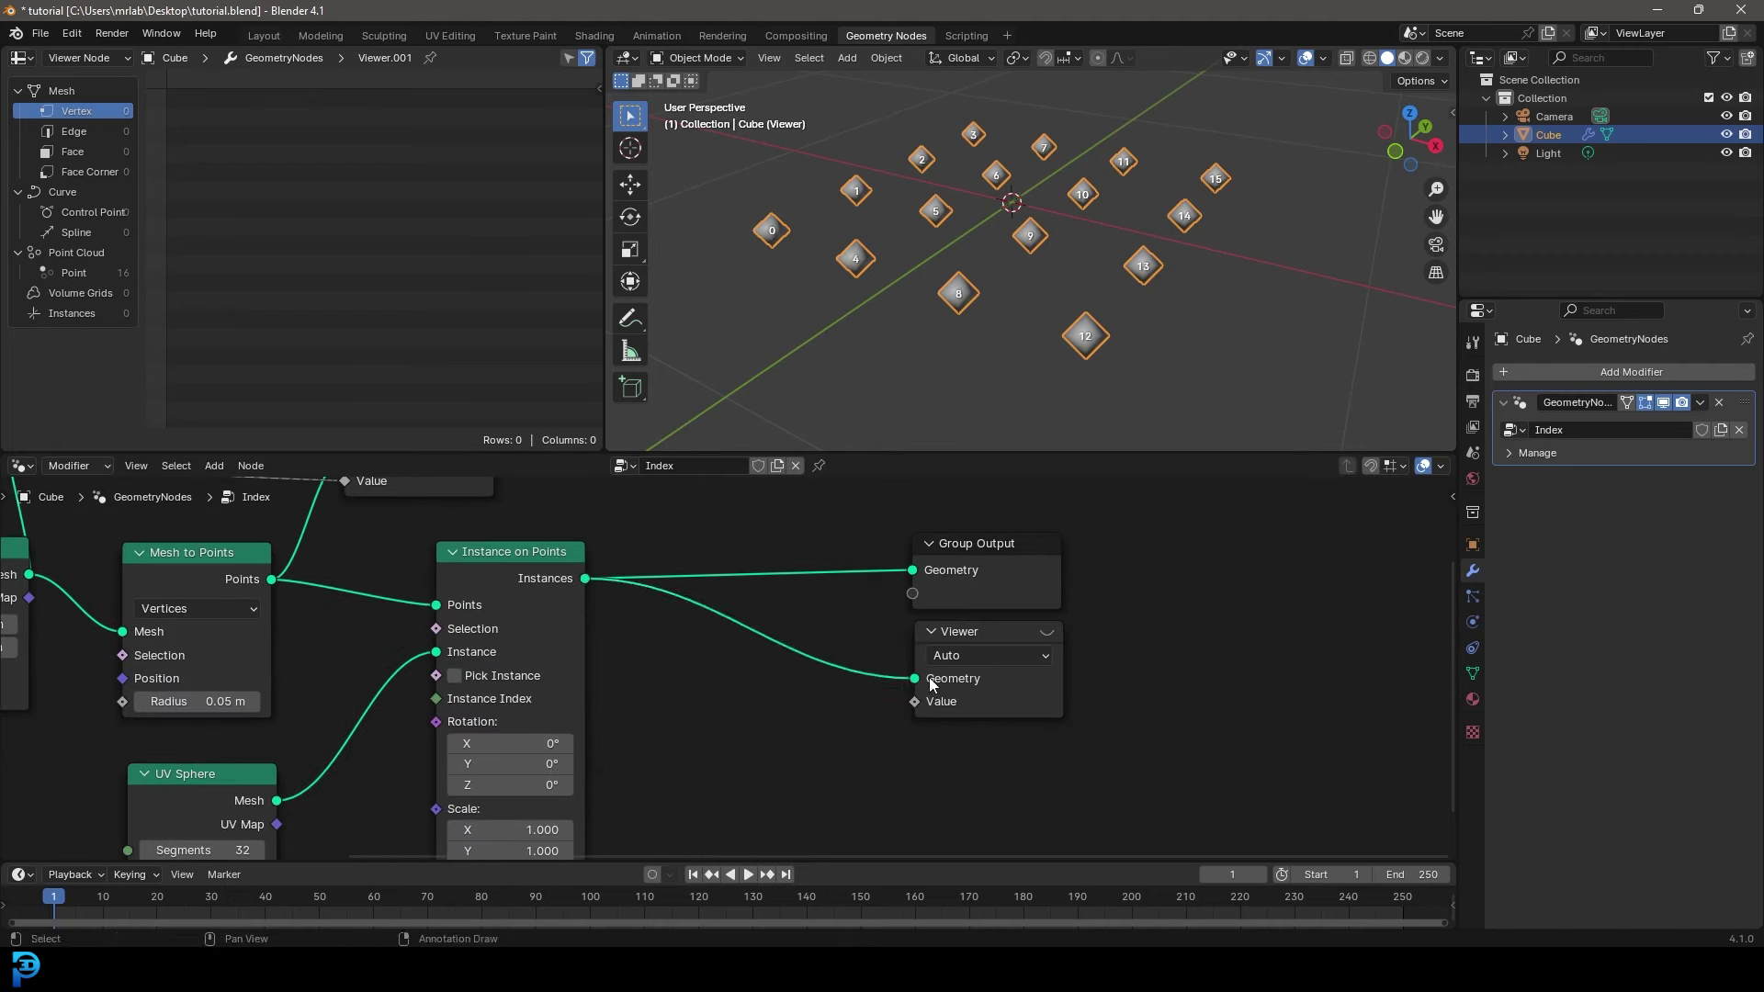
{"action": "left_click", "coordinate": [1047, 632]}
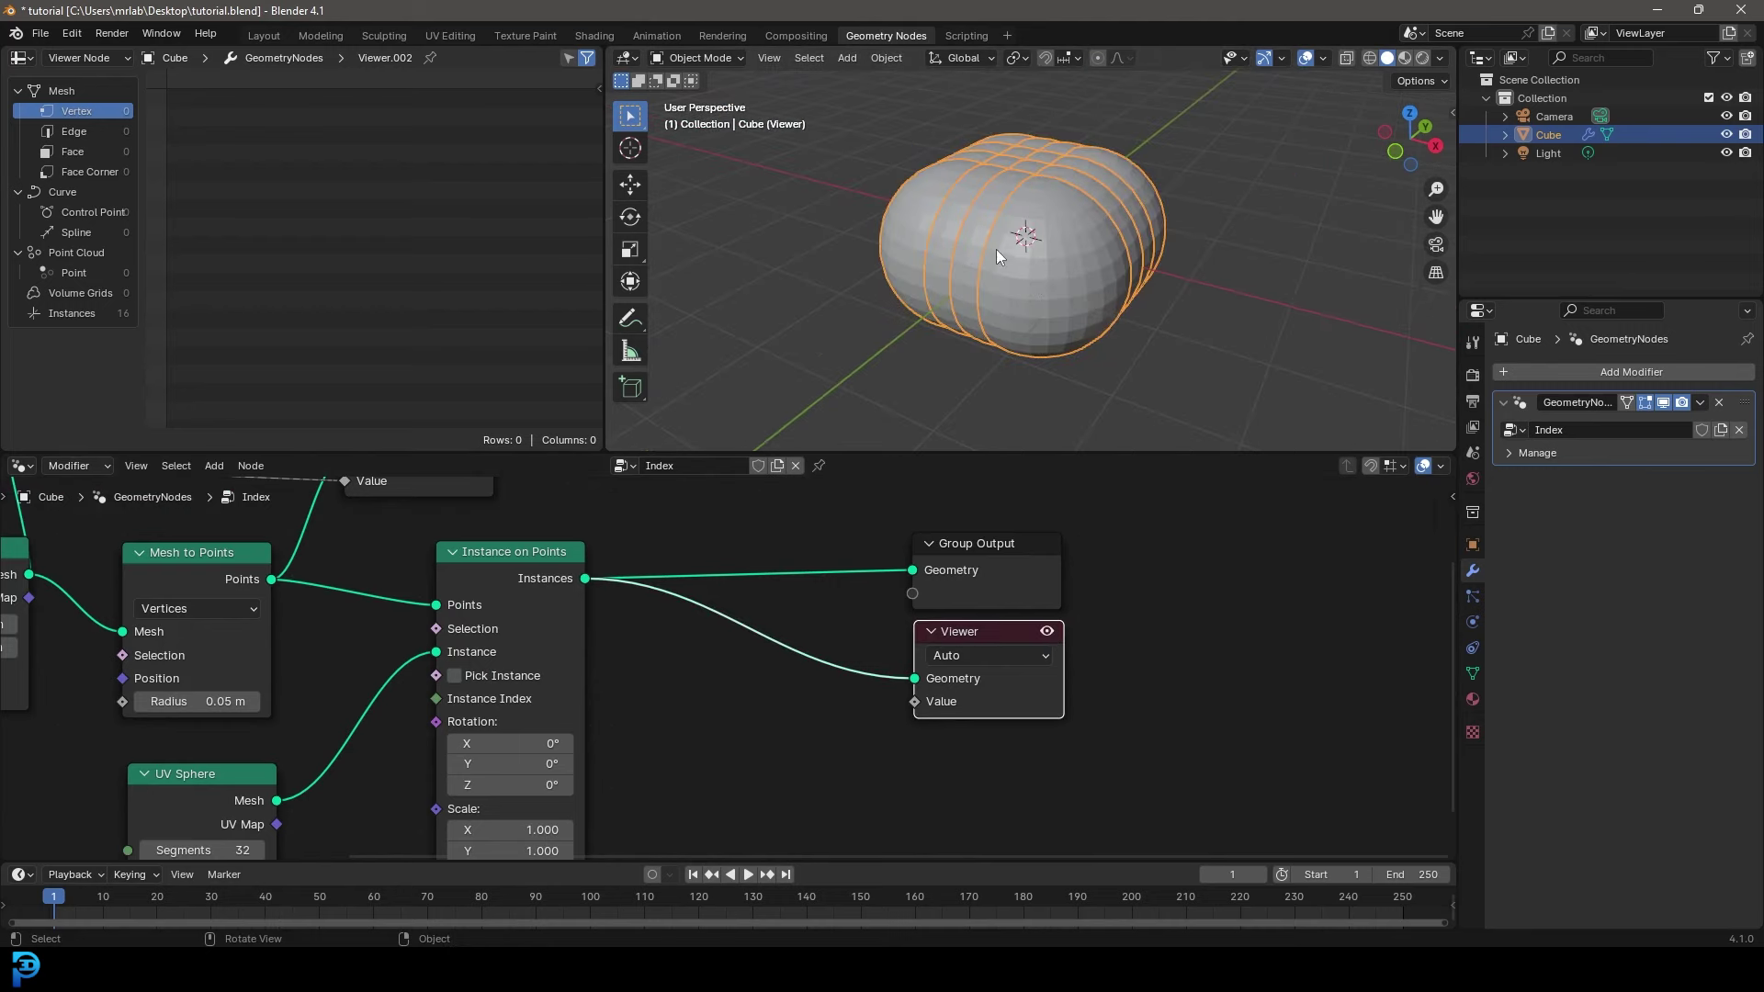
- Switch the viewport to wireframe shading and reduce the UV Sphere's radius to 0.14 m
{"action": "key", "text": "z"}
{"action": "left_click", "coordinate": [1044, 230]}
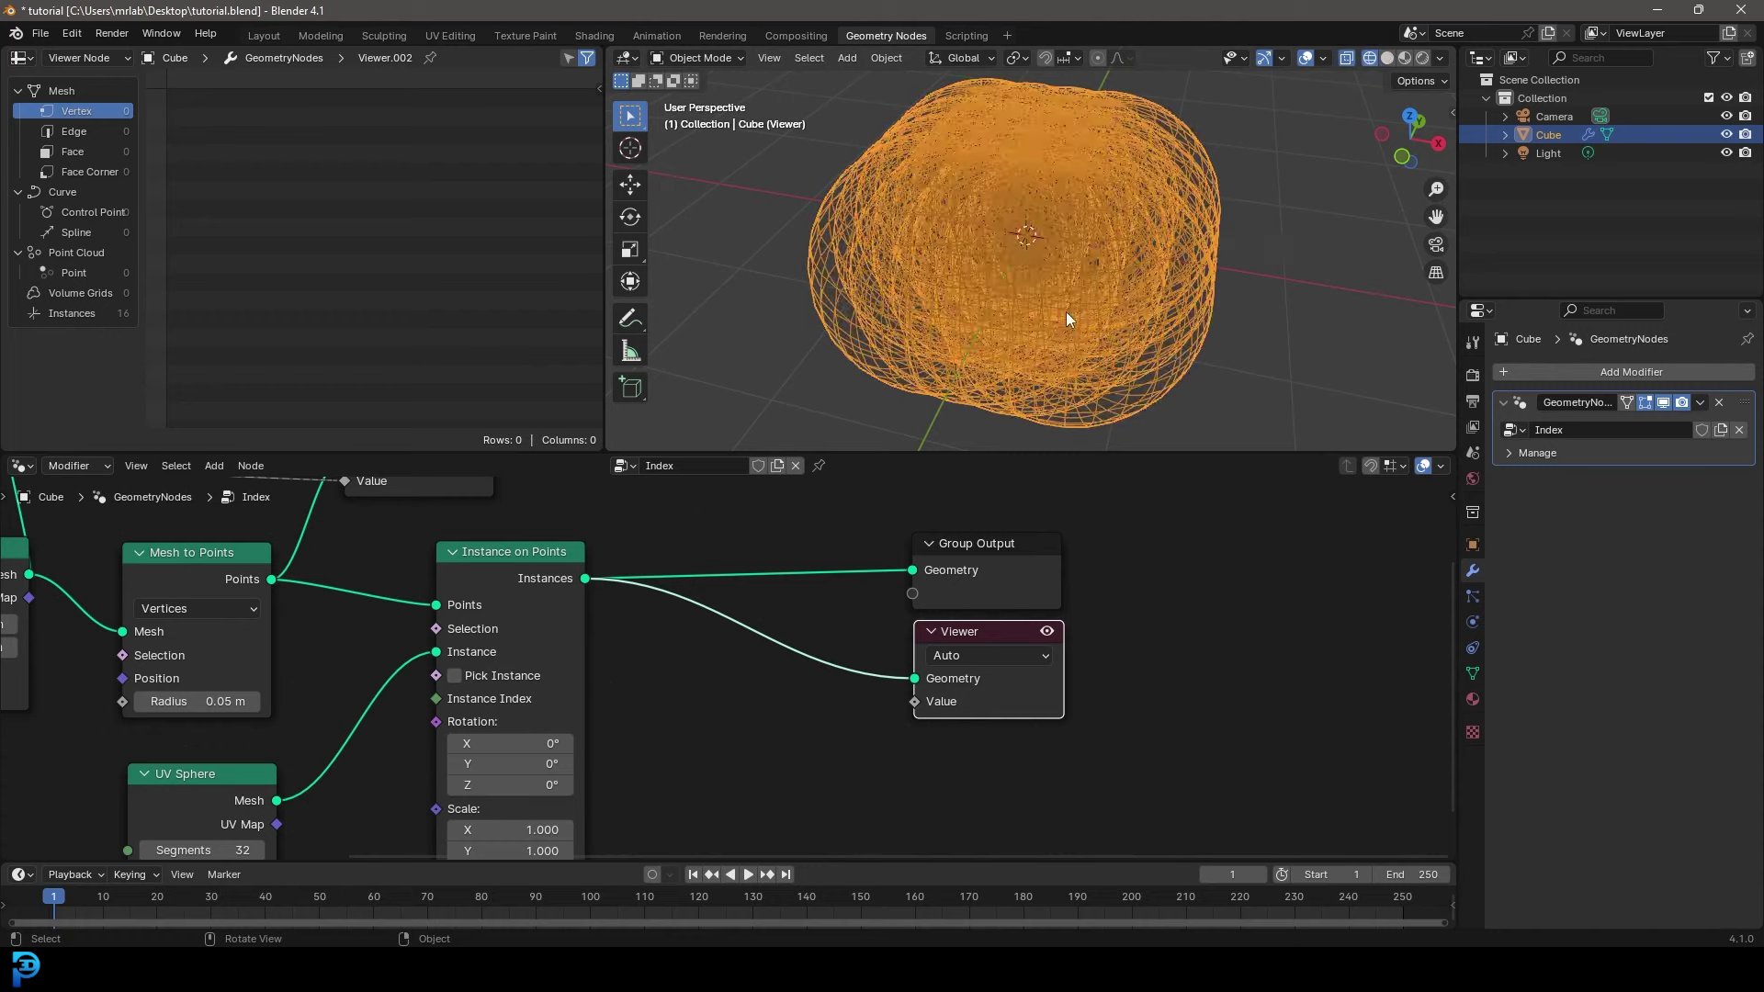
{"action": "middle_click_drag", "start_coordinate": [771, 663], "coordinate": [1116, 449]}
{"action": "scroll", "coordinate": [554, 694], "scroll_direction": "up", "scroll_amount": 3}
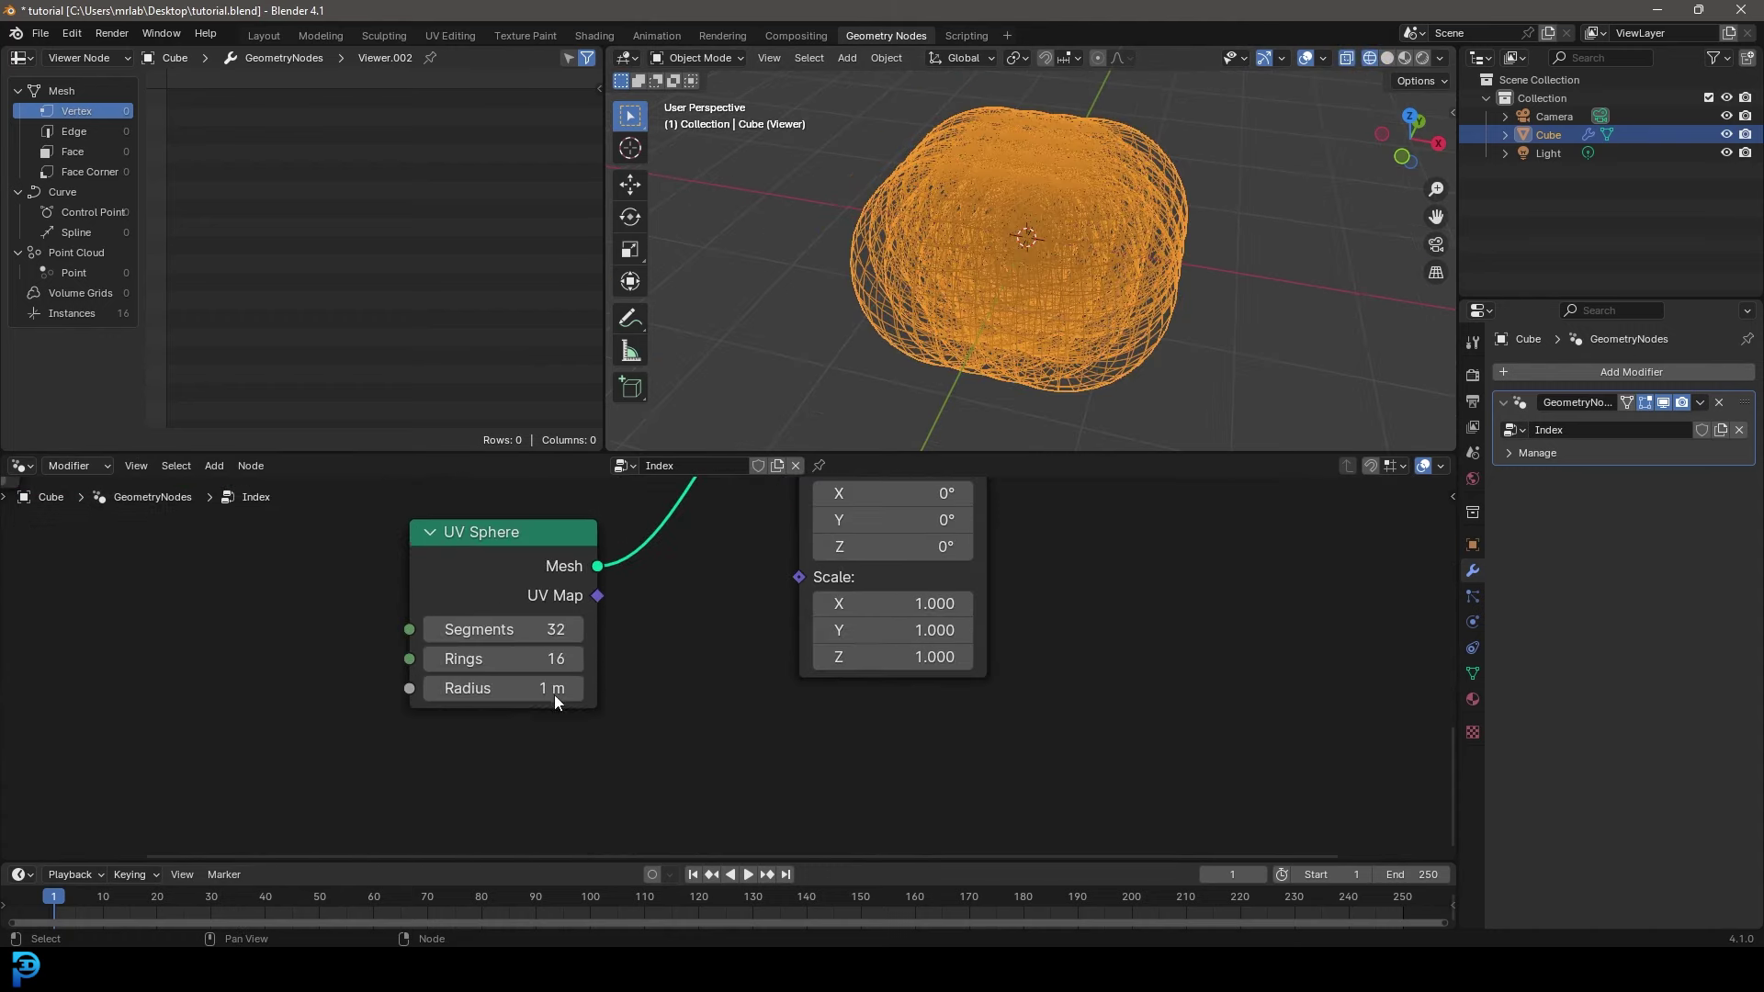
{"action": "middle_click_drag", "start_coordinate": [395, 741], "coordinate": [657, 745]}
{"action": "scroll", "coordinate": [704, 698], "scroll_direction": "up", "scroll_amount": 1}
{"action": "left_click_drag", "start_coordinate": [795, 691], "coordinate": [714, 690]}
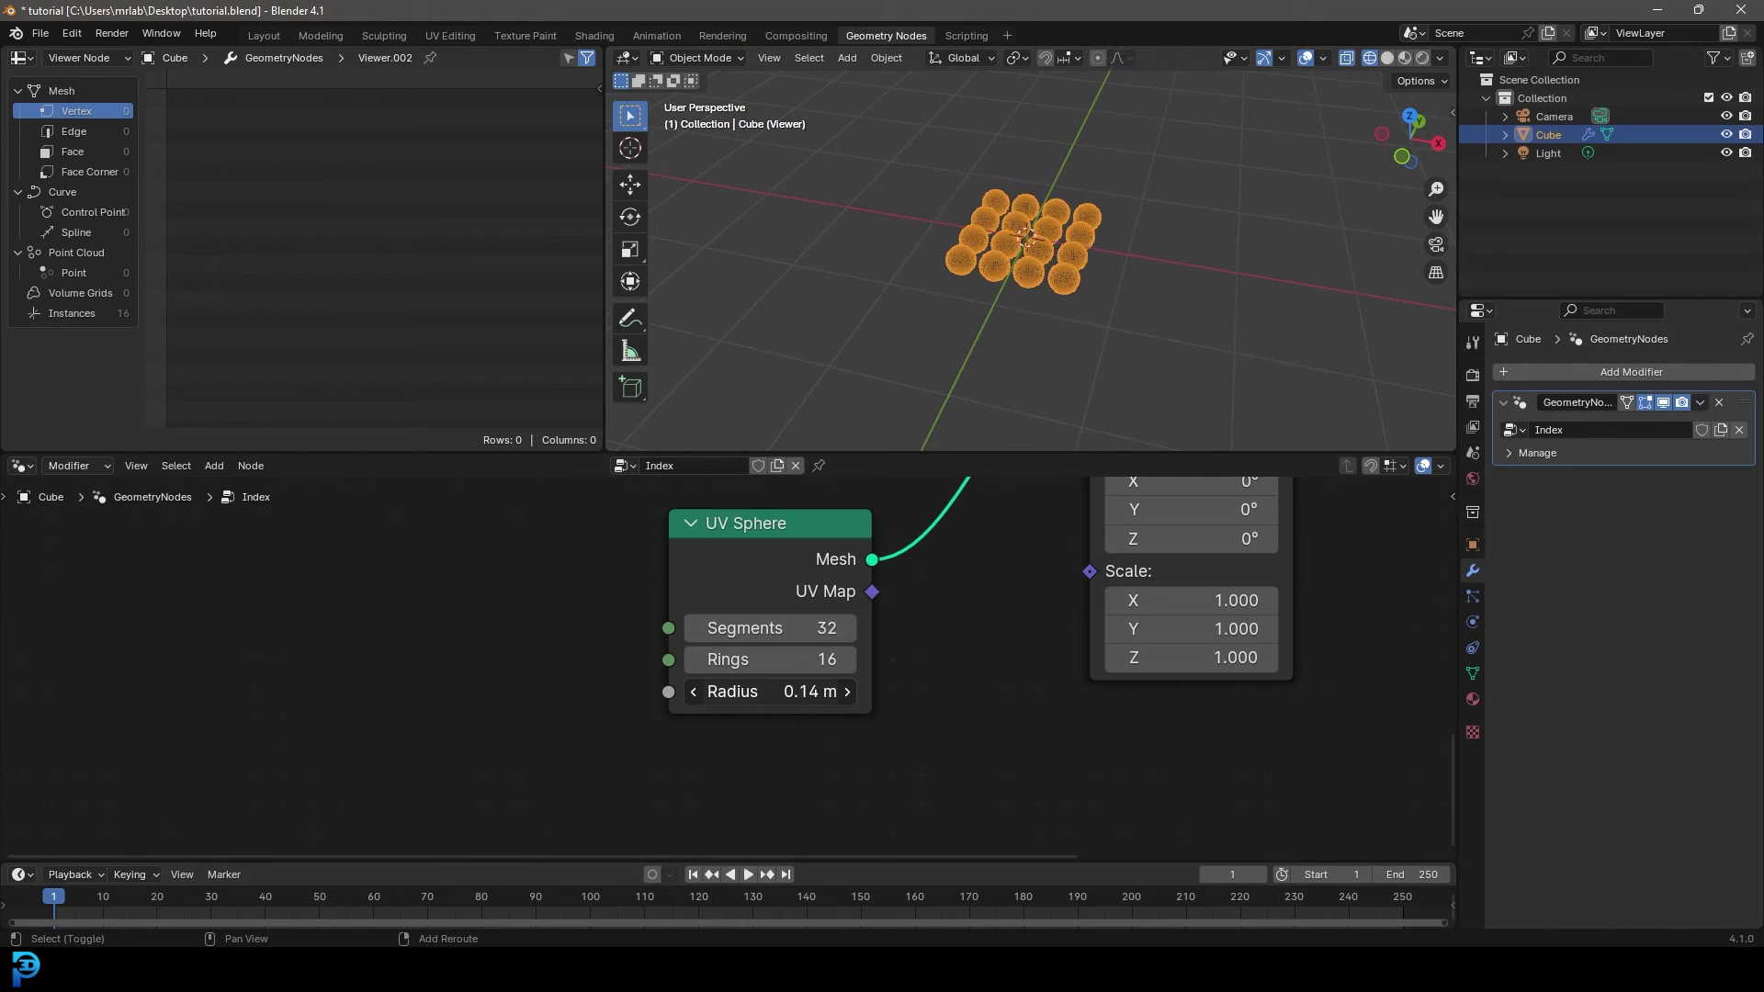
- Return the viewport to solid shading and set the UV Sphere's radius to 0.11 m
{"action": "key", "text": "shift+z"}
{"action": "scroll", "coordinate": [1094, 294], "scroll_direction": "up", "scroll_amount": 5}
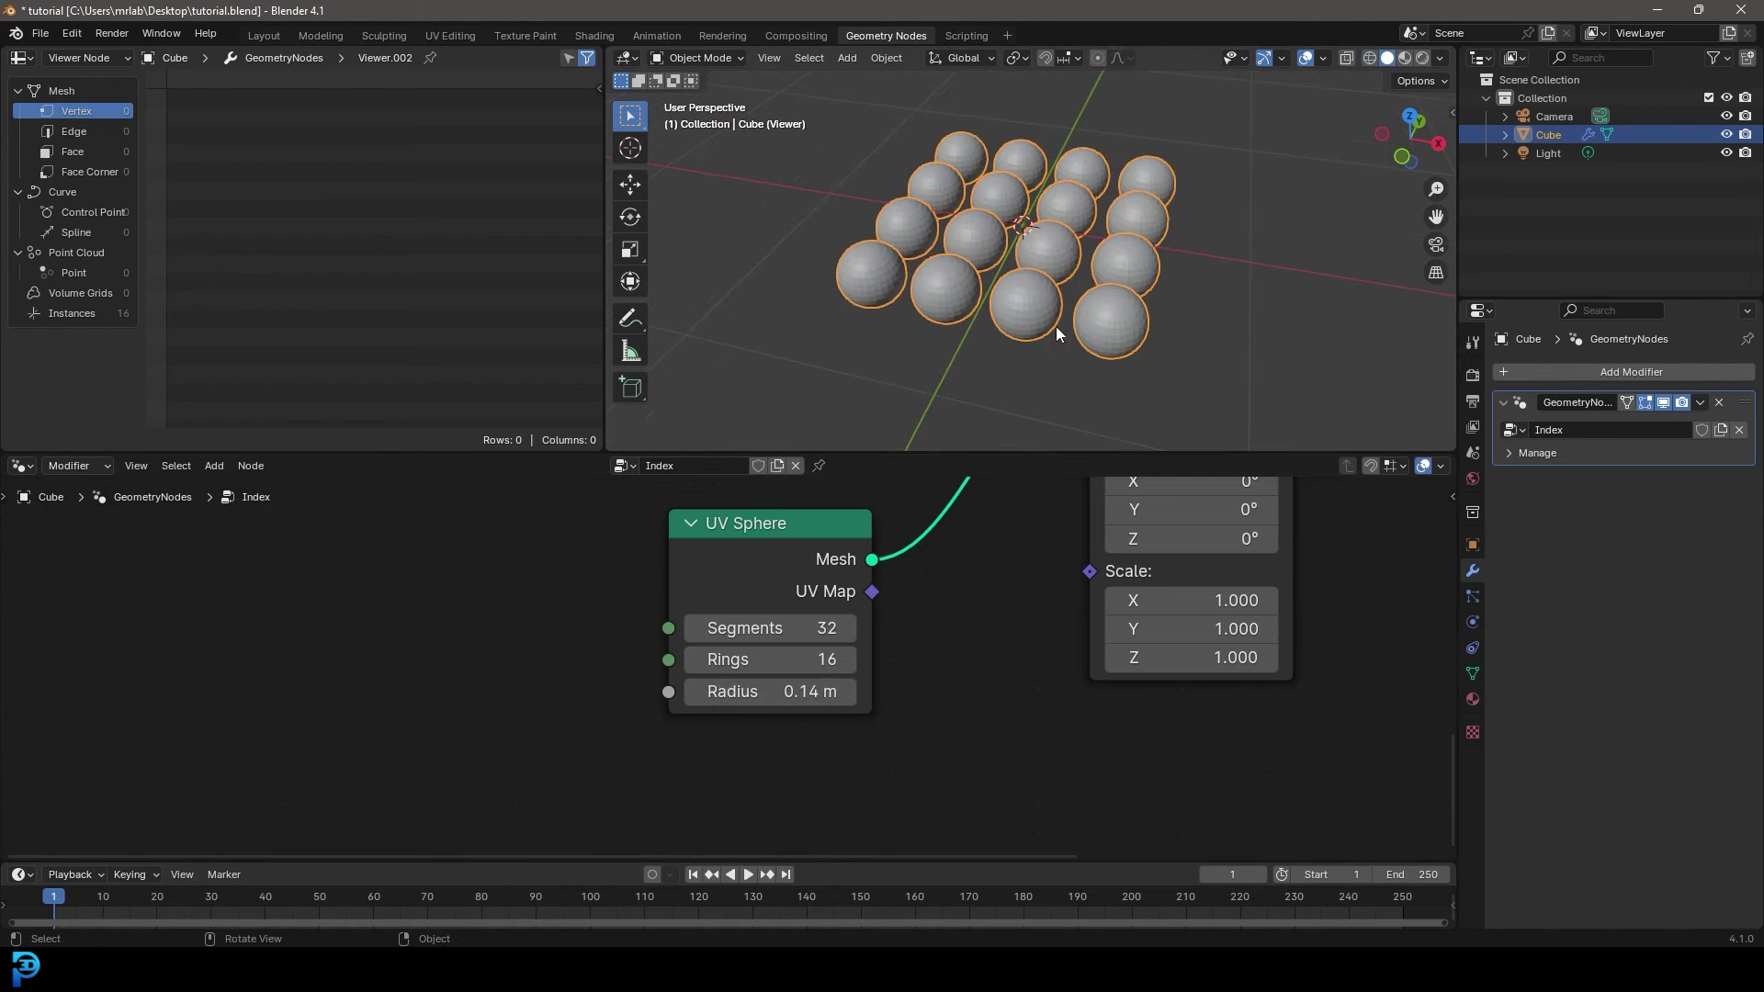
{"action": "left_click_drag", "start_coordinate": [808, 690], "coordinate": [797, 691]}
- Activate the Viewer attached to the Grid and move that node slightly right, clear of the Grid
{"action": "scroll", "coordinate": [985, 647], "scroll_direction": "down", "scroll_amount": 5}
{"action": "middle_click_drag", "start_coordinate": [874, 644], "coordinate": [865, 767]}
{"action": "scroll", "coordinate": [636, 601], "scroll_direction": "up", "scroll_amount": 1}
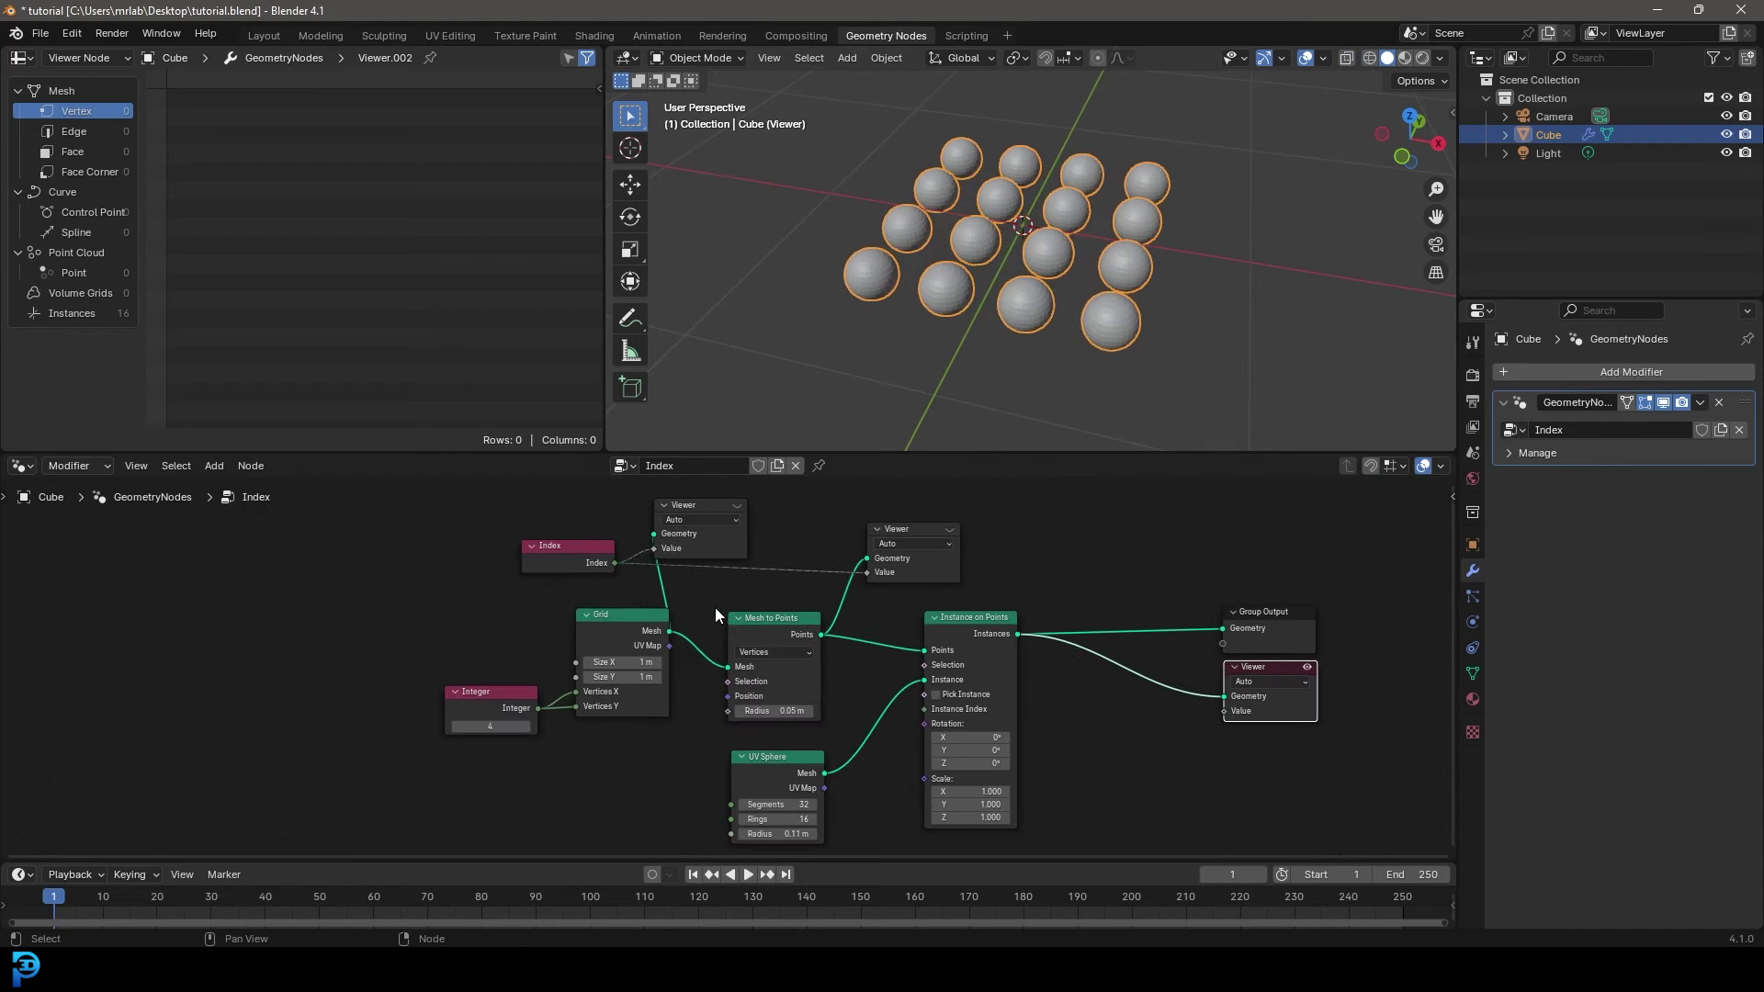
{"action": "scroll", "coordinate": [715, 604], "scroll_direction": "up", "scroll_amount": 2}
{"action": "left_click", "coordinate": [762, 595]}
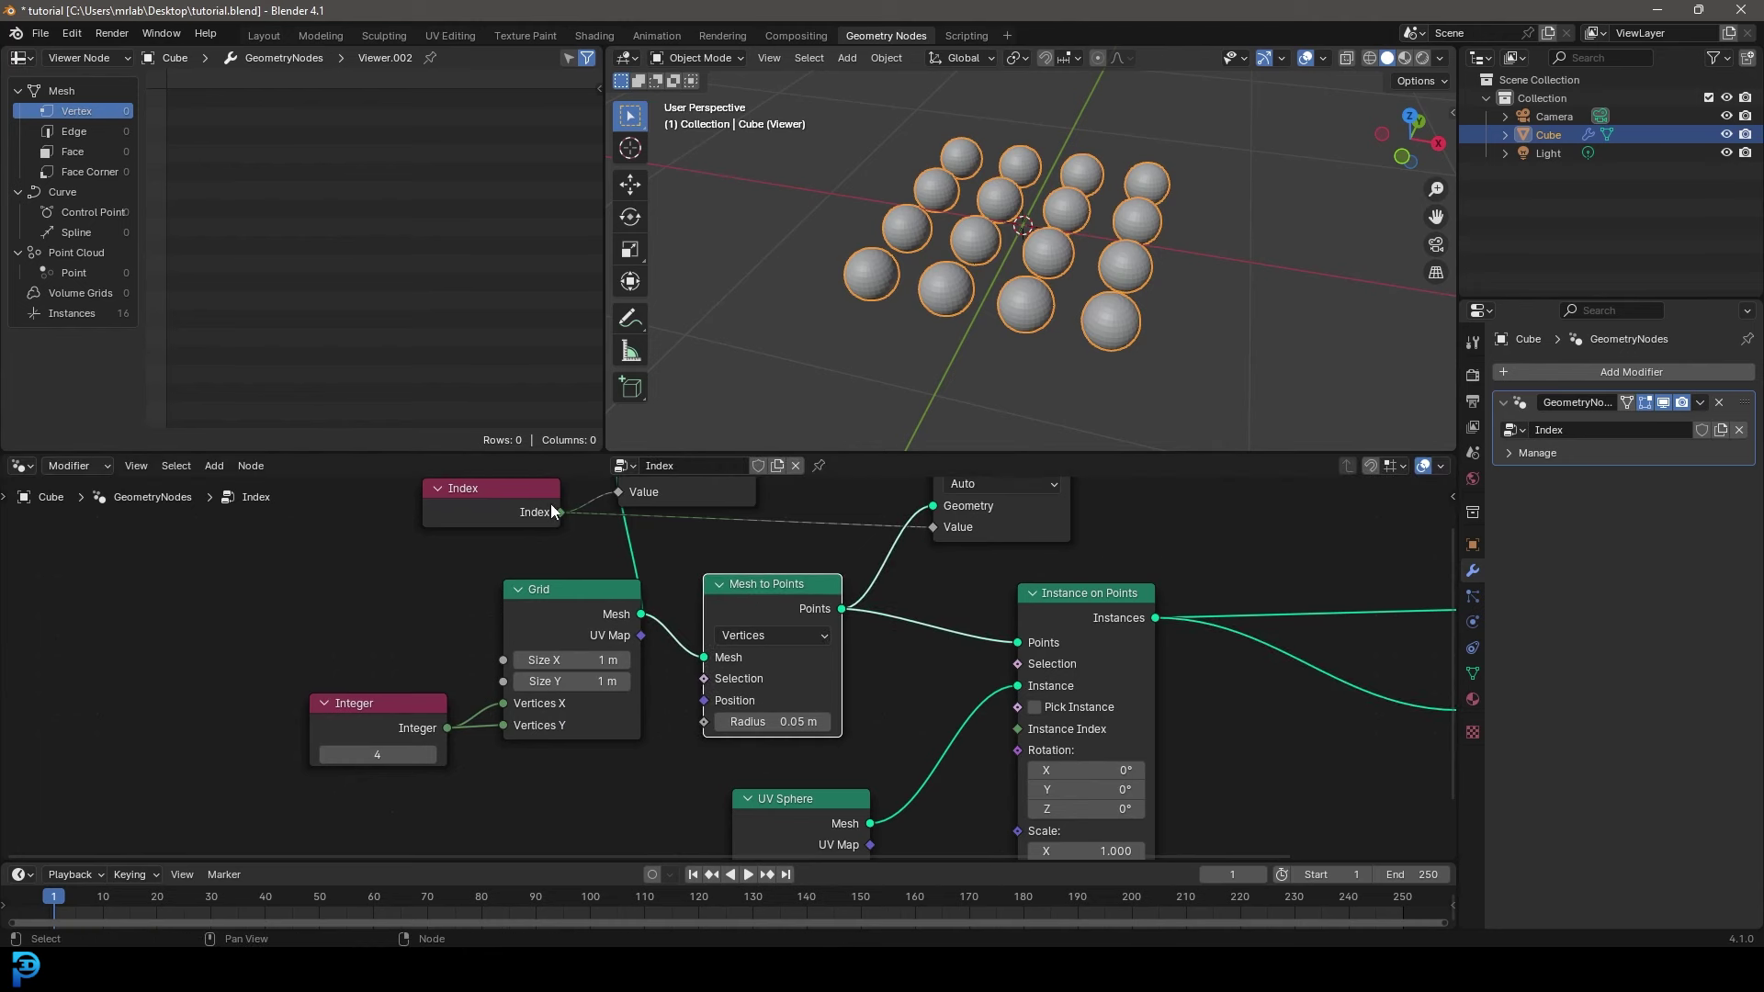
{"action": "scroll", "coordinate": [669, 538], "scroll_direction": "down", "scroll_amount": 1}
{"action": "left_click", "coordinate": [780, 565]}
{"action": "scroll", "coordinate": [1050, 246], "scroll_direction": "up", "scroll_amount": 3}
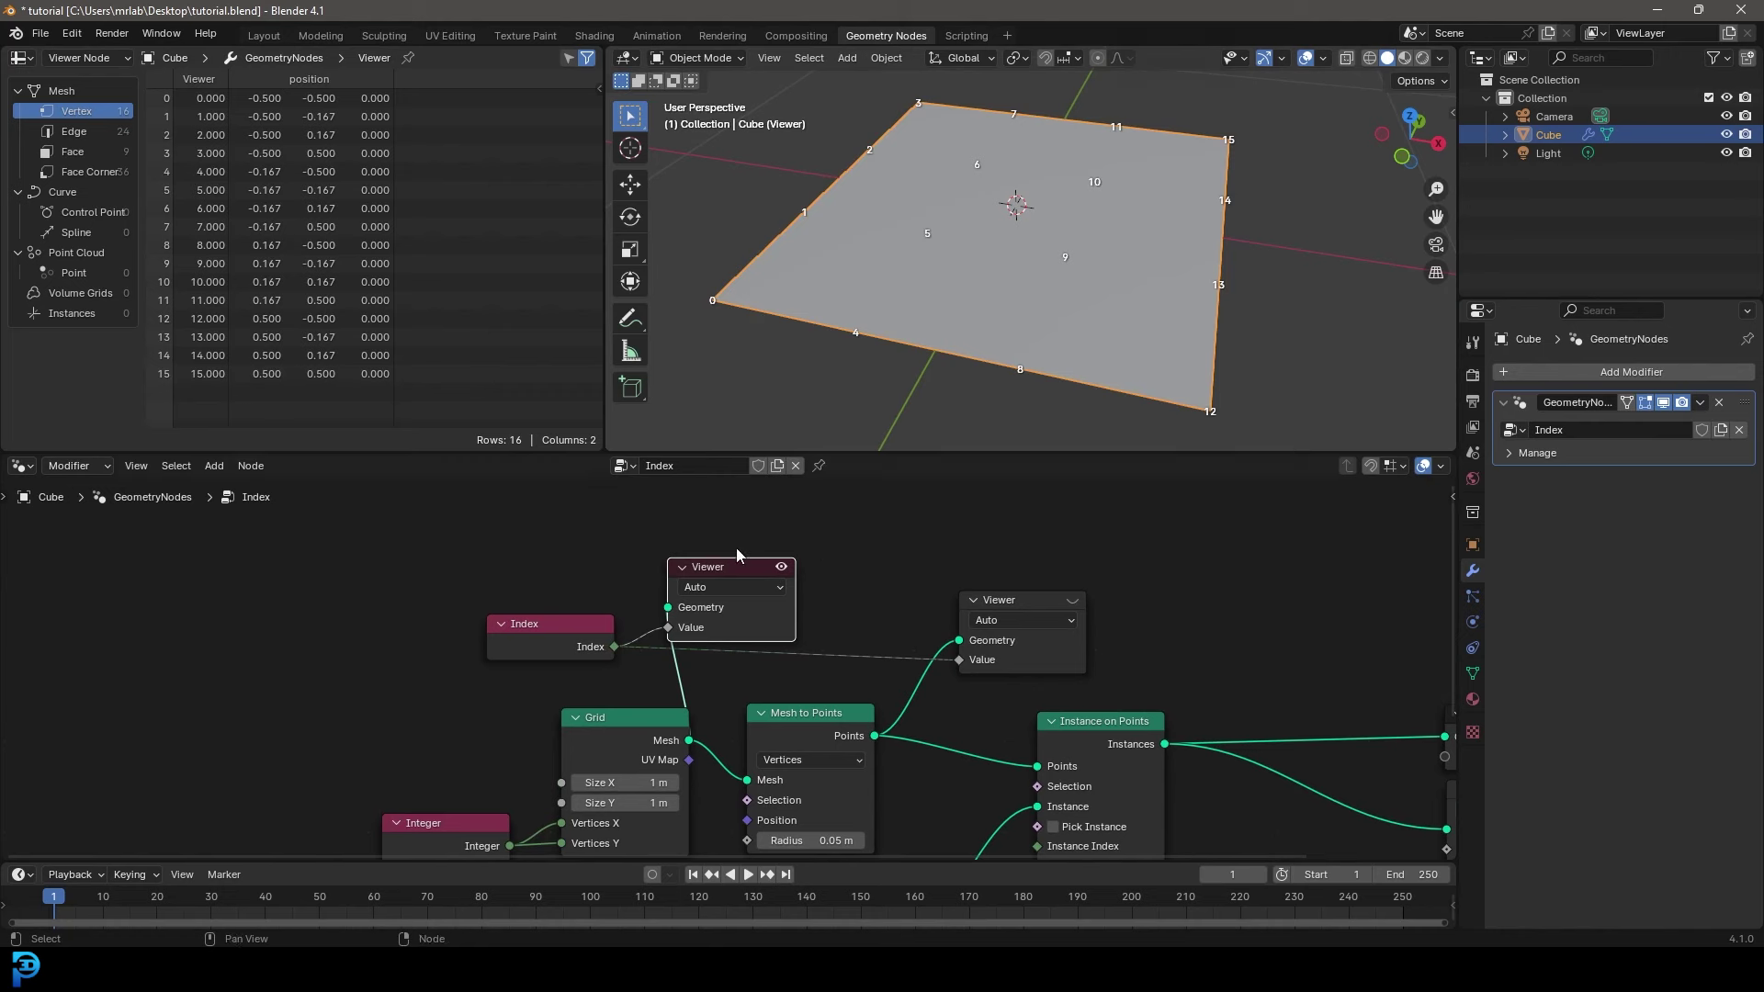
{"action": "left_click_drag", "start_coordinate": [727, 575], "coordinate": [792, 568]}
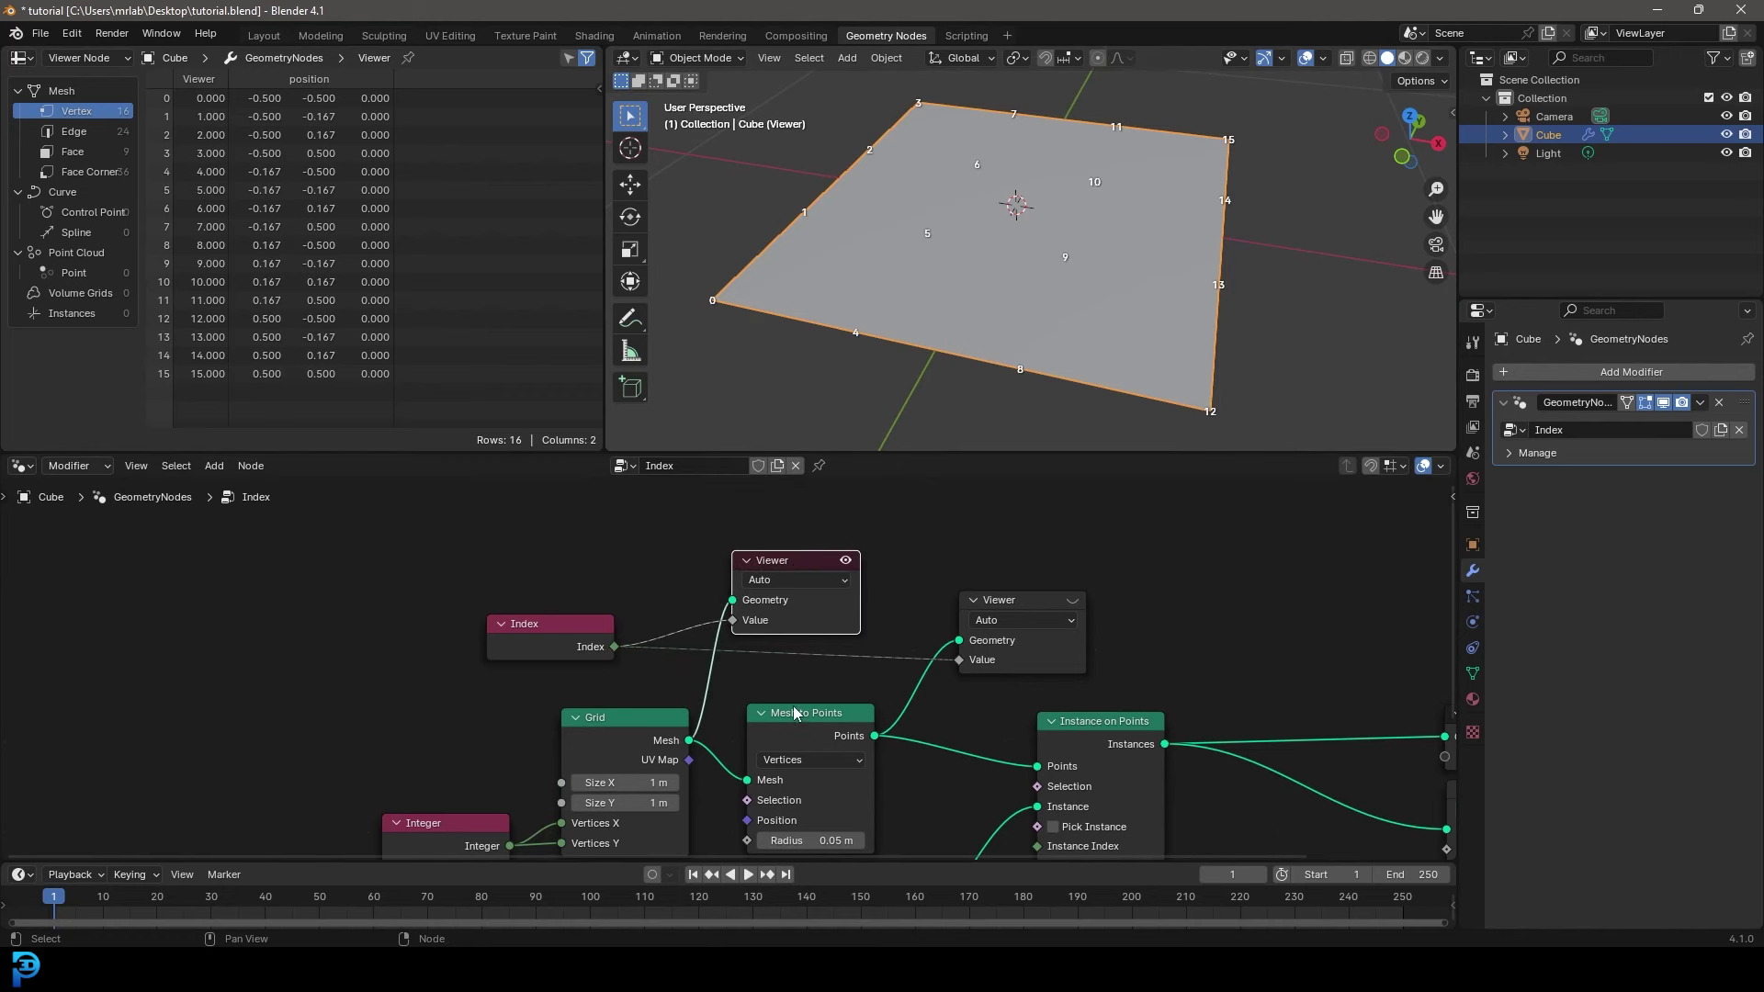
- Activate the Viewer attached to Mesh to Points and shift the Instance on Points node slightly right
{"action": "left_click", "coordinate": [1073, 601]}
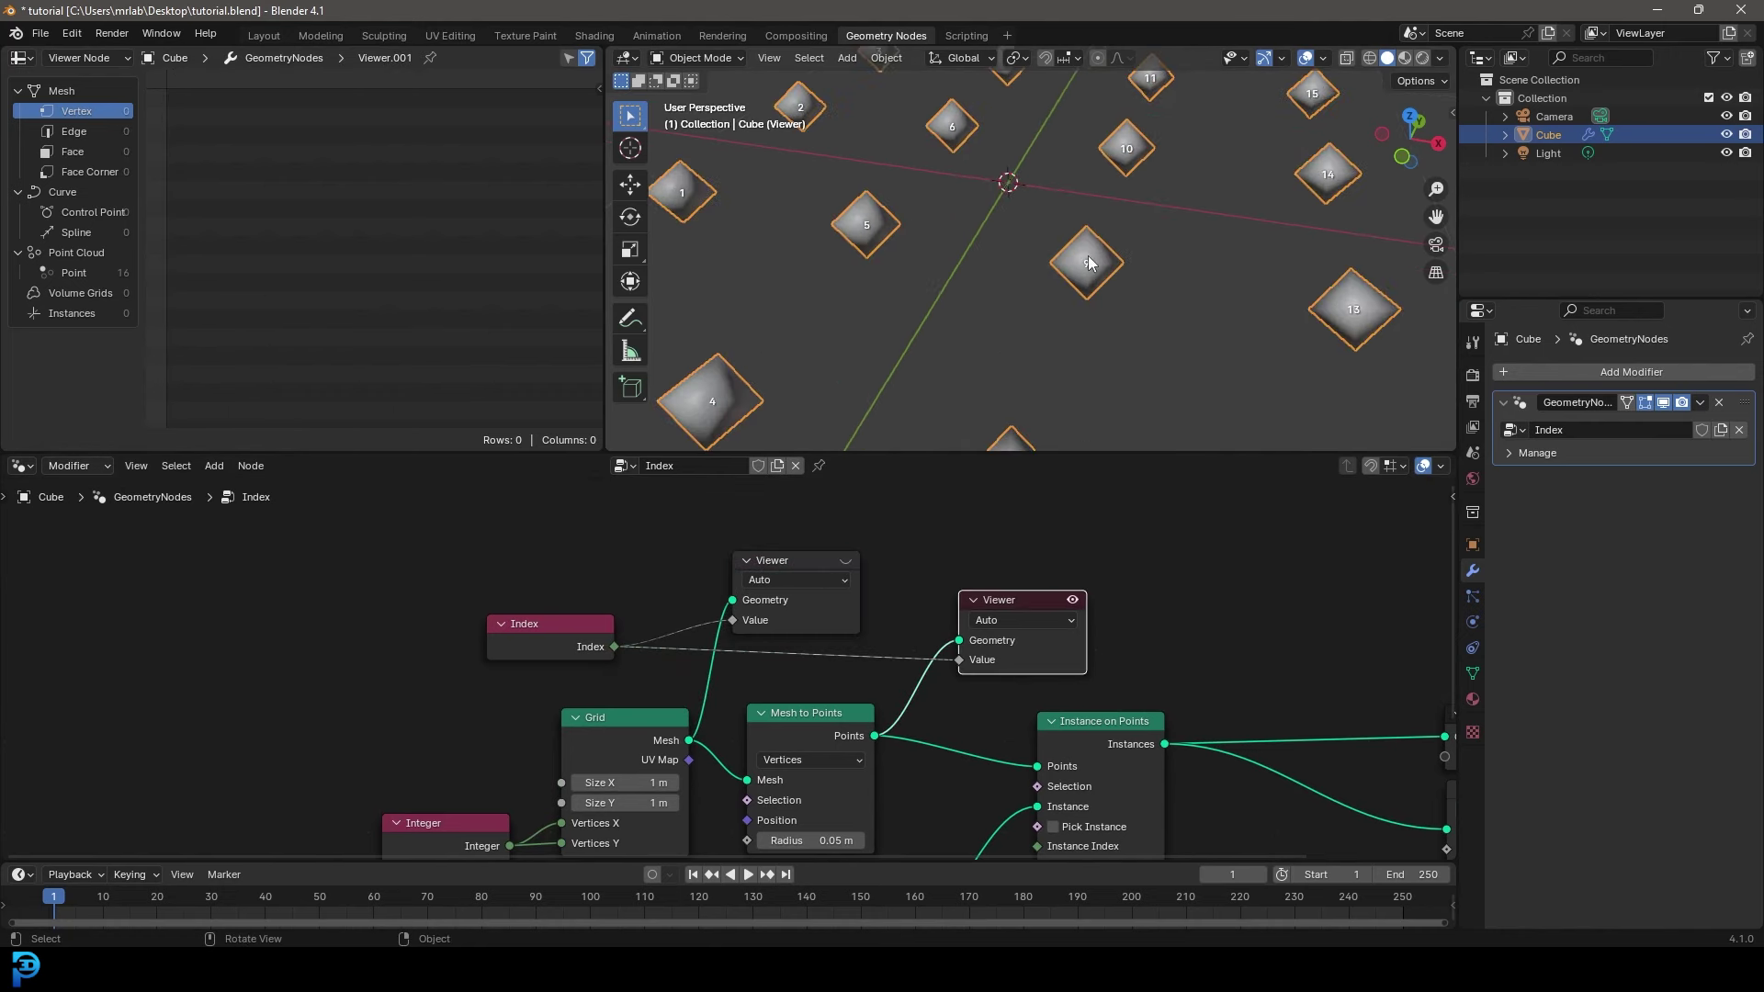
{"action": "middle_click_drag", "start_coordinate": [1104, 758], "coordinate": [950, 550]}
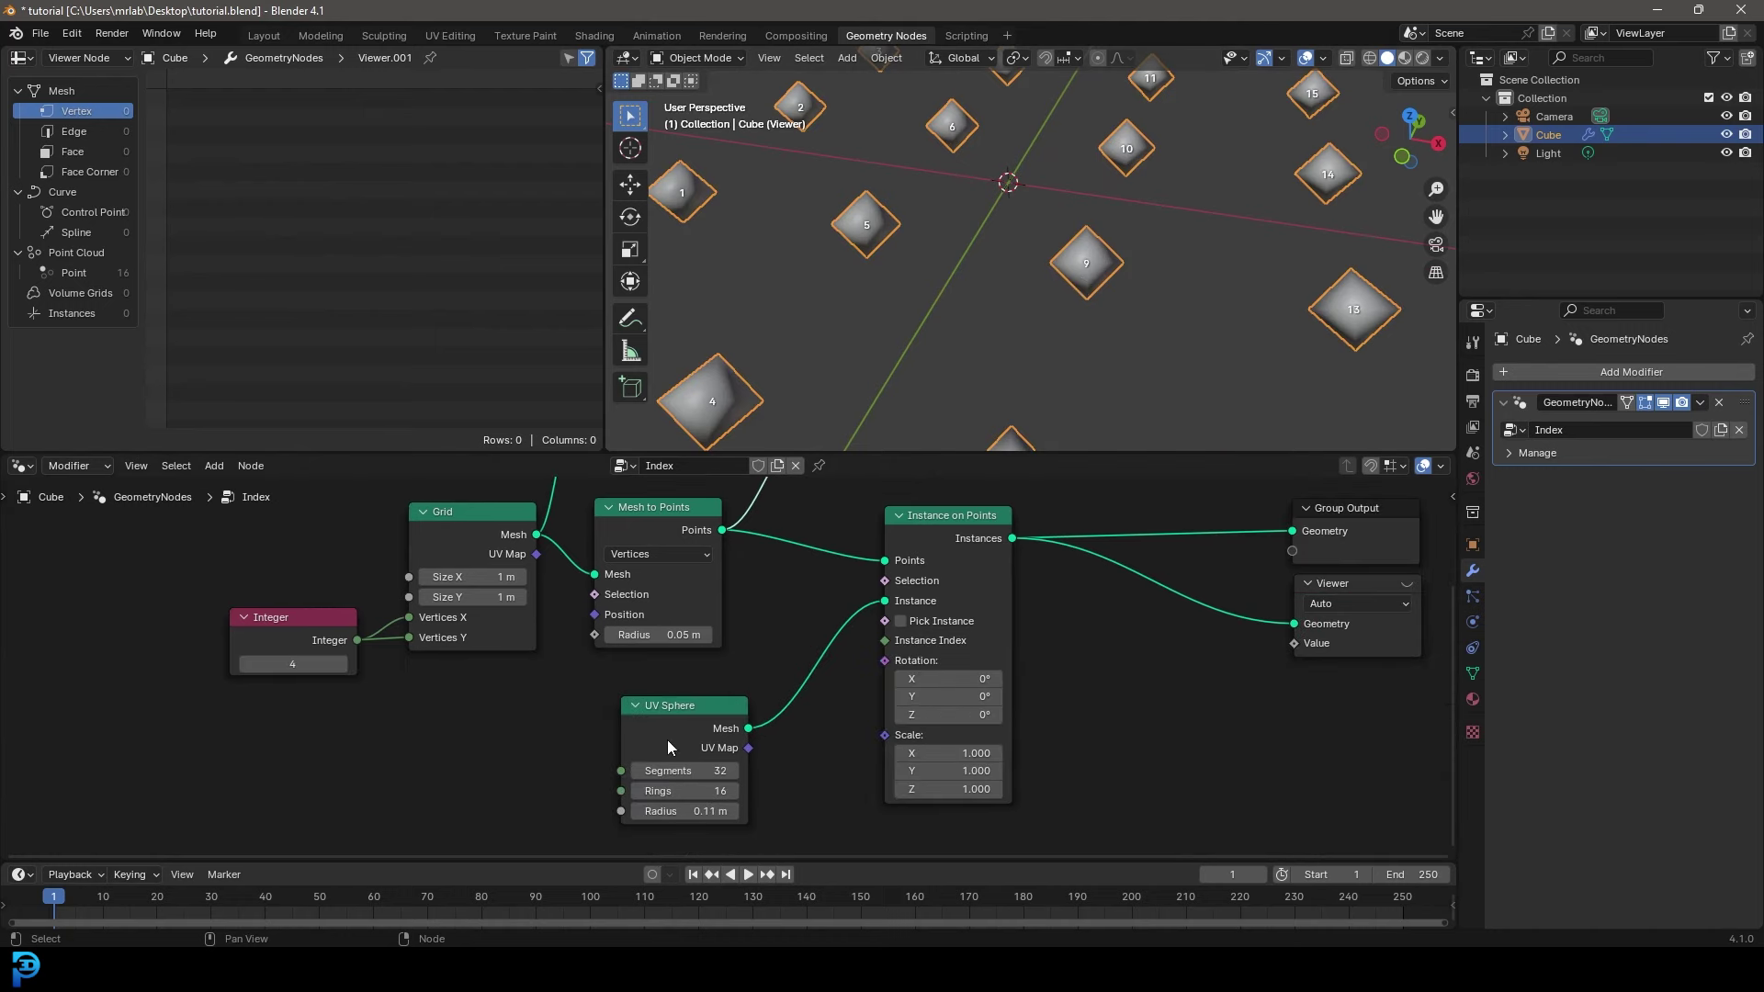
{"action": "left_click_drag", "start_coordinate": [940, 512], "coordinate": [960, 514]}
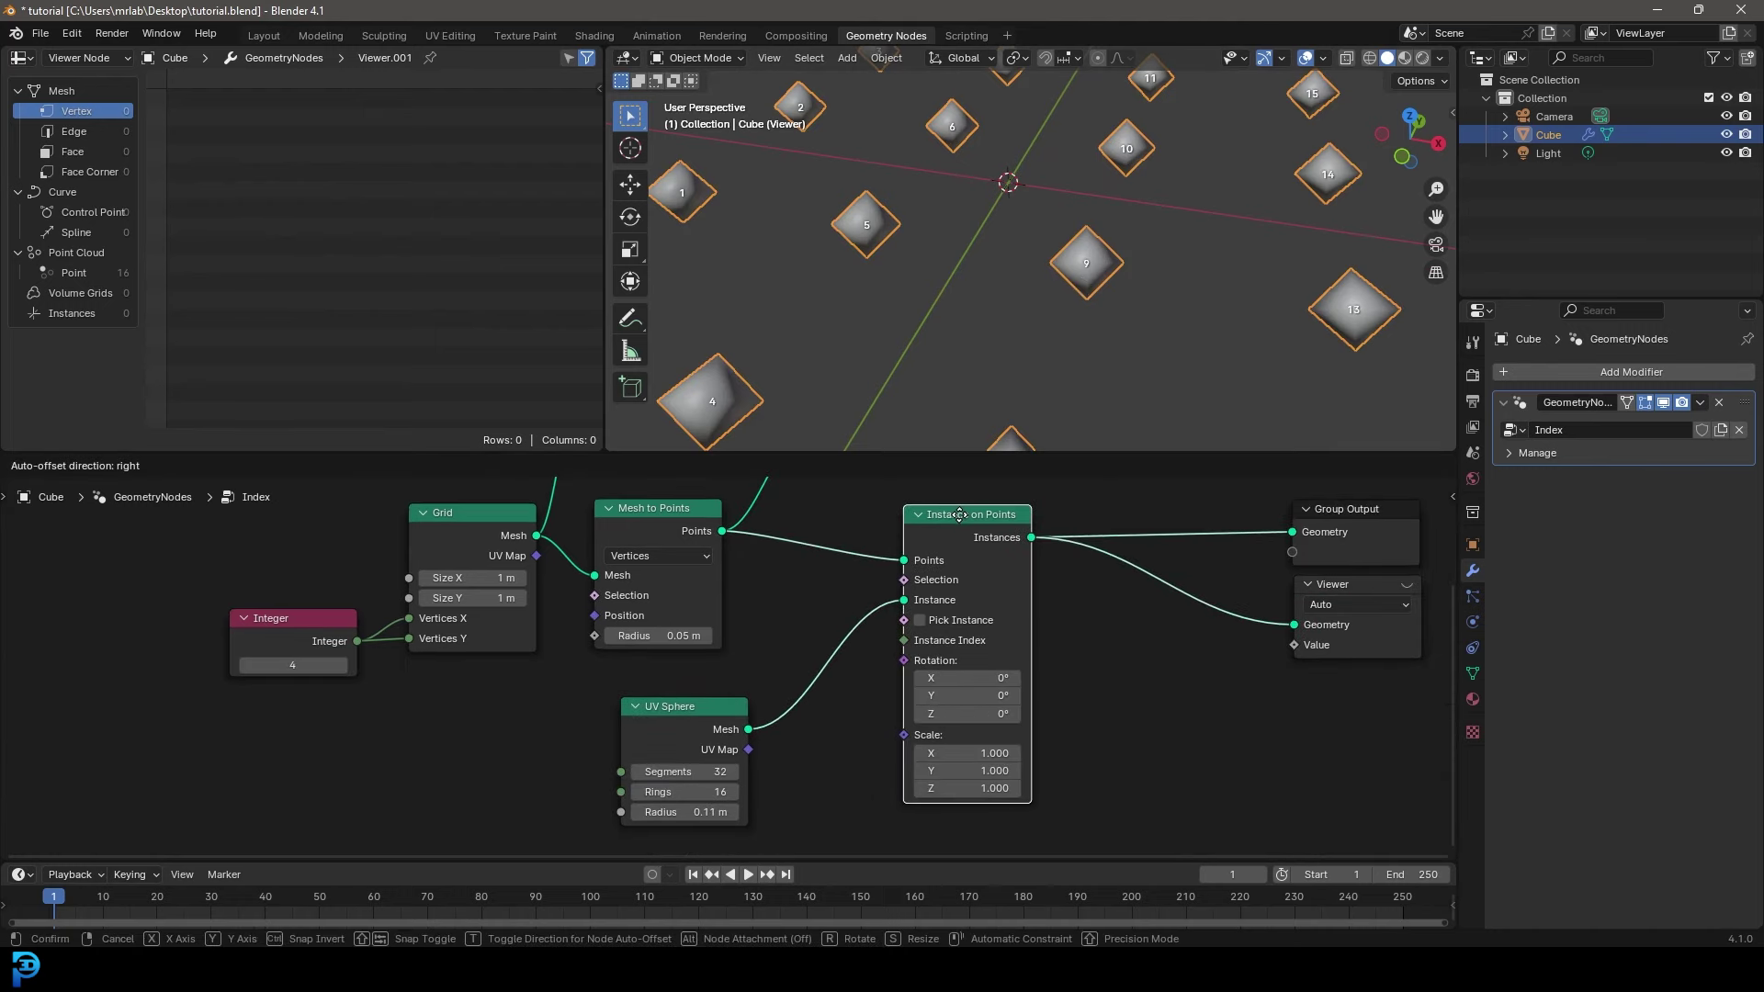
{"action": "left_click", "coordinate": [960, 514]}
- Activate the Viewer beneath Group Output to display the sphere instances
{"action": "middle_click_drag", "start_coordinate": [960, 514], "coordinate": [654, 542]}
{"action": "left_click", "coordinate": [1103, 608]}
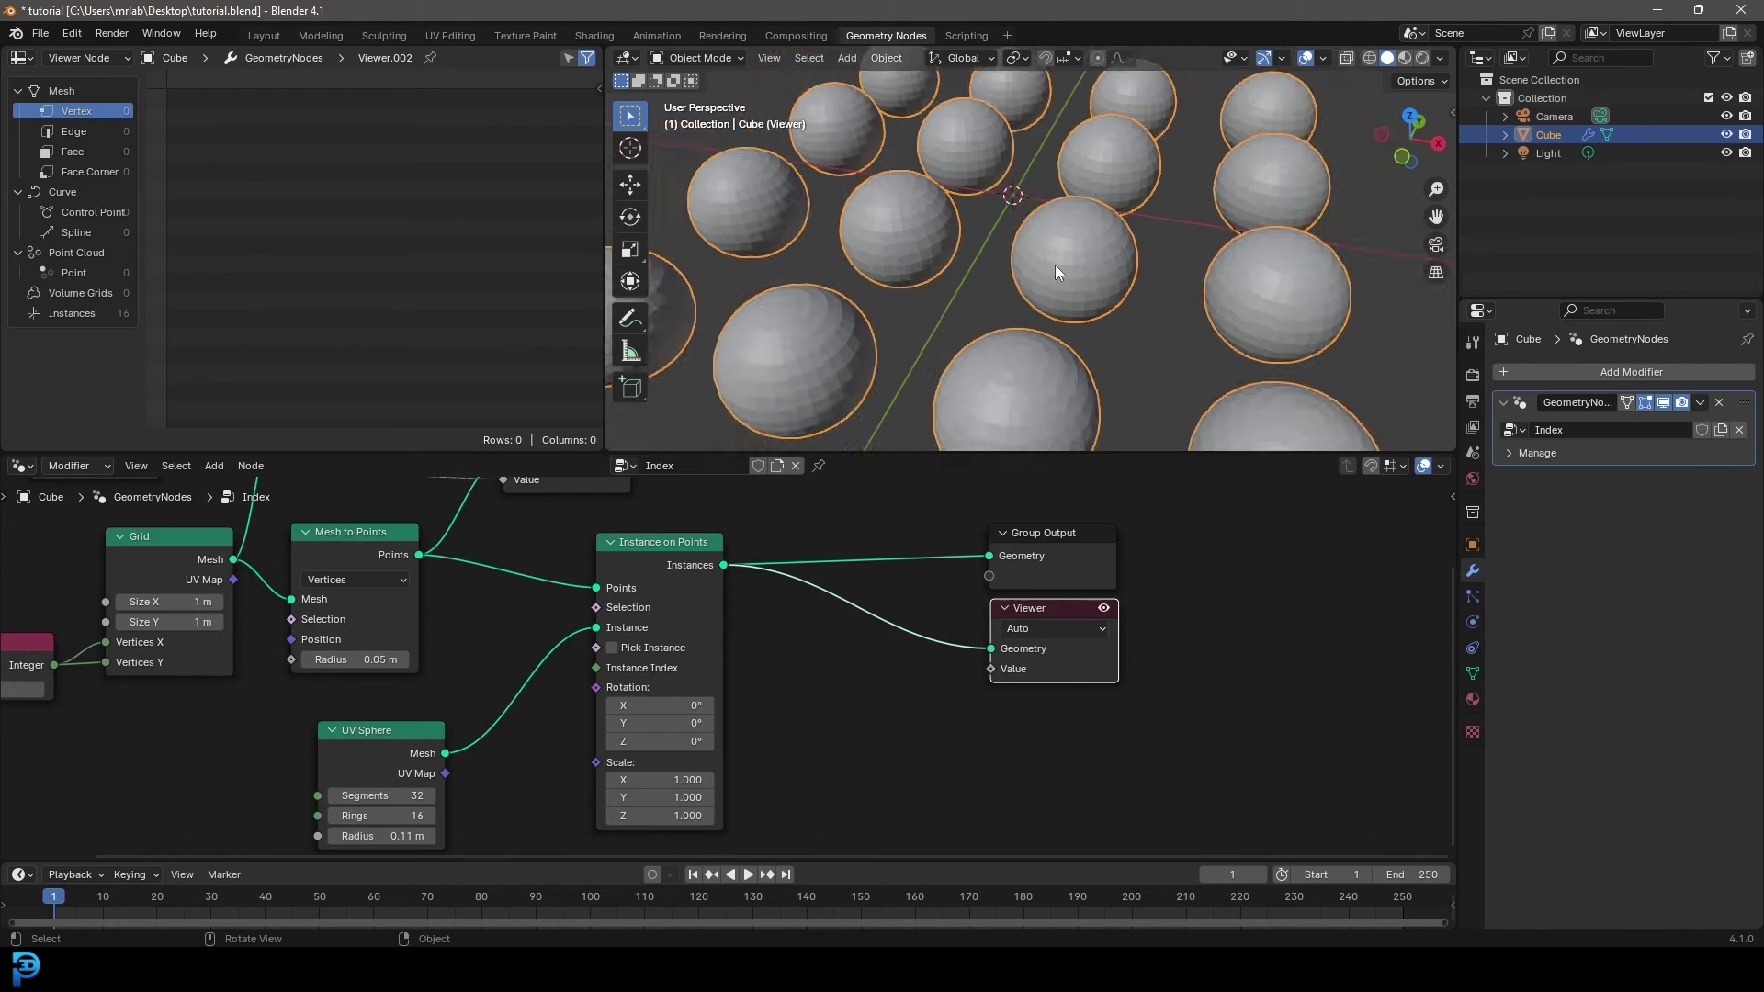
{"action": "scroll", "coordinate": [1055, 271], "scroll_direction": "down", "scroll_amount": 3}
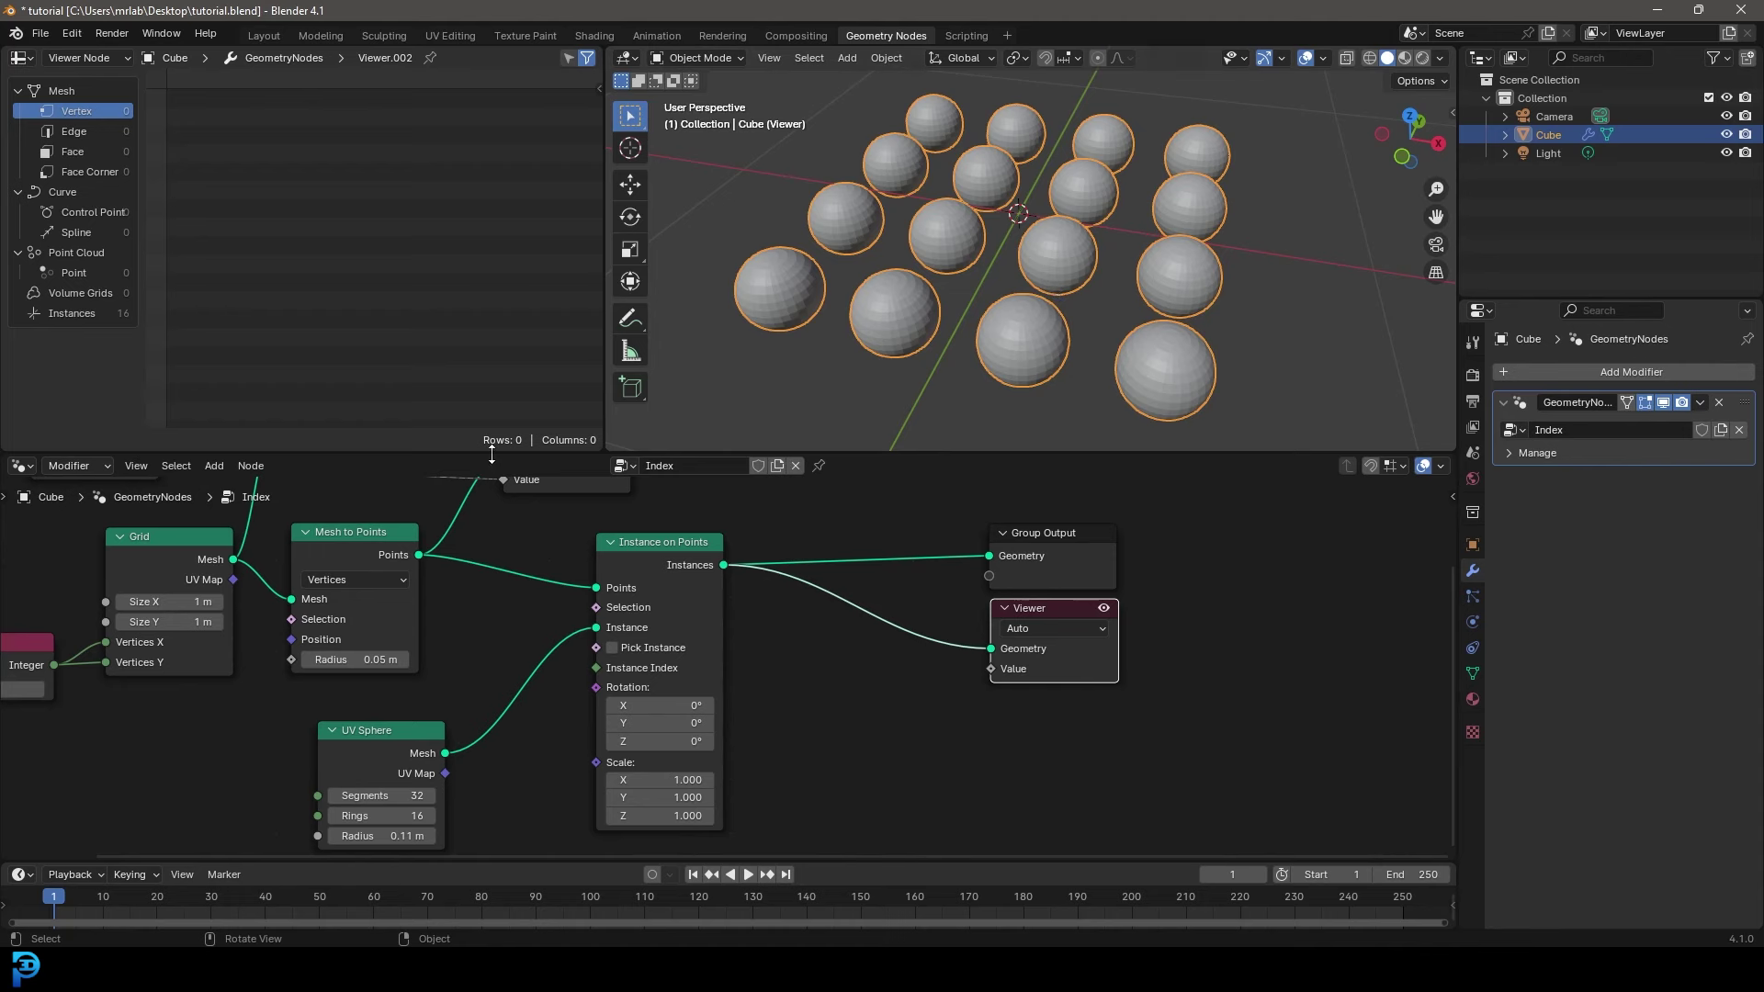
- Select Group Output and the Viewer beneath it and move them together far right of Instance on Points
{"action": "middle_click_drag", "start_coordinate": [1117, 712], "coordinate": [949, 753]}
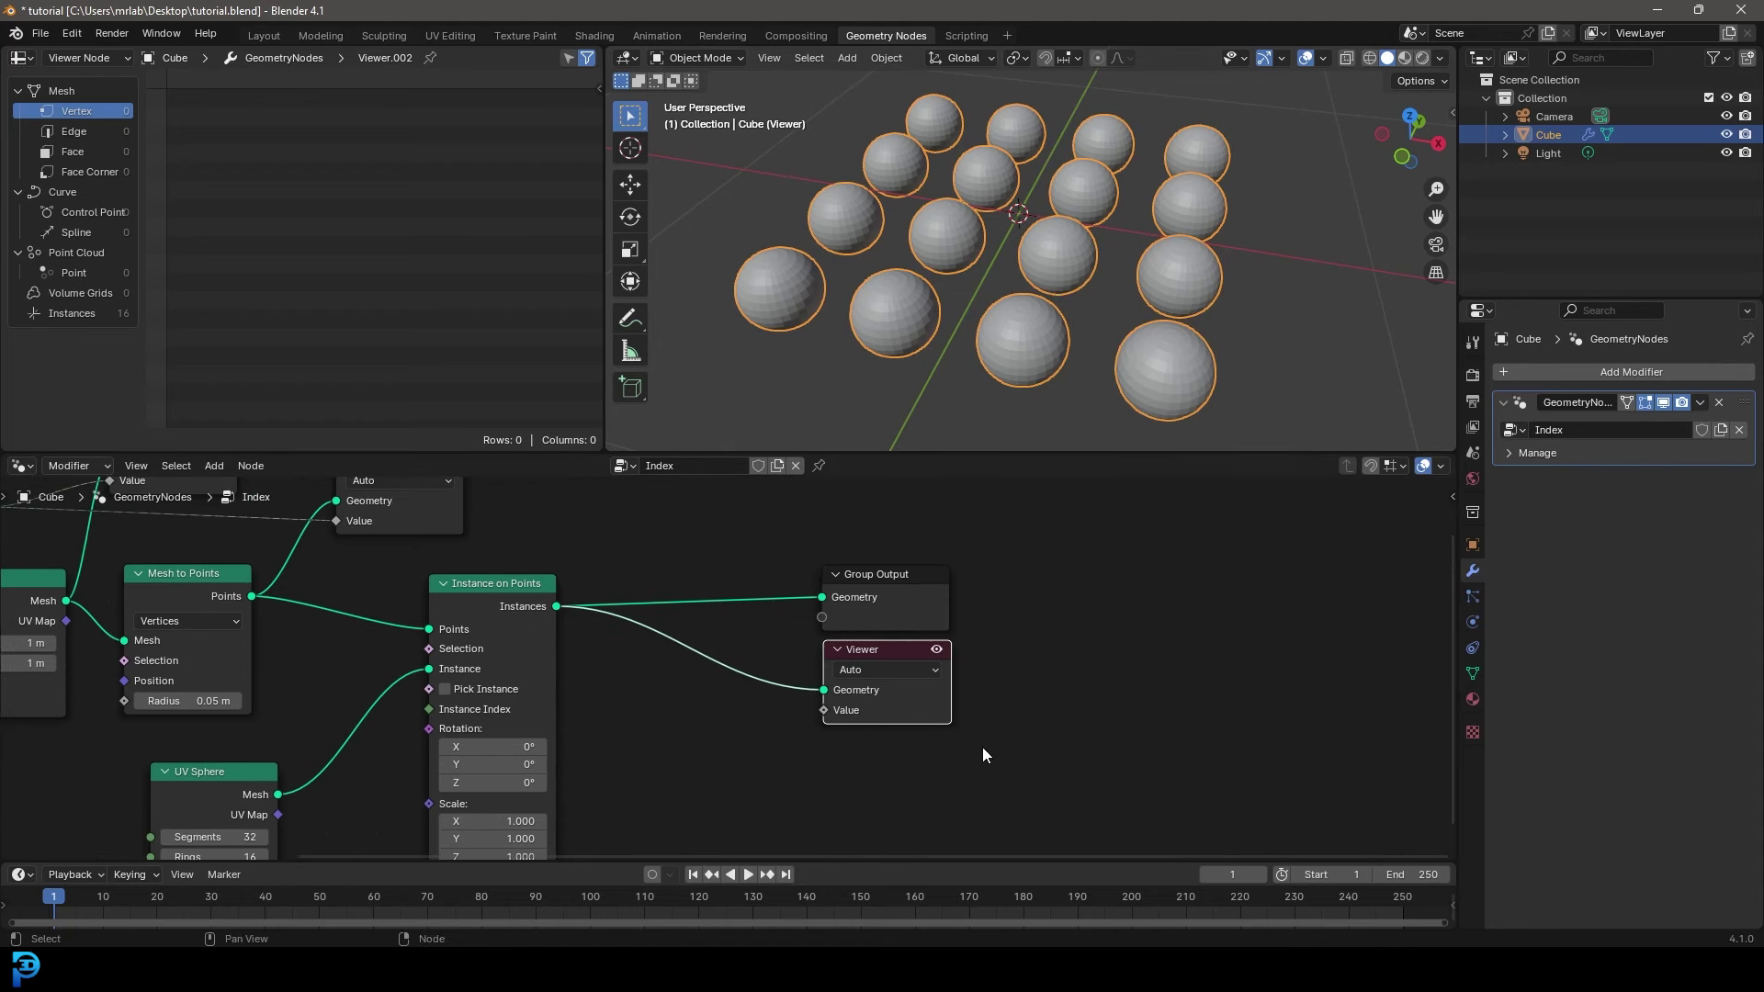
{"action": "left_click_drag", "start_coordinate": [1051, 776], "coordinate": [787, 551]}
{"action": "scroll", "coordinate": [787, 617], "scroll_direction": "down", "scroll_amount": 1}
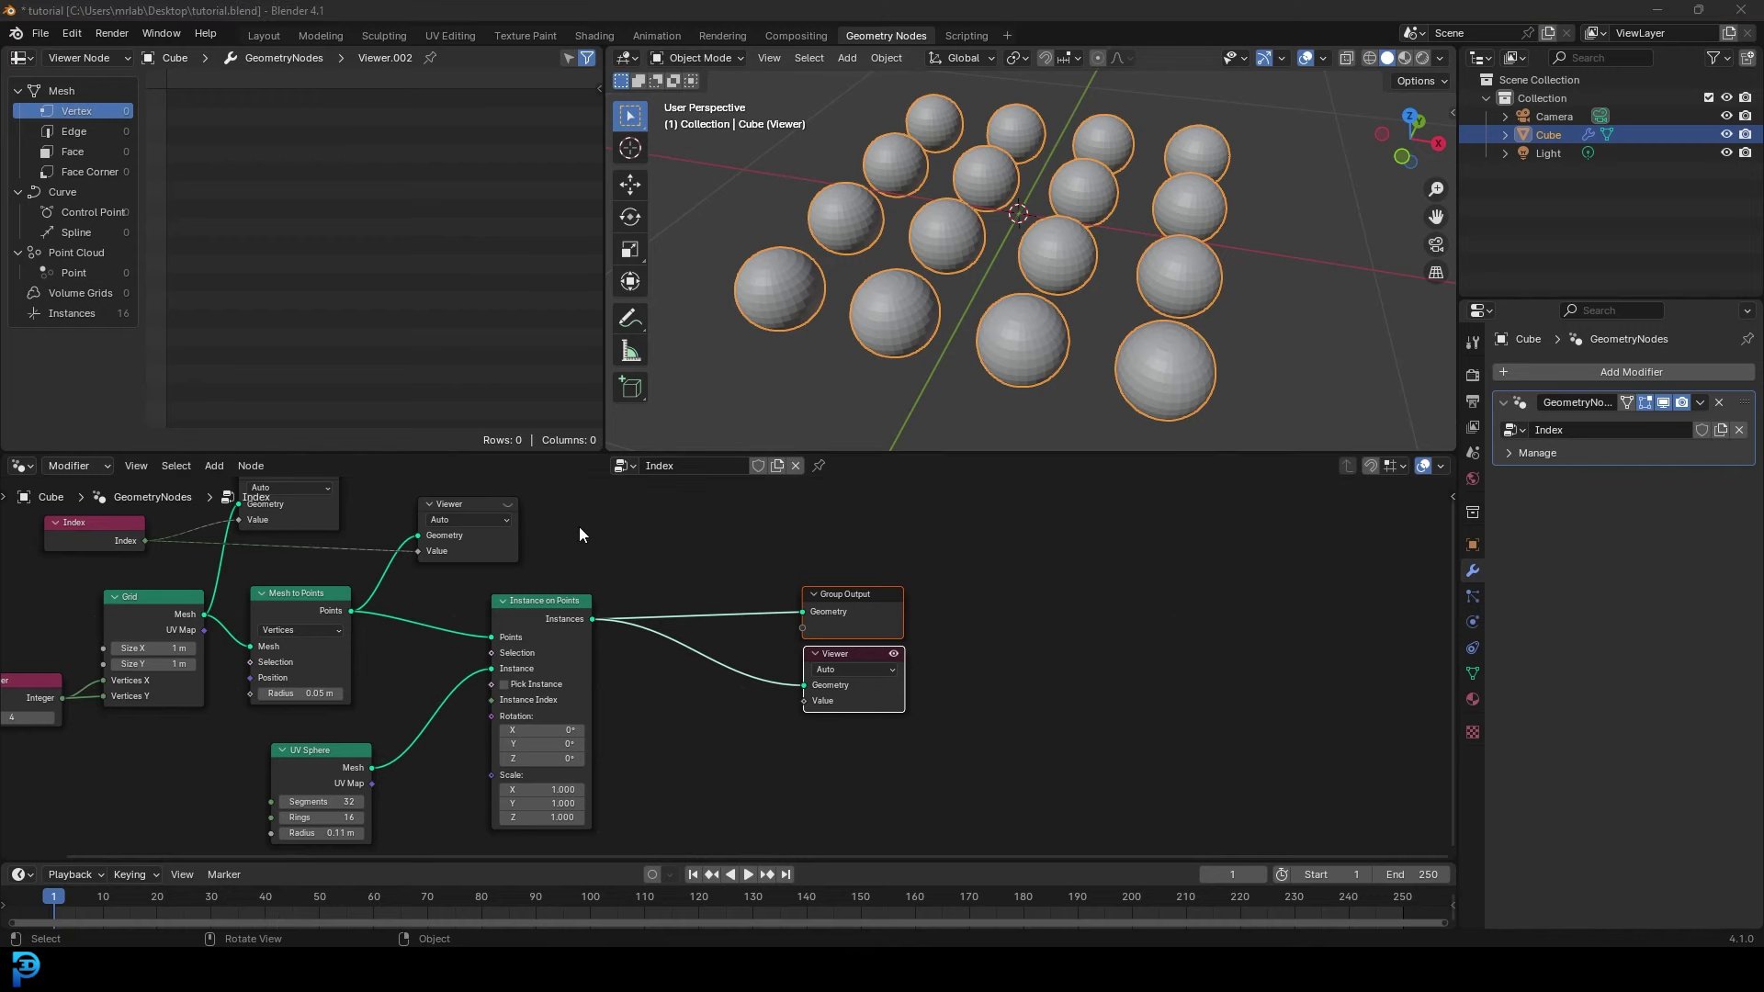
{"action": "scroll", "coordinate": [900, 734], "scroll_direction": "up", "scroll_amount": 1}
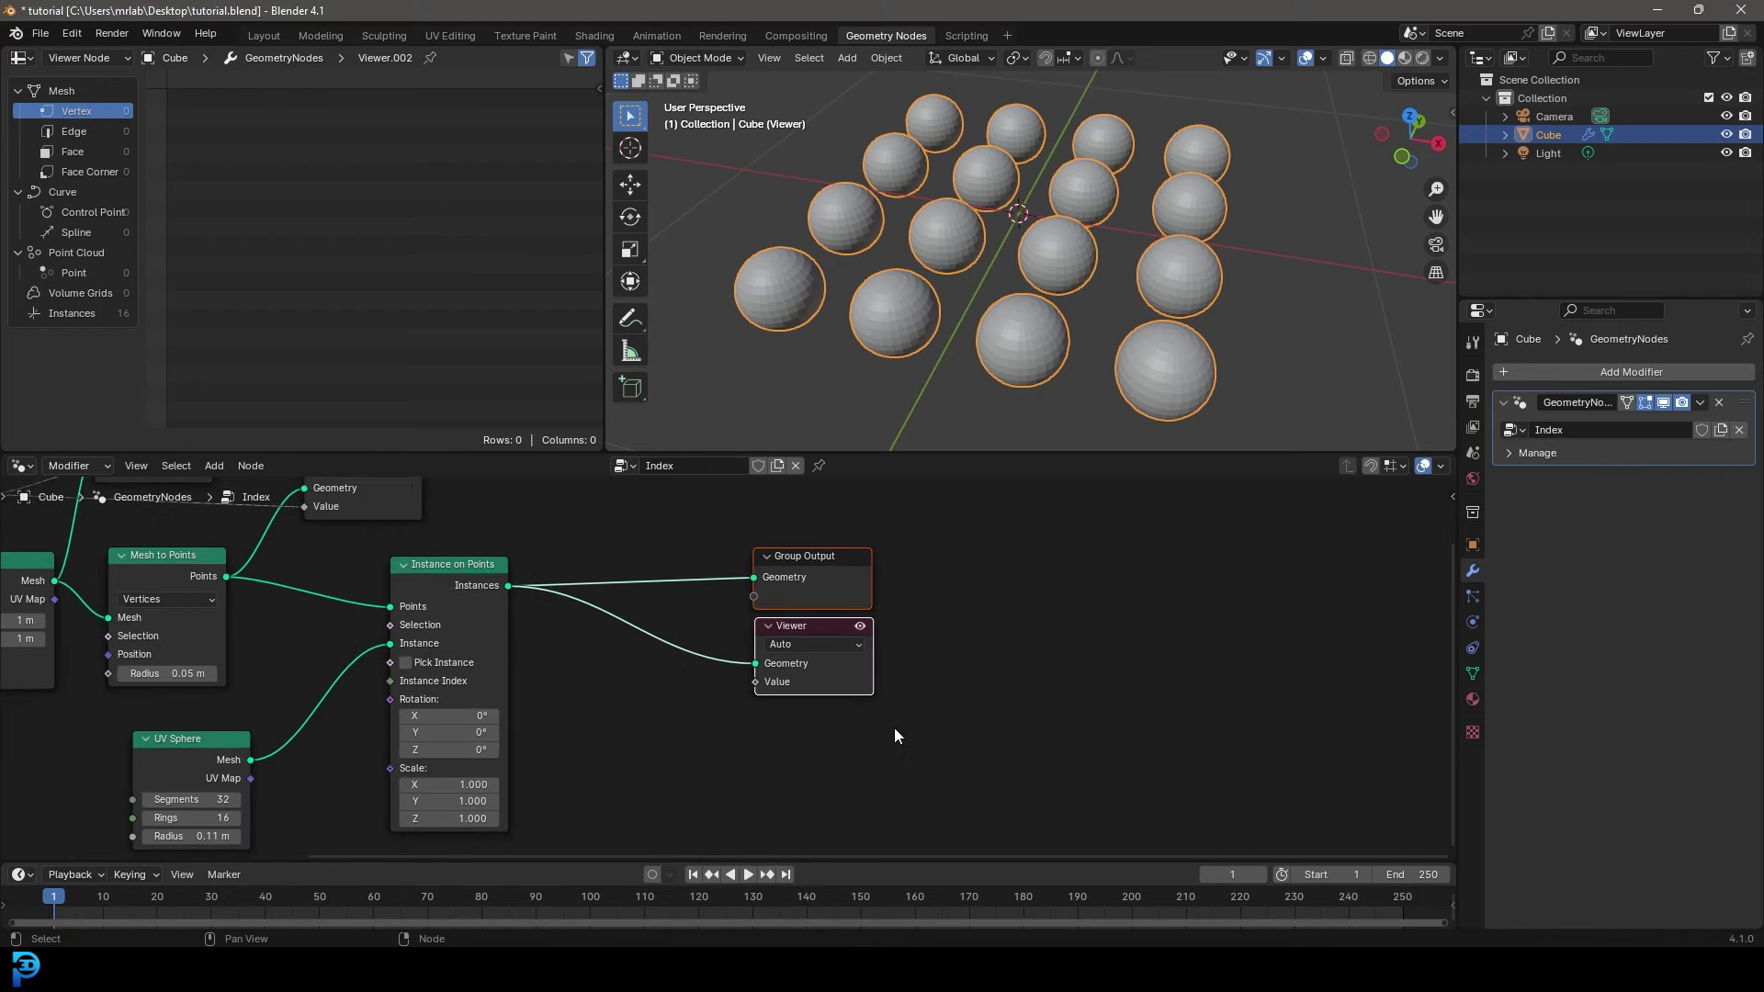
{"action": "scroll", "coordinate": [913, 289], "scroll_direction": "up", "scroll_amount": 4}
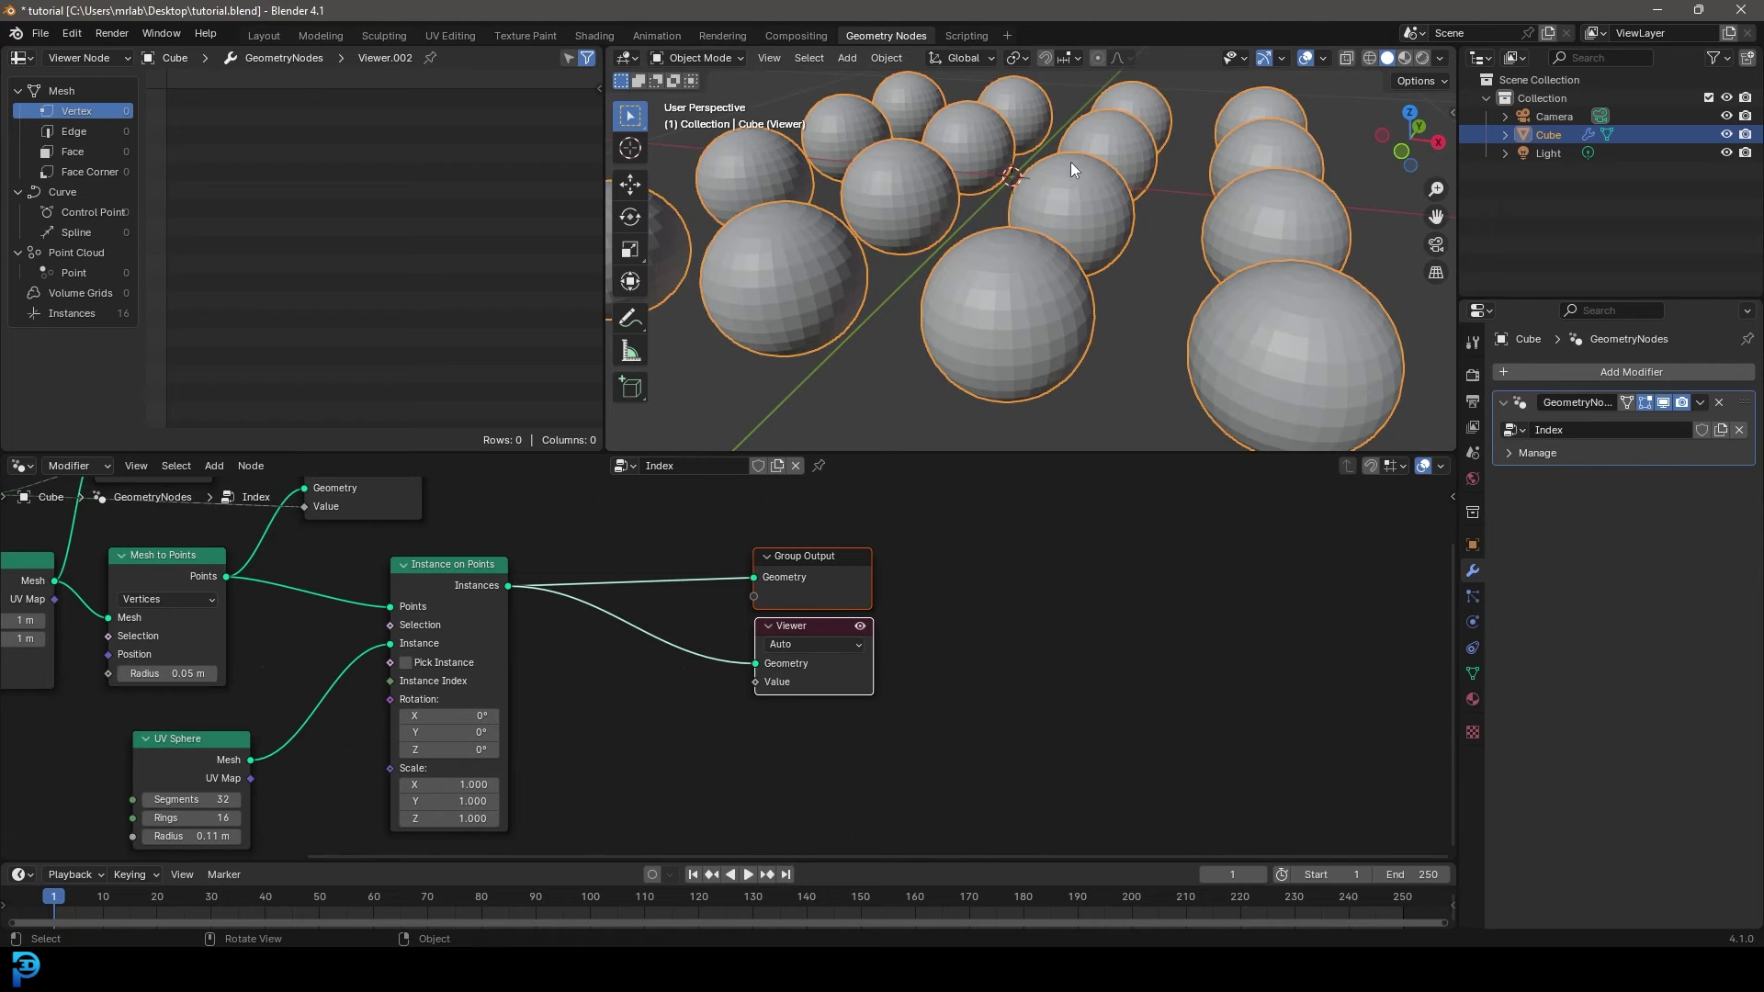
{"action": "middle_click_drag", "start_coordinate": [830, 732], "coordinate": [822, 733]}
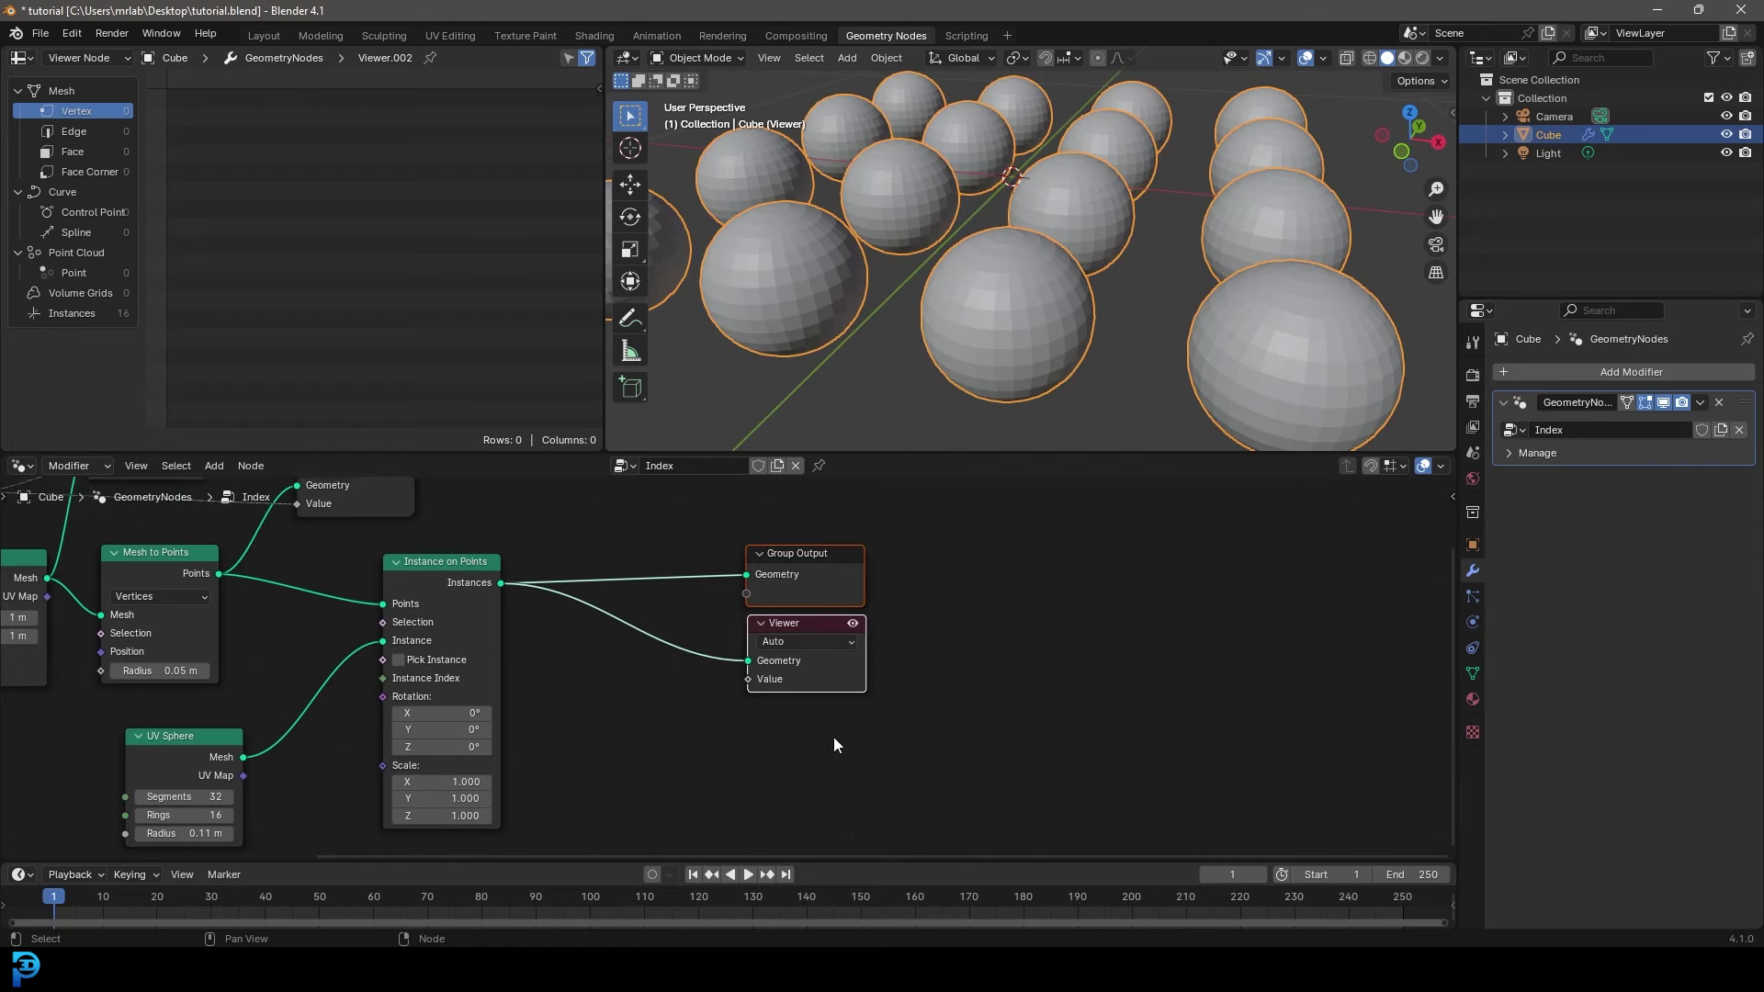
{"action": "scroll", "coordinate": [824, 730], "scroll_direction": "down", "scroll_amount": 5}
{"action": "left_click_drag", "start_coordinate": [932, 753], "coordinate": [716, 551]}
{"action": "key", "text": "g"}
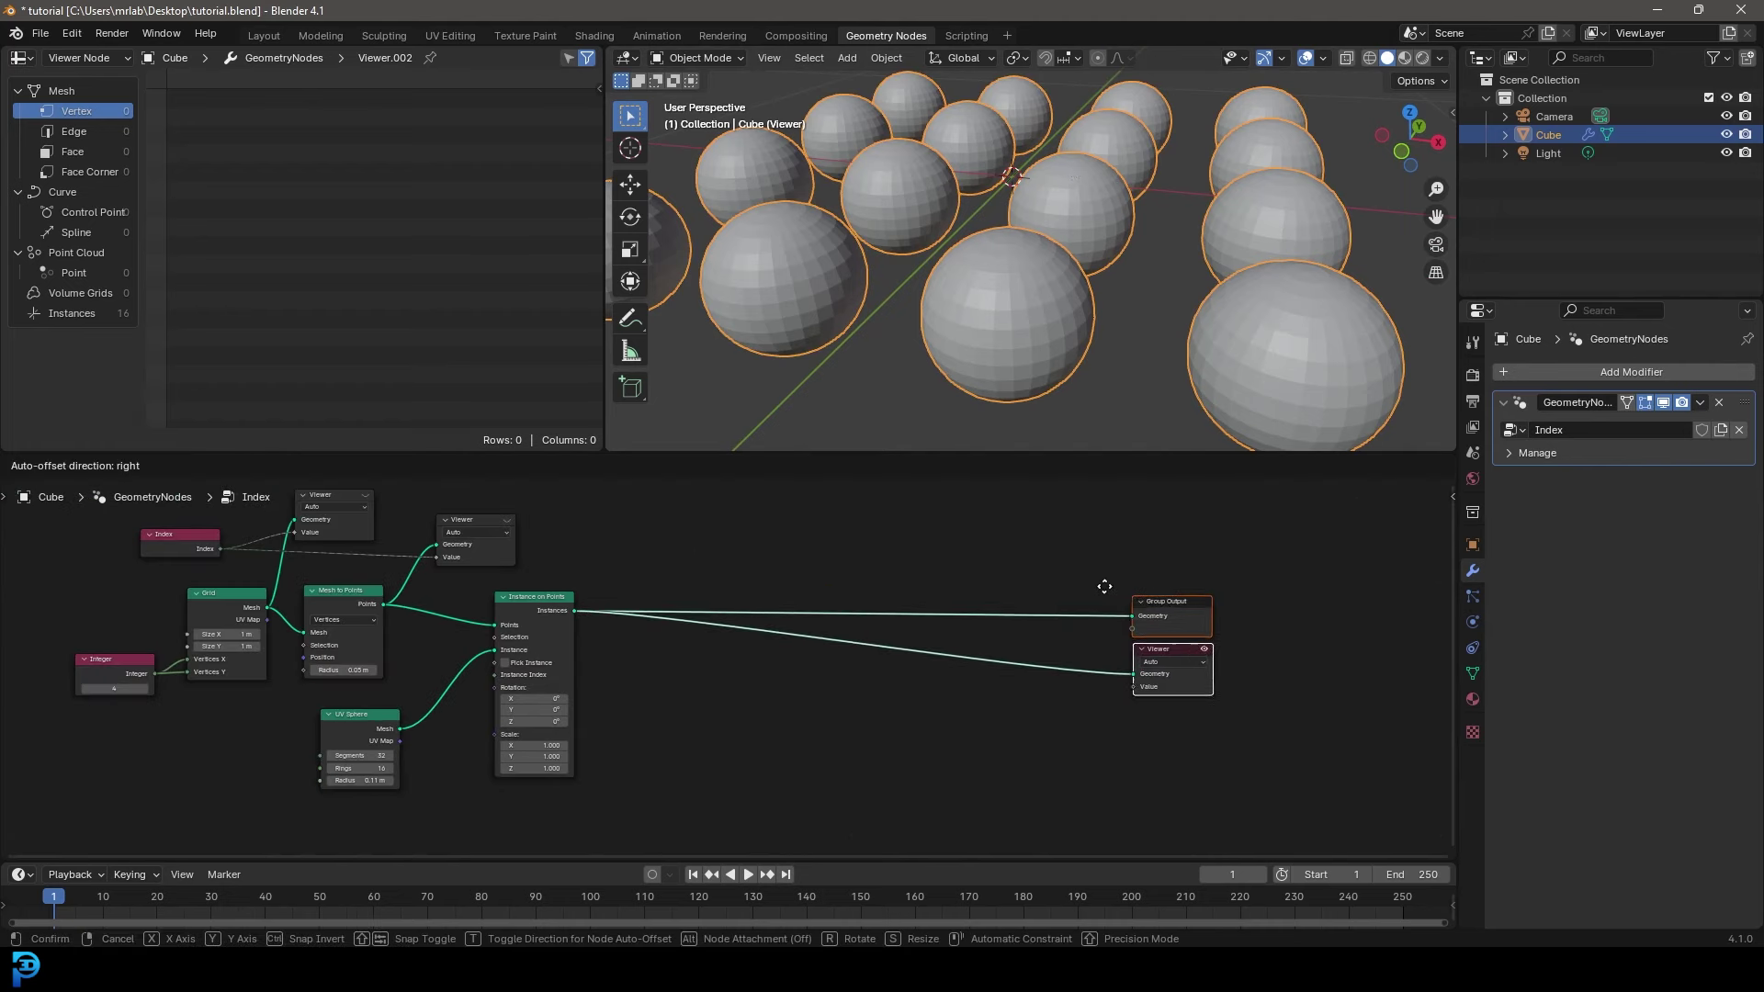
{"action": "left_click", "coordinate": [1171, 644]}
- Move the instances' Viewer node lower, leaving a gap beneath Group Output
{"action": "left_click", "coordinate": [1222, 636]}
{"action": "left_click_drag", "start_coordinate": [1173, 636], "coordinate": [1171, 695]}
{"action": "scroll", "coordinate": [1036, 641], "scroll_direction": "up", "scroll_amount": 4}
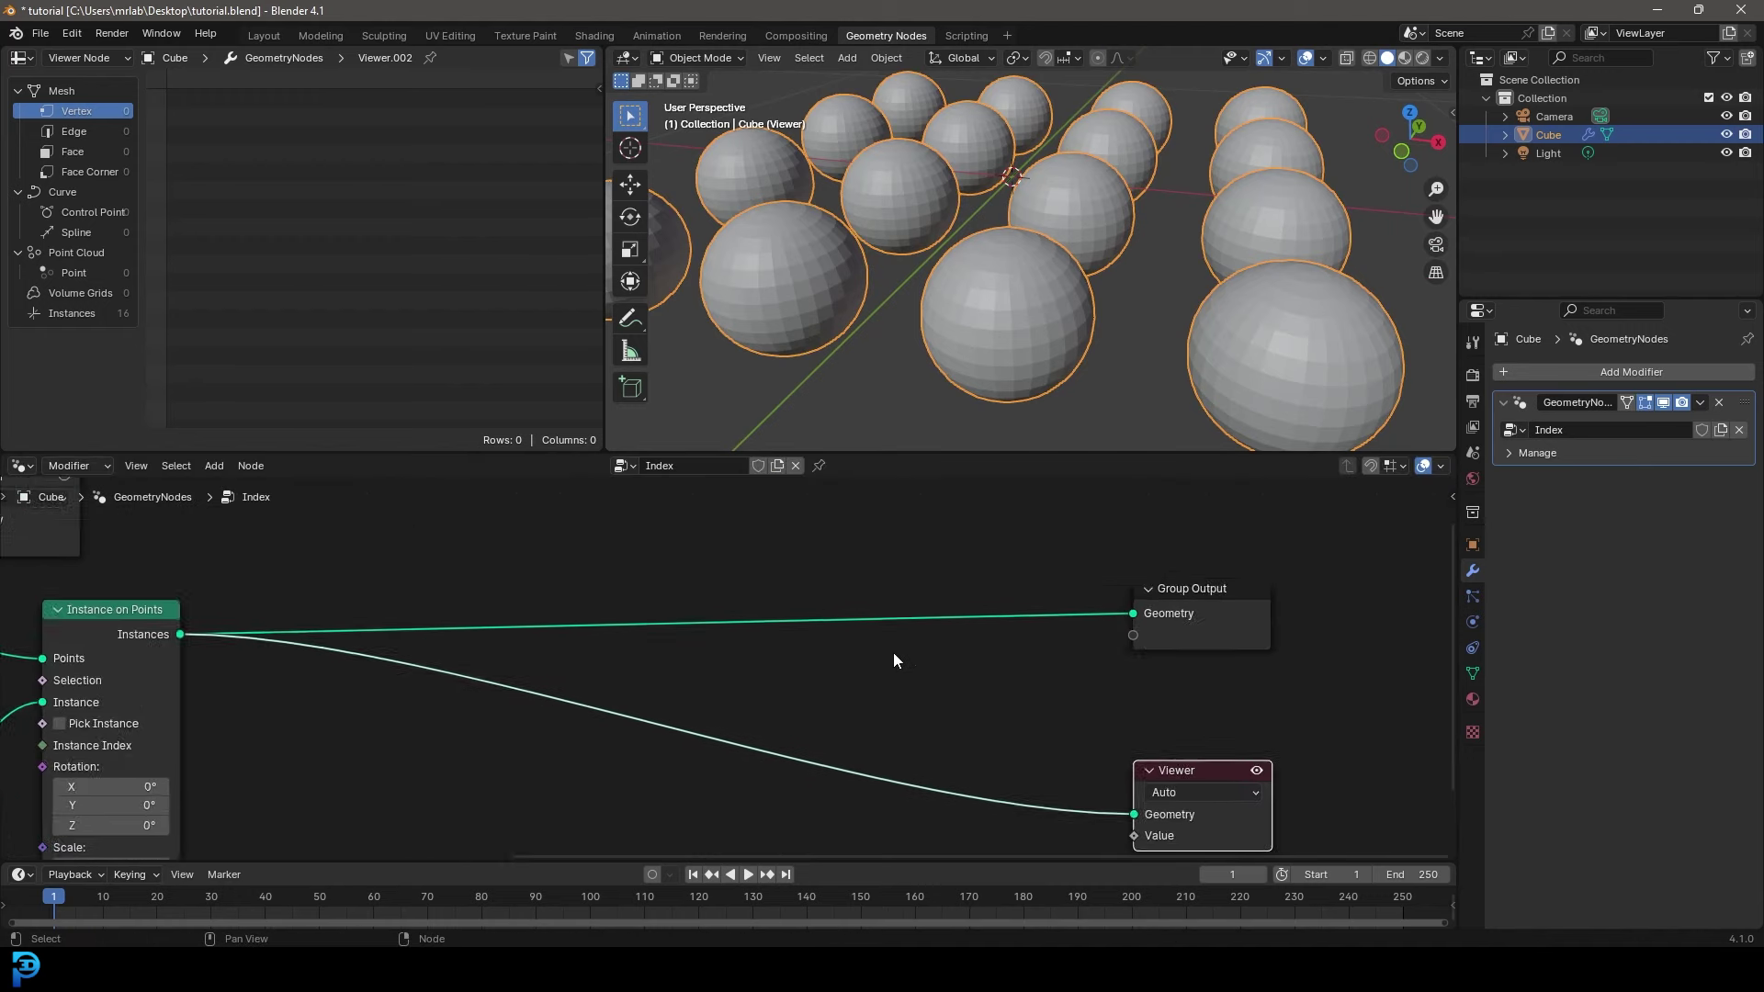
- Insert a Set Position node on the link between Instance on Points and Group Output
{"action": "key", "text": "shift+a"}
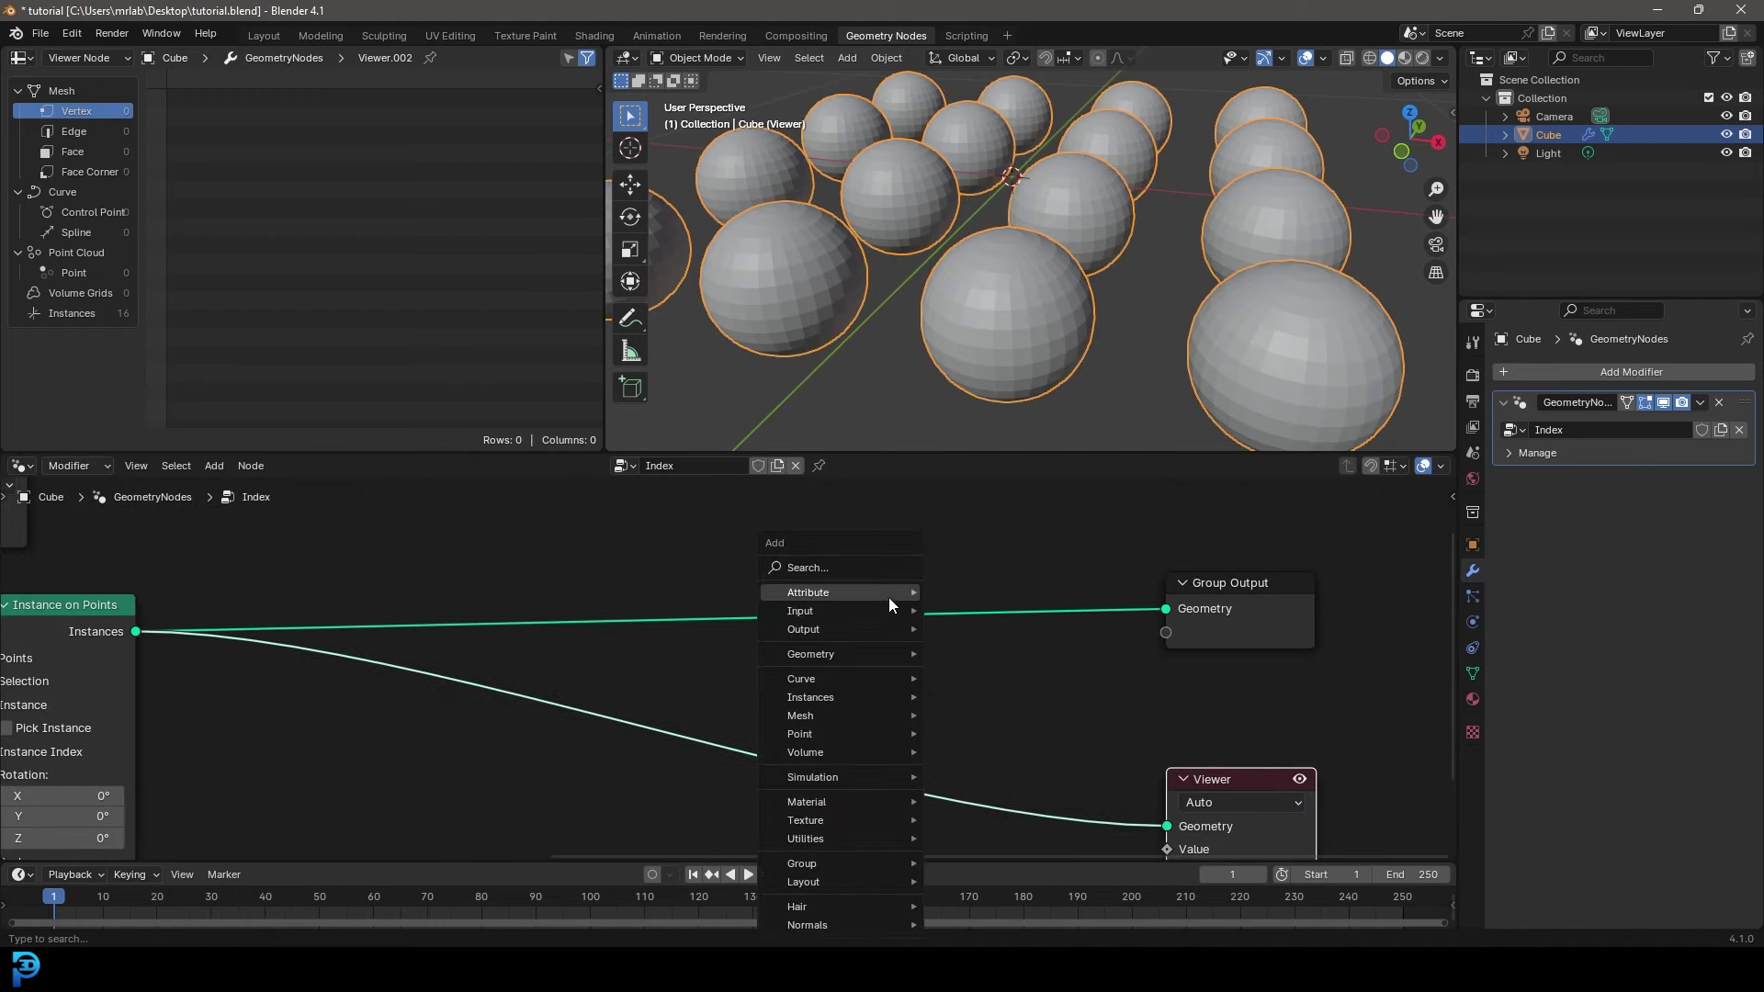
{"action": "left_click", "coordinate": [845, 569]}
{"action": "type", "text": "set po"}
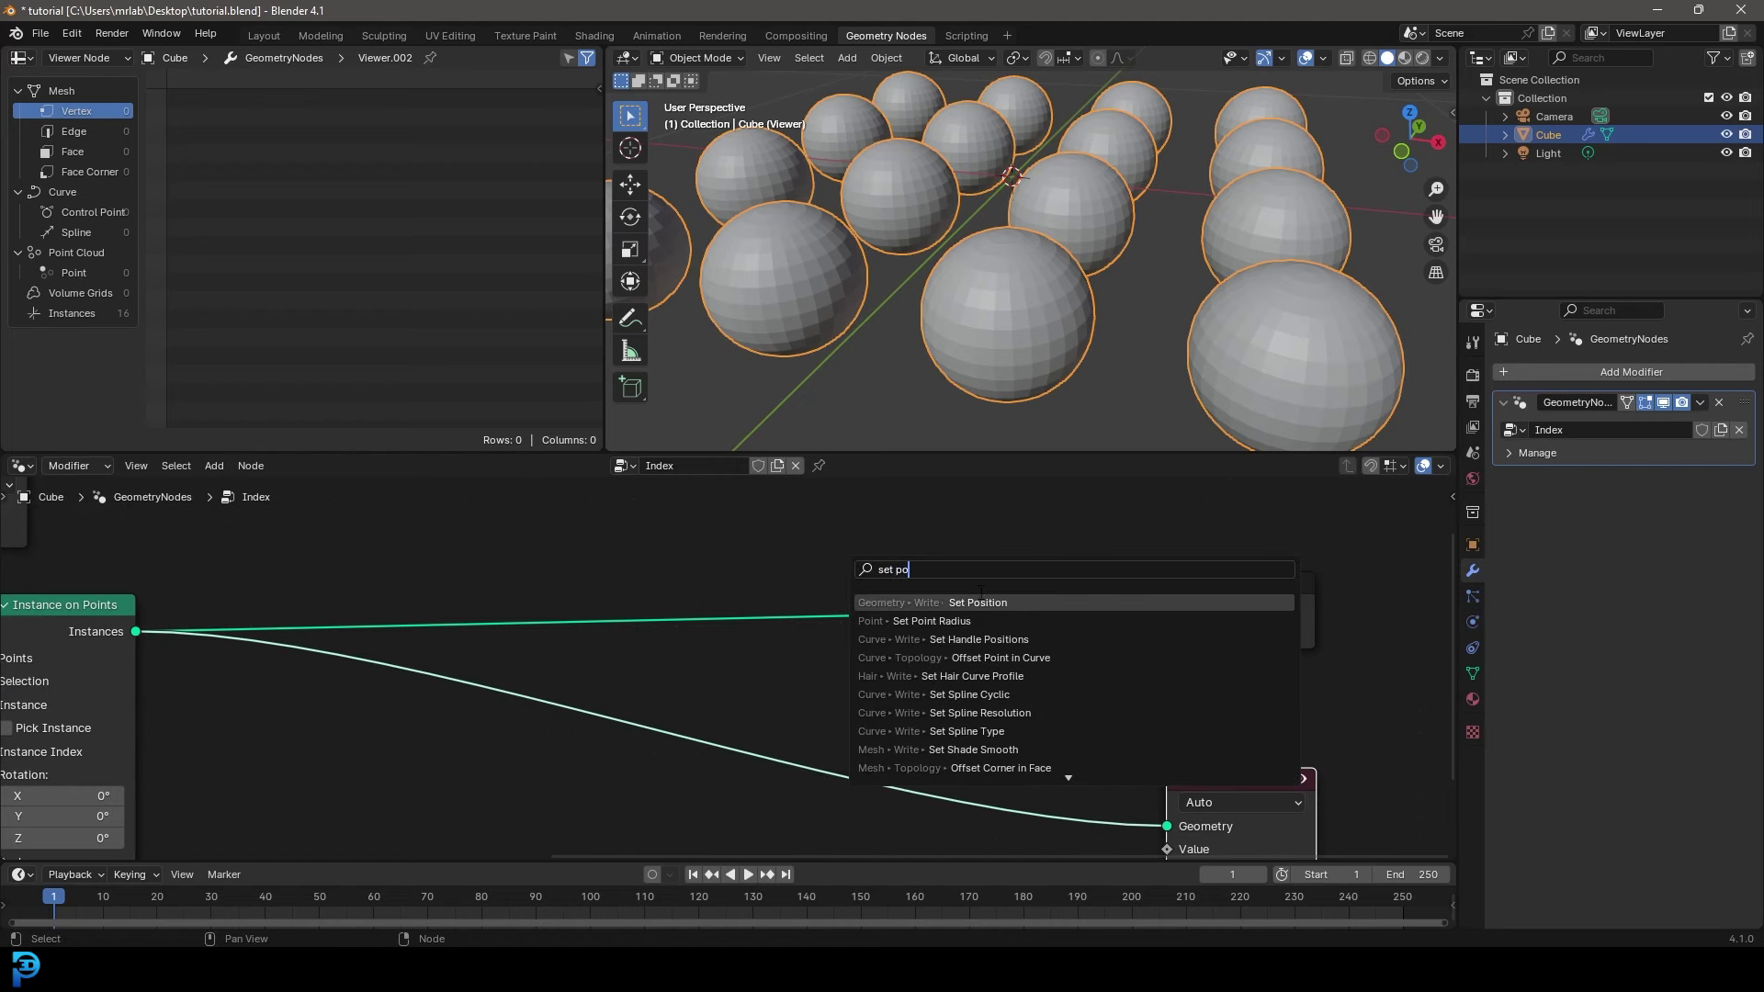
{"action": "key", "text": "Return"}
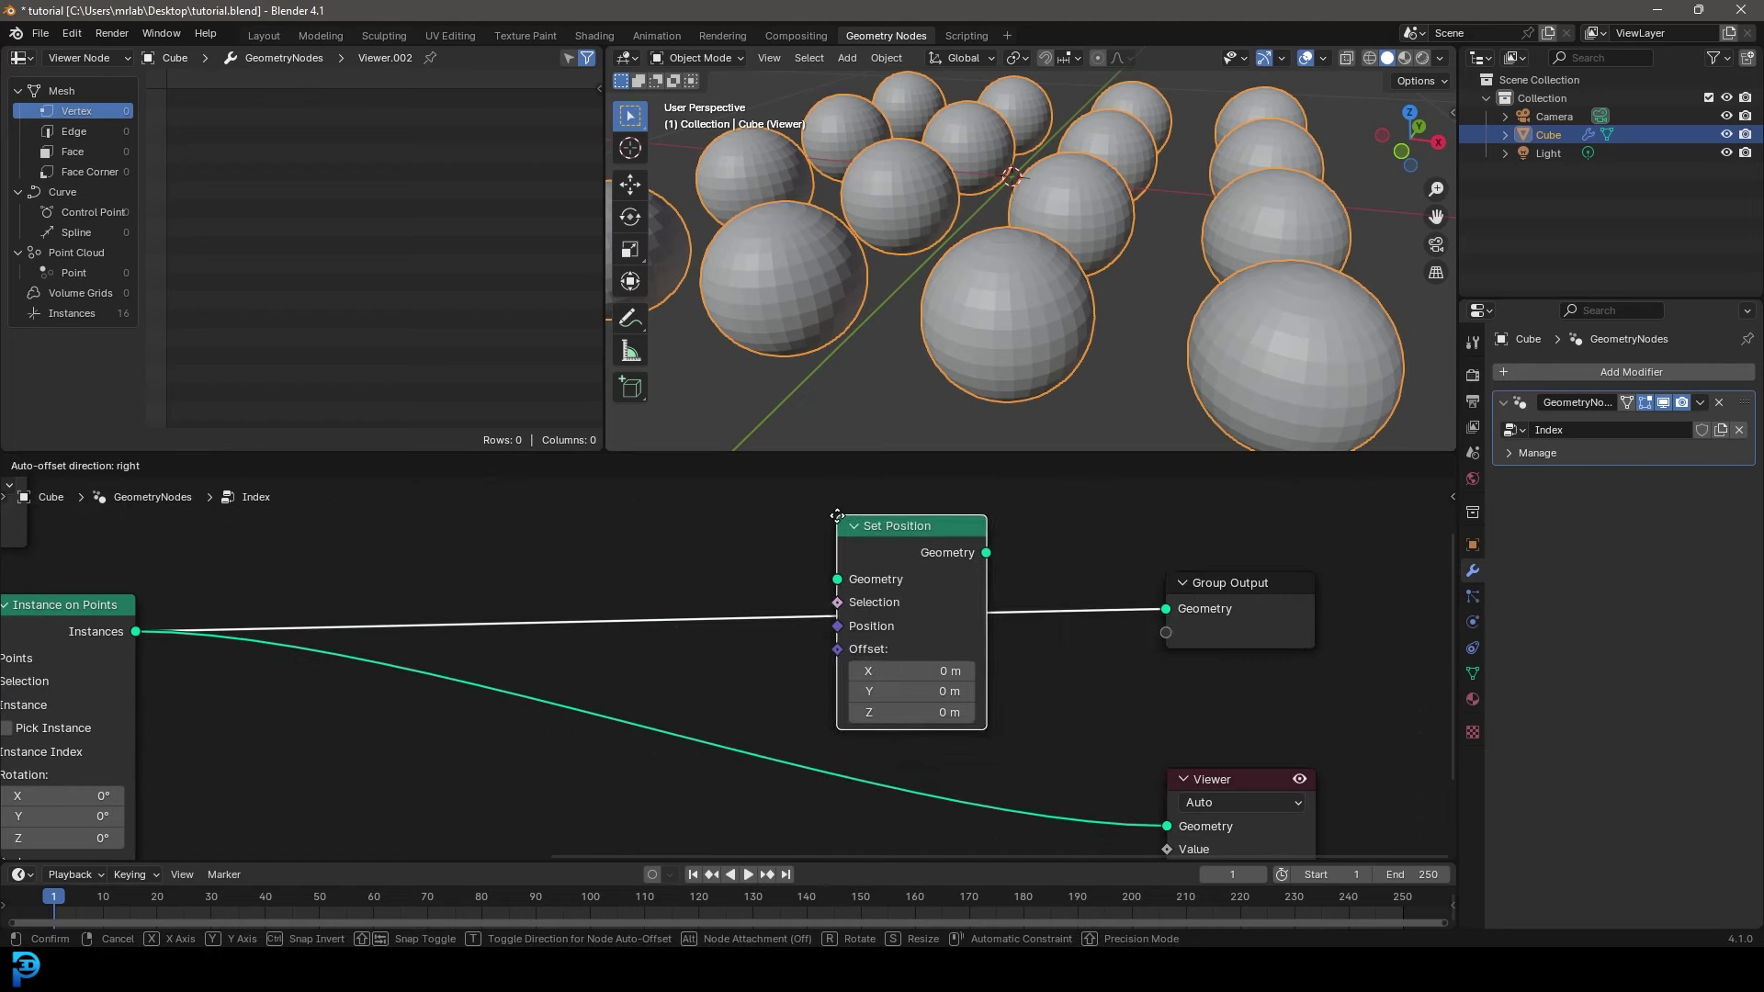
{"action": "left_click", "coordinate": [856, 555]}
{"action": "scroll", "coordinate": [825, 637], "scroll_direction": "down", "scroll_amount": 2}
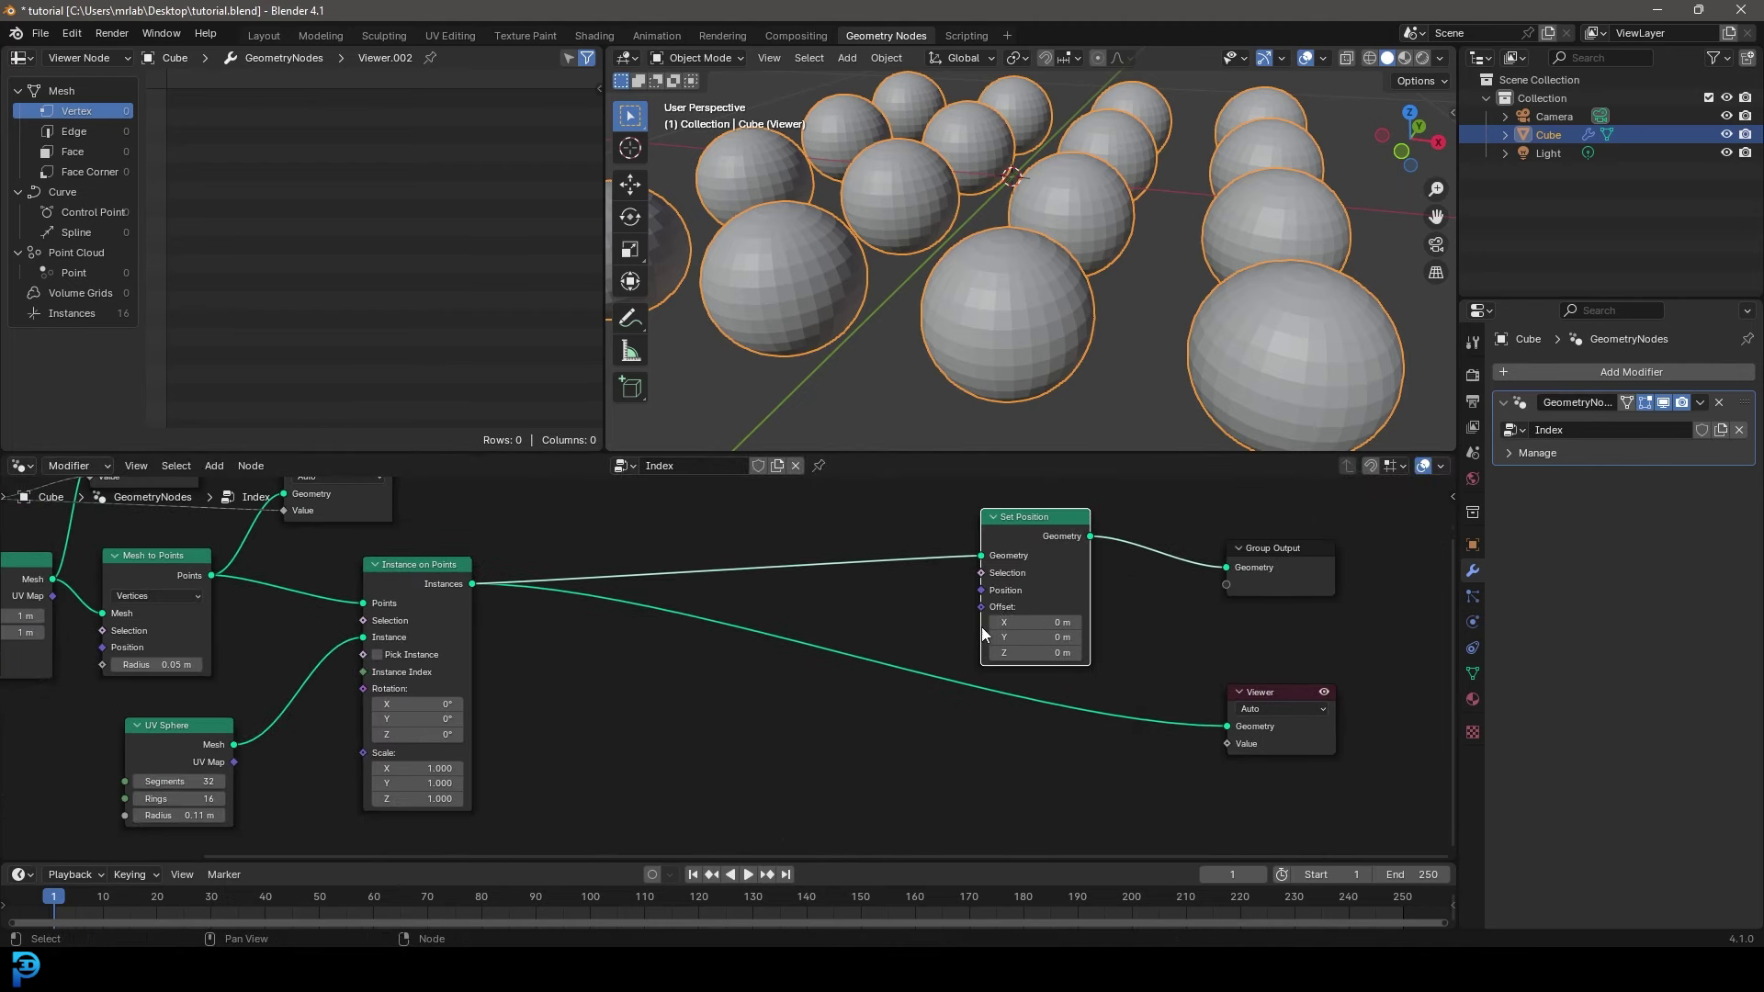
- Add a Noise Texture node with its Color output feeding the Set Position offset
{"action": "left_click_drag", "start_coordinate": [978, 607], "coordinate": [795, 747]}
{"action": "type", "text": "noi"}
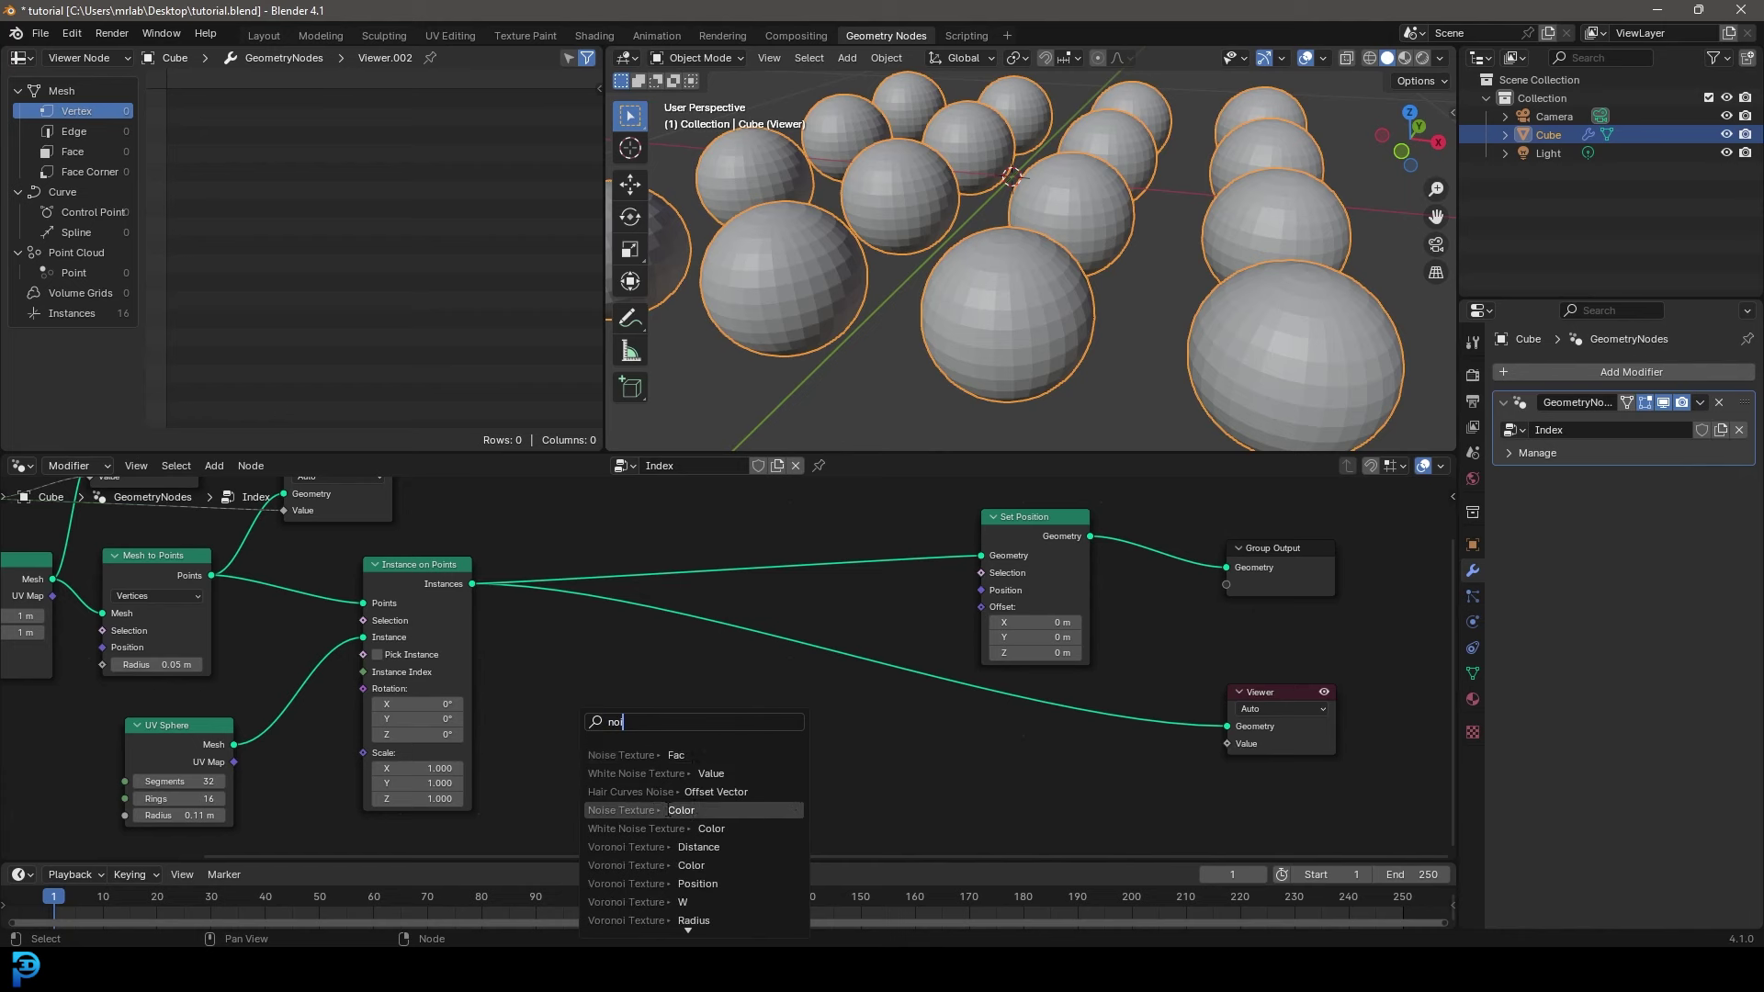
{"action": "left_click", "coordinate": [668, 811]}
{"action": "left_click", "coordinate": [616, 741]}
{"action": "middle_click_drag", "start_coordinate": [1037, 612], "coordinate": [872, 590]}
{"action": "scroll", "coordinate": [873, 589], "scroll_direction": "down", "scroll_amount": 1}
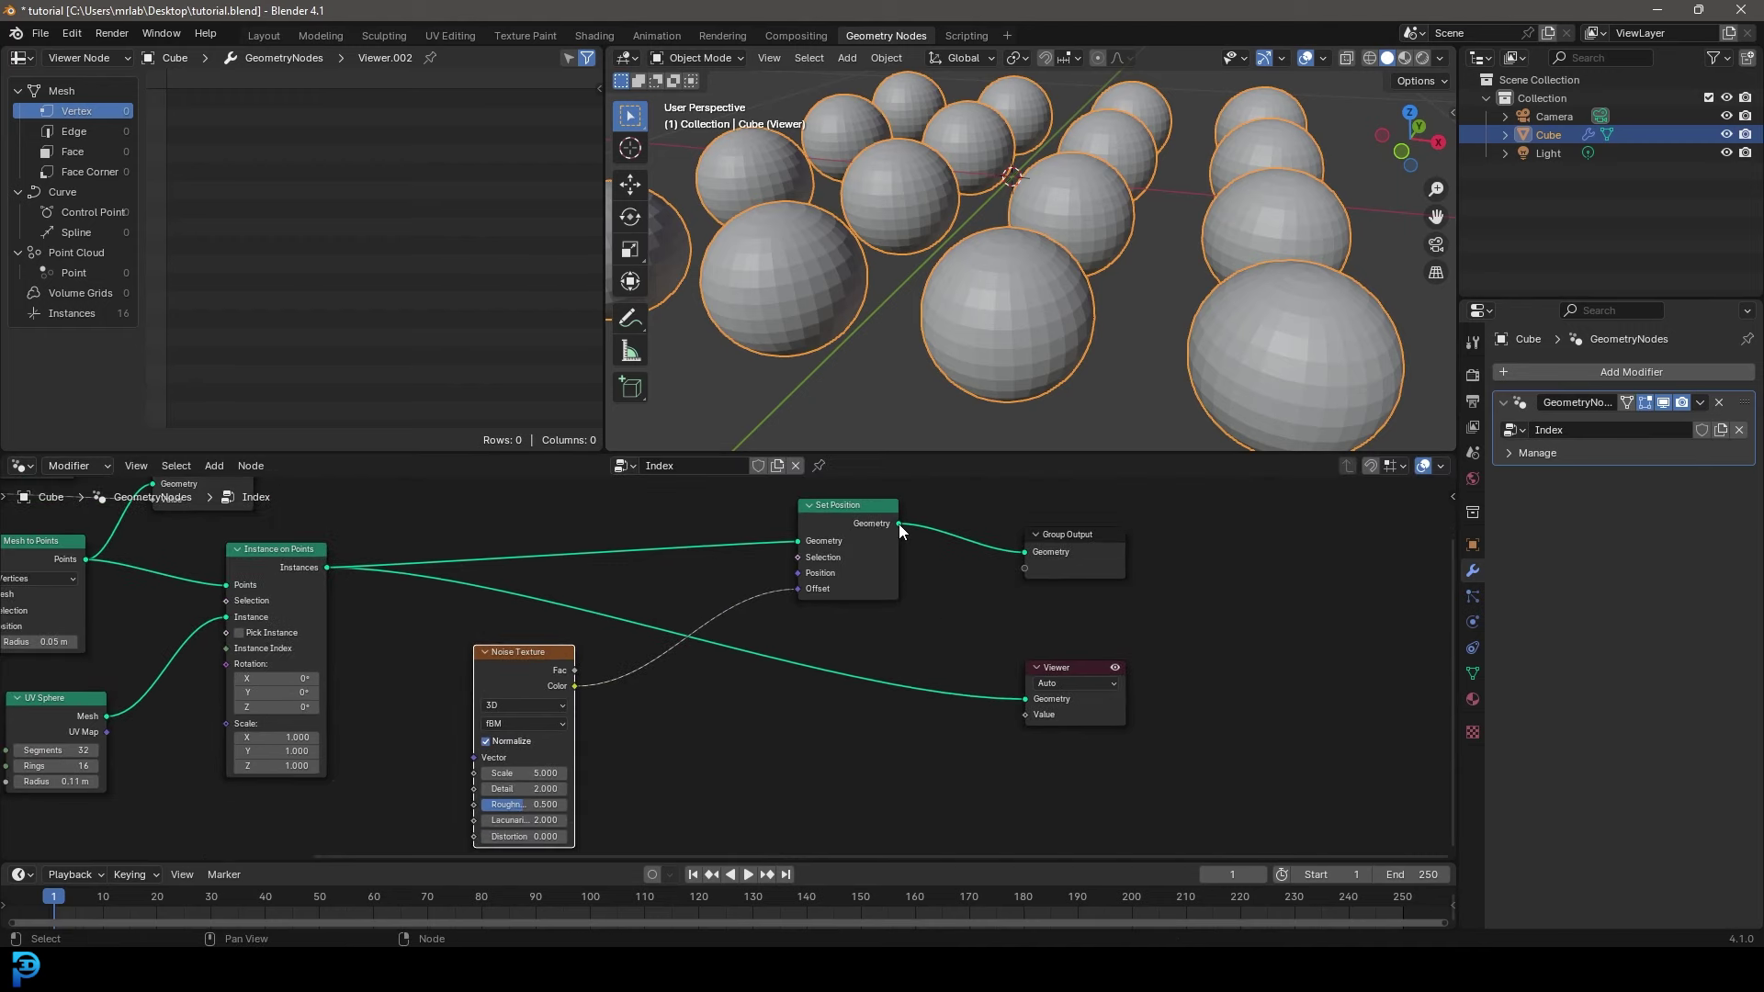
- Feed the Set Position geometry into the Viewer and place the Viewer directly beneath Group Output
{"action": "left_click_drag", "start_coordinate": [898, 524], "coordinate": [920, 529]}
{"action": "left_click_drag", "start_coordinate": [976, 659], "coordinate": [1059, 598]}
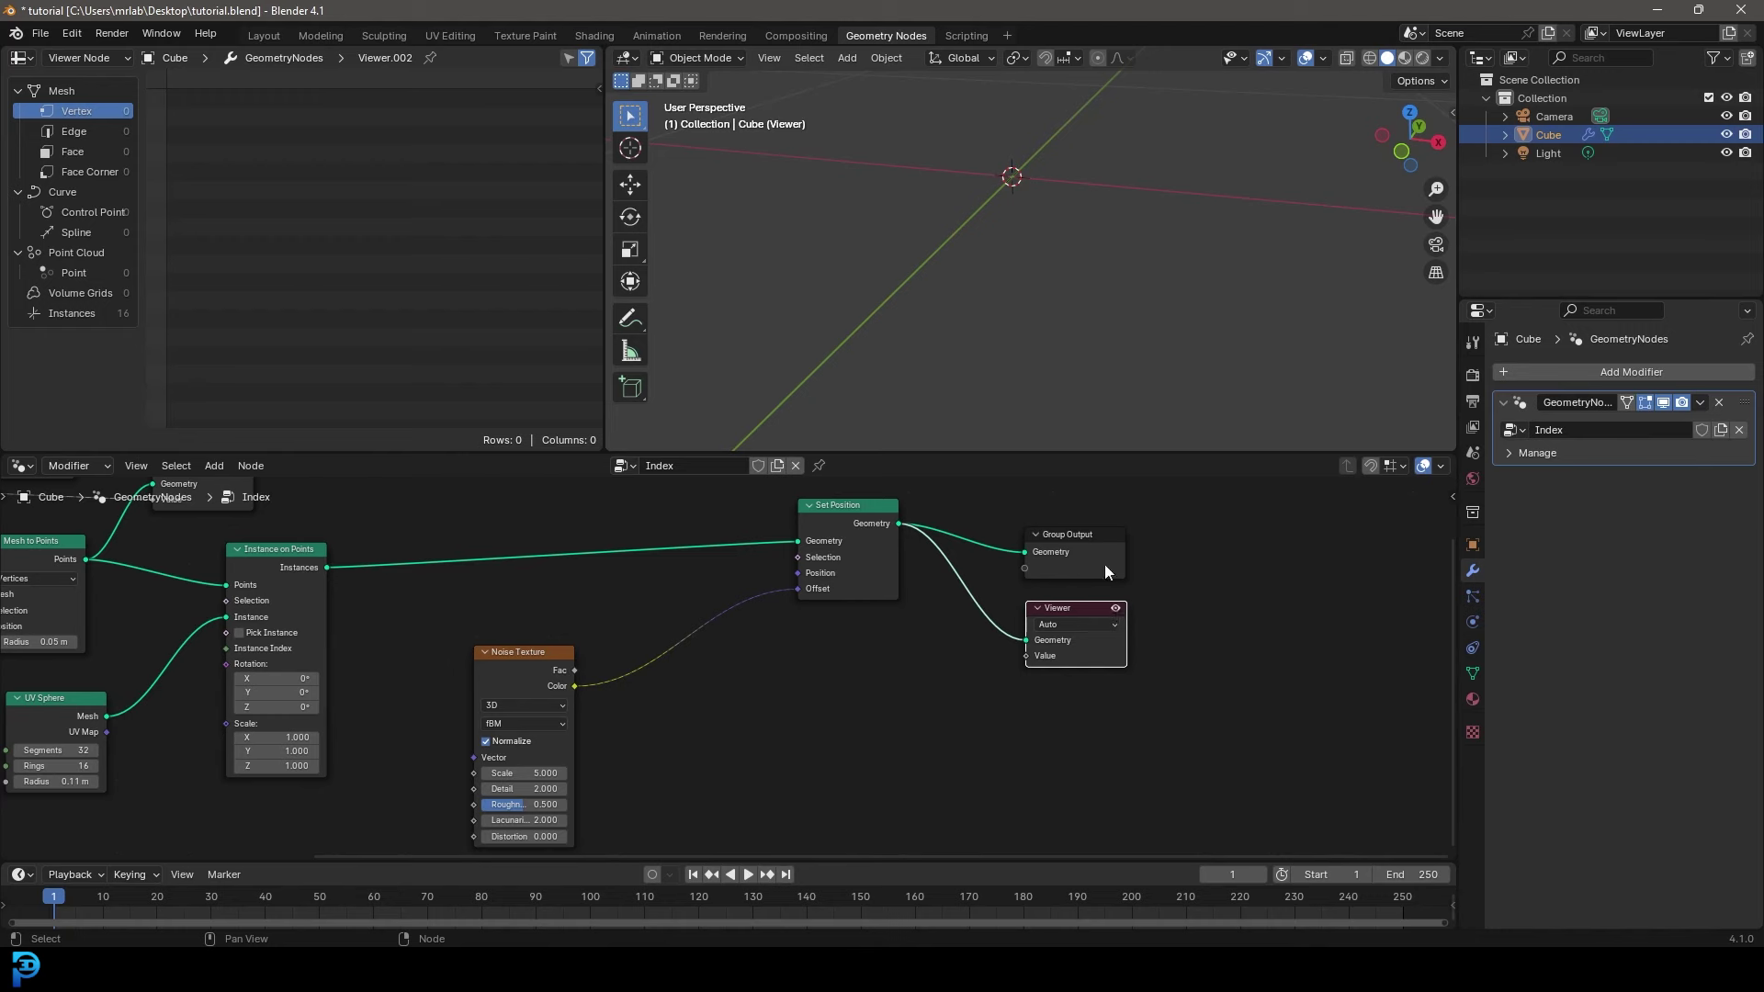
{"action": "scroll", "coordinate": [994, 274], "scroll_direction": "down", "scroll_amount": 5}
{"action": "scroll", "coordinate": [1032, 303], "scroll_direction": "up", "scroll_amount": 4}
{"action": "middle_click_drag", "start_coordinate": [1137, 219], "coordinate": [988, 295], "text": "shift"}
- Move the Noise Texture aside and insert a Vector Math node between its Color output and the Set Position offset
{"action": "middle_click_drag", "start_coordinate": [587, 668], "coordinate": [735, 571]}
{"action": "left_click_drag", "start_coordinate": [642, 578], "coordinate": [614, 629]}
{"action": "middle_click_drag", "start_coordinate": [731, 595], "coordinate": [763, 637]}
{"action": "scroll", "coordinate": [763, 636], "scroll_direction": "up", "scroll_amount": 2}
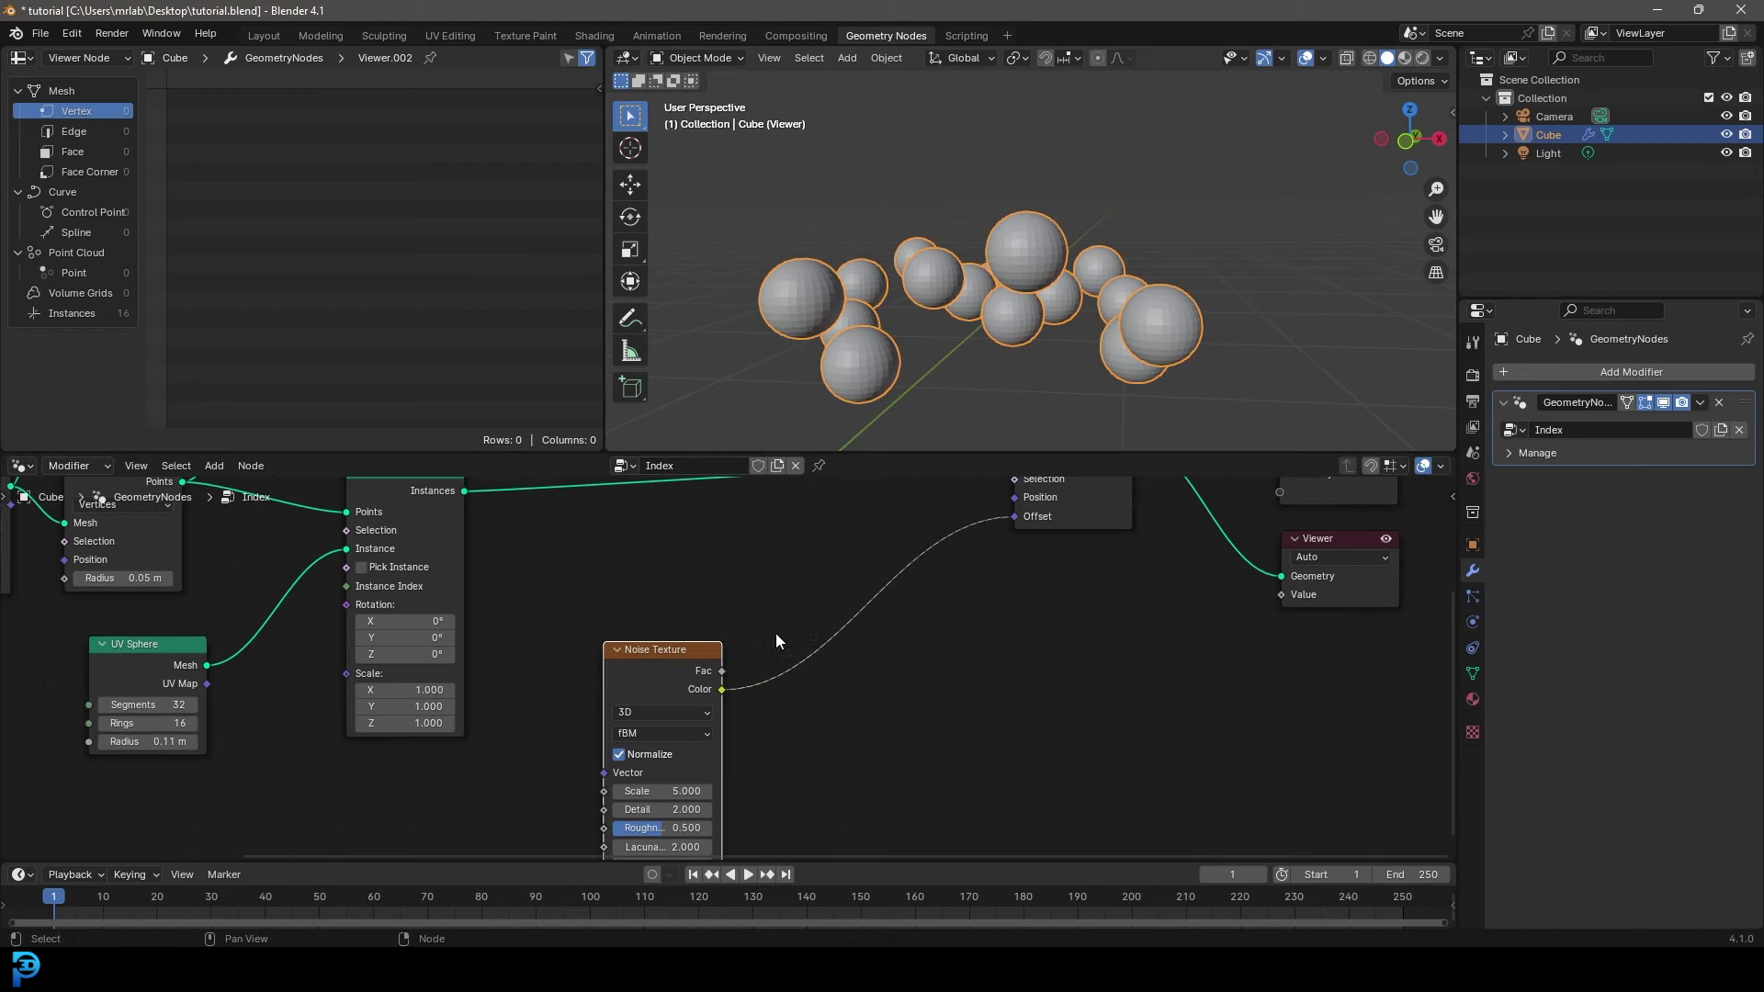
{"action": "middle_click_drag", "start_coordinate": [933, 575], "coordinate": [910, 612]}
{"action": "key", "text": "shift+a"}
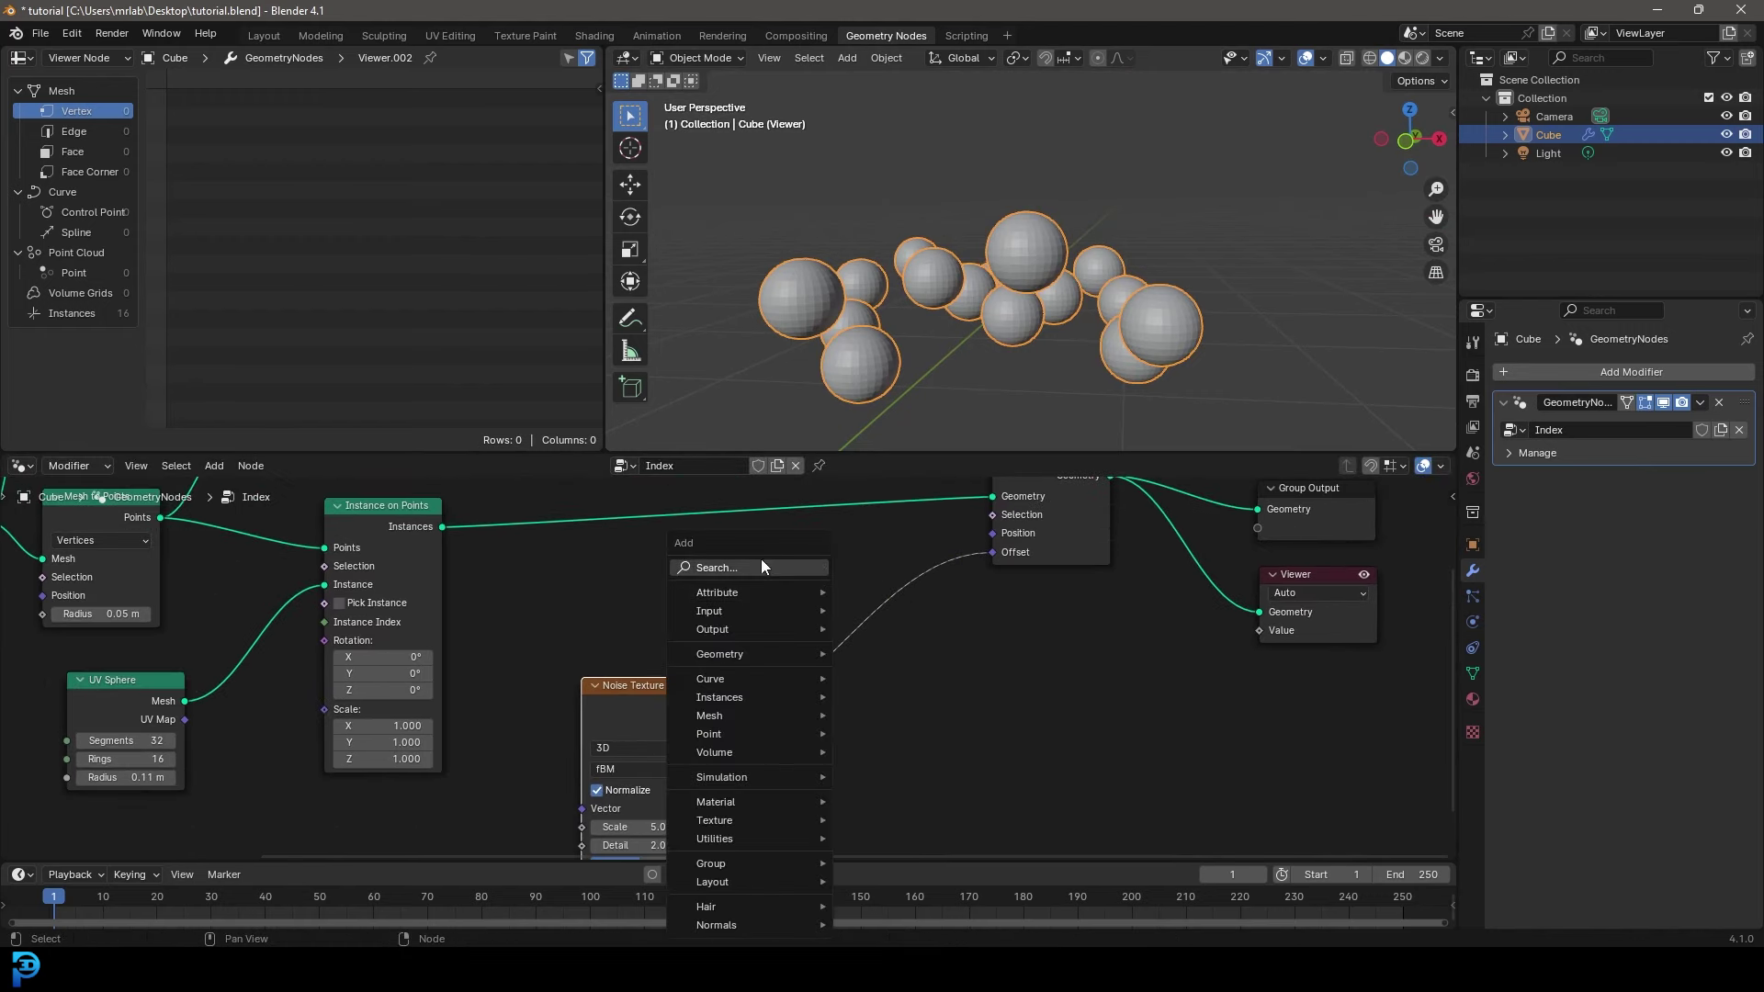
{"action": "left_click", "coordinate": [766, 565]}
{"action": "type", "text": "vector"}
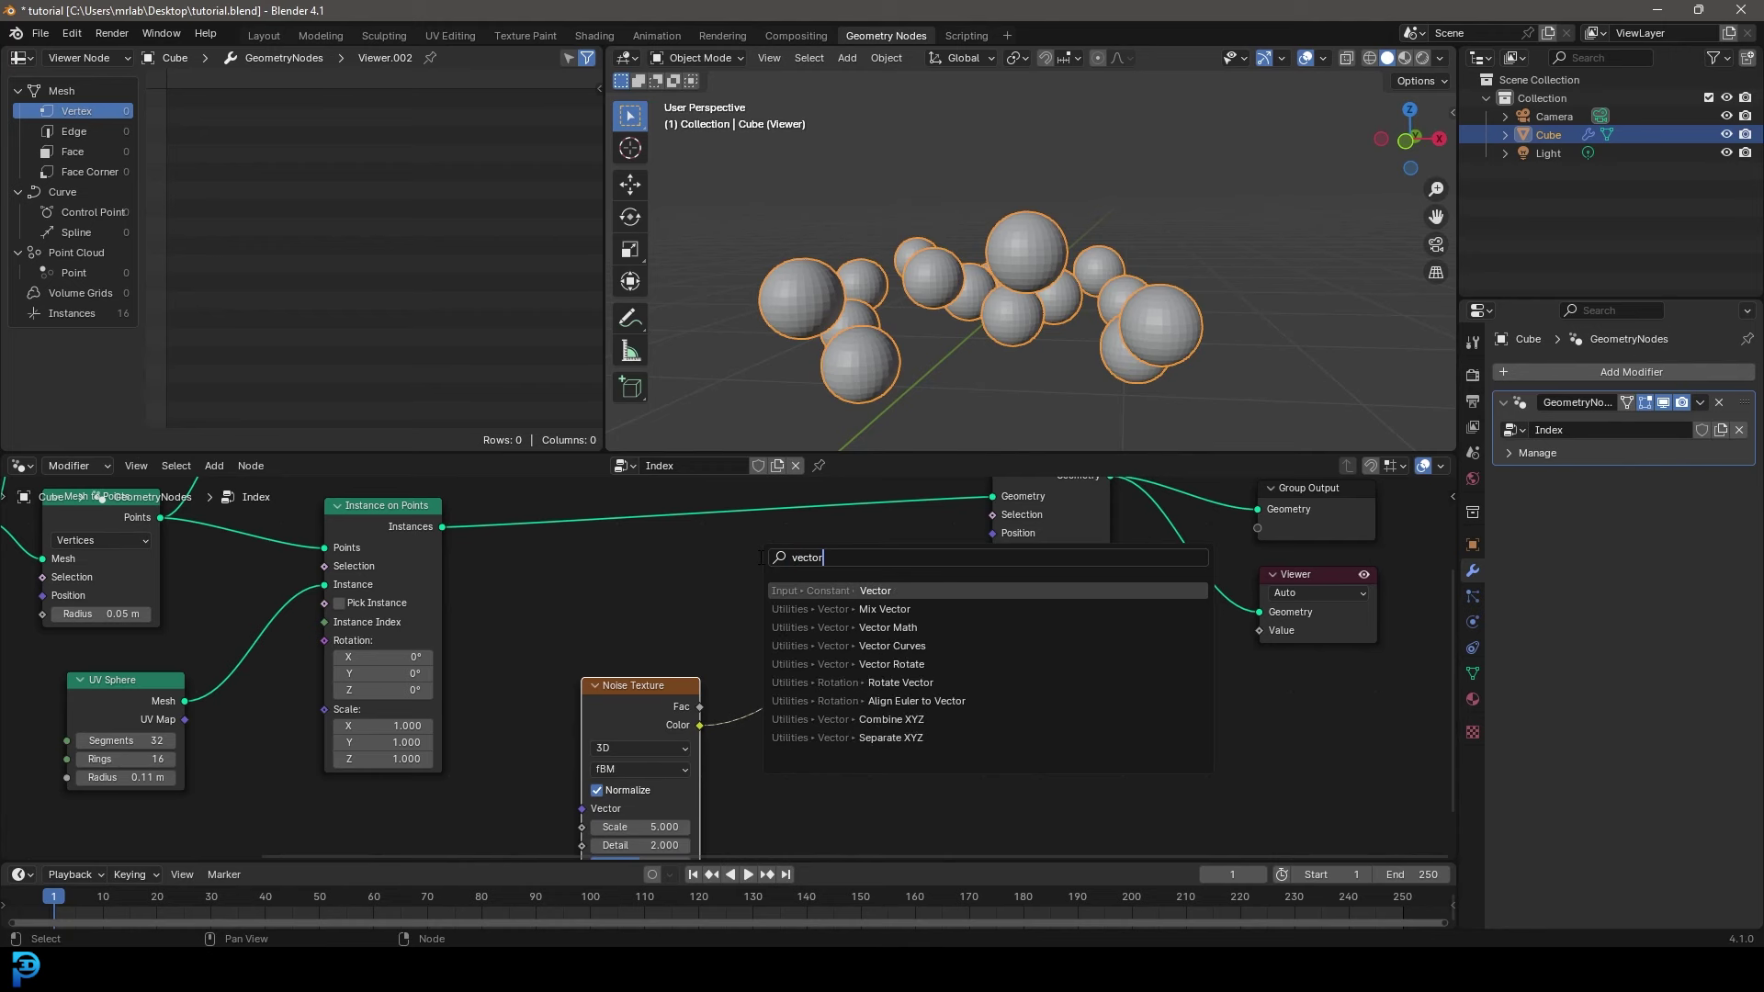
{"action": "key", "text": "Down"}
{"action": "key", "text": "Down"}
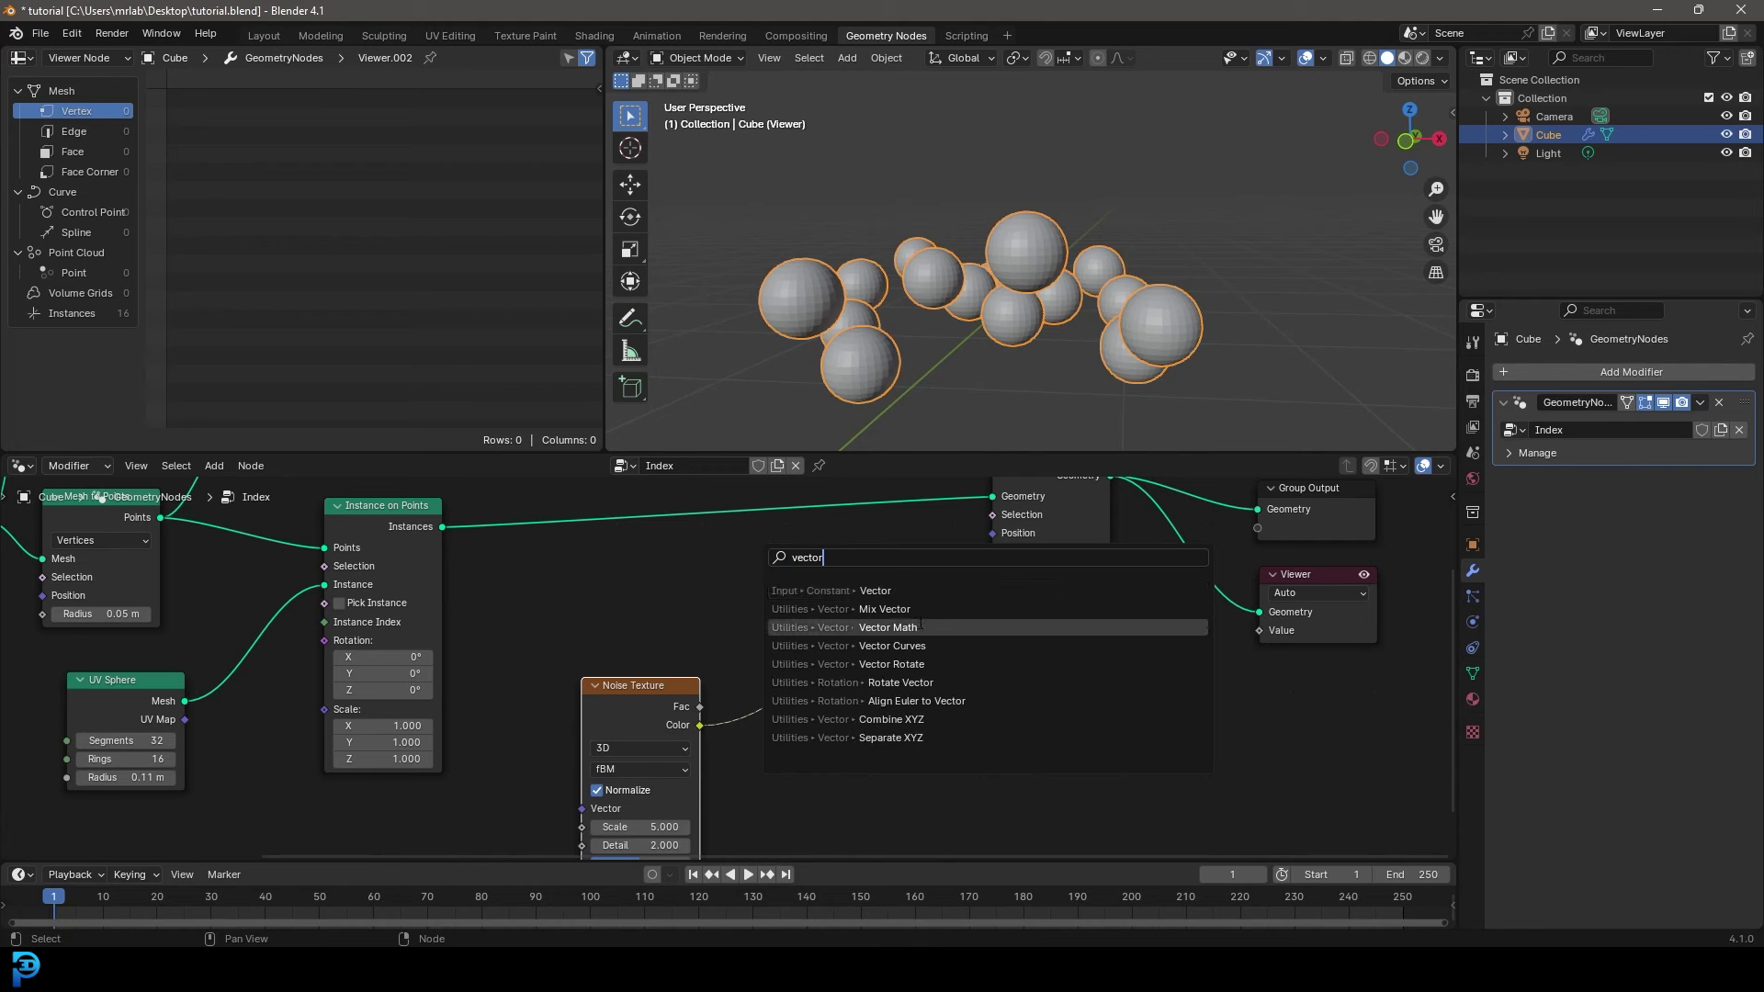
{"action": "key", "text": "Return"}
{"action": "left_click", "coordinate": [767, 633]}
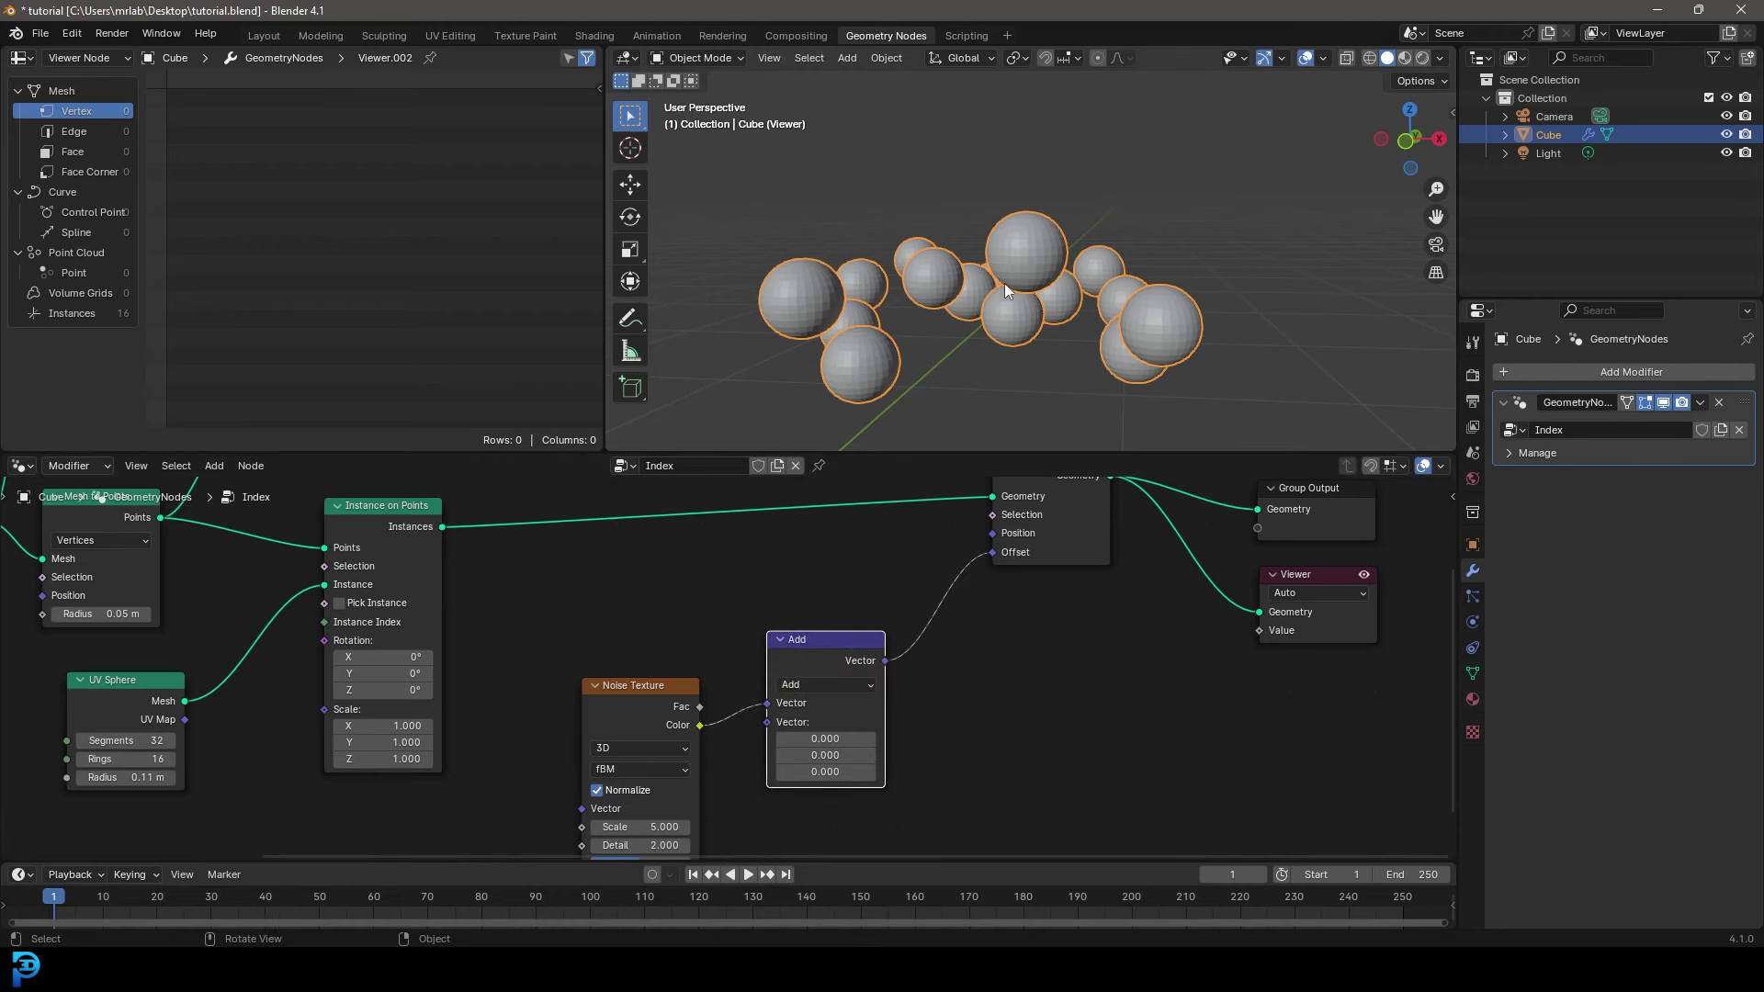
- Switch the Vector Math node to Subtract and set all three components of its second vector to 0.5
{"action": "middle_click_drag", "start_coordinate": [968, 252], "coordinate": [1027, 223]}
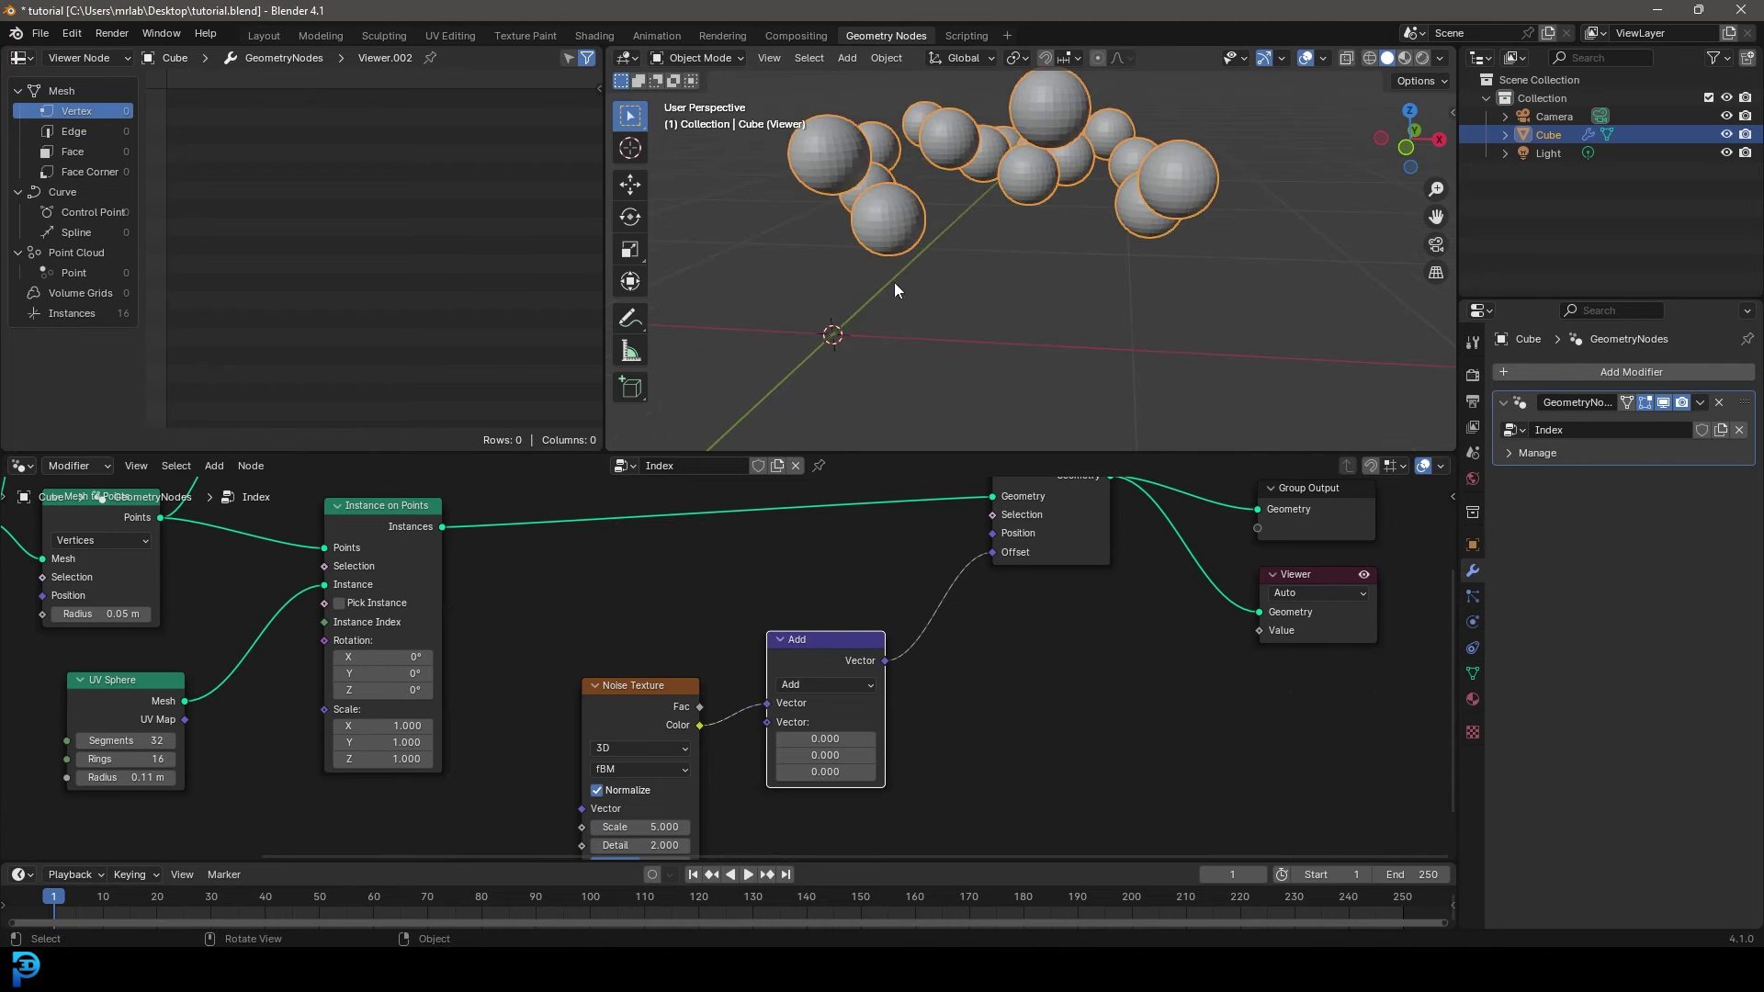
{"action": "middle_click_drag", "start_coordinate": [1191, 222], "coordinate": [999, 228]}
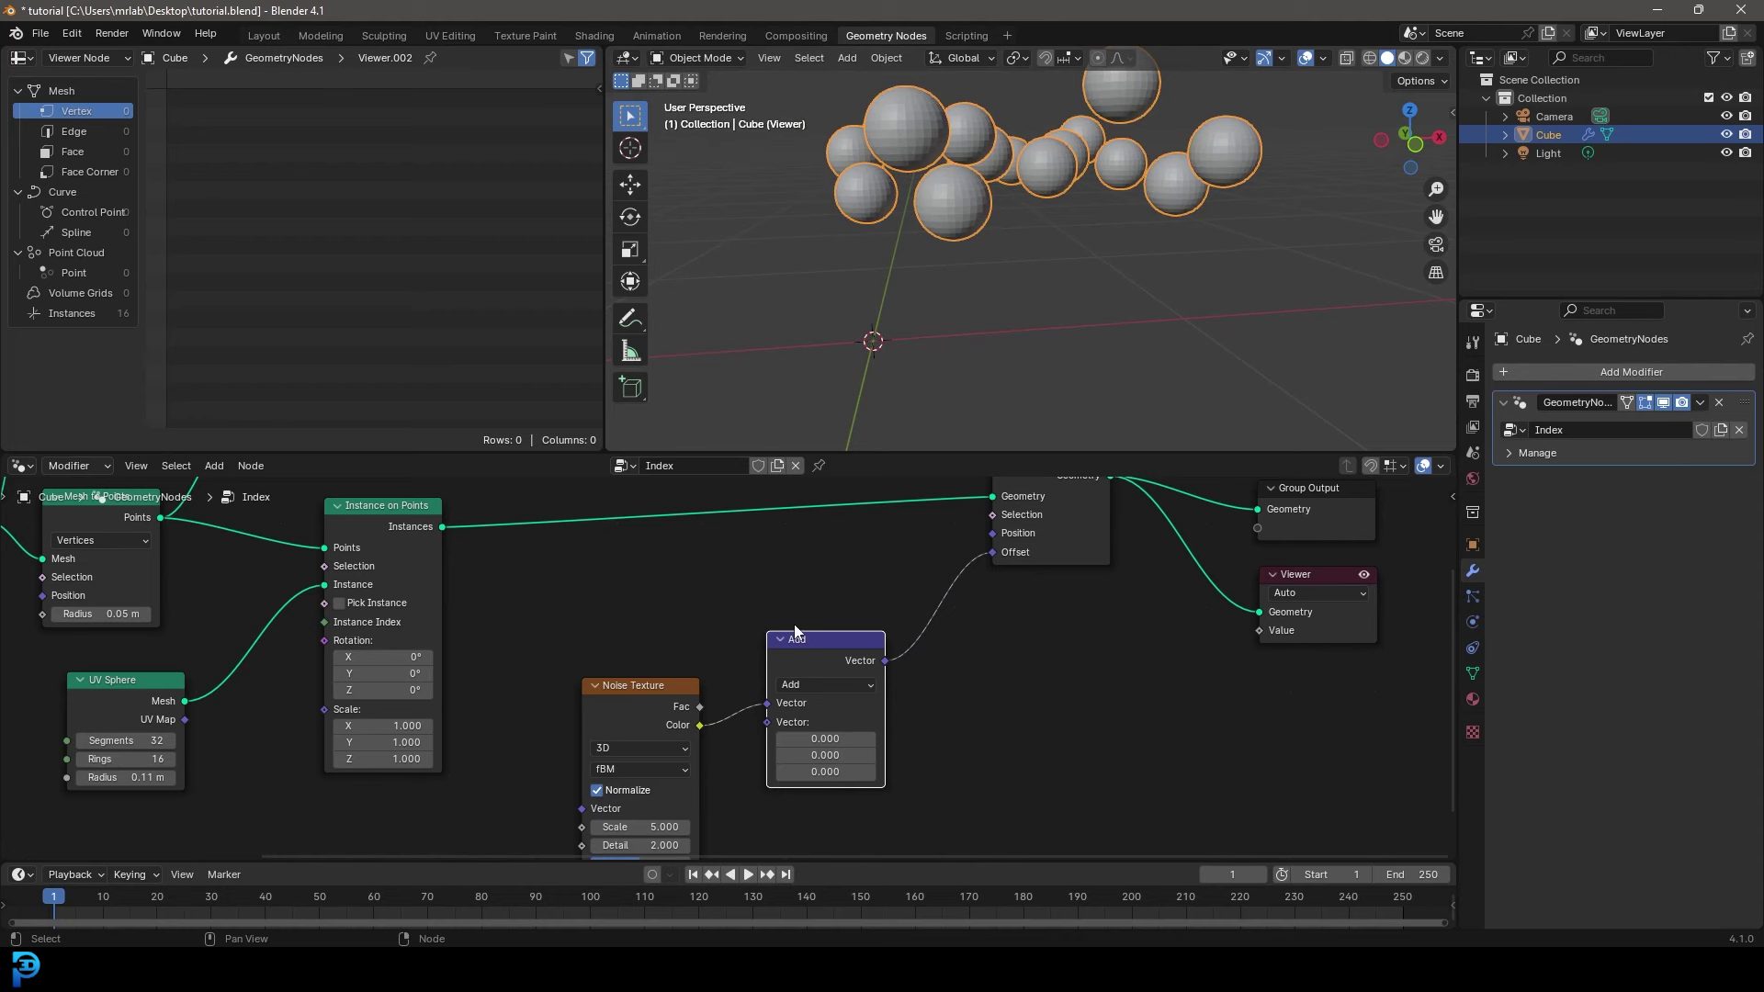
{"action": "left_click_drag", "start_coordinate": [804, 635], "coordinate": [803, 644]}
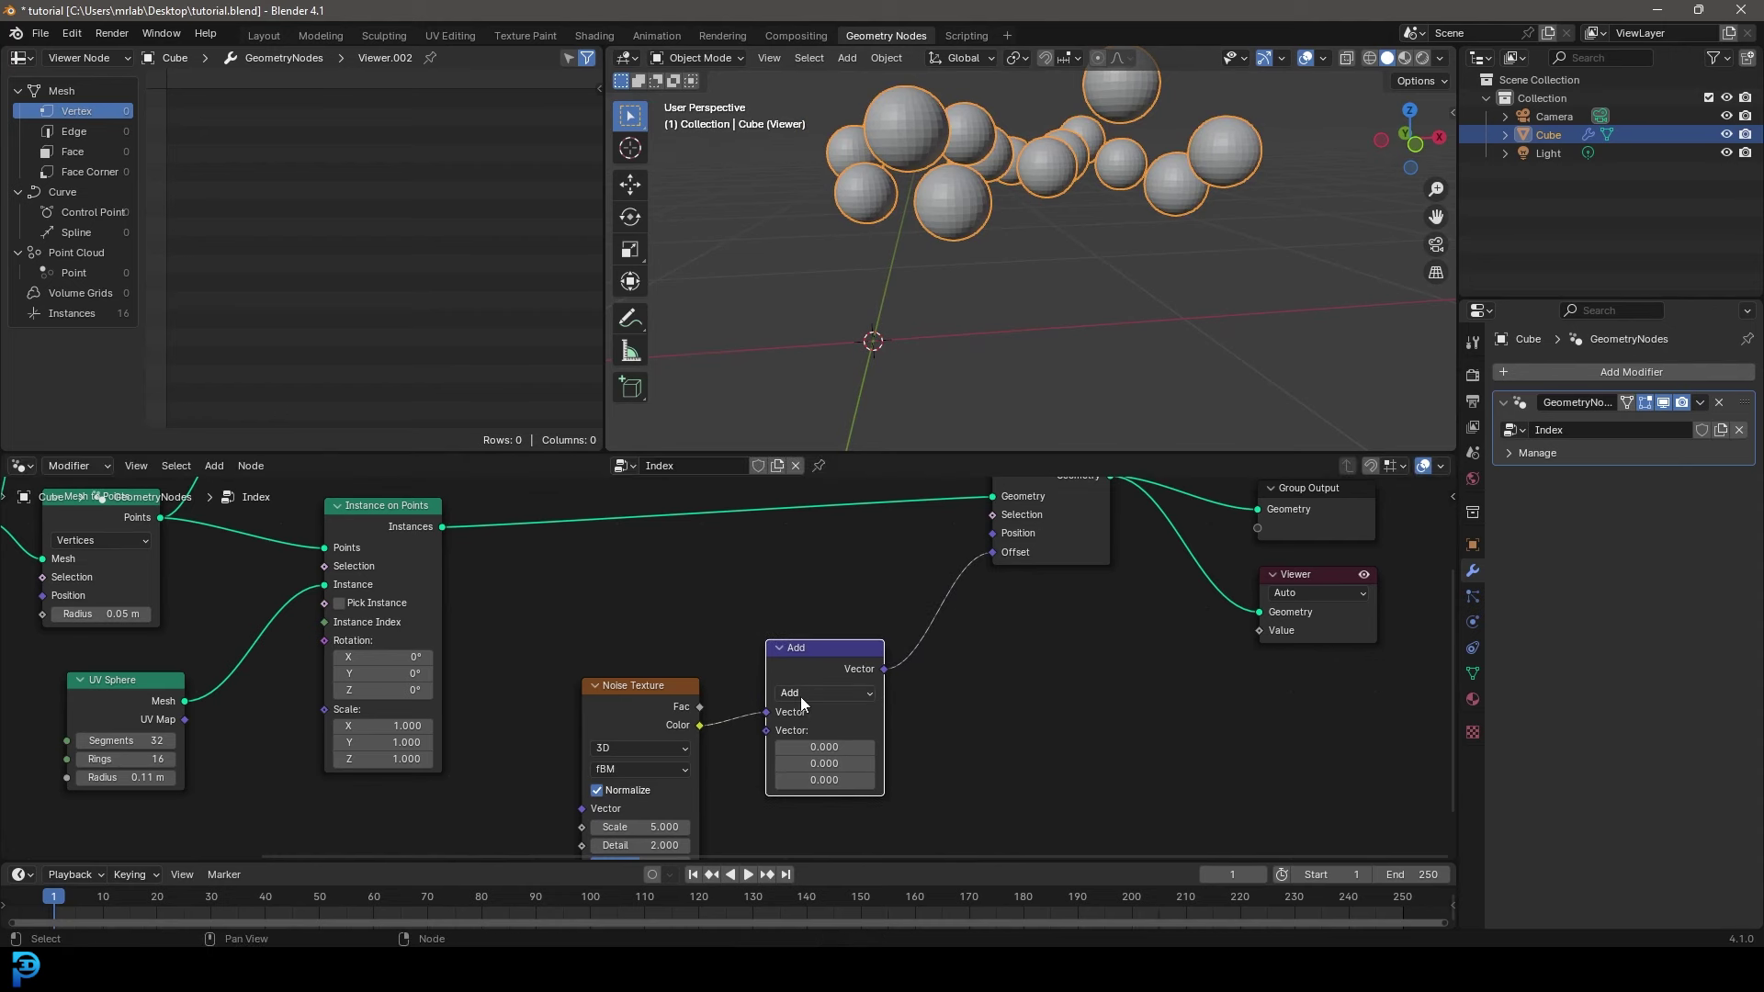
{"action": "left_click", "coordinate": [801, 696]}
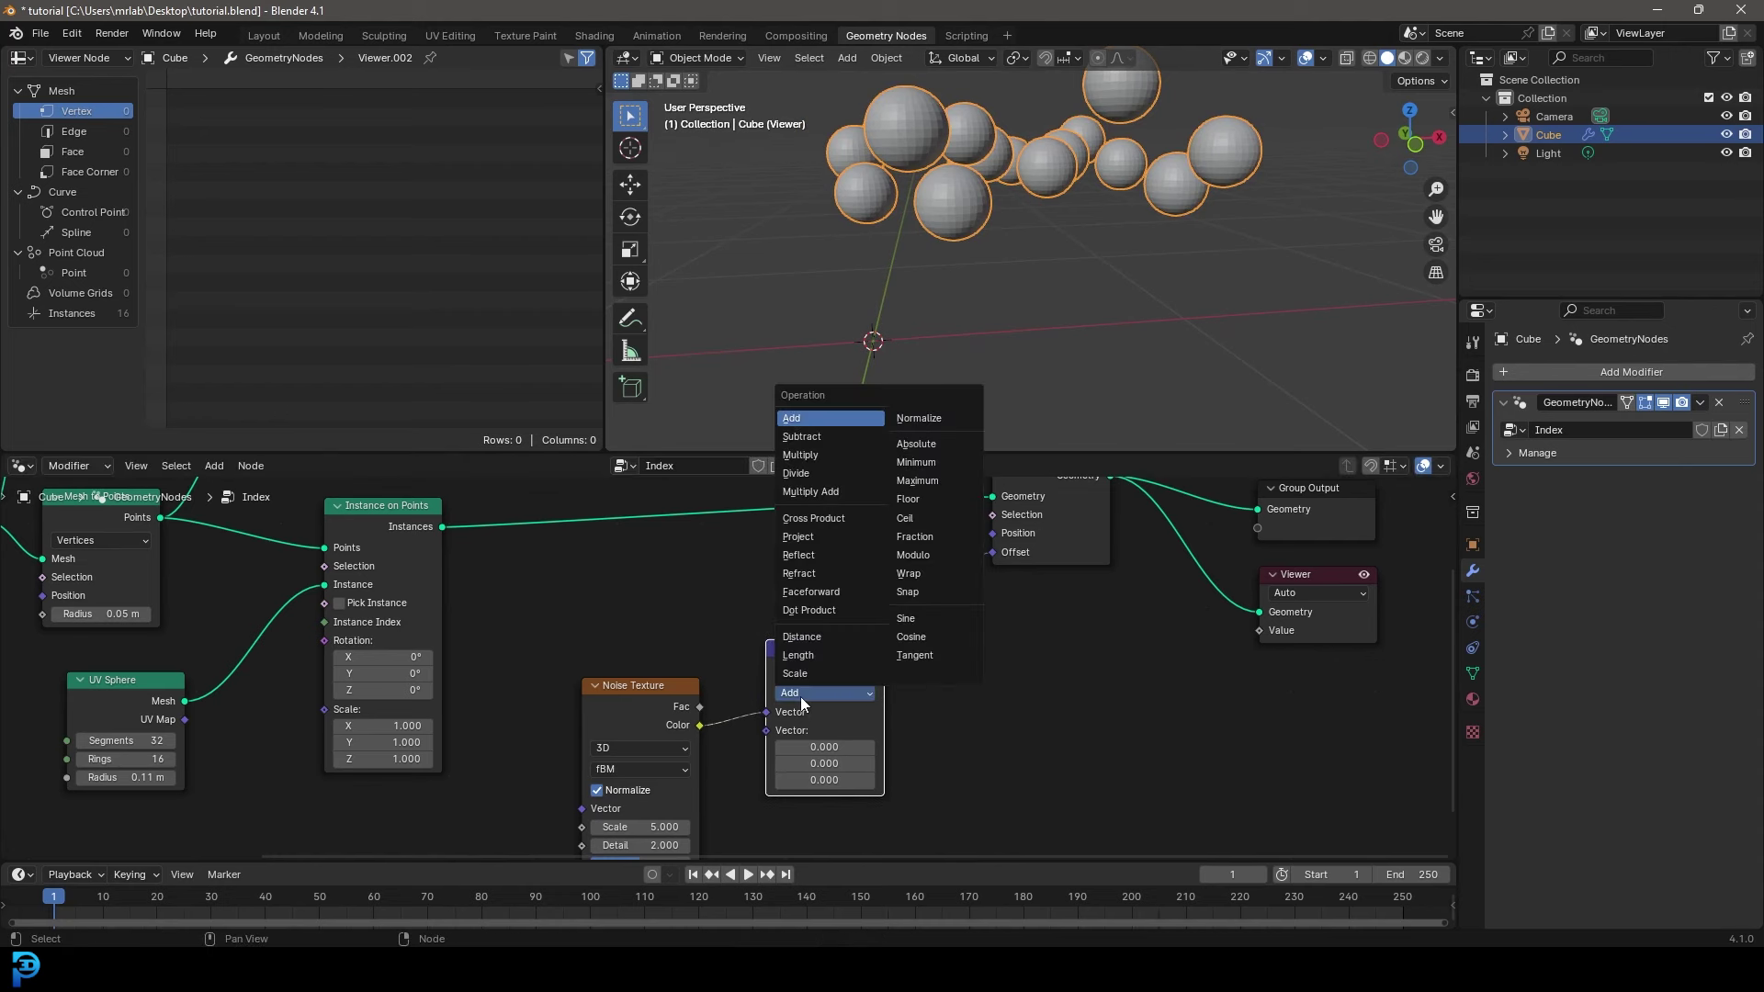
{"action": "left_click", "coordinate": [823, 440]}
{"action": "left_click_drag", "start_coordinate": [827, 748], "coordinate": [827, 780]}
{"action": "type", "text": "."}
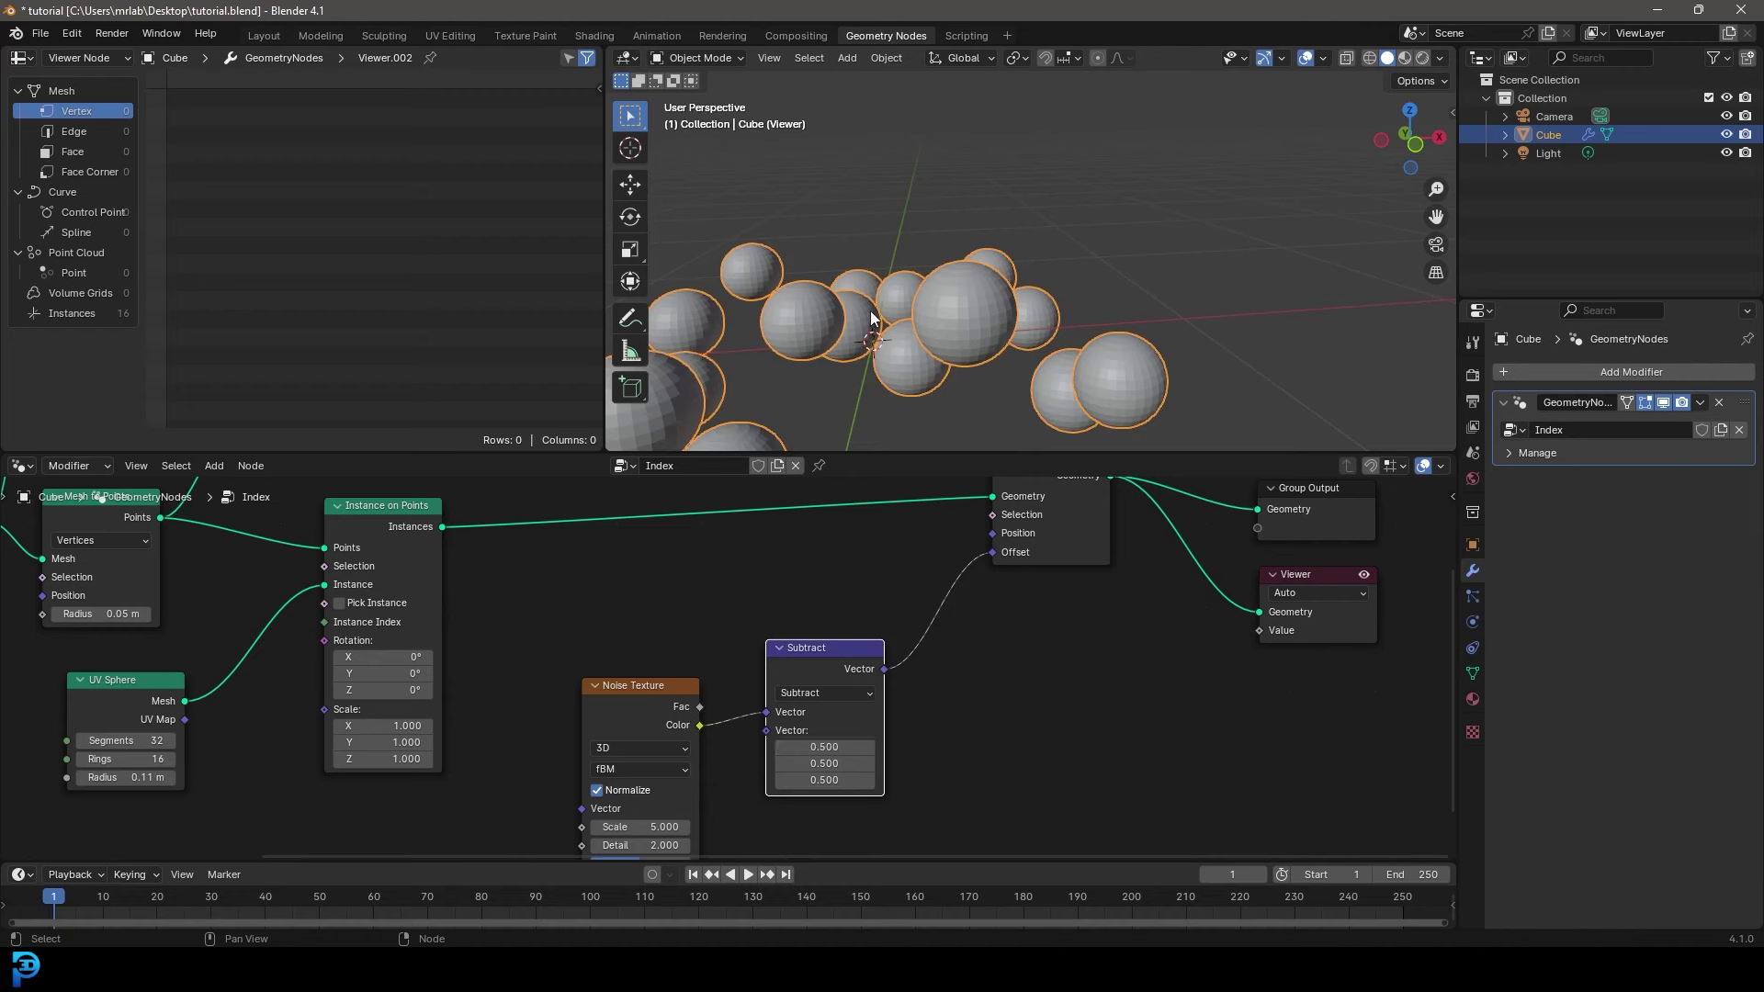
- Examine how the offset spheres are spread around the origin from the top and in perspective
{"action": "scroll", "coordinate": [919, 386], "scroll_direction": "down", "scroll_amount": 5}
{"action": "middle_click_drag", "start_coordinate": [928, 386], "coordinate": [1022, 223]}
{"action": "middle_click_drag", "start_coordinate": [1061, 607], "coordinate": [1089, 466]}
{"action": "middle_click_drag", "start_coordinate": [1038, 307], "coordinate": [1041, 364]}
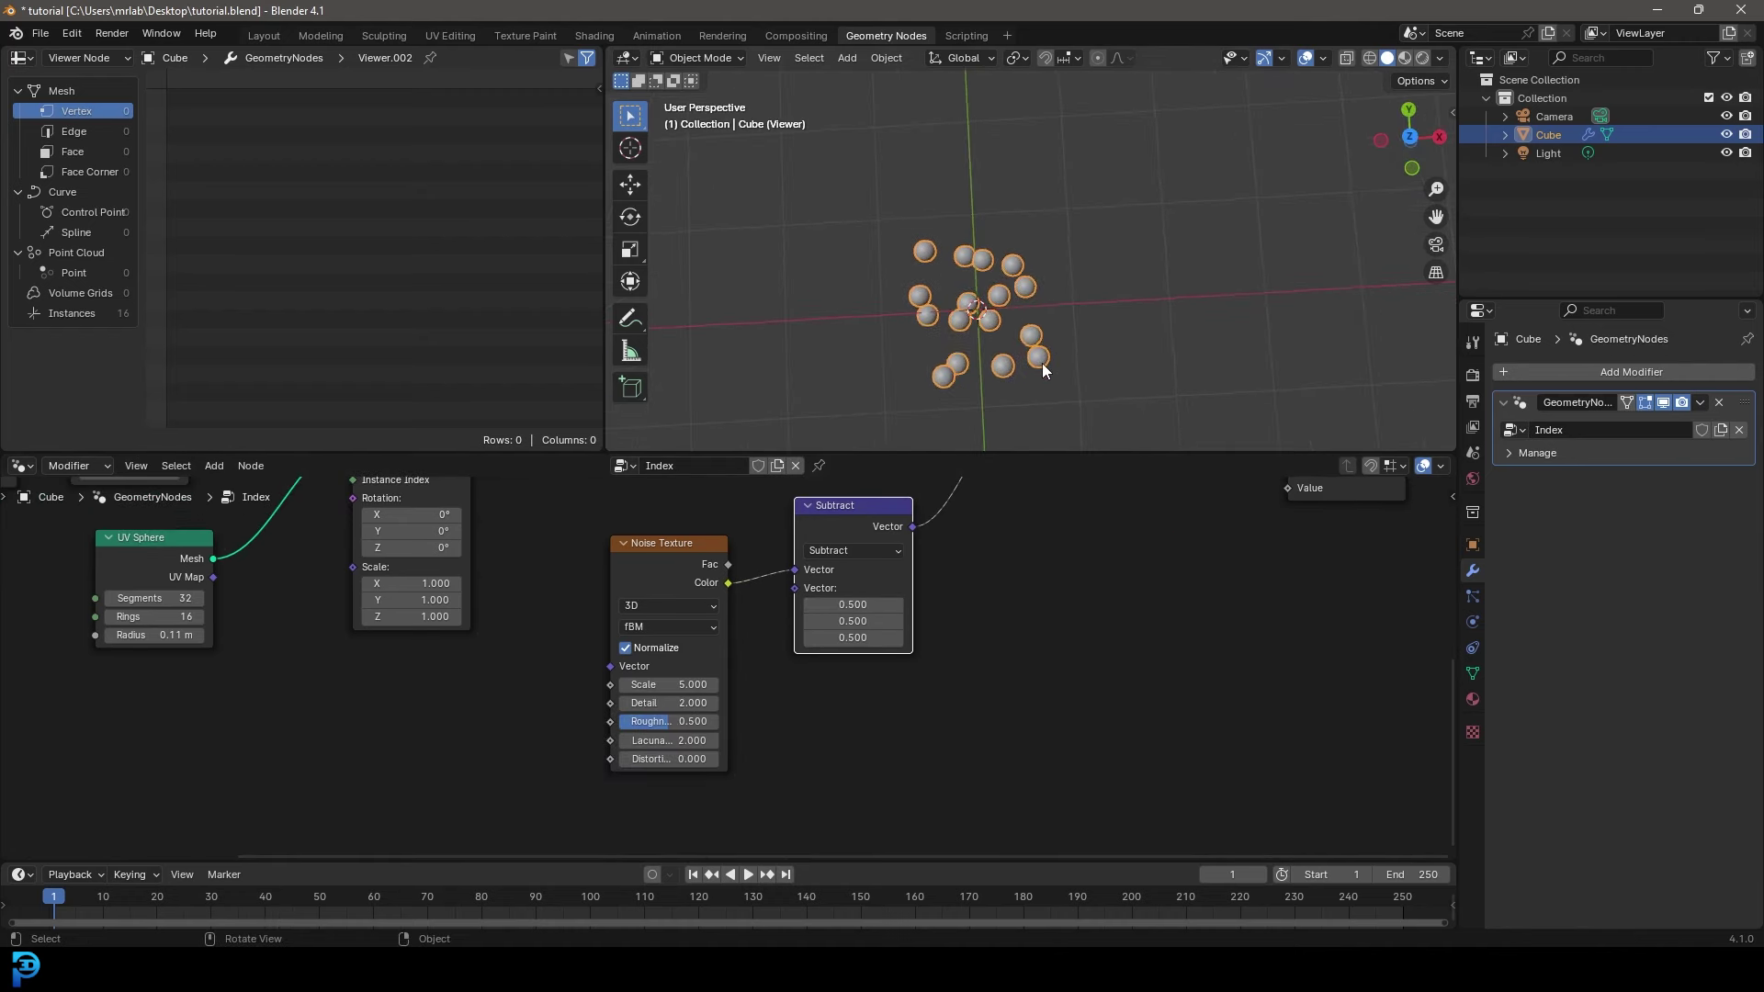
{"action": "key", "text": "KP_7"}
{"action": "scroll", "coordinate": [800, 716], "scroll_direction": "down", "scroll_amount": 2}
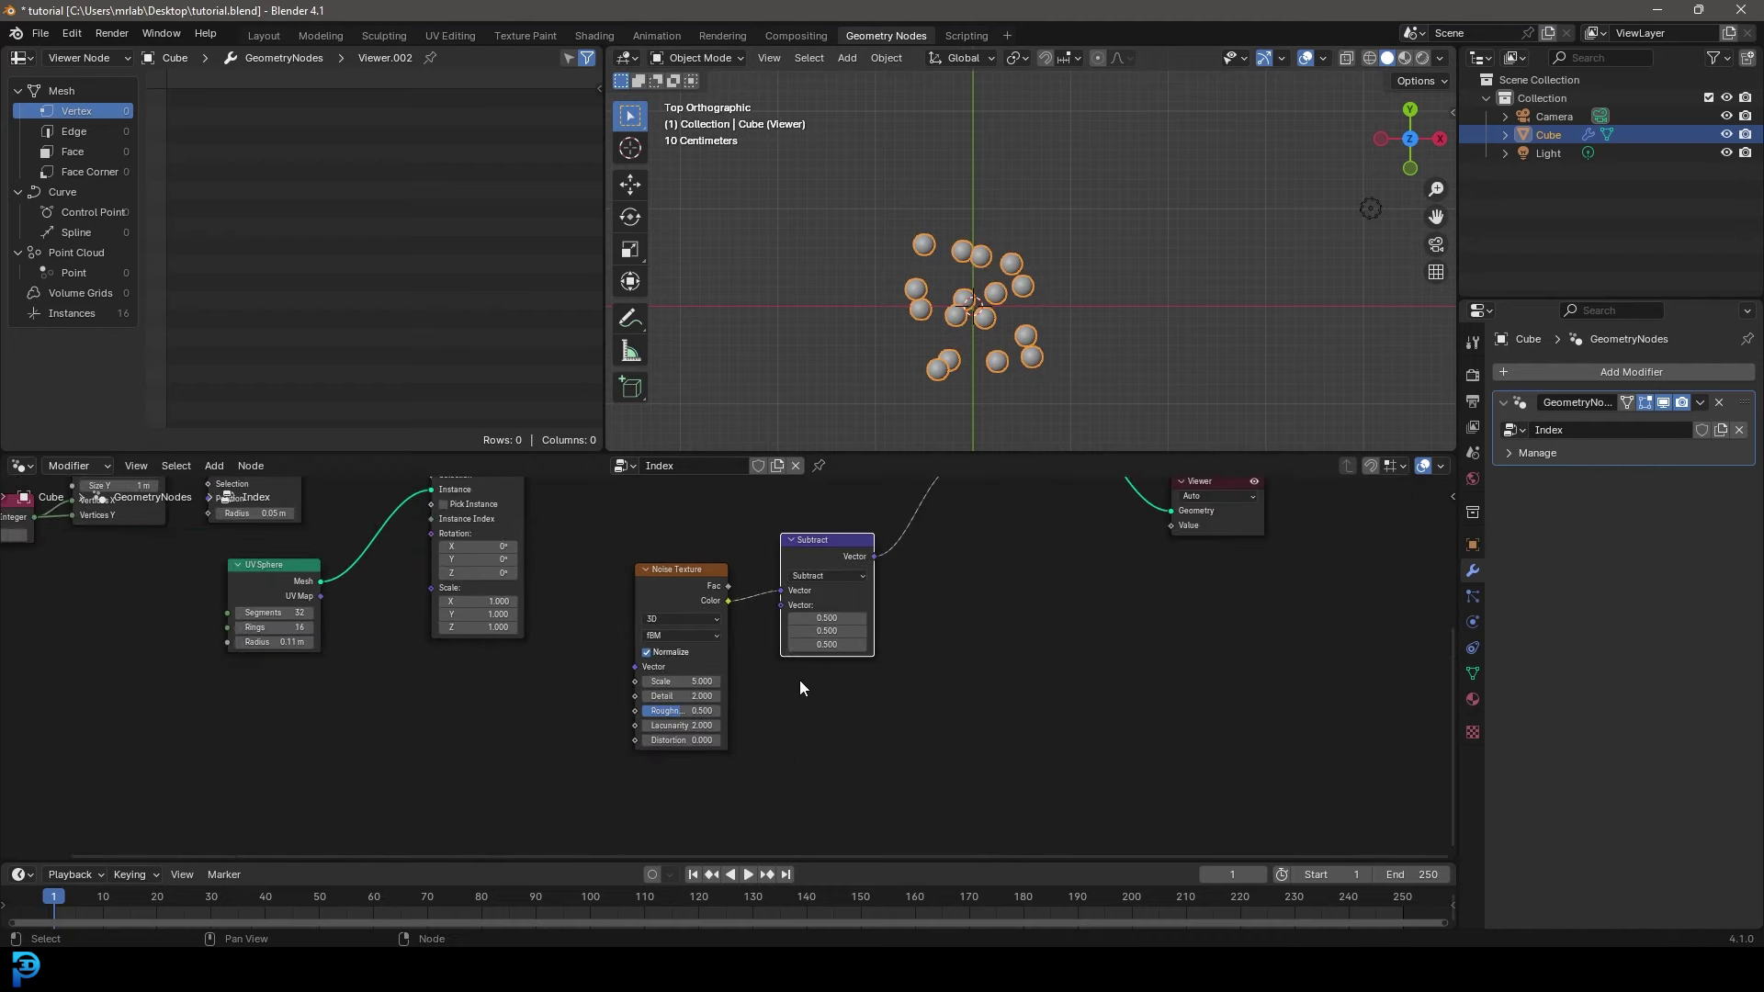
{"action": "middle_click_drag", "start_coordinate": [920, 312], "coordinate": [985, 327]}
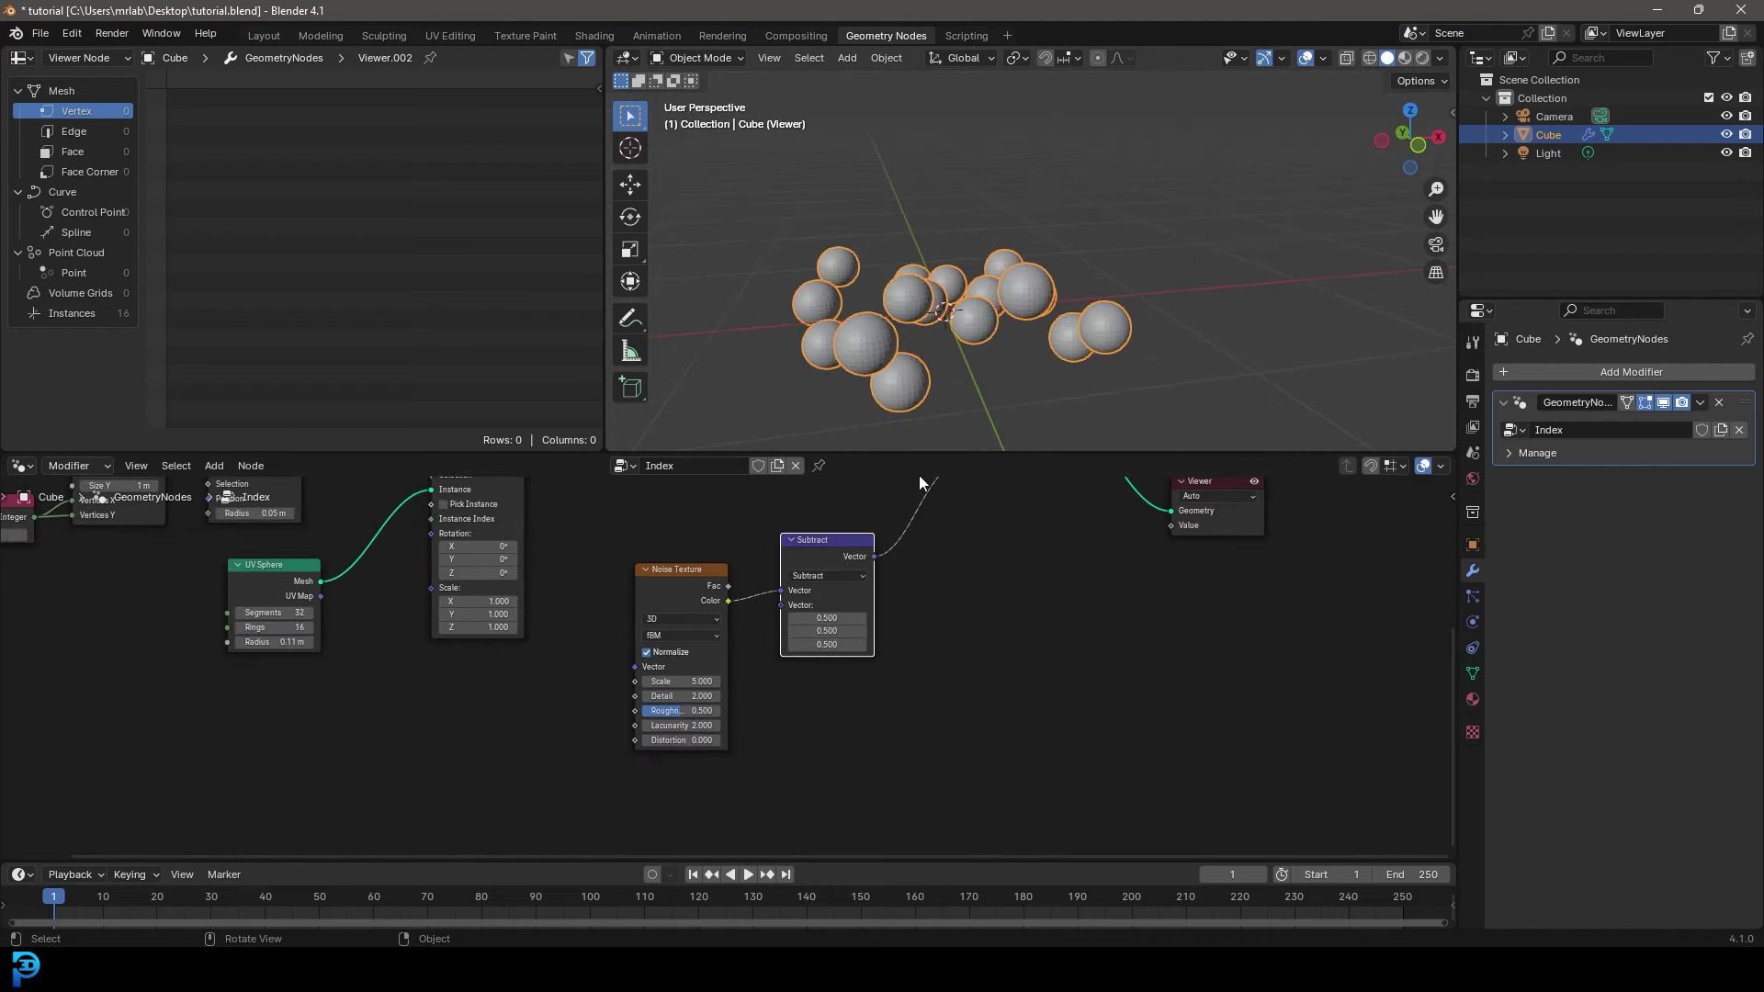
- Insert a Combine XYZ node between Subtract and the Set Position offset, with the subtracted vector feeding its Z input
{"action": "middle_click_drag", "start_coordinate": [933, 539], "coordinate": [928, 598]}
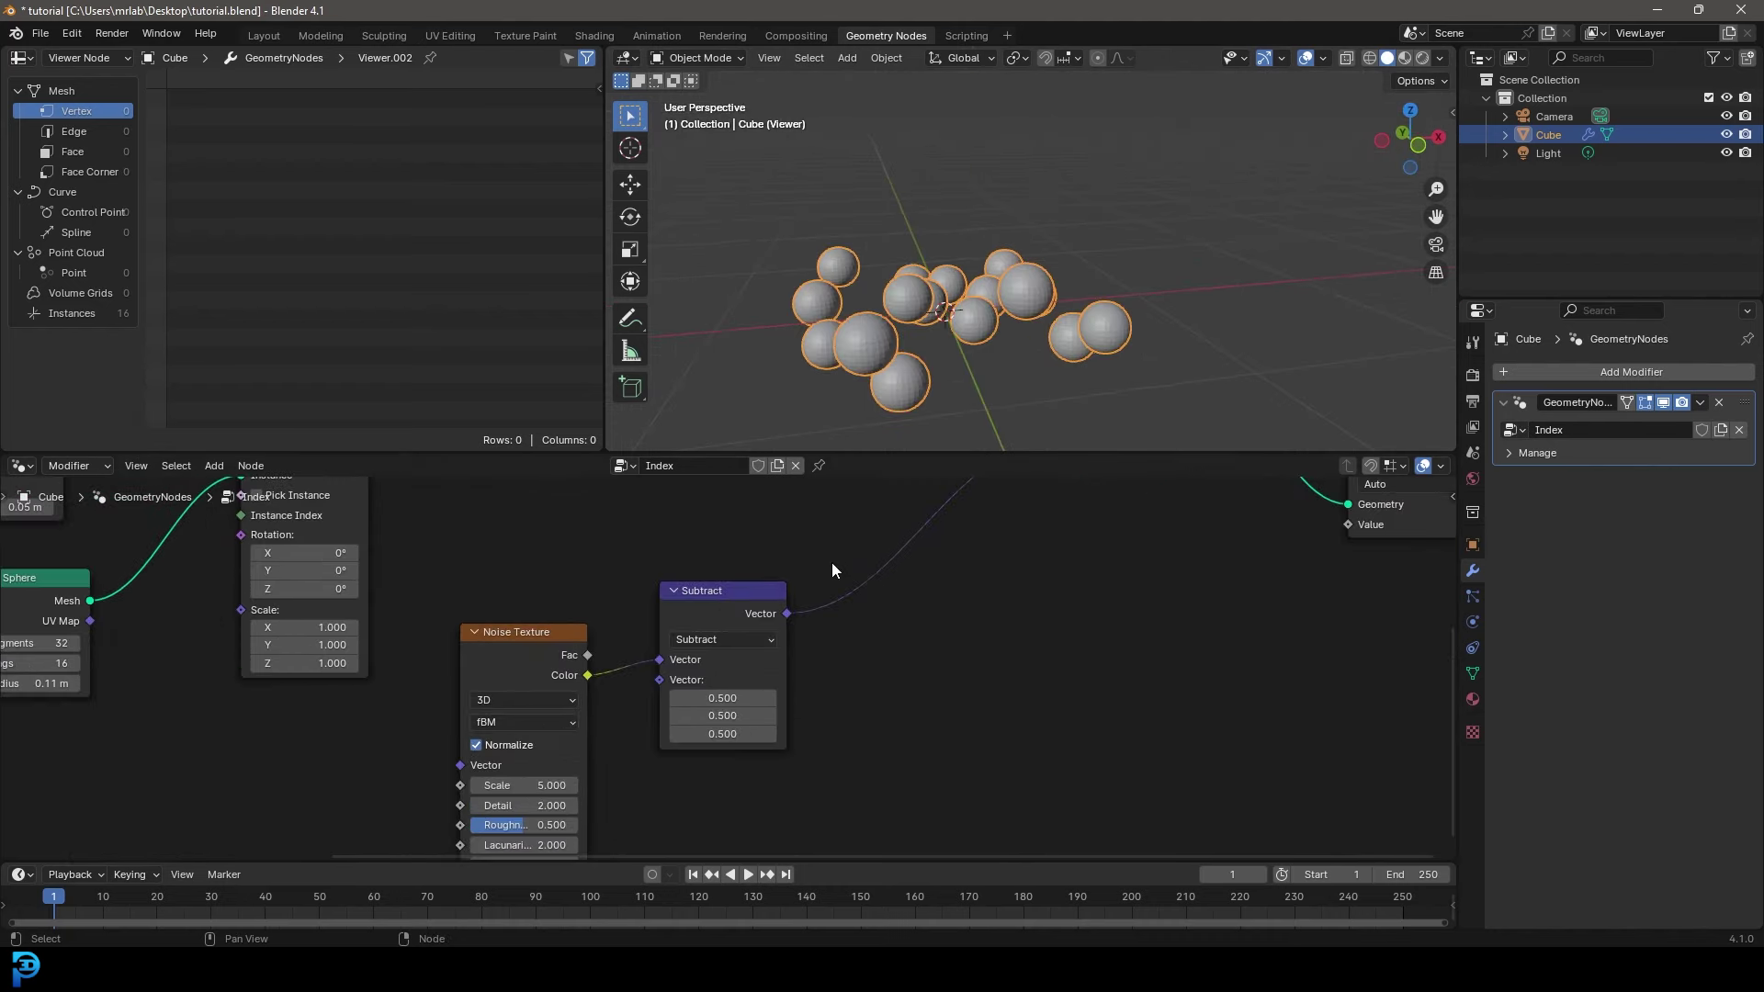
{"action": "middle_click_drag", "start_coordinate": [896, 537], "coordinate": [841, 610]}
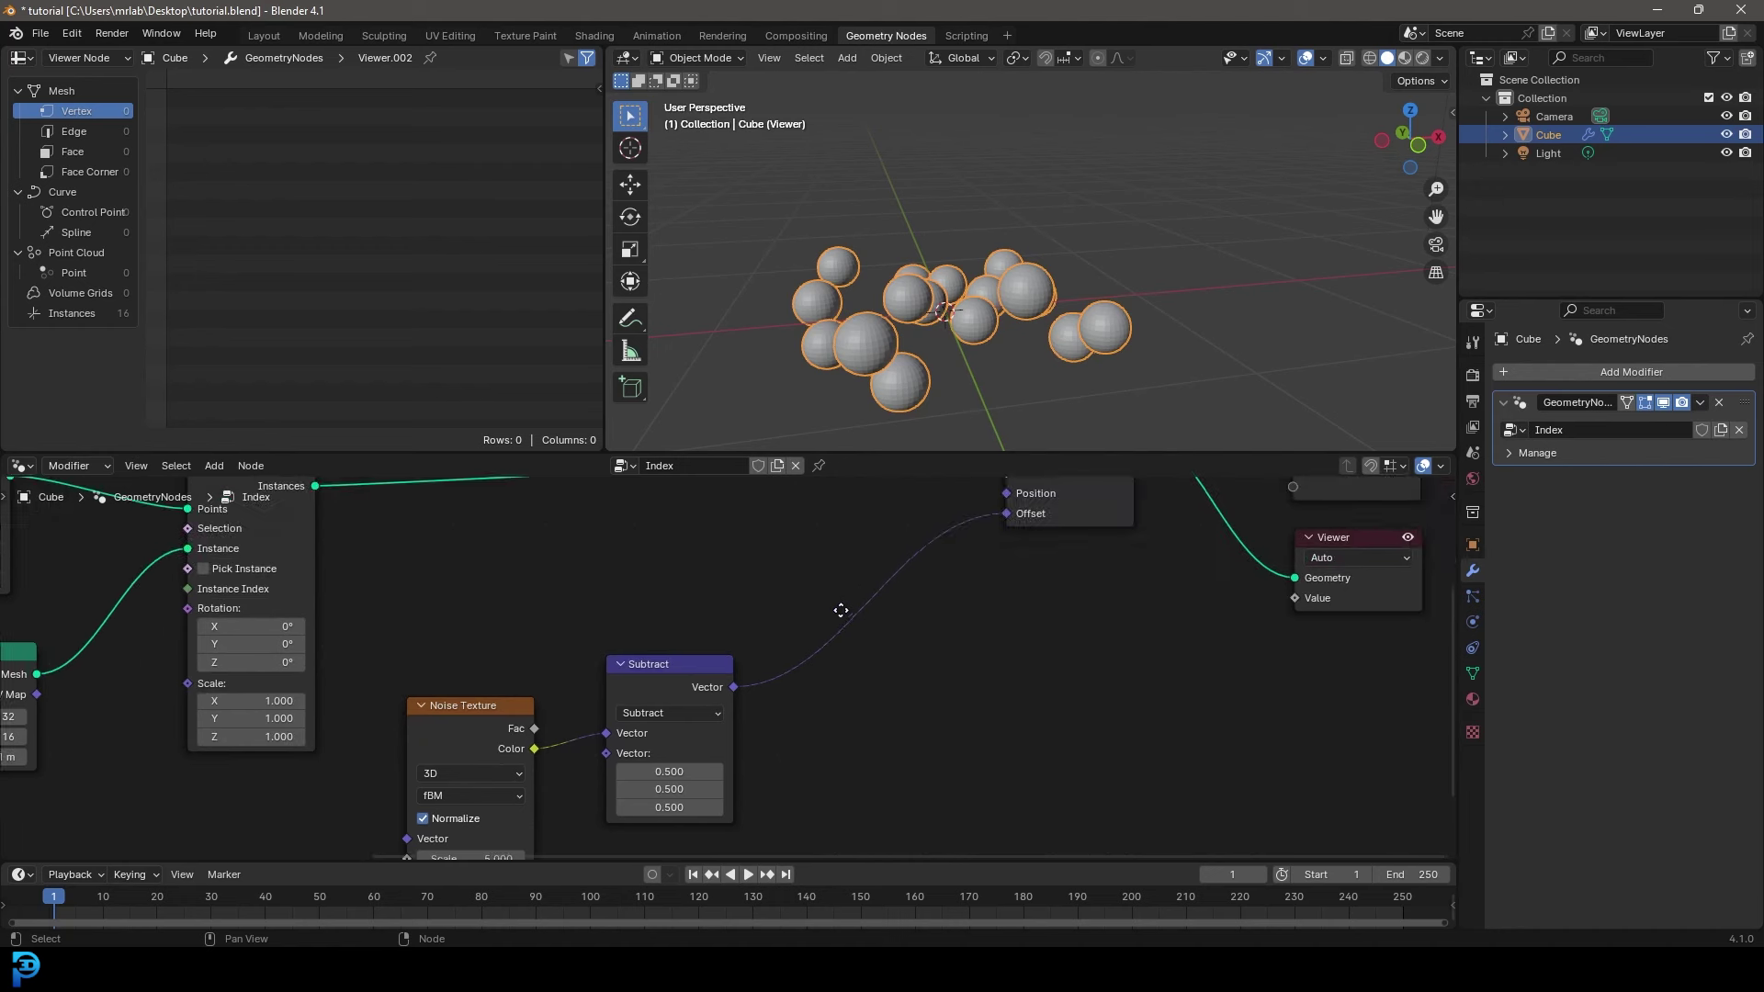
{"action": "left_click_drag", "start_coordinate": [678, 675], "coordinate": [661, 671]}
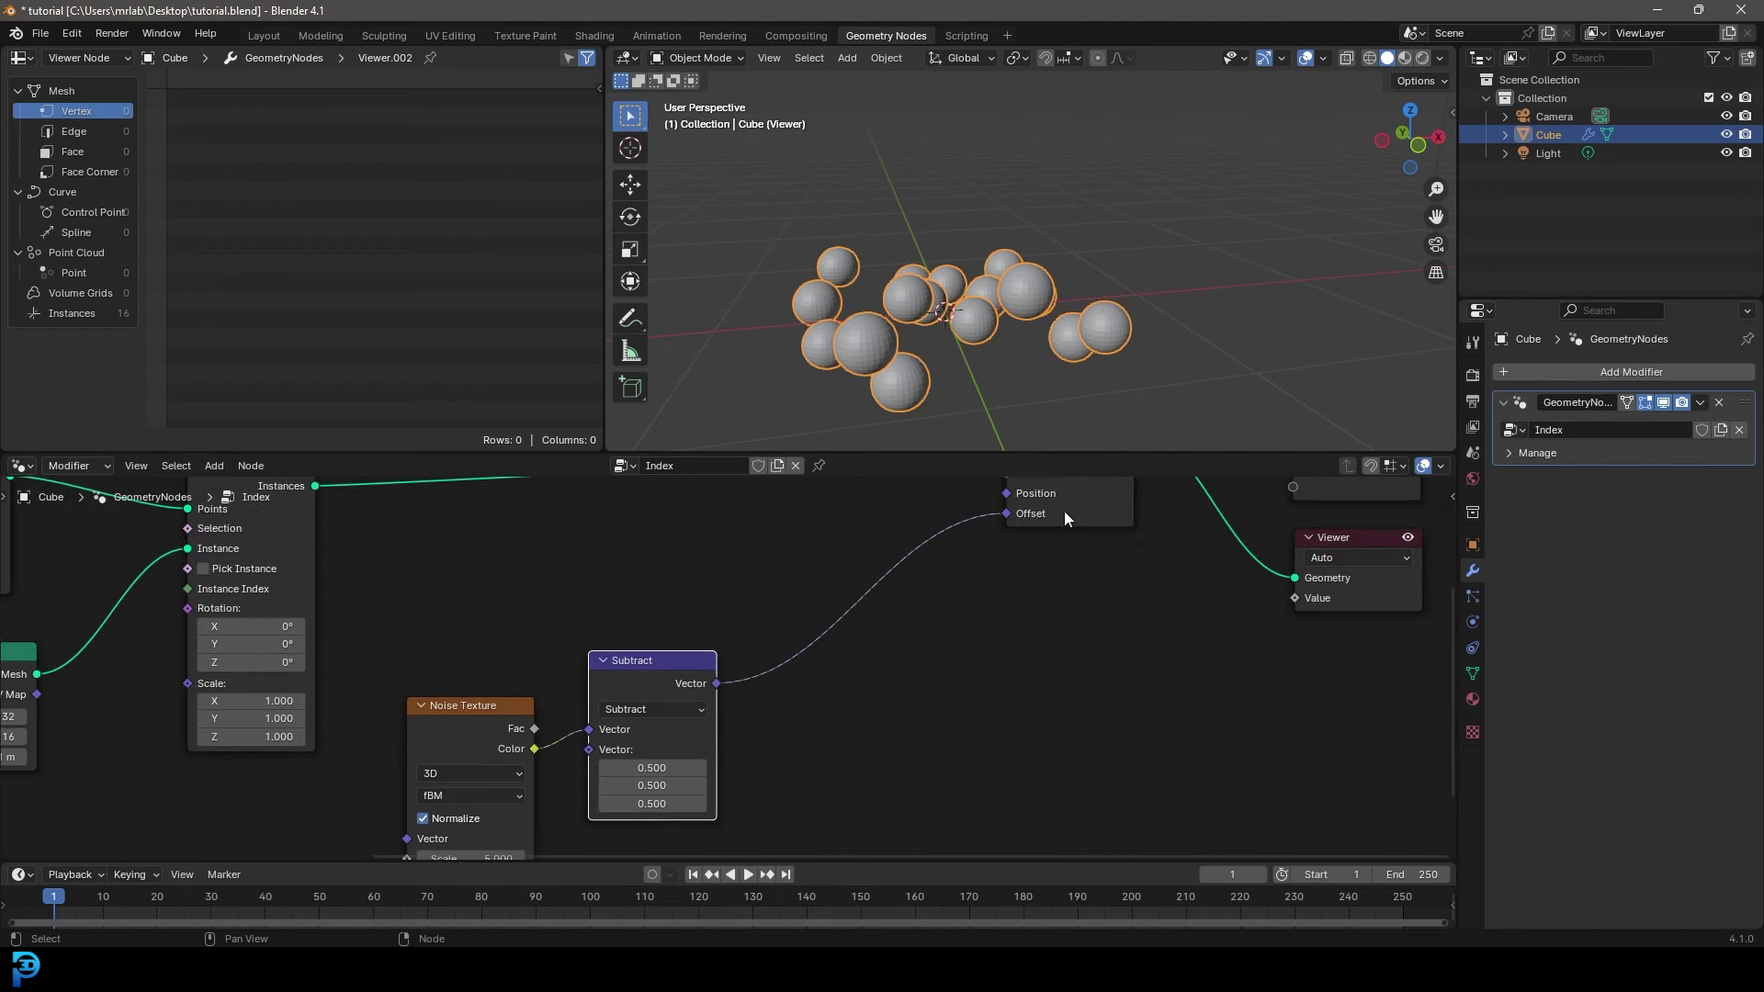
{"action": "middle_click_drag", "start_coordinate": [954, 566], "coordinate": [963, 577]}
{"action": "key", "text": "shift+a"}
{"action": "left_click", "coordinate": [739, 568]}
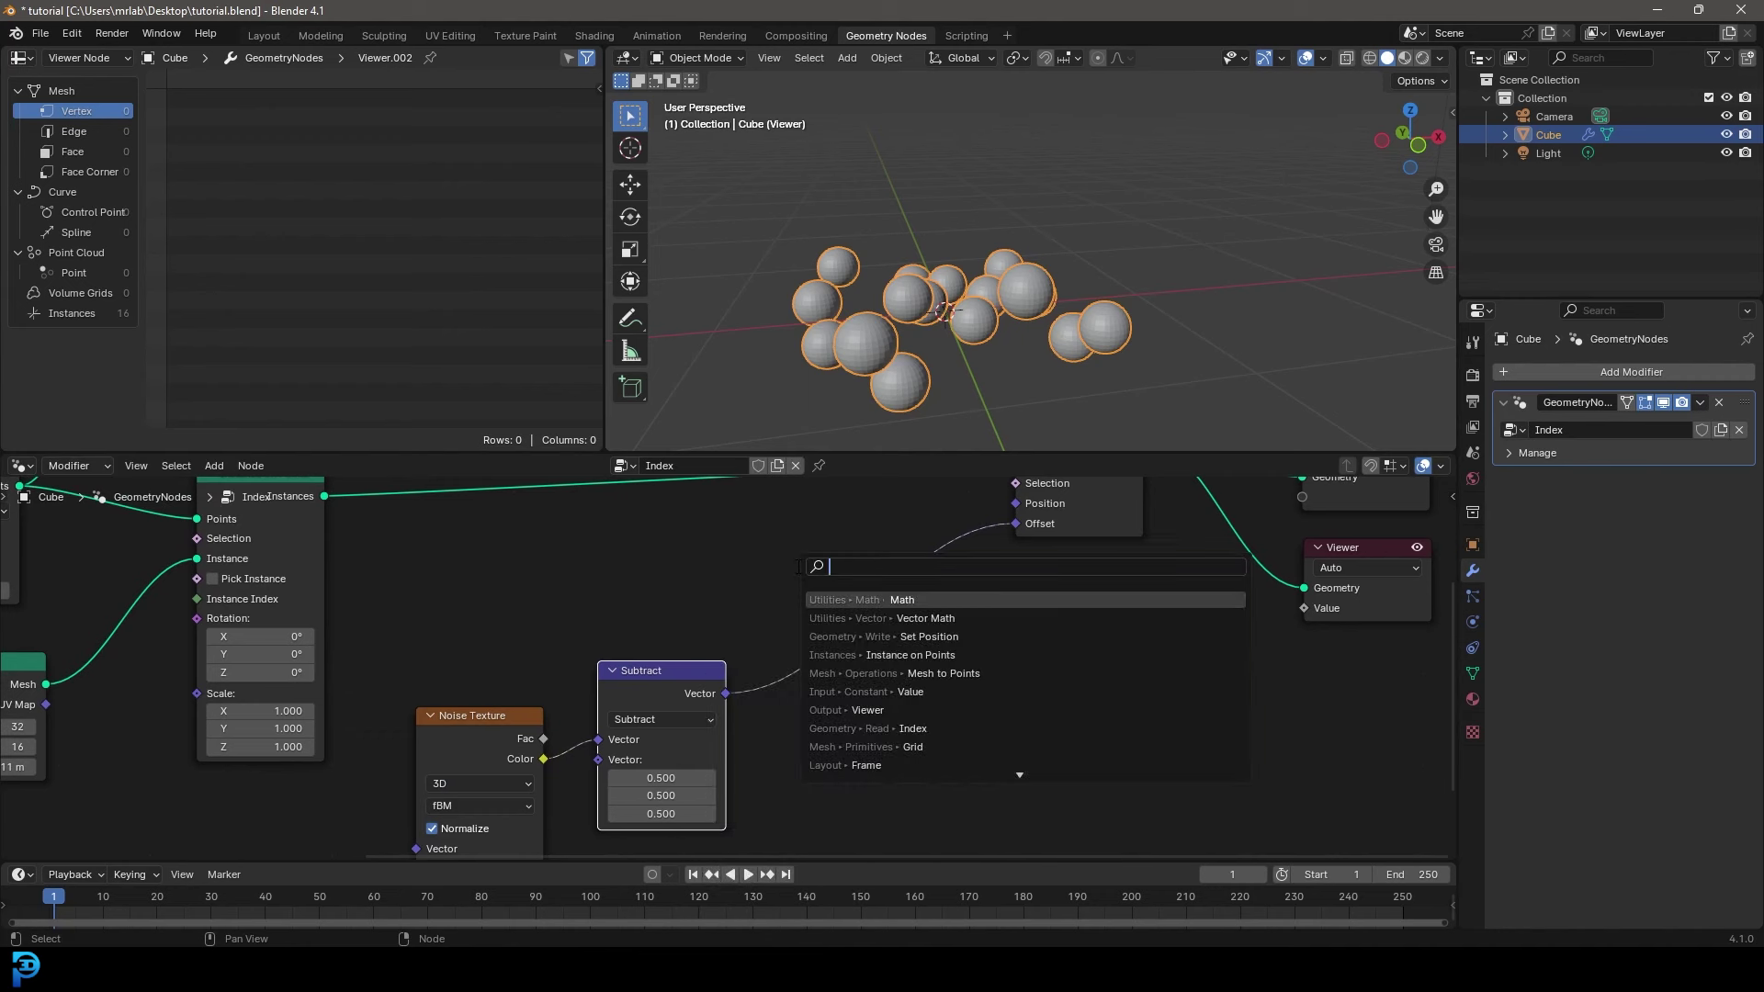
{"action": "type", "text": "combine"}
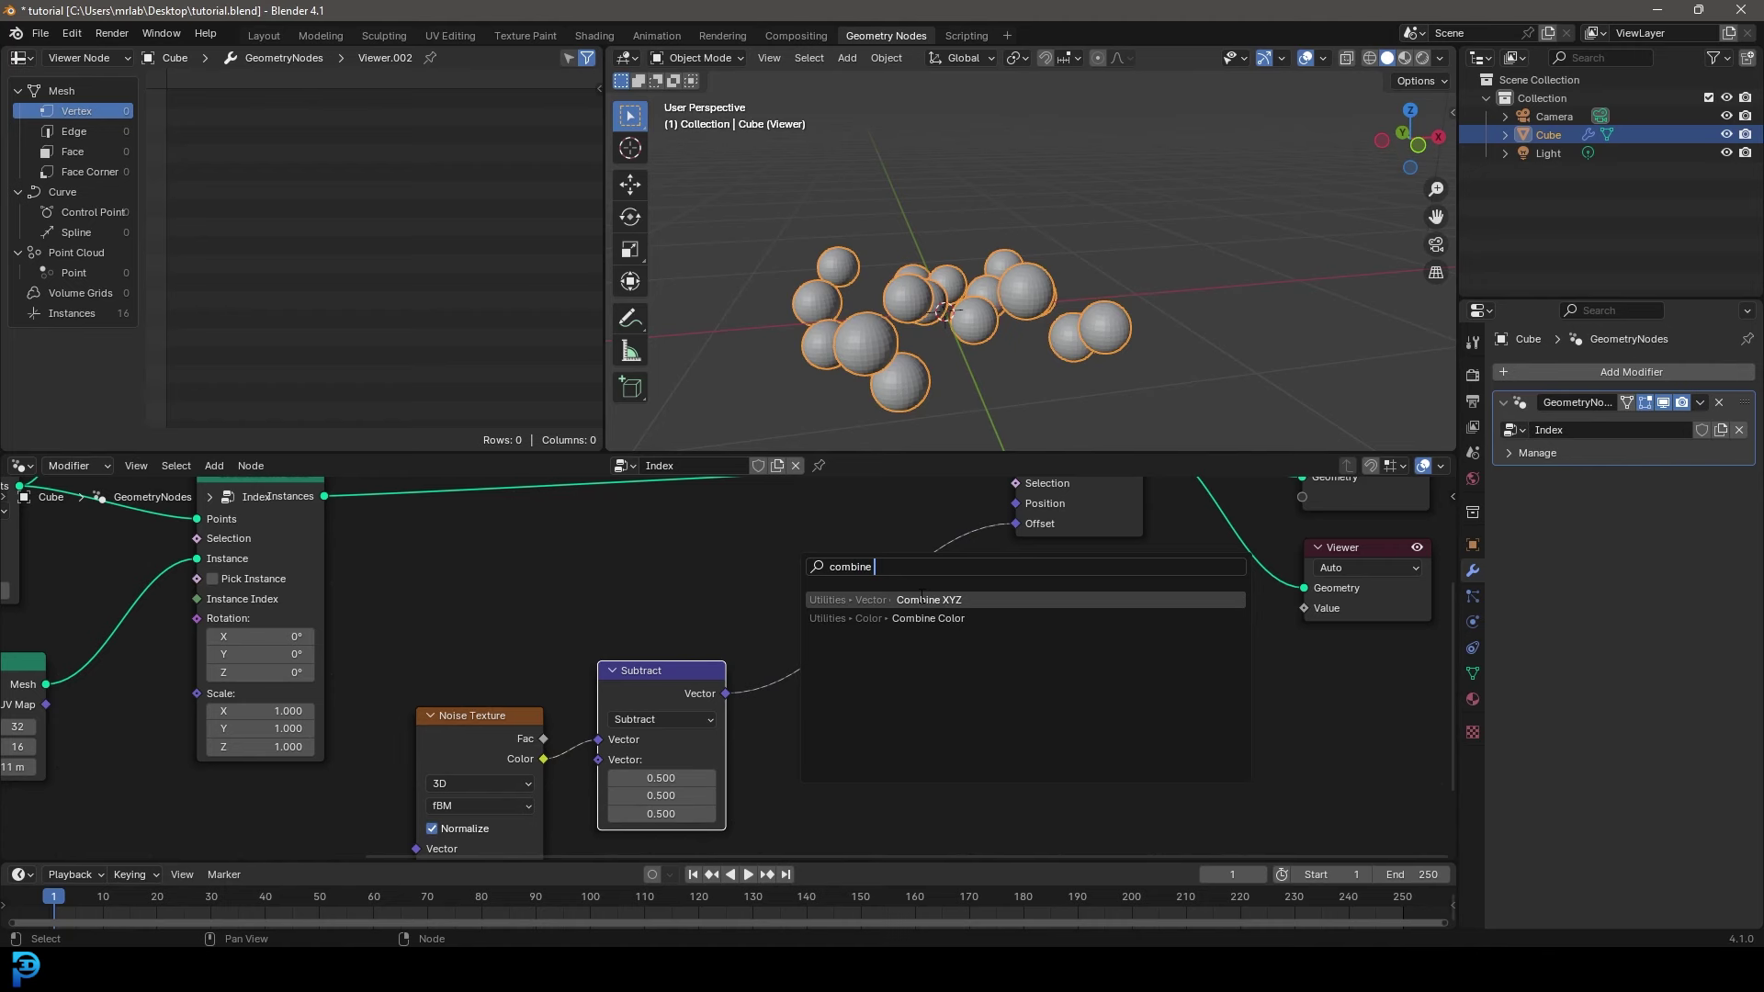
{"action": "left_click", "coordinate": [921, 599]}
{"action": "left_click", "coordinate": [896, 586]}
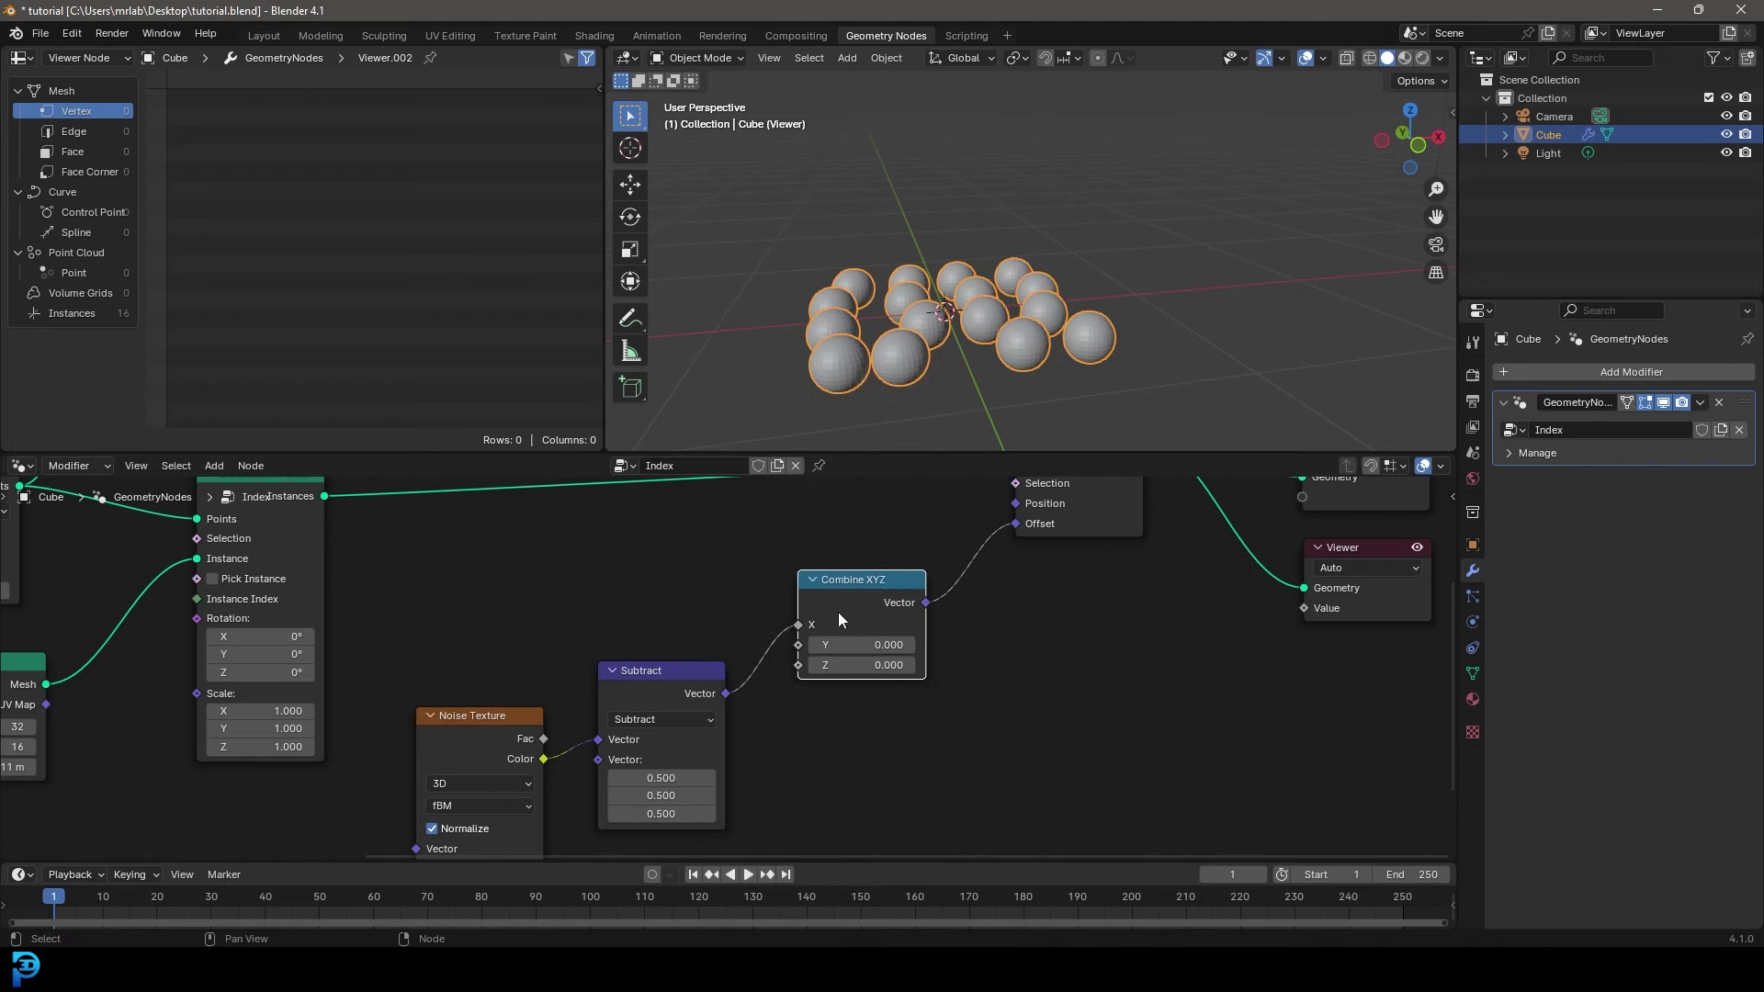
{"action": "left_click_drag", "start_coordinate": [801, 629], "coordinate": [798, 665]}
- Set the Noise Texture scale to 2.7 and view the height variation of the spheres
{"action": "middle_click_drag", "start_coordinate": [928, 372], "coordinate": [917, 325]}
{"action": "middle_click_drag", "start_coordinate": [366, 792], "coordinate": [456, 642]}
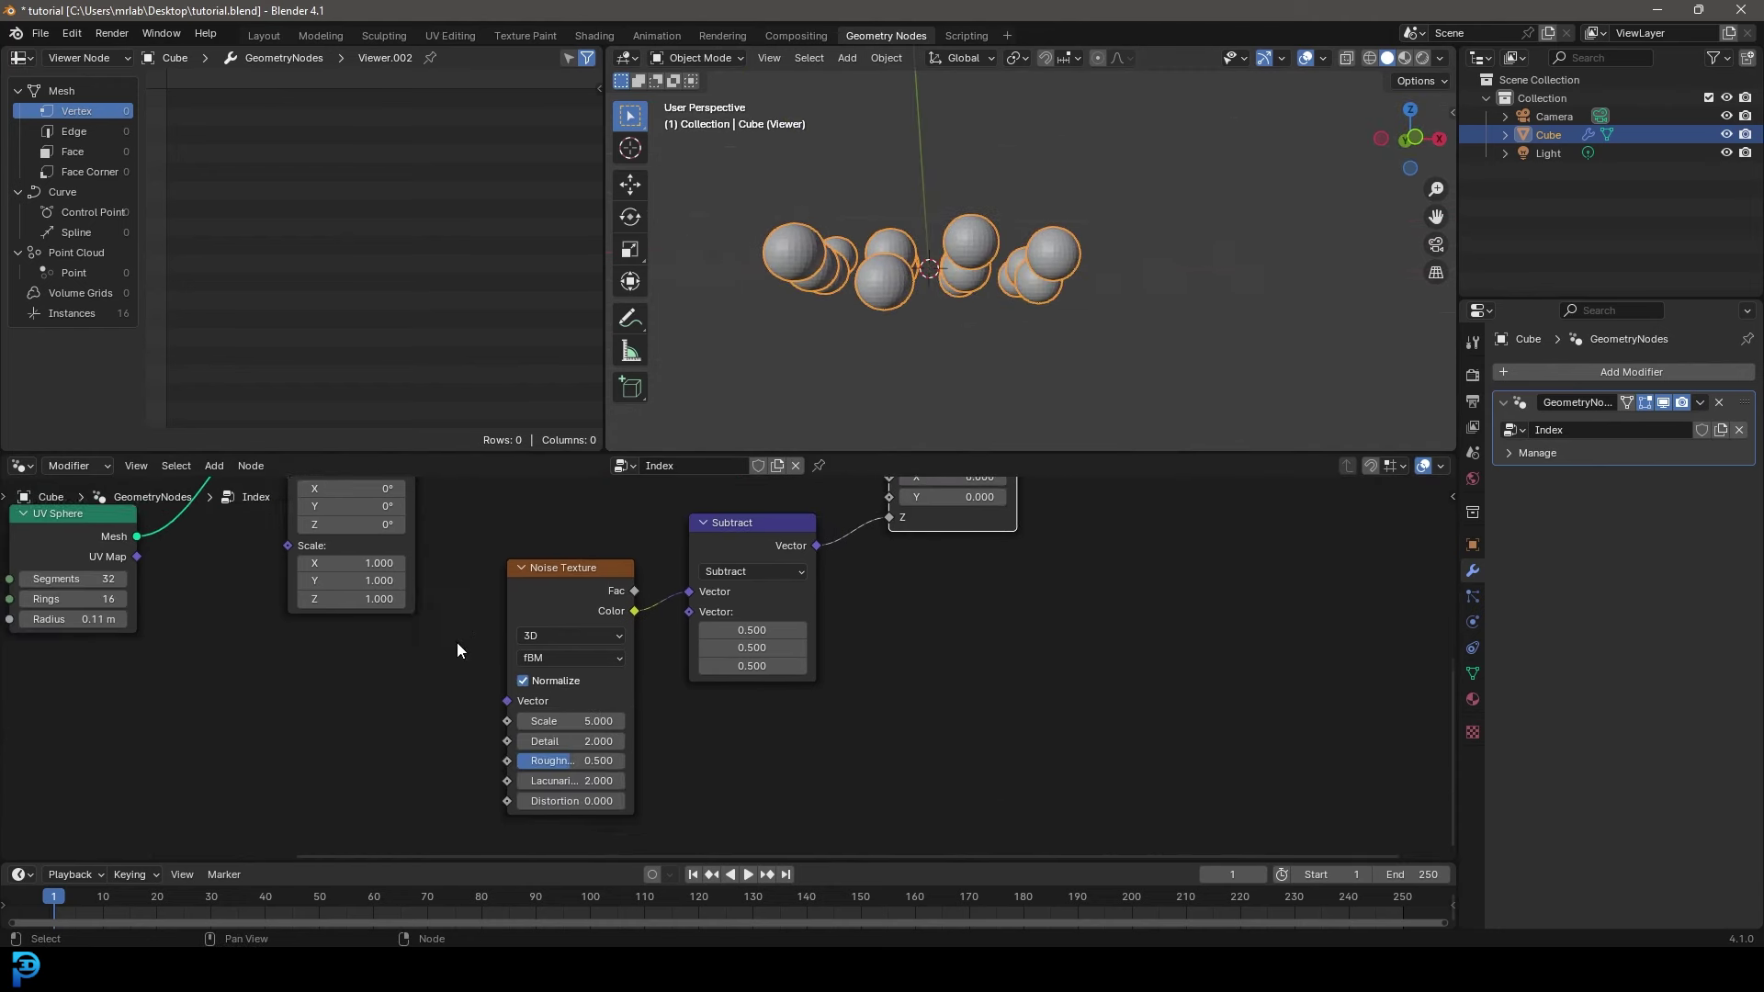
{"action": "scroll", "coordinate": [460, 648], "scroll_direction": "up", "scroll_amount": 1}
{"action": "left_click_drag", "start_coordinate": [542, 728], "coordinate": [515, 727]}
{"action": "middle_click_drag", "start_coordinate": [882, 349], "coordinate": [909, 268]}
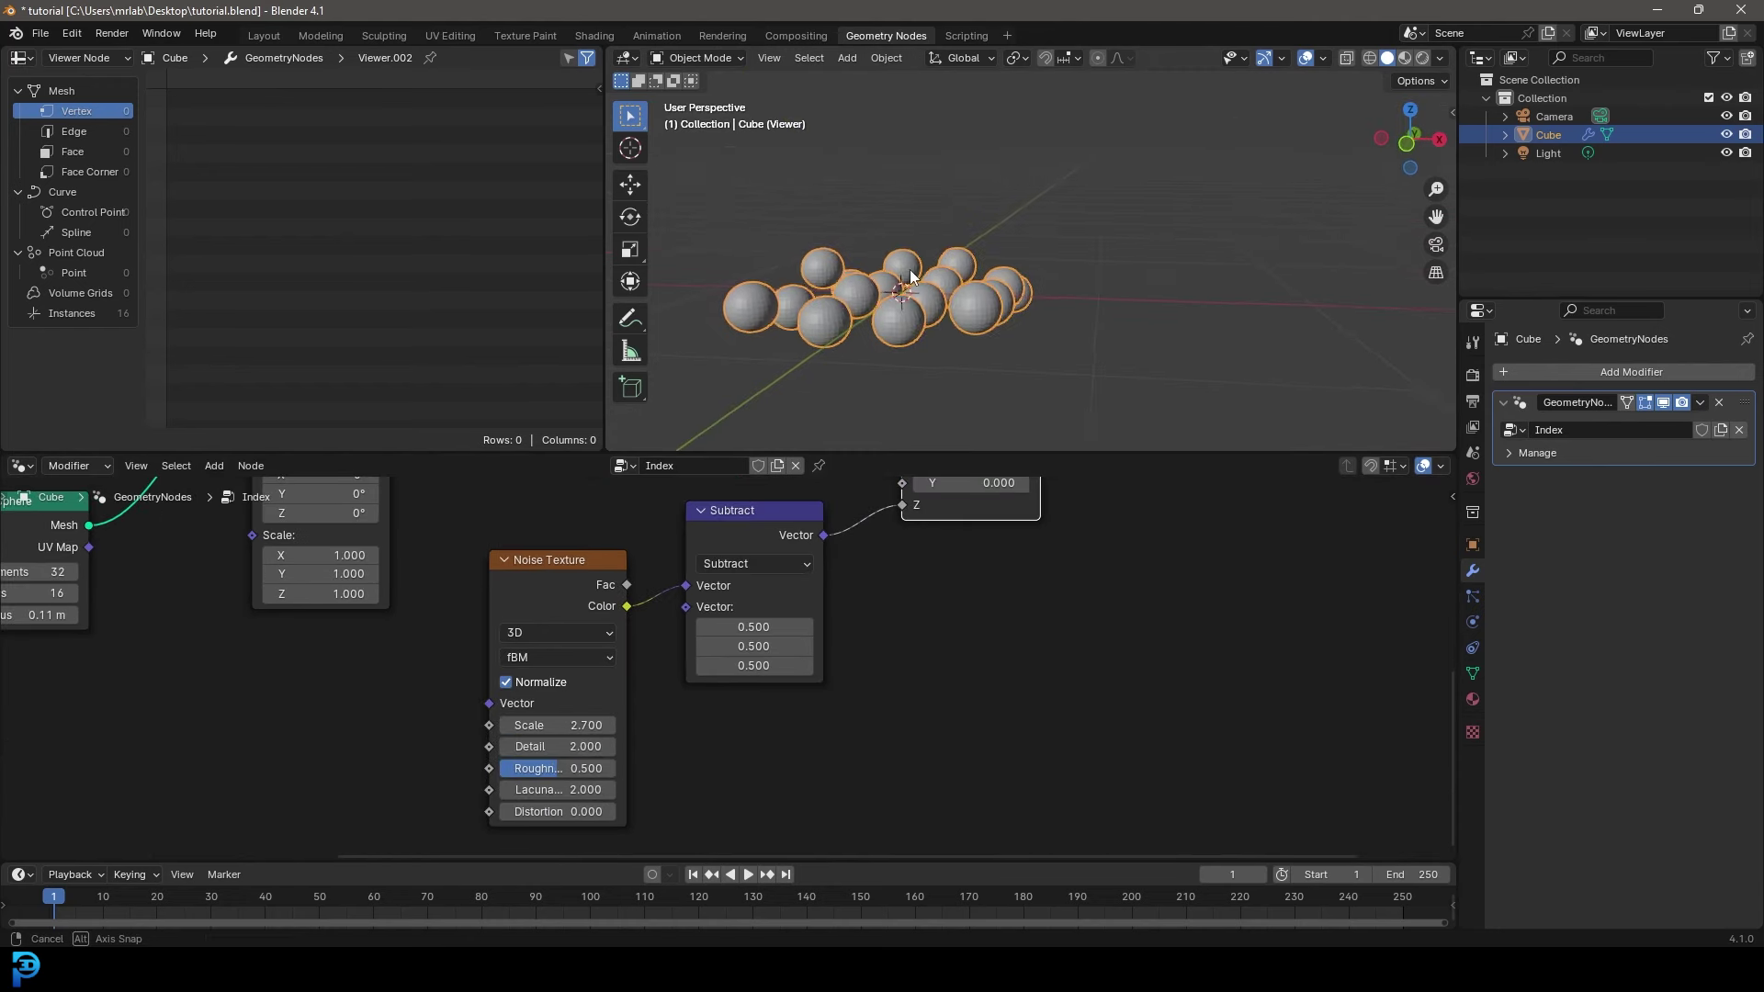
- Change the Noise Texture dimensions to 4D and play the animation briefly
{"action": "middle_click_drag", "start_coordinate": [926, 580], "coordinate": [924, 736]}
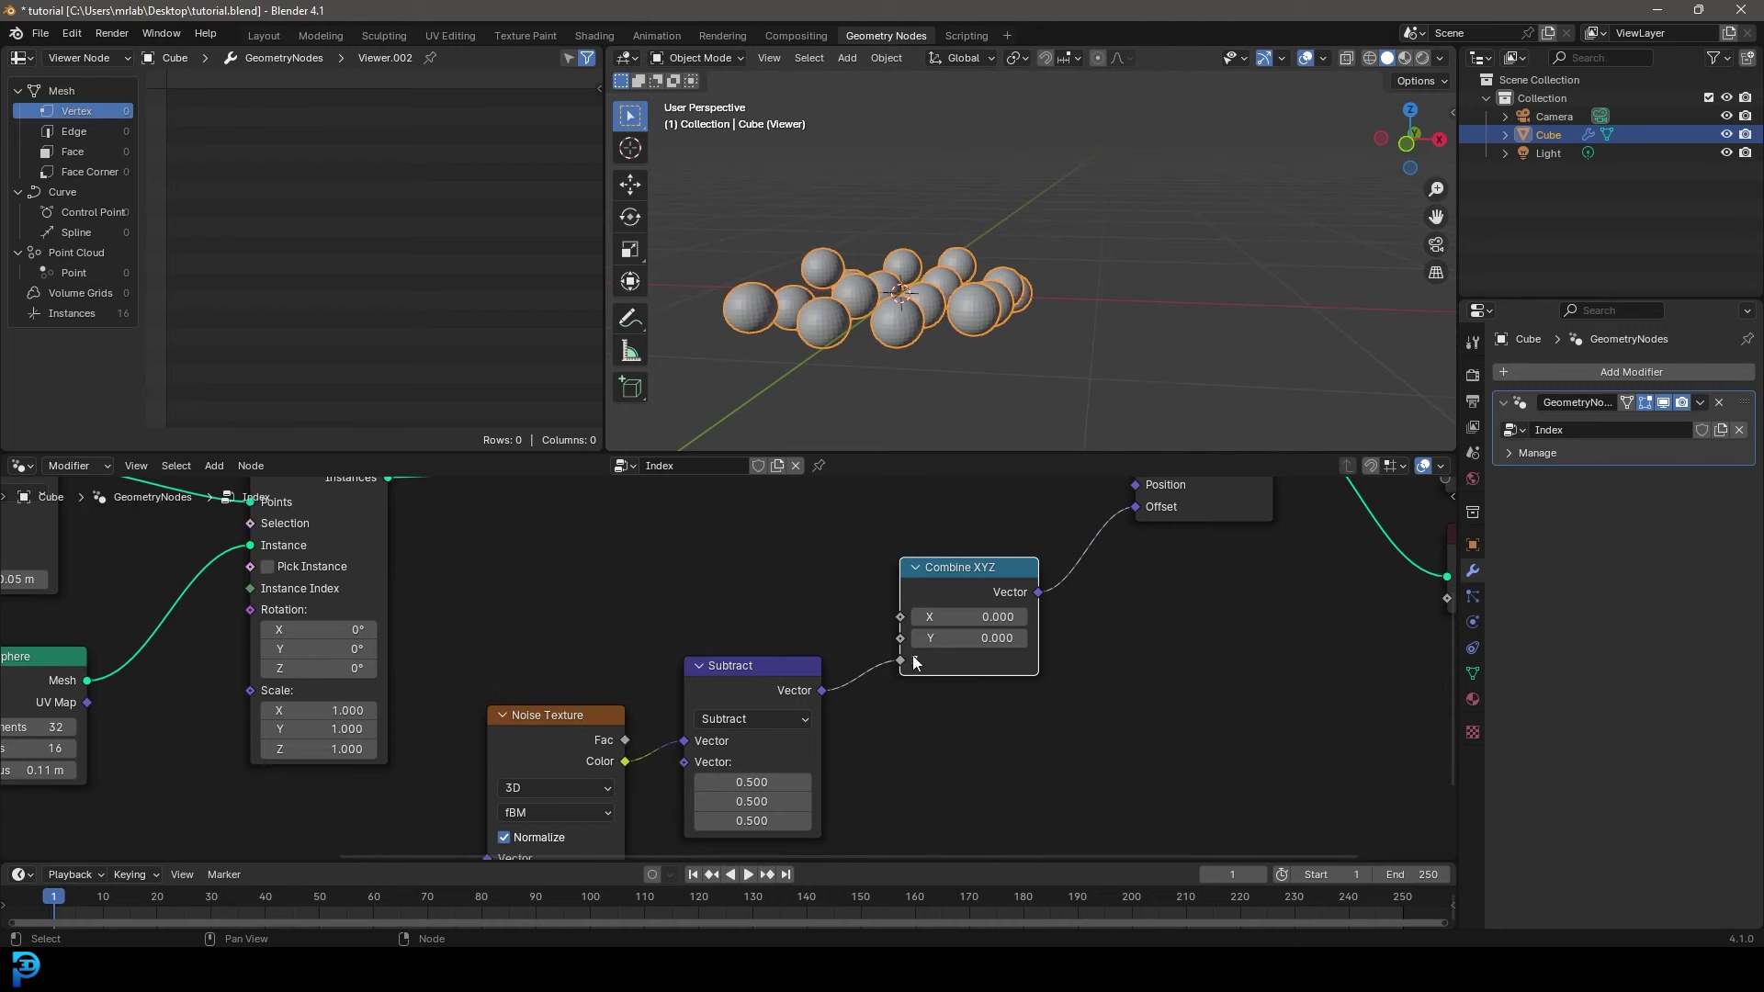
{"action": "middle_click_drag", "start_coordinate": [1191, 575], "coordinate": [1073, 771]}
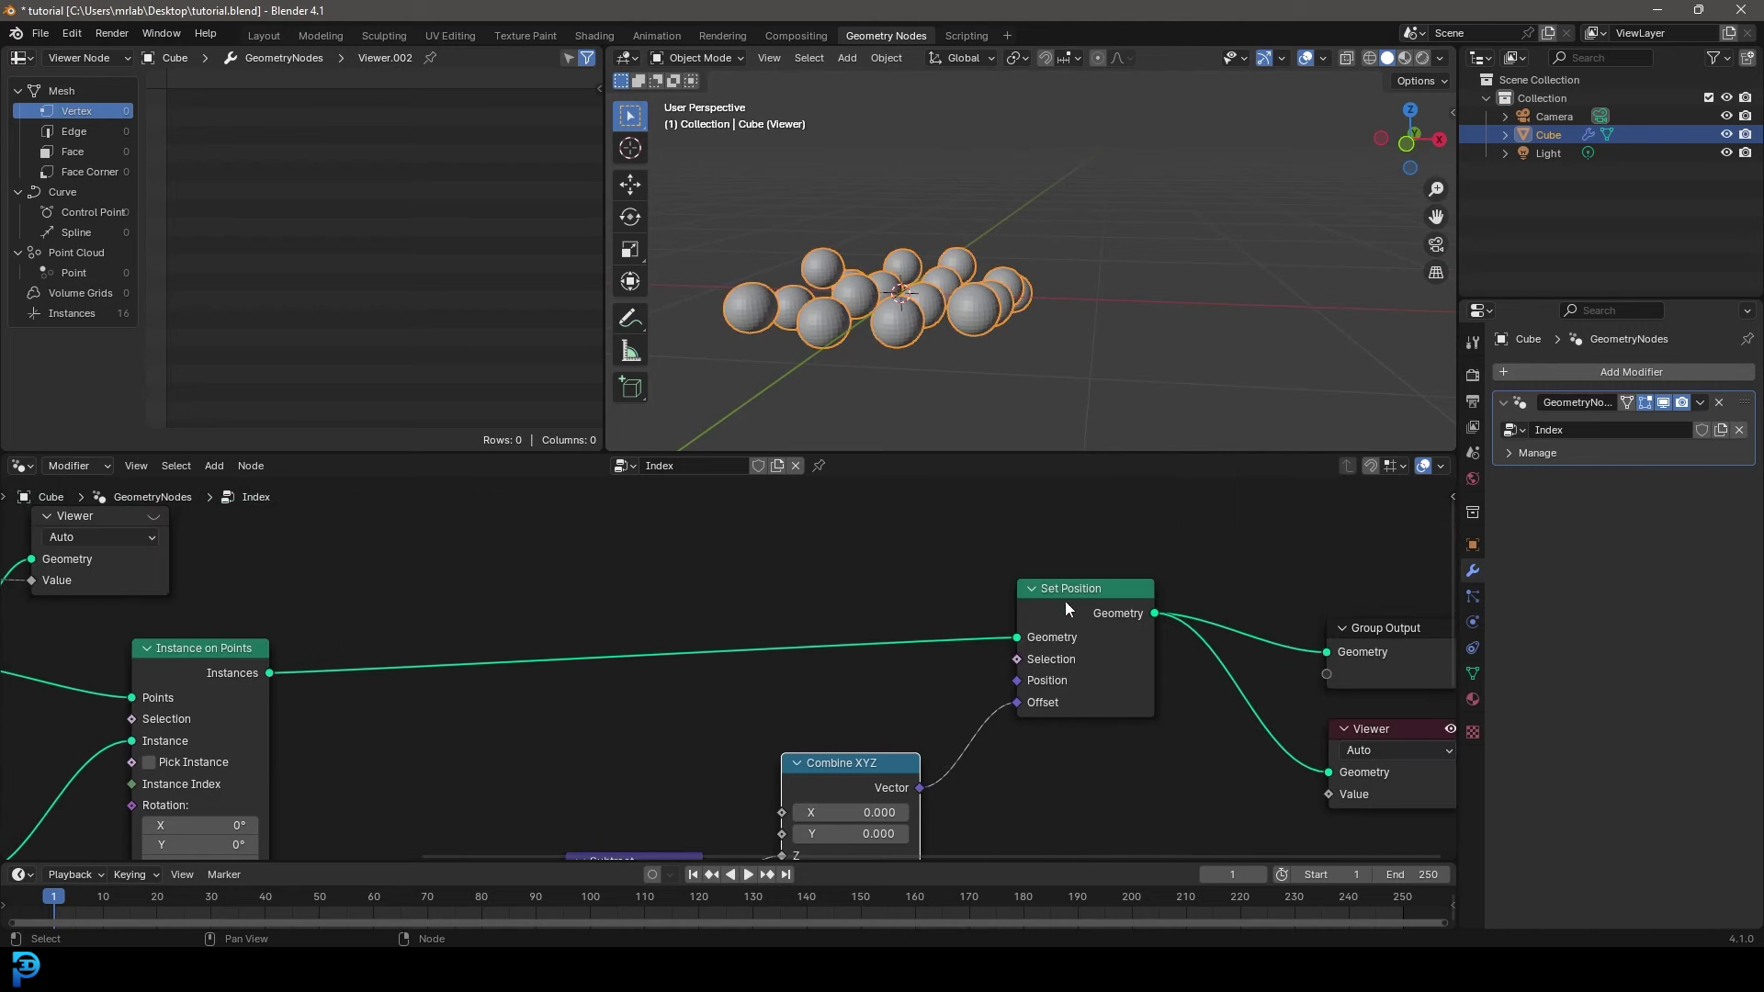
{"action": "middle_click_drag", "start_coordinate": [906, 281], "coordinate": [829, 376]}
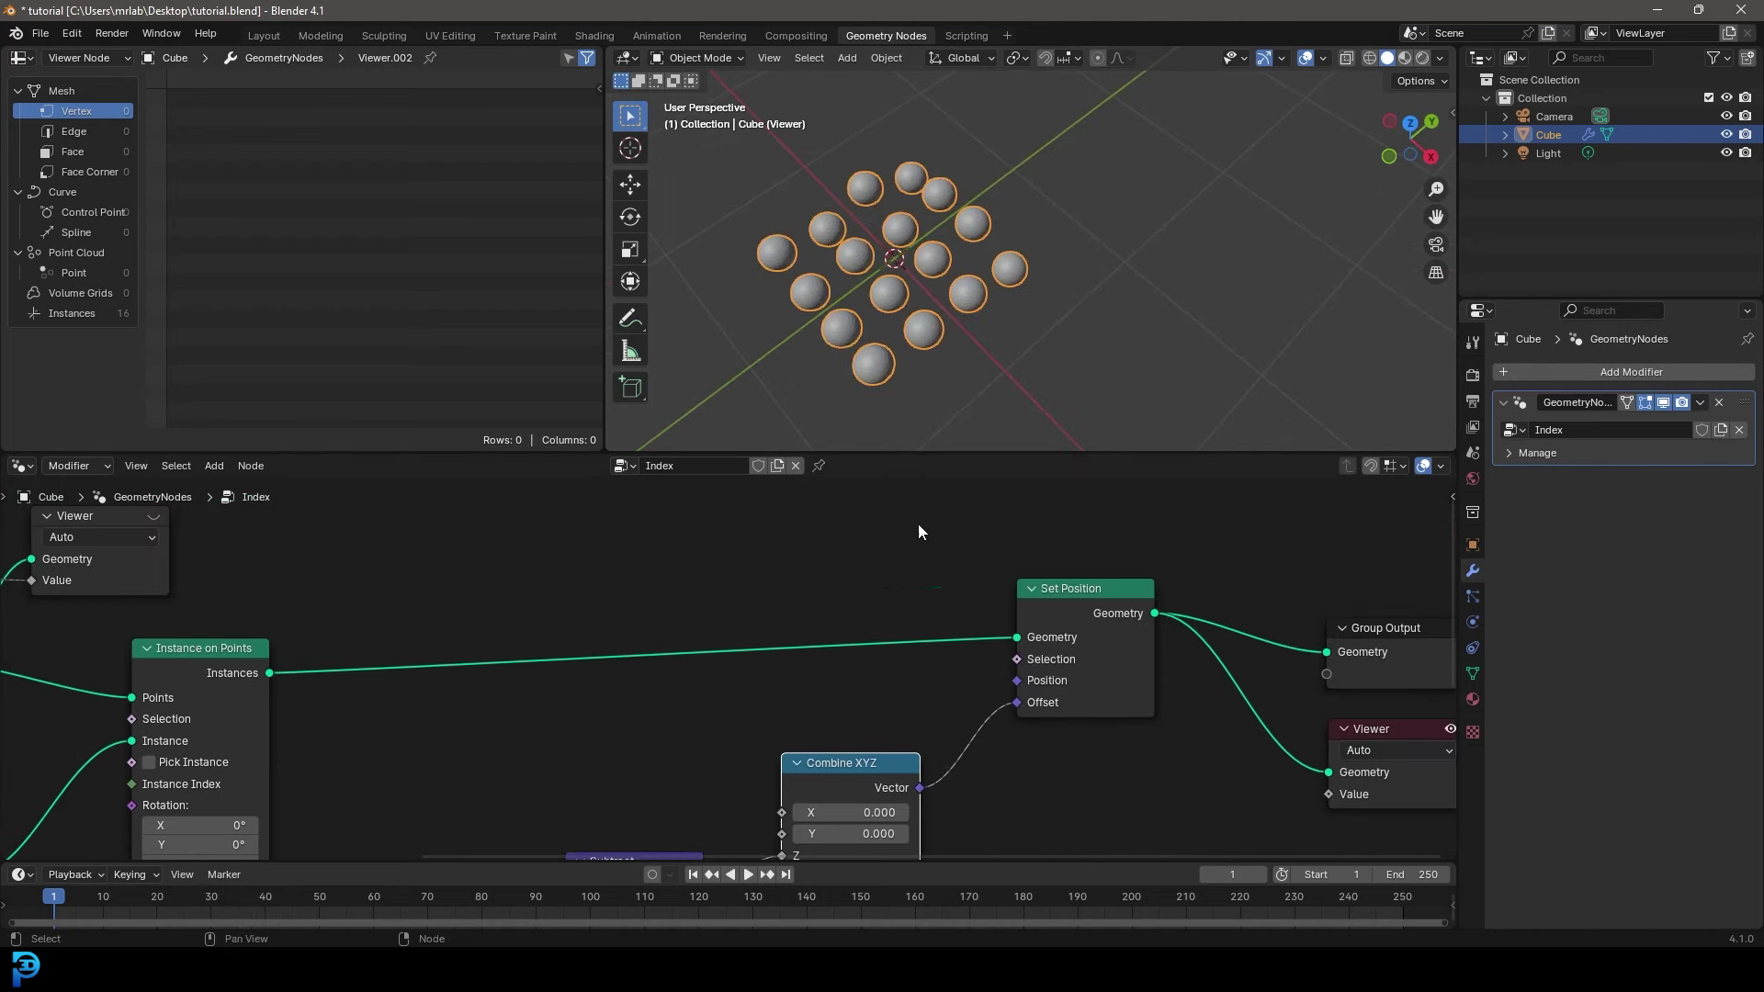
{"action": "middle_click_drag", "start_coordinate": [878, 316], "coordinate": [946, 207]}
{"action": "middle_click_drag", "start_coordinate": [675, 720], "coordinate": [984, 420]}
{"action": "middle_click_drag", "start_coordinate": [594, 720], "coordinate": [636, 588]}
{"action": "scroll", "coordinate": [643, 584], "scroll_direction": "up", "scroll_amount": 1}
{"action": "middle_click_drag", "start_coordinate": [771, 548], "coordinate": [742, 623]}
{"action": "left_click", "coordinate": [744, 625]}
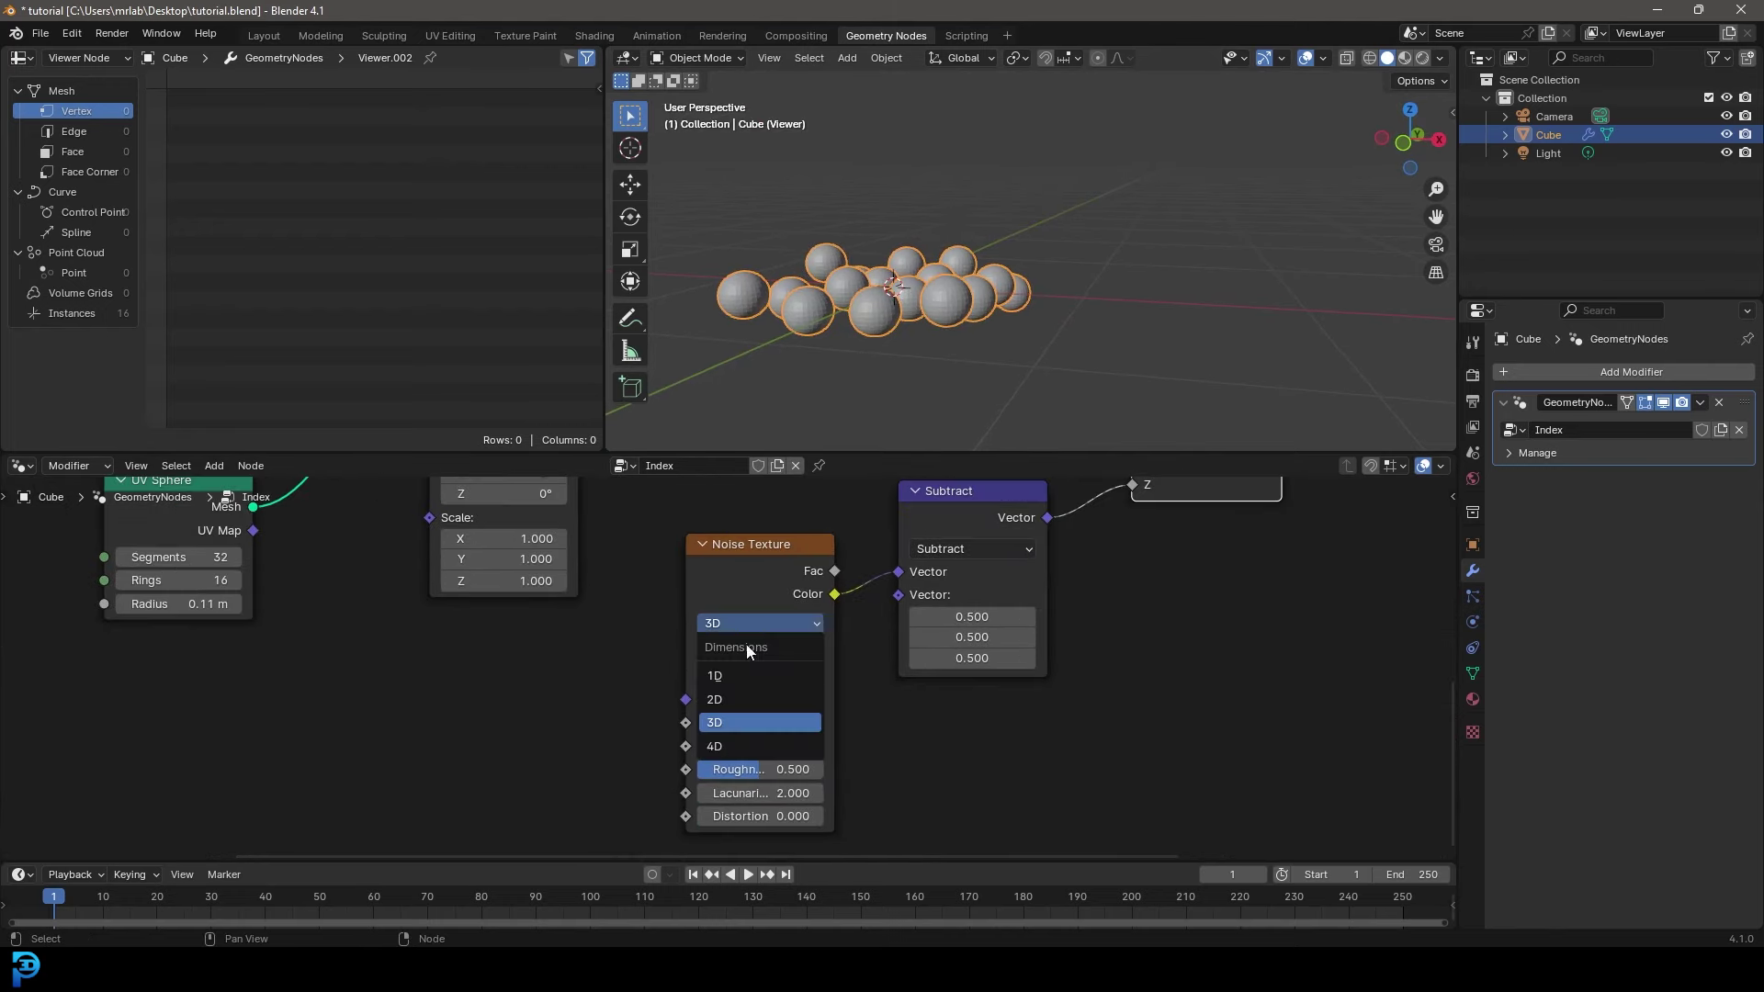
{"action": "left_click", "coordinate": [731, 744]}
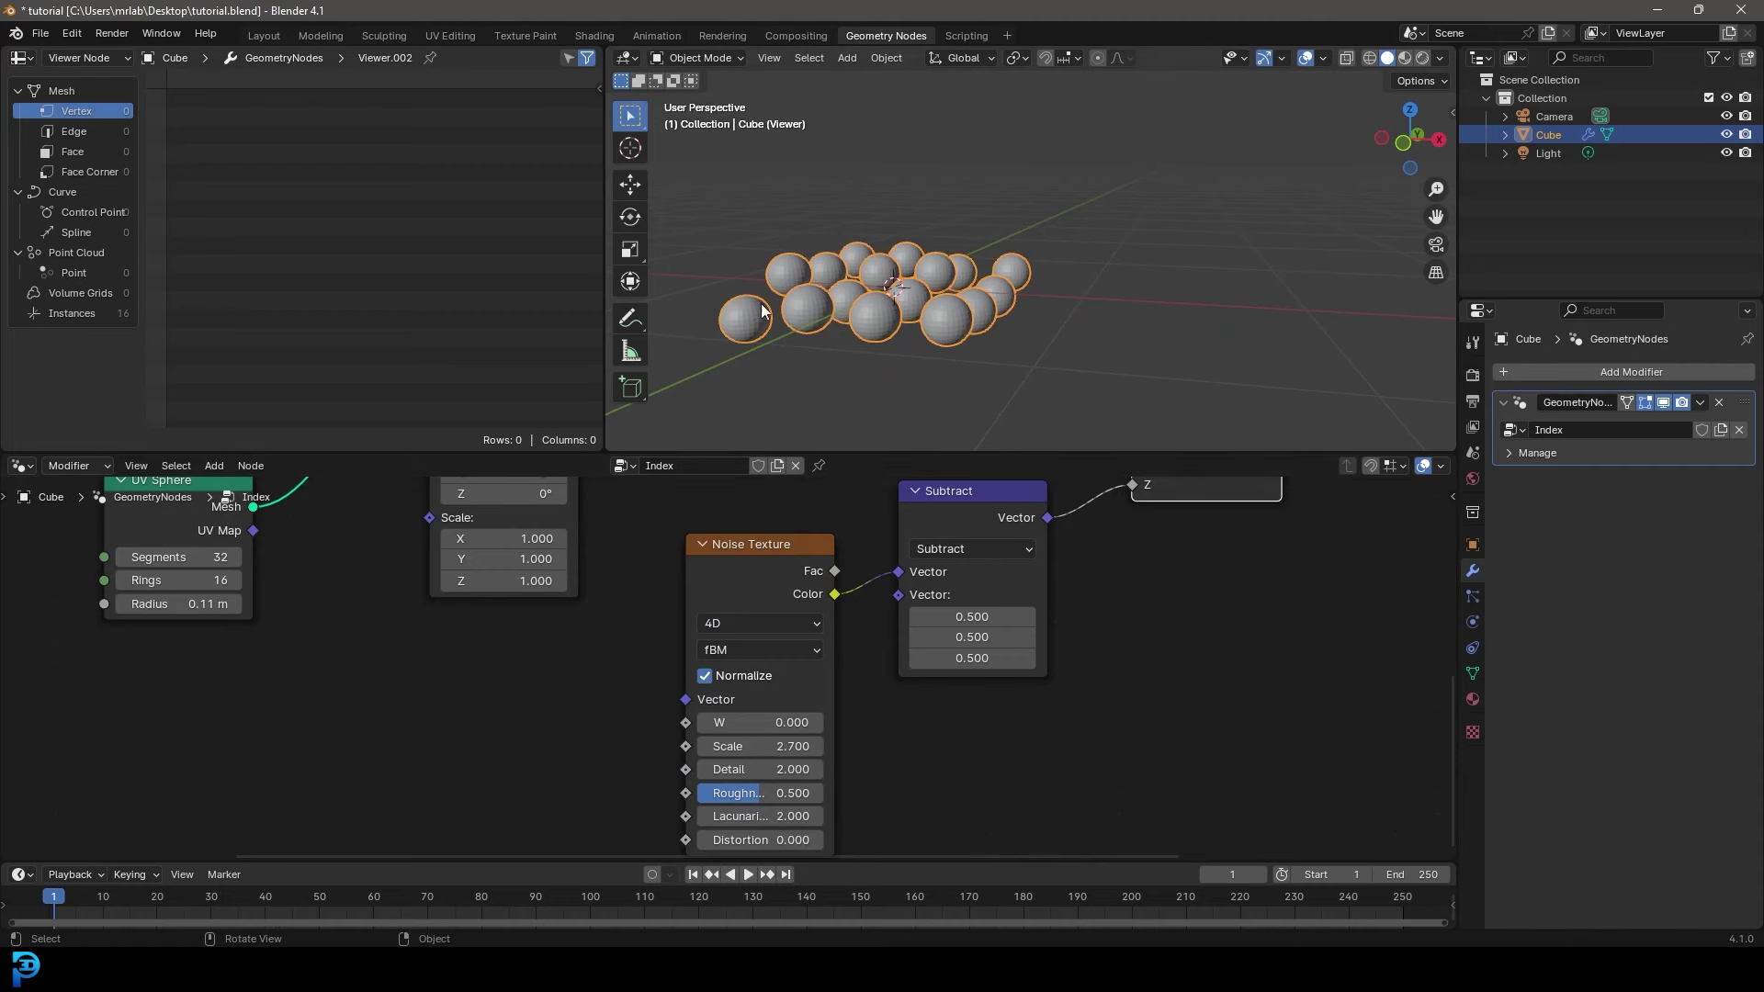
{"action": "key", "text": "space"}
{"action": "key", "text": "space"}
- Add a Scene Time node with its Frame output driving the Noise Texture's W input
{"action": "middle_click_drag", "start_coordinate": [551, 616], "coordinate": [690, 490]}
{"action": "middle_click_drag", "start_coordinate": [787, 584], "coordinate": [733, 682]}
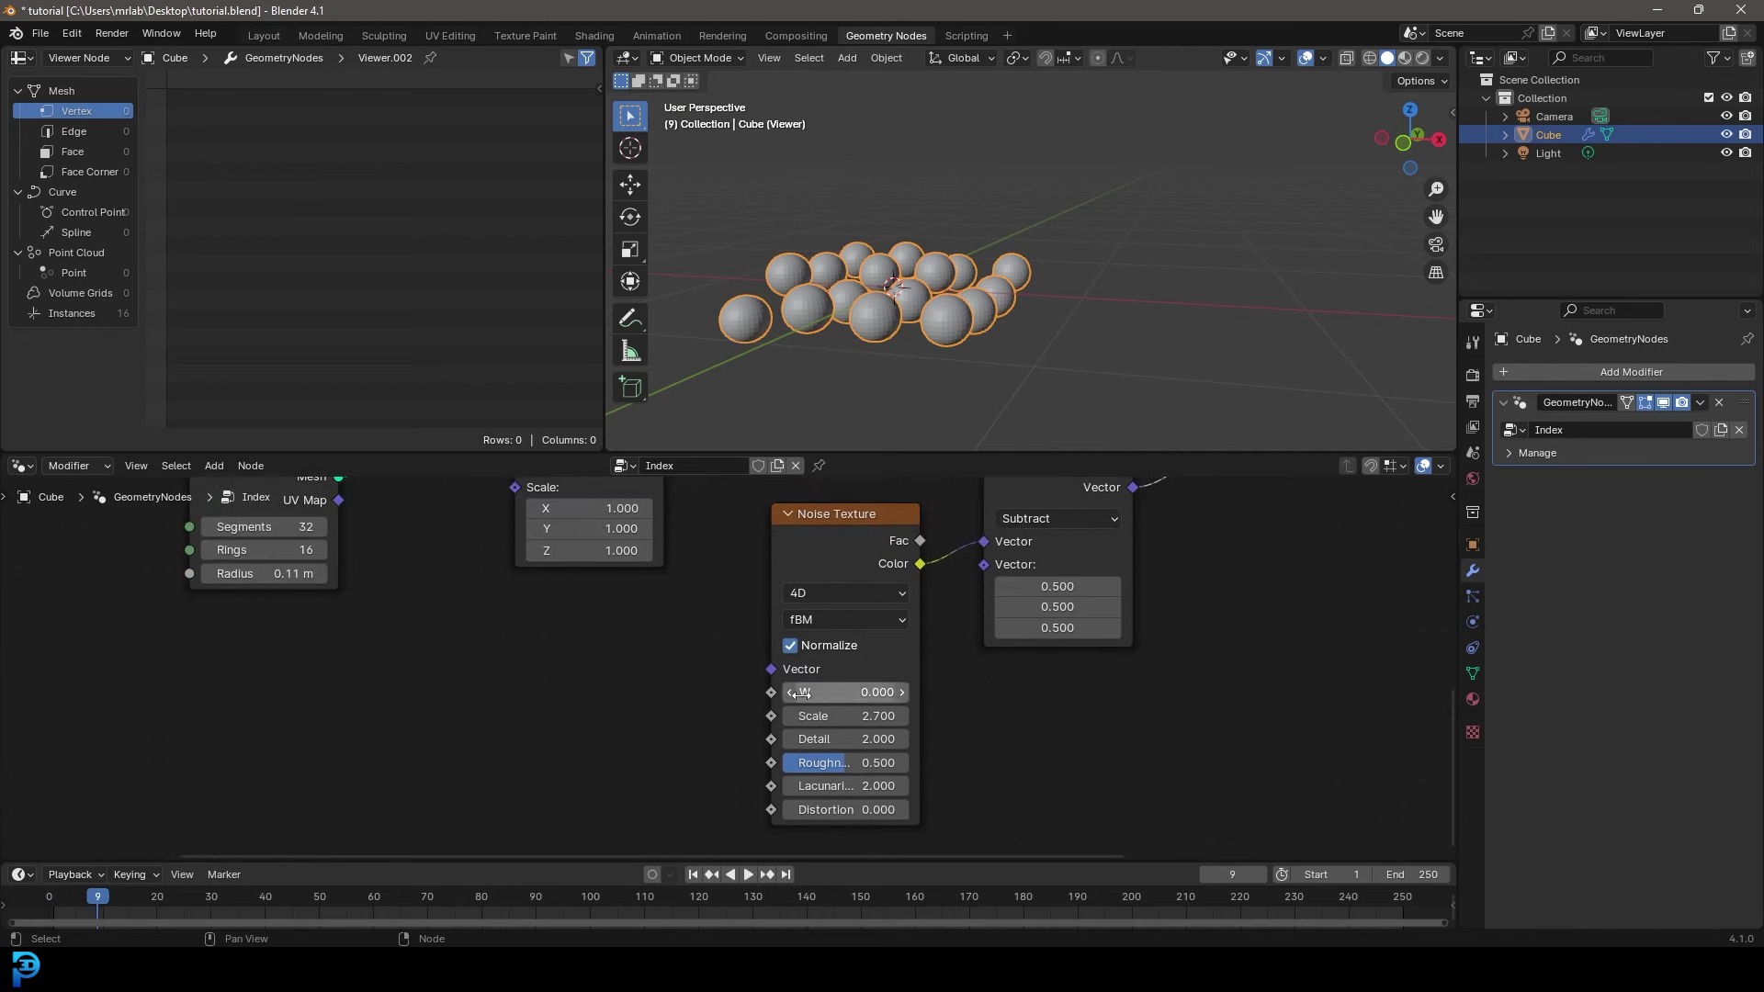
{"action": "left_click_drag", "start_coordinate": [771, 694], "coordinate": [543, 735]}
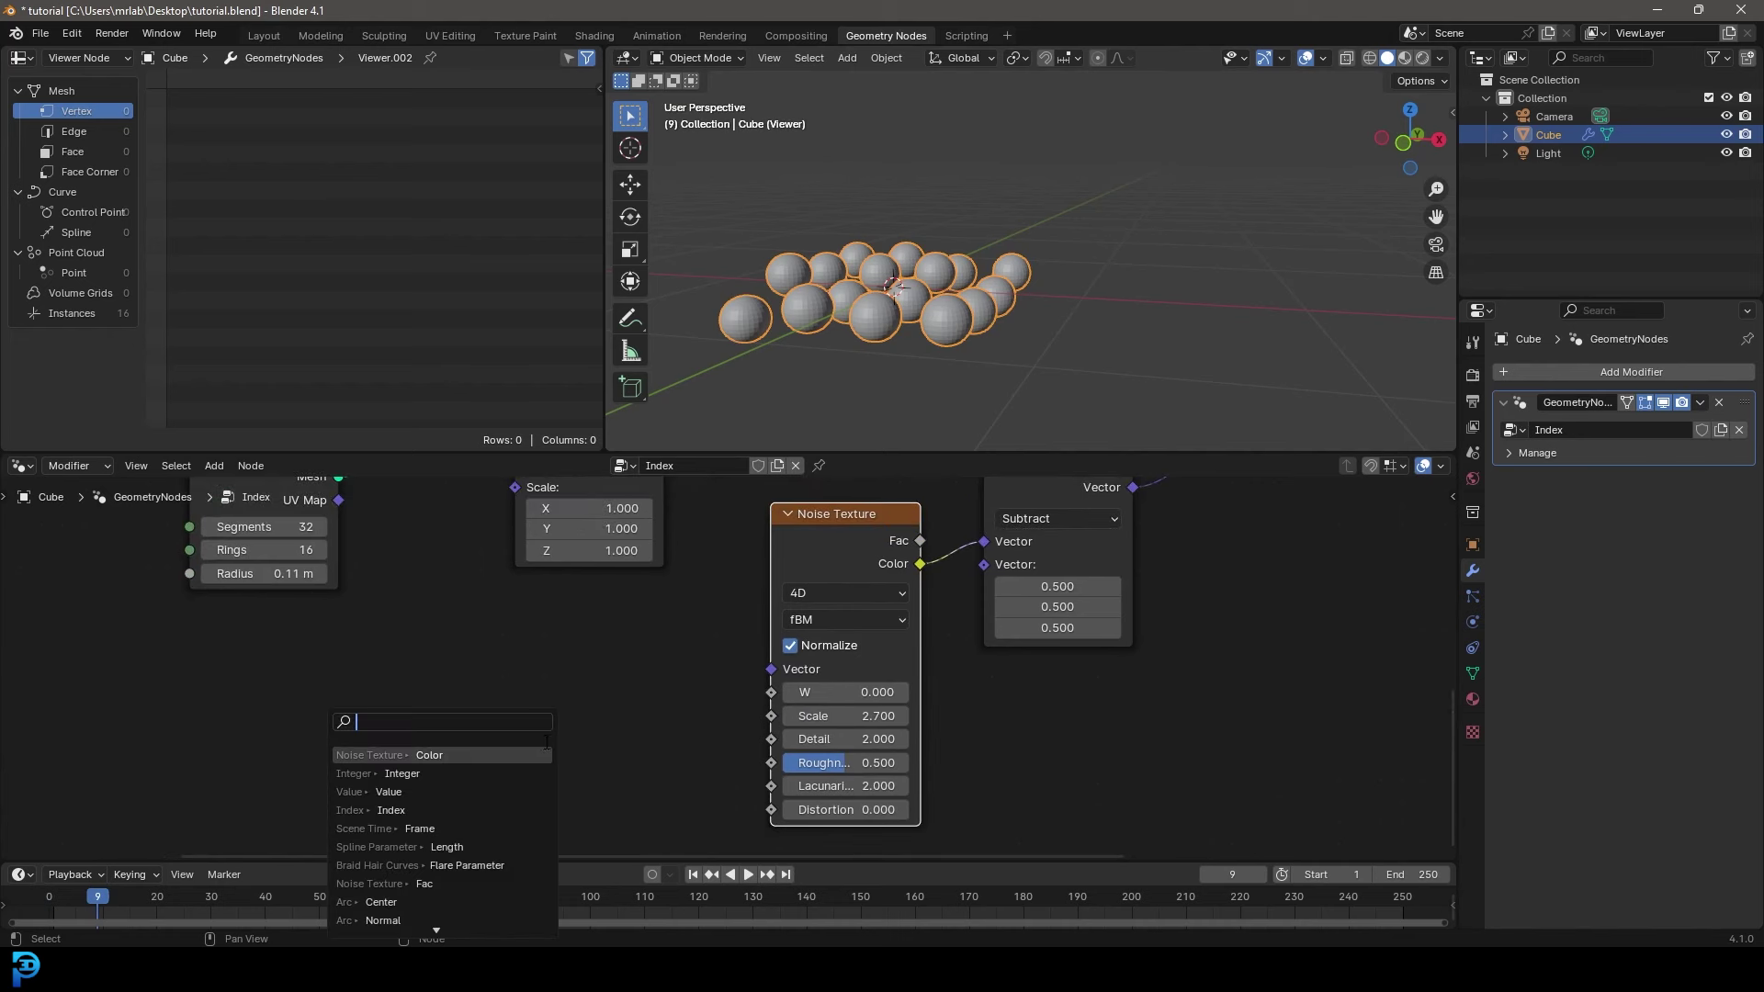
{"action": "type", "text": "frame"}
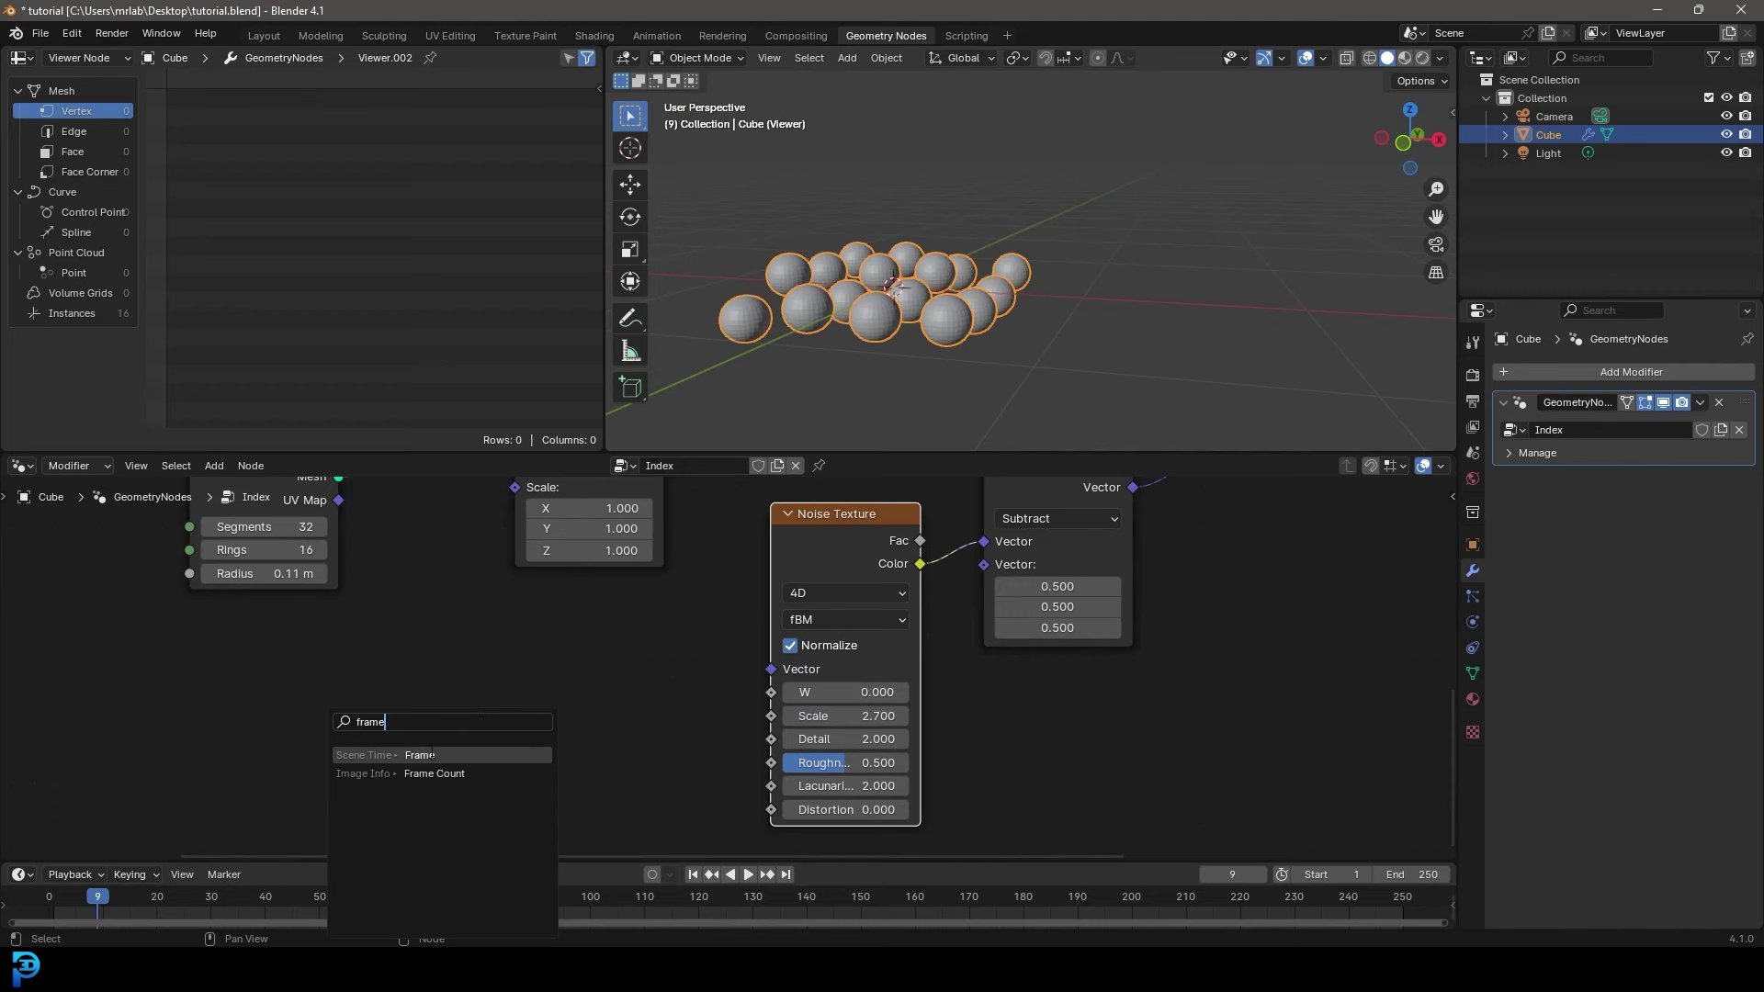
{"action": "left_click", "coordinate": [432, 755]}
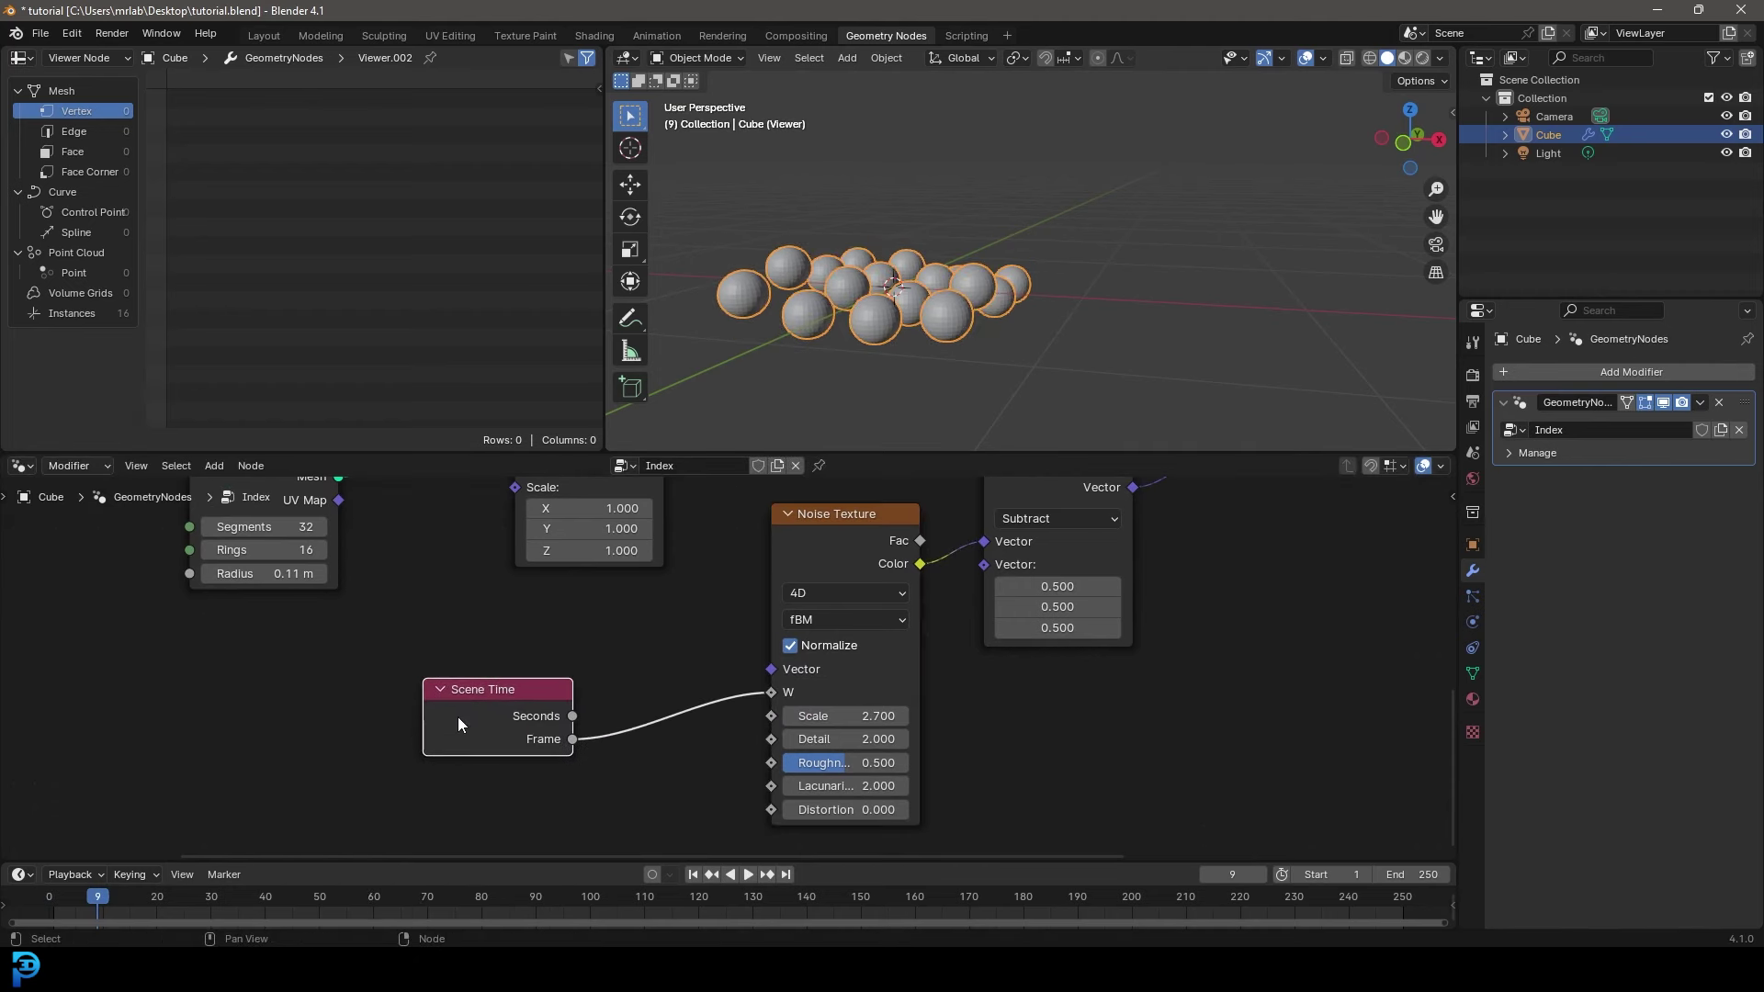
- Try the Scene Time Seconds output on the W input, restore the Frame link, and play the animation briefly
{"action": "left_click_drag", "start_coordinate": [571, 719], "coordinate": [776, 692]}
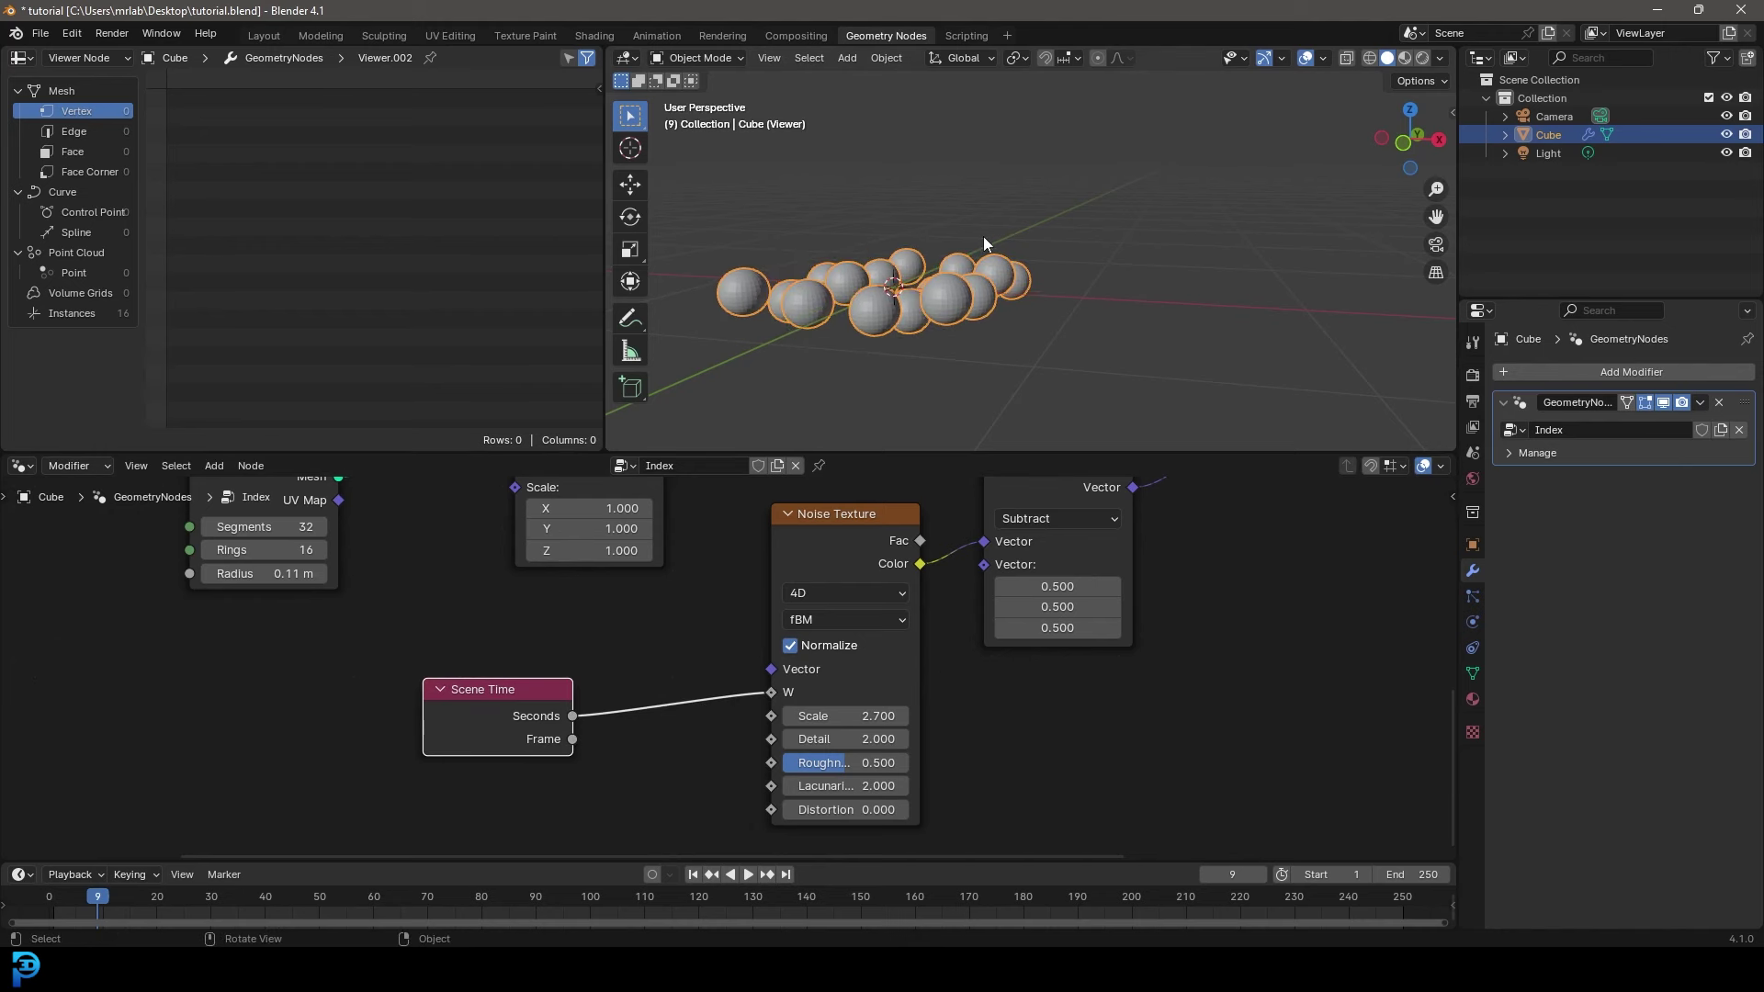
{"action": "left_click_drag", "start_coordinate": [572, 740], "coordinate": [773, 691]}
{"action": "key", "text": "space"}
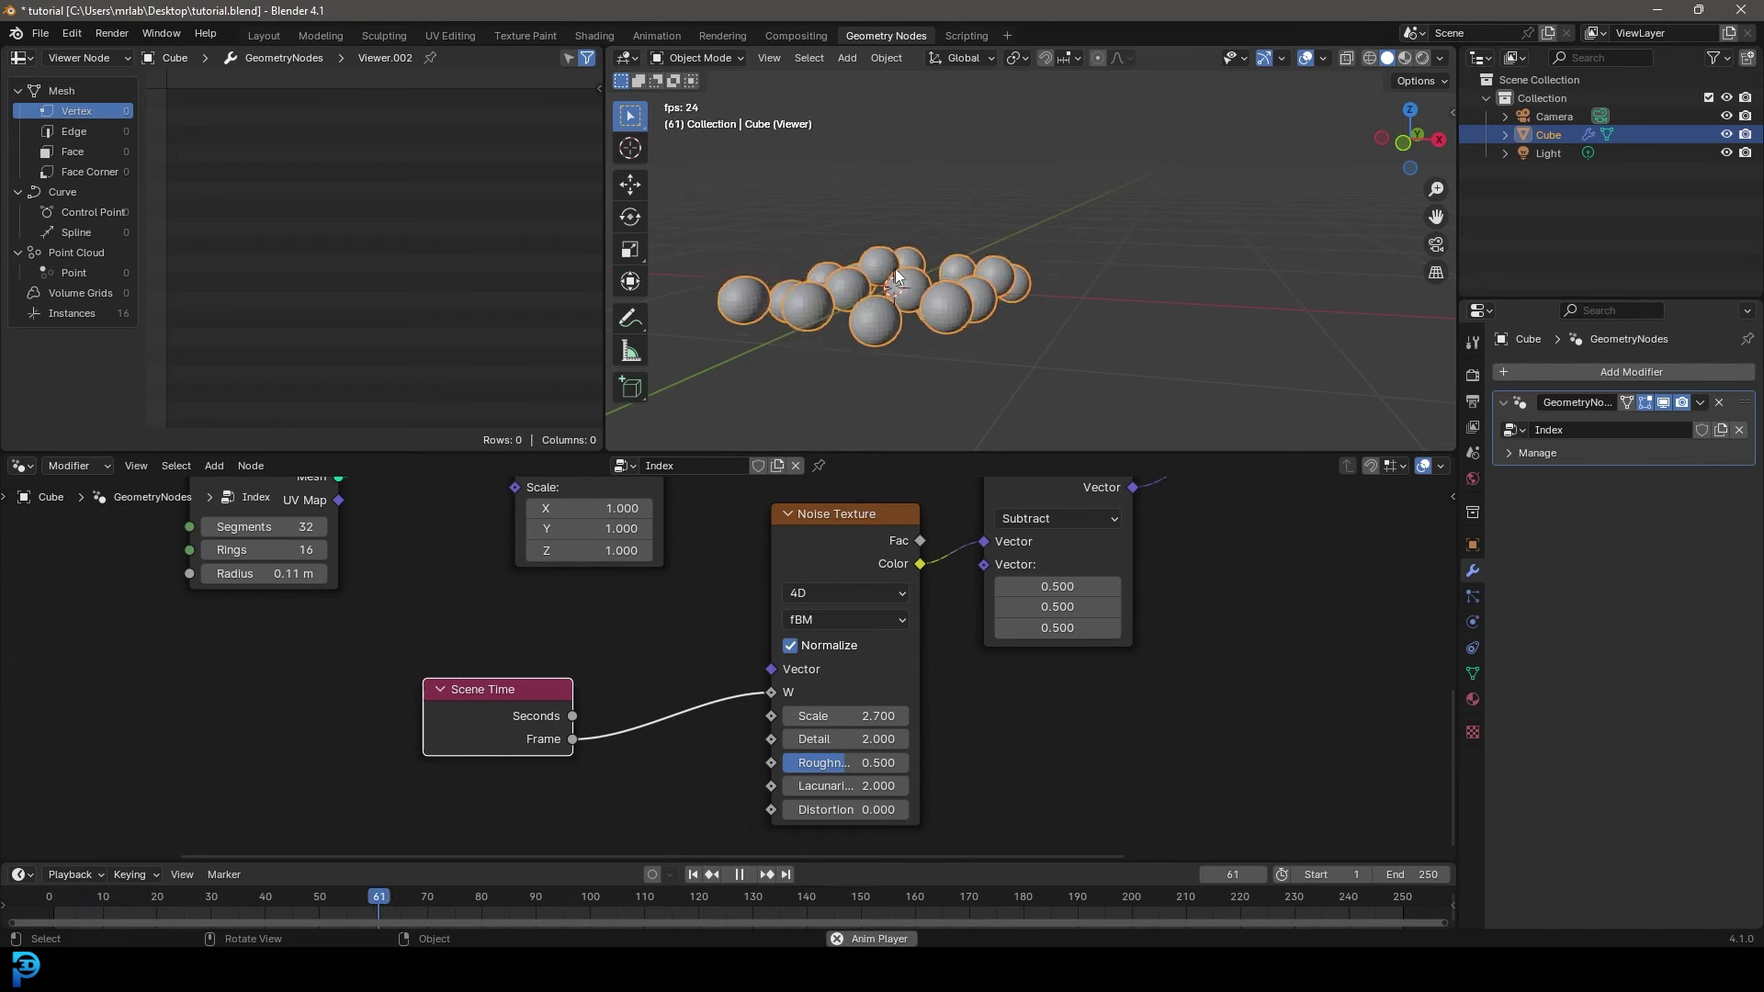
{"action": "key", "text": "space"}
- Insert a Math node set to Multiply between the Scene Time Frame output and the Noise Texture's W input
{"action": "middle_click_drag", "start_coordinate": [404, 785], "coordinate": [576, 733]}
{"action": "left_click_drag", "start_coordinate": [603, 670], "coordinate": [495, 723]}
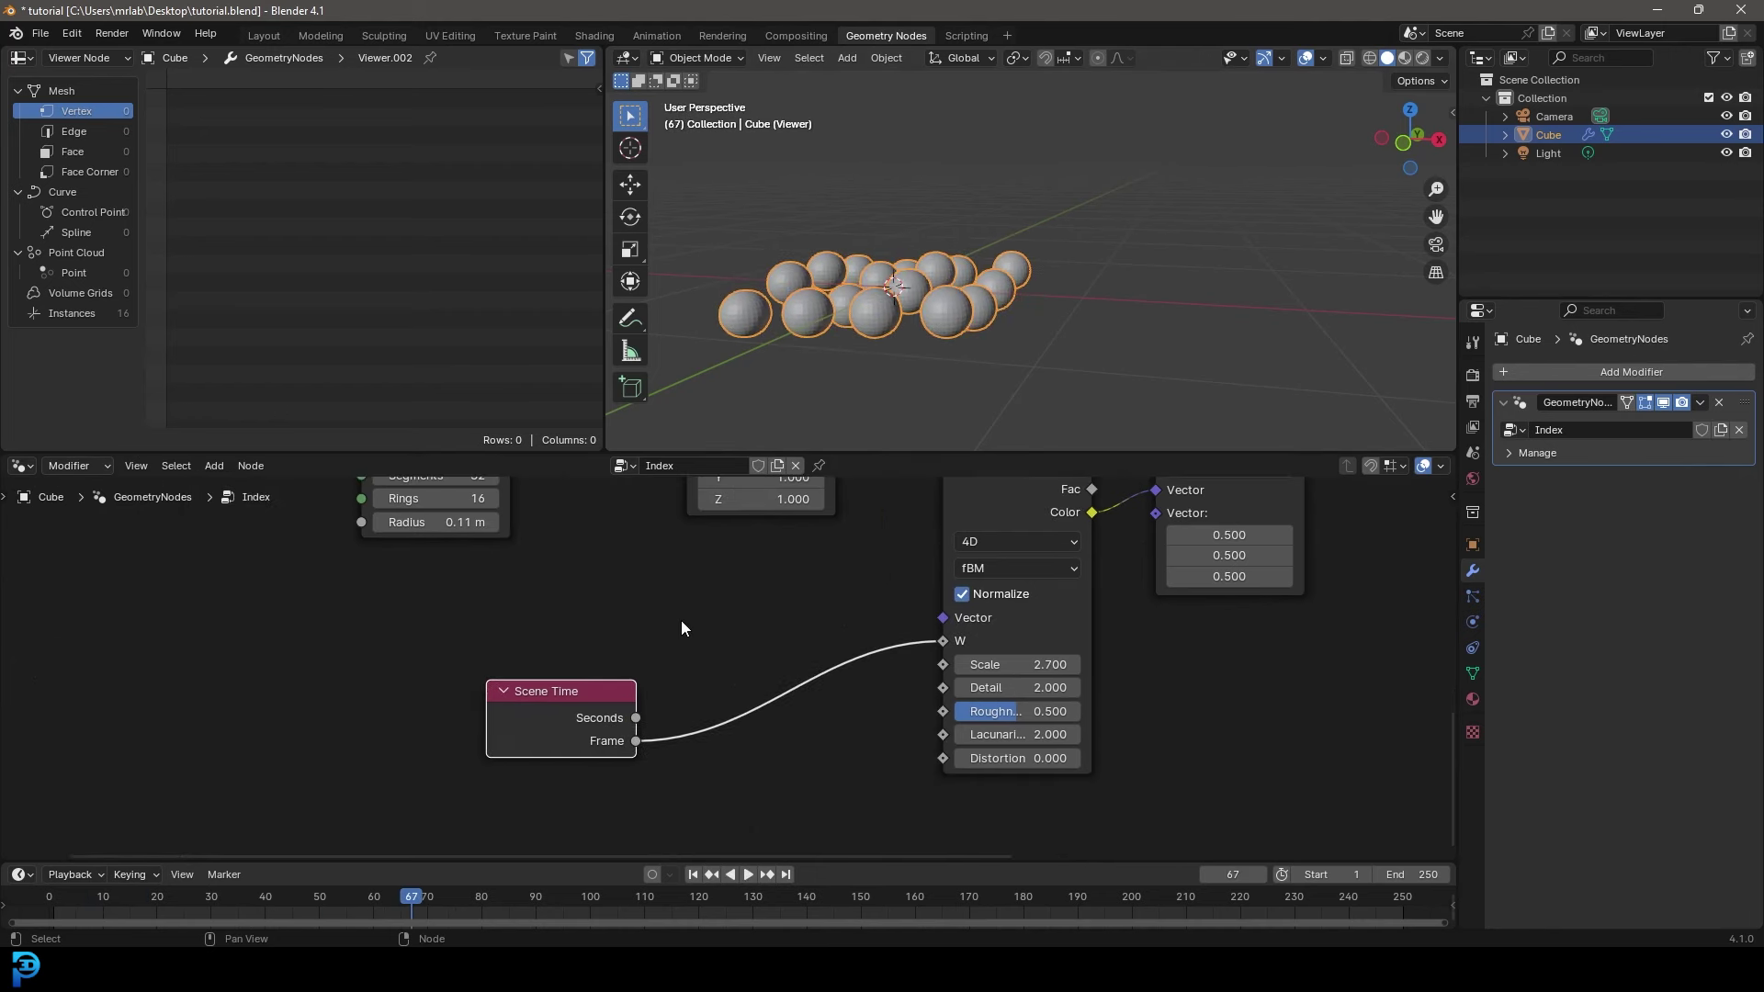
{"action": "key", "text": "shift+a"}
{"action": "left_click", "coordinate": [650, 565]}
{"action": "type", "text": "math"}
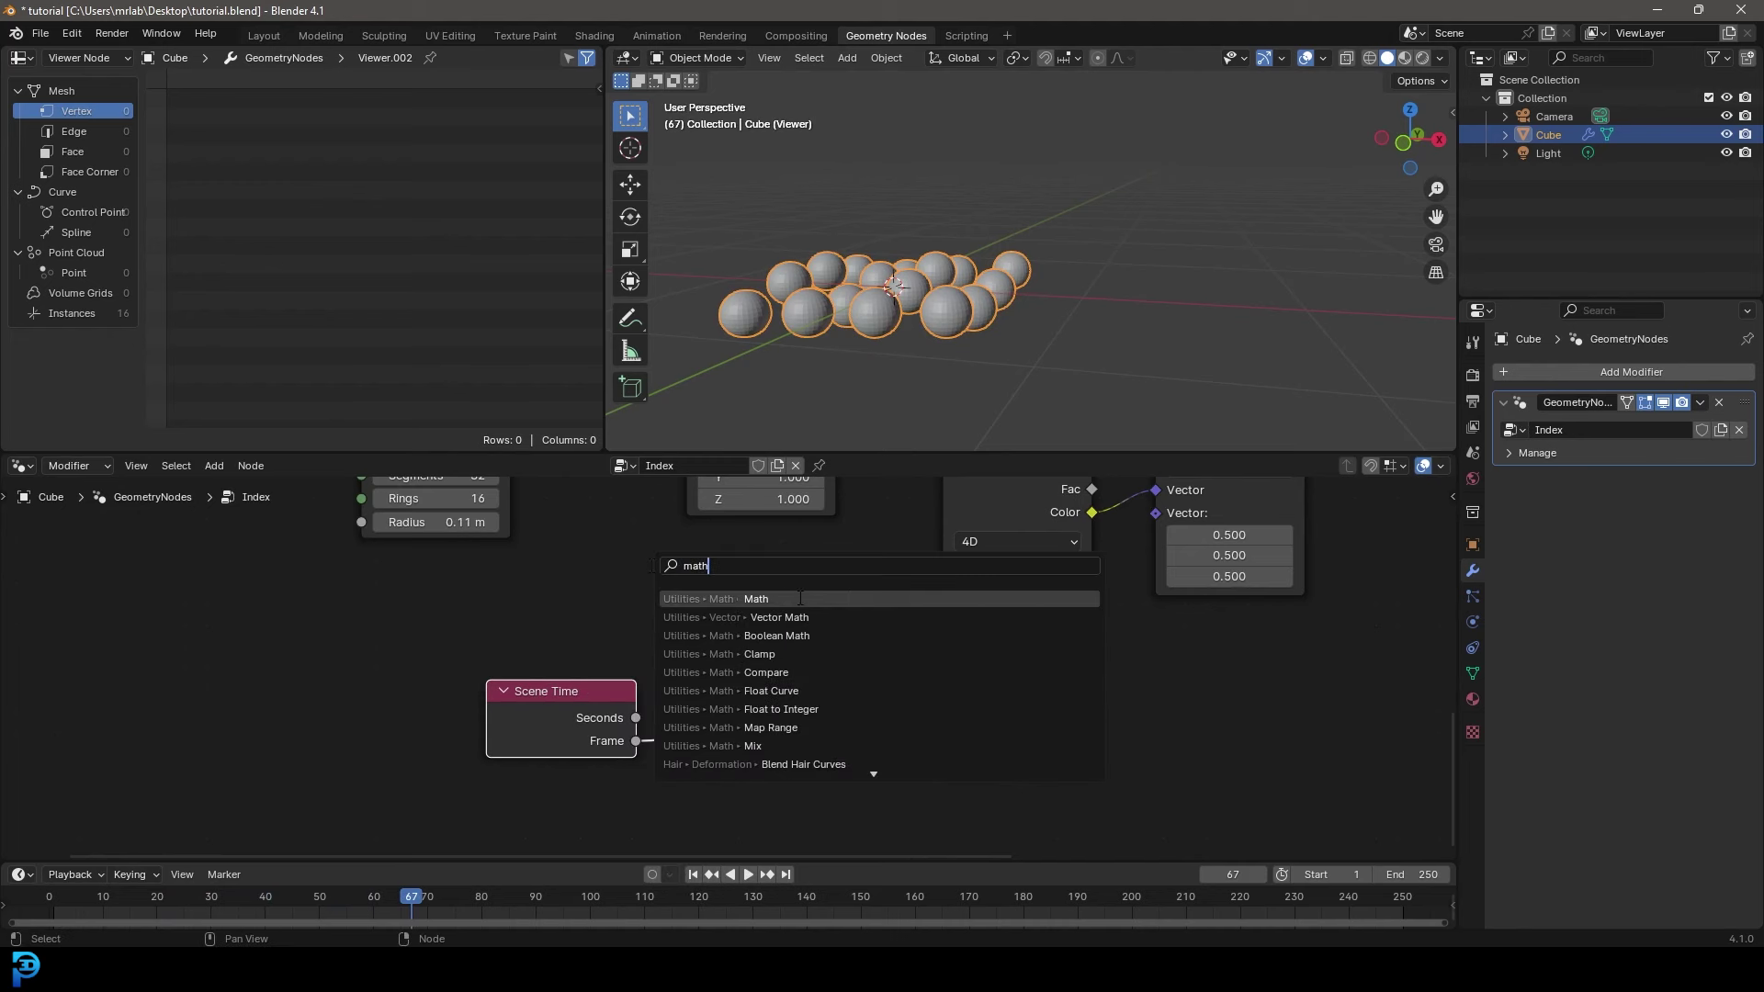
{"action": "left_click", "coordinate": [797, 598]}
{"action": "left_click", "coordinate": [761, 662]}
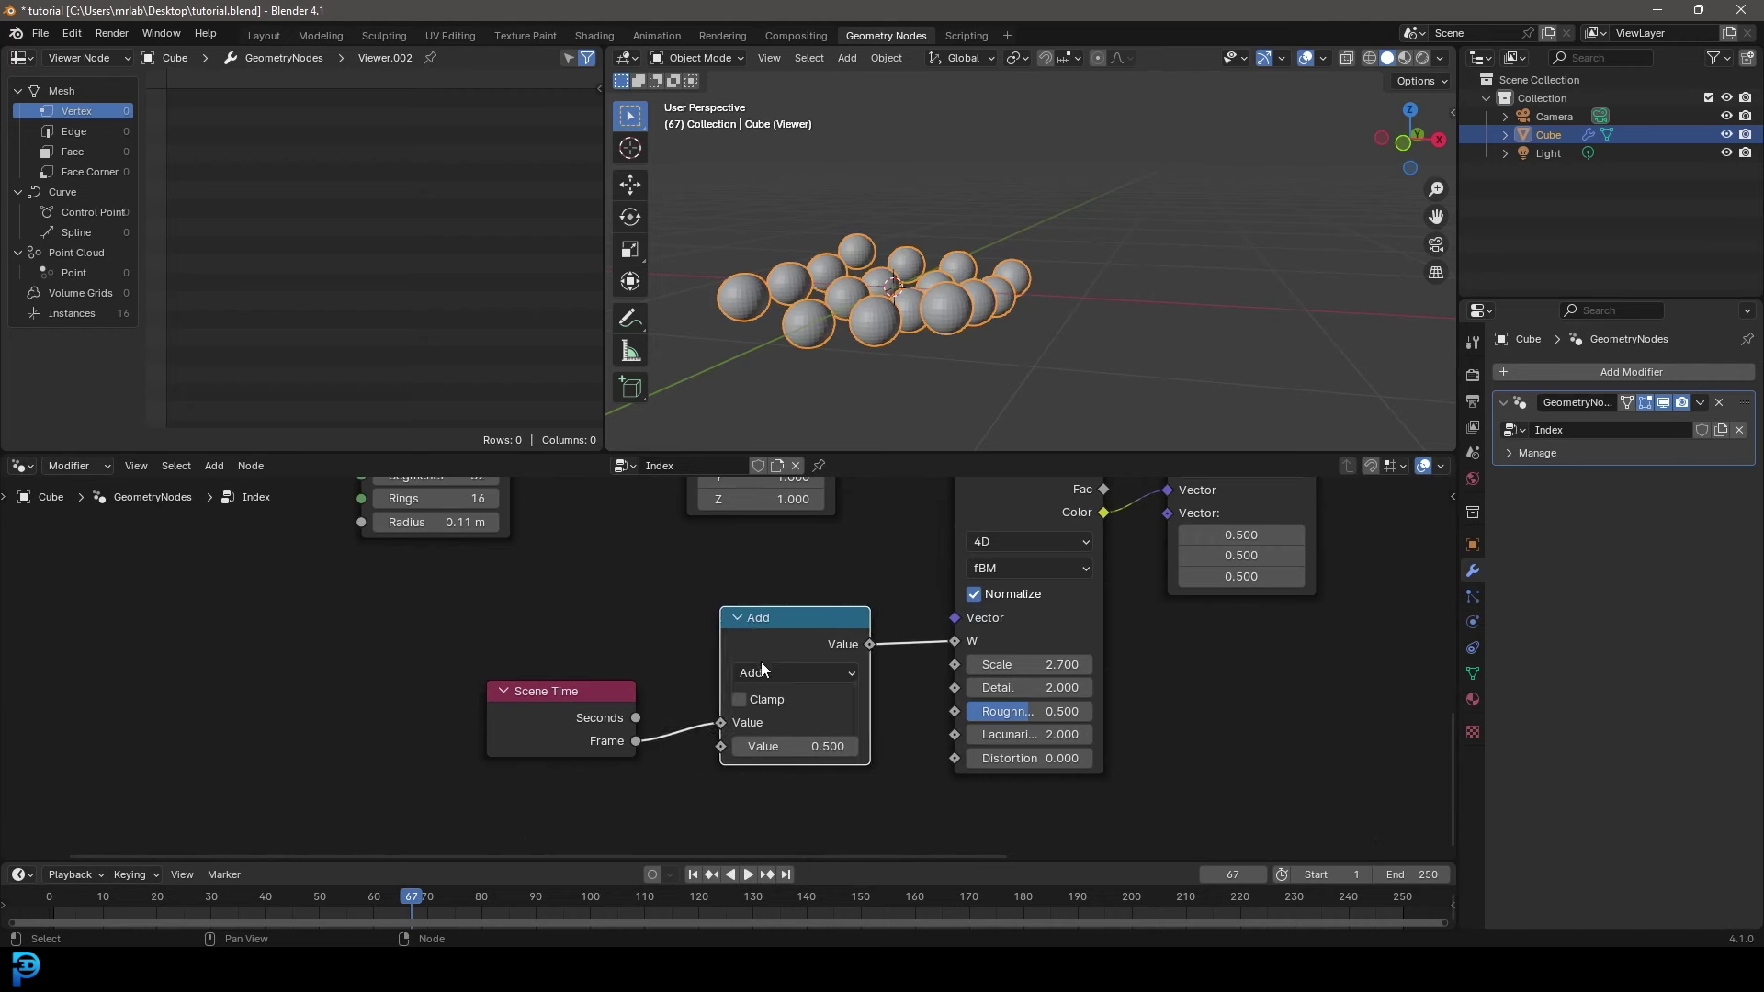
{"action": "left_click", "coordinate": [763, 673]}
{"action": "left_click", "coordinate": [777, 451]}
{"action": "left_click_drag", "start_coordinate": [577, 731], "coordinate": [582, 728]}
- Try a Multiply value of 0.05, start the animation playback, and set the value to 0.02
{"action": "left_click", "coordinate": [794, 745]}
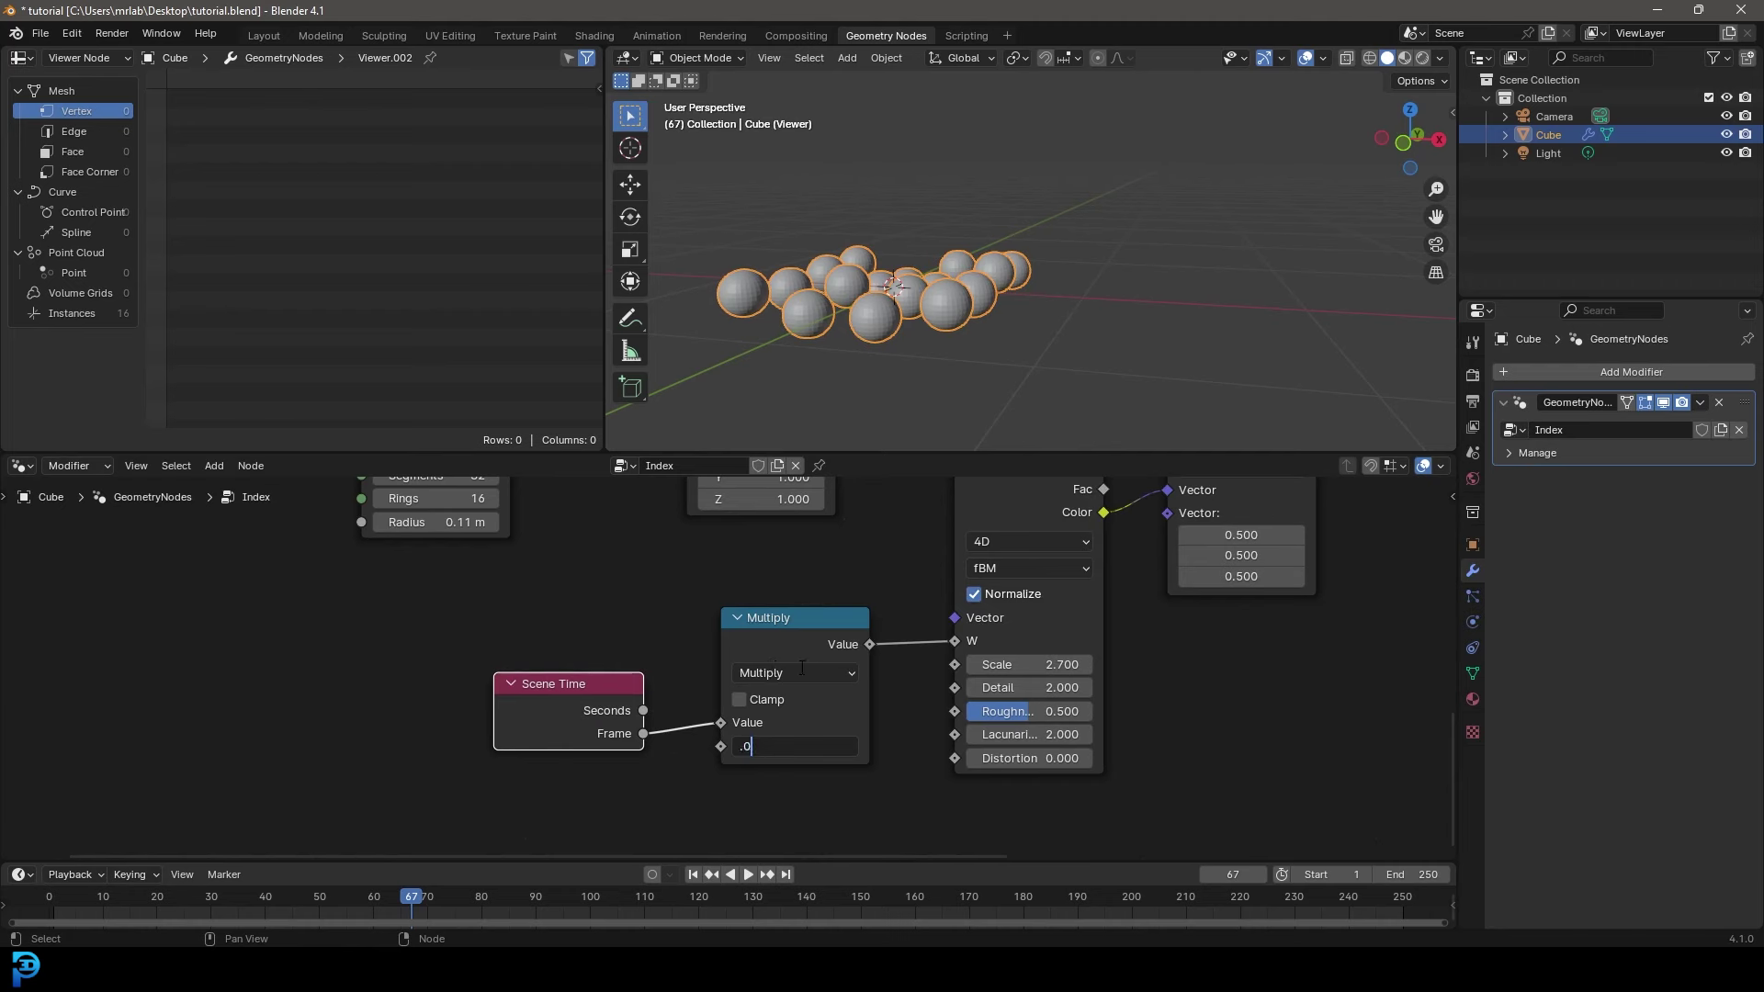
{"action": "type", "text": "0.05"}
{"action": "key", "text": "Return"}
{"action": "key", "text": "space"}
{"action": "left_click", "coordinate": [821, 745]}
{"action": "type", "text": ".0"}
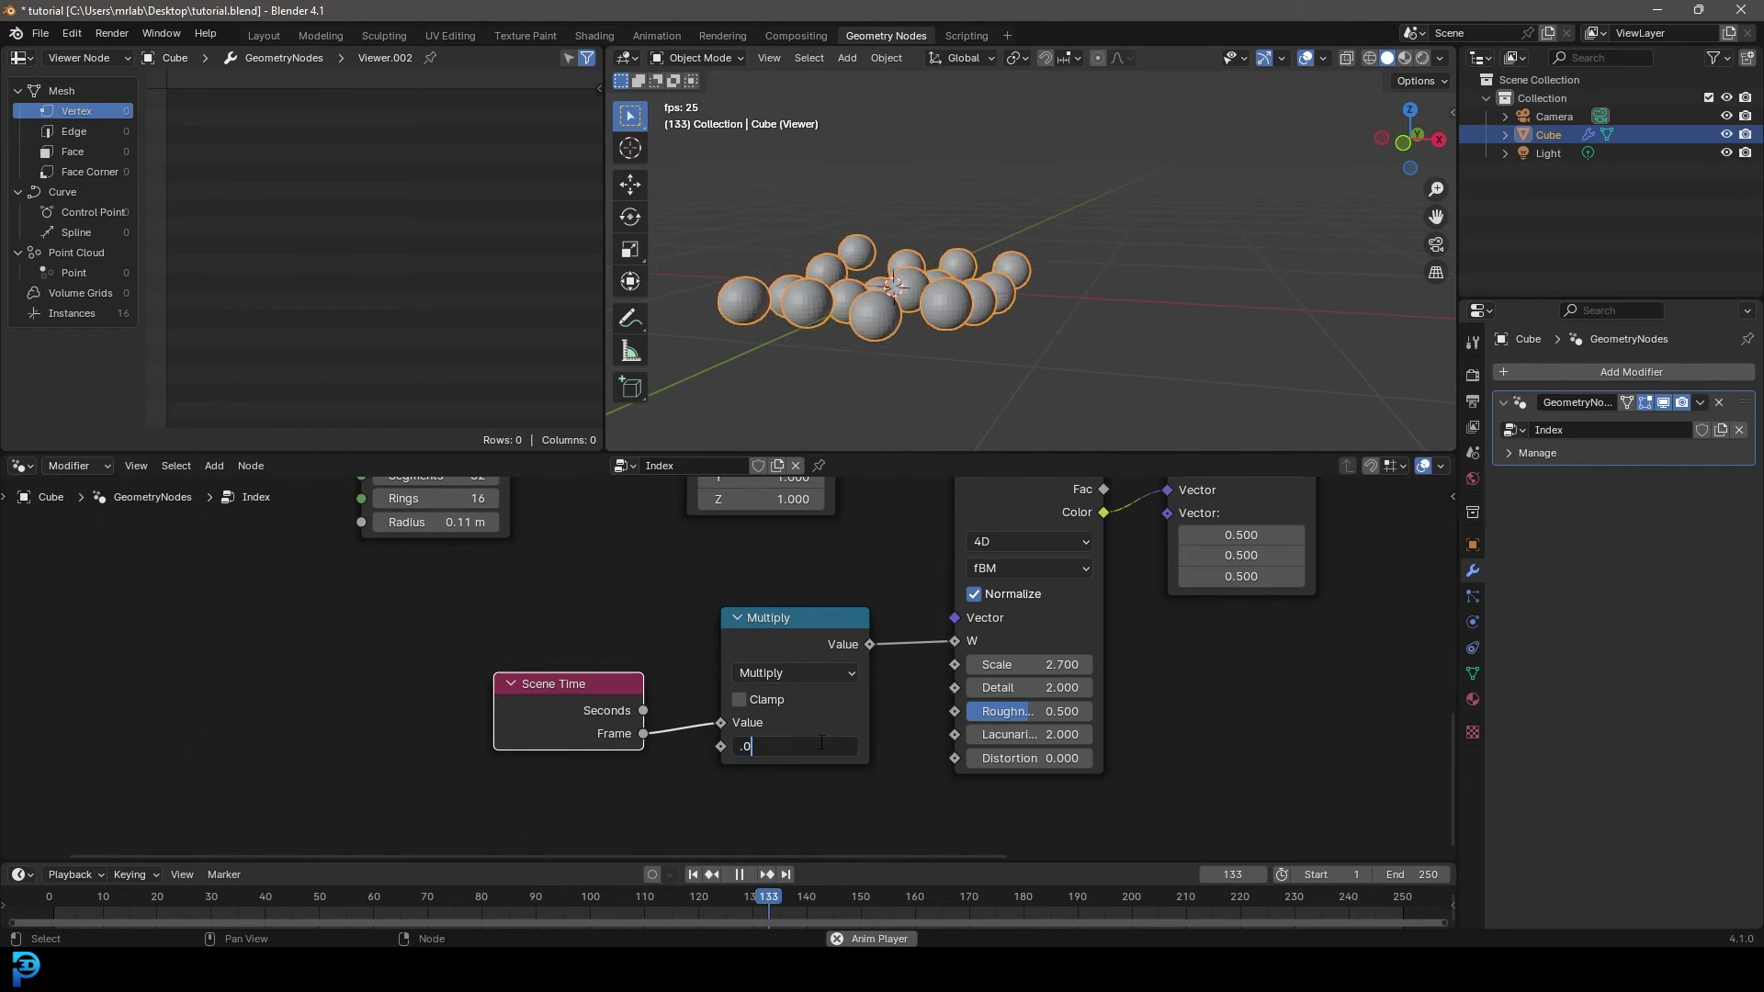
{"action": "type", "text": "2"}
{"action": "key", "text": "Return"}
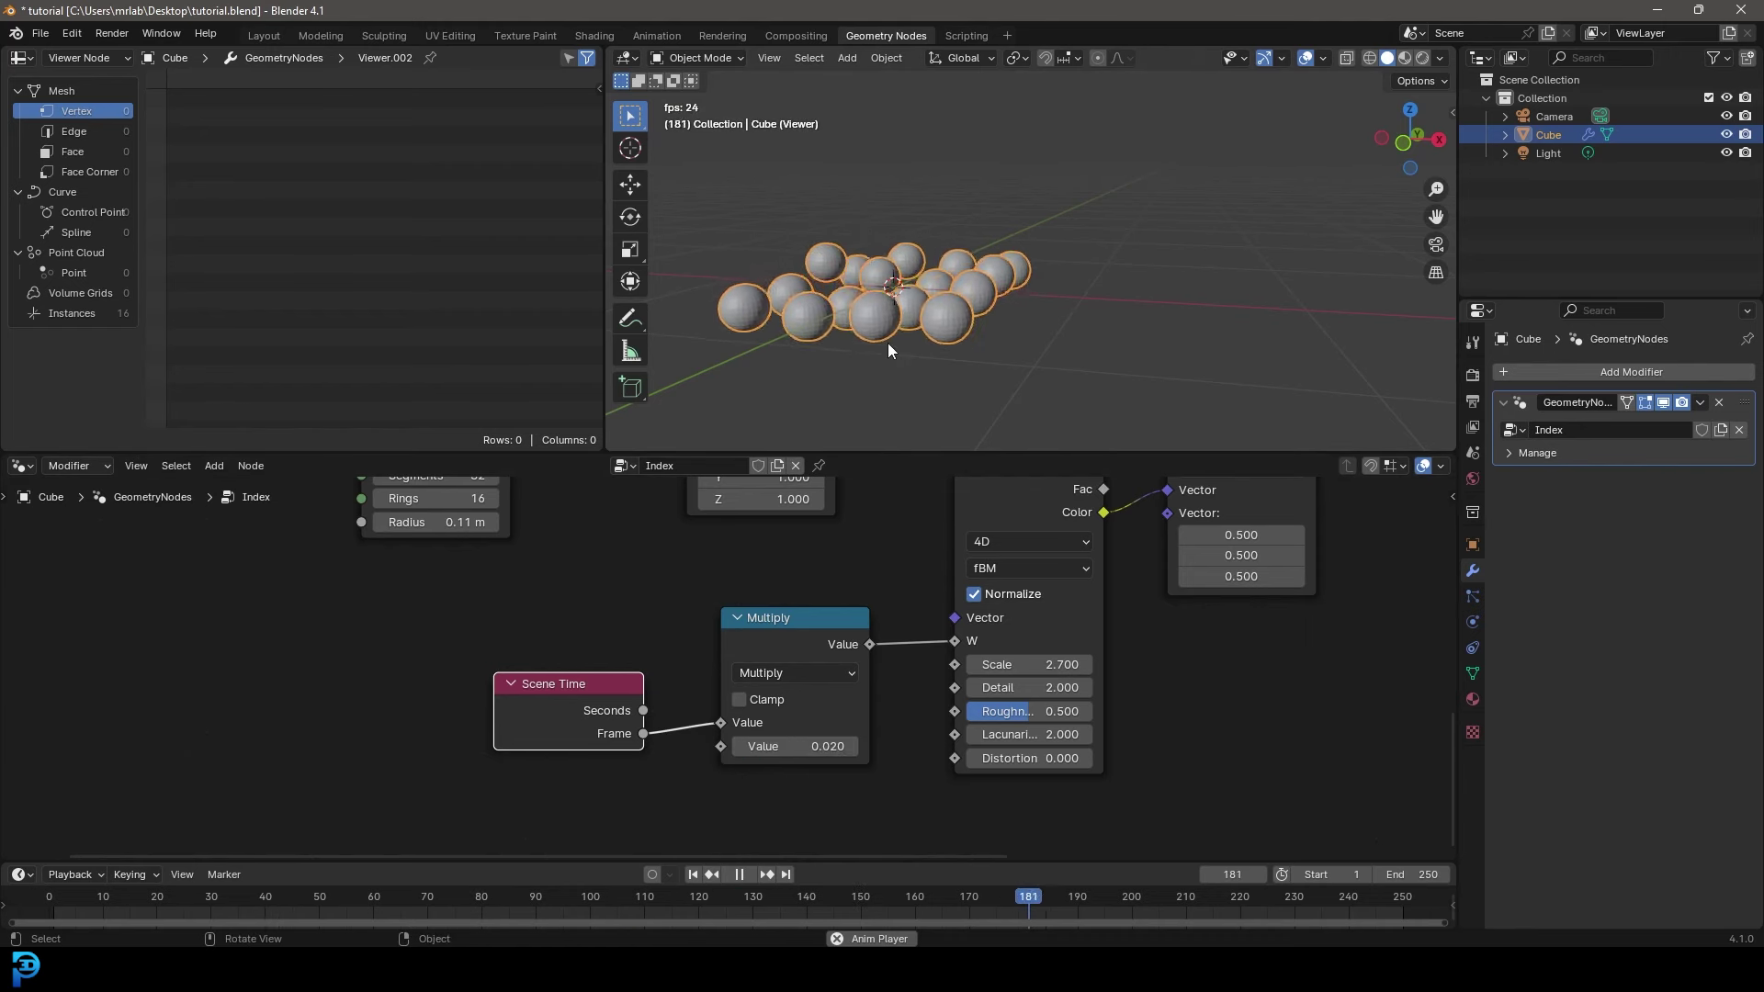
- View the animated spheres from another angle and move the Combine XYZ node away from Subtract to make room
{"action": "scroll", "coordinate": [843, 654], "scroll_direction": "down", "scroll_amount": 4}
{"action": "middle_click_drag", "start_coordinate": [932, 637], "coordinate": [708, 713]}
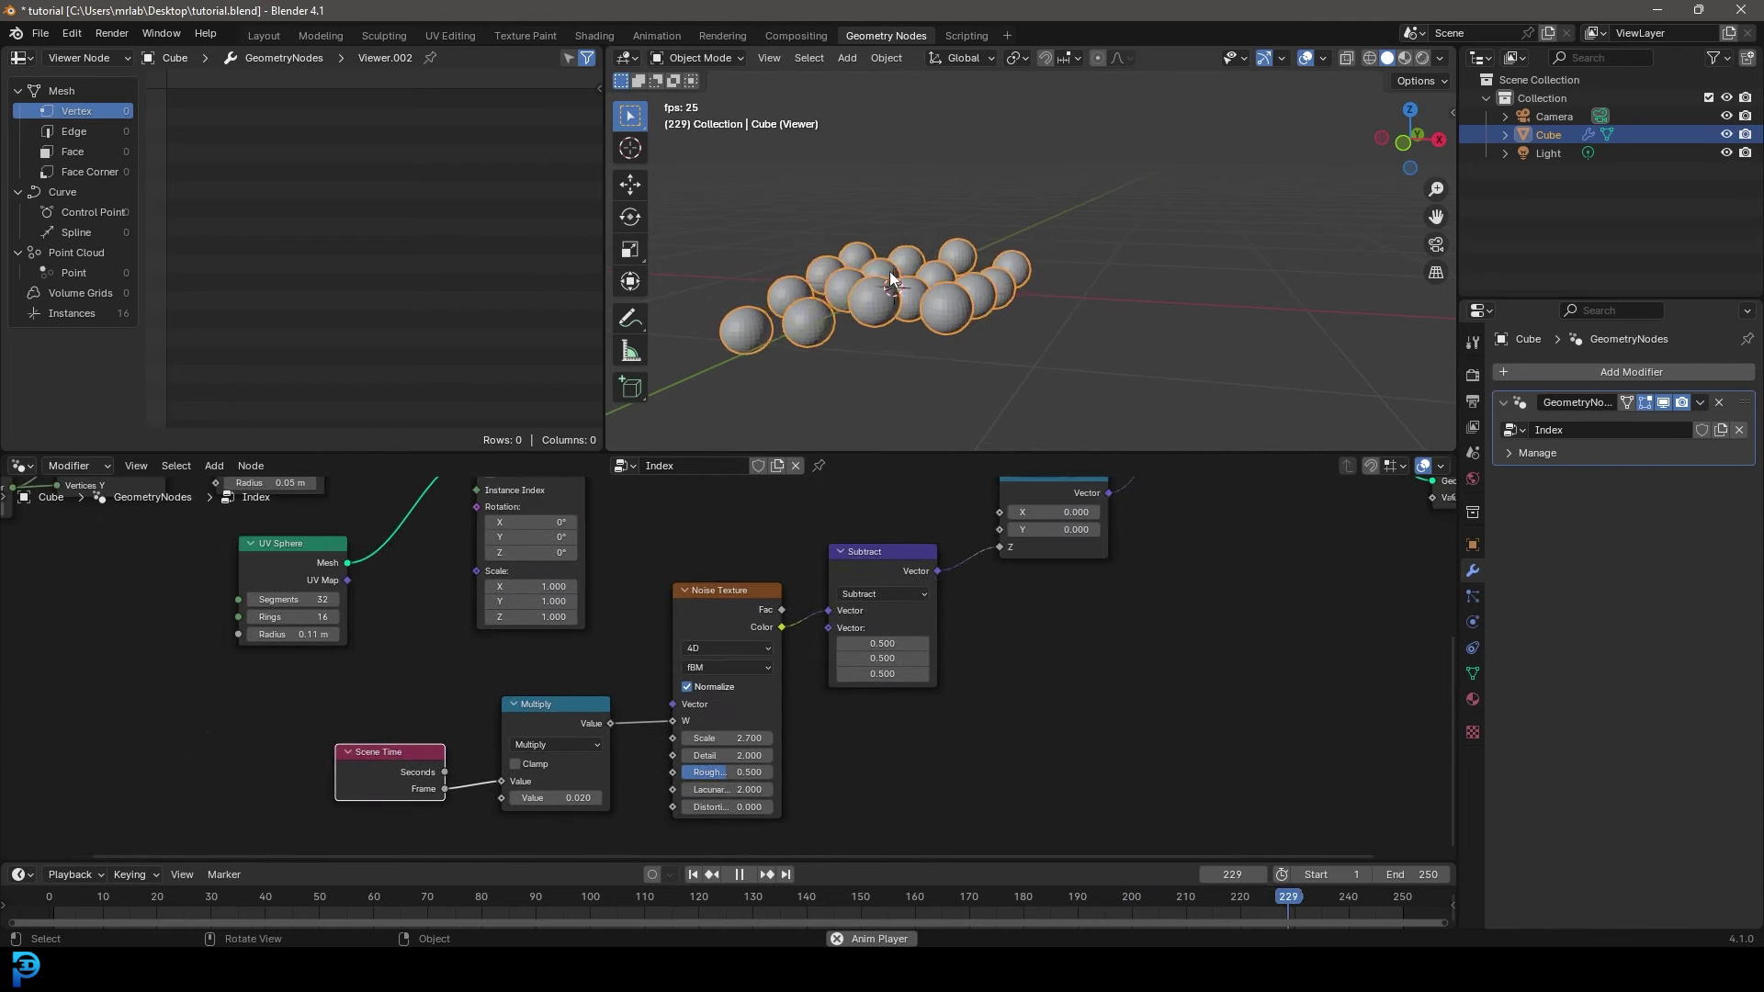
{"action": "middle_click_drag", "start_coordinate": [872, 270], "coordinate": [926, 274]}
{"action": "middle_click_drag", "start_coordinate": [1069, 474], "coordinate": [874, 555]}
{"action": "left_click_drag", "start_coordinate": [868, 562], "coordinate": [833, 616]}
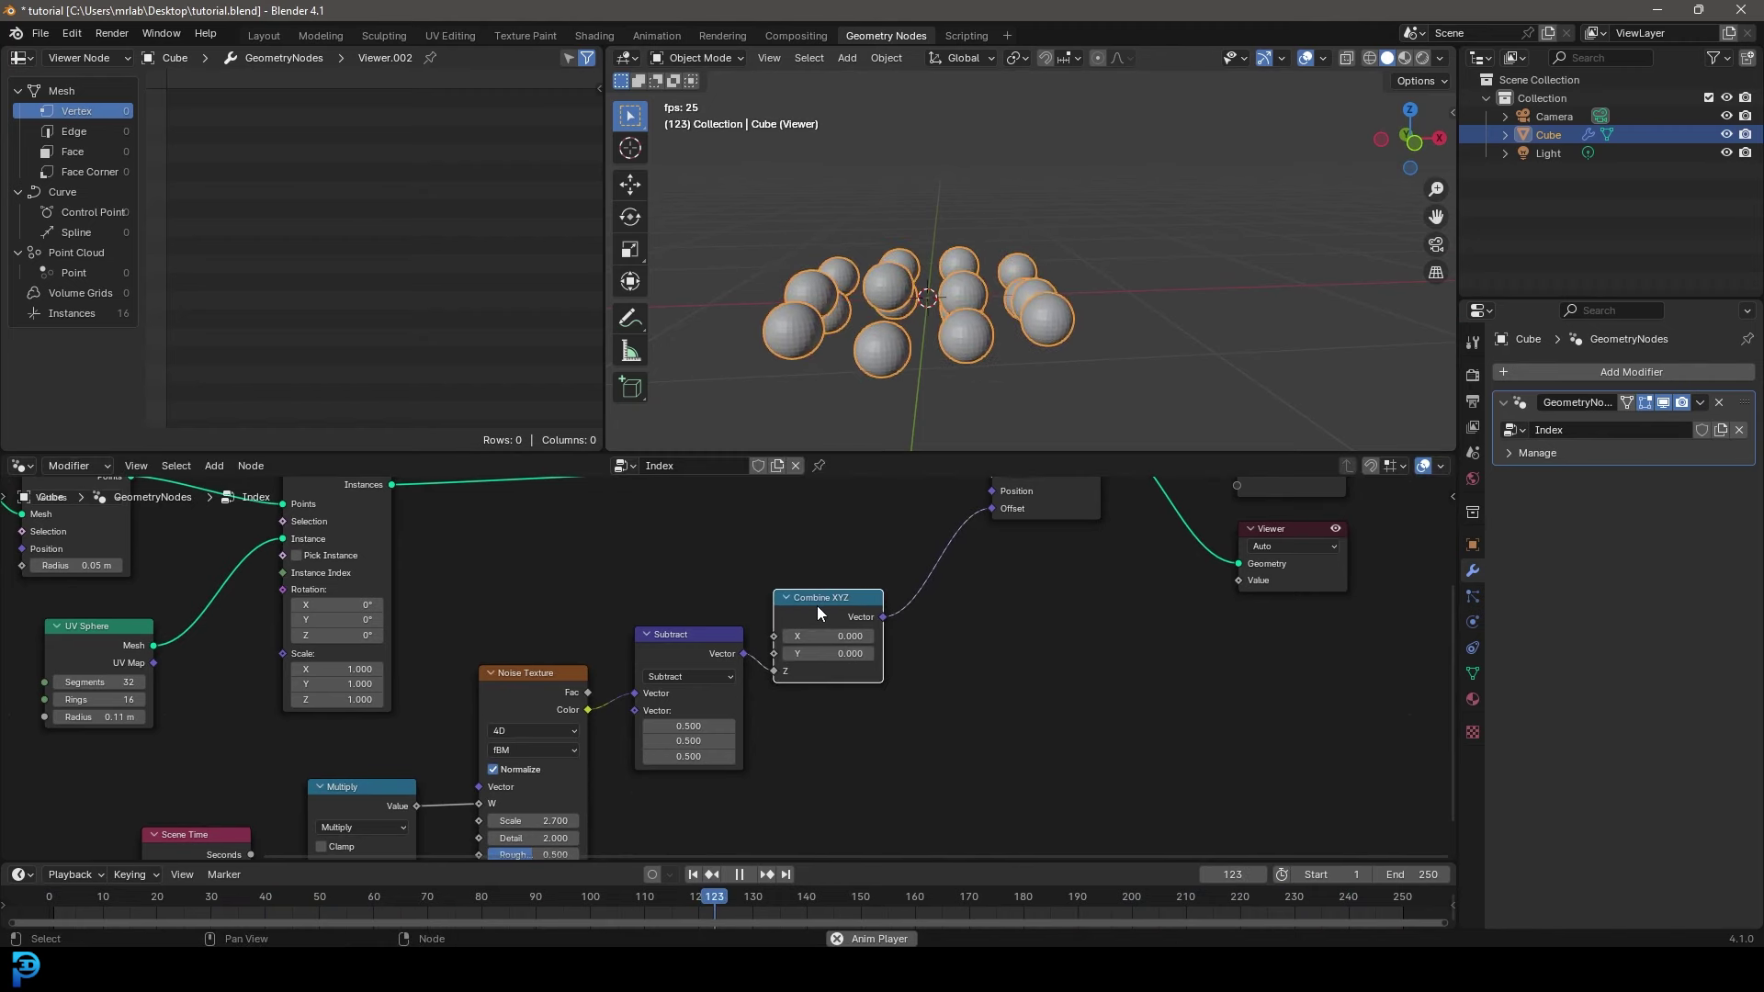
{"action": "left_click_drag", "start_coordinate": [795, 604], "coordinate": [879, 557]}
{"action": "scroll", "coordinate": [781, 599], "scroll_direction": "up", "scroll_amount": 2}
{"action": "key", "text": "shift+a"}
{"action": "left_click", "coordinate": [753, 571]}
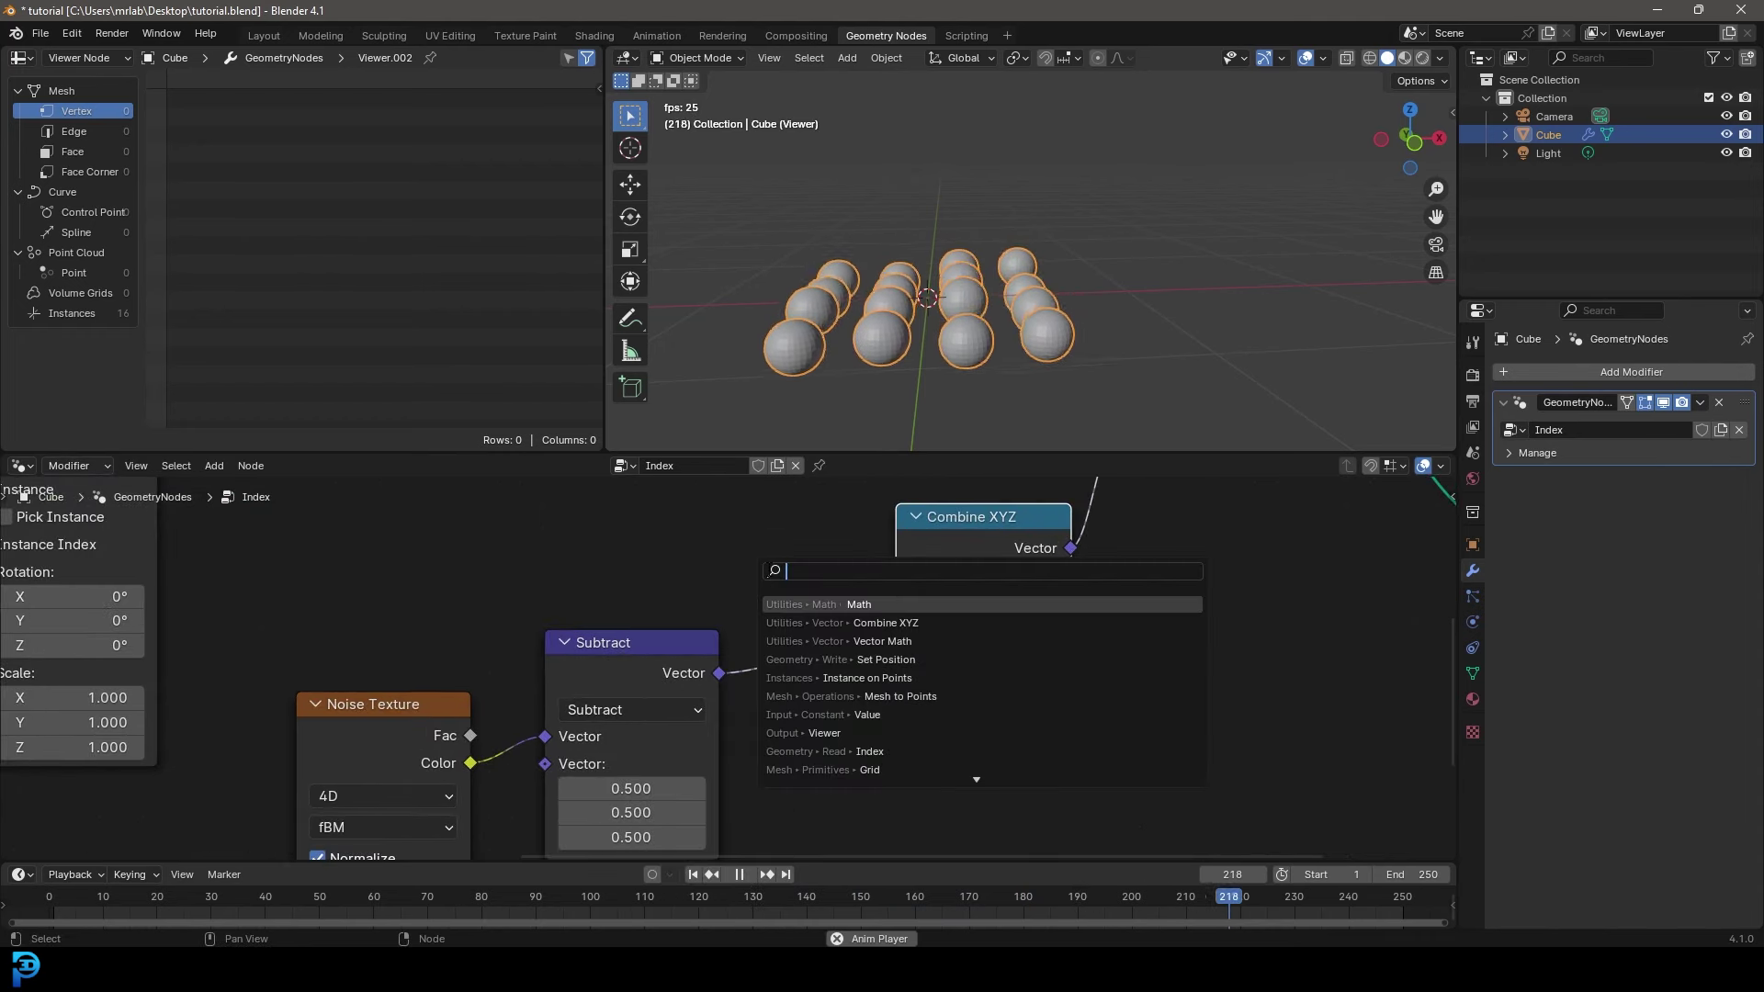
{"action": "type", "text": "scale"}
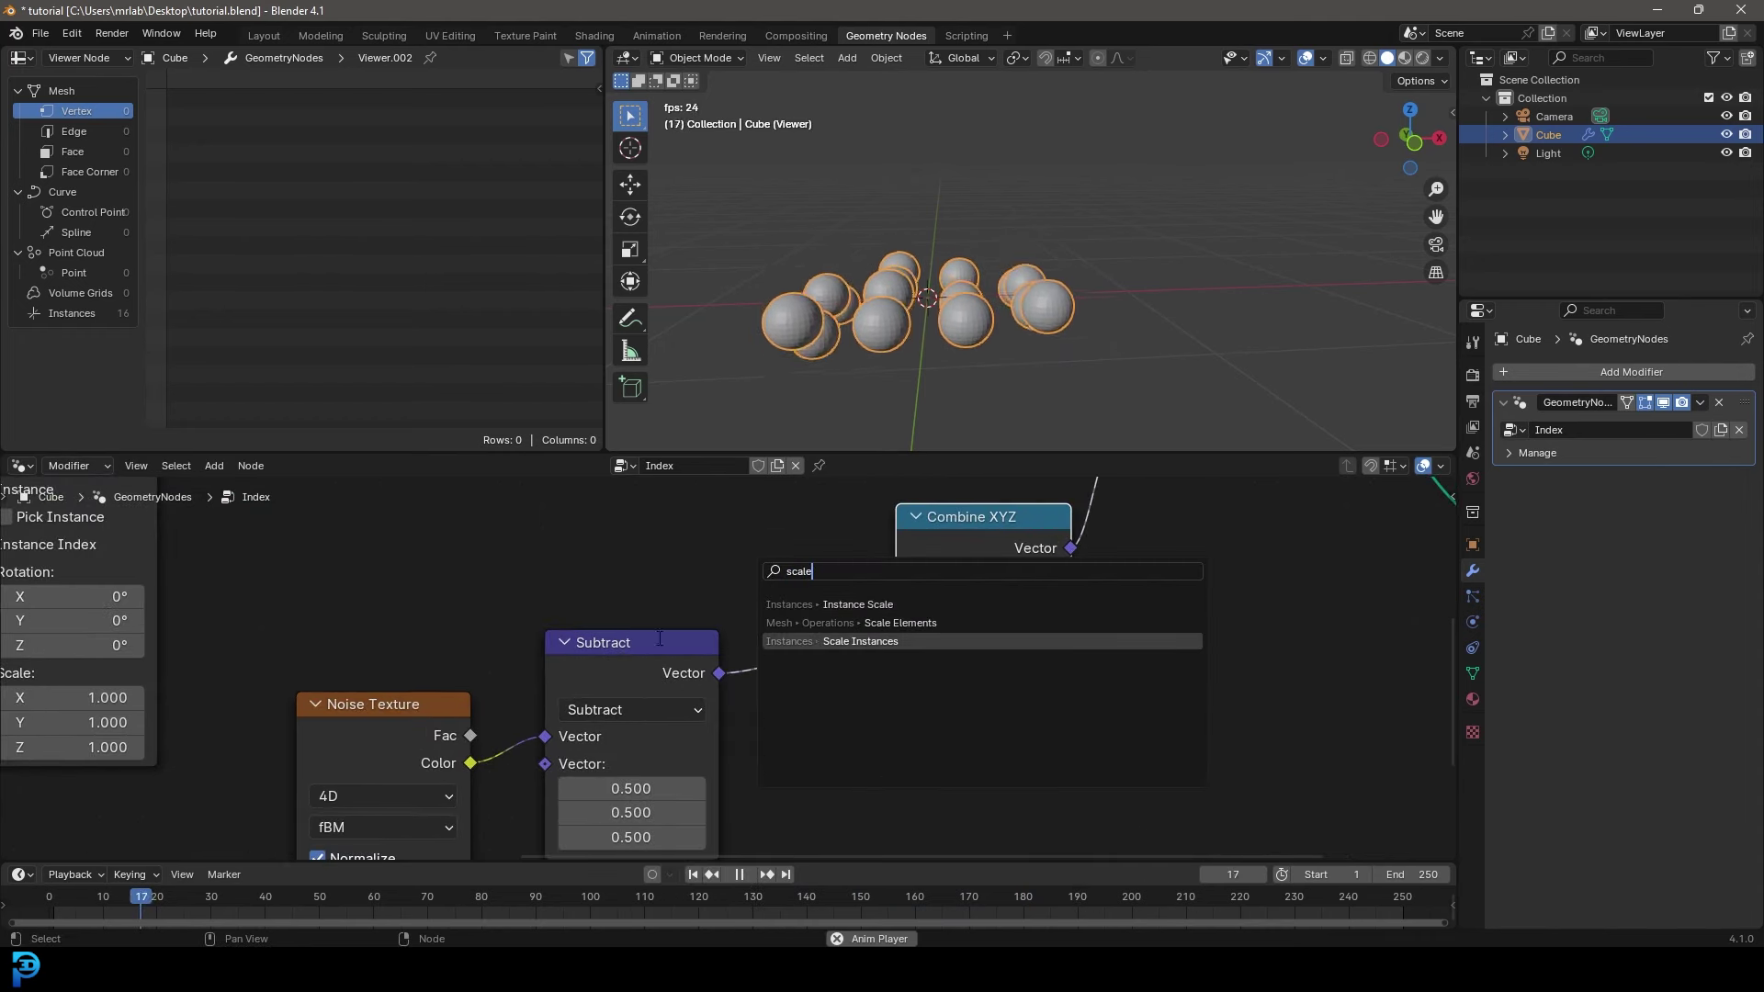
{"action": "left_click", "coordinate": [617, 644]}
- Duplicate the Subtract node onto the link before Combine XYZ and switch the copy's operation to Scale
{"action": "left_click", "coordinate": [612, 648]}
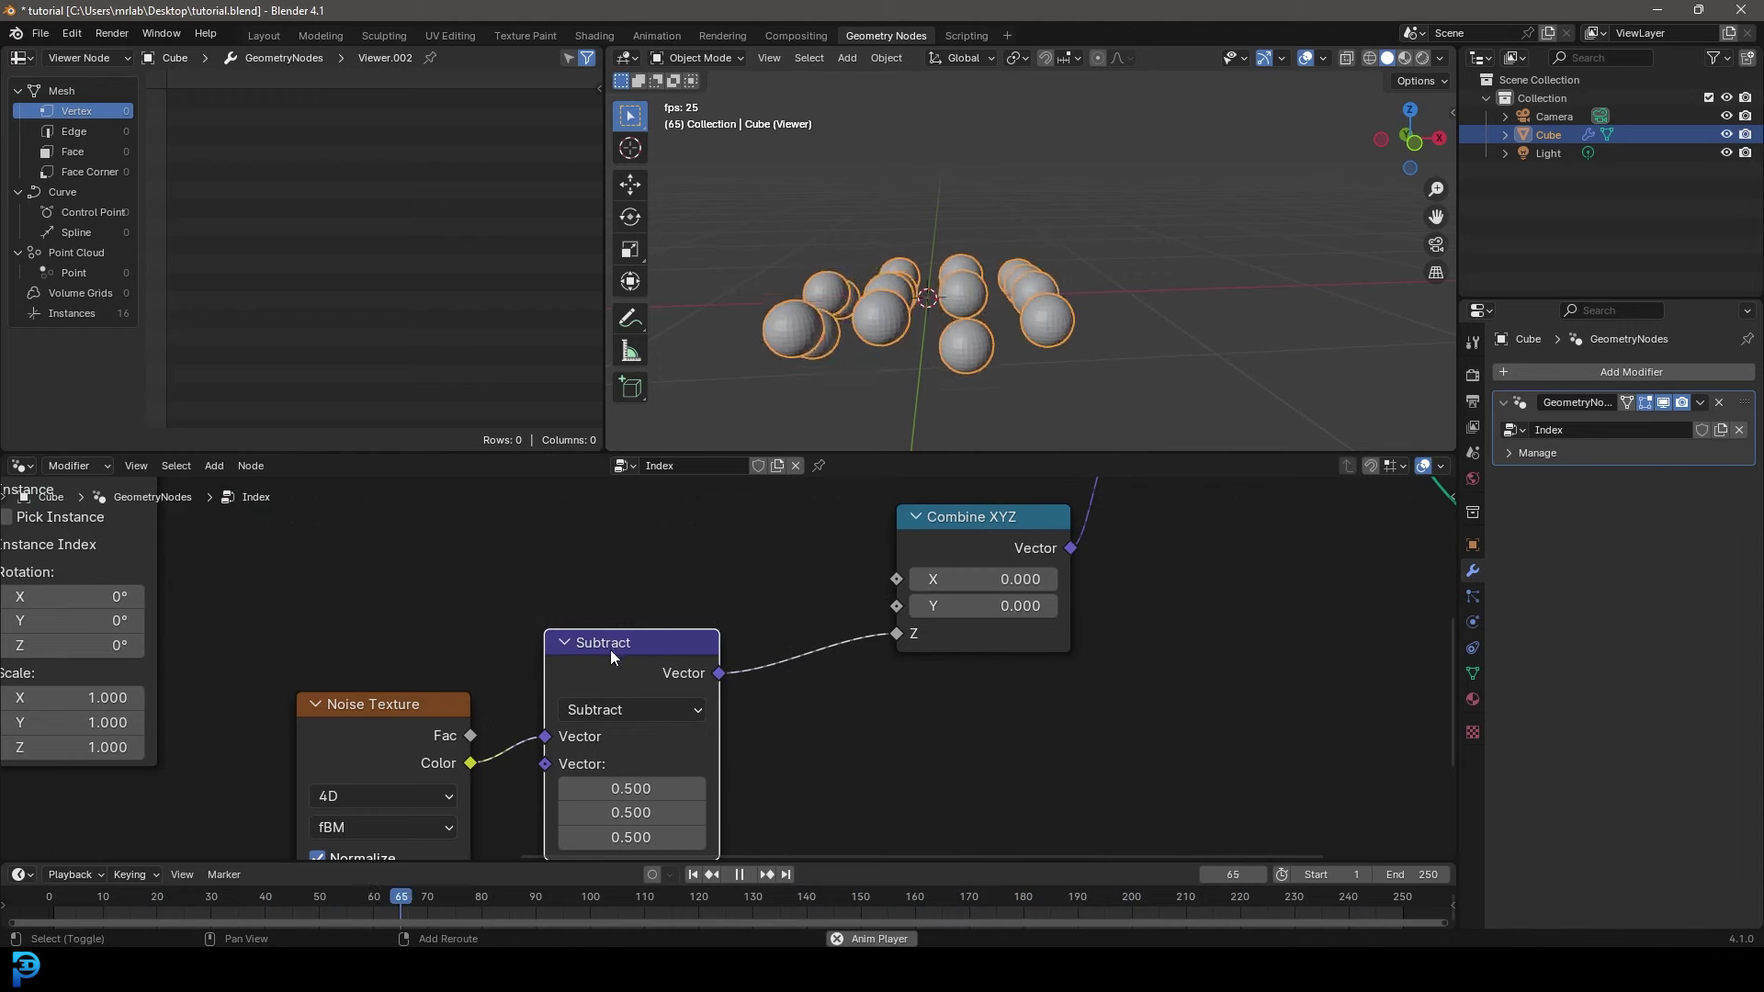
{"action": "key", "text": "shift+d"}
{"action": "left_click", "coordinate": [881, 560]}
{"action": "left_click", "coordinate": [895, 625]}
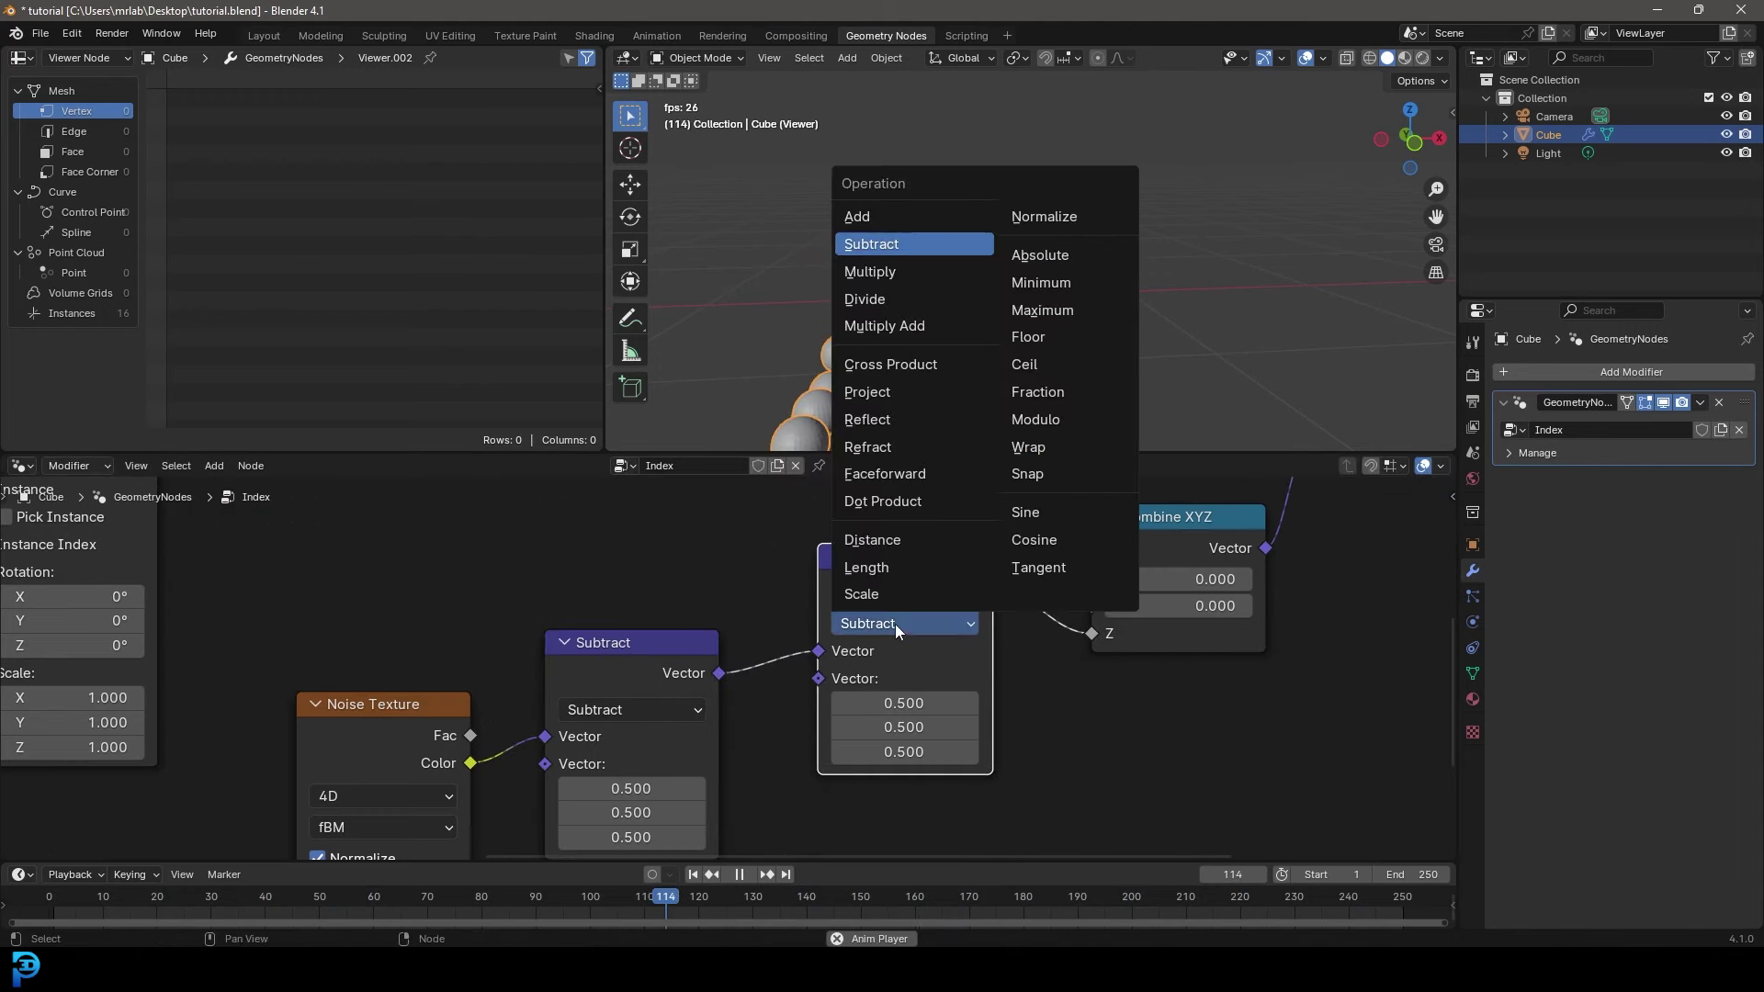
{"action": "left_click", "coordinate": [890, 594]}
- Set the Scale node's factor to 2.78 and examine the stronger sphere motion and the node tree
{"action": "left_click_drag", "start_coordinate": [906, 679], "coordinate": [994, 680]}
{"action": "middle_click_drag", "start_coordinate": [939, 226], "coordinate": [906, 342]}
{"action": "scroll", "coordinate": [1023, 654], "scroll_direction": "down", "scroll_amount": 4}
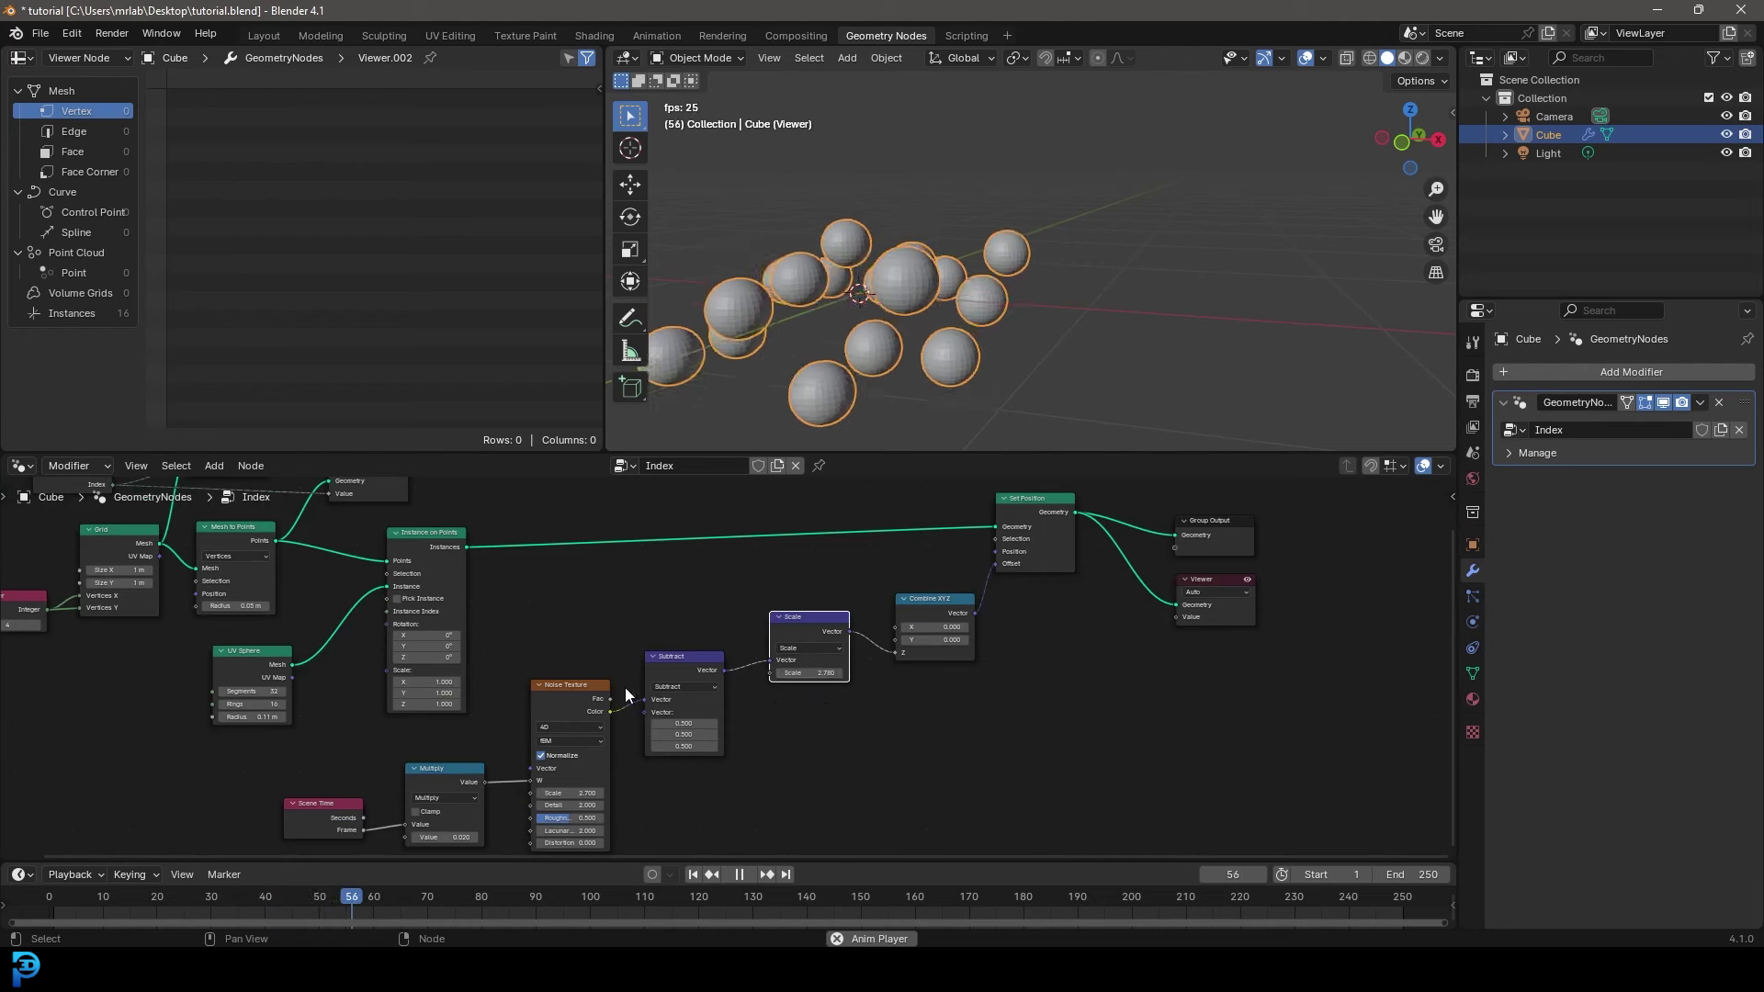
{"action": "scroll", "coordinate": [641, 687], "scroll_direction": "down", "scroll_amount": 2}
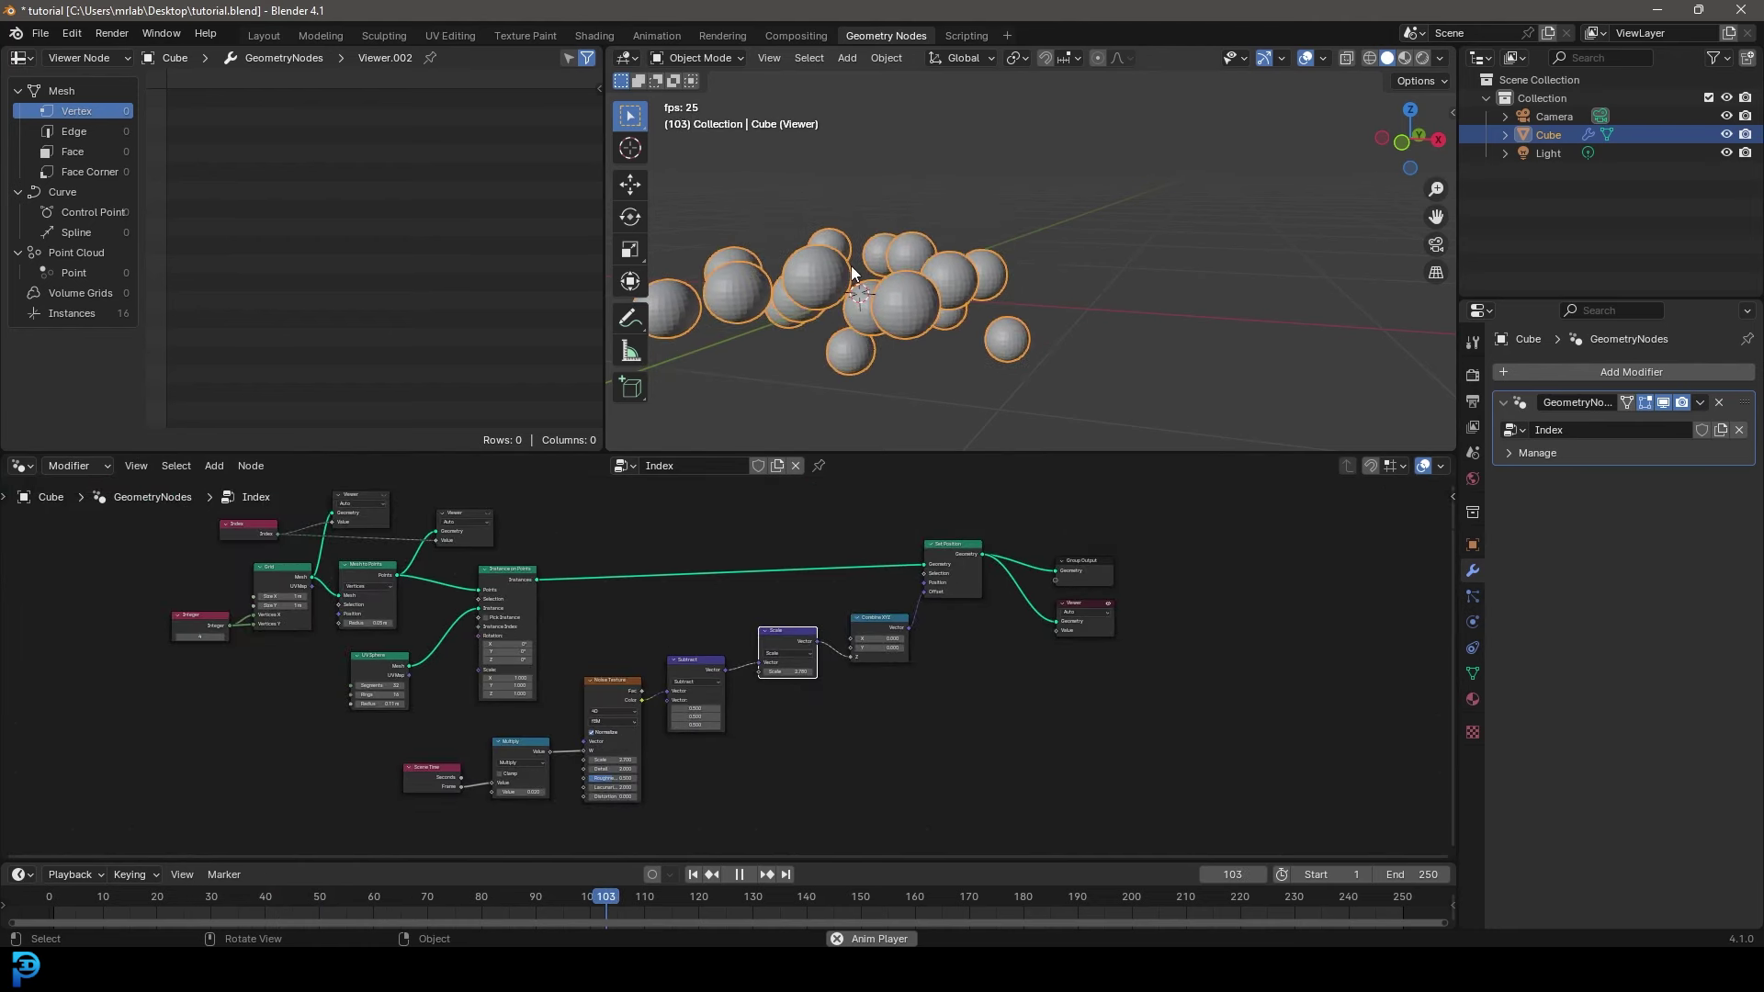
{"action": "scroll", "coordinate": [496, 575], "scroll_direction": "up", "scroll_amount": 1}
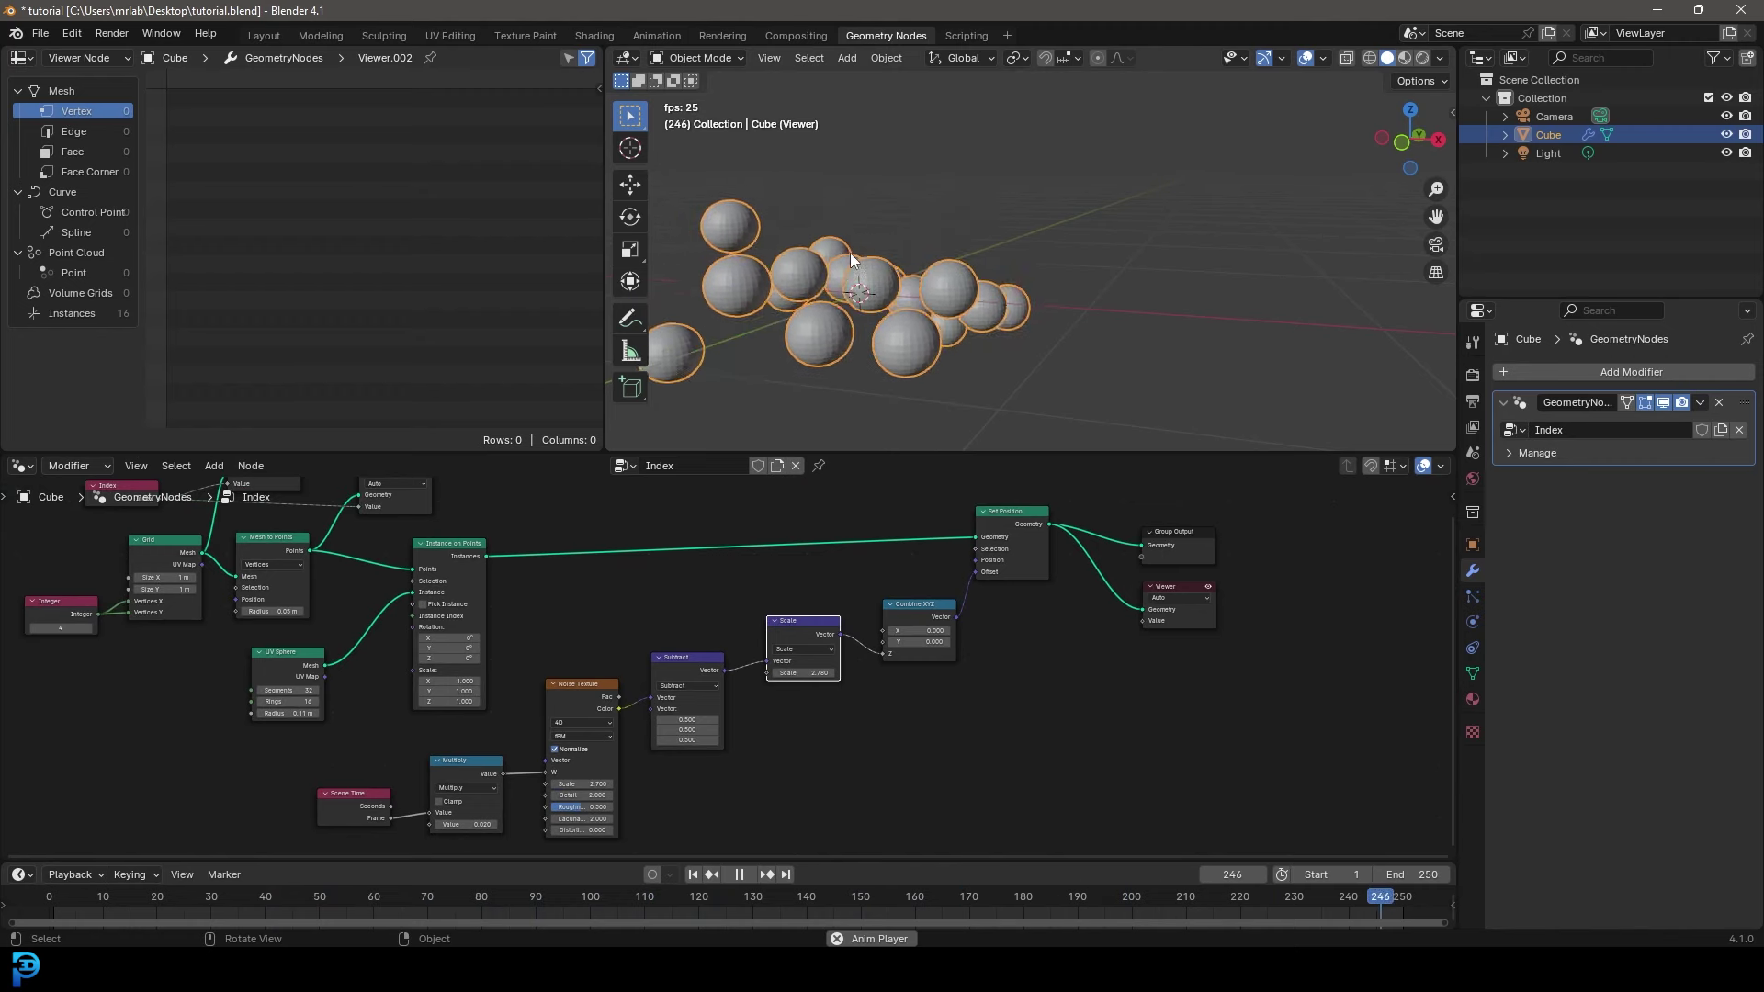
{"action": "middle_click_drag", "start_coordinate": [841, 576], "coordinate": [700, 627]}
{"action": "scroll", "coordinate": [700, 626], "scroll_direction": "up", "scroll_amount": 4}
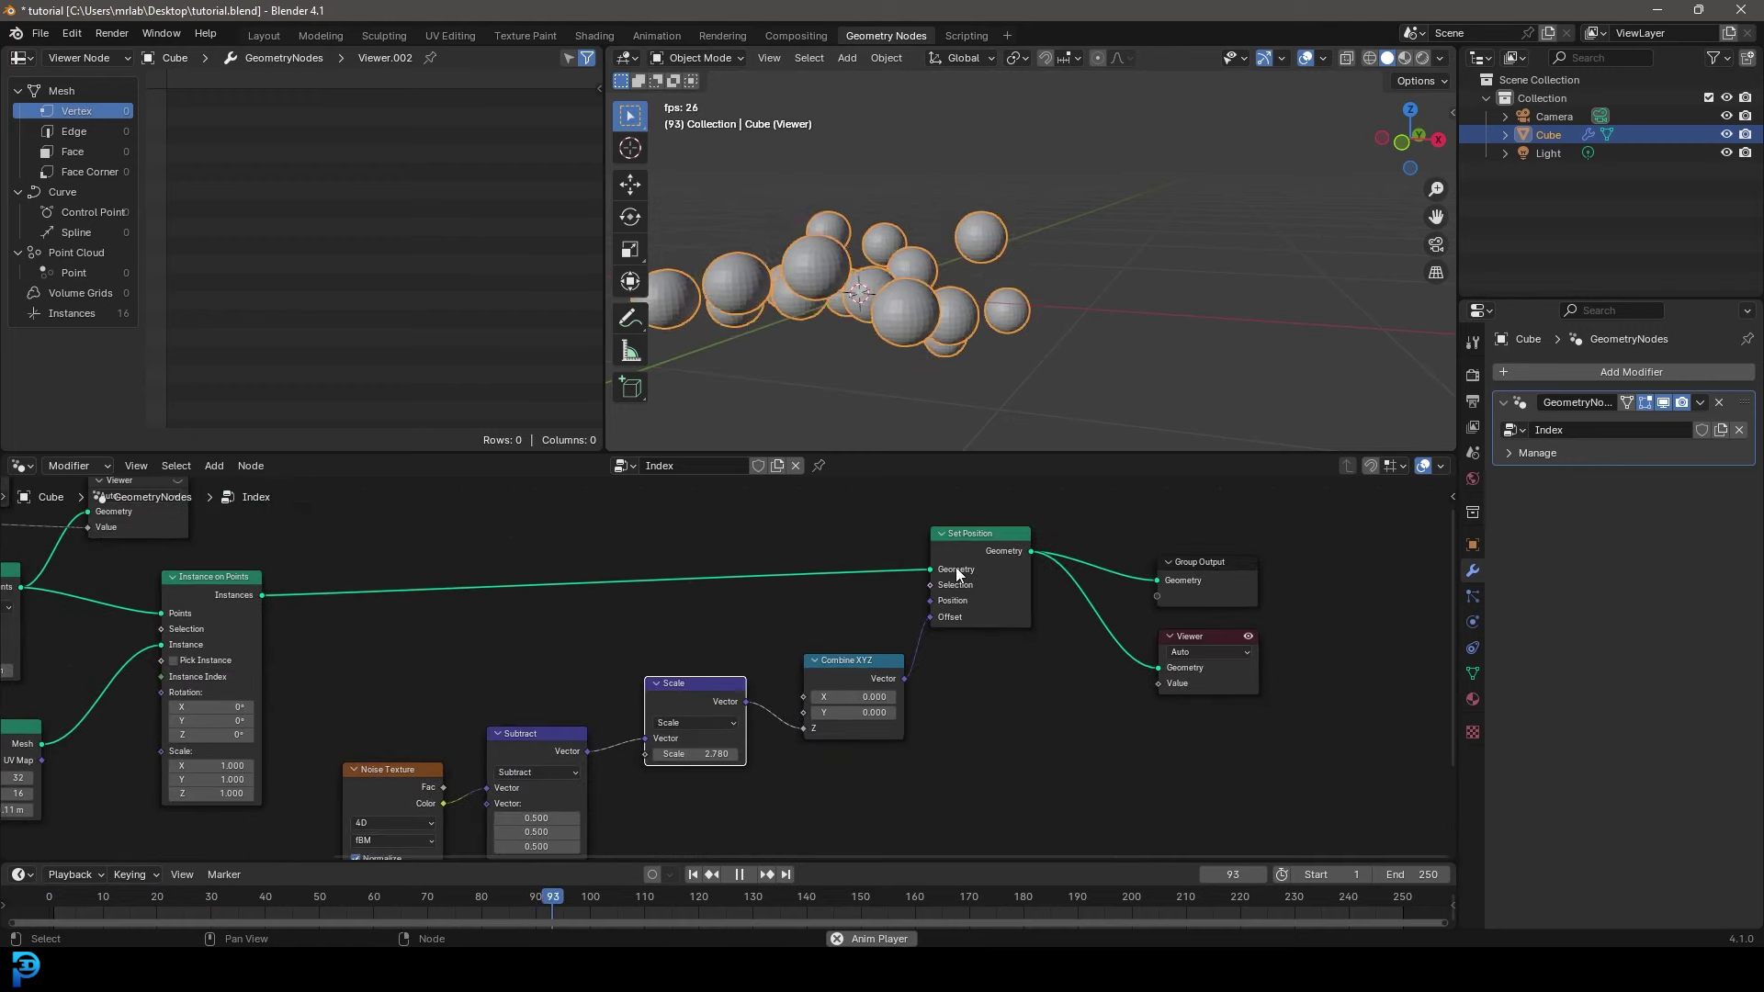
{"action": "scroll", "coordinate": [973, 592], "scroll_direction": "up", "scroll_amount": 2}
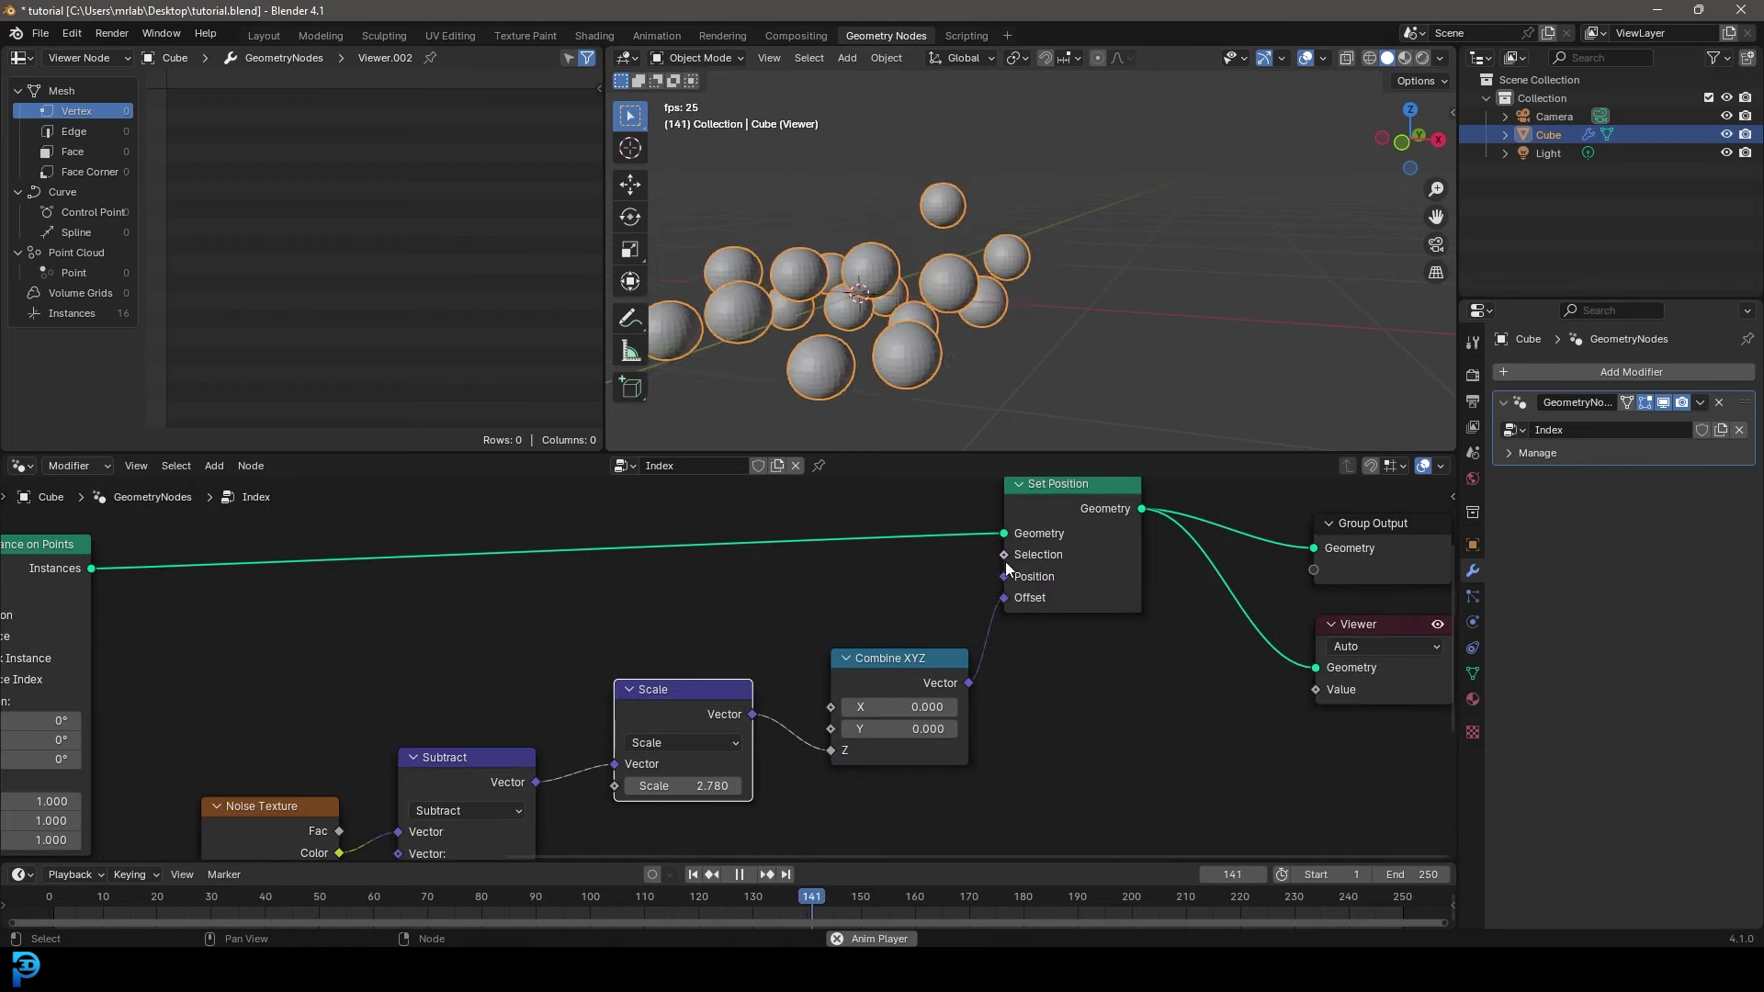
{"action": "scroll", "coordinate": [561, 749], "scroll_direction": "down", "scroll_amount": 4}
- Move the noise nodes, Scale and Combine XYZ lower to free space between Instance on Points and Set Position
{"action": "left_click_drag", "start_coordinate": [372, 842], "coordinate": [753, 753]}
{"action": "scroll", "coordinate": [637, 610], "scroll_direction": "up", "scroll_amount": 5}
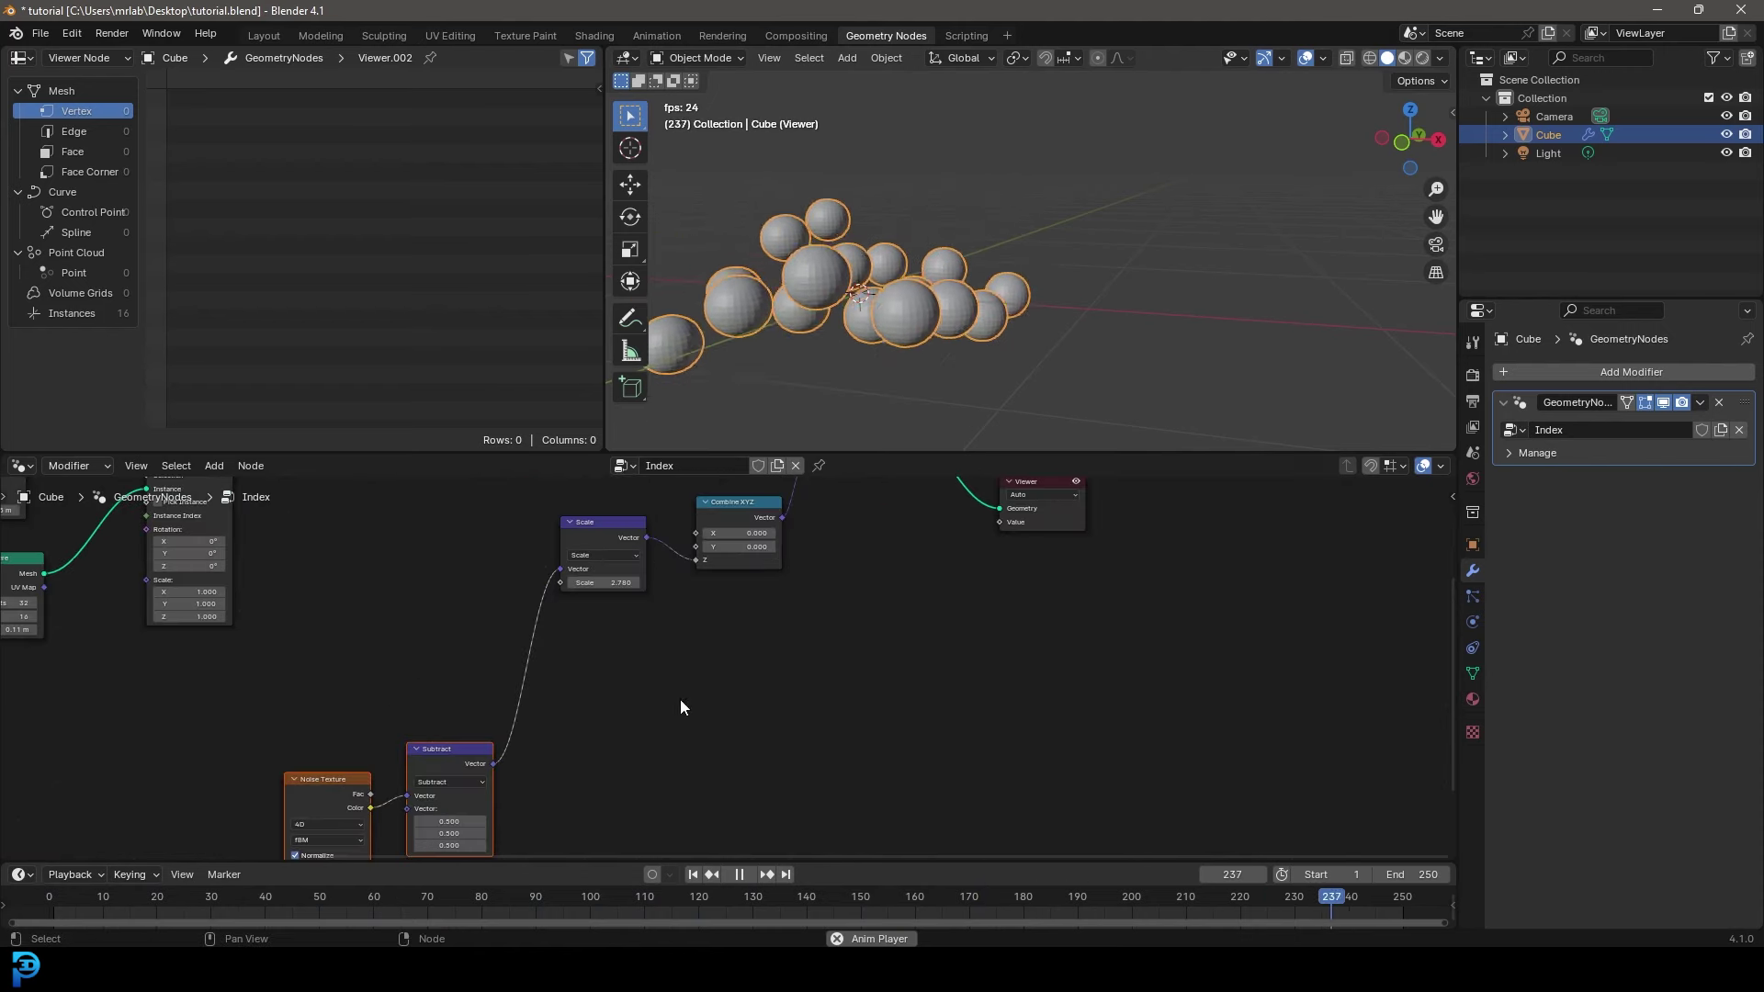
{"action": "left_click", "coordinate": [590, 522]}
{"action": "middle_click_drag", "start_coordinate": [589, 521], "coordinate": [642, 626]}
{"action": "left_click_drag", "start_coordinate": [642, 627], "coordinate": [602, 777]}
{"action": "left_click_drag", "start_coordinate": [789, 614], "coordinate": [749, 757]}
{"action": "left_click", "coordinate": [750, 755]}
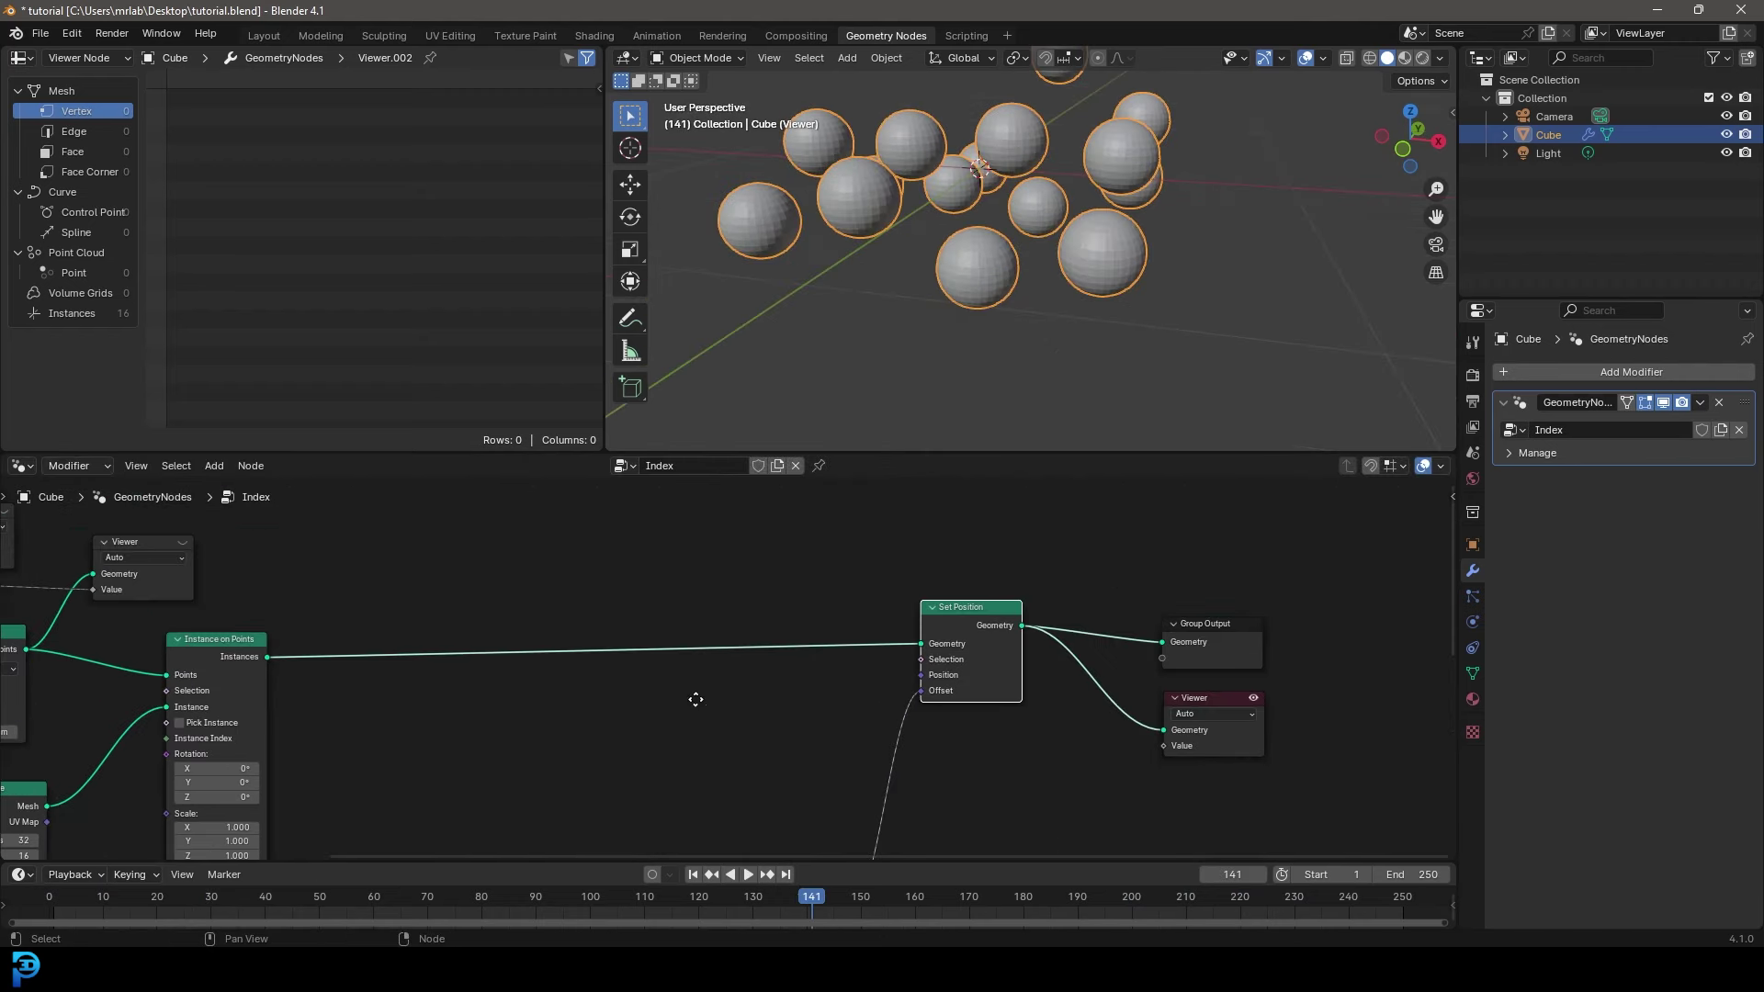
- Add a Math node between Instance on Points and Set Position, left unconnected, and set its operation to Compare
{"action": "middle_click_drag", "start_coordinate": [695, 699], "coordinate": [780, 636]}
{"action": "scroll", "coordinate": [741, 676], "scroll_direction": "up", "scroll_amount": 2}
{"action": "key", "text": "shift+a"}
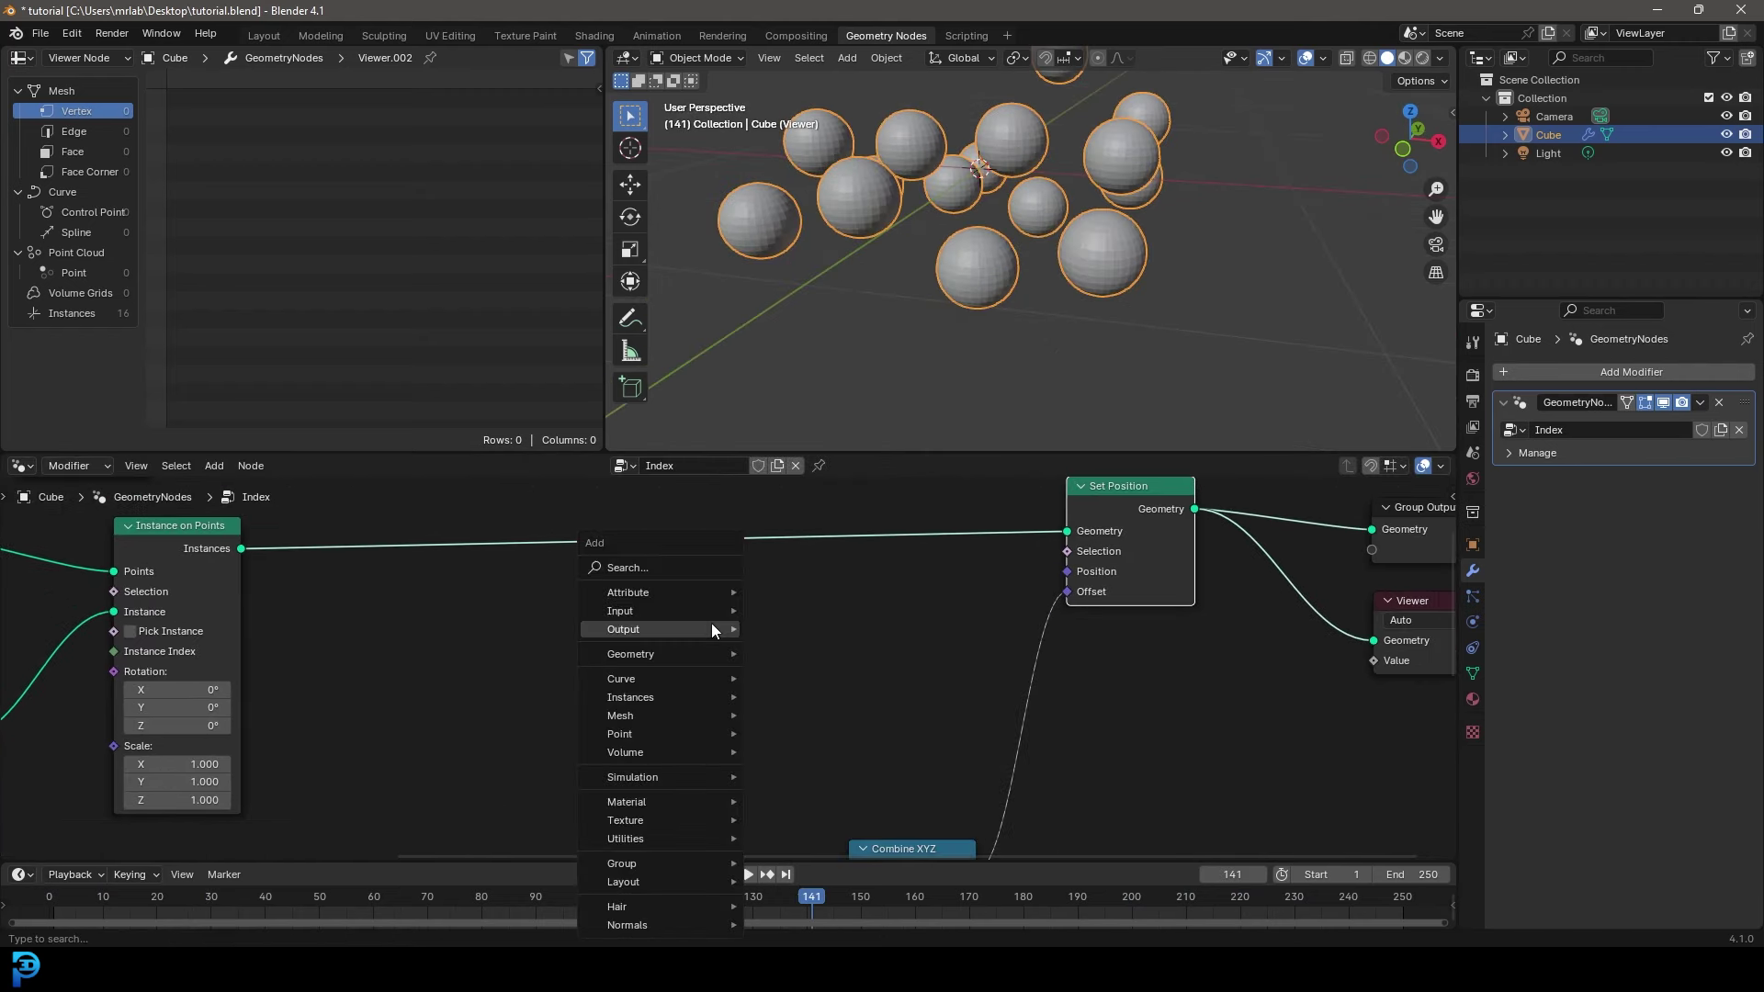
{"action": "left_click", "coordinate": [648, 567]}
{"action": "type", "text": "math"}
{"action": "key", "text": "Return"}
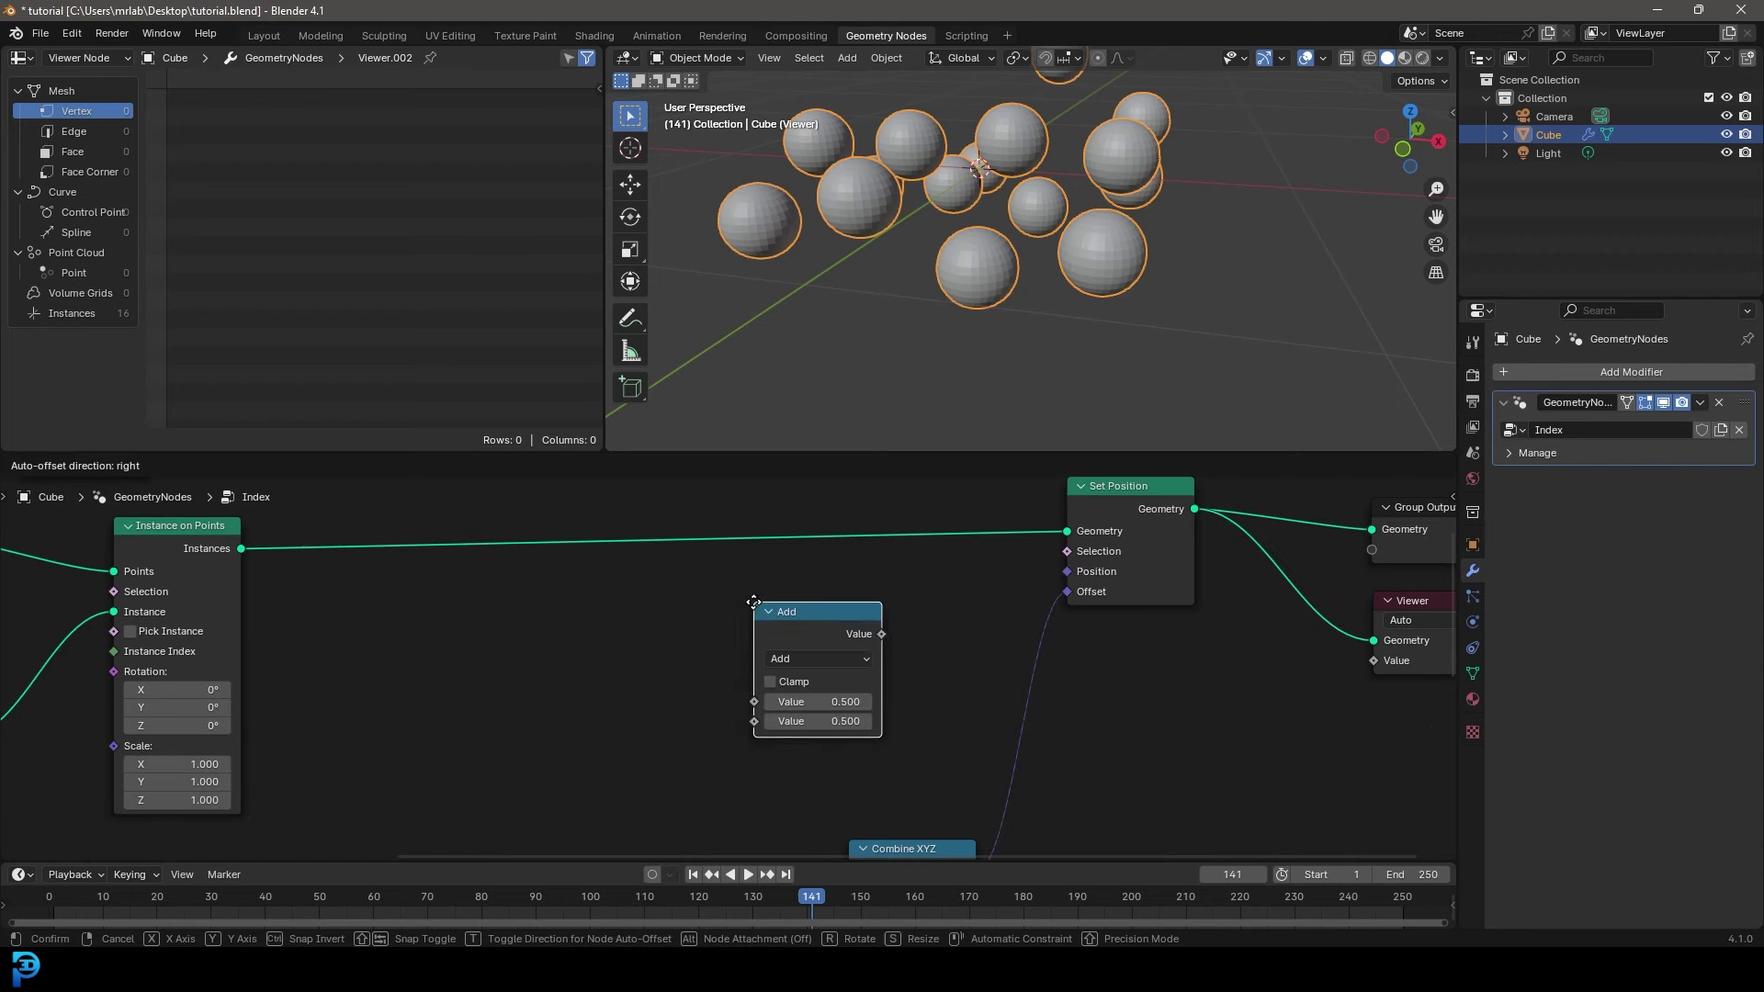
{"action": "left_click", "coordinate": [731, 597]}
{"action": "left_click_drag", "start_coordinate": [774, 611], "coordinate": [801, 599]}
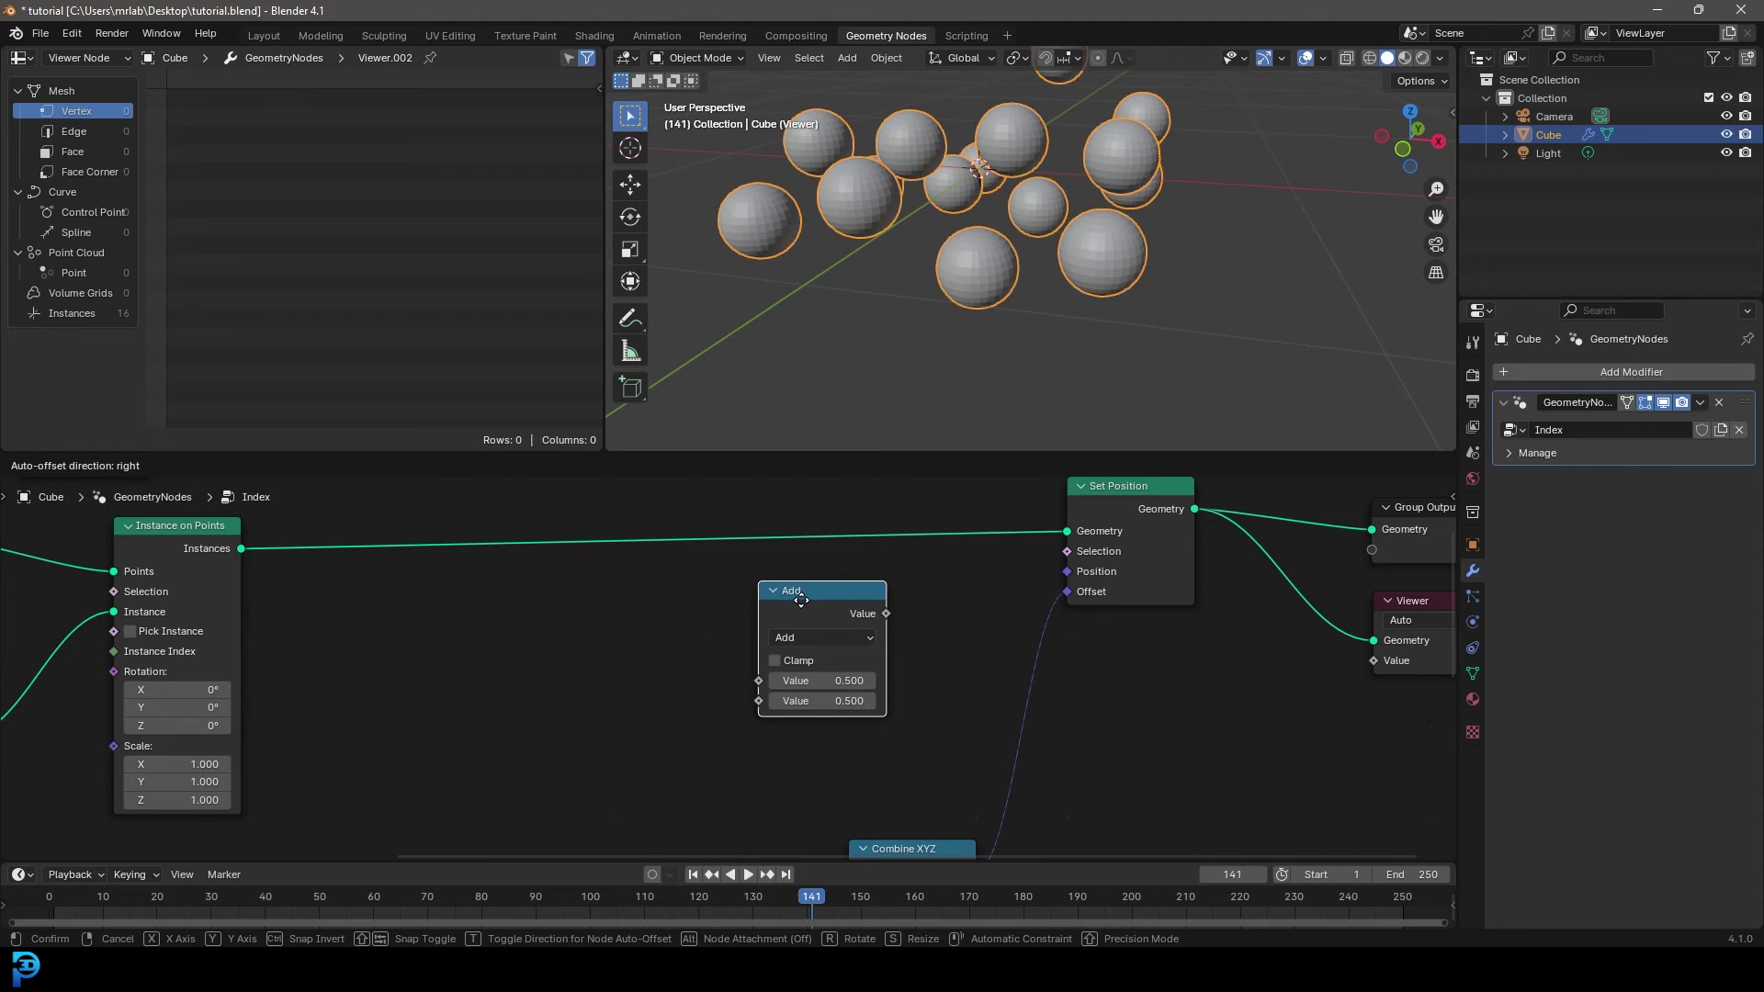
{"action": "left_click", "coordinate": [834, 633]}
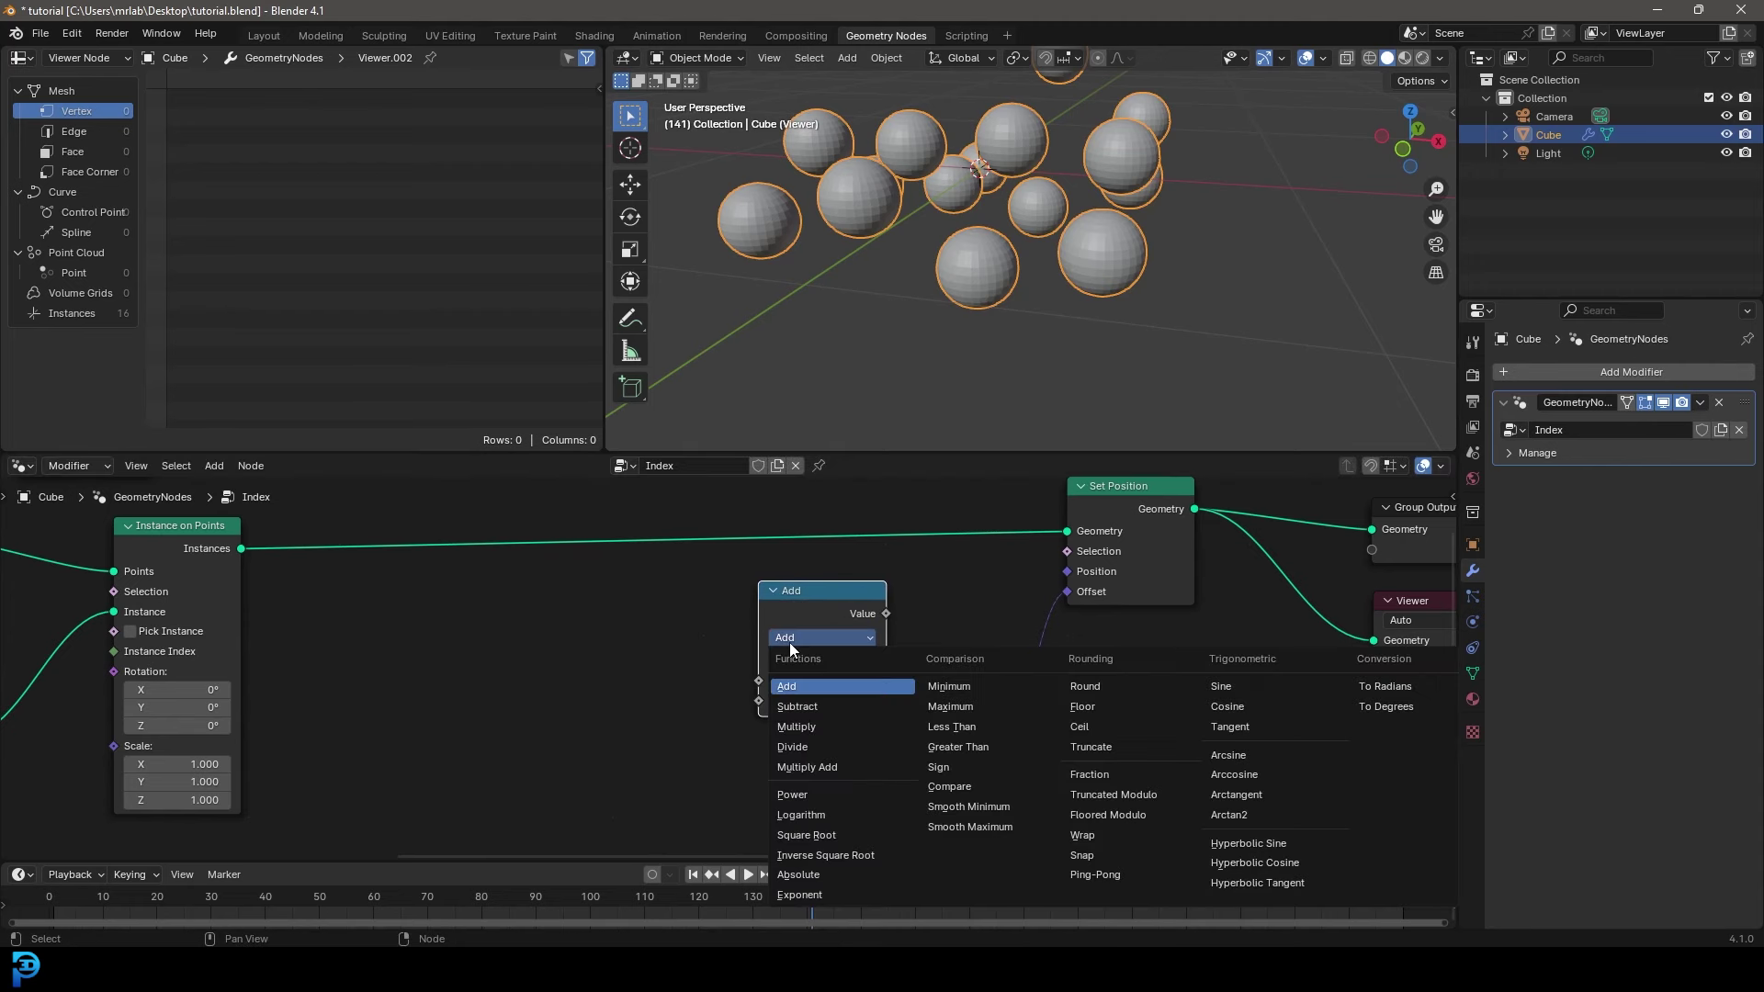
{"action": "left_click", "coordinate": [964, 786]}
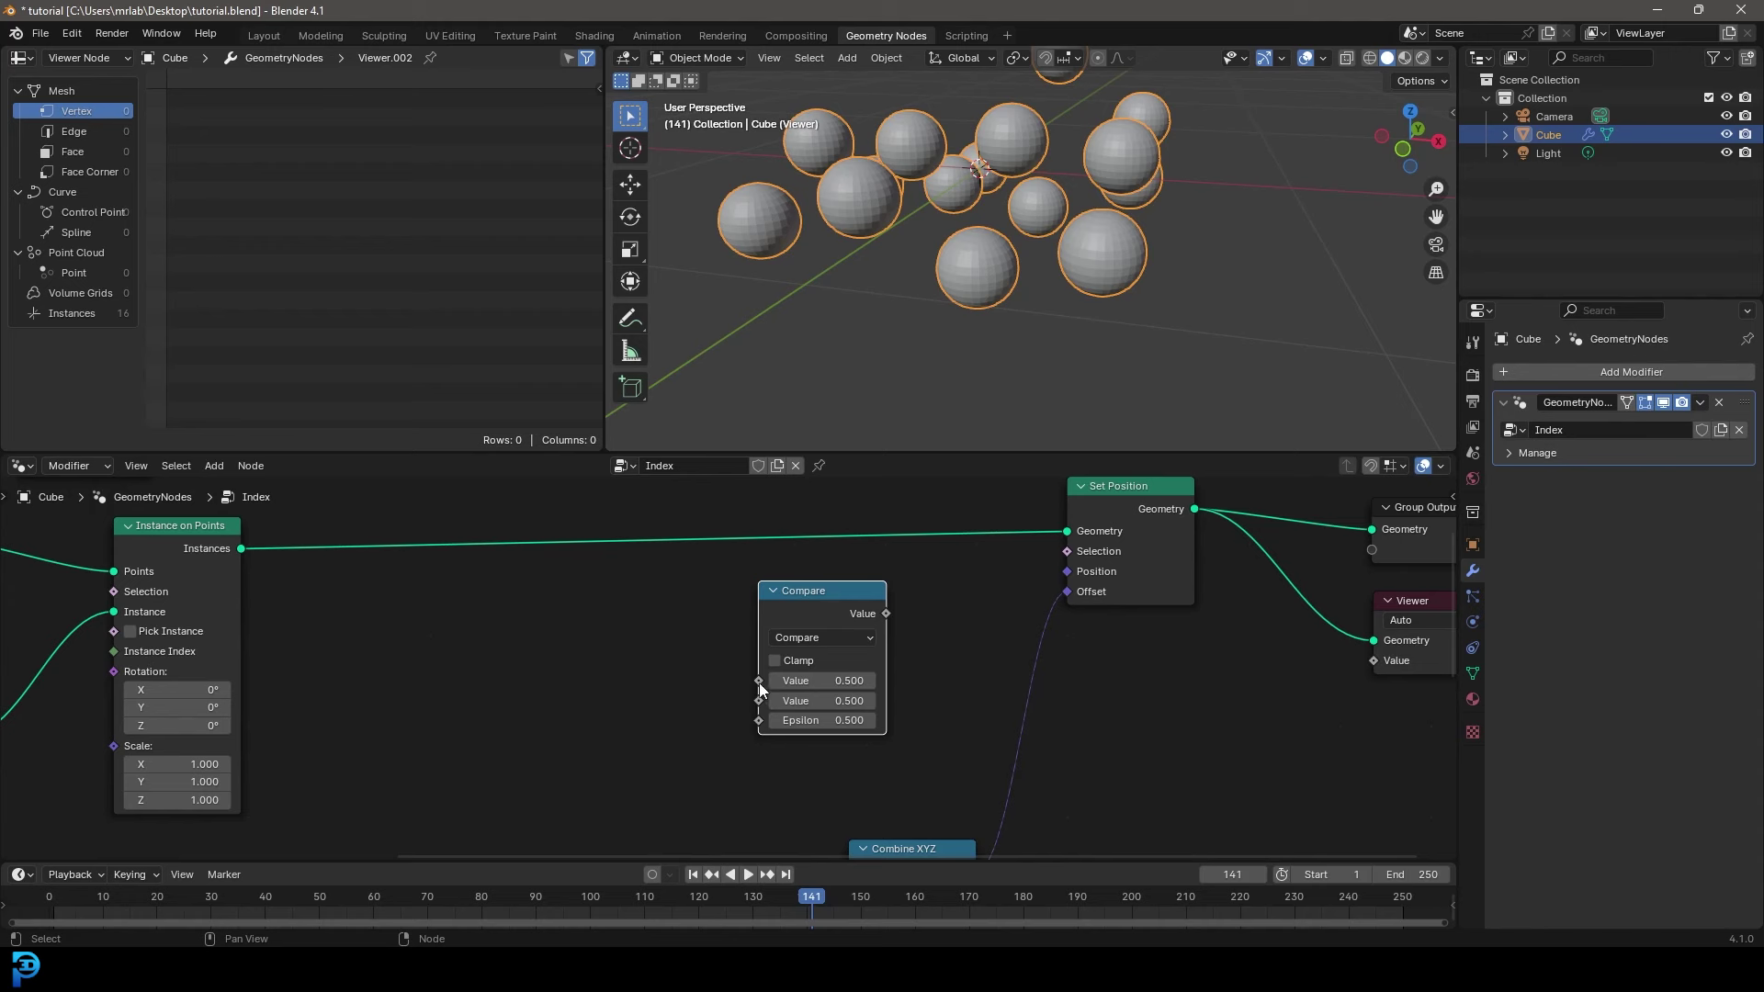
- Add an Index node feeding the first Value input of the Compare node
{"action": "left_click_drag", "start_coordinate": [758, 681], "coordinate": [598, 603]}
{"action": "type", "text": "index"}
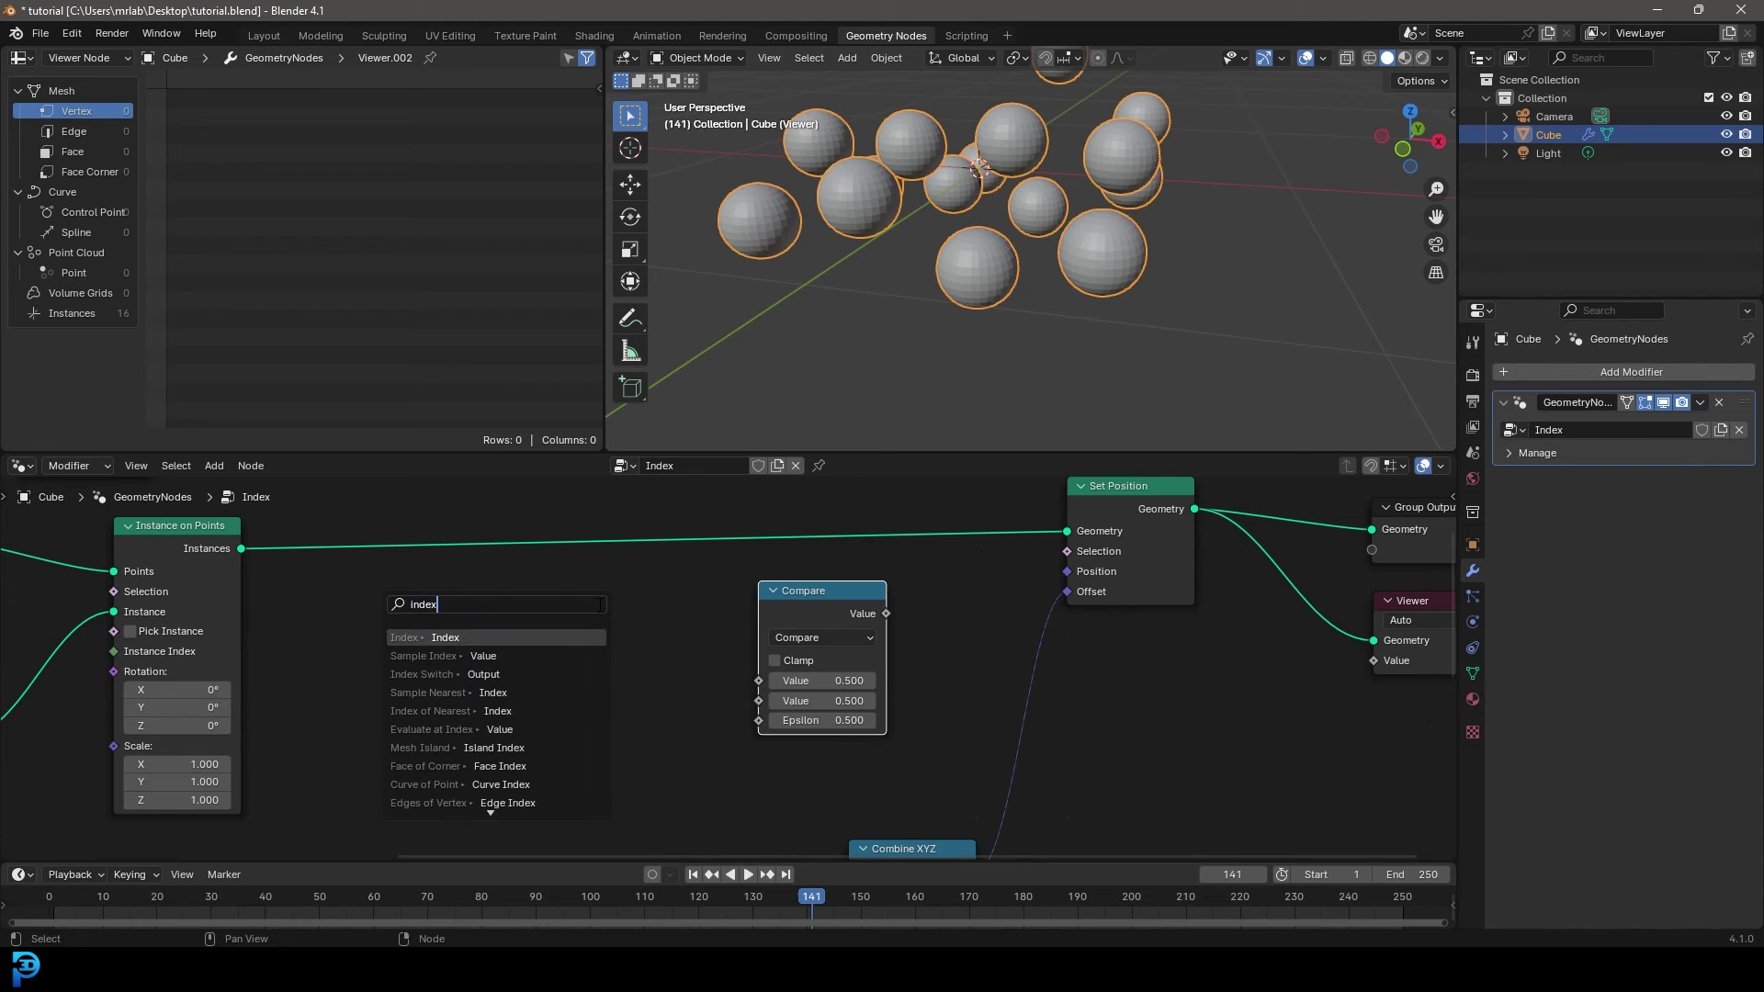
{"action": "left_click", "coordinate": [461, 634]}
{"action": "left_click", "coordinate": [518, 639]}
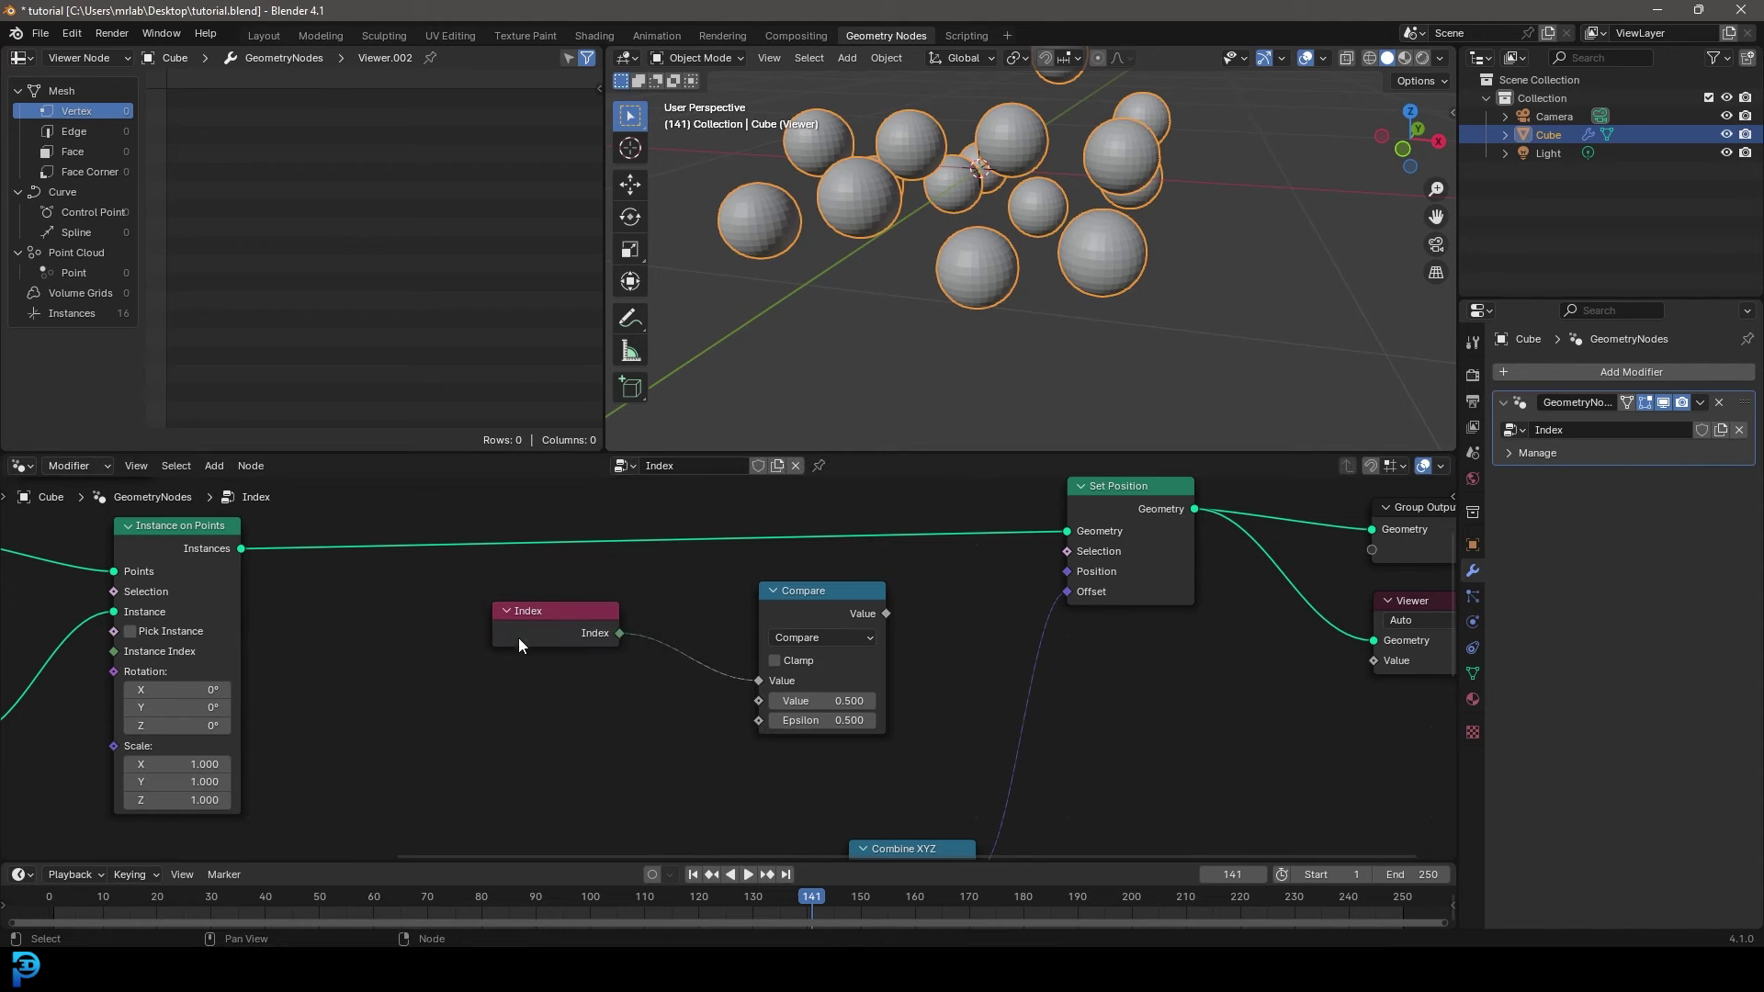
- Activate the Viewer connected to the Grid mesh and examine the index numbers of the grid points
{"action": "scroll", "coordinate": [577, 637], "scroll_direction": "down", "scroll_amount": 14}
{"action": "middle_click_drag", "start_coordinate": [336, 654], "coordinate": [621, 795]}
{"action": "scroll", "coordinate": [698, 698], "scroll_direction": "up", "scroll_amount": 14}
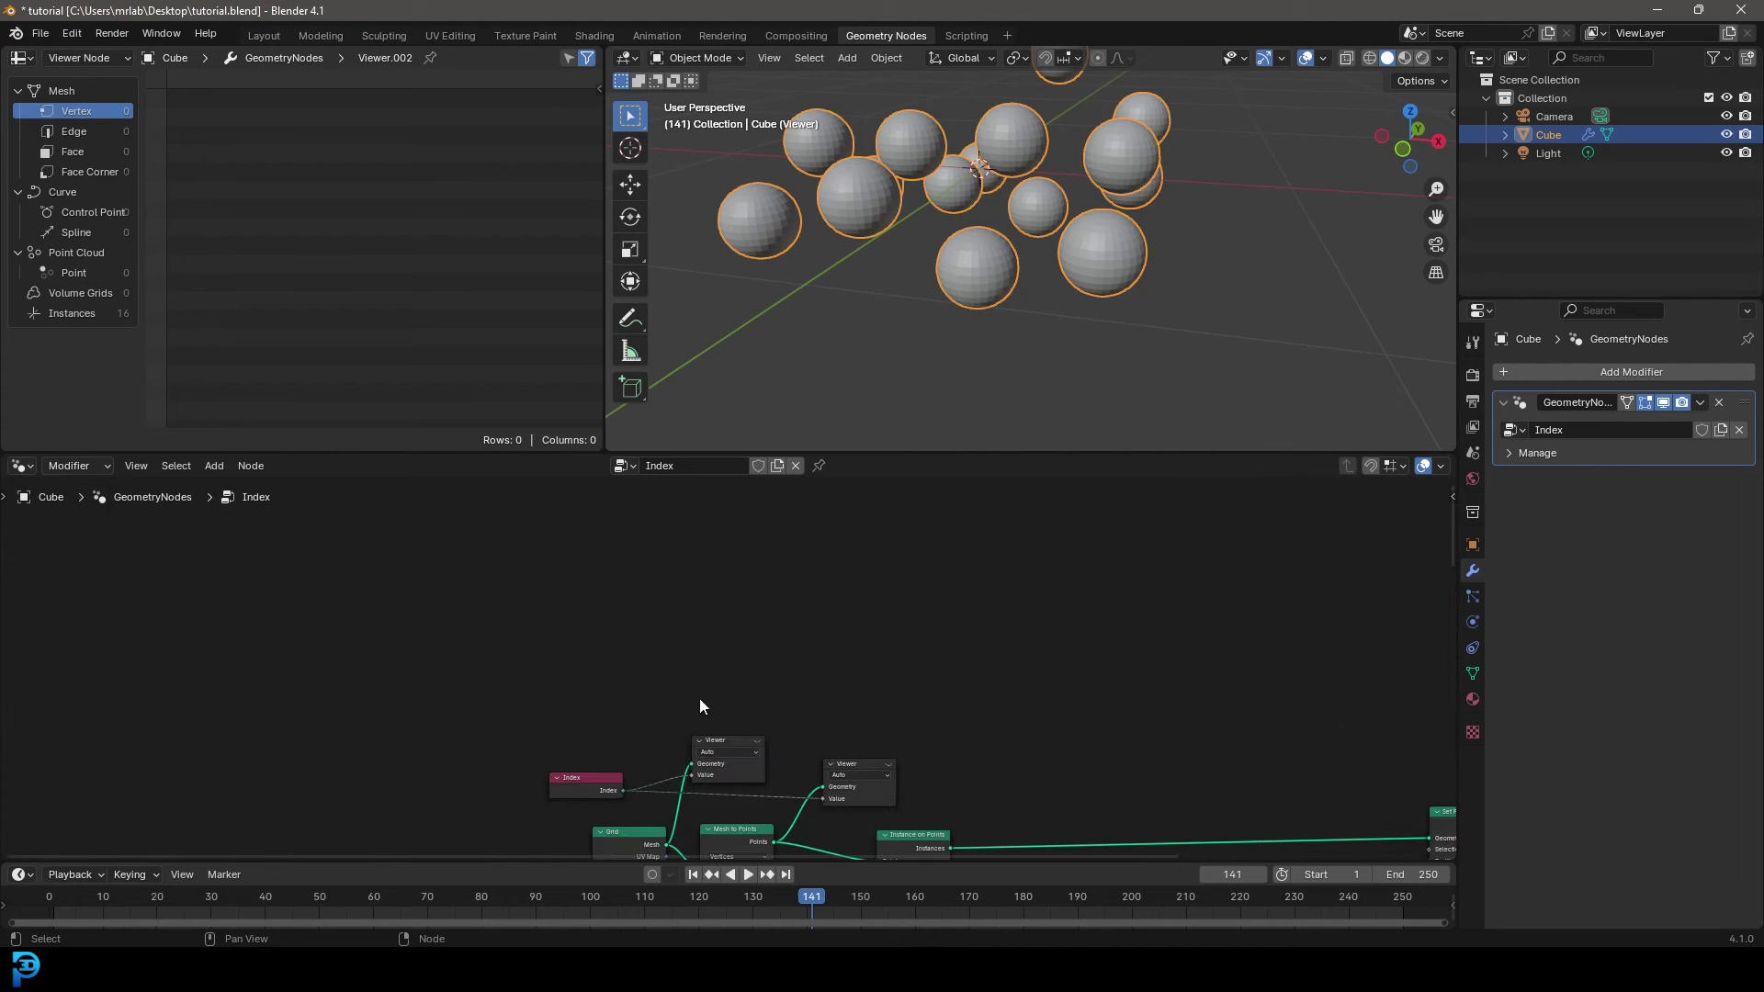
{"action": "middle_click_drag", "start_coordinate": [799, 745], "coordinate": [739, 564]}
{"action": "scroll", "coordinate": [712, 660], "scroll_direction": "up", "scroll_amount": 1}
{"action": "left_click", "coordinate": [713, 661]}
{"action": "scroll", "coordinate": [901, 169], "scroll_direction": "up", "scroll_amount": 5}
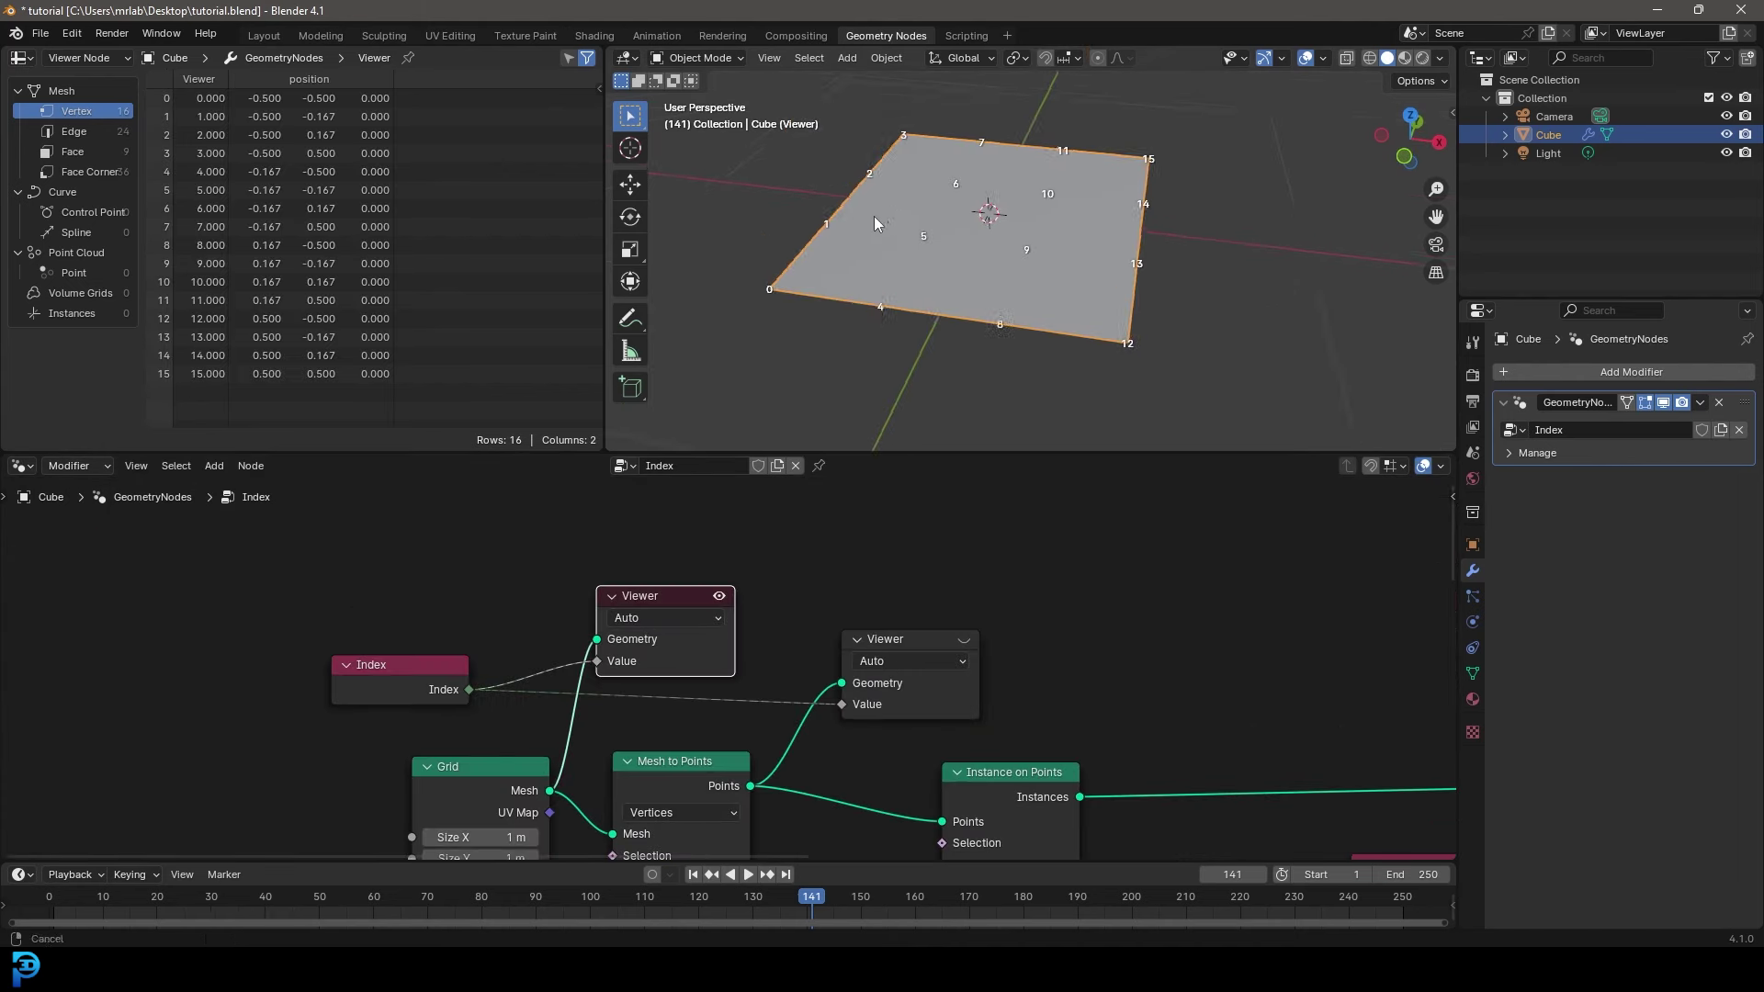
{"action": "scroll", "coordinate": [930, 112], "scroll_direction": "down", "scroll_amount": 2}
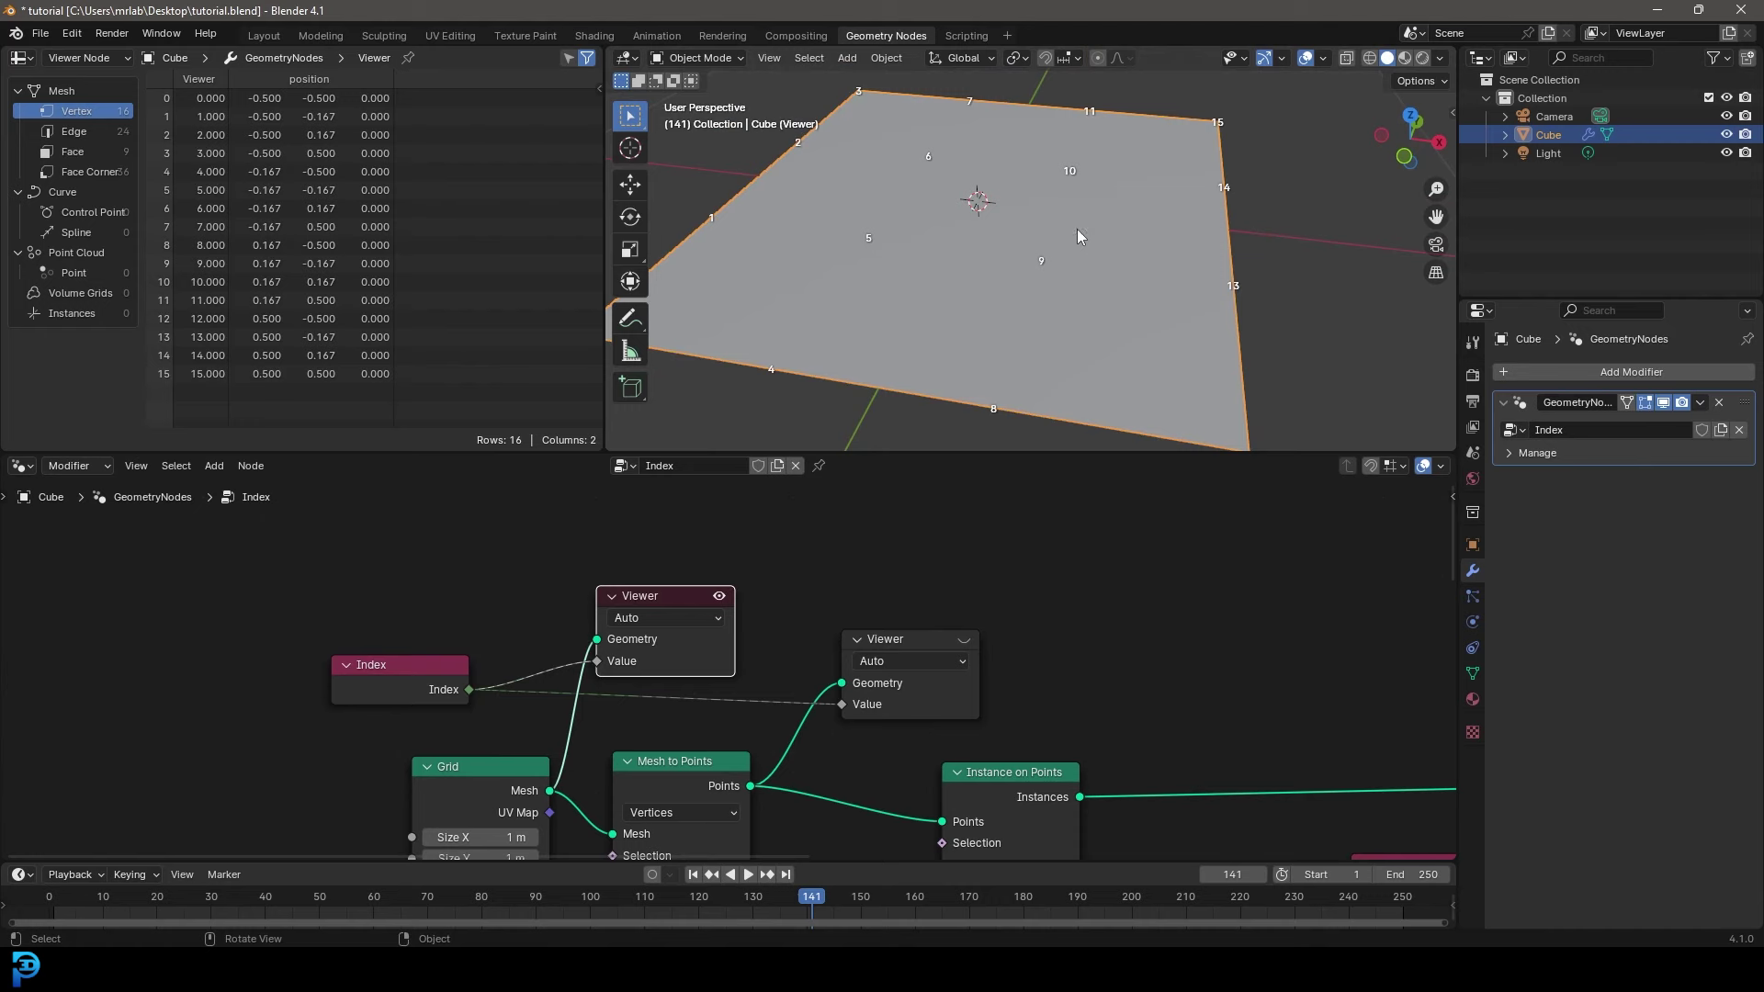
- Activate the Viewer connected to the Set Position node to display the offset sphere instances
{"action": "scroll", "coordinate": [733, 740], "scroll_direction": "down", "scroll_amount": 5}
{"action": "middle_click_drag", "start_coordinate": [1016, 768], "coordinate": [573, 593]}
{"action": "scroll", "coordinate": [583, 606], "scroll_direction": "down", "scroll_amount": 4}
{"action": "middle_click_drag", "start_coordinate": [1072, 666], "coordinate": [795, 637]}
{"action": "scroll", "coordinate": [795, 637], "scroll_direction": "up", "scroll_amount": 4}
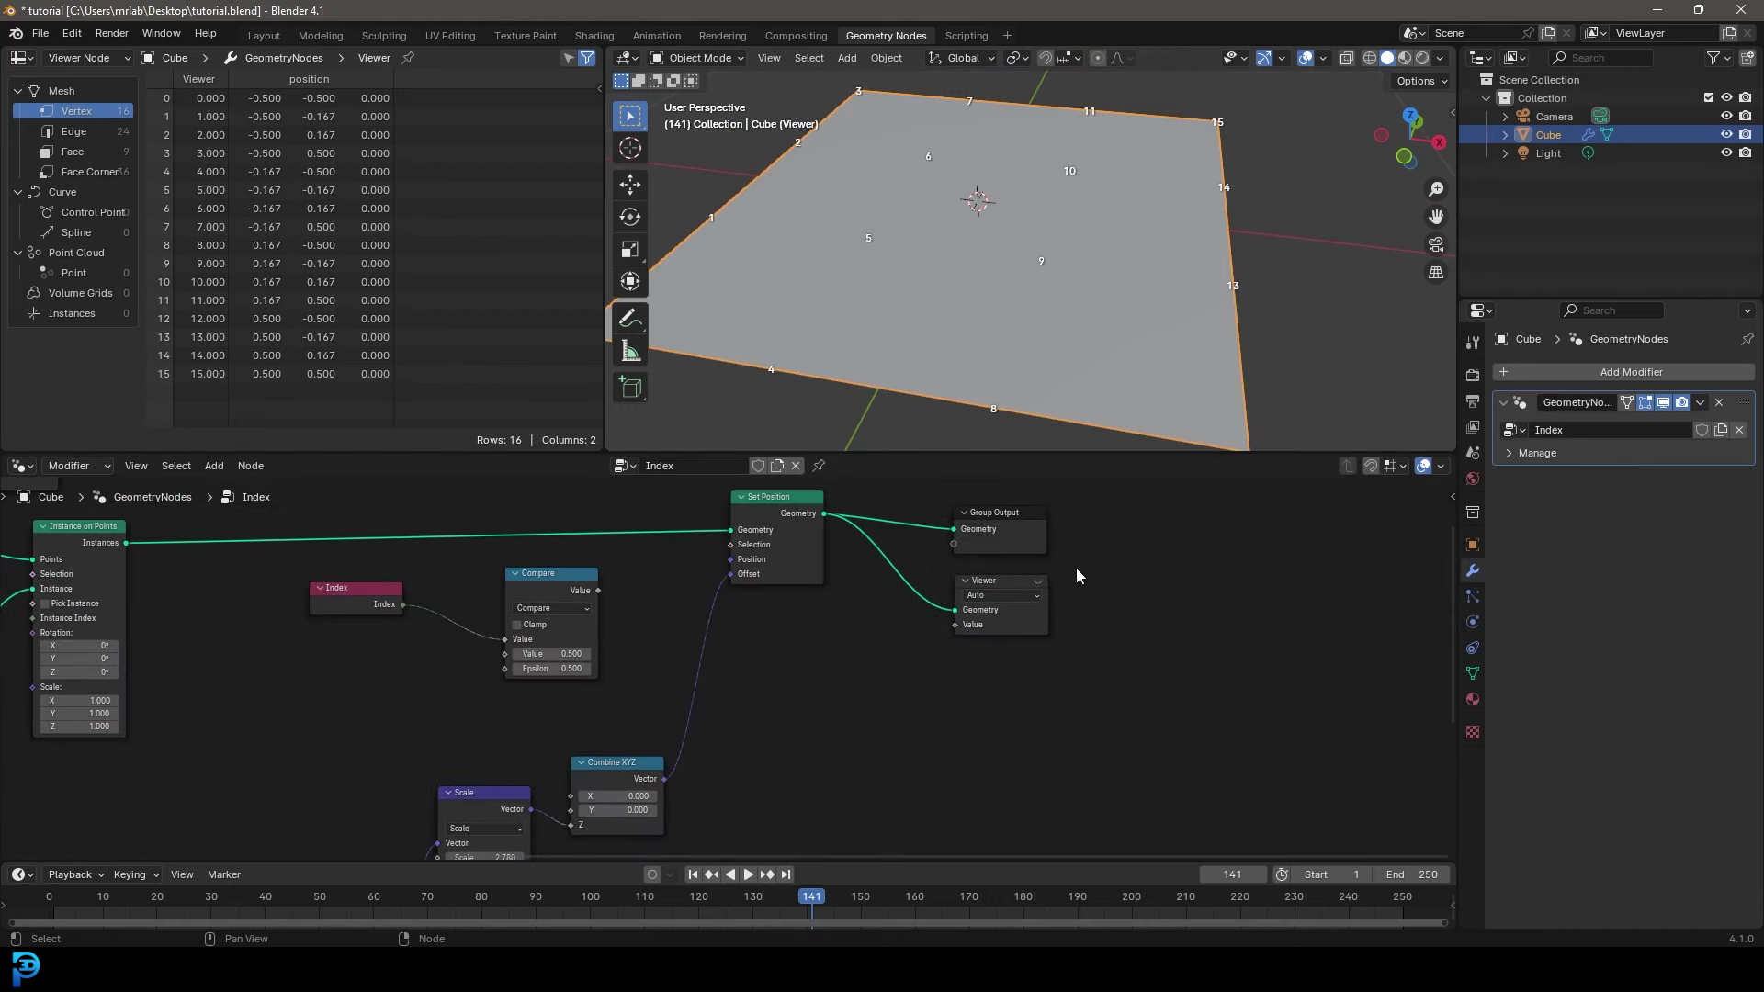
{"action": "left_click", "coordinate": [1038, 580]}
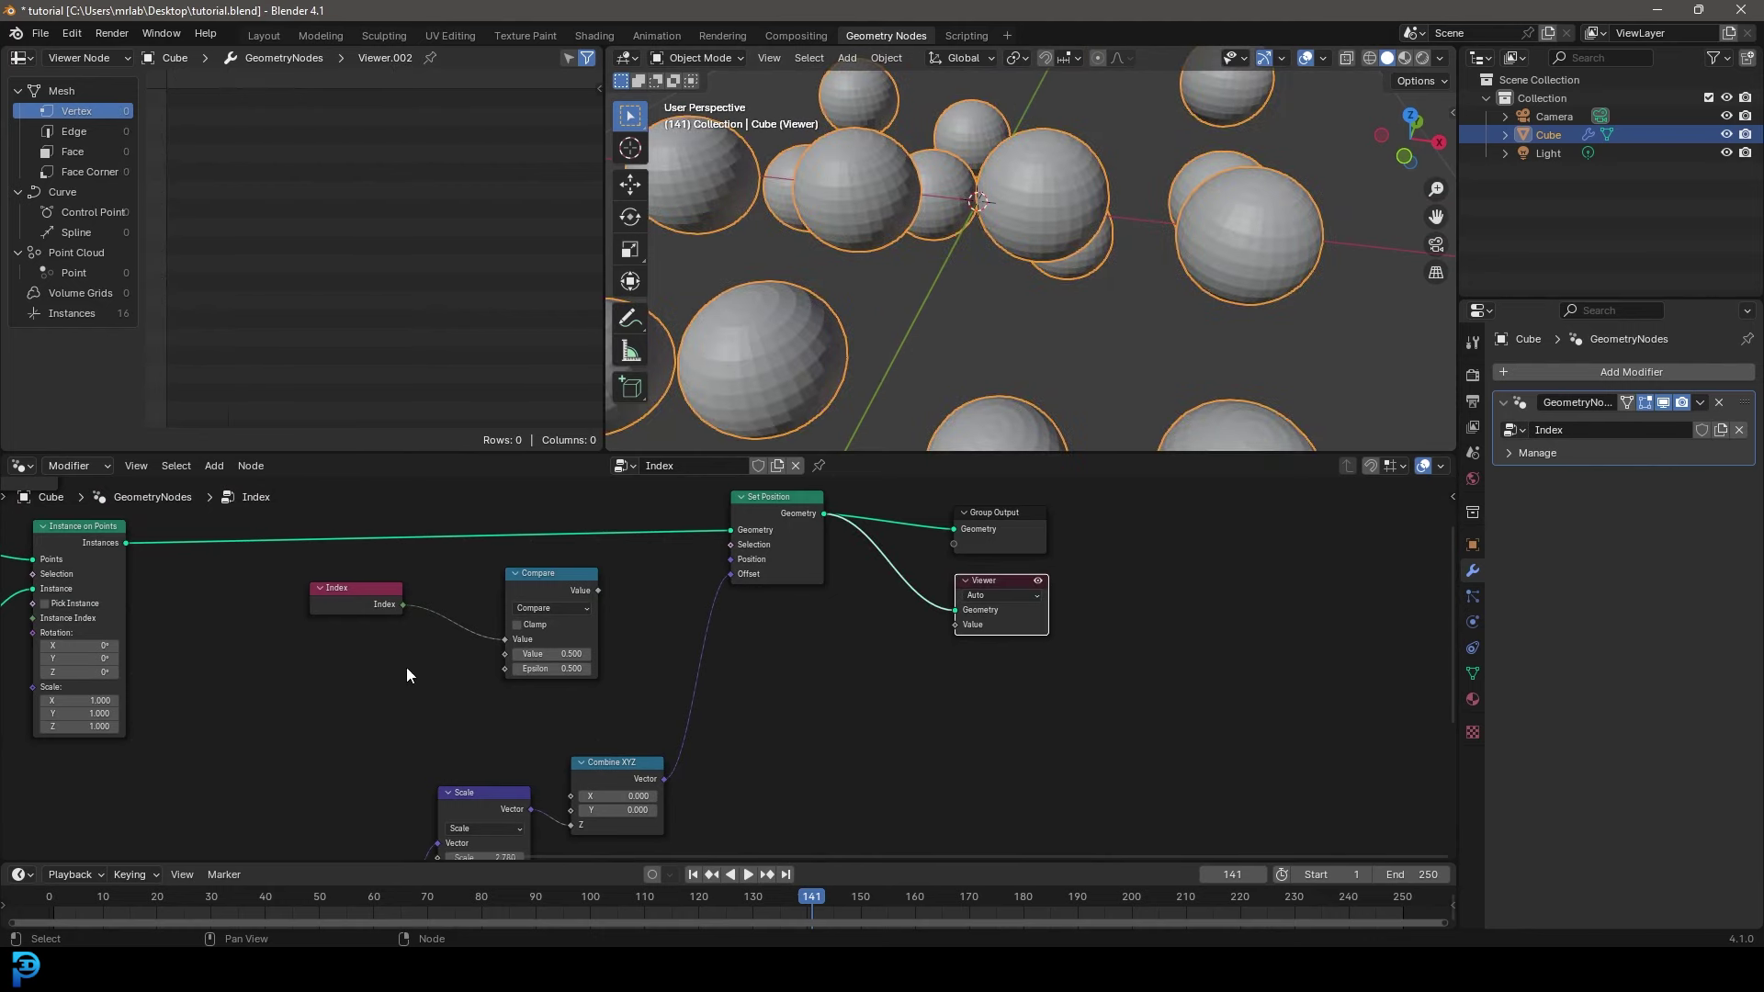
- Add an Integer node feeding the second Value input of the Compare node, placed below the Index node
{"action": "middle_click_drag", "start_coordinate": [468, 632], "coordinate": [703, 617]}
{"action": "scroll", "coordinate": [711, 617], "scroll_direction": "up", "scroll_amount": 3}
{"action": "left_click_drag", "start_coordinate": [547, 575], "coordinate": [548, 575]}
{"action": "scroll", "coordinate": [730, 647], "scroll_direction": "up", "scroll_amount": 3}
{"action": "middle_click_drag", "start_coordinate": [669, 670], "coordinate": [827, 632]}
{"action": "scroll", "coordinate": [910, 612], "scroll_direction": "up", "scroll_amount": 3}
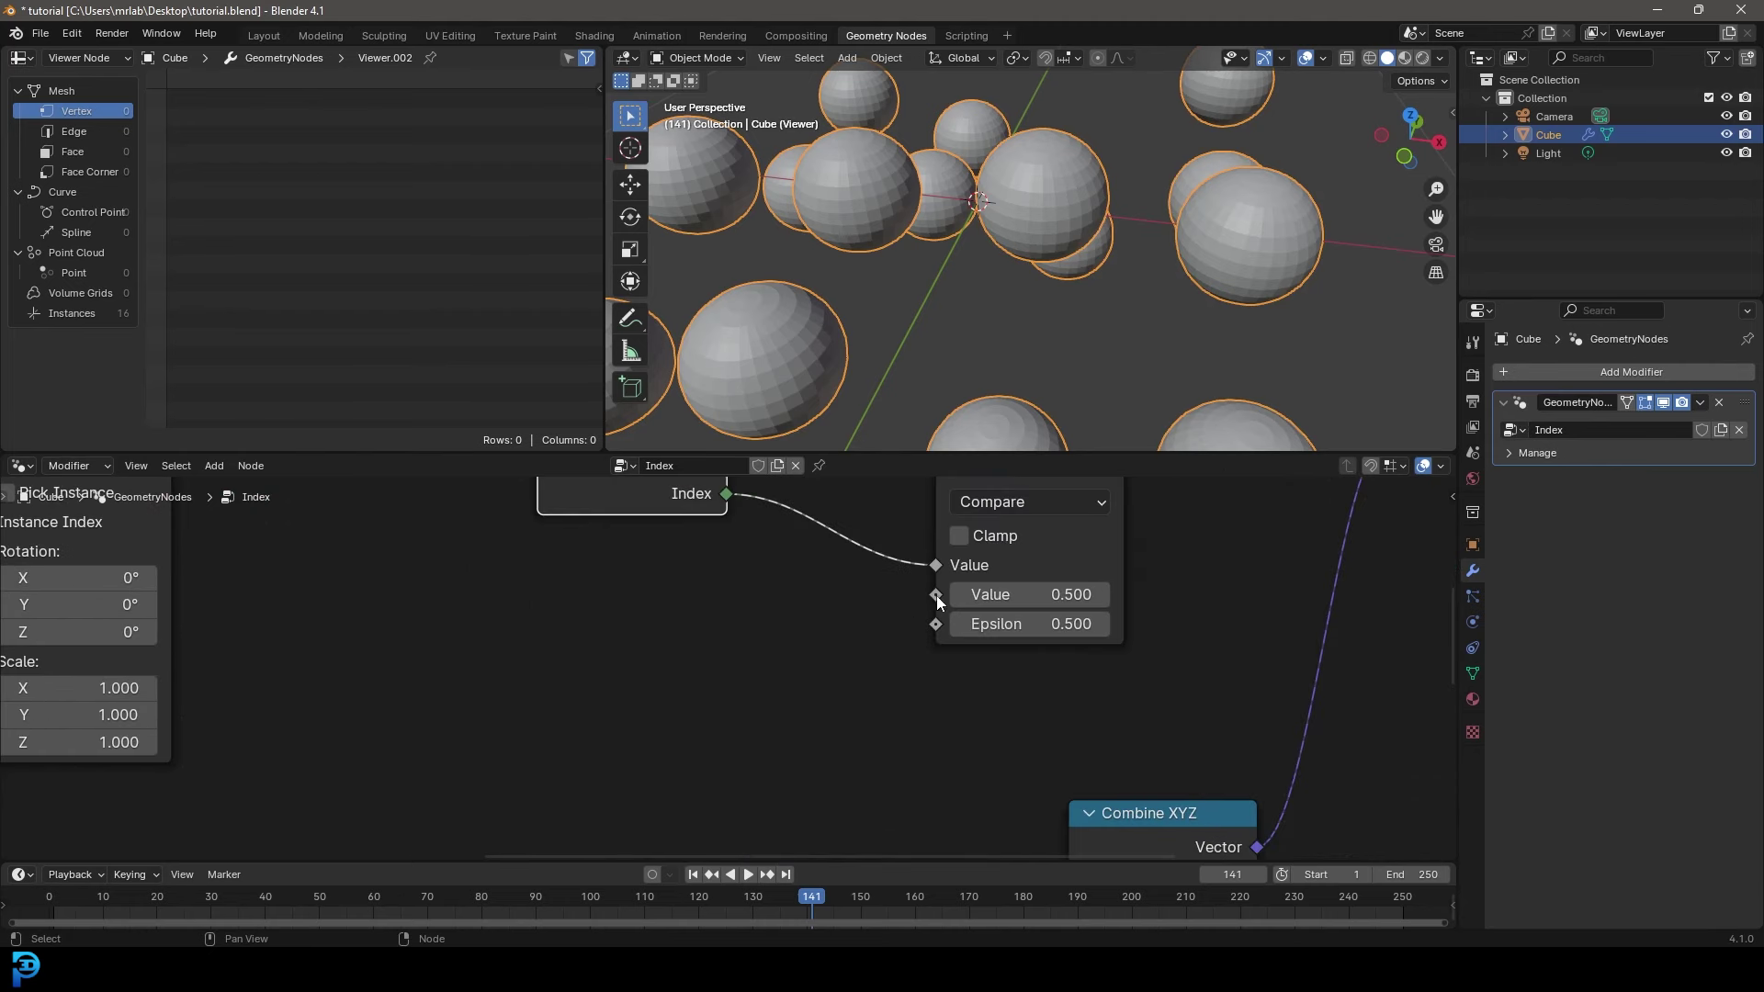
{"action": "left_click_drag", "start_coordinate": [937, 596], "coordinate": [636, 659]}
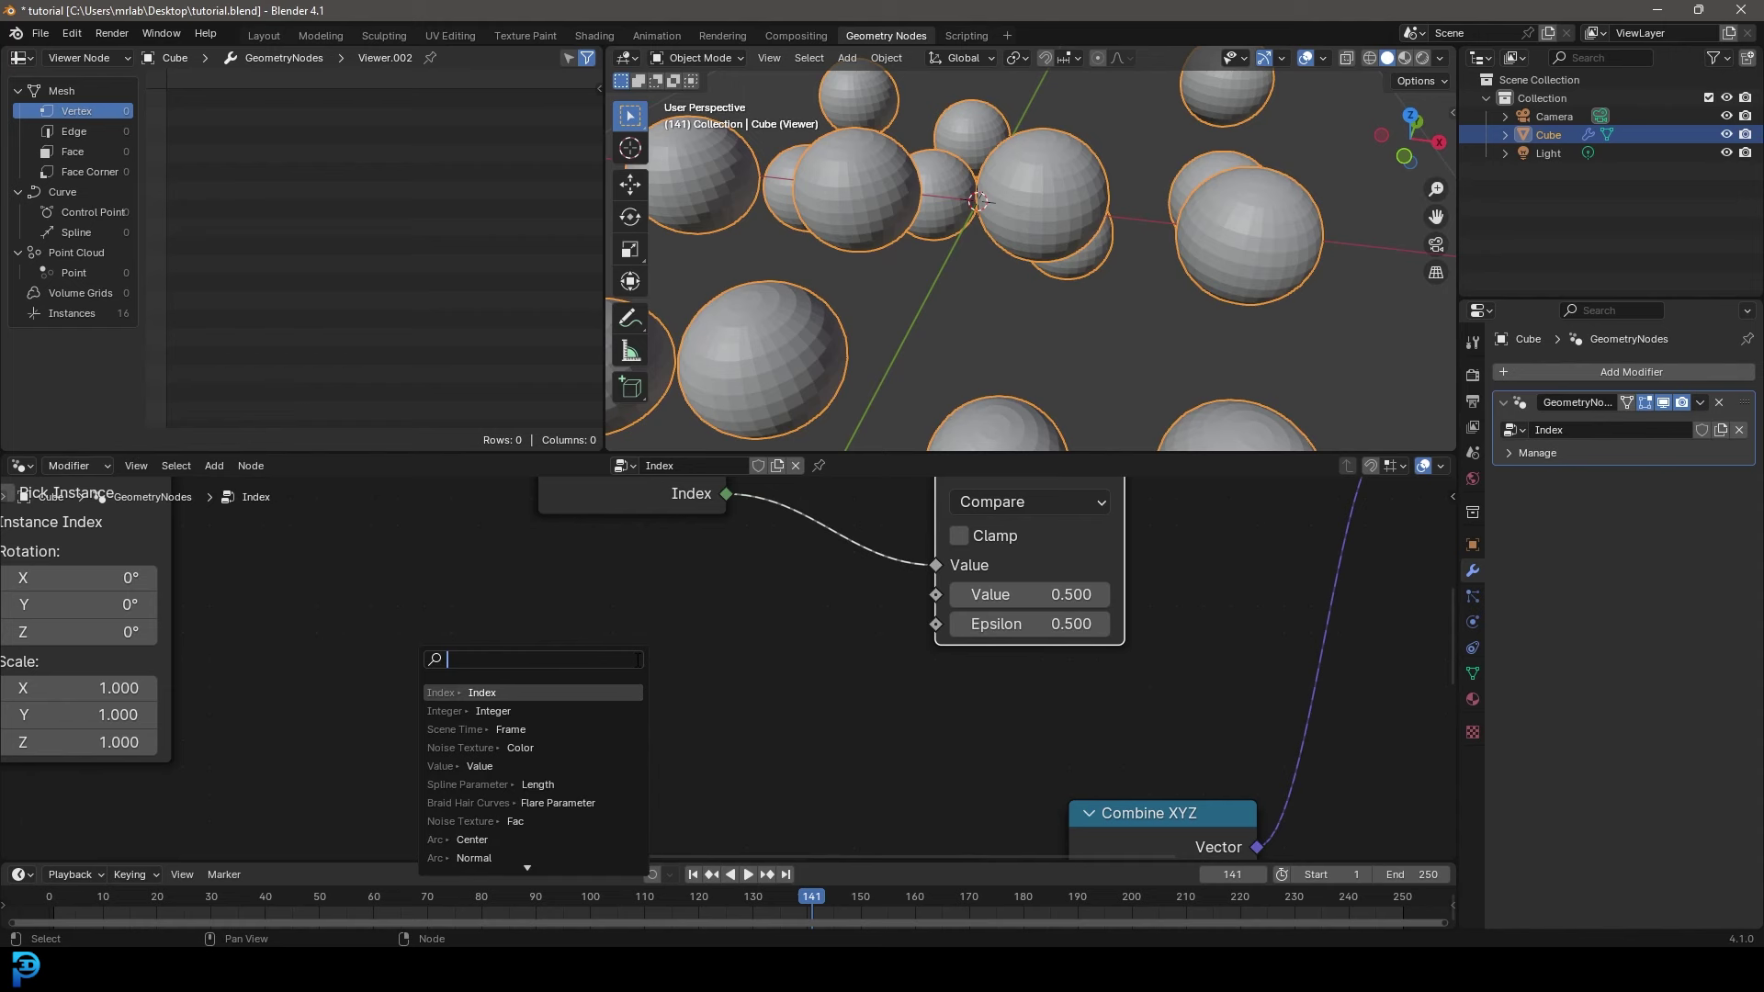
{"action": "type", "text": "inte"}
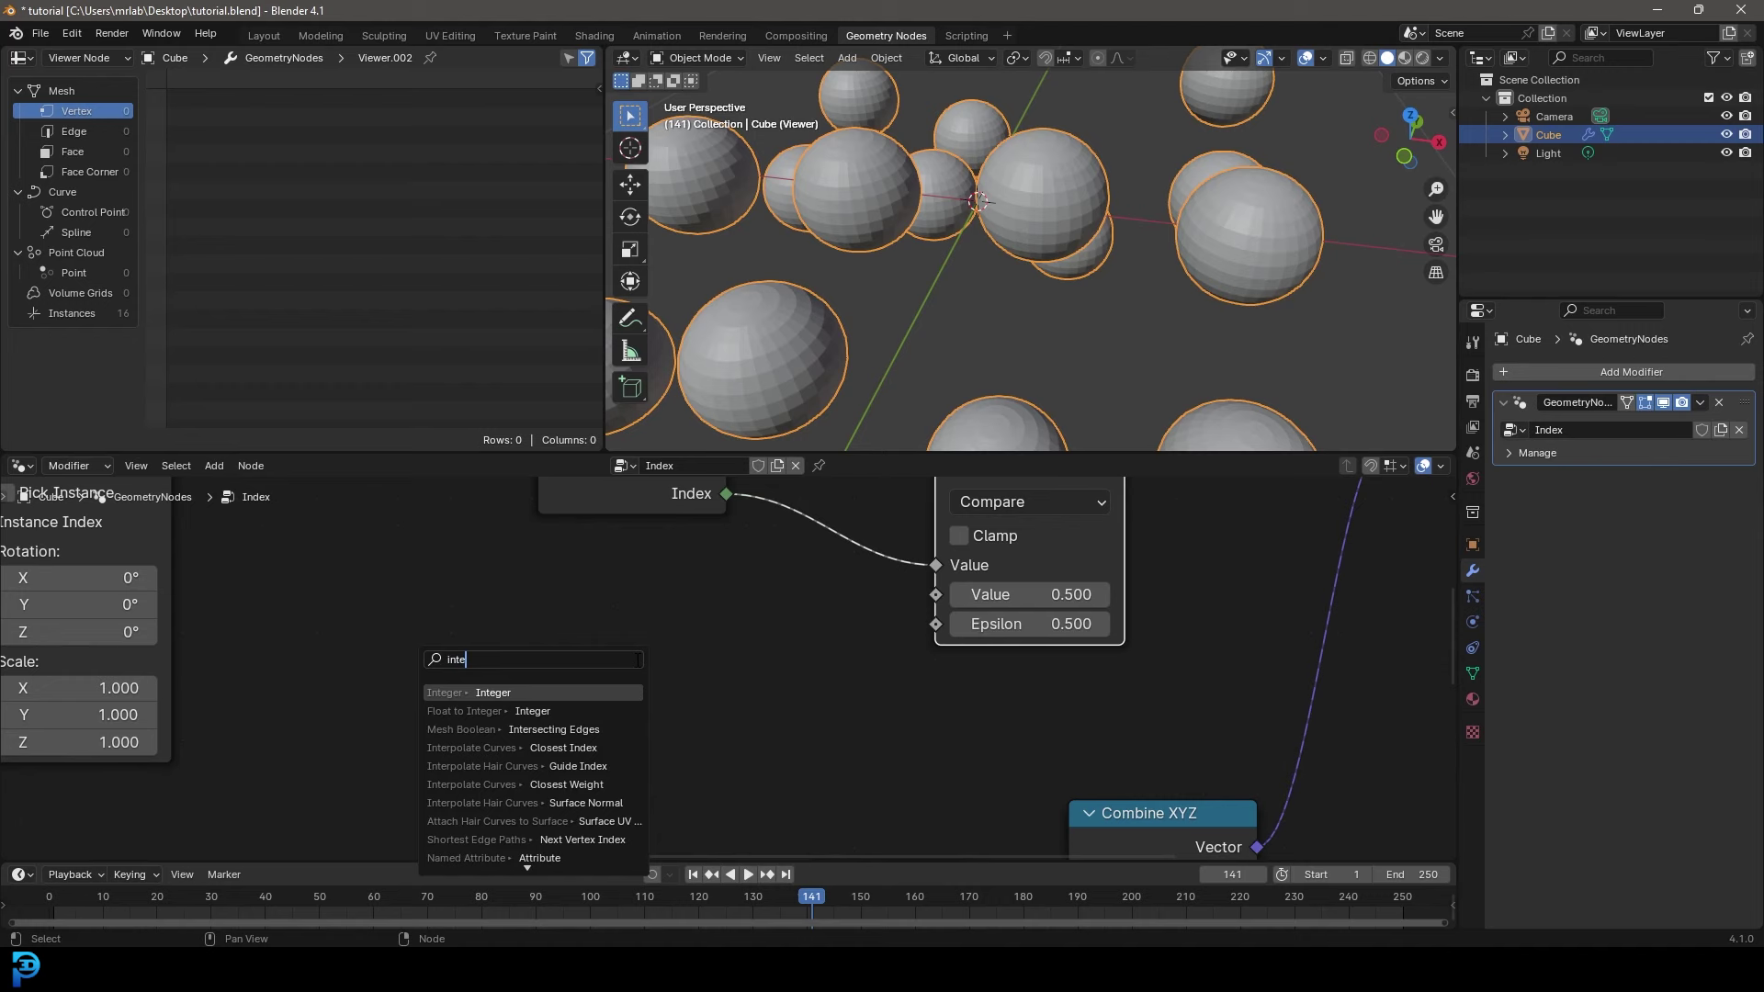
{"action": "key", "text": "Return"}
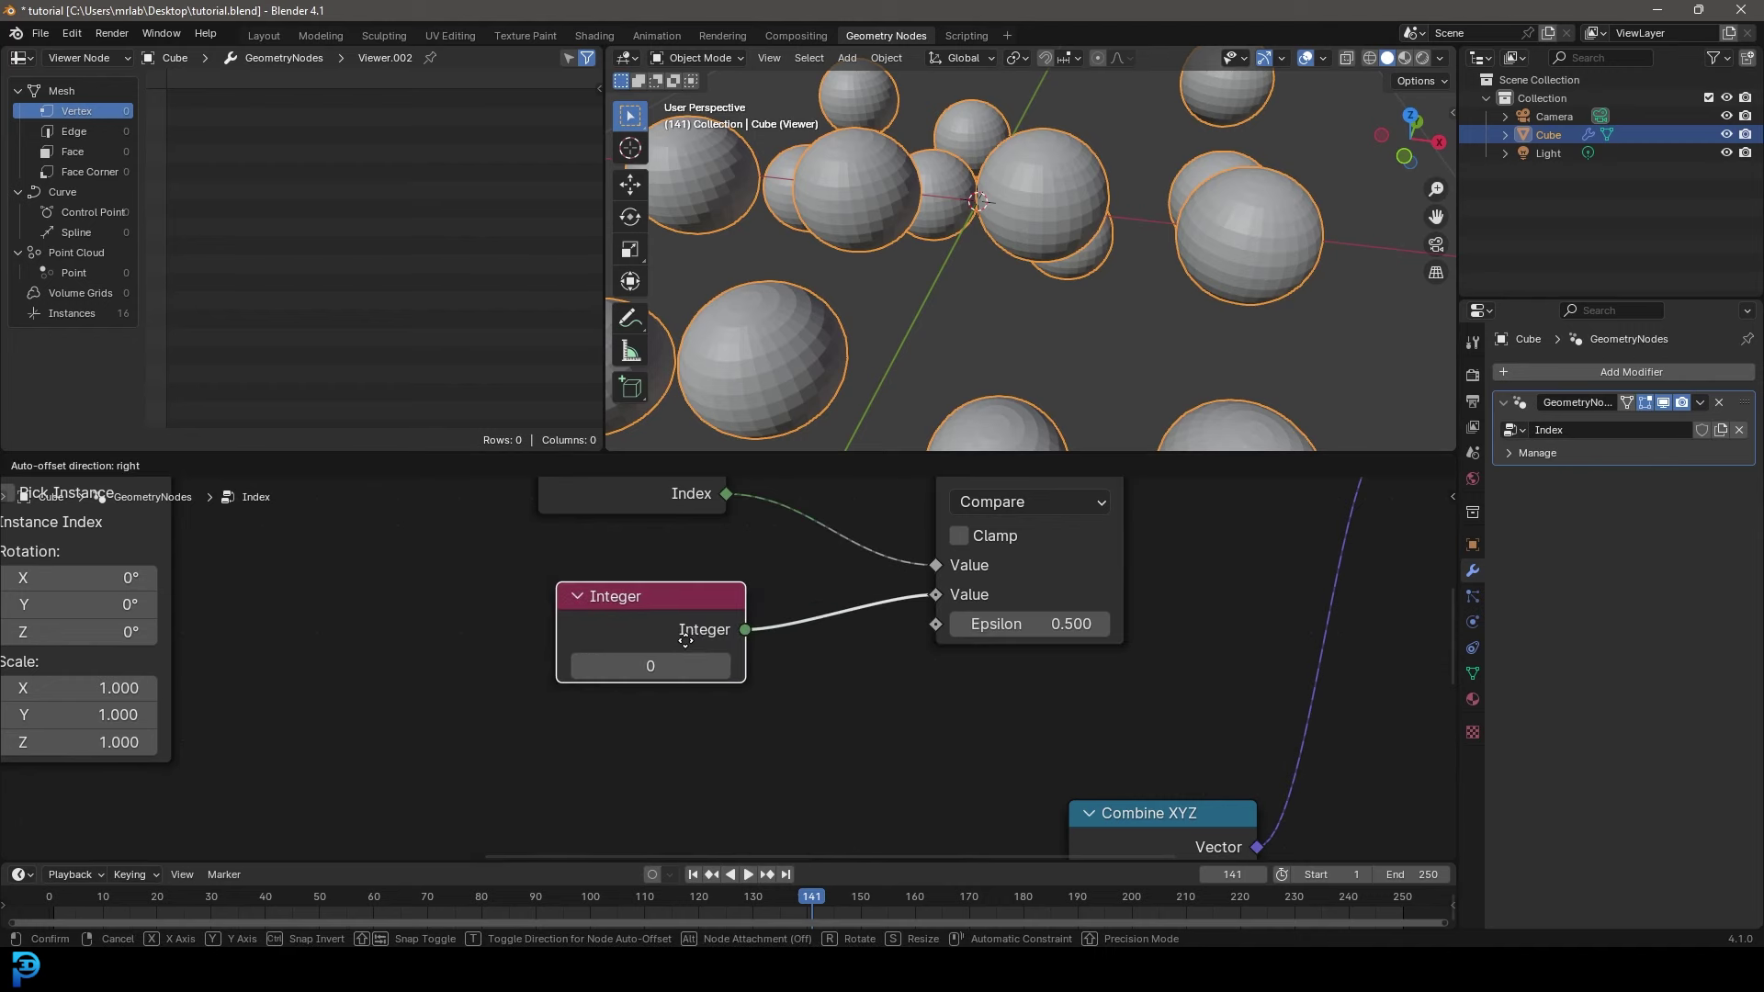
{"action": "left_click", "coordinate": [715, 636]}
{"action": "scroll", "coordinate": [755, 578], "scroll_direction": "down", "scroll_amount": 3}
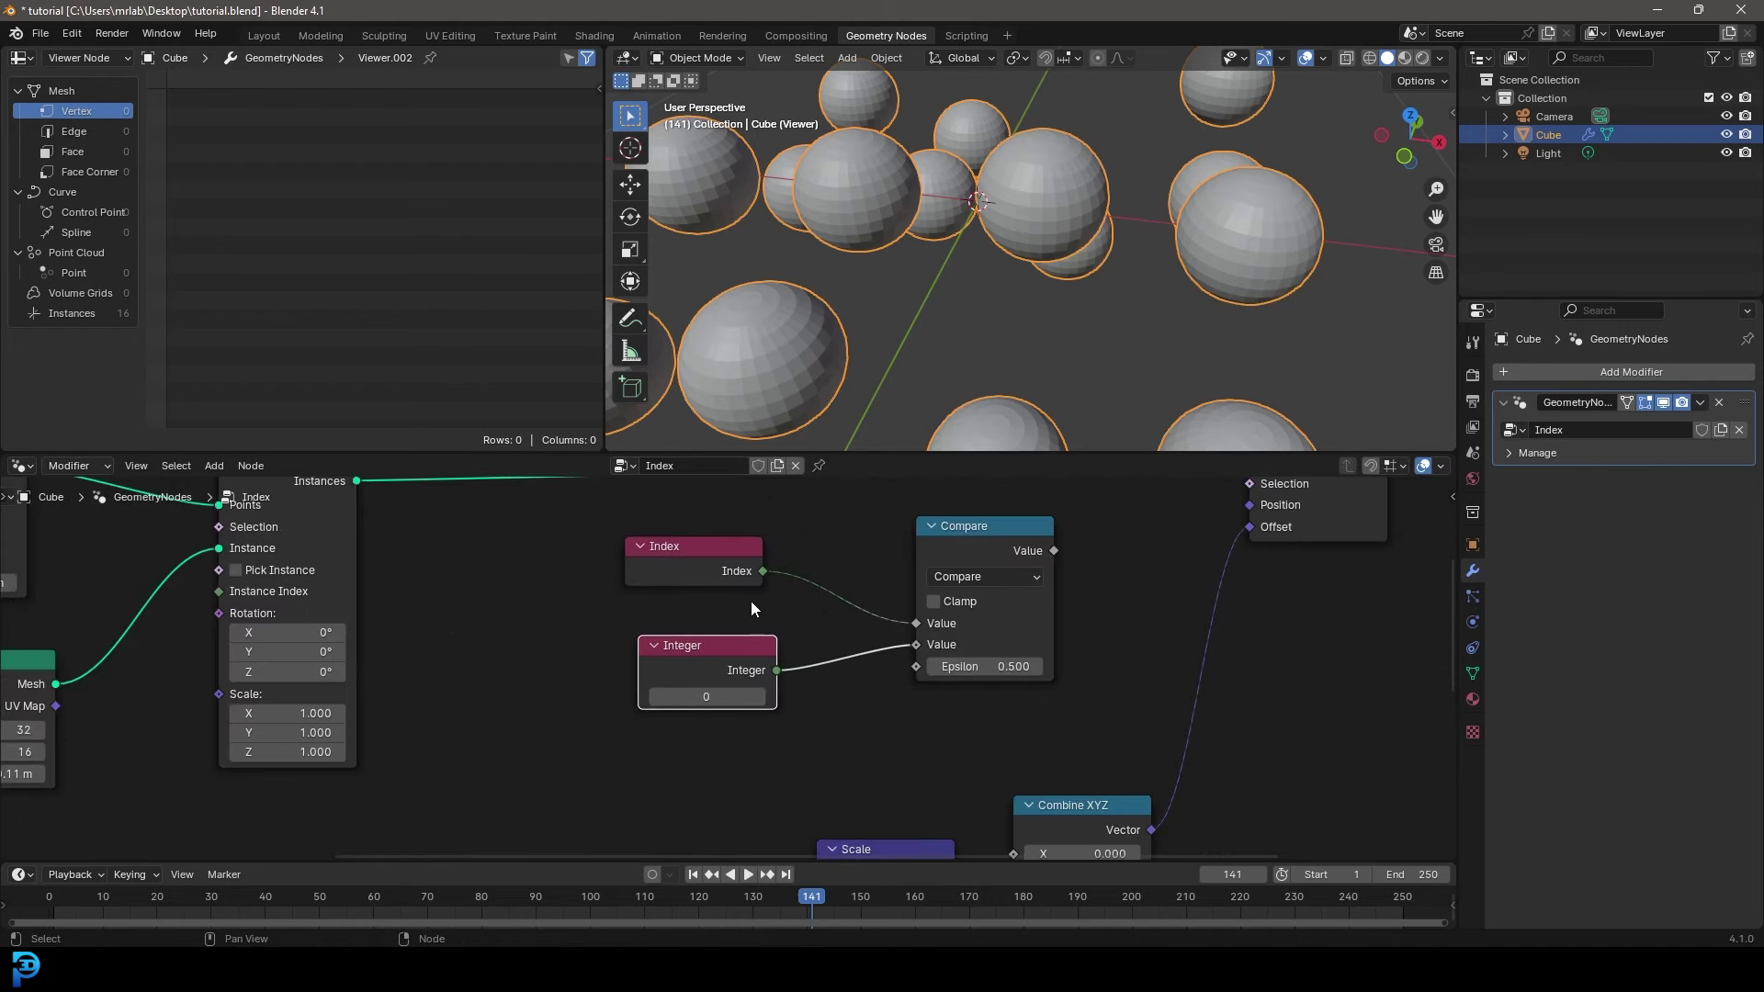
- Nudge the Integer node beneath Index and connect the Compare node's Value output to Set Position's Selection input
{"action": "middle_click_drag", "start_coordinate": [993, 549], "coordinate": [825, 619]}
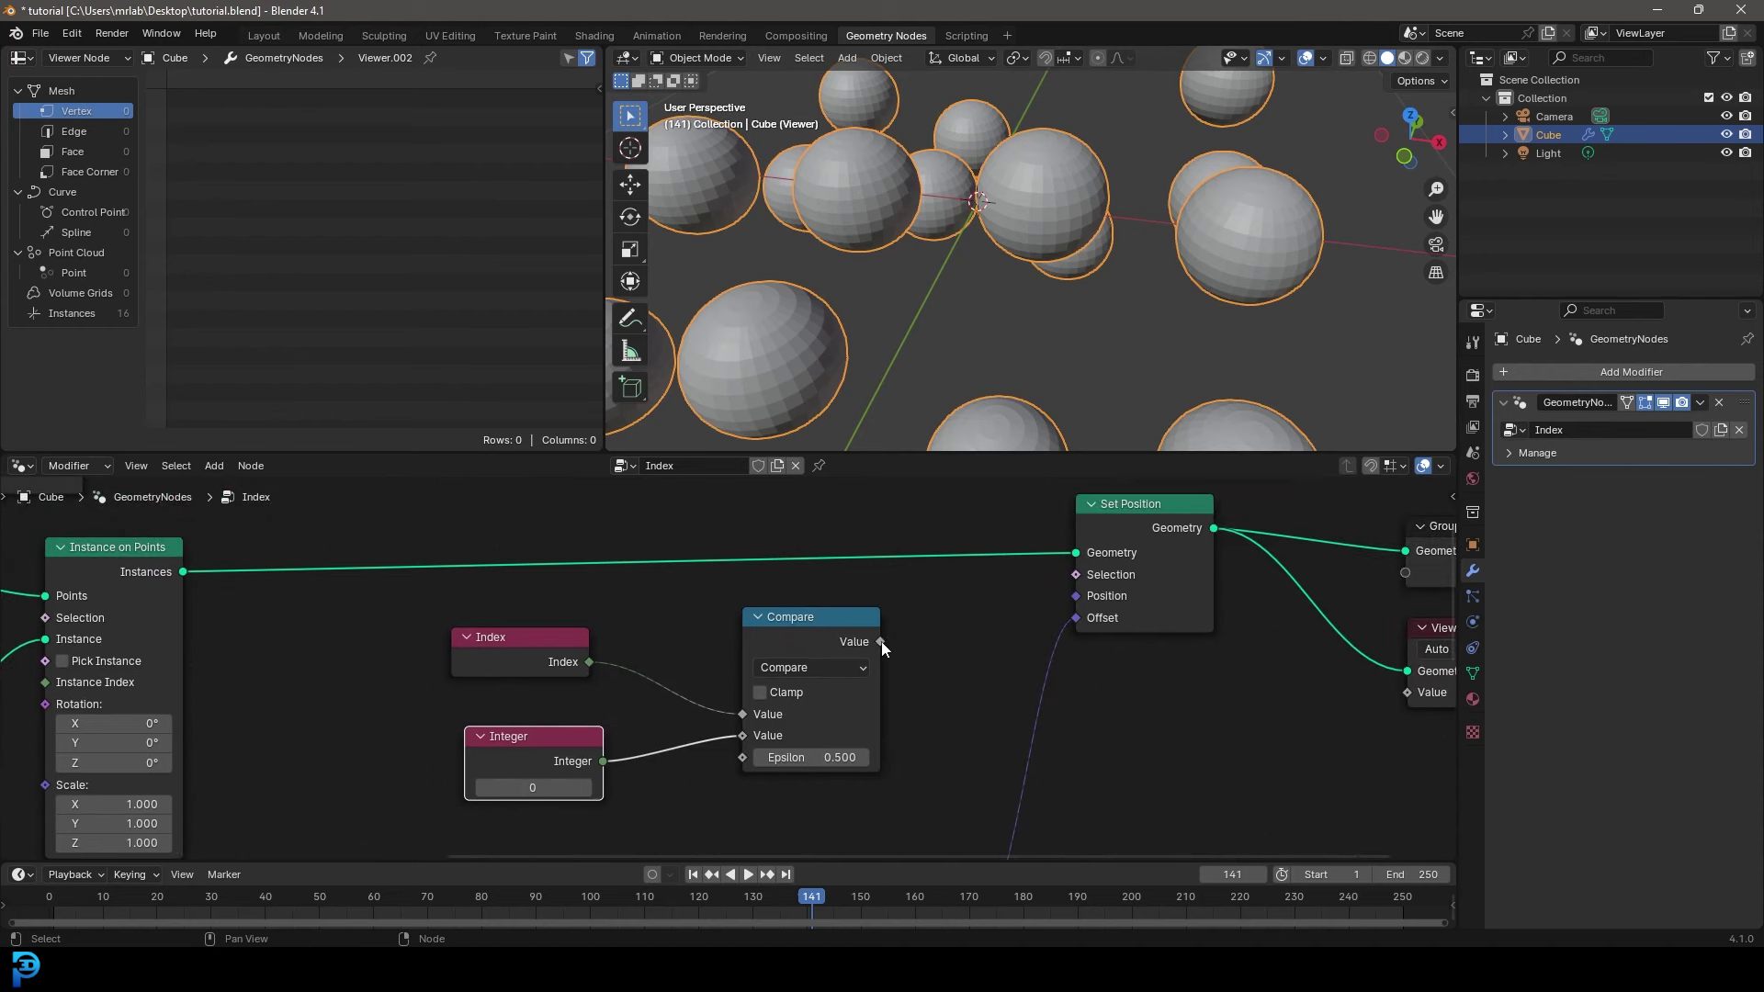
{"action": "left_click_drag", "start_coordinate": [542, 766], "coordinate": [533, 759]}
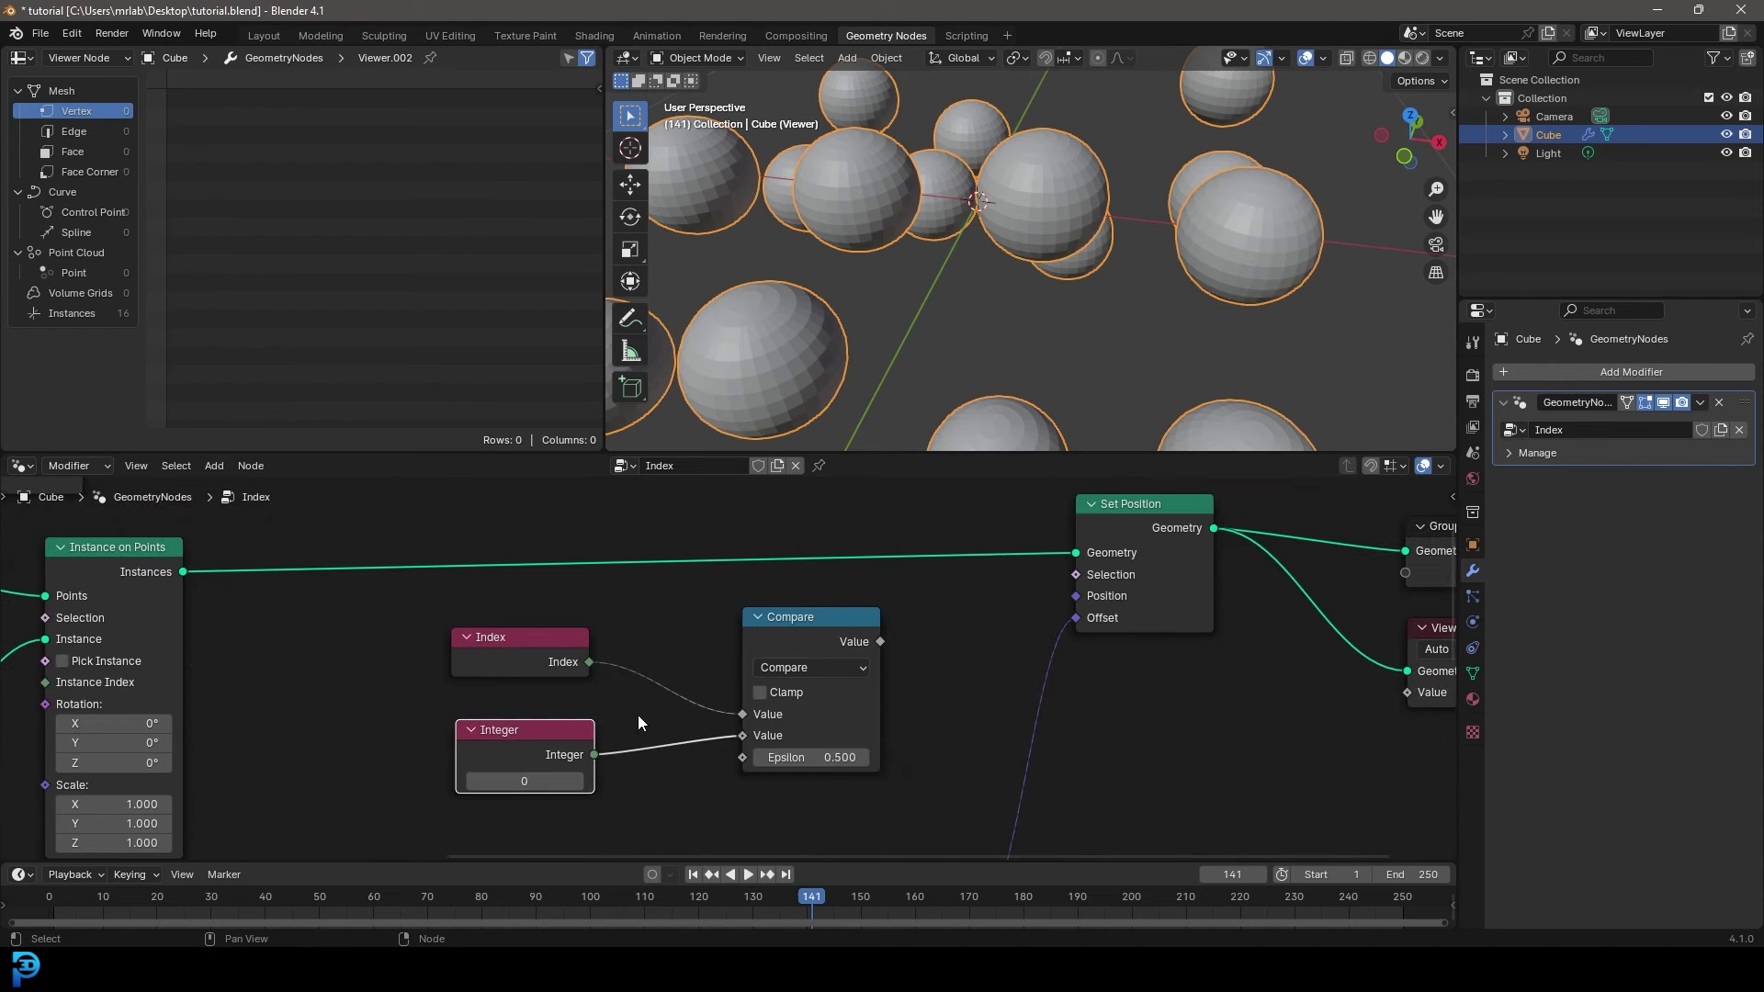
{"action": "left_click_drag", "start_coordinate": [880, 642], "coordinate": [1088, 581]}
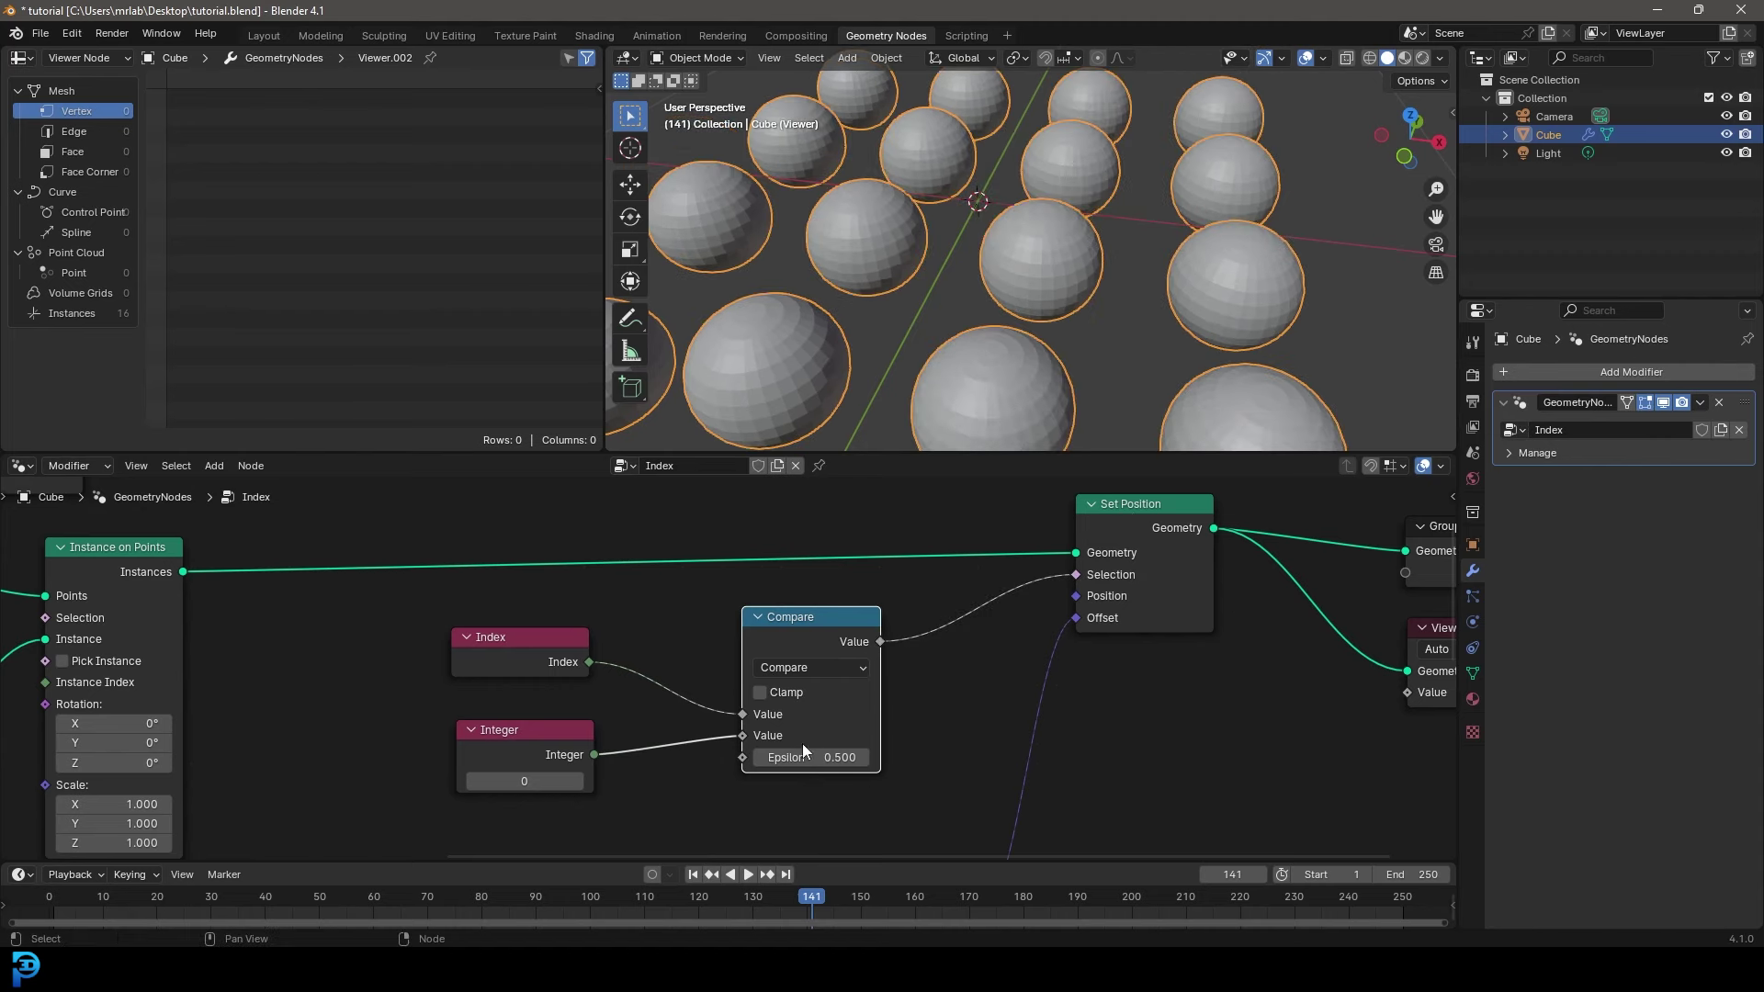
- Play the animation, set the Integer node feeding Compare to 1, and stop playback
{"action": "scroll", "coordinate": [906, 305], "scroll_direction": "down", "scroll_amount": 5}
{"action": "middle_click_drag", "start_coordinate": [906, 305], "coordinate": [908, 261]}
{"action": "scroll", "coordinate": [908, 262], "scroll_direction": "up", "scroll_amount": 3}
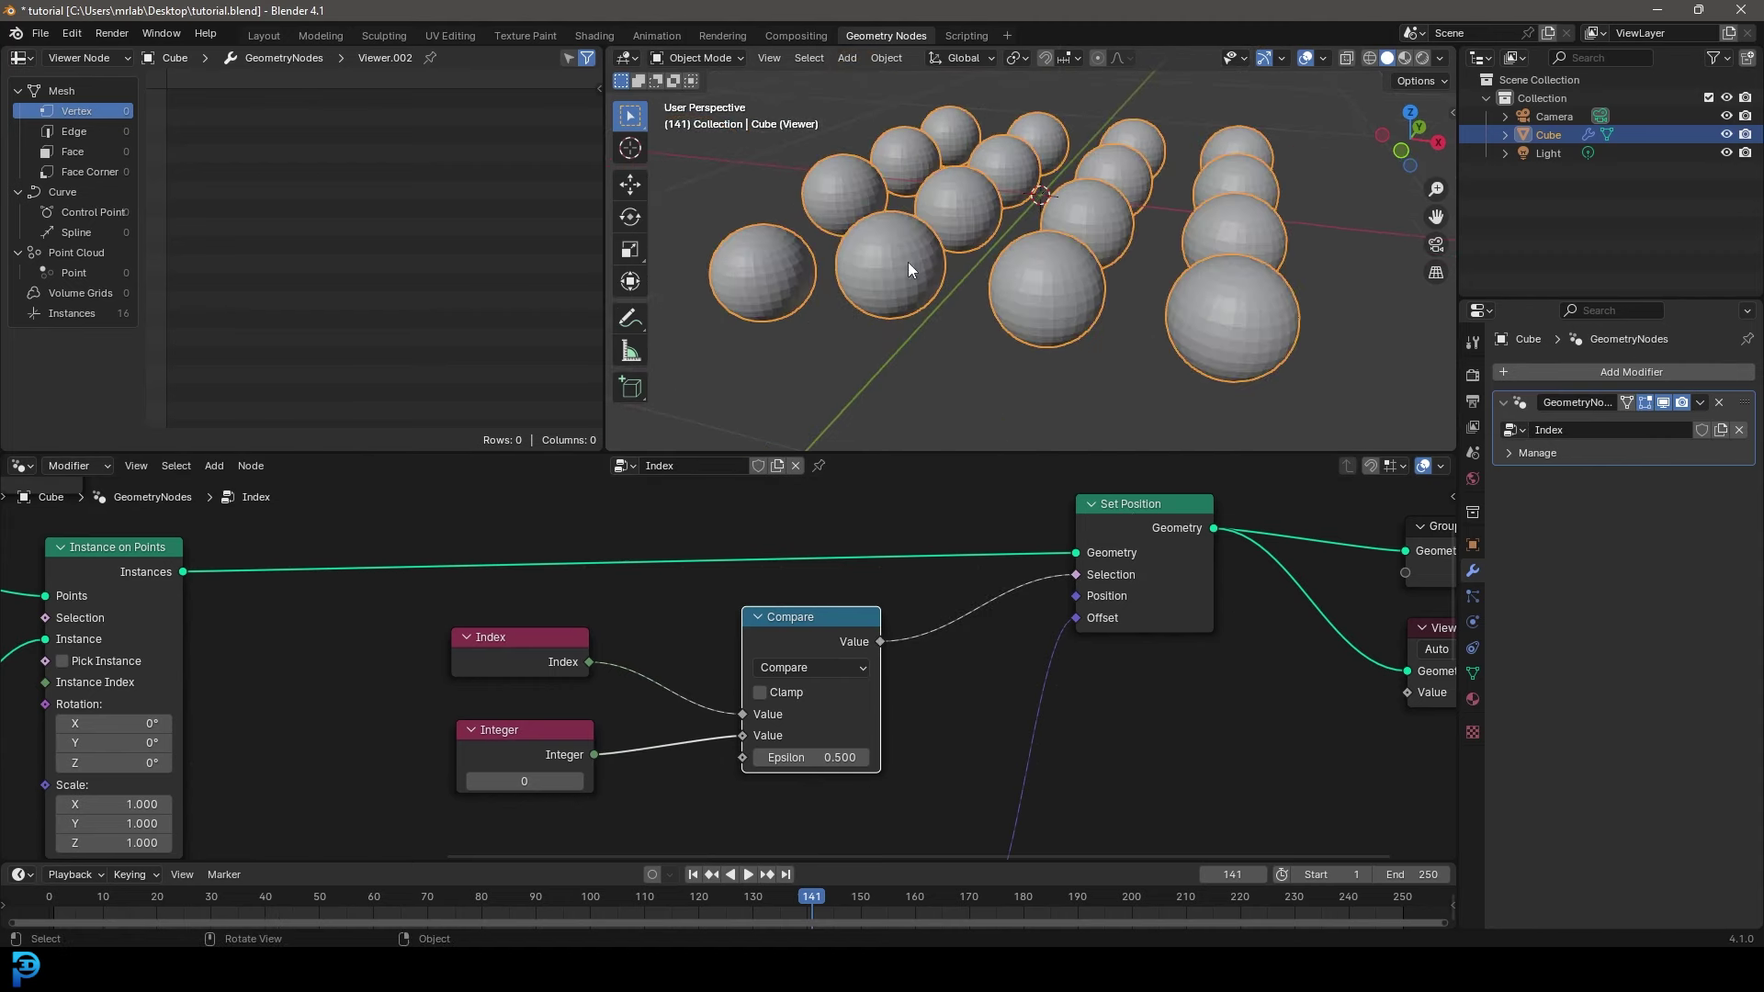
{"action": "key", "text": "space"}
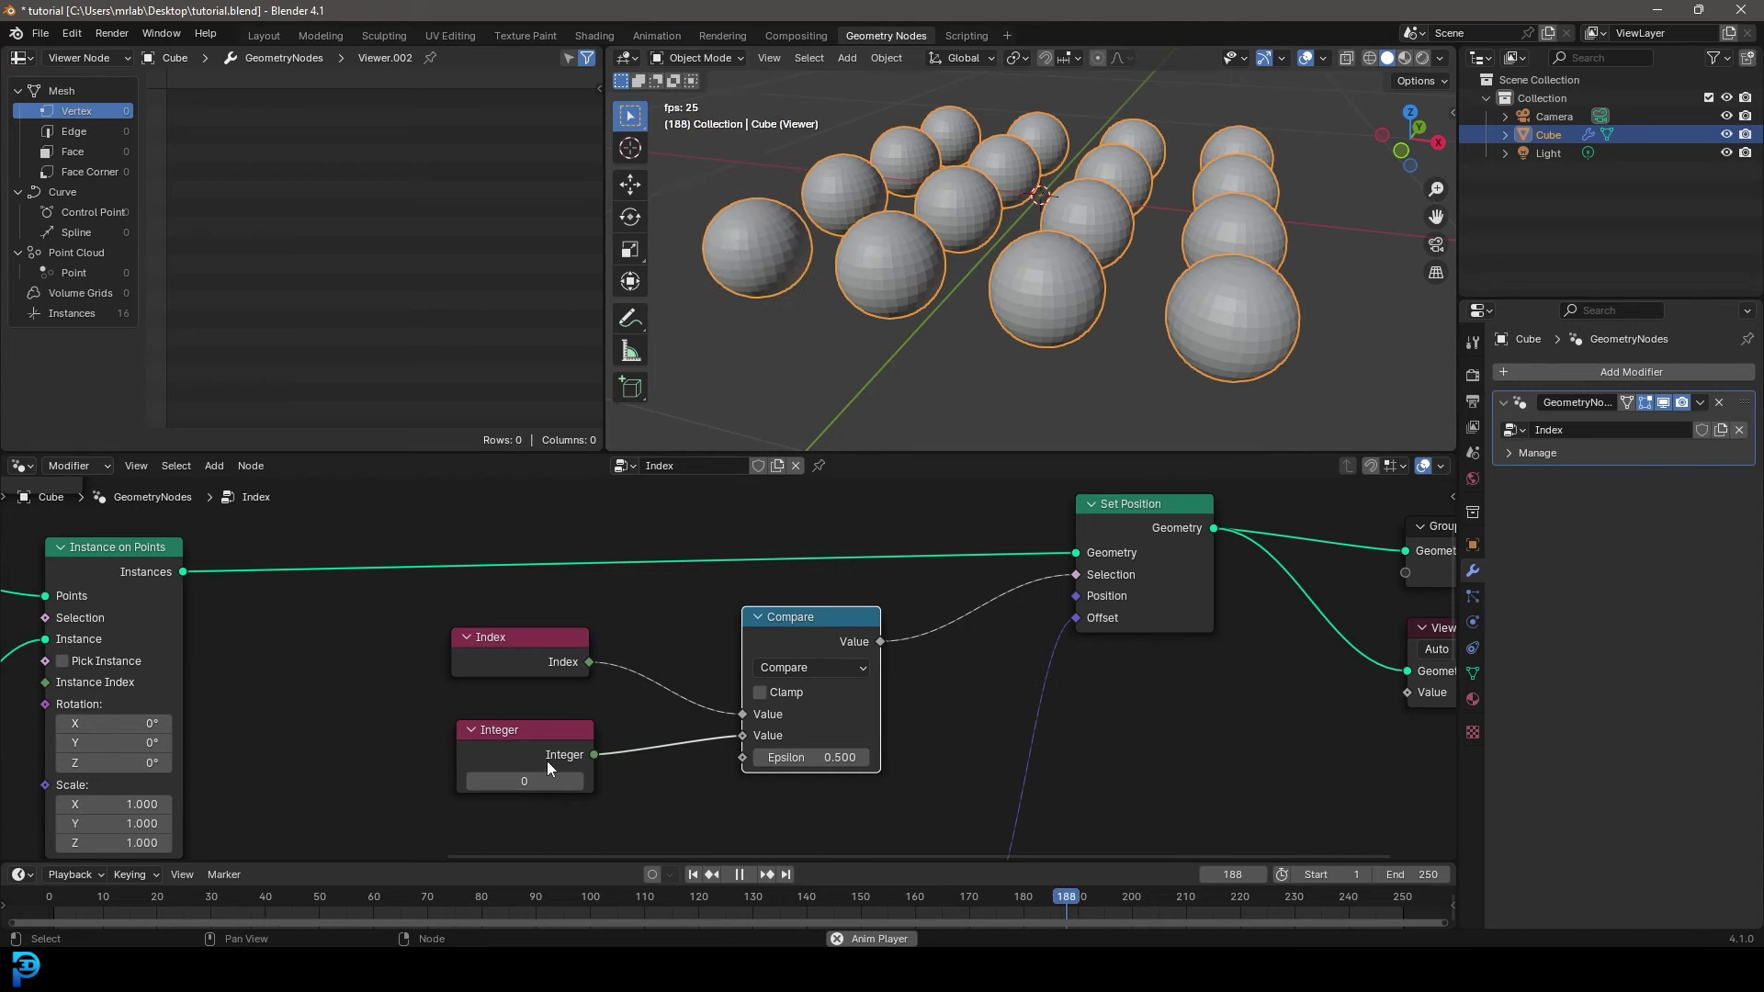
{"action": "scroll", "coordinate": [547, 760], "scroll_direction": "up", "scroll_amount": 2}
{"action": "left_click_drag", "start_coordinate": [563, 644], "coordinate": [560, 649]}
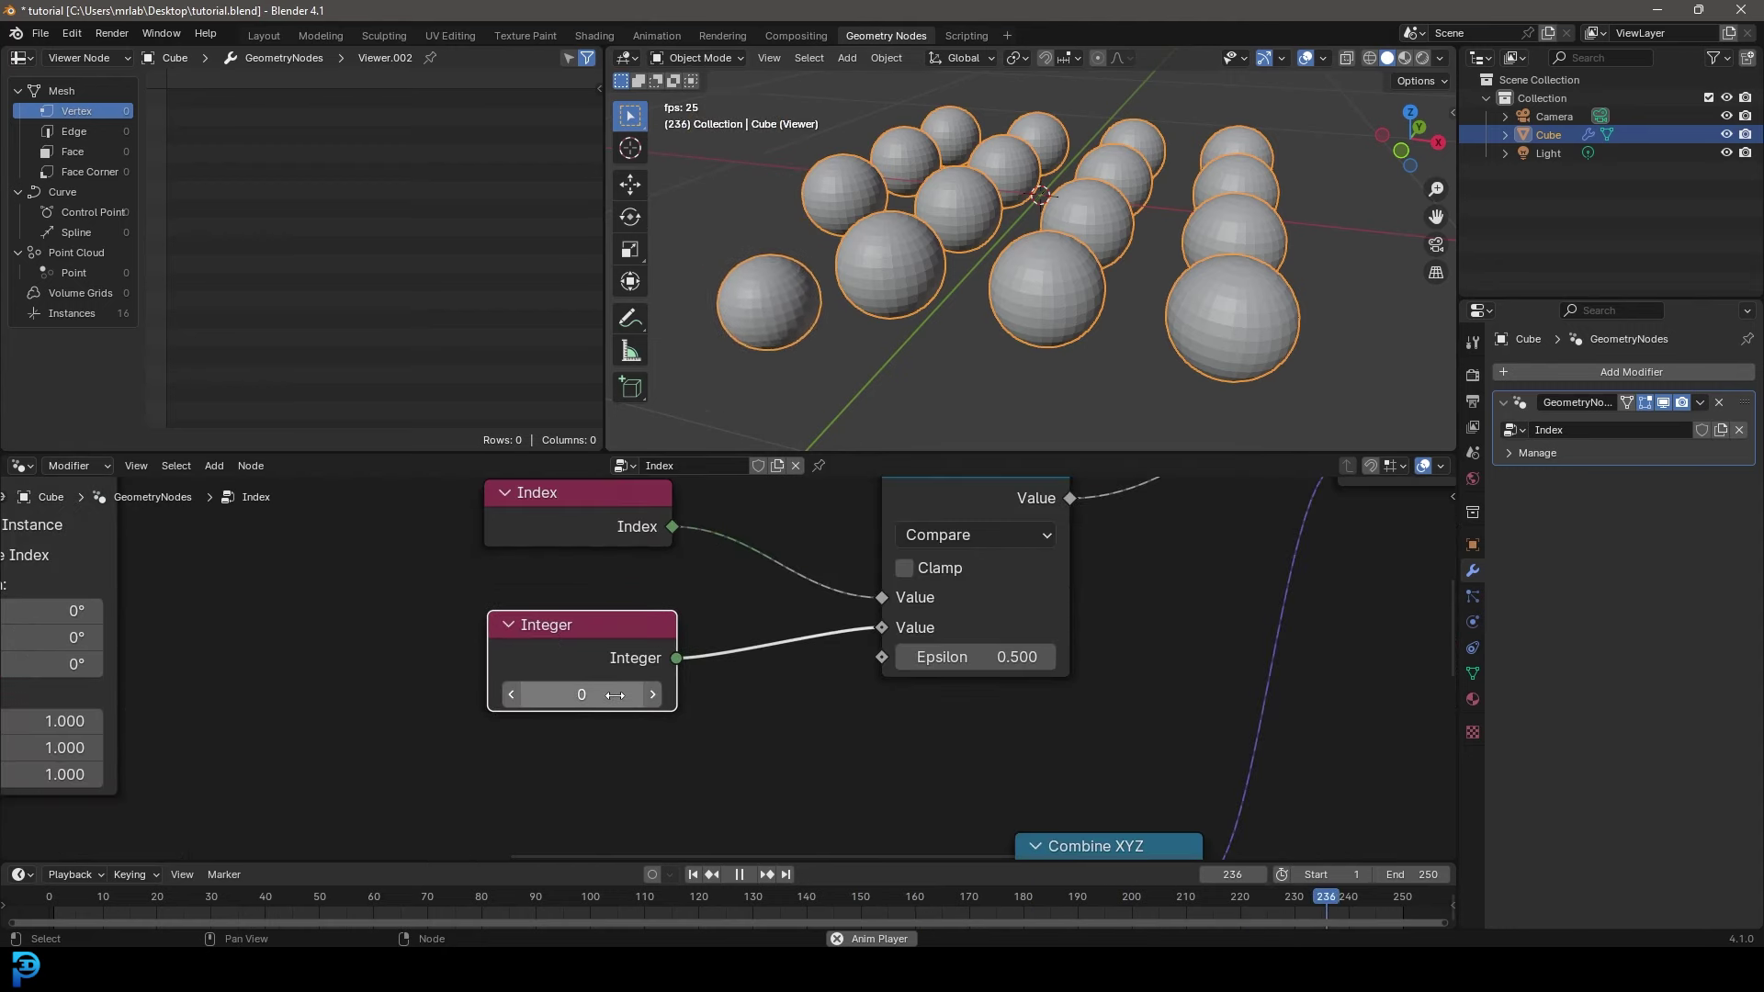
{"action": "left_click", "coordinate": [657, 696]}
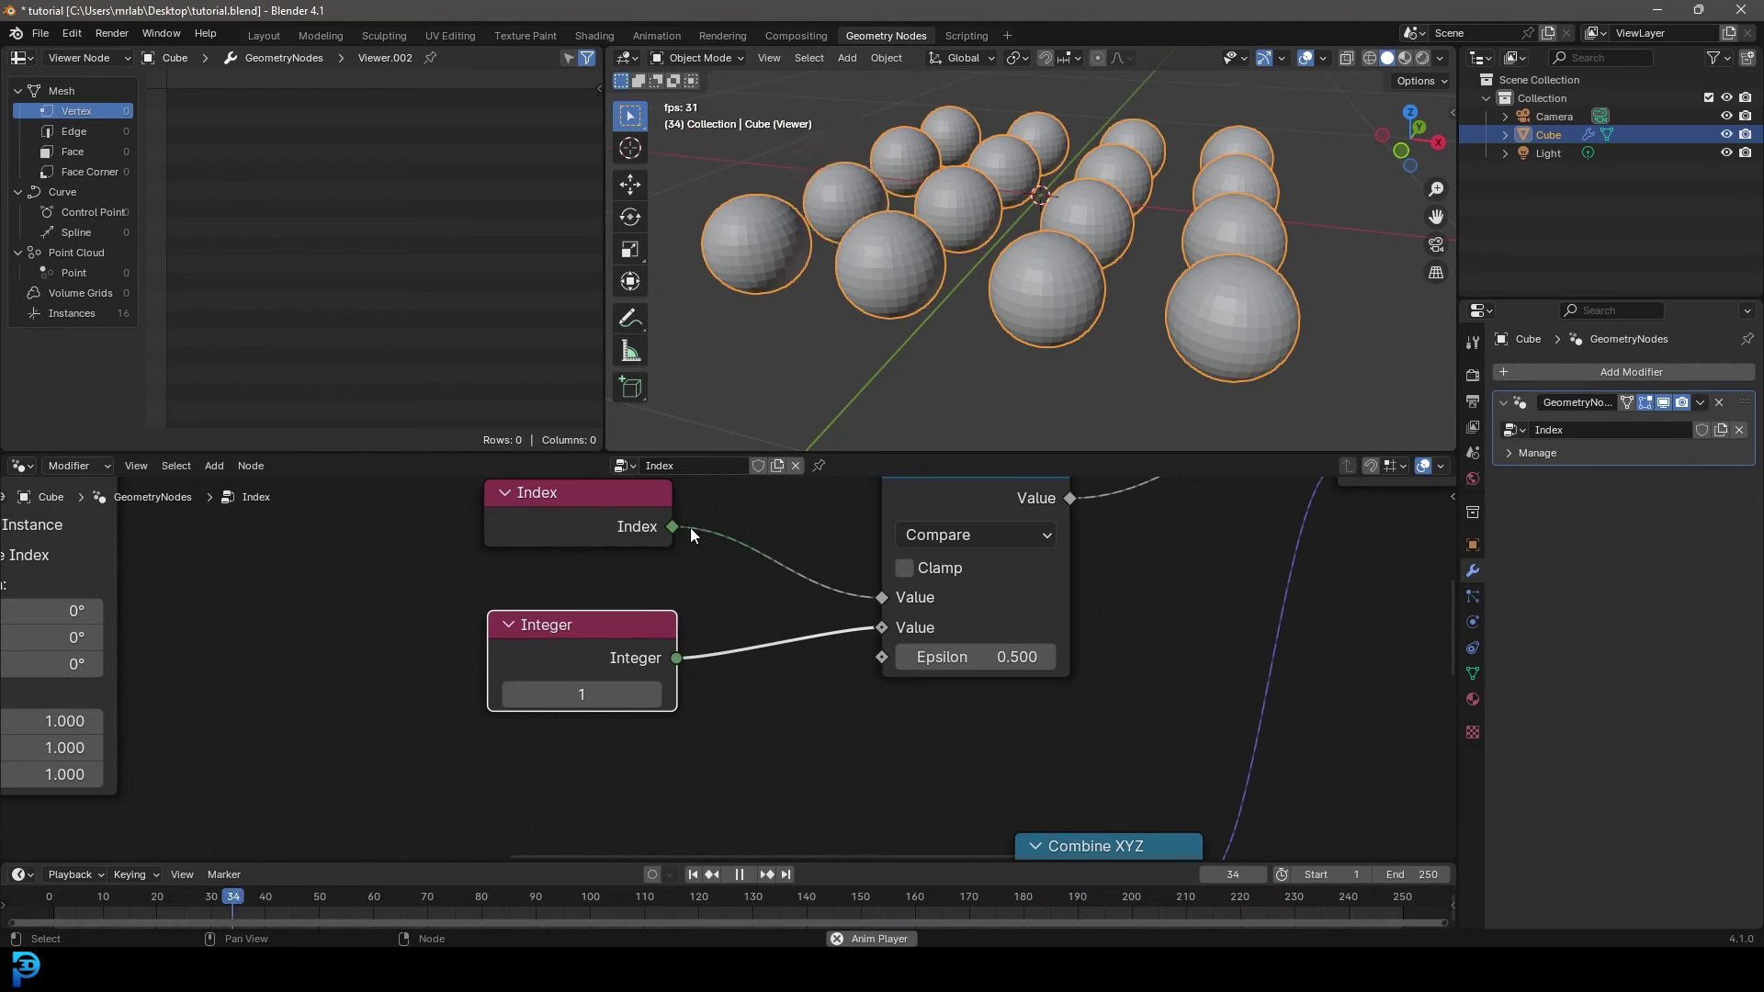
{"action": "middle_click_drag", "start_coordinate": [691, 527], "coordinate": [650, 643]}
{"action": "key", "text": "space"}
- Nudge the Index and Integer nodes beside Compare and review the noise offset chain from Scene Time to Combine XYZ
{"action": "left_click_drag", "start_coordinate": [487, 608], "coordinate": [497, 604]}
{"action": "left_click_drag", "start_coordinate": [551, 768], "coordinate": [547, 762]}
{"action": "middle_click_drag", "start_coordinate": [1128, 616], "coordinate": [918, 675]}
{"action": "scroll", "coordinate": [1017, 641], "scroll_direction": "down", "scroll_amount": 1}
{"action": "middle_click_drag", "start_coordinate": [1017, 641], "coordinate": [931, 512]}
{"action": "scroll", "coordinate": [888, 526], "scroll_direction": "down", "scroll_amount": 2}
{"action": "middle_click_drag", "start_coordinate": [806, 749], "coordinate": [929, 555]}
{"action": "left_click_drag", "start_coordinate": [997, 748], "coordinate": [340, 604]}
{"action": "middle_click_drag", "start_coordinate": [518, 786], "coordinate": [555, 671]}
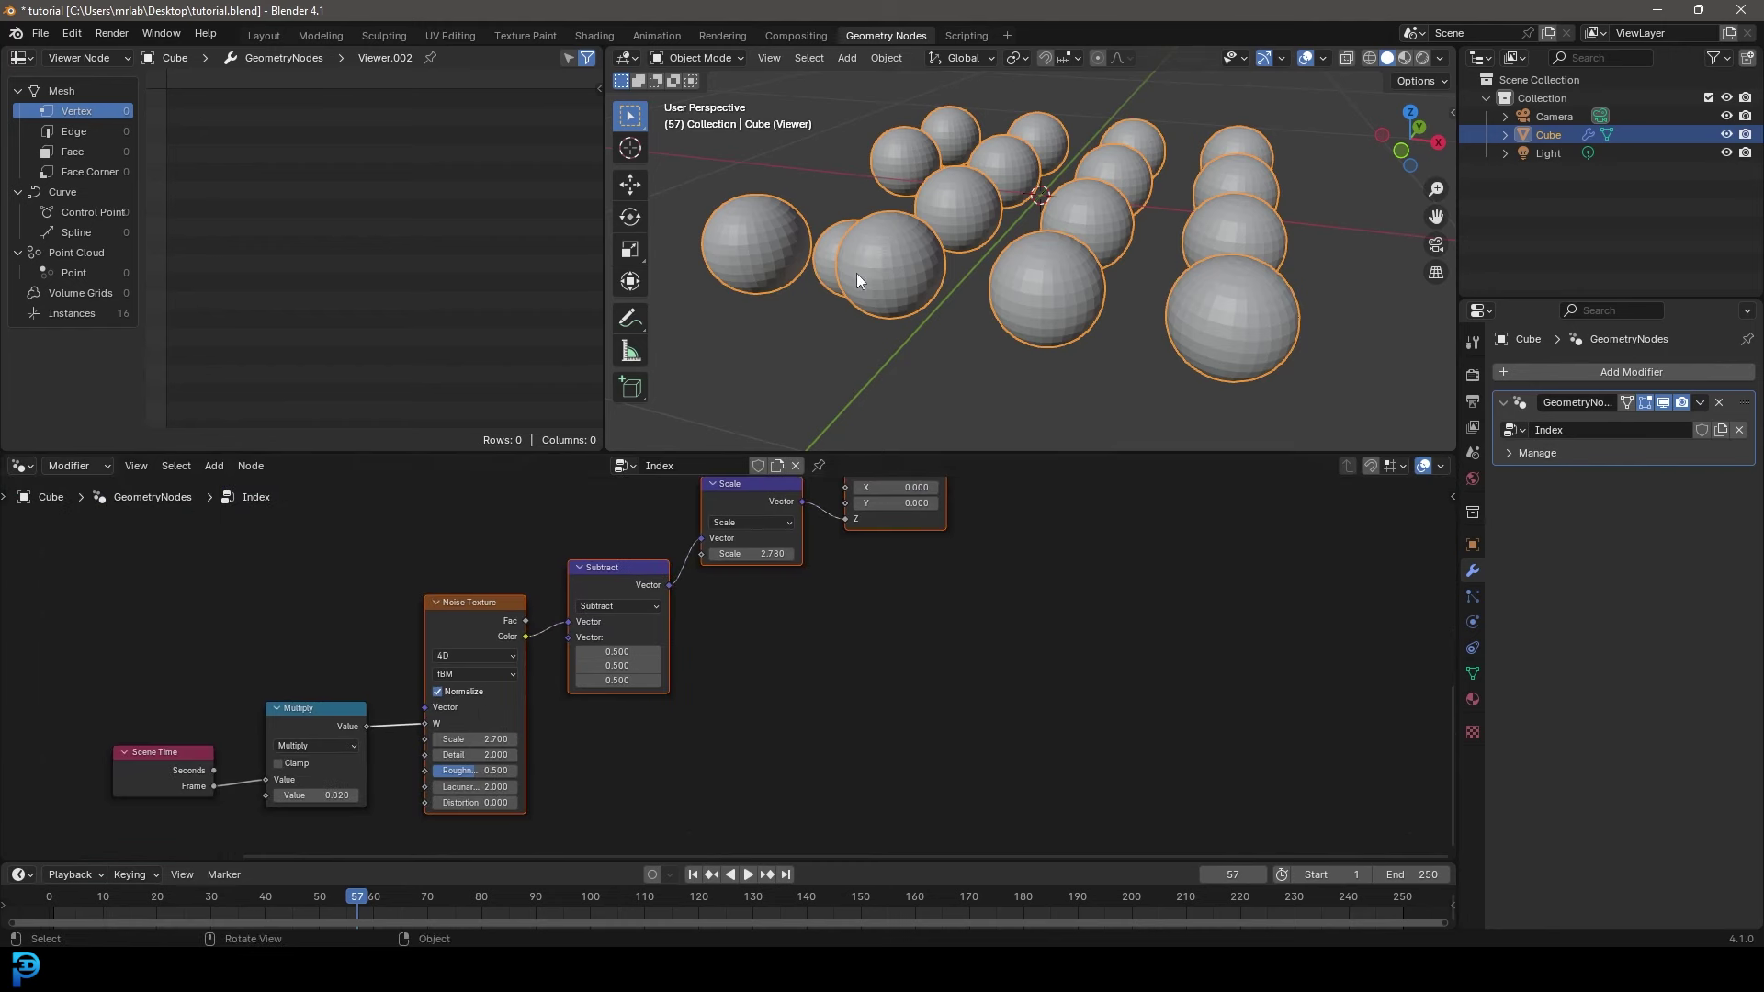
{"action": "scroll", "coordinate": [933, 588], "scroll_direction": "down", "scroll_amount": 5}
{"action": "middle_click_drag", "start_coordinate": [929, 621], "coordinate": [935, 896]}
{"action": "scroll", "coordinate": [810, 720], "scroll_direction": "up", "scroll_amount": 2}
{"action": "middle_click_drag", "start_coordinate": [765, 760], "coordinate": [760, 682]}
{"action": "scroll", "coordinate": [760, 681], "scroll_direction": "up", "scroll_amount": 4}
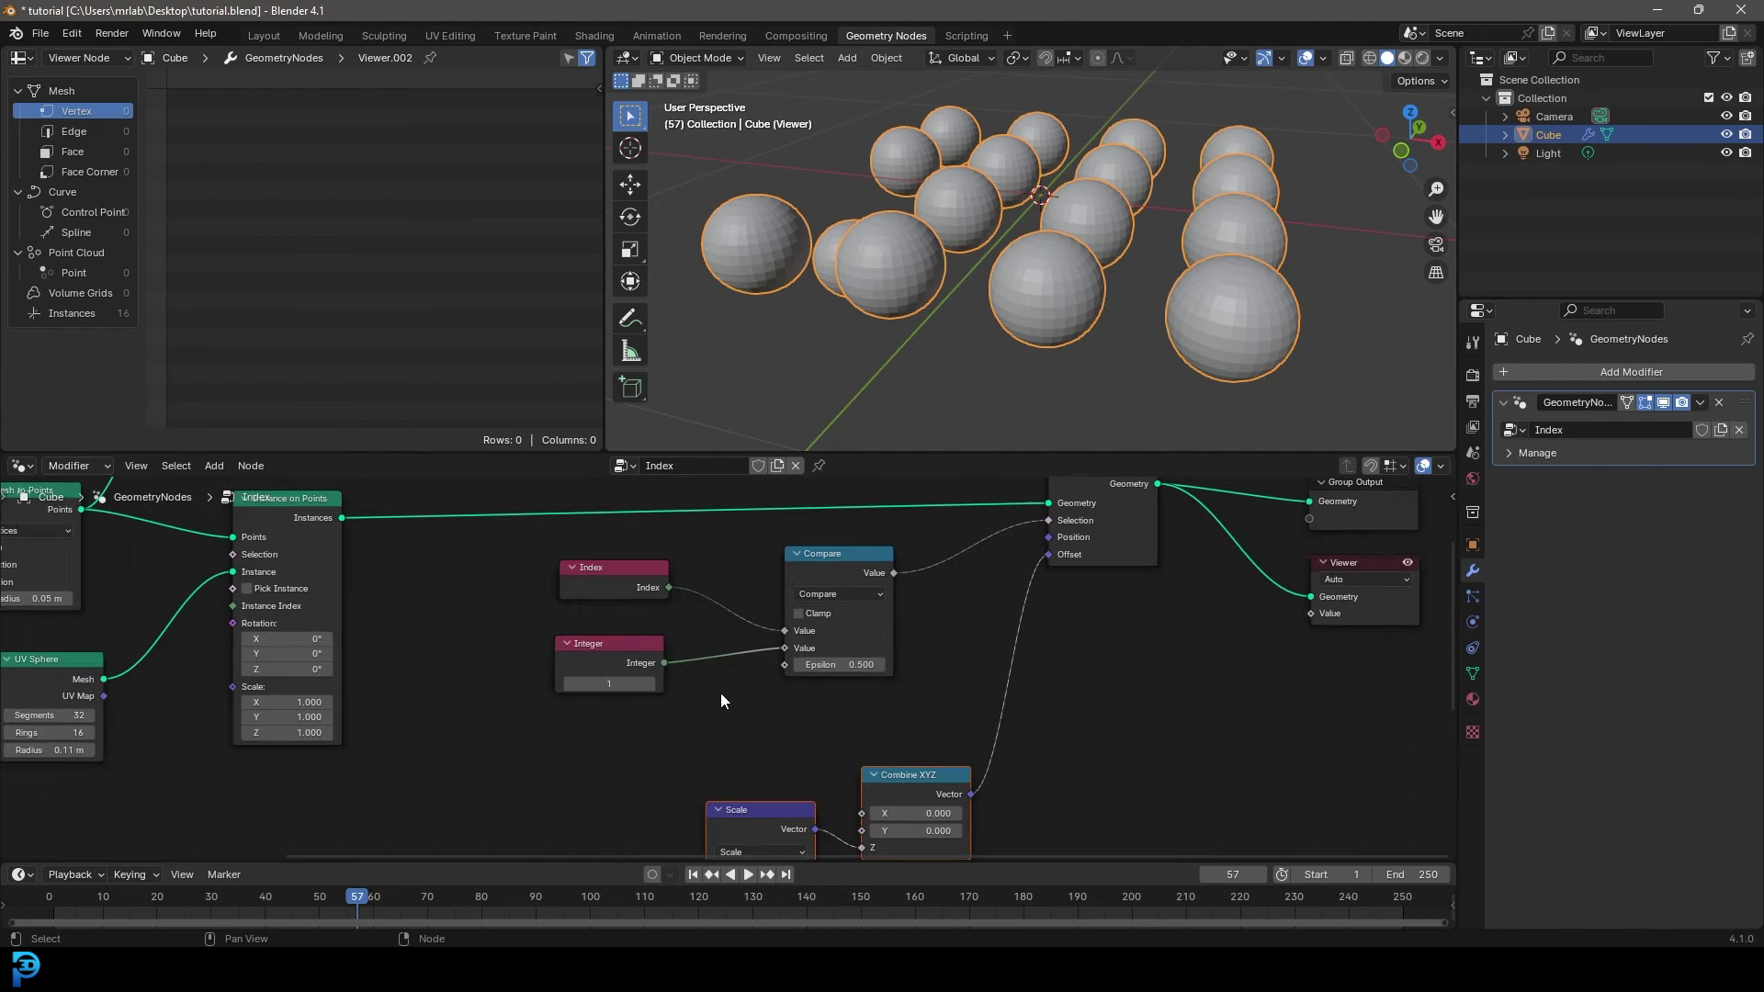
- Set the Integer node feeding Compare to 3 and play the animation
{"action": "left_click_drag", "start_coordinate": [662, 687], "coordinate": [650, 687]}
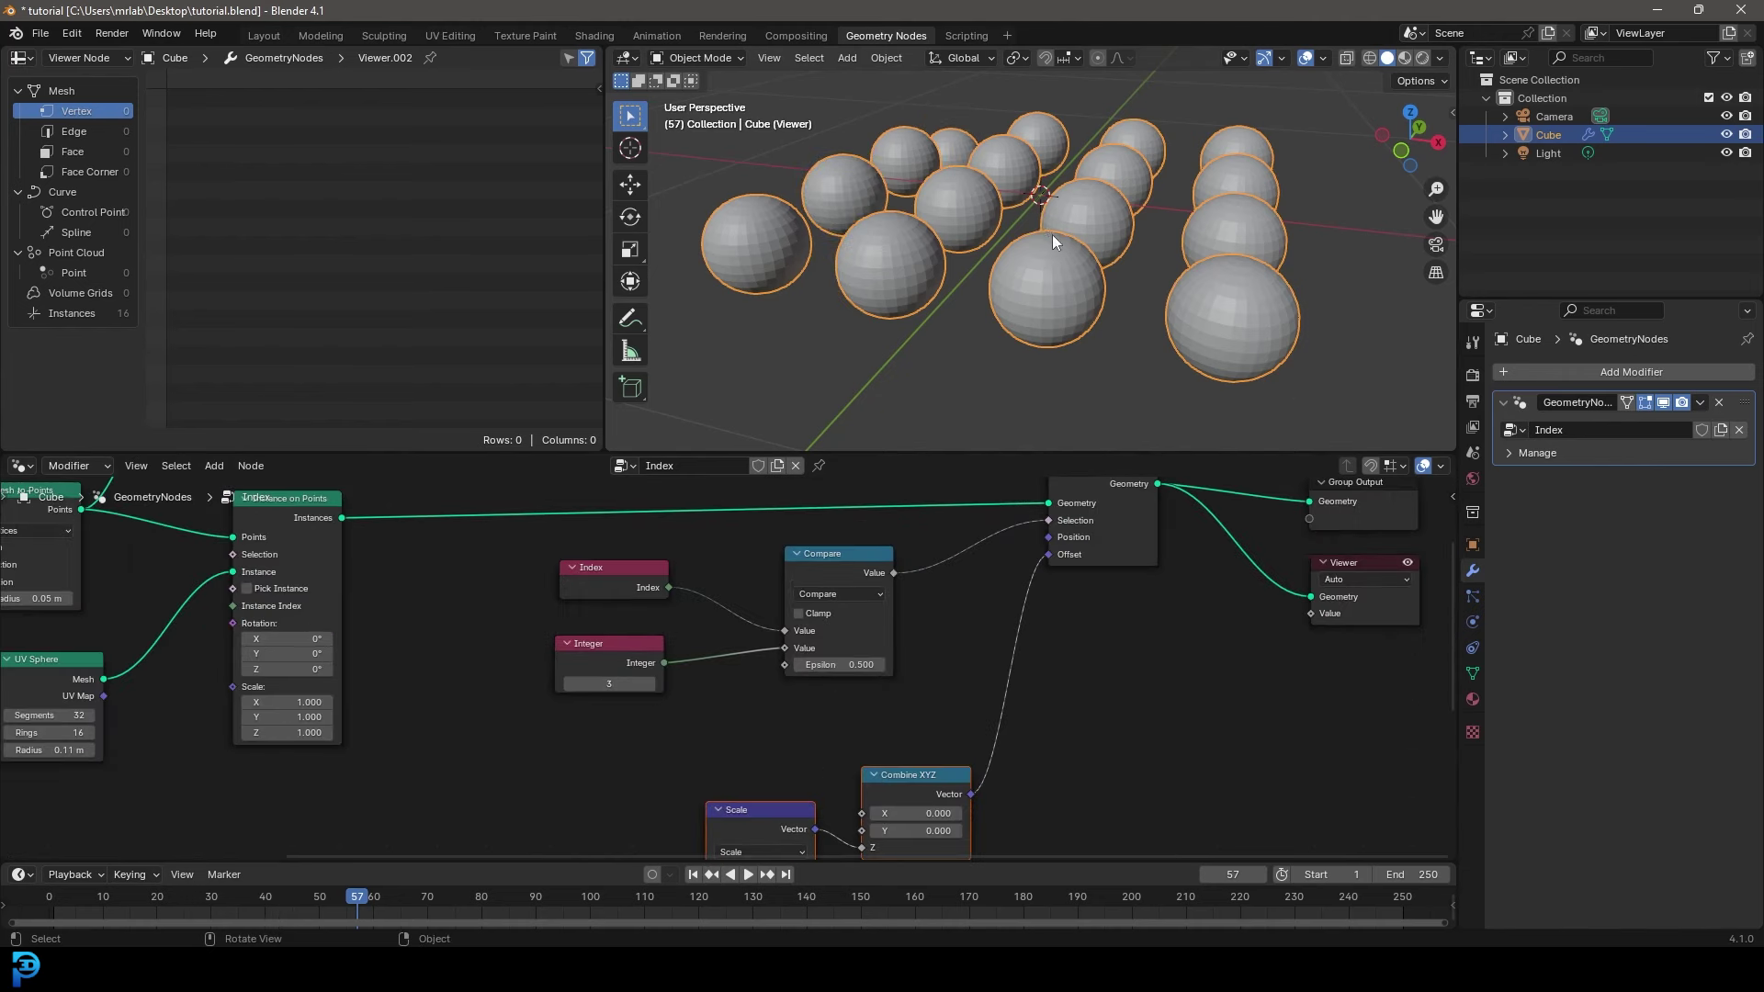
{"action": "middle_click_drag", "start_coordinate": [1050, 234], "coordinate": [1034, 310]}
{"action": "key", "text": "space"}
{"action": "mouse_move", "coordinate": [964, 250]}
{"action": "middle_mouse_down"}
{"action": "mouse_move", "coordinate": [939, 334]}
{"action": "mouse_move", "coordinate": [968, 216]}
{"action": "middle_mouse_up"}
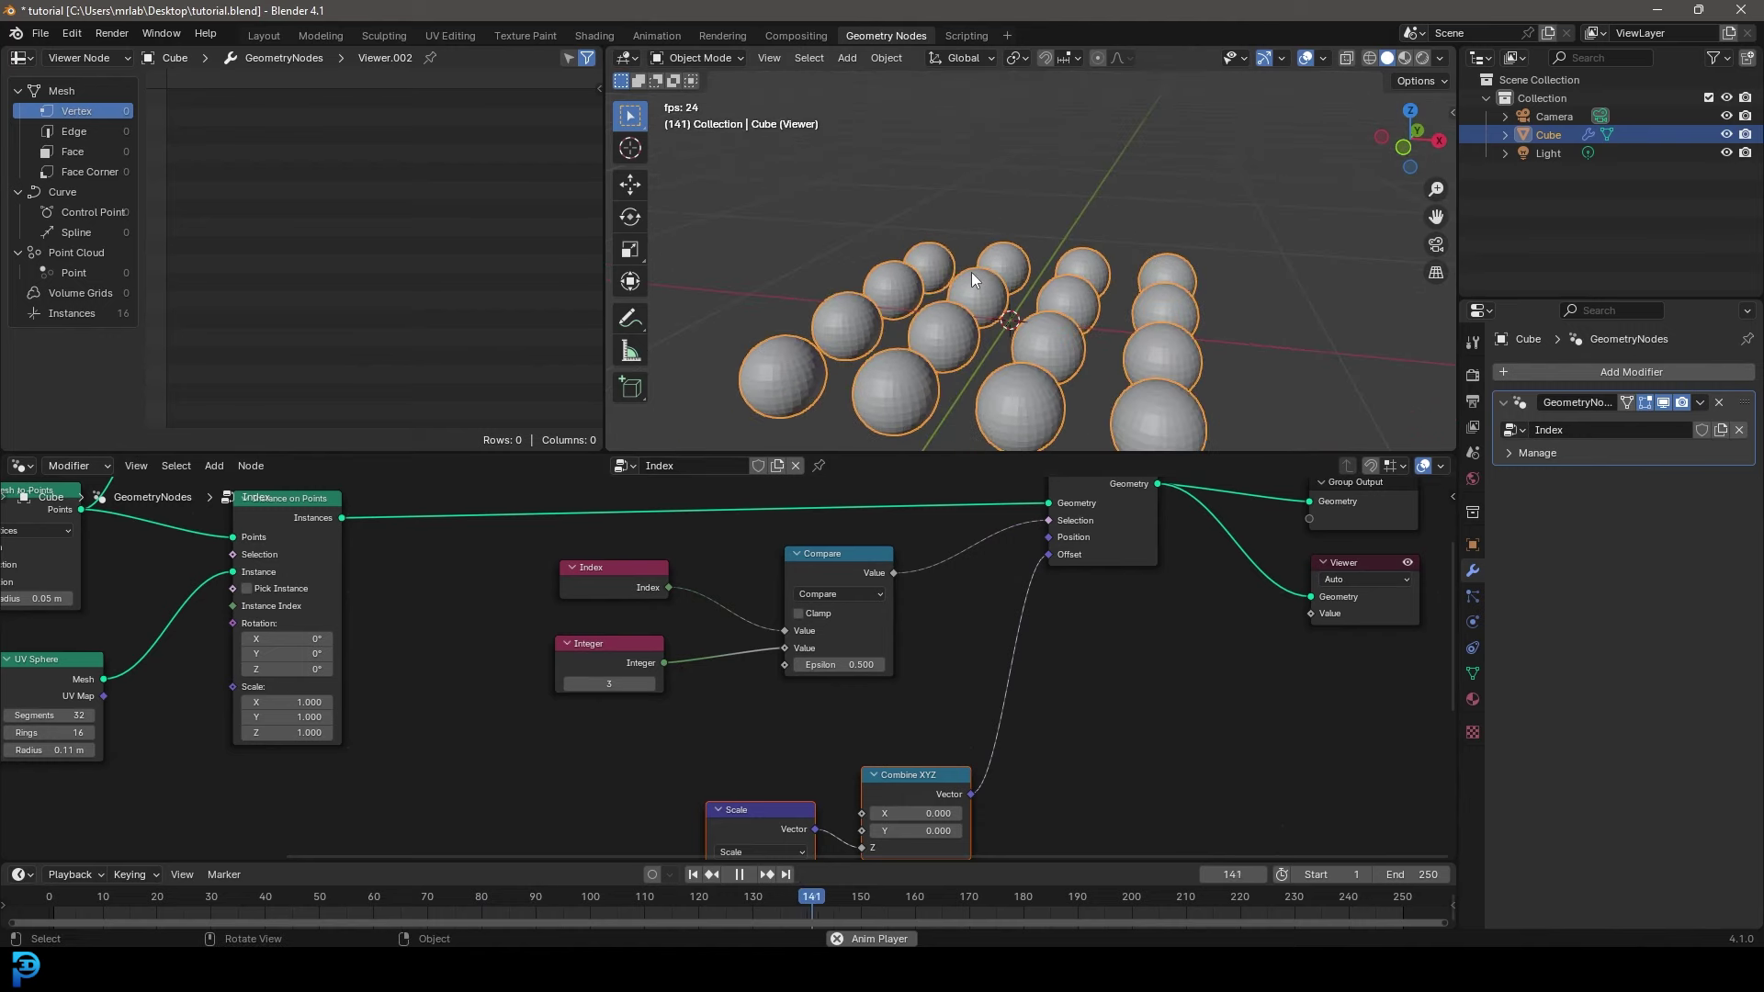
- Activate the Viewer connected to the Grid mesh and look up the index number of another point
{"action": "scroll", "coordinate": [445, 667], "scroll_direction": "down", "scroll_amount": 8}
{"action": "middle_click_drag", "start_coordinate": [445, 667], "coordinate": [793, 731]}
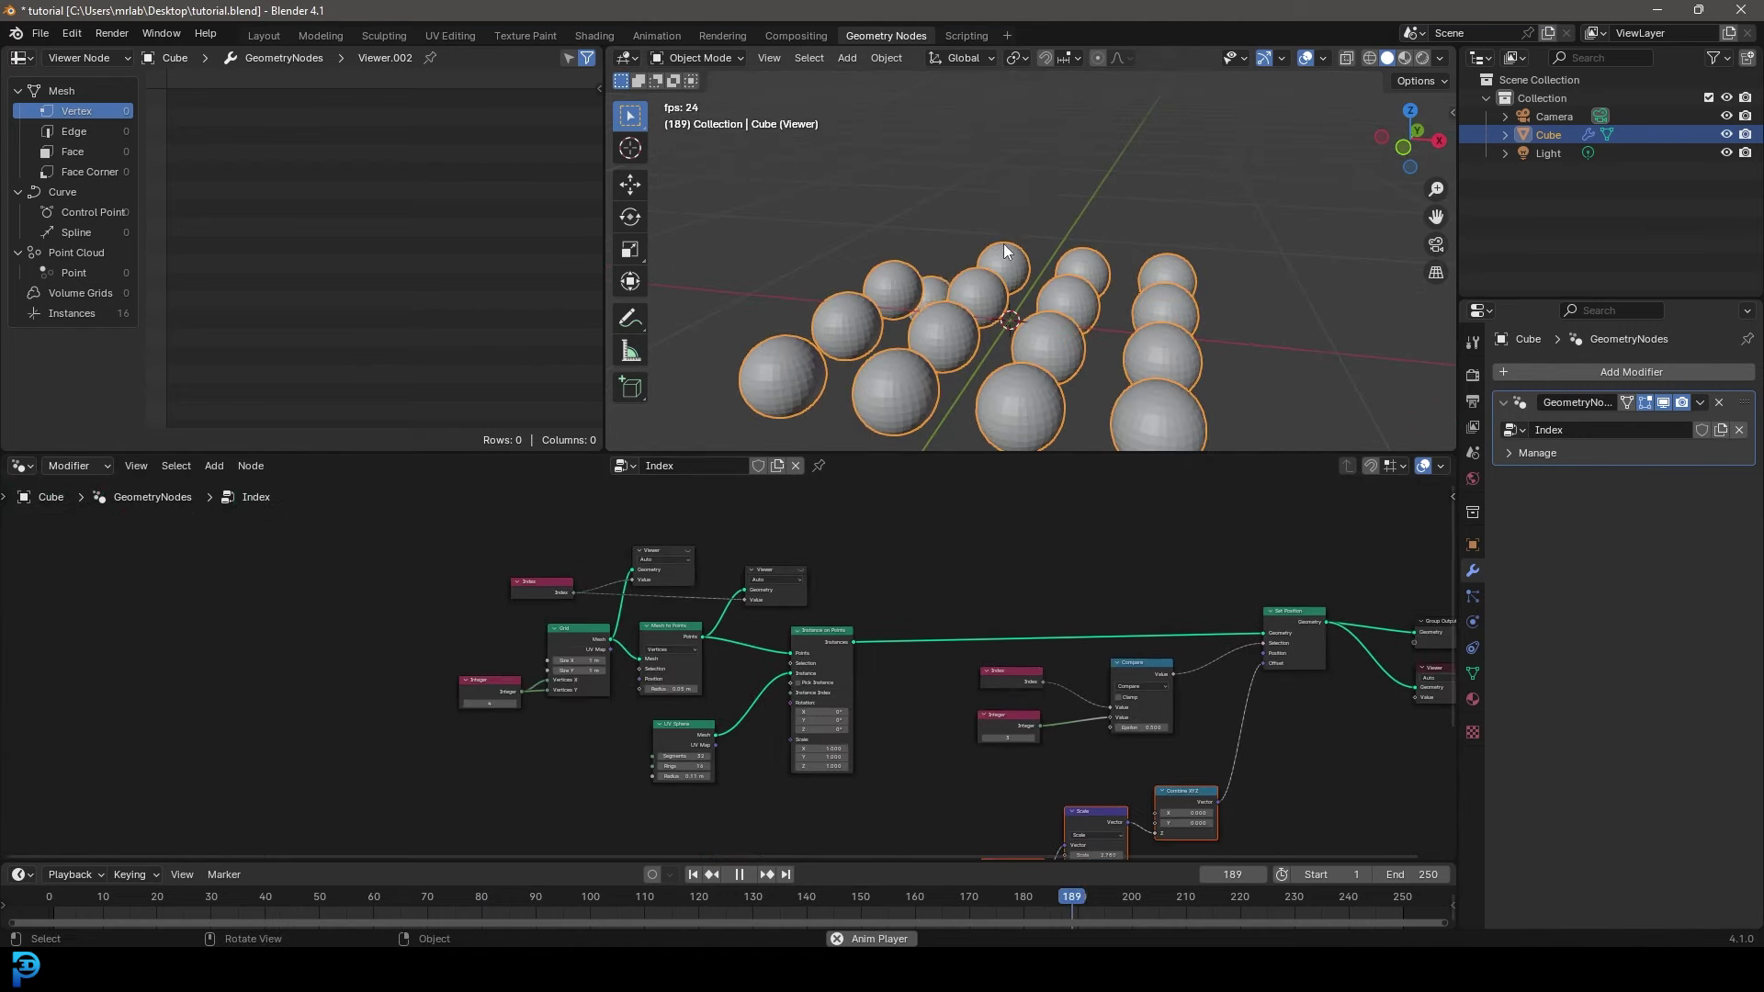
{"action": "scroll", "coordinate": [864, 652], "scroll_direction": "up", "scroll_amount": 3}
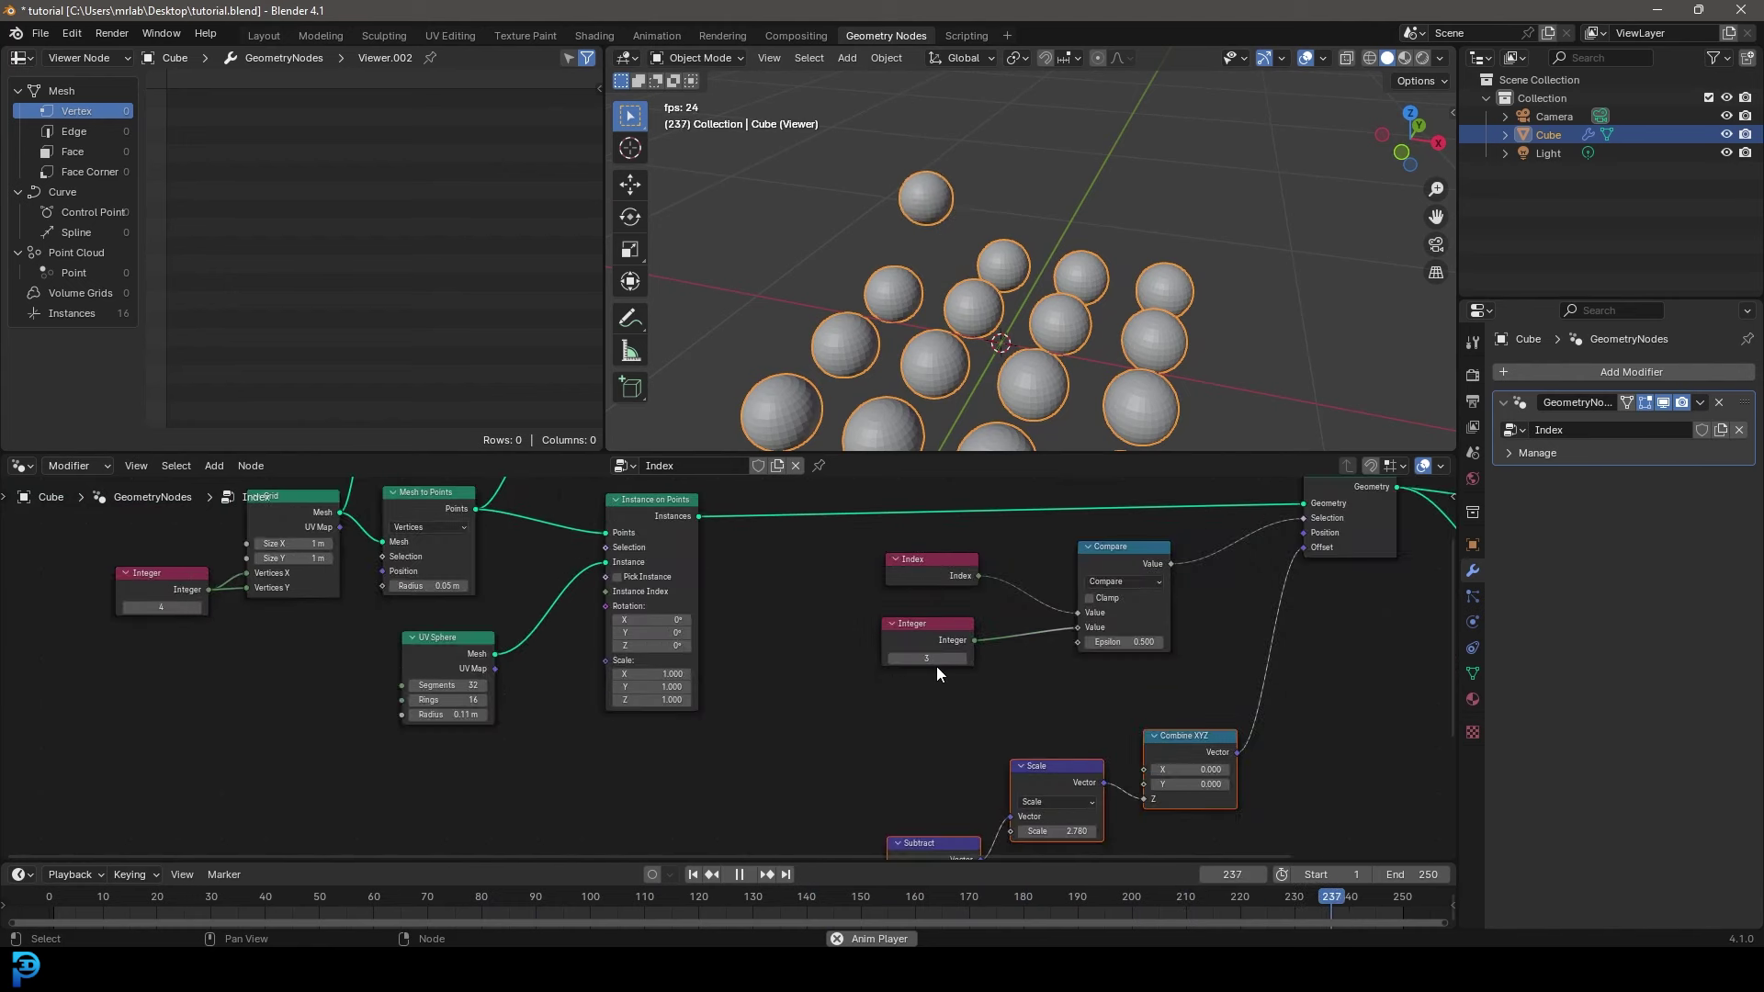
{"action": "middle_click_drag", "start_coordinate": [746, 676], "coordinate": [936, 846]}
{"action": "scroll", "coordinate": [410, 723], "scroll_direction": "up", "scroll_amount": 1}
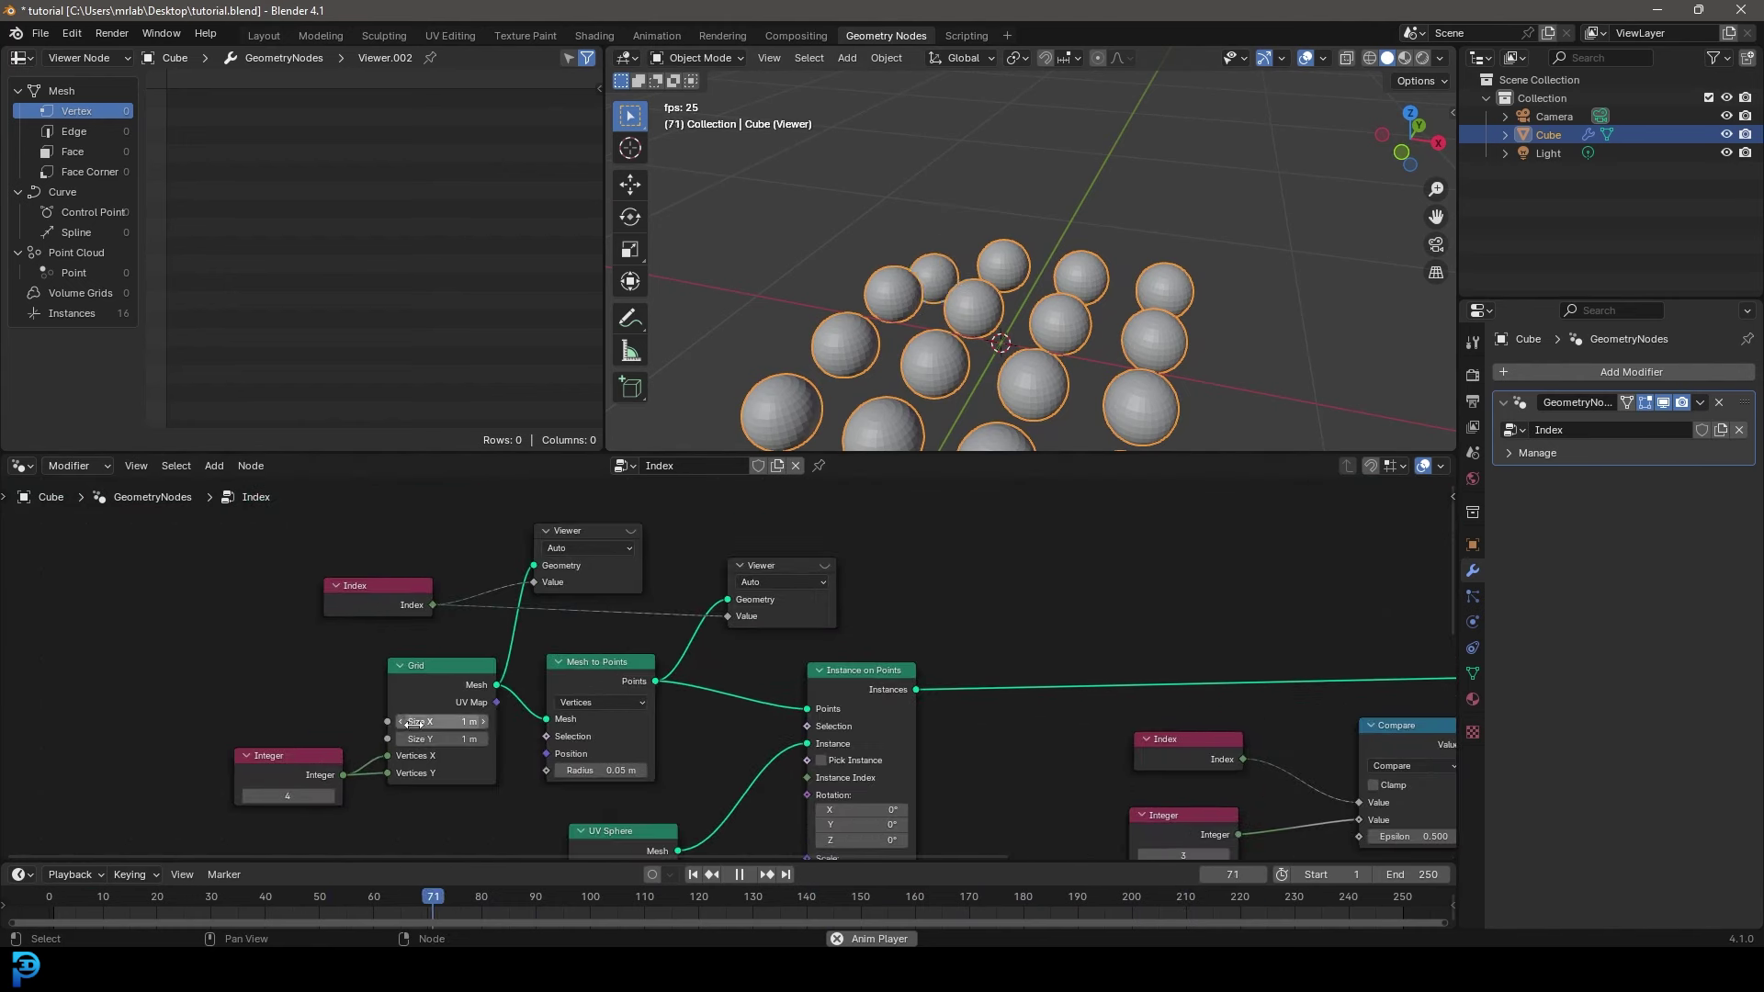
{"action": "left_click", "coordinate": [631, 531]}
{"action": "scroll", "coordinate": [923, 237], "scroll_direction": "up", "scroll_amount": 3}
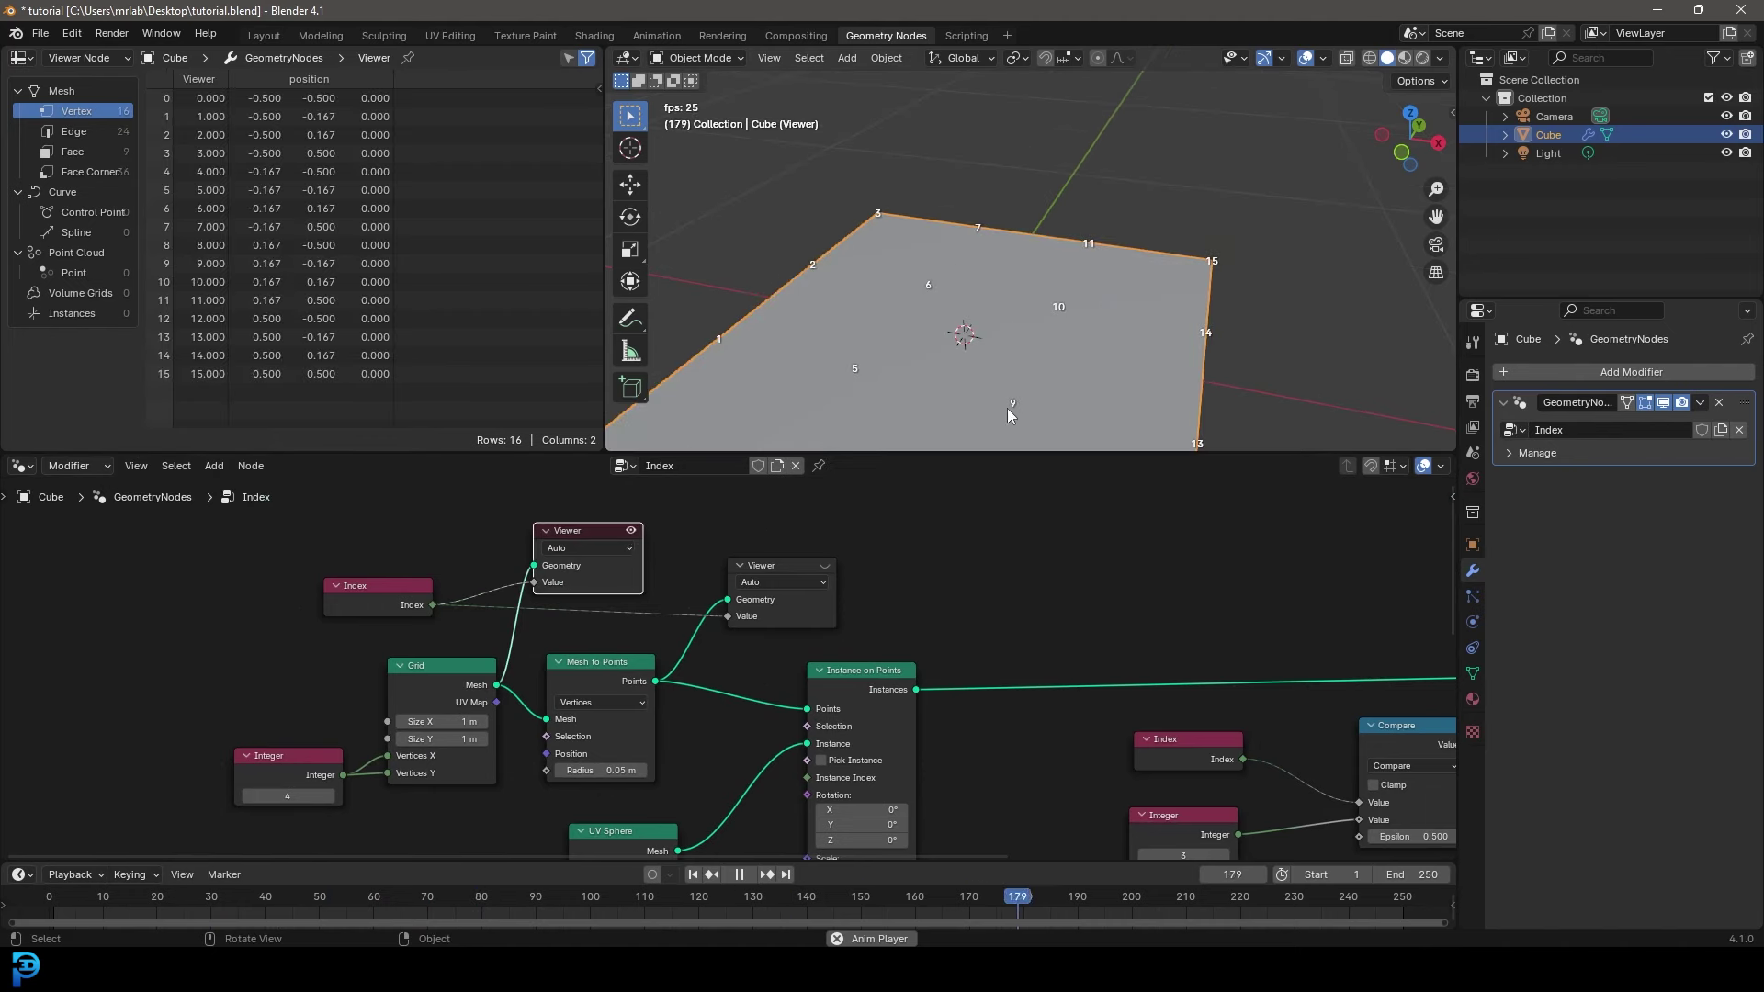
- Reactivate the Viewer connected to Set Position to show the animated spheres again
{"action": "scroll", "coordinate": [827, 660], "scroll_direction": "down", "scroll_amount": 7}
{"action": "middle_click_drag", "start_coordinate": [1164, 746], "coordinate": [629, 615]}
{"action": "scroll", "coordinate": [956, 554], "scroll_direction": "up", "scroll_amount": 3}
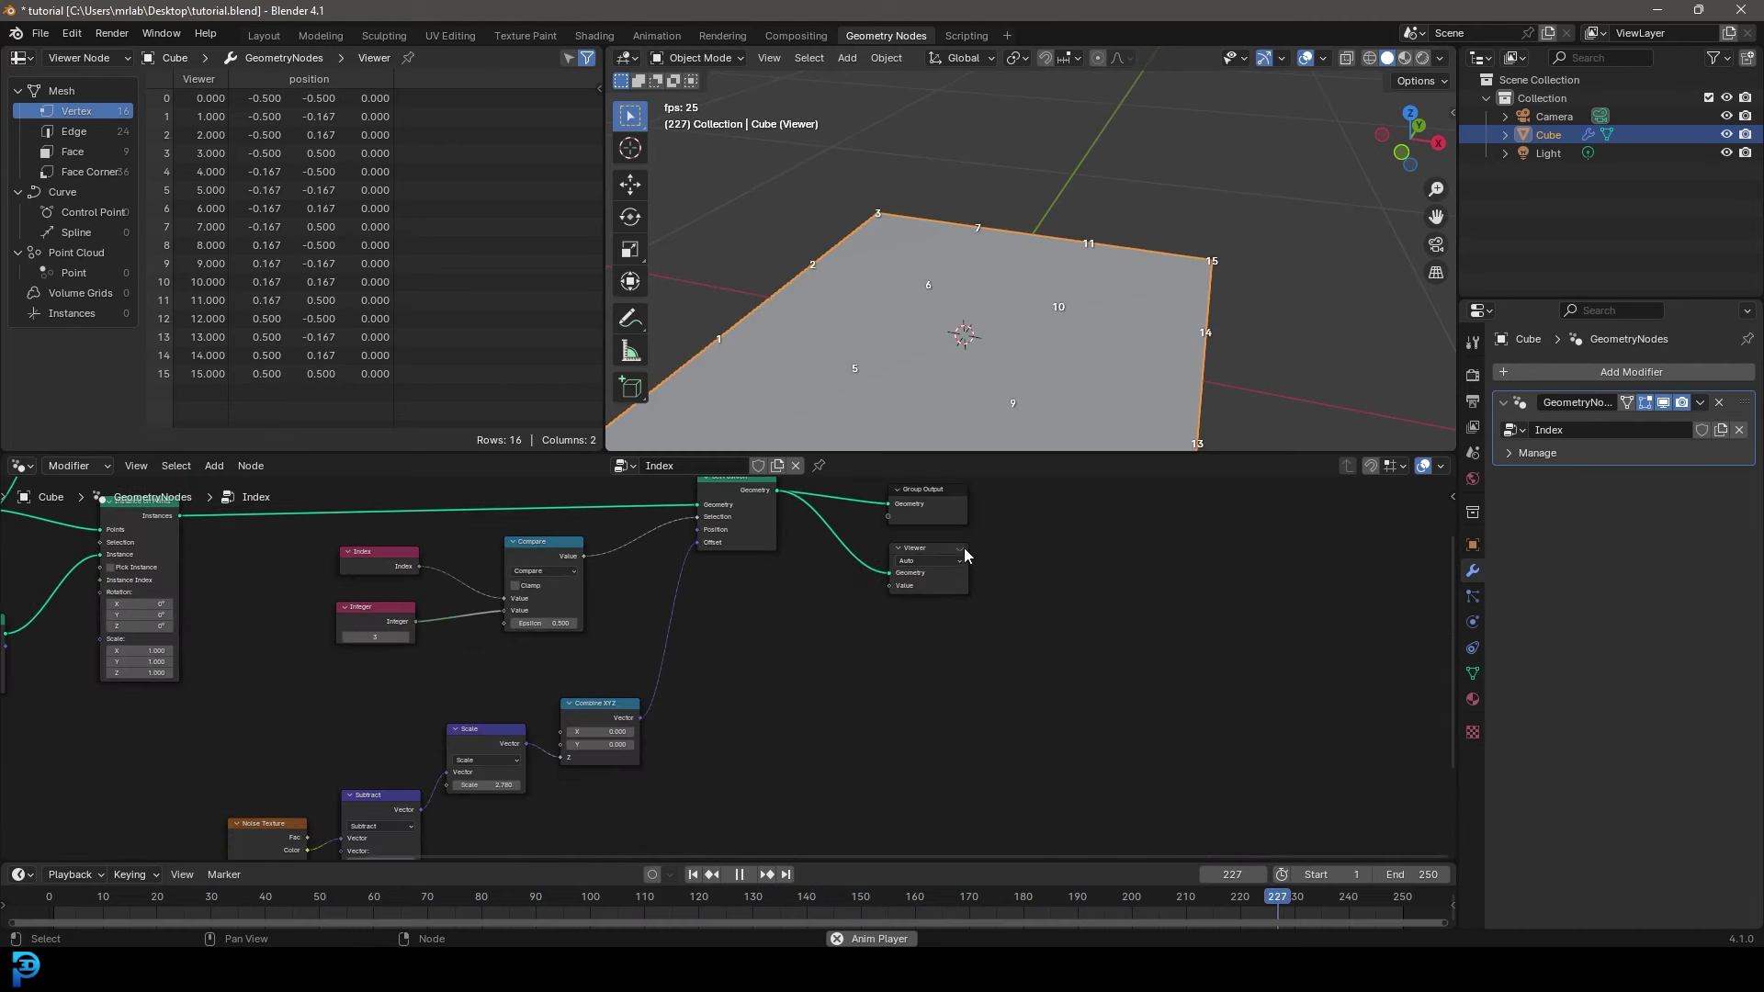
{"action": "left_click", "coordinate": [960, 548]}
- Set the Integer node feeding Compare to 9 and view the animated spheres
{"action": "middle_click_drag", "start_coordinate": [486, 640], "coordinate": [783, 655]}
{"action": "scroll", "coordinate": [698, 650], "scroll_direction": "up", "scroll_amount": 5}
{"action": "left_click", "coordinate": [641, 644]}
{"action": "type", "text": "9"}
{"action": "key", "text": "Return"}
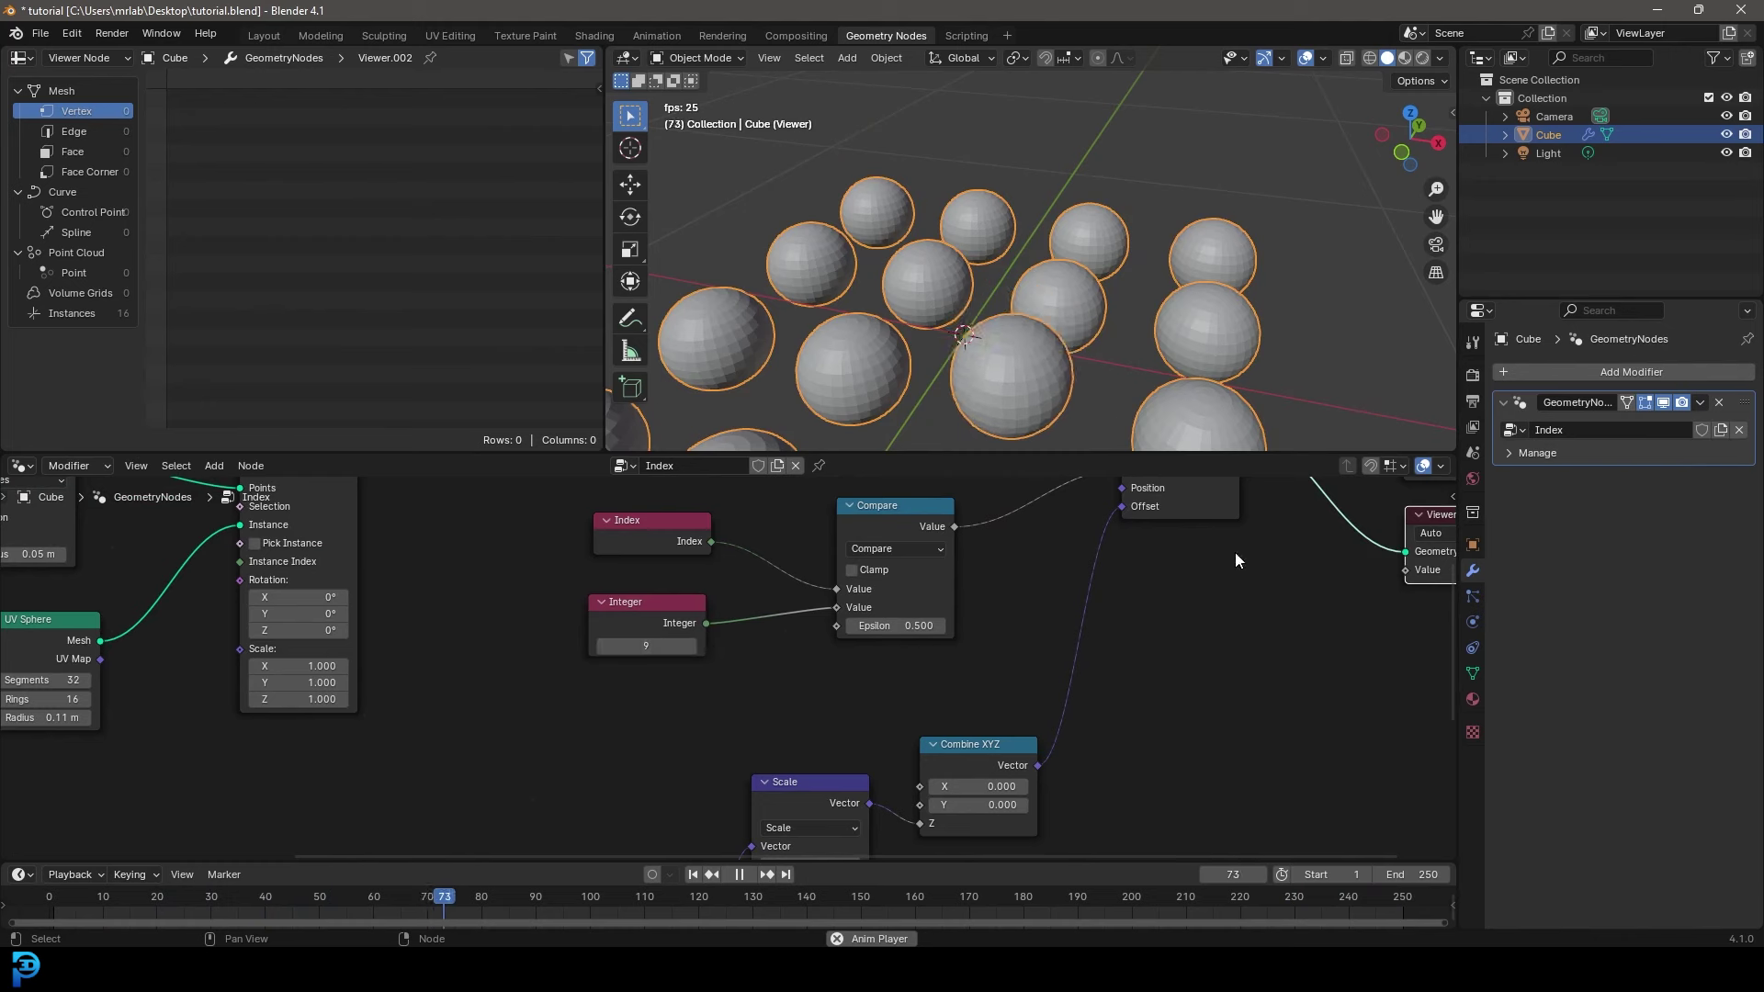
{"action": "scroll", "coordinate": [1049, 286], "scroll_direction": "down", "scroll_amount": 2}
{"action": "scroll", "coordinate": [1043, 284], "scroll_direction": "up", "scroll_amount": 2}
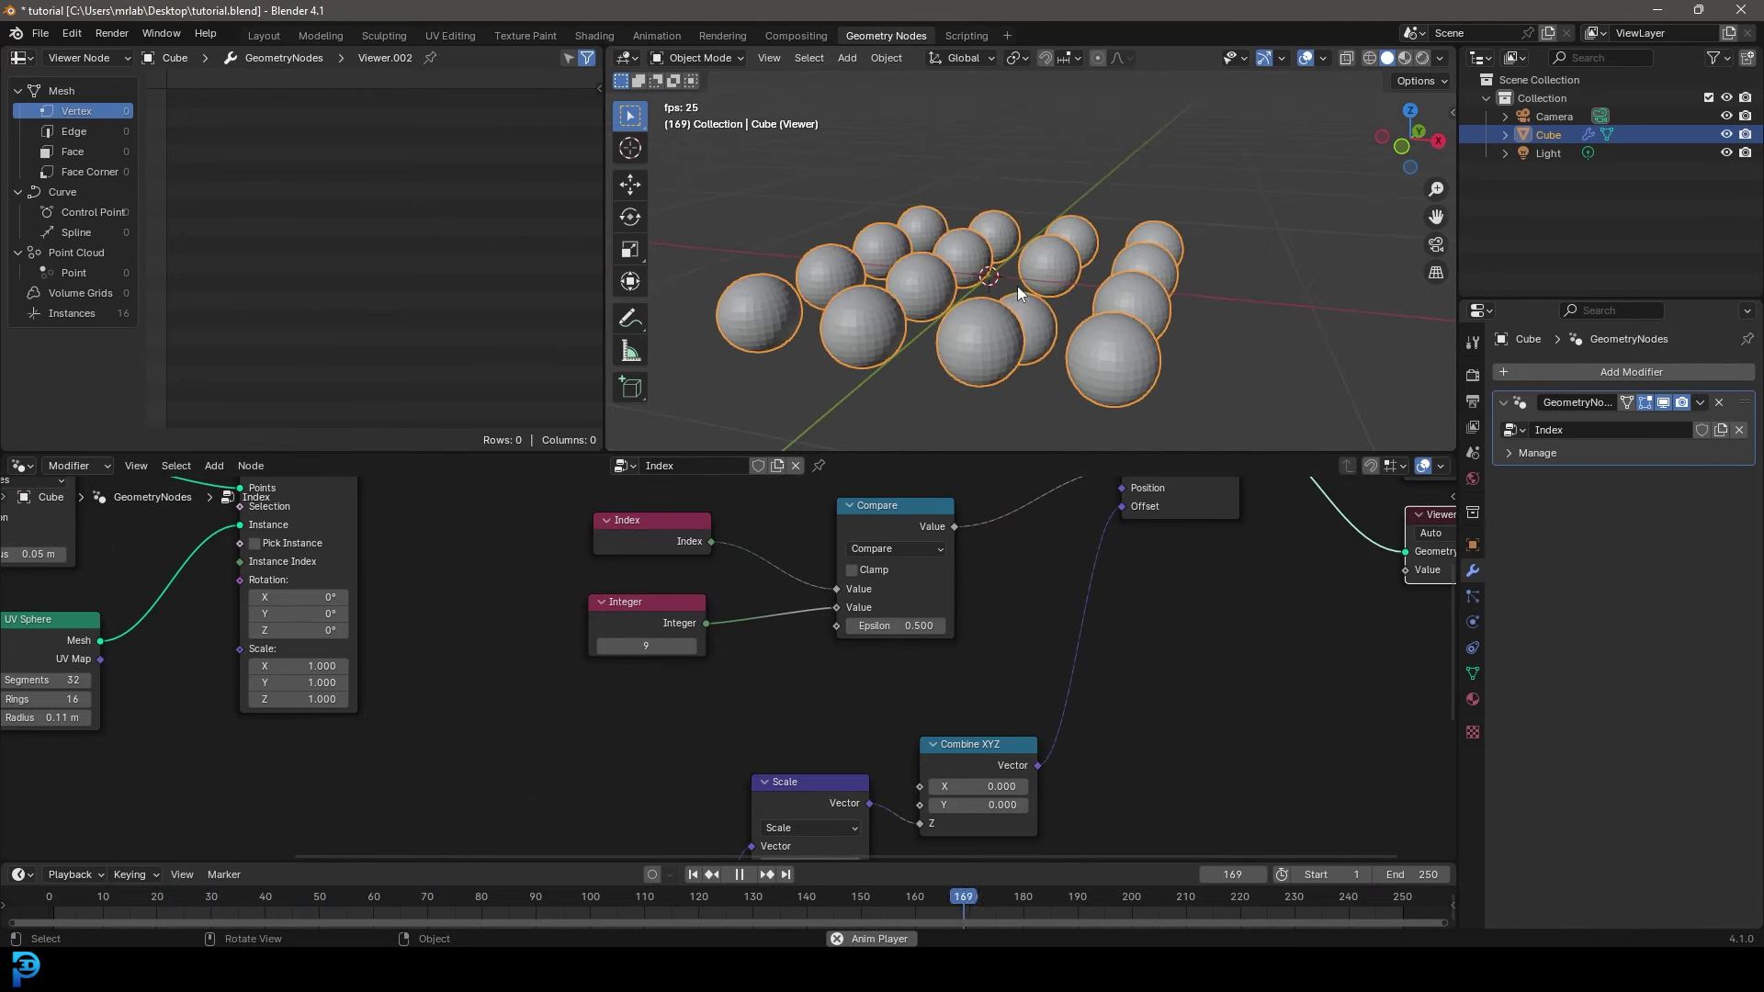
- Move the Group Output and its neighbouring Viewer farther away from Set Position to free space between them
{"action": "scroll", "coordinate": [658, 648], "scroll_direction": "down", "scroll_amount": 4}
{"action": "scroll", "coordinate": [634, 707], "scroll_direction": "down", "scroll_amount": 2}
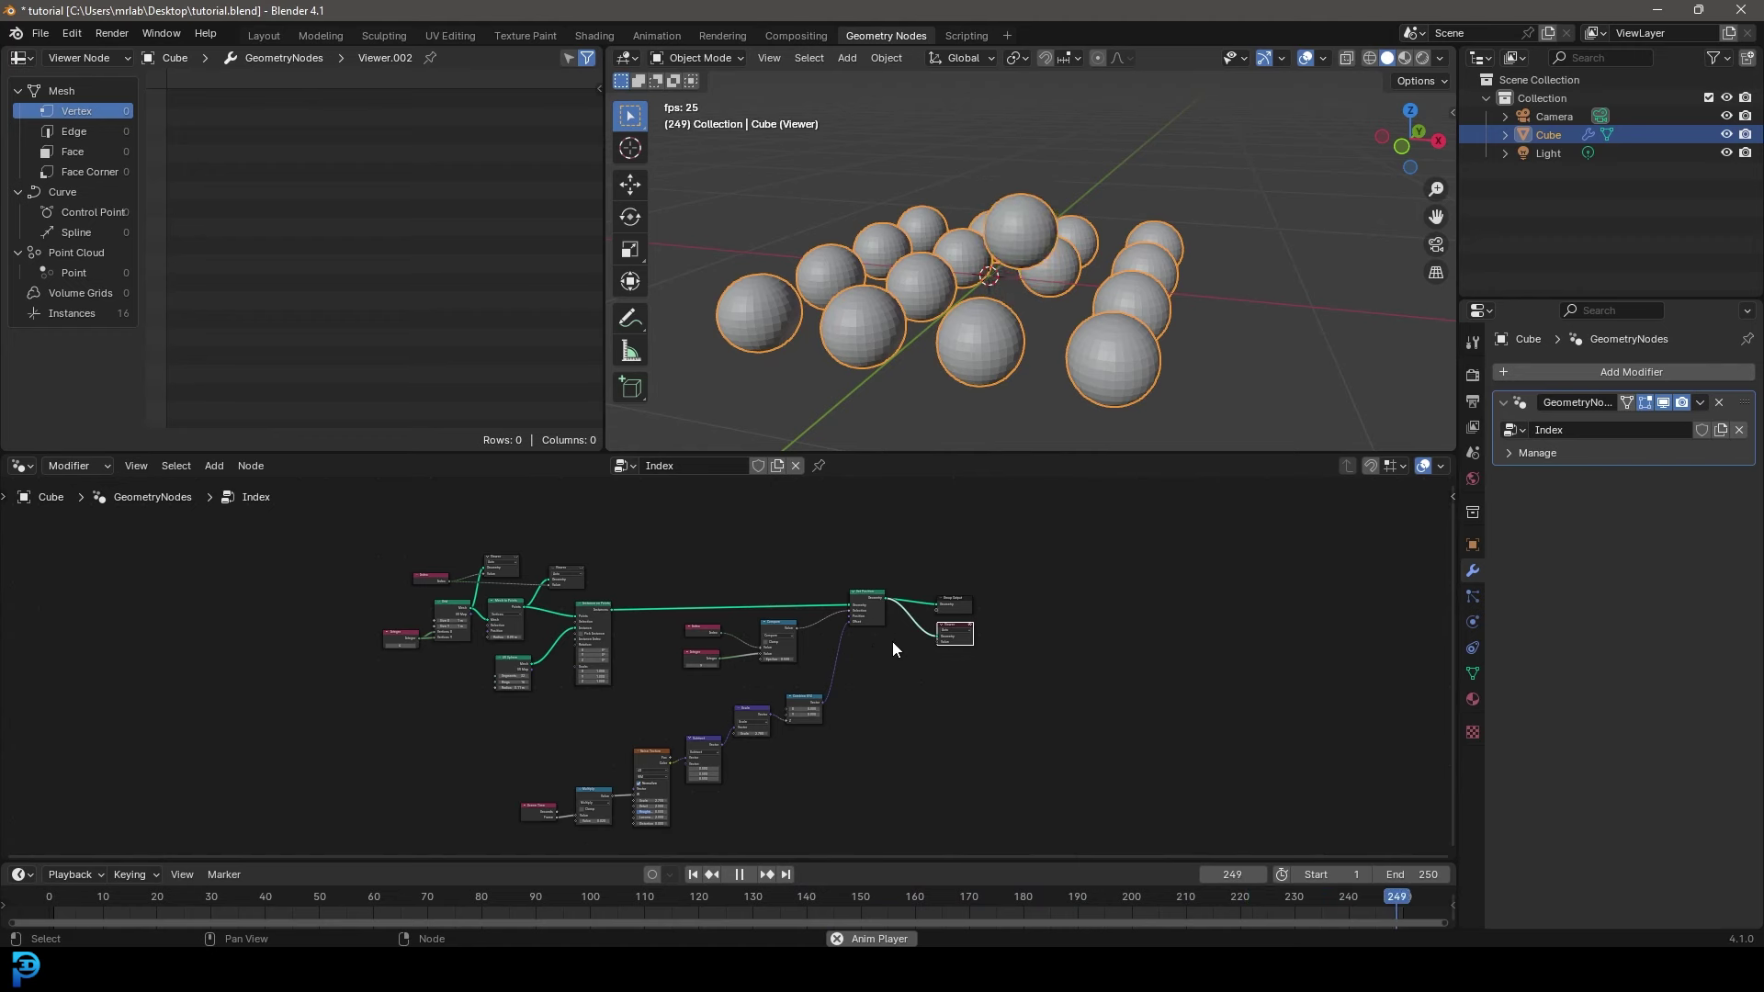
{"action": "scroll", "coordinate": [1021, 665], "scroll_direction": "up", "scroll_amount": 3}
{"action": "left_click_drag", "start_coordinate": [1043, 719], "coordinate": [885, 561]}
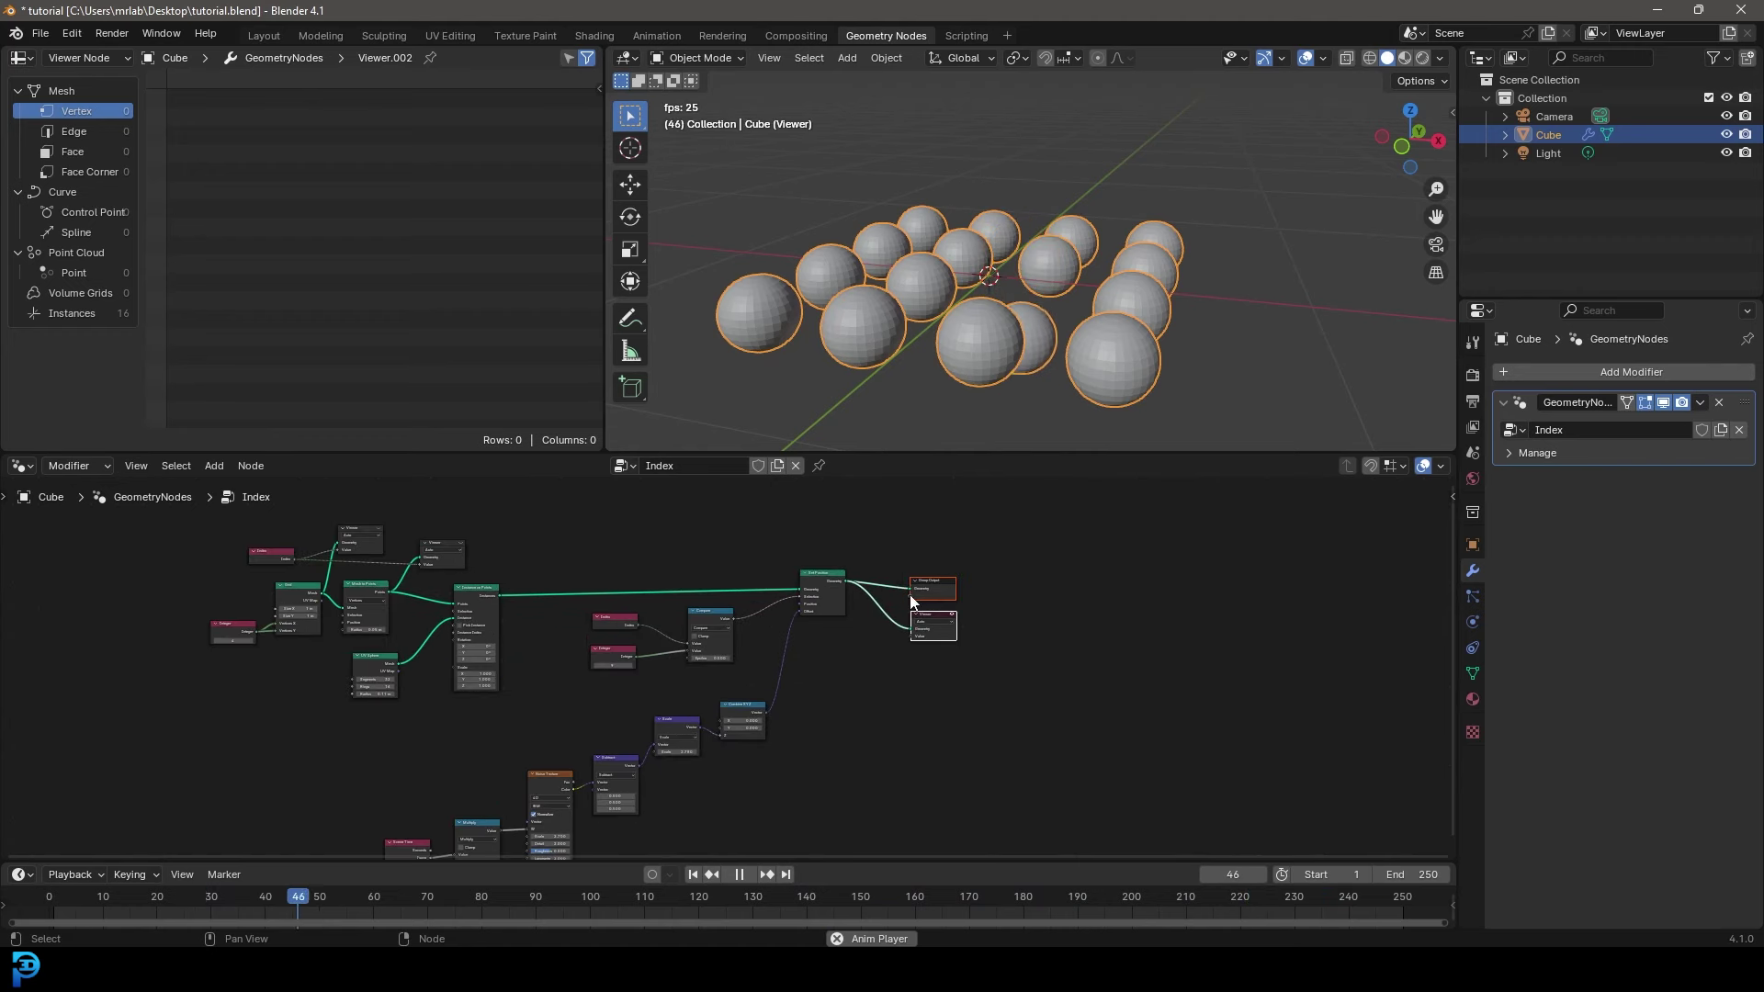
{"action": "key", "text": "g"}
{"action": "left_click", "coordinate": [1078, 592]}
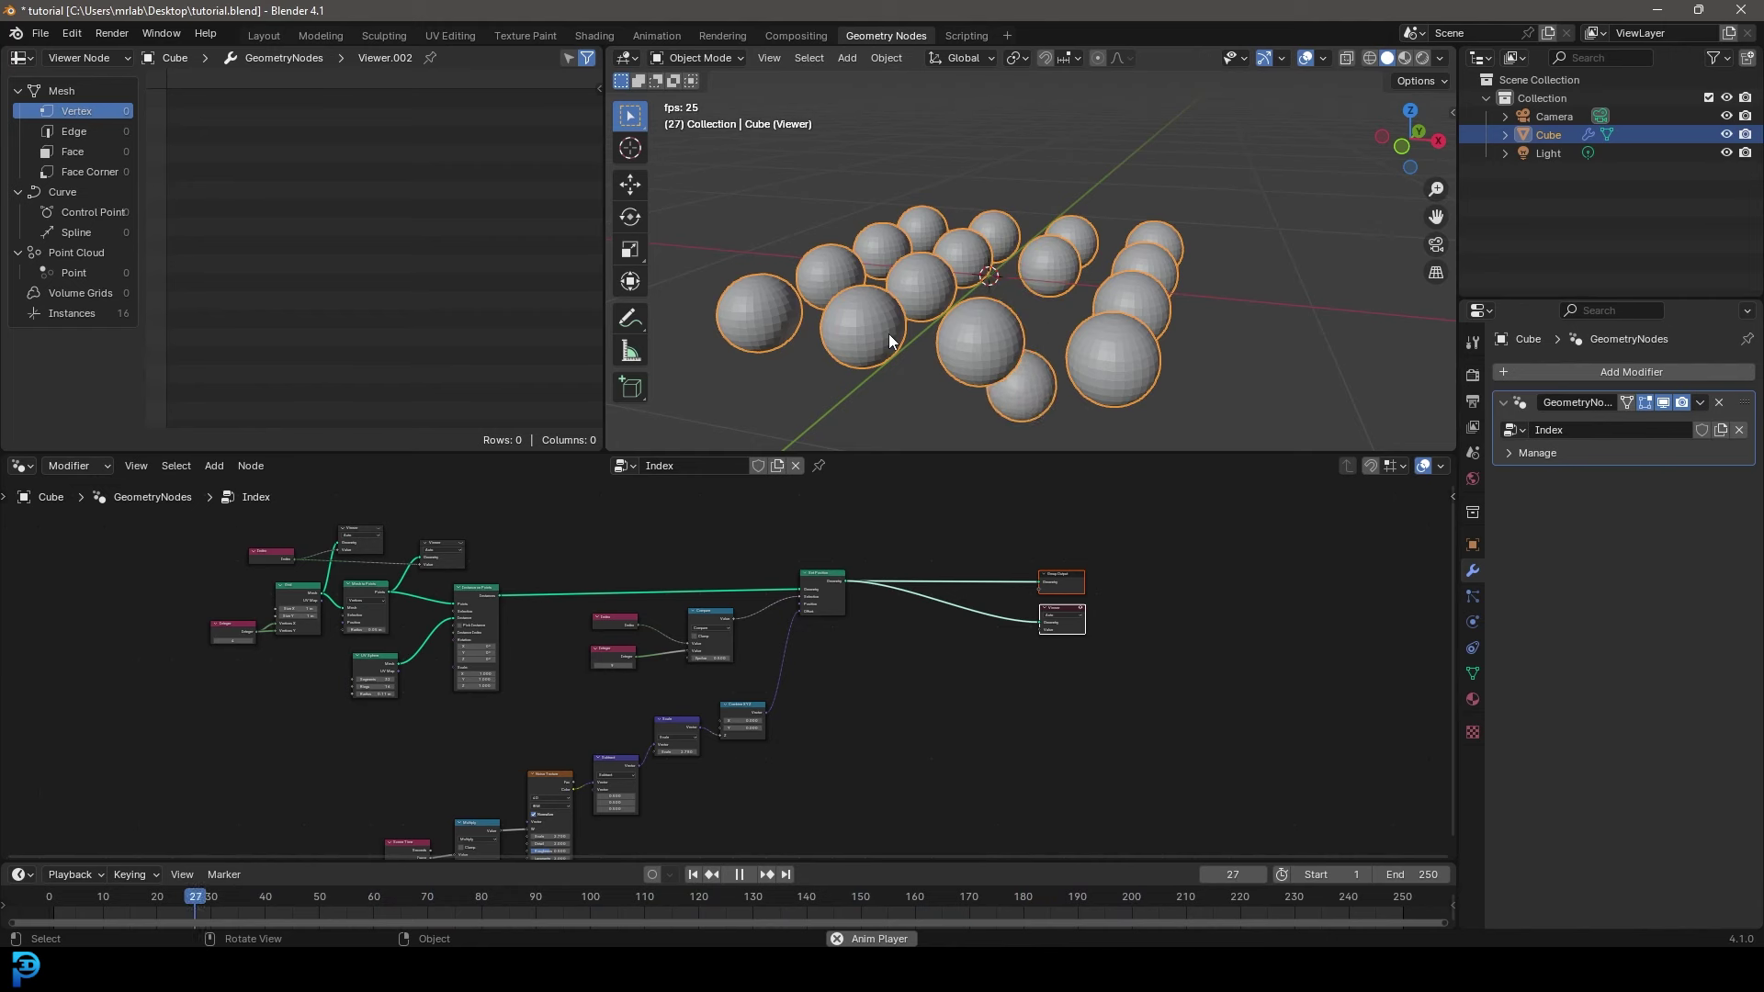
- Examine the playing animation of the index-selected sphere from closer up and from another angle
{"action": "scroll", "coordinate": [983, 290], "scroll_direction": "up", "scroll_amount": 3}
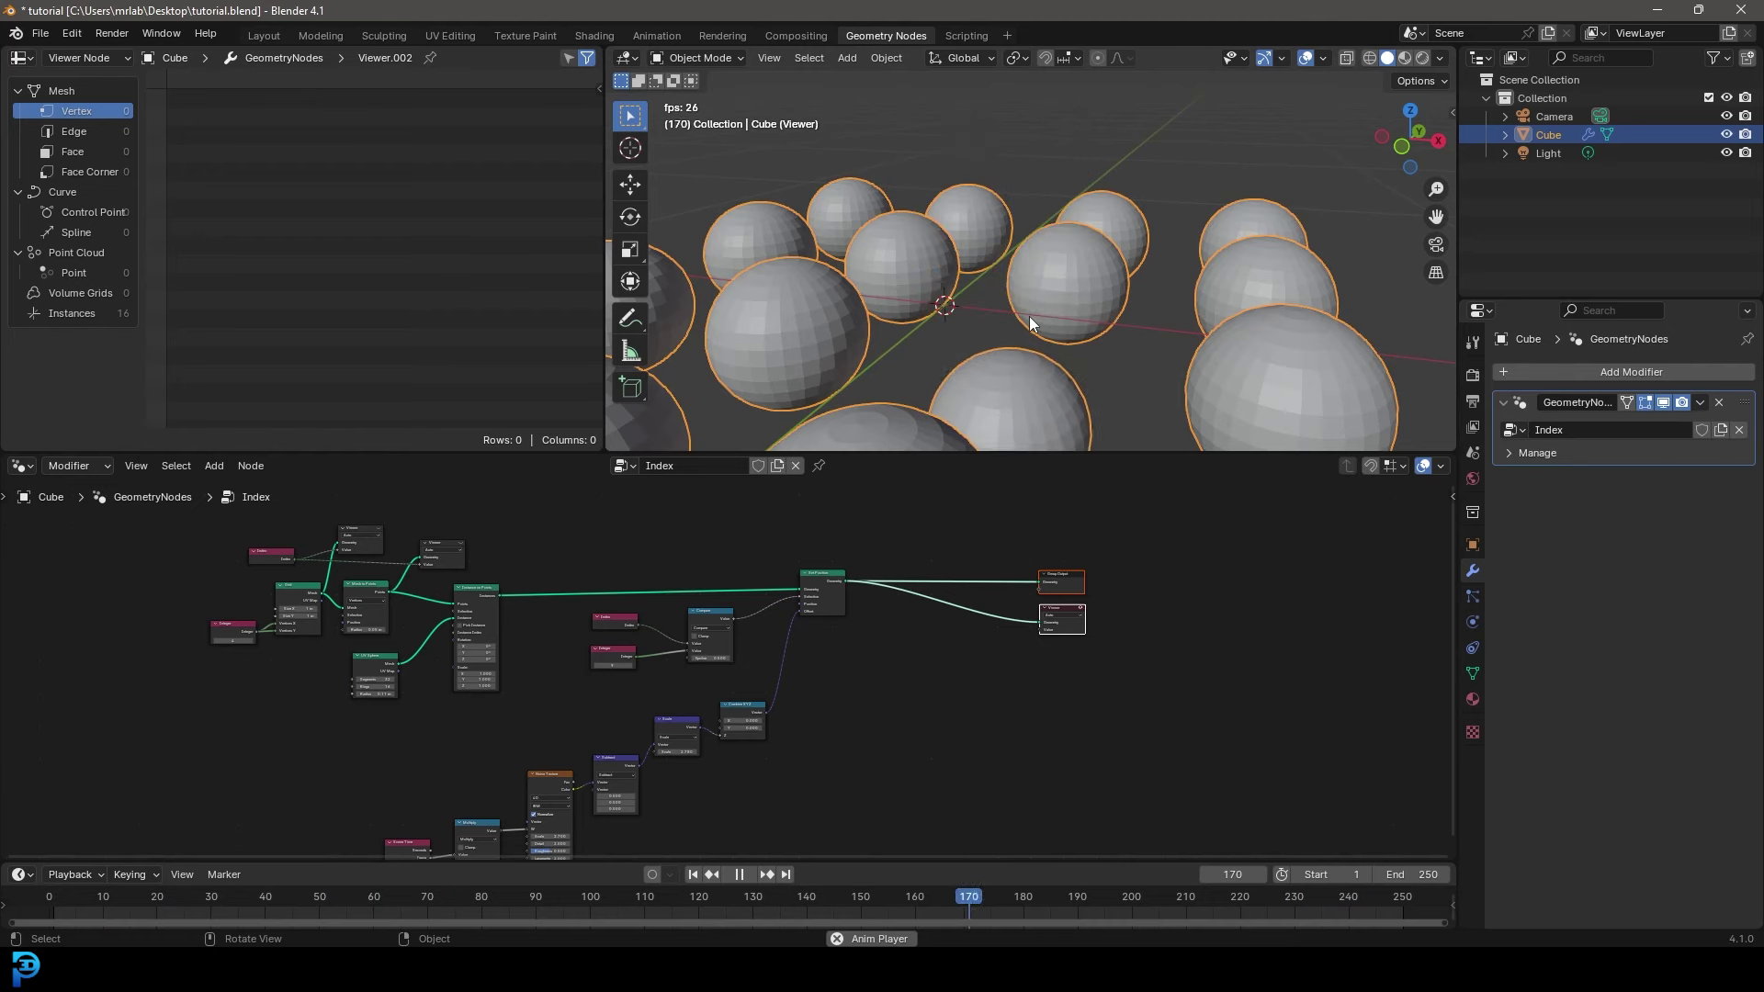
{"action": "middle_click_drag", "start_coordinate": [590, 549], "coordinate": [601, 559]}
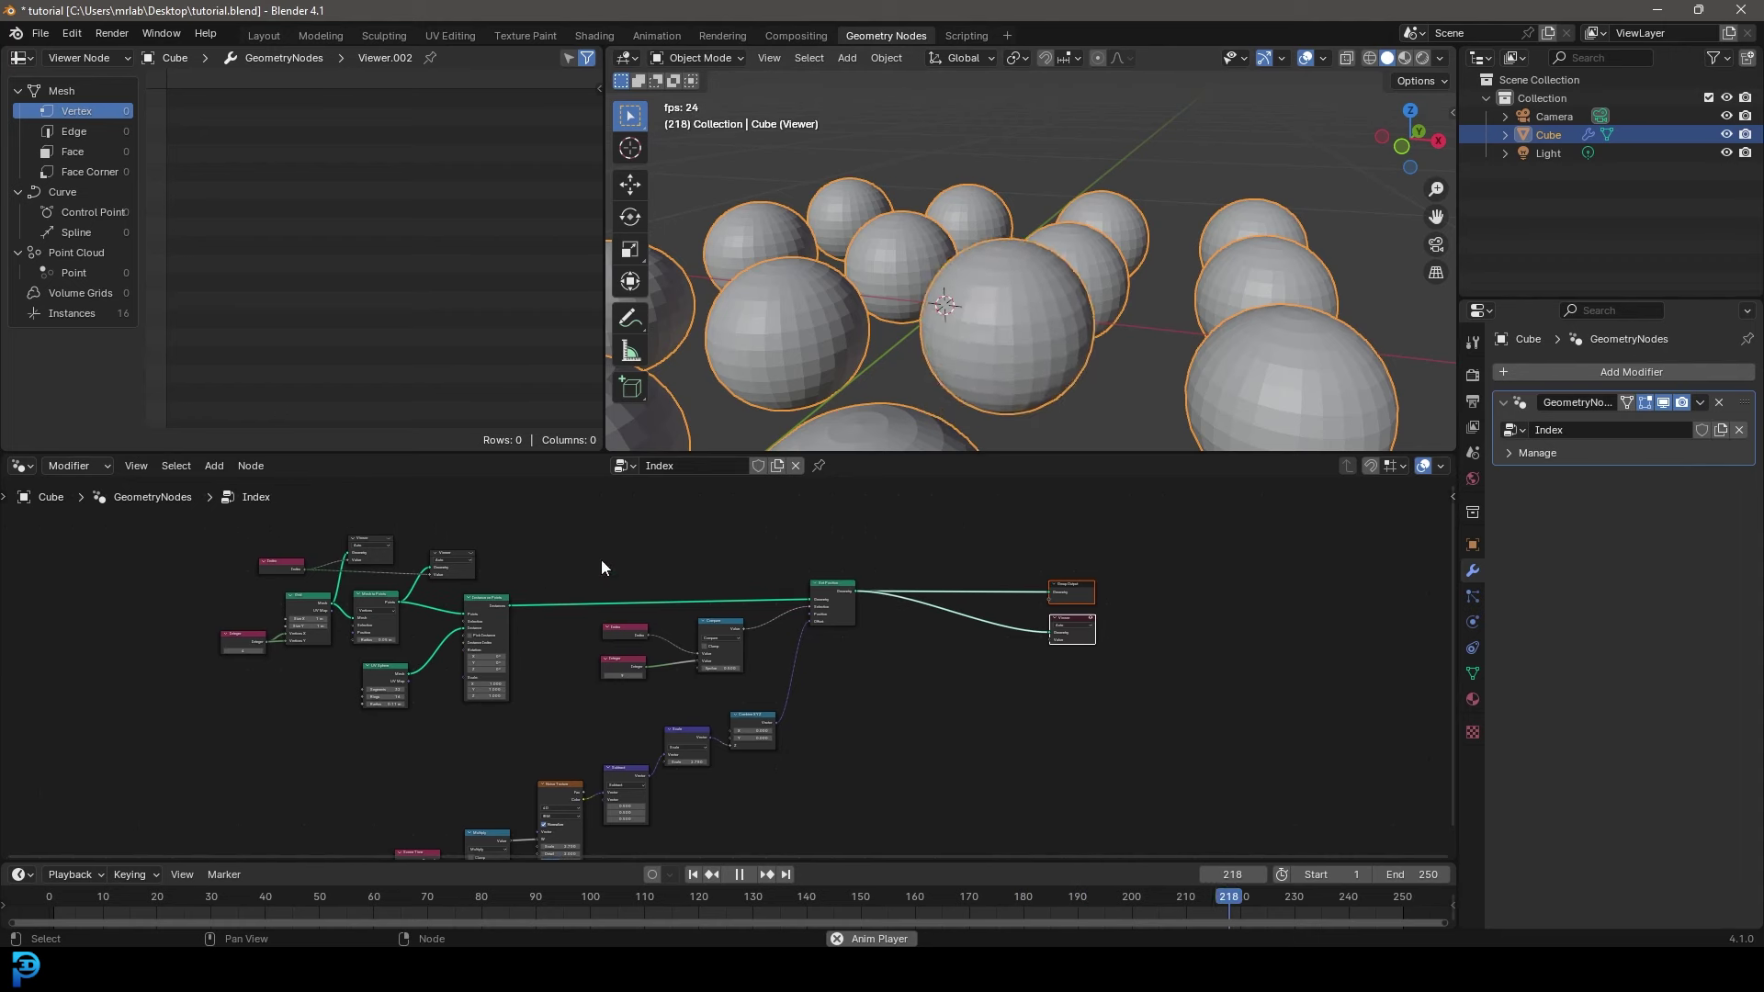
{"action": "scroll", "coordinate": [1143, 277], "scroll_direction": "down", "scroll_amount": 4}
{"action": "middle_click_drag", "start_coordinate": [1090, 347], "coordinate": [1034, 358]}
{"action": "scroll", "coordinate": [923, 299], "scroll_direction": "up", "scroll_amount": 2}
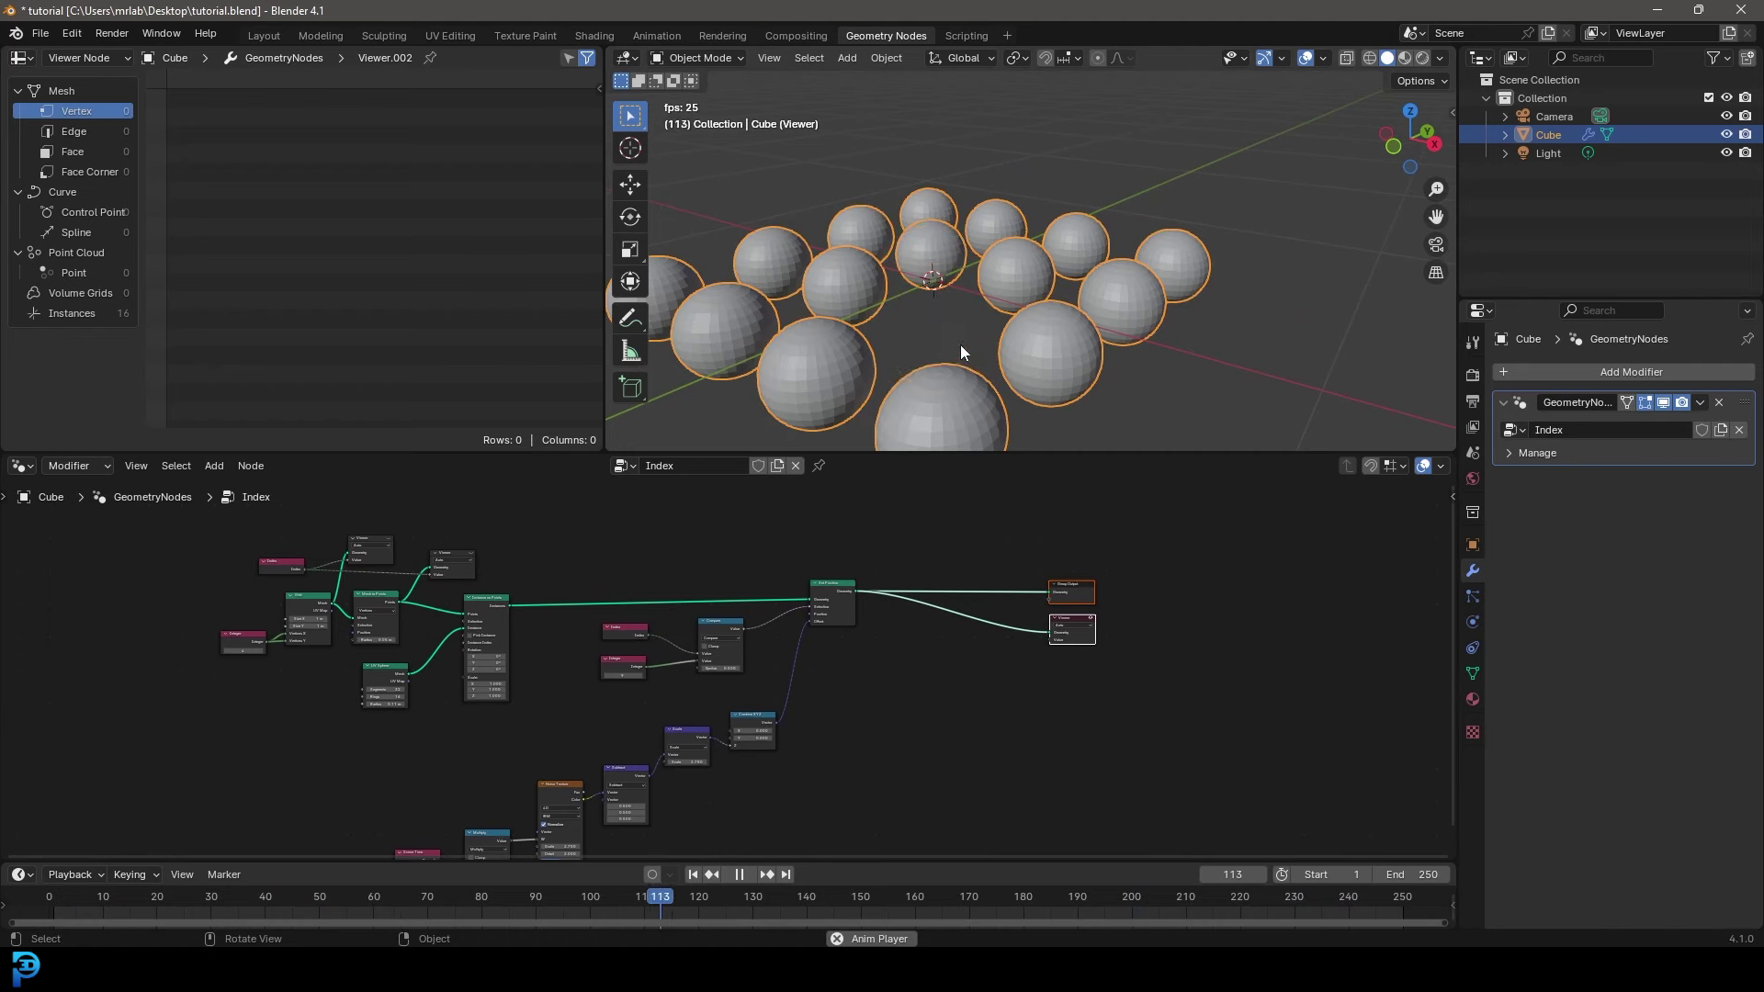
{"action": "scroll", "coordinate": [913, 597], "scroll_direction": "up", "scroll_amount": 2}
- Move the Group Output node higher, clear of the Viewer connected to Set Position
{"action": "scroll", "coordinate": [906, 610], "scroll_direction": "up", "scroll_amount": 4}
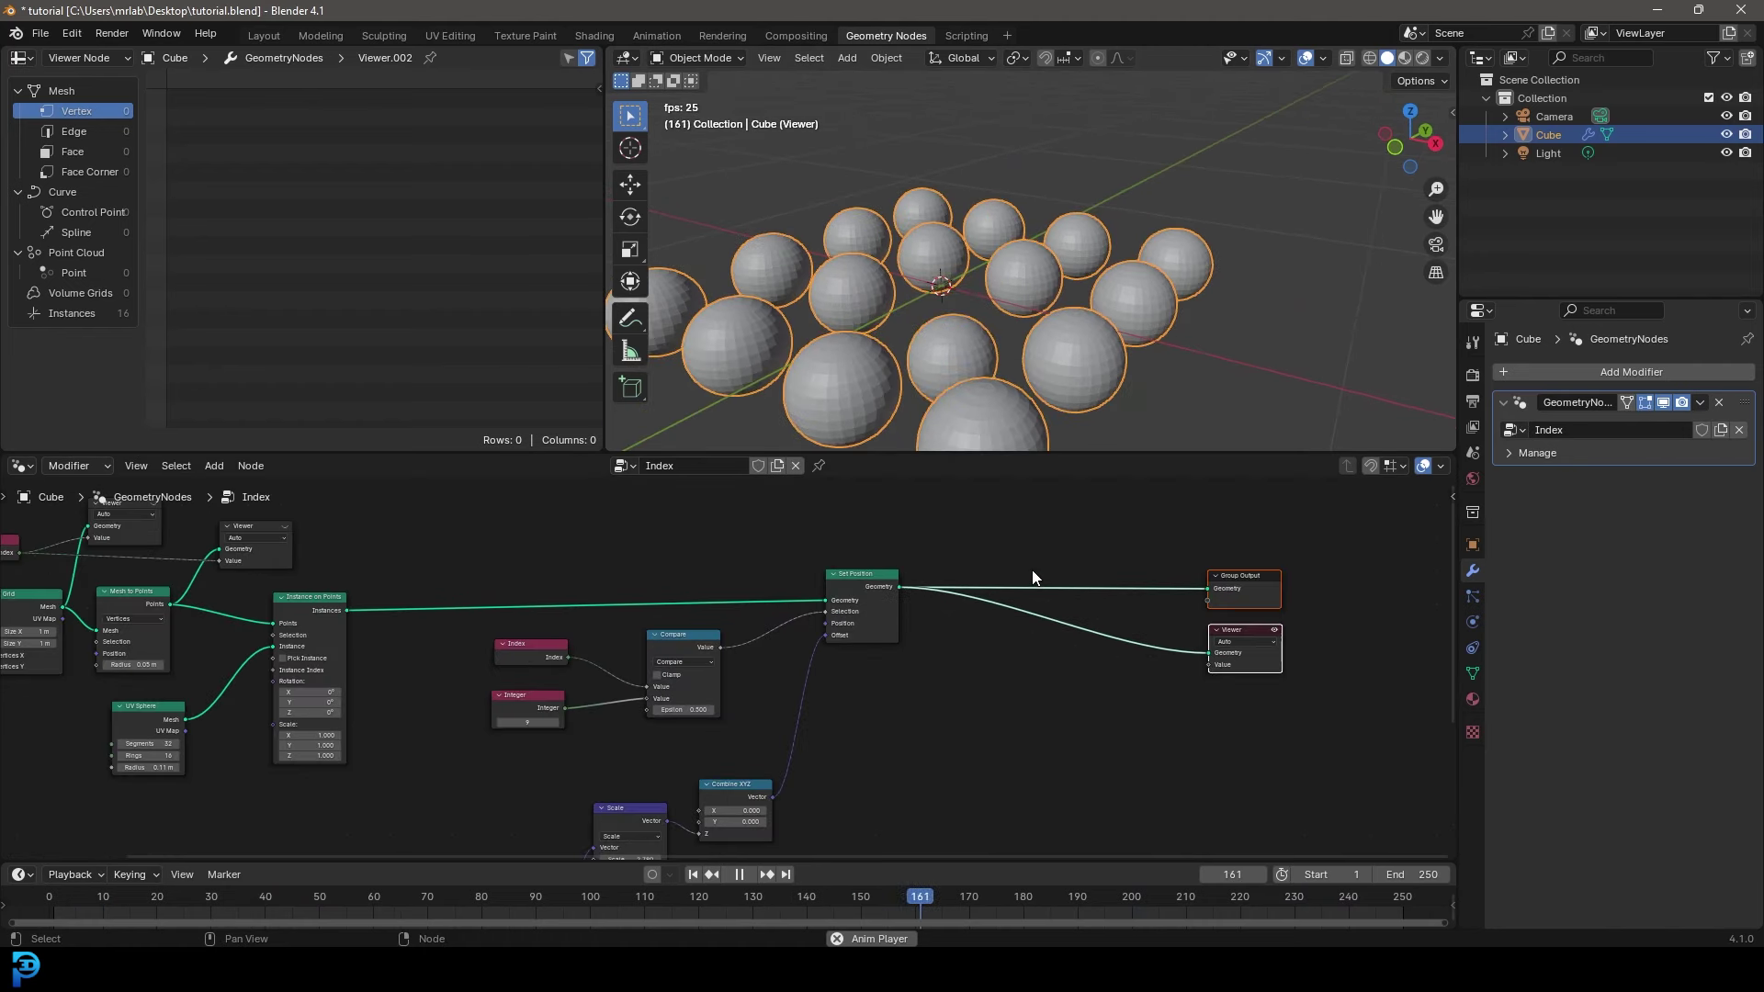
{"action": "middle_click_drag", "start_coordinate": [808, 624], "coordinate": [687, 713]}
{"action": "left_click_drag", "start_coordinate": [1118, 667], "coordinate": [1105, 542]}
{"action": "left_click", "coordinate": [1133, 544]}
- Insert a Join Geometry node between Set Position and Group Output
{"action": "scroll", "coordinate": [855, 620], "scroll_direction": "up", "scroll_amount": 3}
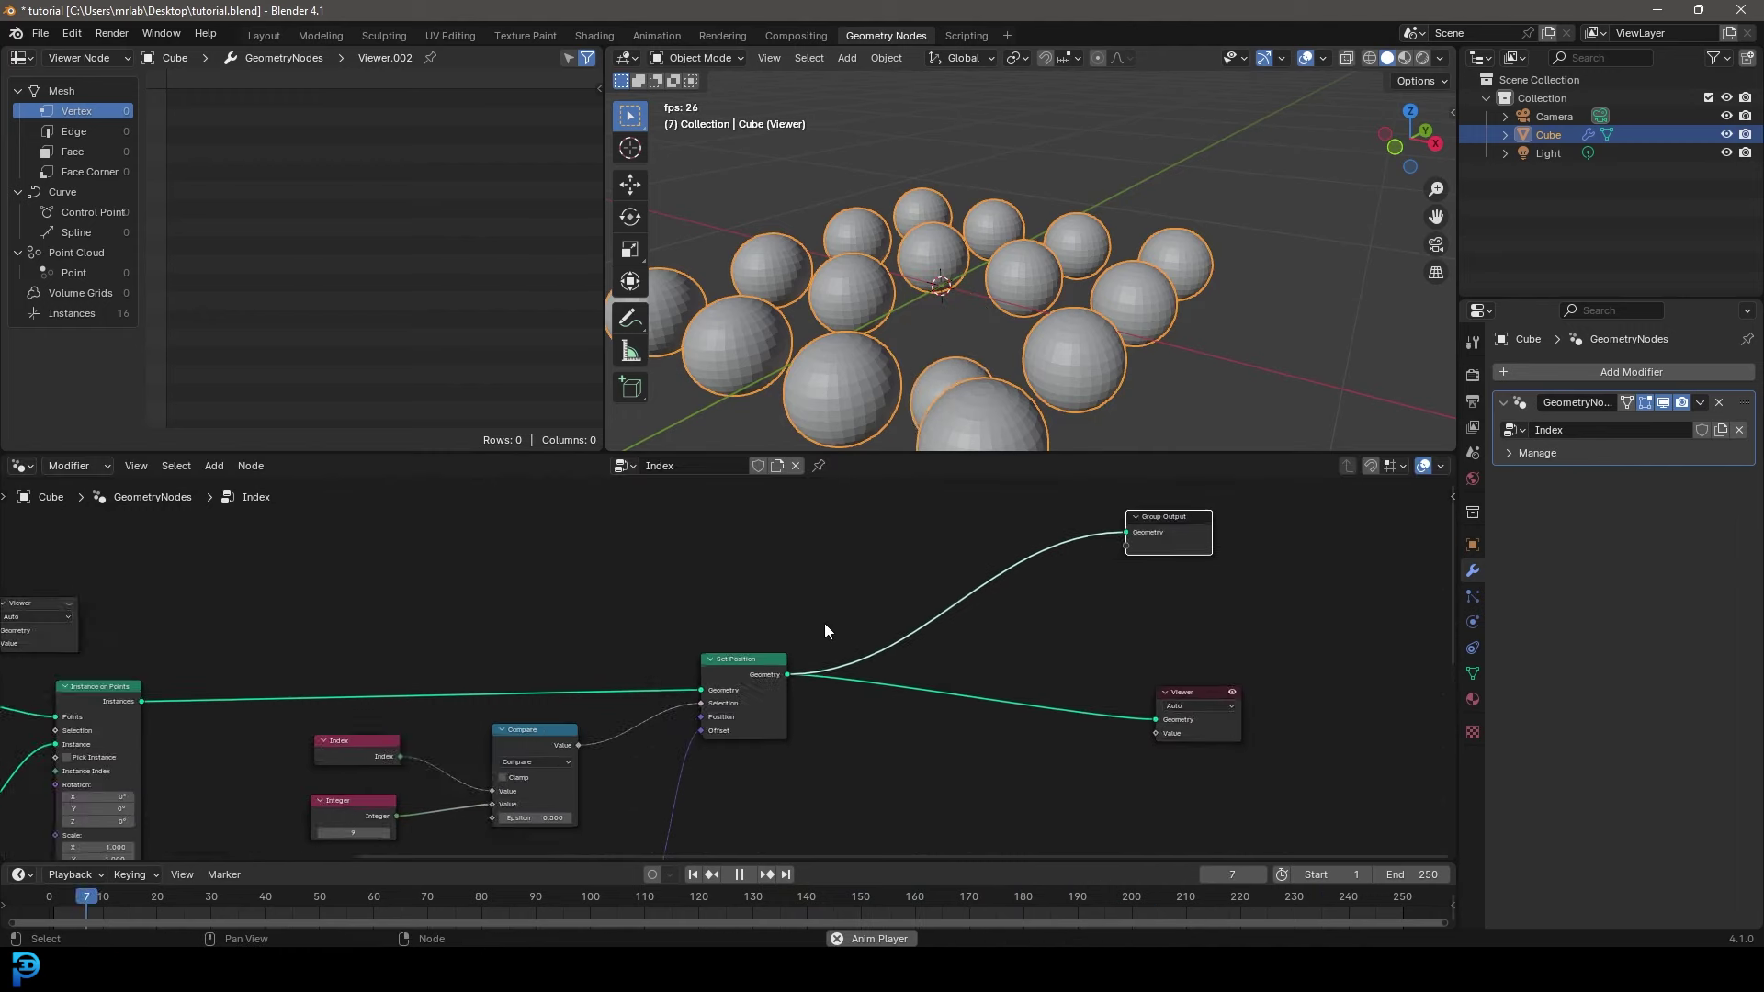
{"action": "key", "text": "shift+a"}
{"action": "type", "text": "join"}
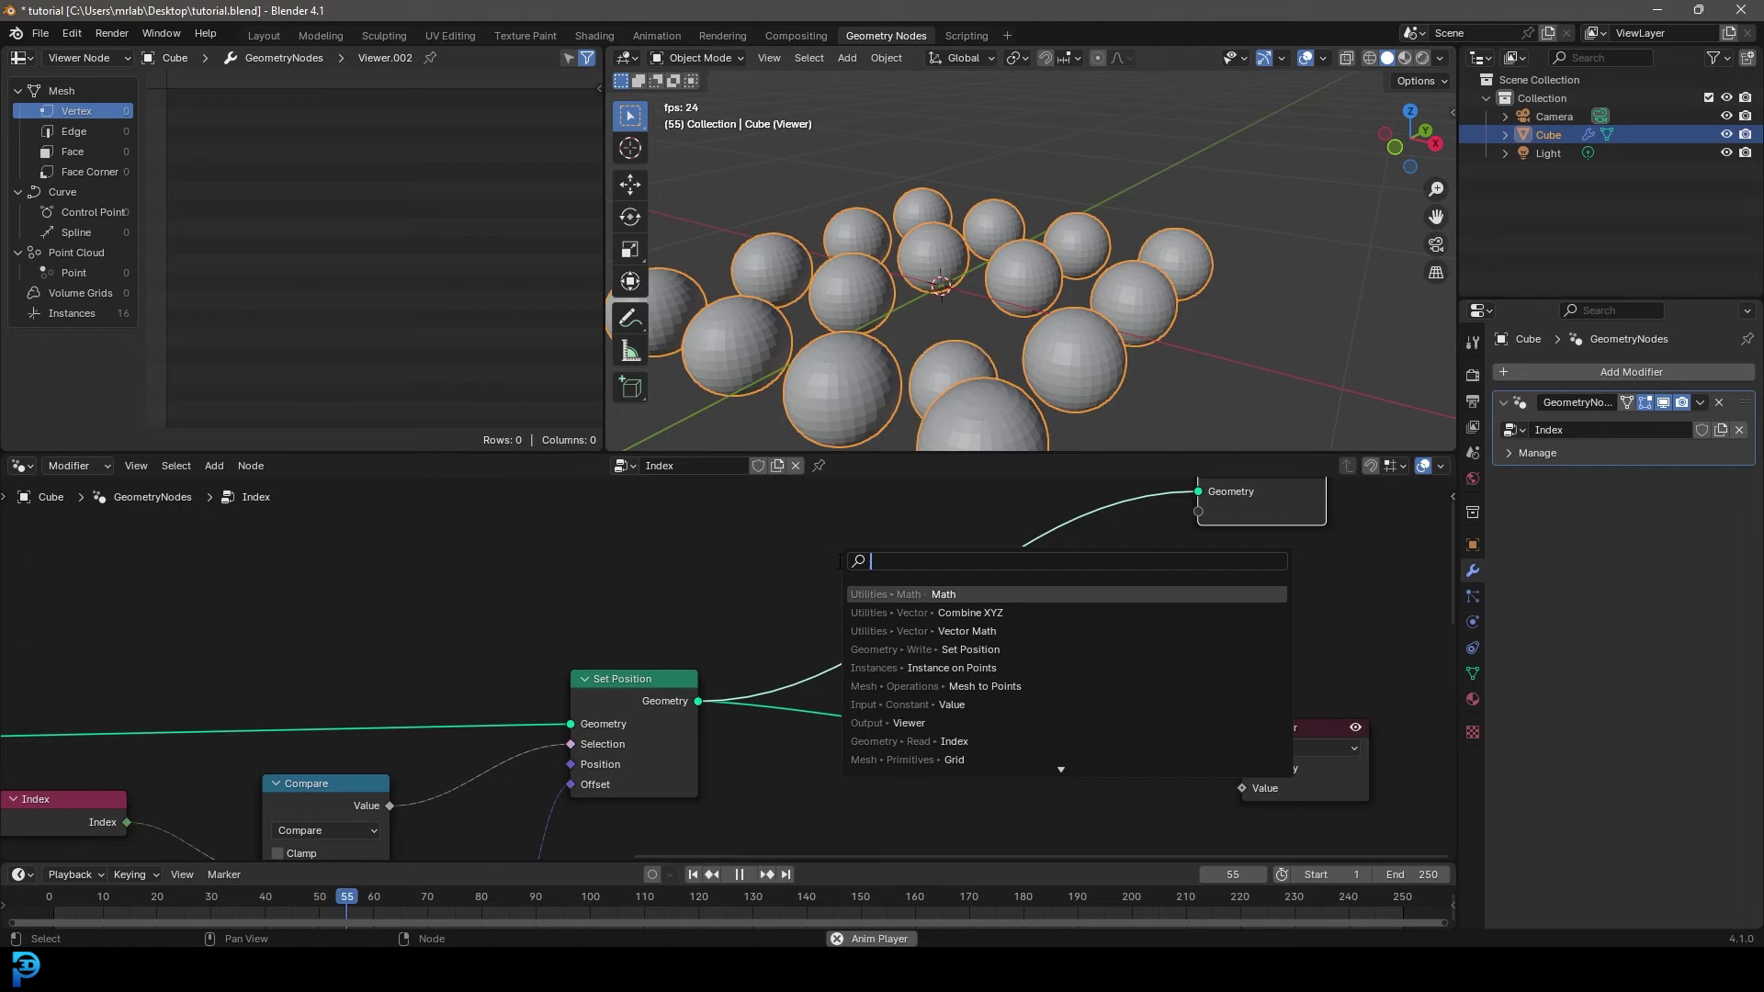
{"action": "key", "text": "Down"}
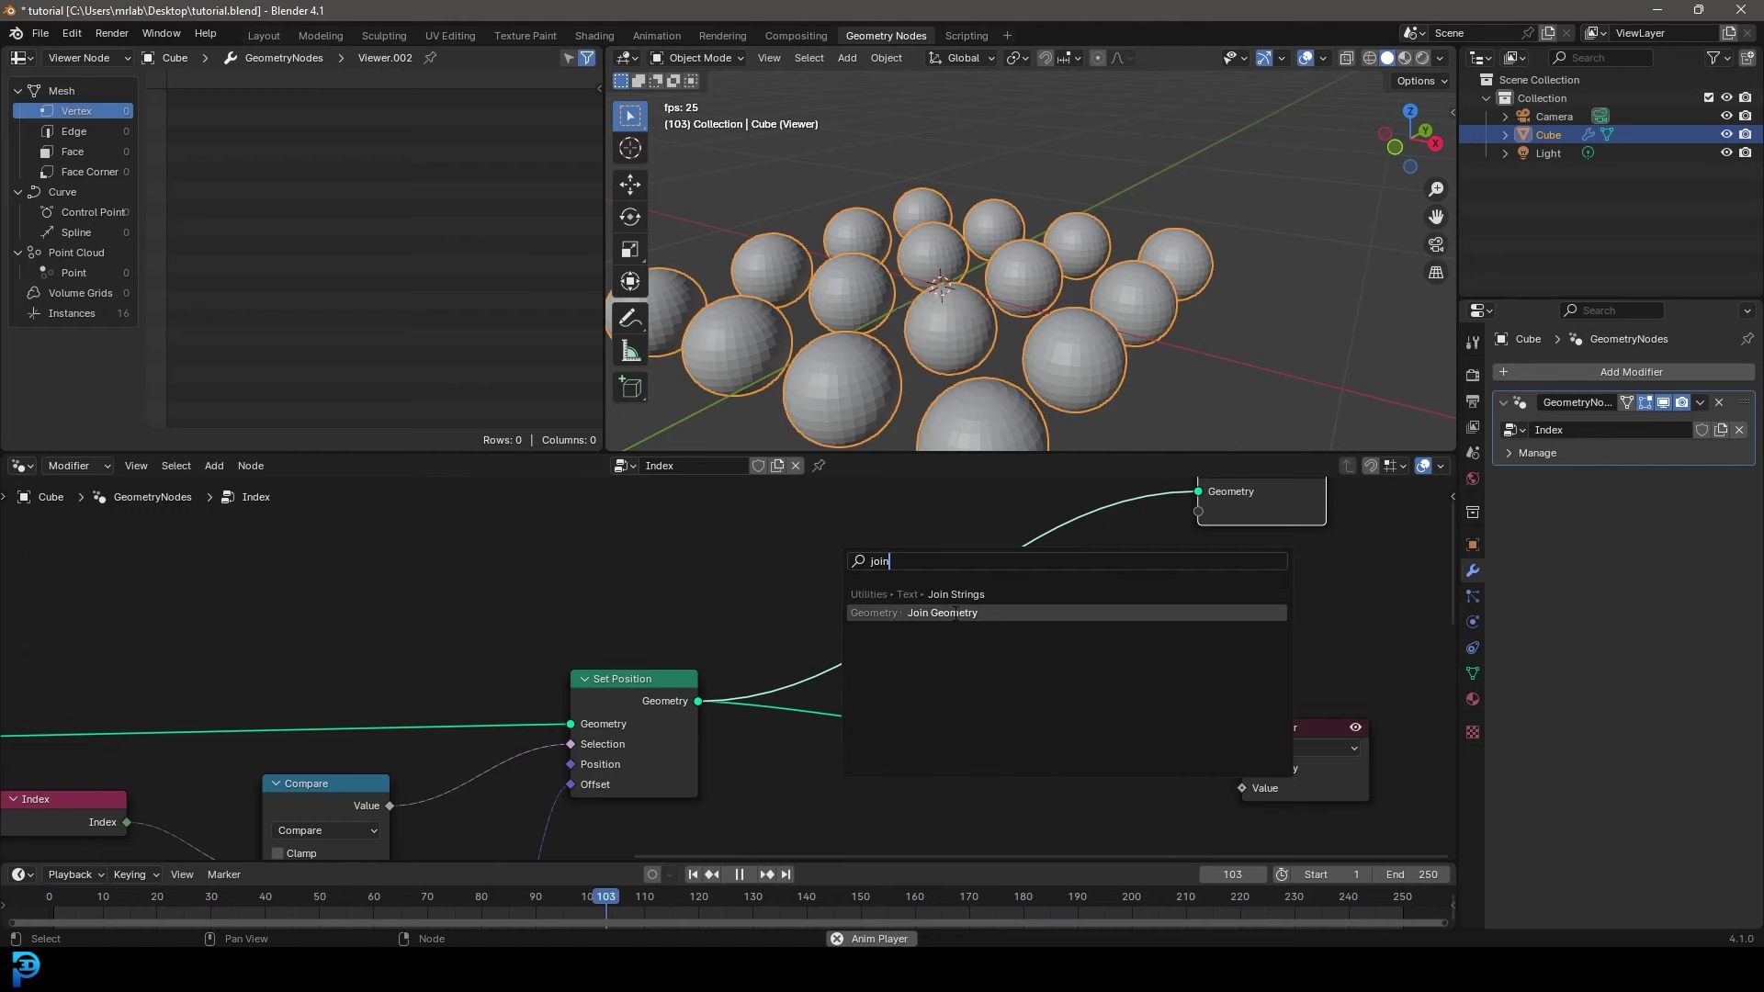
{"action": "key", "text": "Return"}
{"action": "left_click", "coordinate": [897, 547]}
{"action": "scroll", "coordinate": [630, 610], "scroll_direction": "down", "scroll_amount": 3}
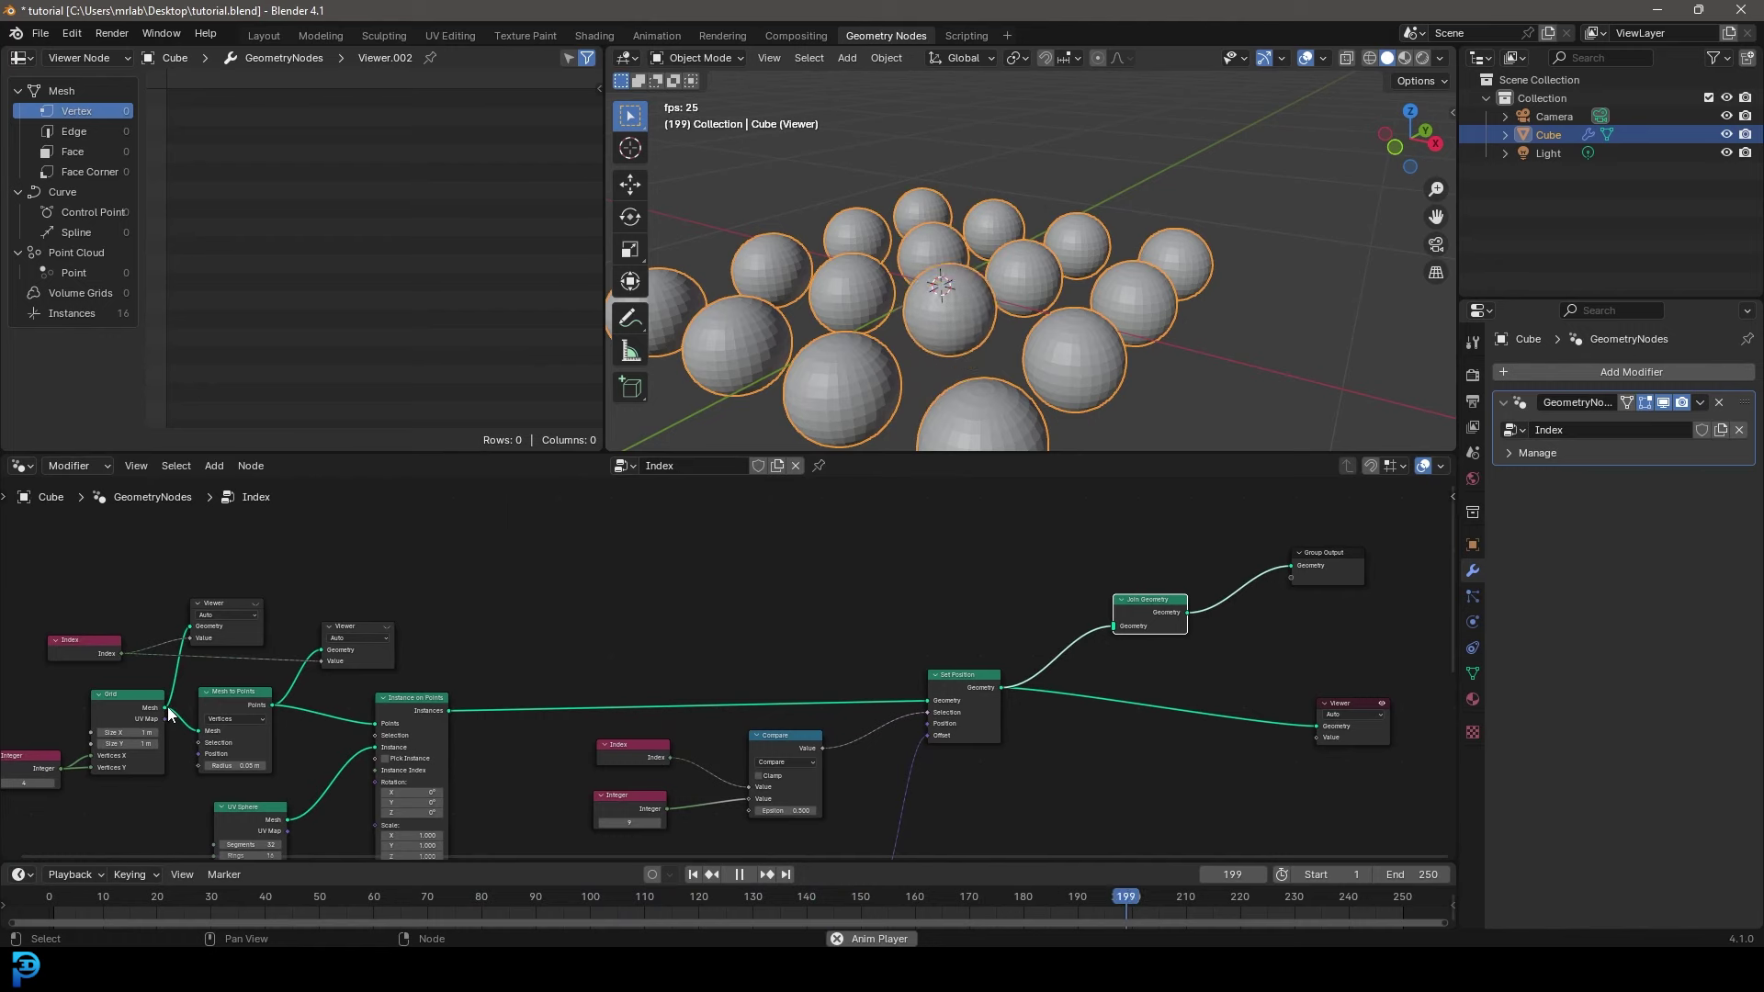
- Connect the Grid's mesh to Join Geometry as well and link the joined geometry to the Viewer
{"action": "left_click_drag", "start_coordinate": [166, 708], "coordinate": [1113, 627]}
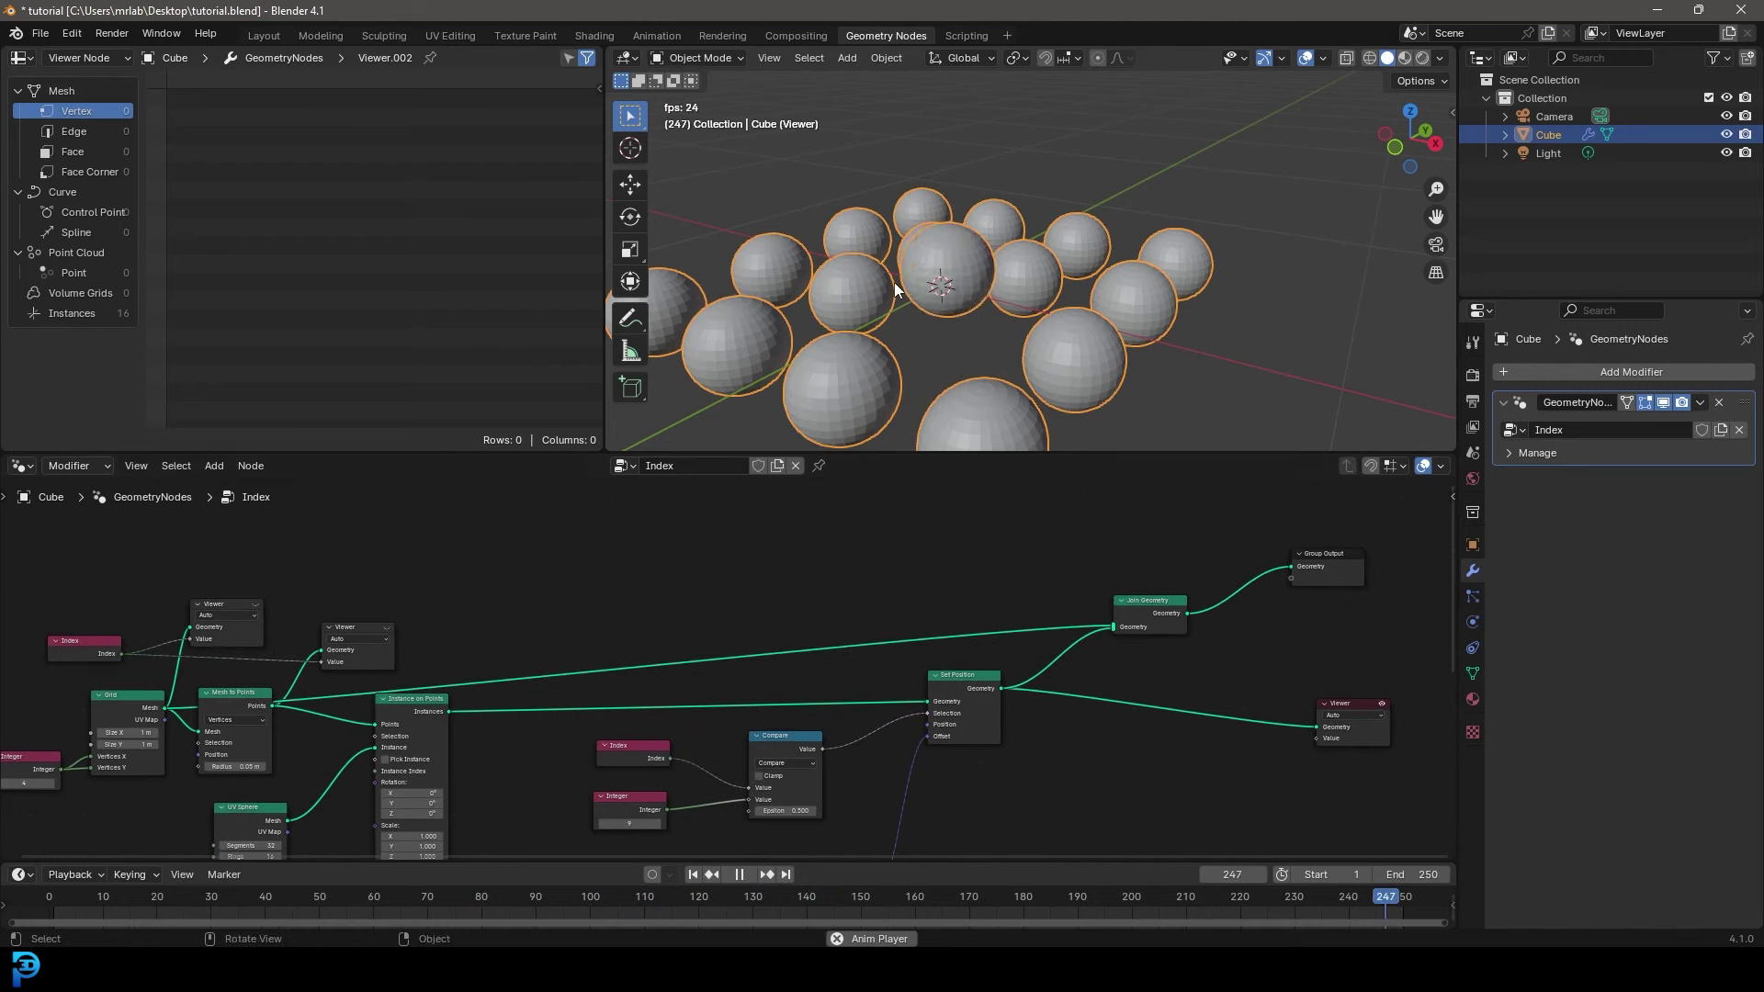
{"action": "scroll", "coordinate": [1029, 538], "scroll_direction": "up", "scroll_amount": 3}
{"action": "middle_click_drag", "start_coordinate": [1299, 657], "coordinate": [841, 626]}
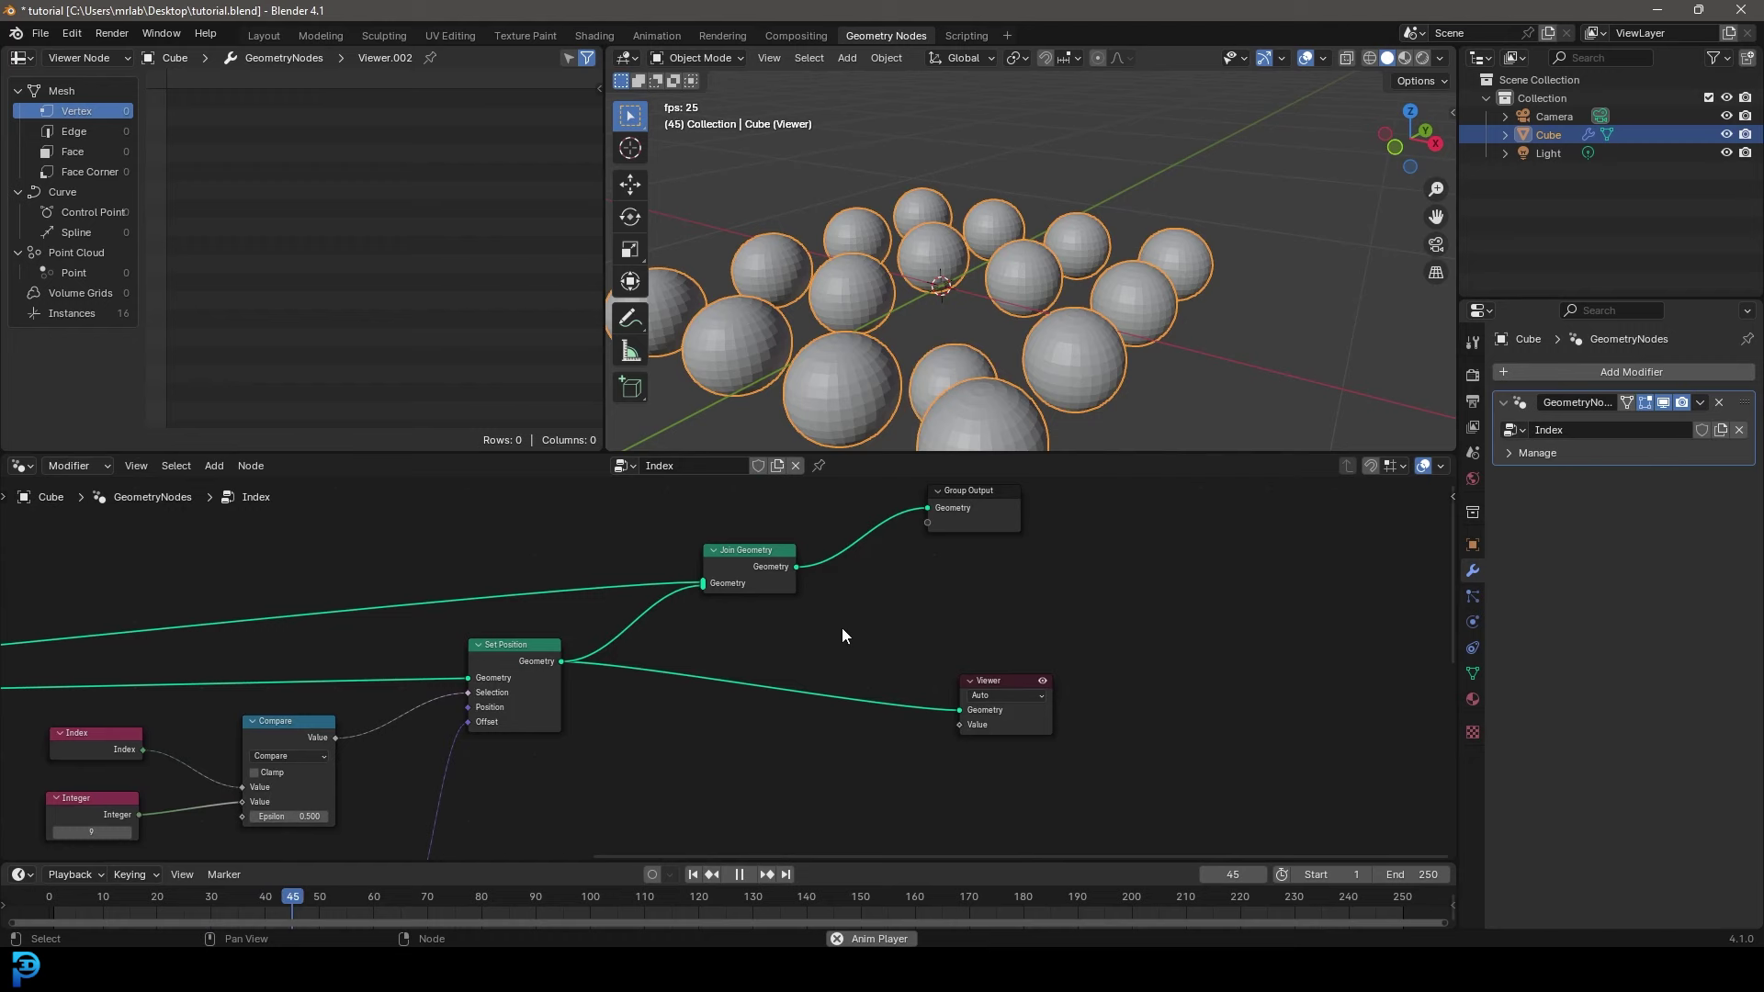
{"action": "left_click_drag", "start_coordinate": [795, 567], "coordinate": [958, 709]}
{"action": "scroll", "coordinate": [953, 307], "scroll_direction": "down", "scroll_amount": 4}
{"action": "middle_click_drag", "start_coordinate": [954, 307], "coordinate": [1022, 321]}
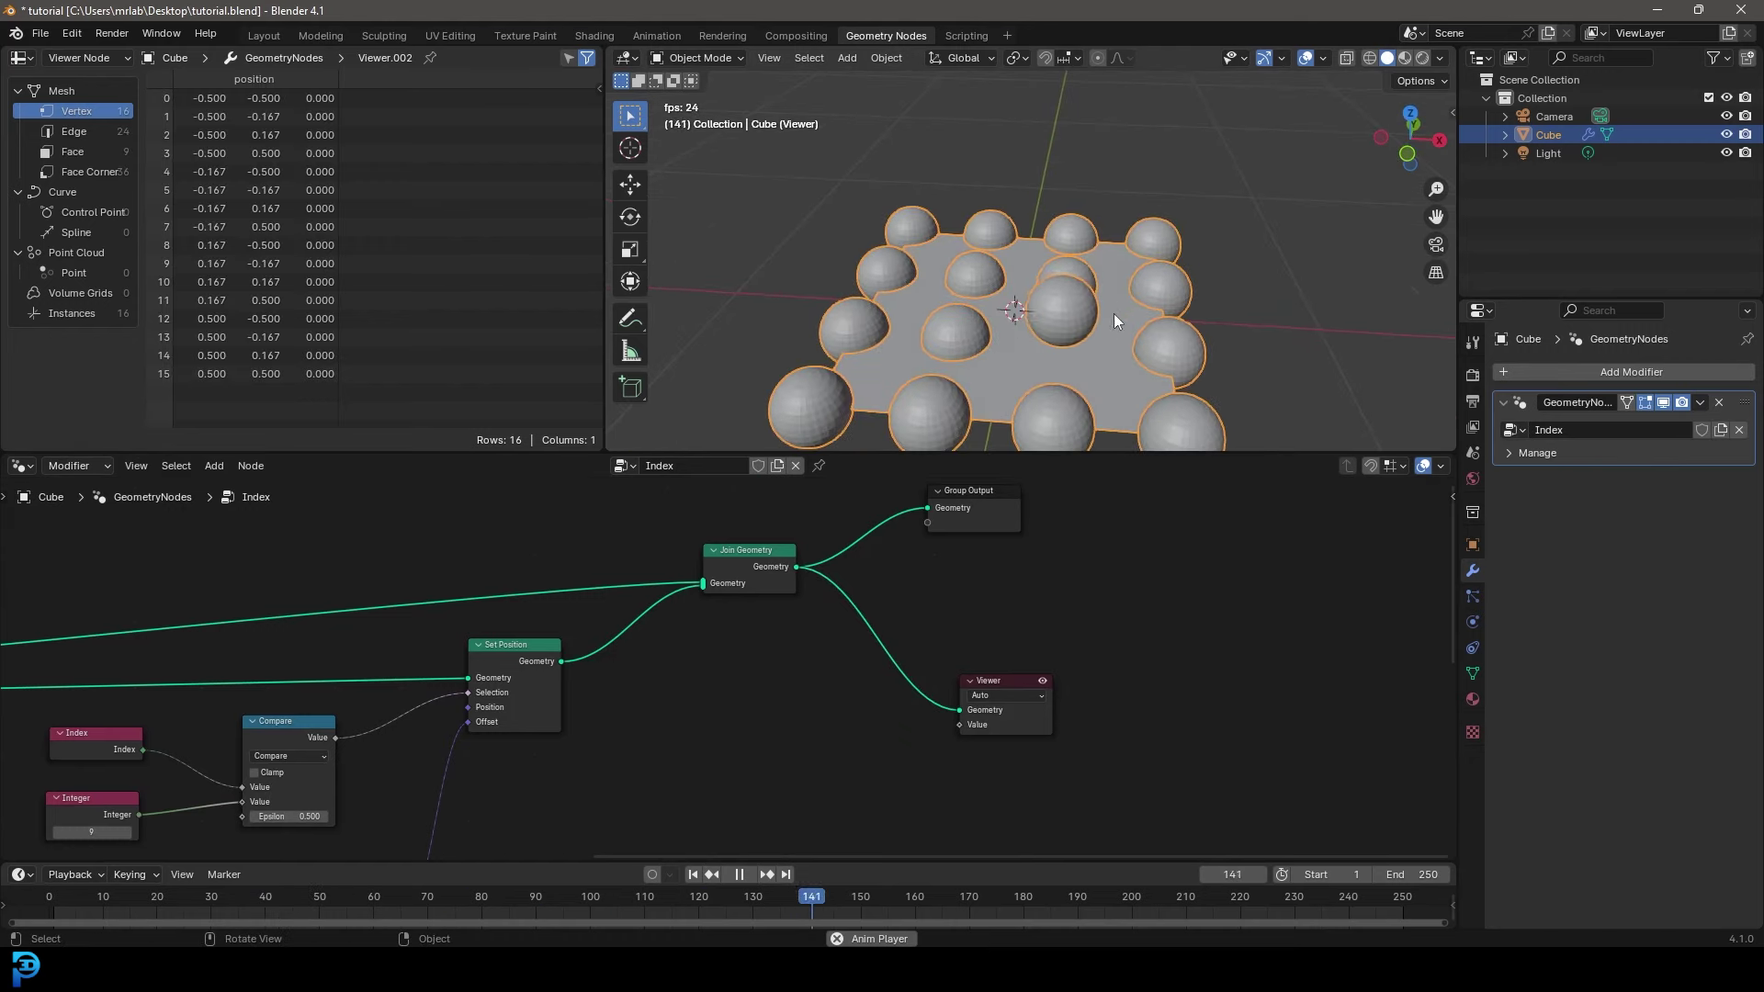
- Try 6 in the Integer node driving the Grid's vertex counts and return it to 4
{"action": "scroll", "coordinate": [393, 653], "scroll_direction": "down", "scroll_amount": 1}
{"action": "middle_click_drag", "start_coordinate": [393, 653], "coordinate": [1047, 585]}
{"action": "middle_click_drag", "start_coordinate": [361, 631], "coordinate": [542, 595]}
{"action": "scroll", "coordinate": [542, 647], "scroll_direction": "up", "scroll_amount": 6}
{"action": "middle_click_drag", "start_coordinate": [646, 551], "coordinate": [677, 603]}
{"action": "scroll", "coordinate": [676, 603], "scroll_direction": "up", "scroll_amount": 1}
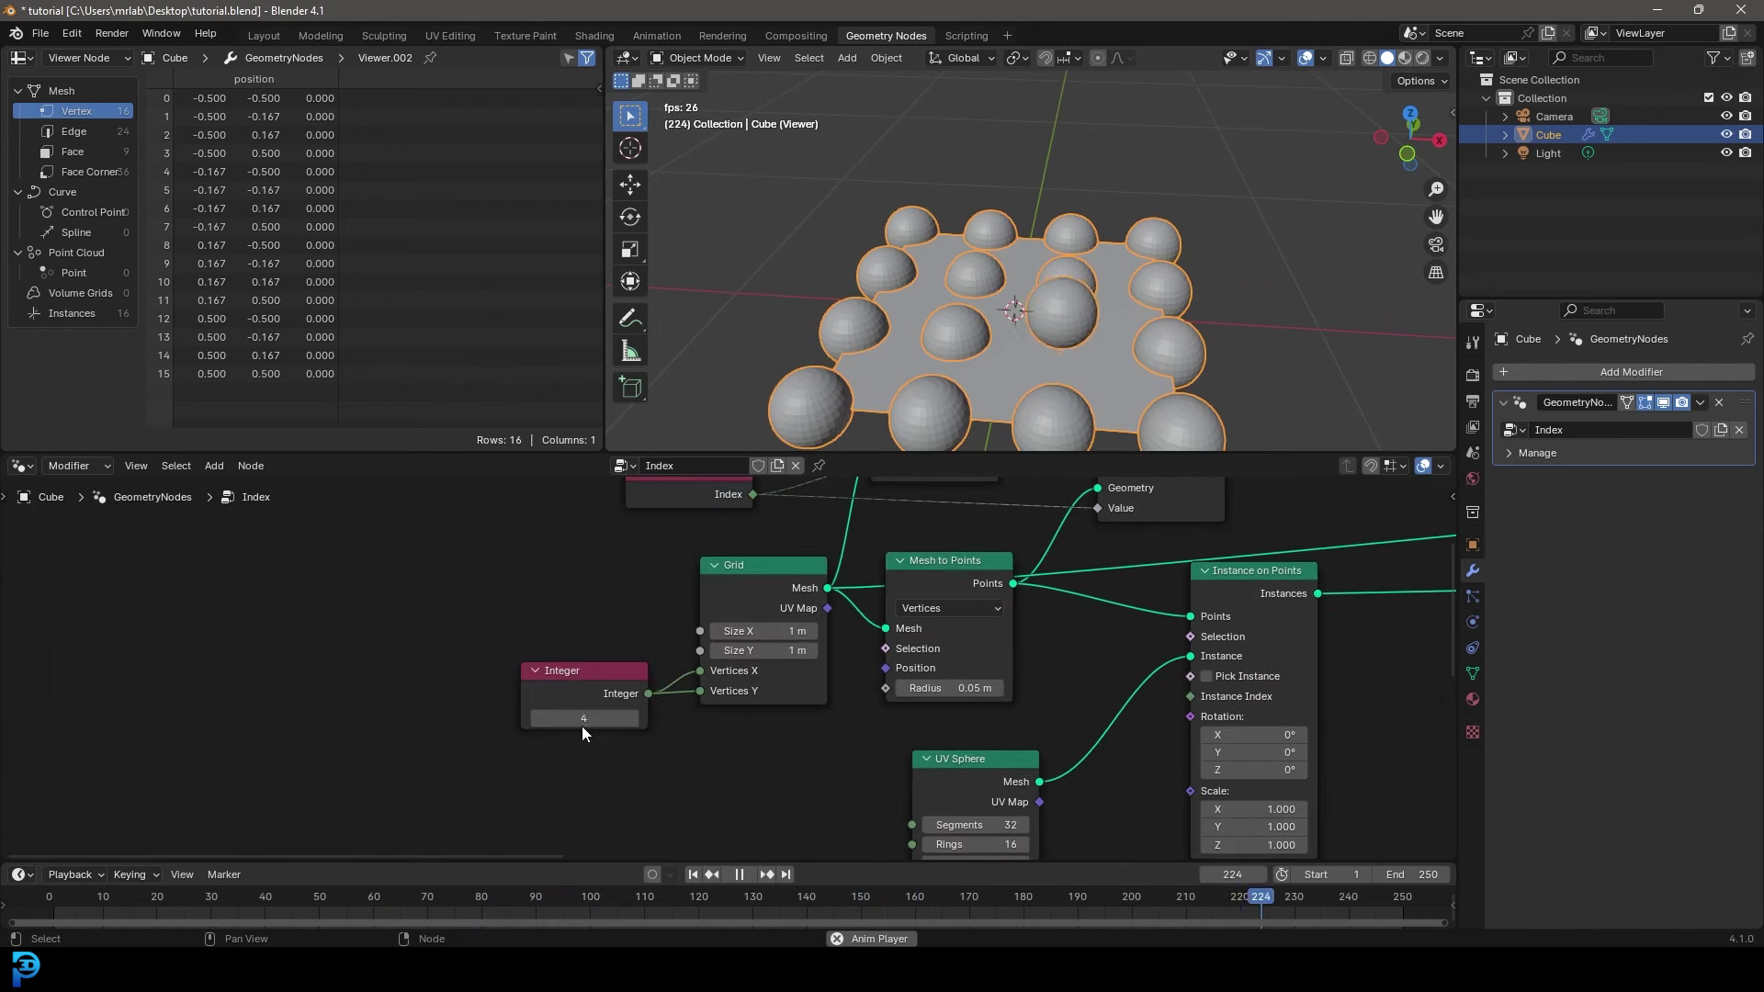
{"action": "left_click", "coordinate": [630, 717]}
{"action": "left_click", "coordinate": [630, 717]}
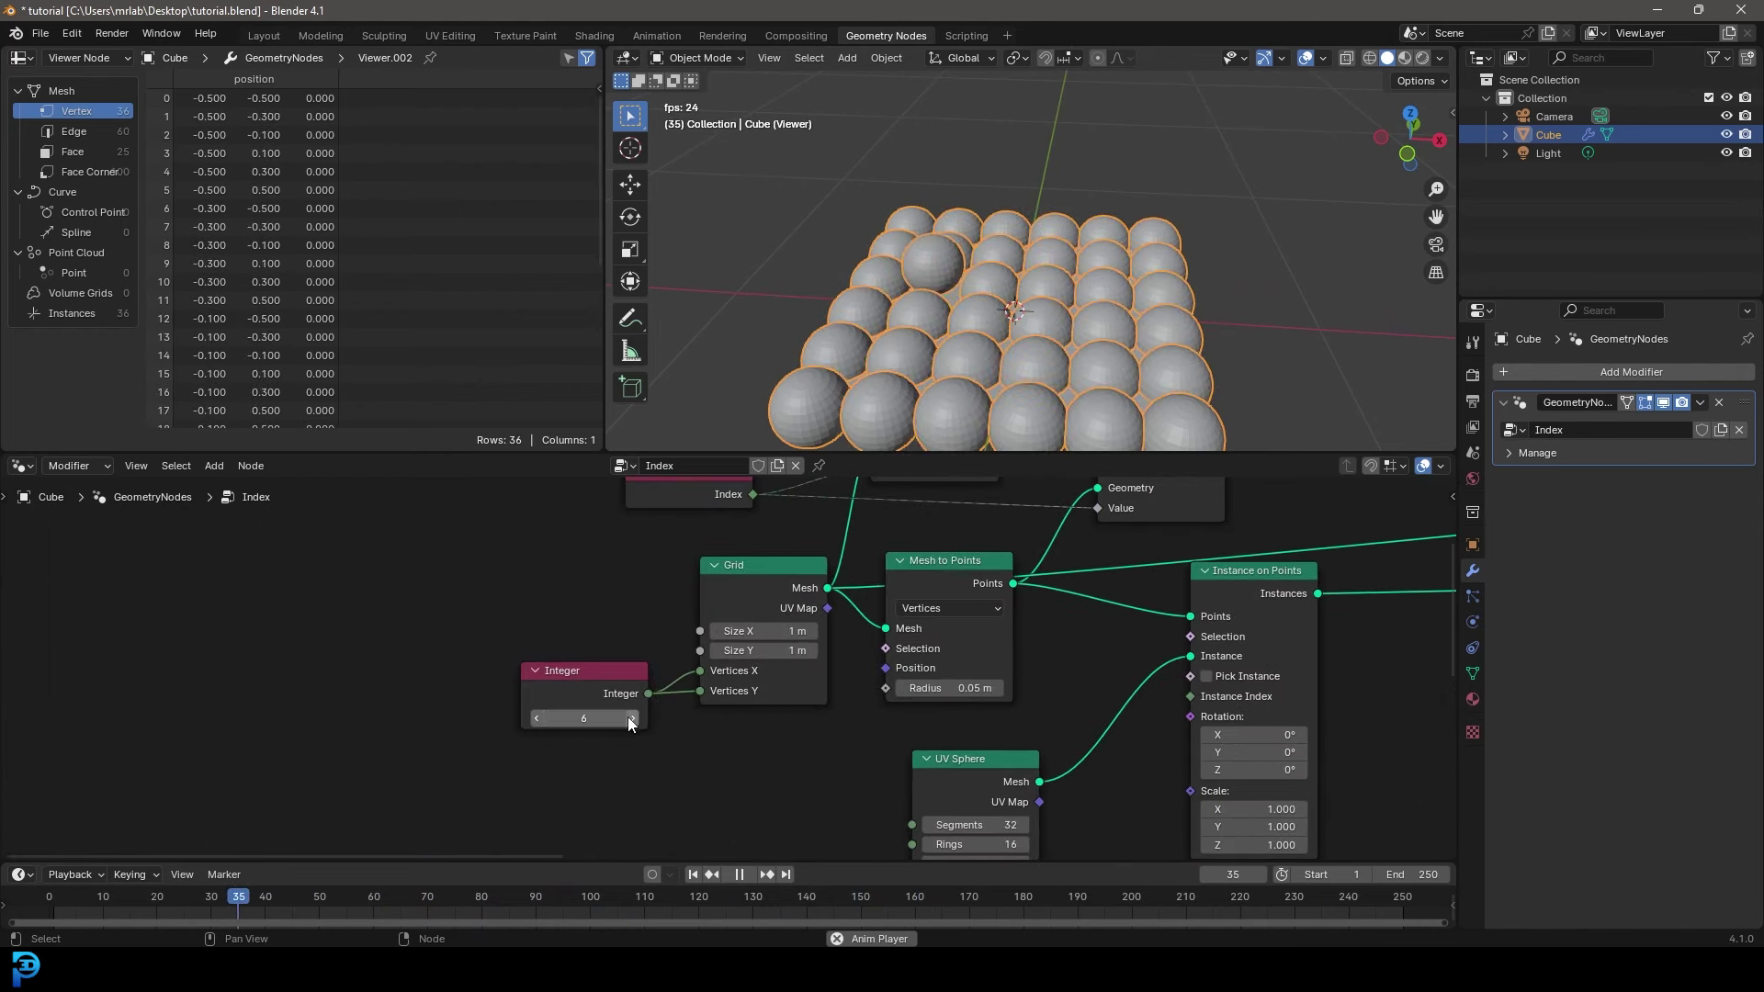
{"action": "left_click", "coordinate": [537, 716]}
{"action": "left_click", "coordinate": [537, 716]}
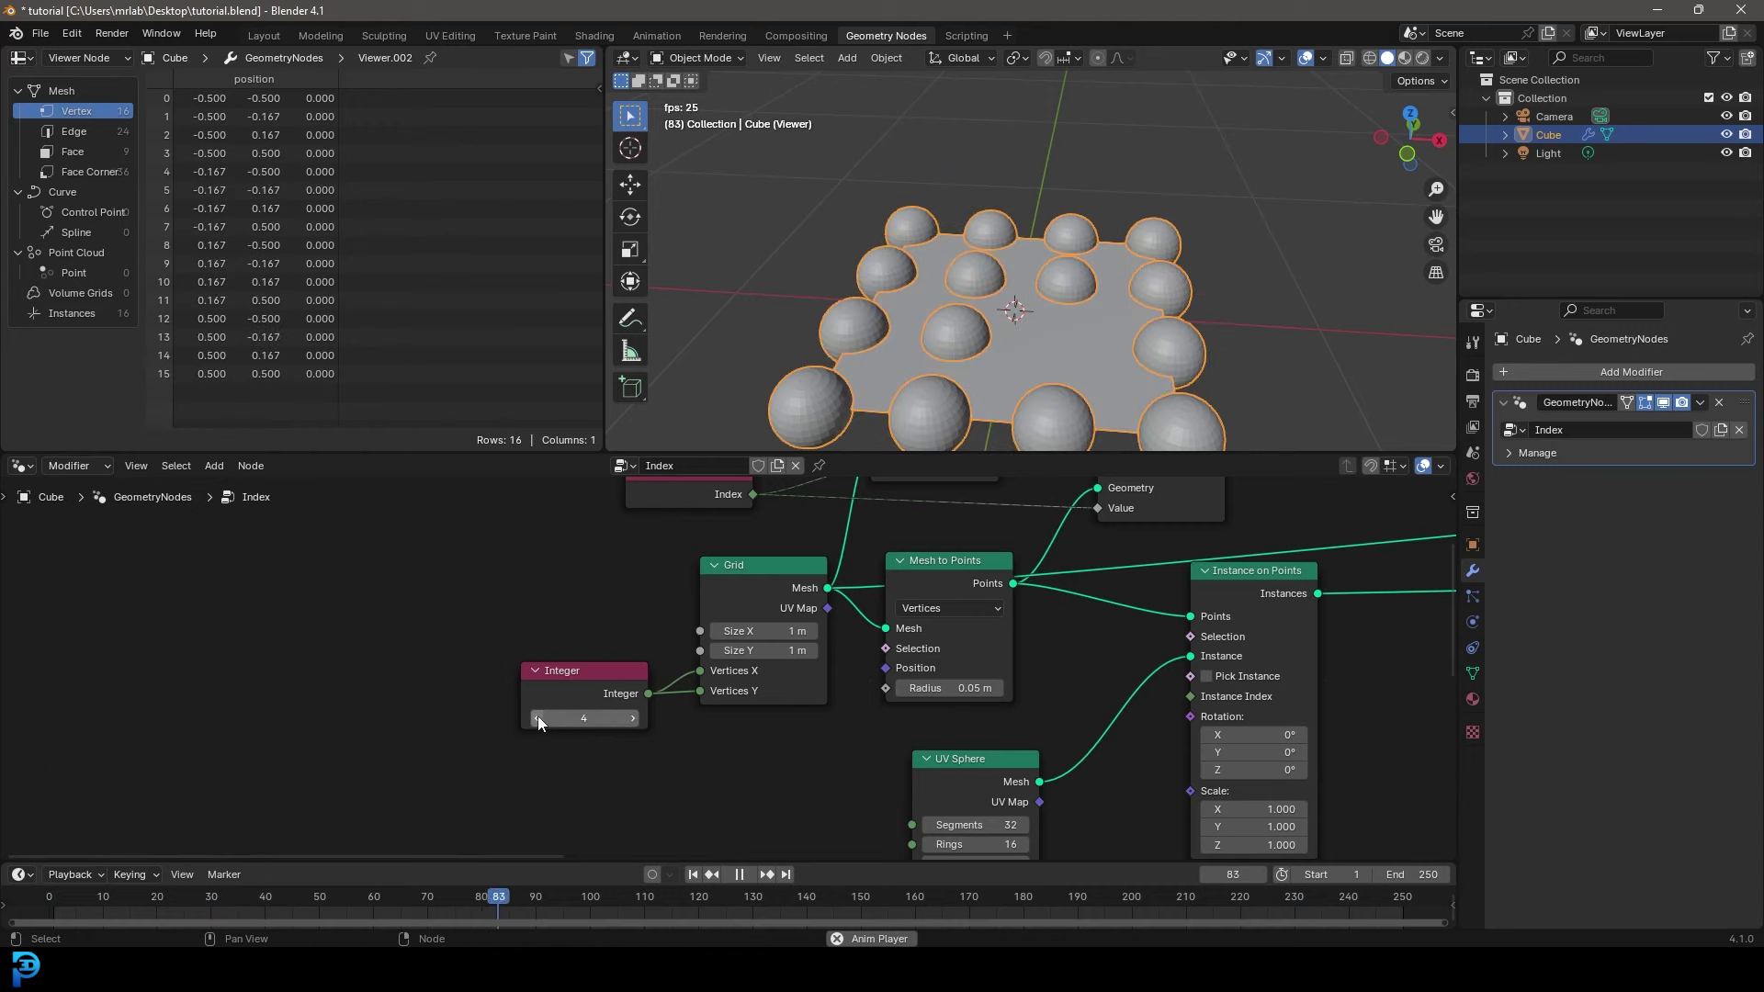
- Move the Set Position node closer to the Compare node
{"action": "scroll", "coordinate": [1079, 665], "scroll_direction": "down", "scroll_amount": 9}
{"action": "middle_click_drag", "start_coordinate": [1210, 669], "coordinate": [459, 631]}
{"action": "middle_click_drag", "start_coordinate": [710, 735], "coordinate": [626, 781]}
{"action": "scroll", "coordinate": [719, 675], "scroll_direction": "up", "scroll_amount": 2}
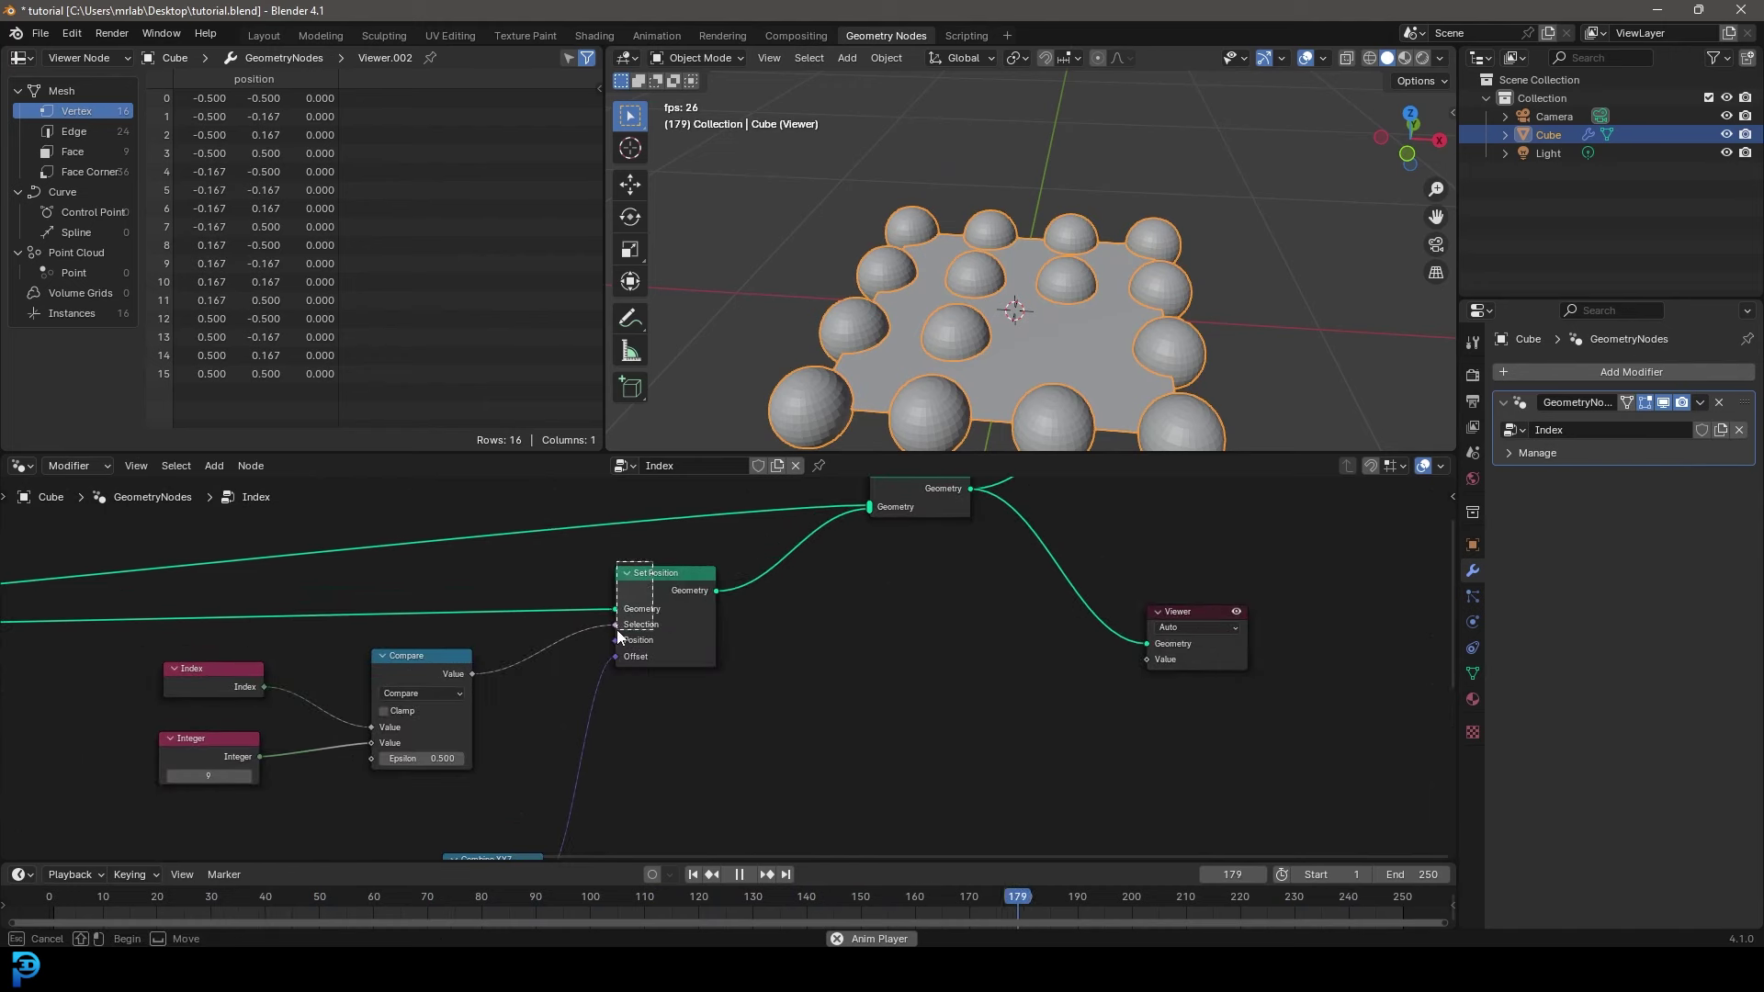
{"action": "left_click_drag", "start_coordinate": [618, 631], "coordinate": [617, 632]}
{"action": "key", "text": "g"}
{"action": "left_click", "coordinate": [572, 682]}
- Try inserting a Scale Elements node between Set Position and Join Geometry
{"action": "scroll", "coordinate": [709, 580], "scroll_direction": "up", "scroll_amount": 4}
{"action": "key", "text": "shift+a"}
{"action": "left_click", "coordinate": [685, 569]}
{"action": "type", "text": "scqa"}
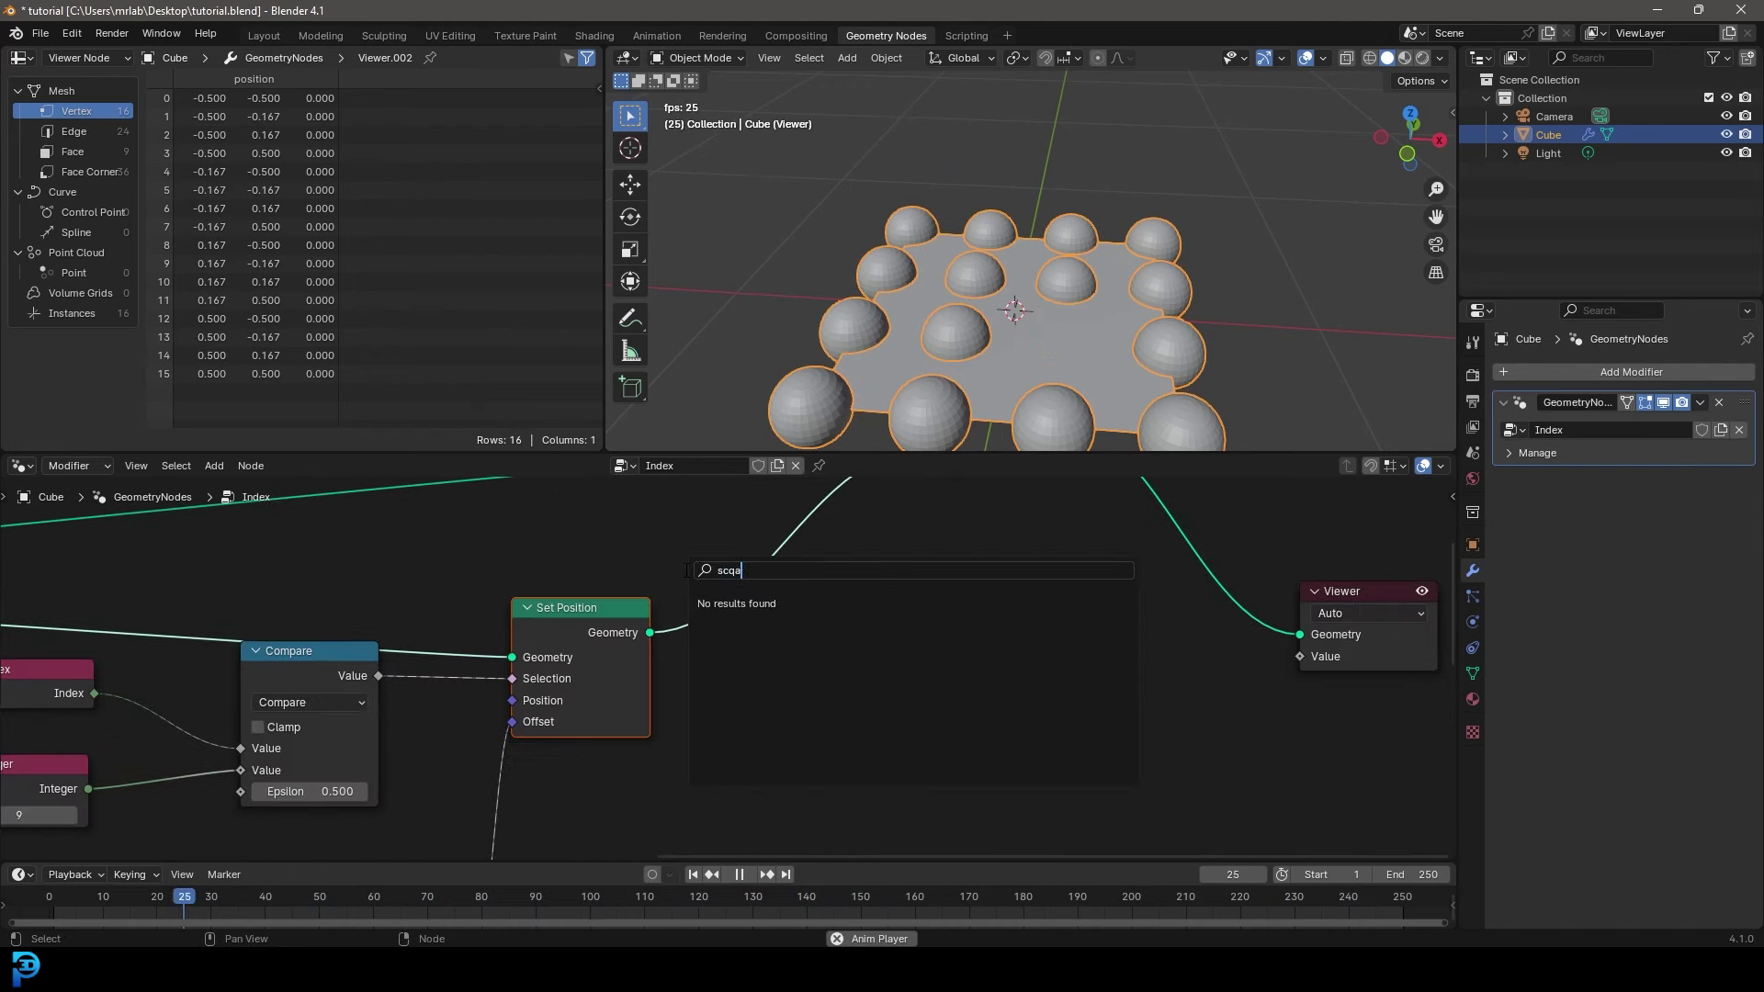
{"action": "key", "text": "BackSpace"}
{"action": "key", "text": "BackSpace"}
{"action": "type", "text": "ale"}
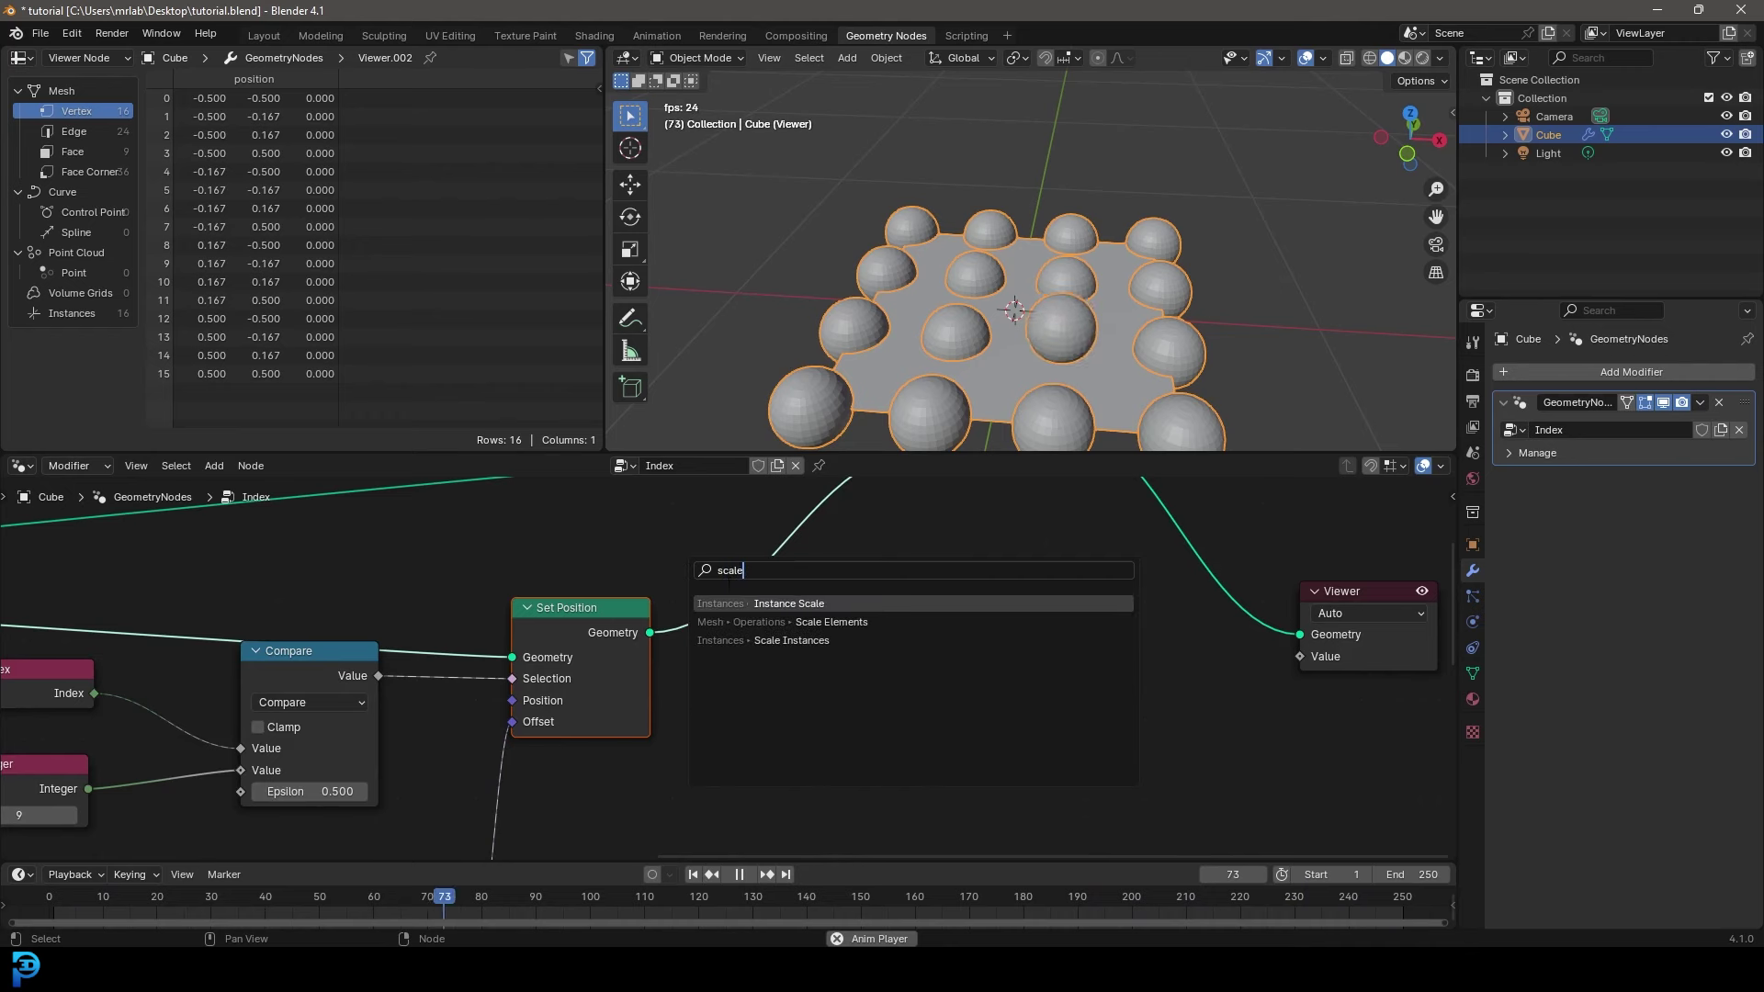
{"action": "left_click", "coordinate": [770, 622]}
{"action": "left_click", "coordinate": [731, 573]}
{"action": "scroll", "coordinate": [684, 659], "scroll_direction": "down", "scroll_amount": 6}
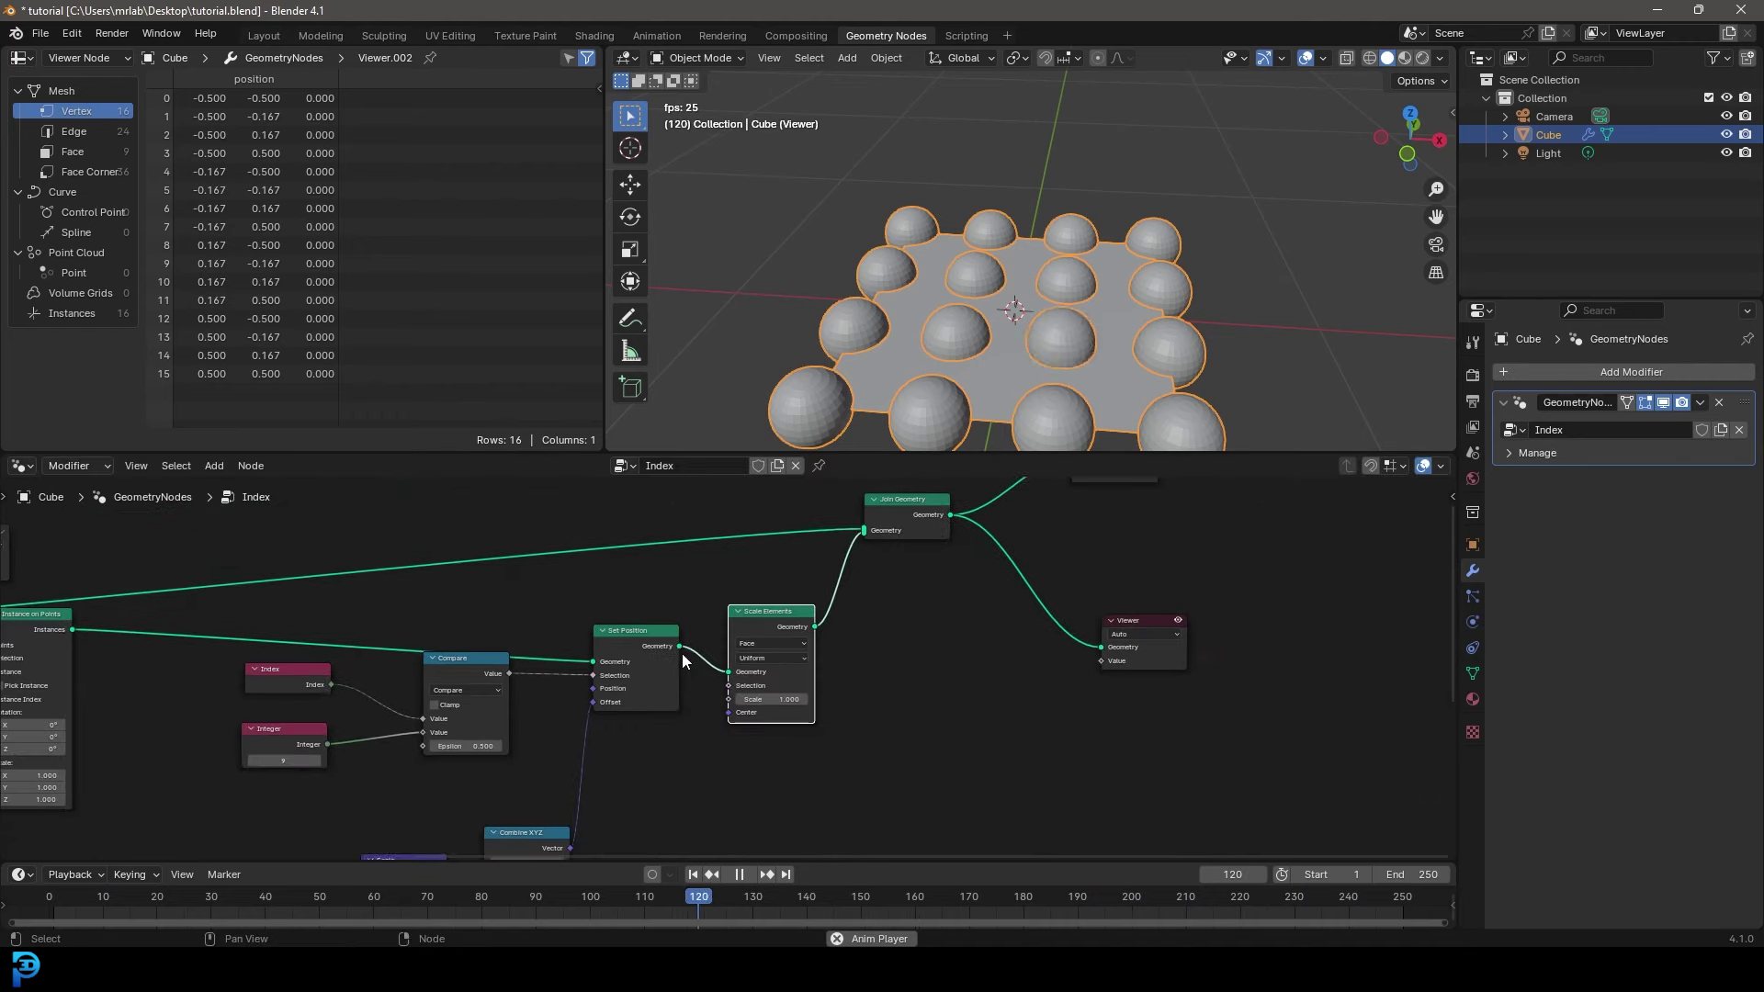
- Try limiting Scale Elements to the Compare result through its Selection and set its scale to 9.840
{"action": "scroll", "coordinate": [683, 660], "scroll_direction": "up", "scroll_amount": 1}
{"action": "scroll", "coordinate": [910, 650], "scroll_direction": "up", "scroll_amount": 1}
{"action": "left_click_drag", "start_coordinate": [932, 647], "coordinate": [956, 648]}
{"action": "scroll", "coordinate": [514, 624], "scroll_direction": "up", "scroll_amount": 1}
{"action": "left_click_drag", "start_coordinate": [555, 602], "coordinate": [669, 667]}
{"action": "left_click_drag", "start_coordinate": [883, 634], "coordinate": [997, 651]}
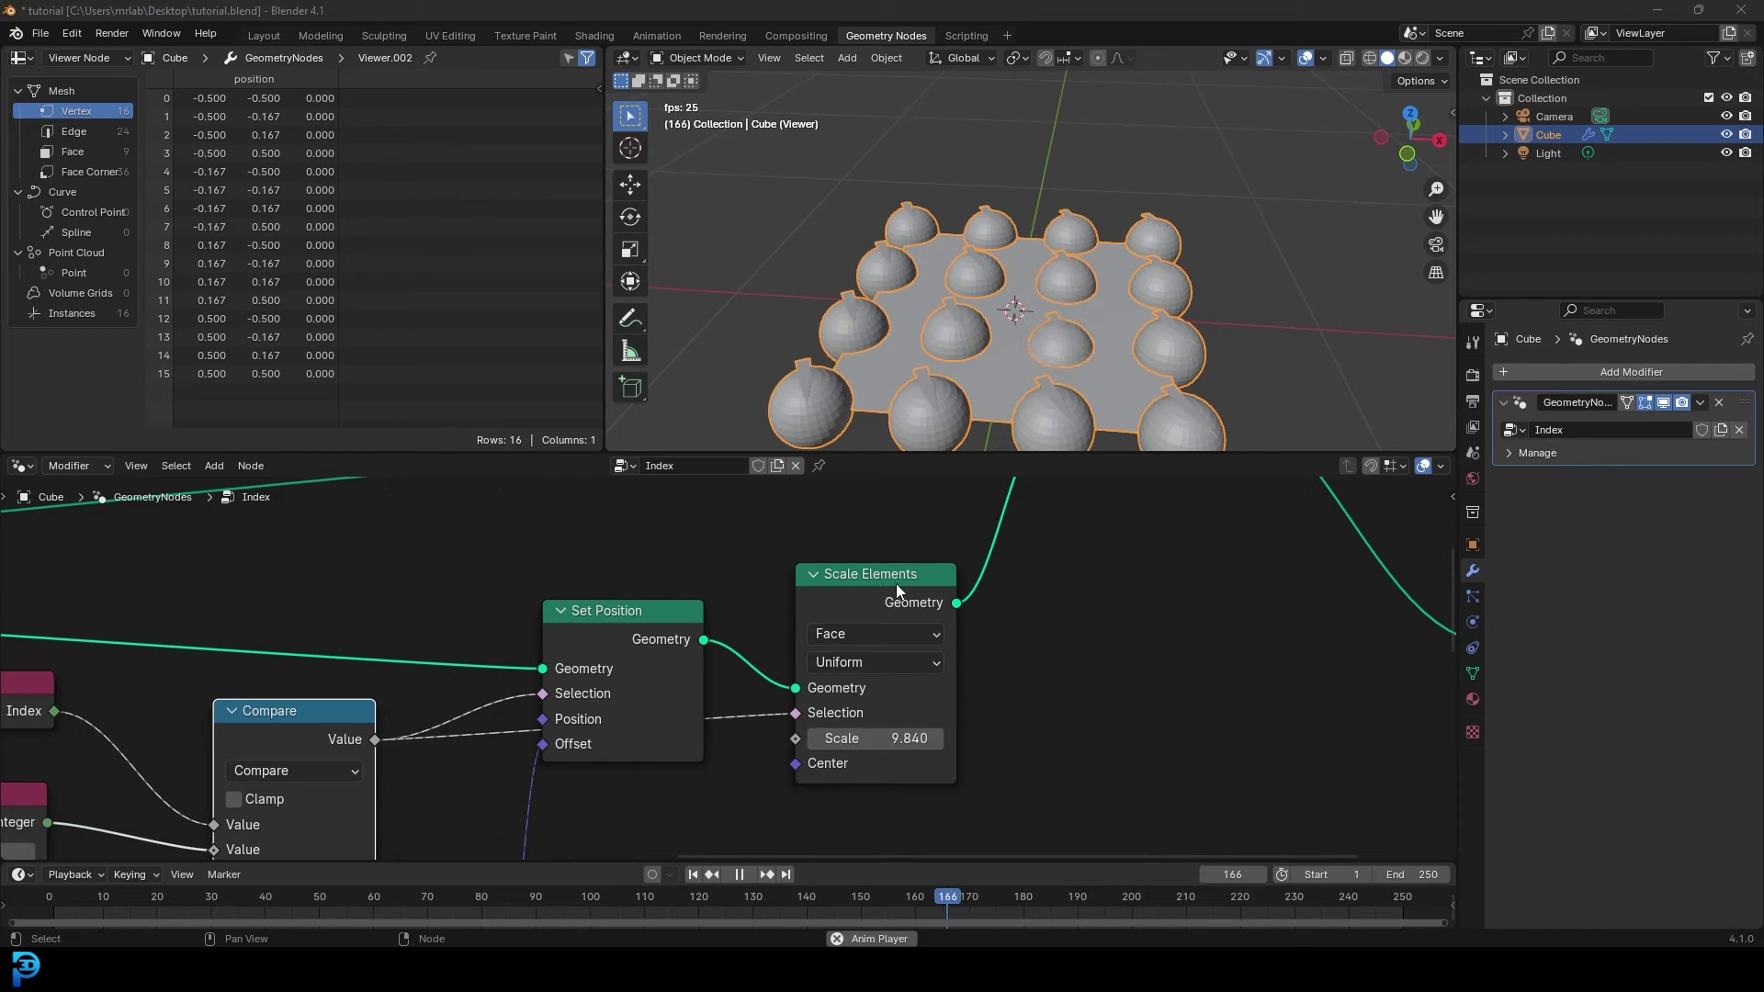
- Replace Scale Elements with a Scale Instances node, feed its Selection from Compare and place it beside Set Position
{"action": "scroll", "coordinate": [896, 582], "scroll_direction": "down", "scroll_amount": 2}
{"action": "key", "text": "shift+a"}
{"action": "type", "text": "scale in"}
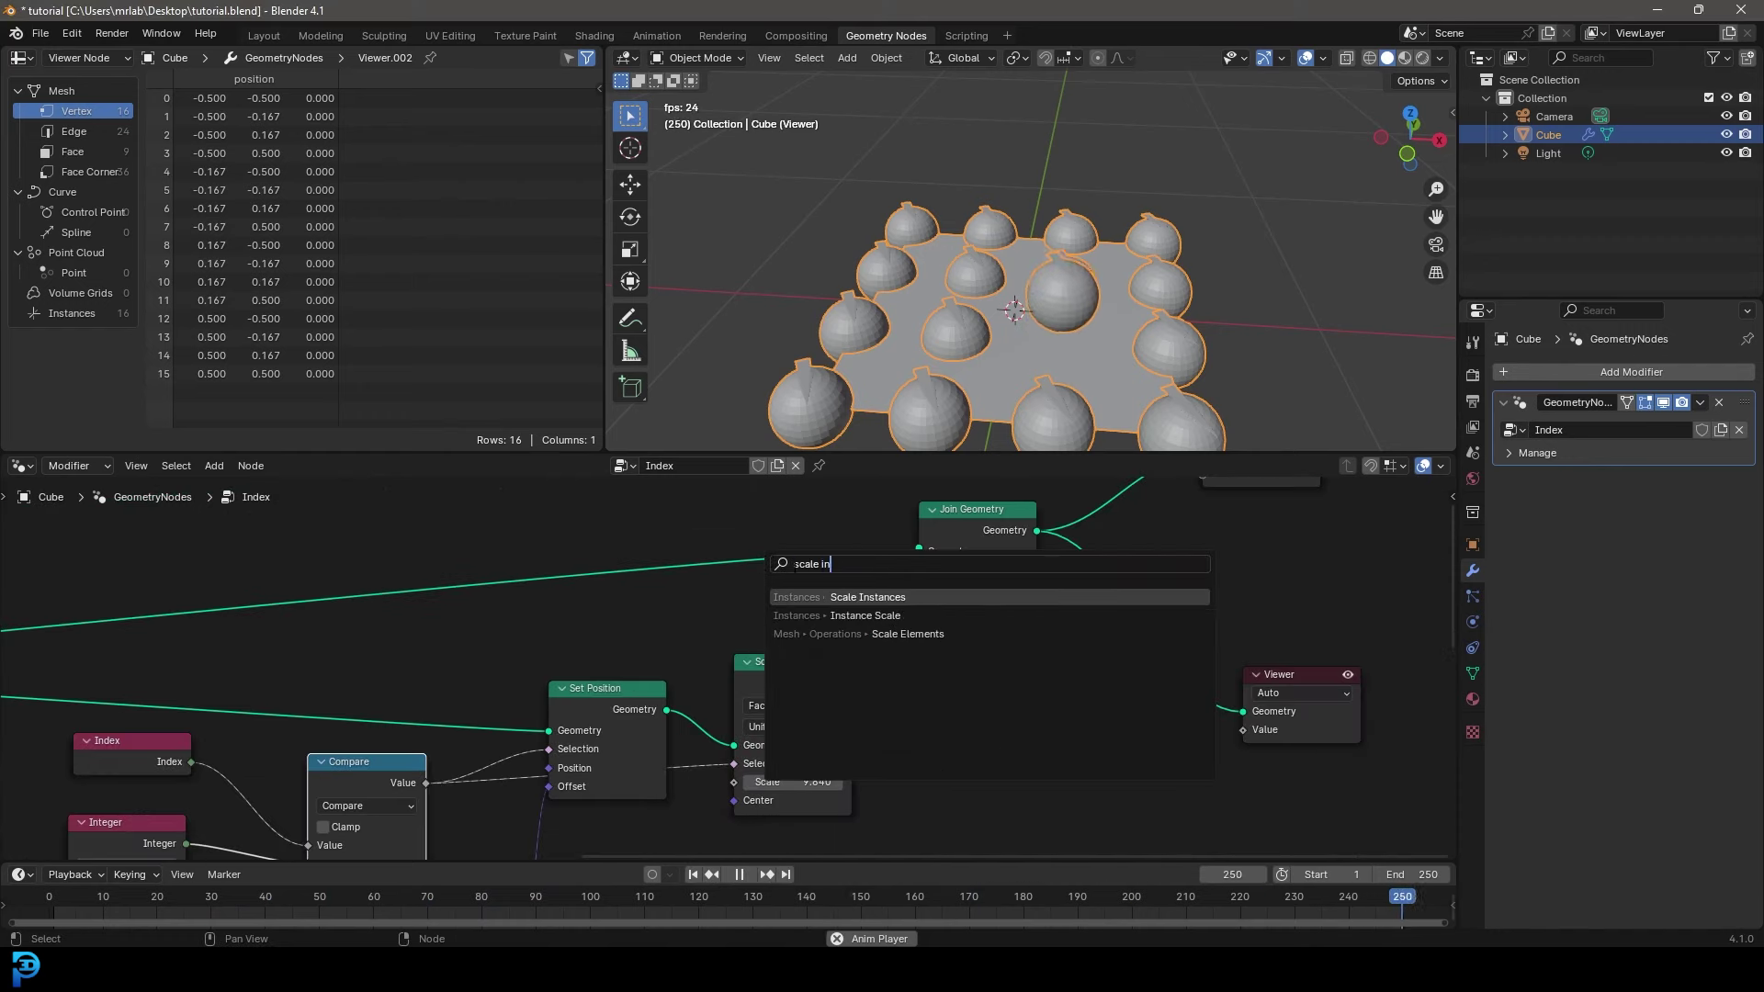
{"action": "key", "text": "Return"}
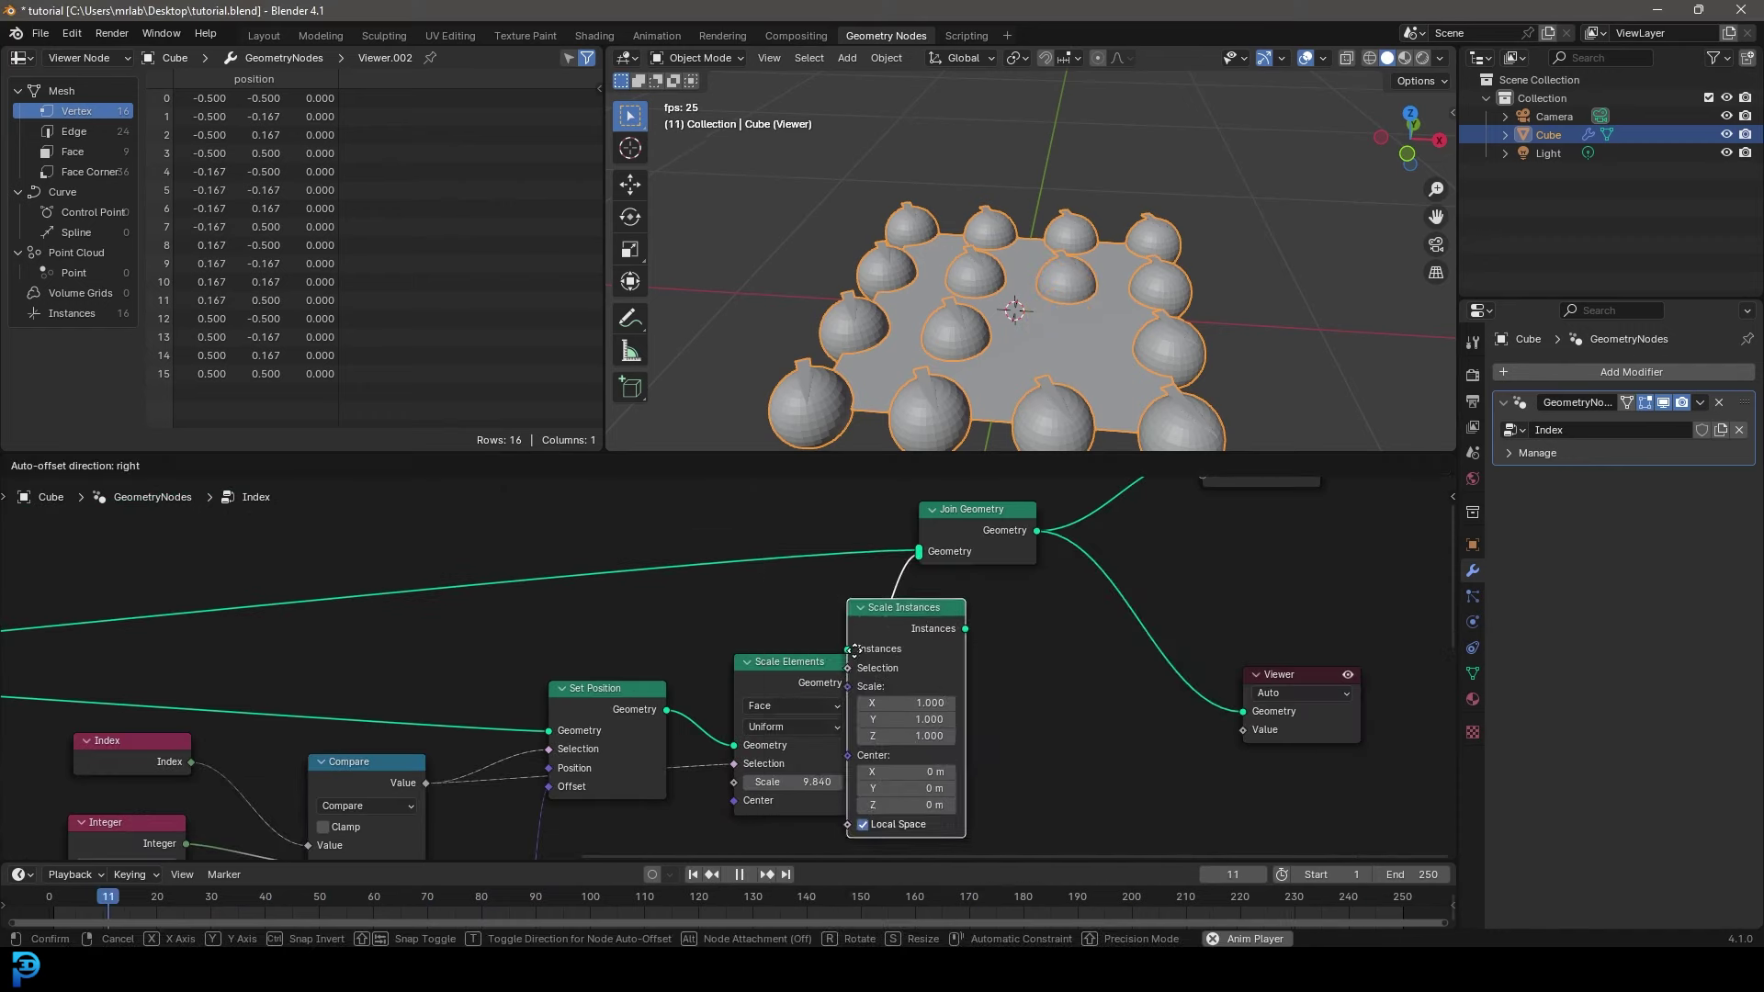
{"action": "left_click", "coordinate": [955, 643]}
{"action": "key", "text": "ctrl+x"}
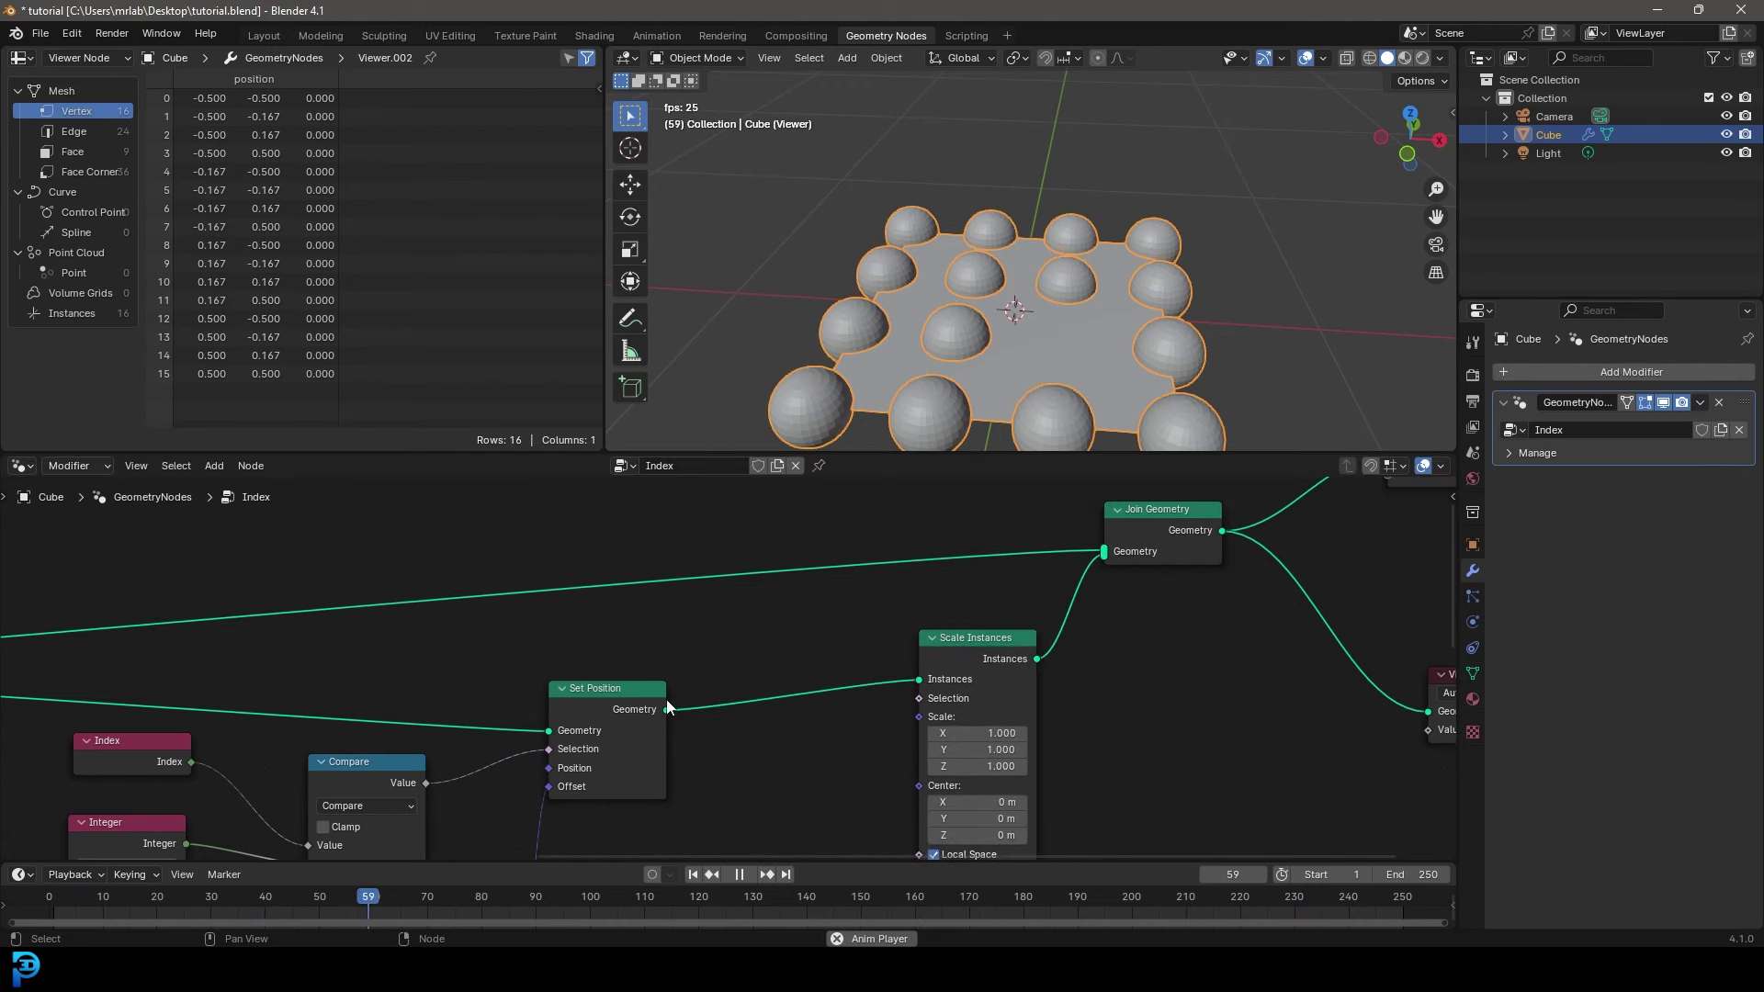
{"action": "scroll", "coordinate": [665, 698], "scroll_direction": "down", "scroll_amount": 1}
{"action": "left_click_drag", "start_coordinate": [582, 724], "coordinate": [761, 608]}
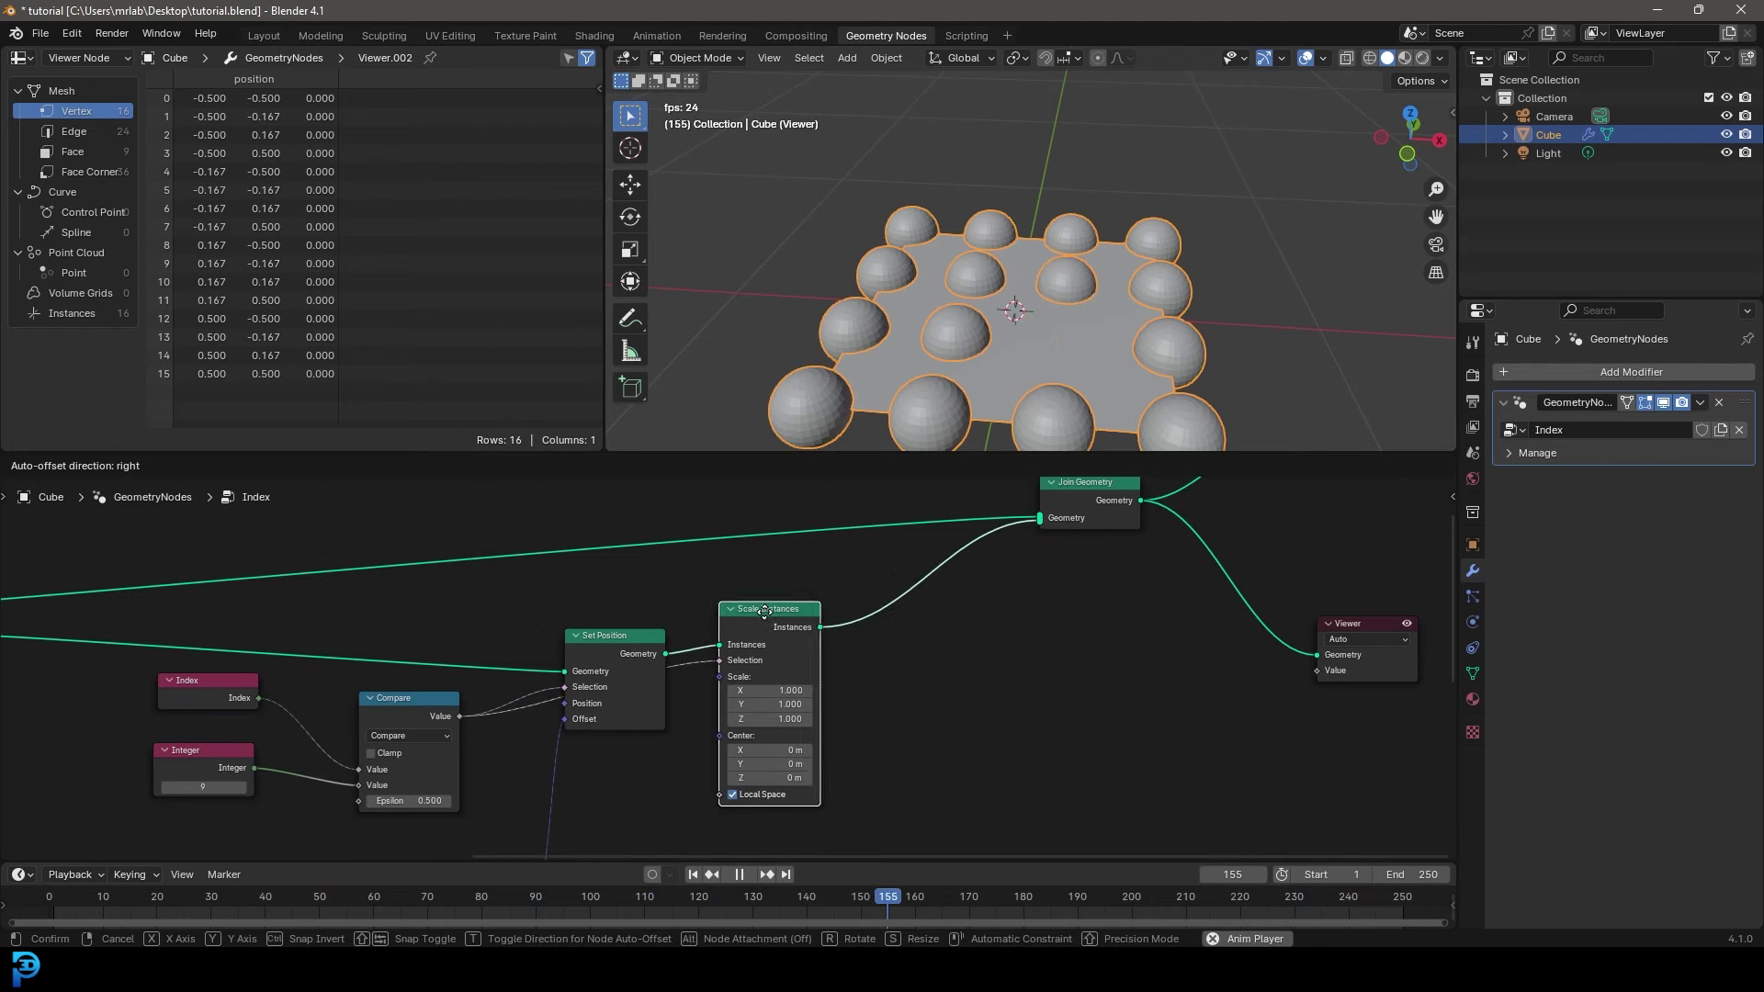
- Add a Value node connected to the Scale of Scale Instances and set it to 1.690
{"action": "scroll", "coordinate": [841, 769], "scroll_direction": "up", "scroll_amount": 5}
{"action": "middle_click_drag", "start_coordinate": [841, 770], "coordinate": [834, 637]}
{"action": "left_click_drag", "start_coordinate": [728, 544], "coordinate": [649, 684]}
{"action": "type", "text": "valeu"}
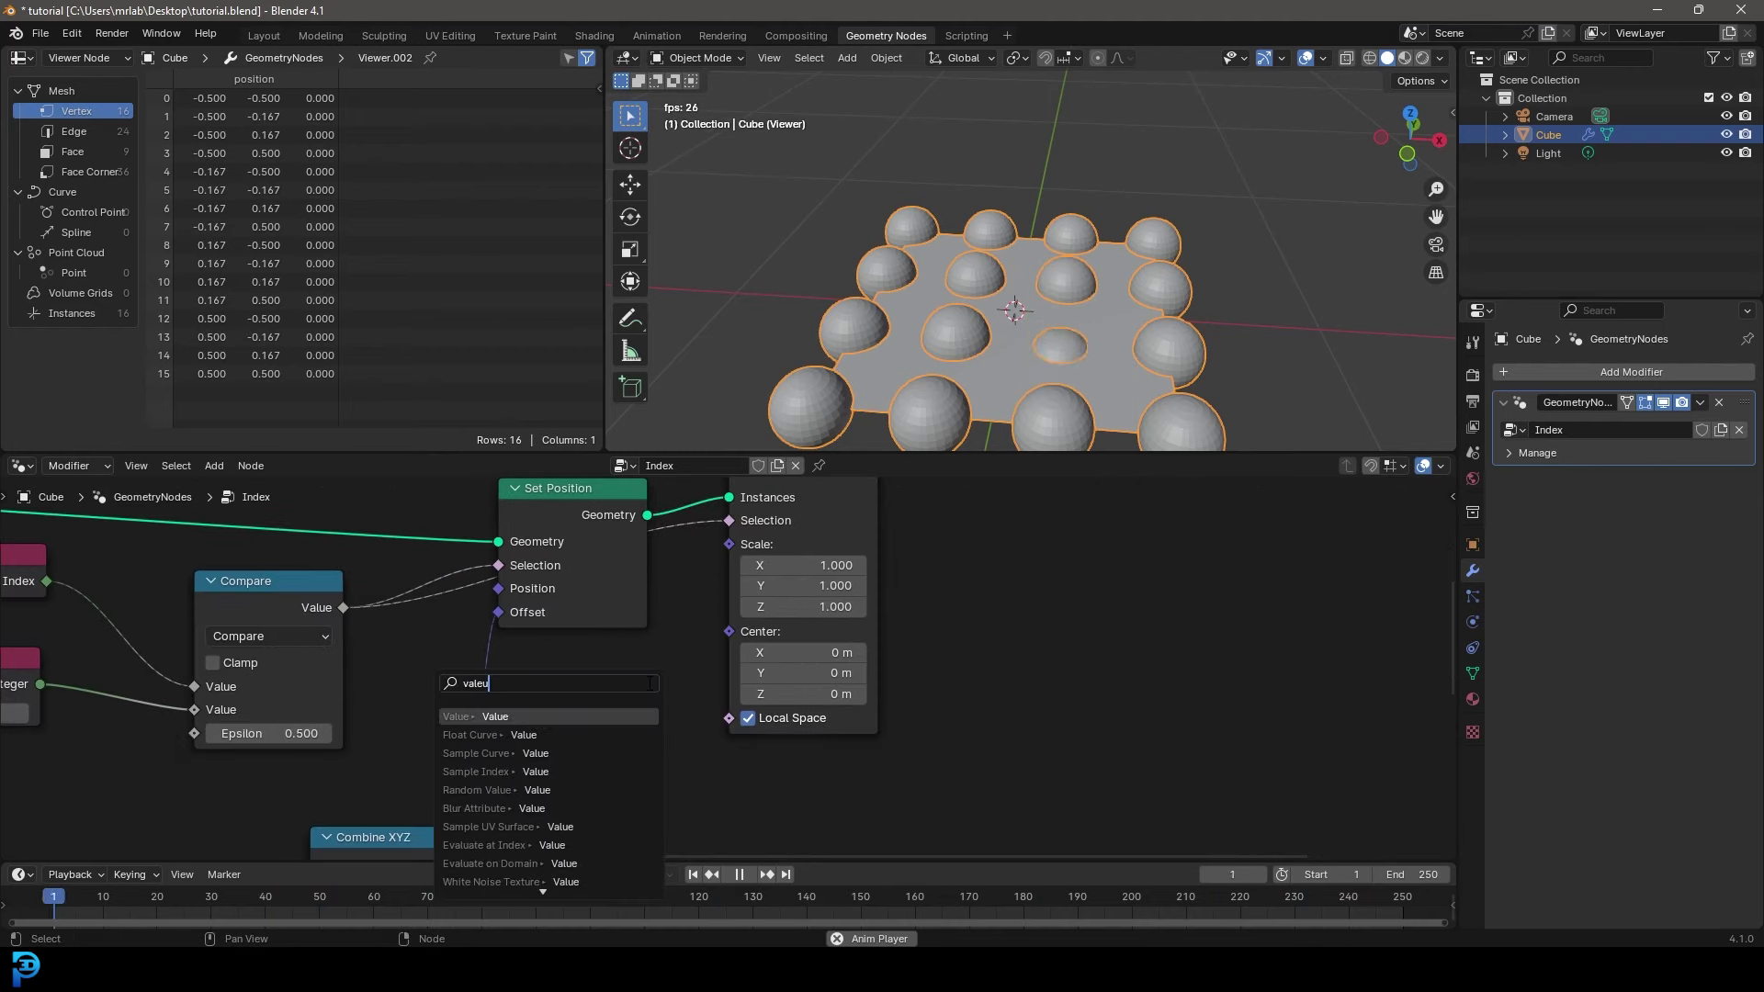
{"action": "key", "text": "Return"}
{"action": "left_click", "coordinate": [620, 719]}
{"action": "left_click_drag", "start_coordinate": [605, 713], "coordinate": [716, 713]}
- Set the Integer node feeding Compare to 8 to enlarge and animate a different sphere
{"action": "scroll", "coordinate": [1148, 281], "scroll_direction": "down", "scroll_amount": 2}
{"action": "middle_click_drag", "start_coordinate": [1155, 276], "coordinate": [1086, 295]}
{"action": "middle_click_drag", "start_coordinate": [355, 657], "coordinate": [996, 638]}
{"action": "scroll", "coordinate": [996, 637], "scroll_direction": "up", "scroll_amount": 3}
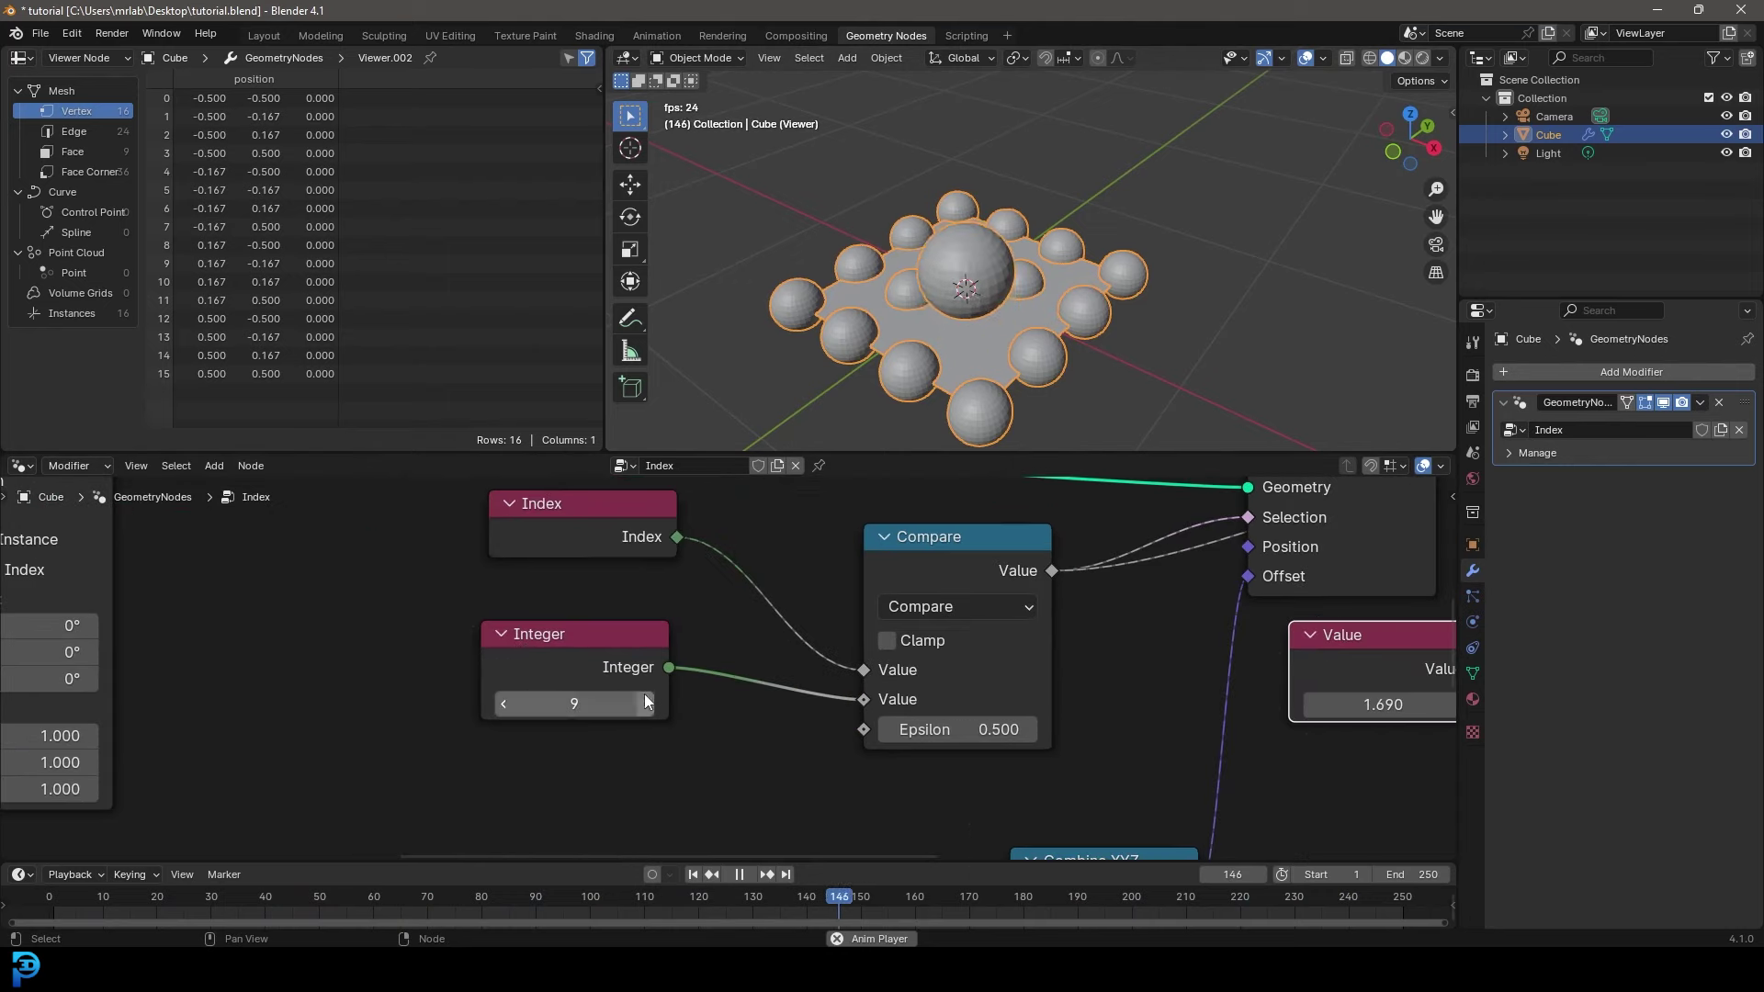
{"action": "left_click", "coordinate": [645, 704]}
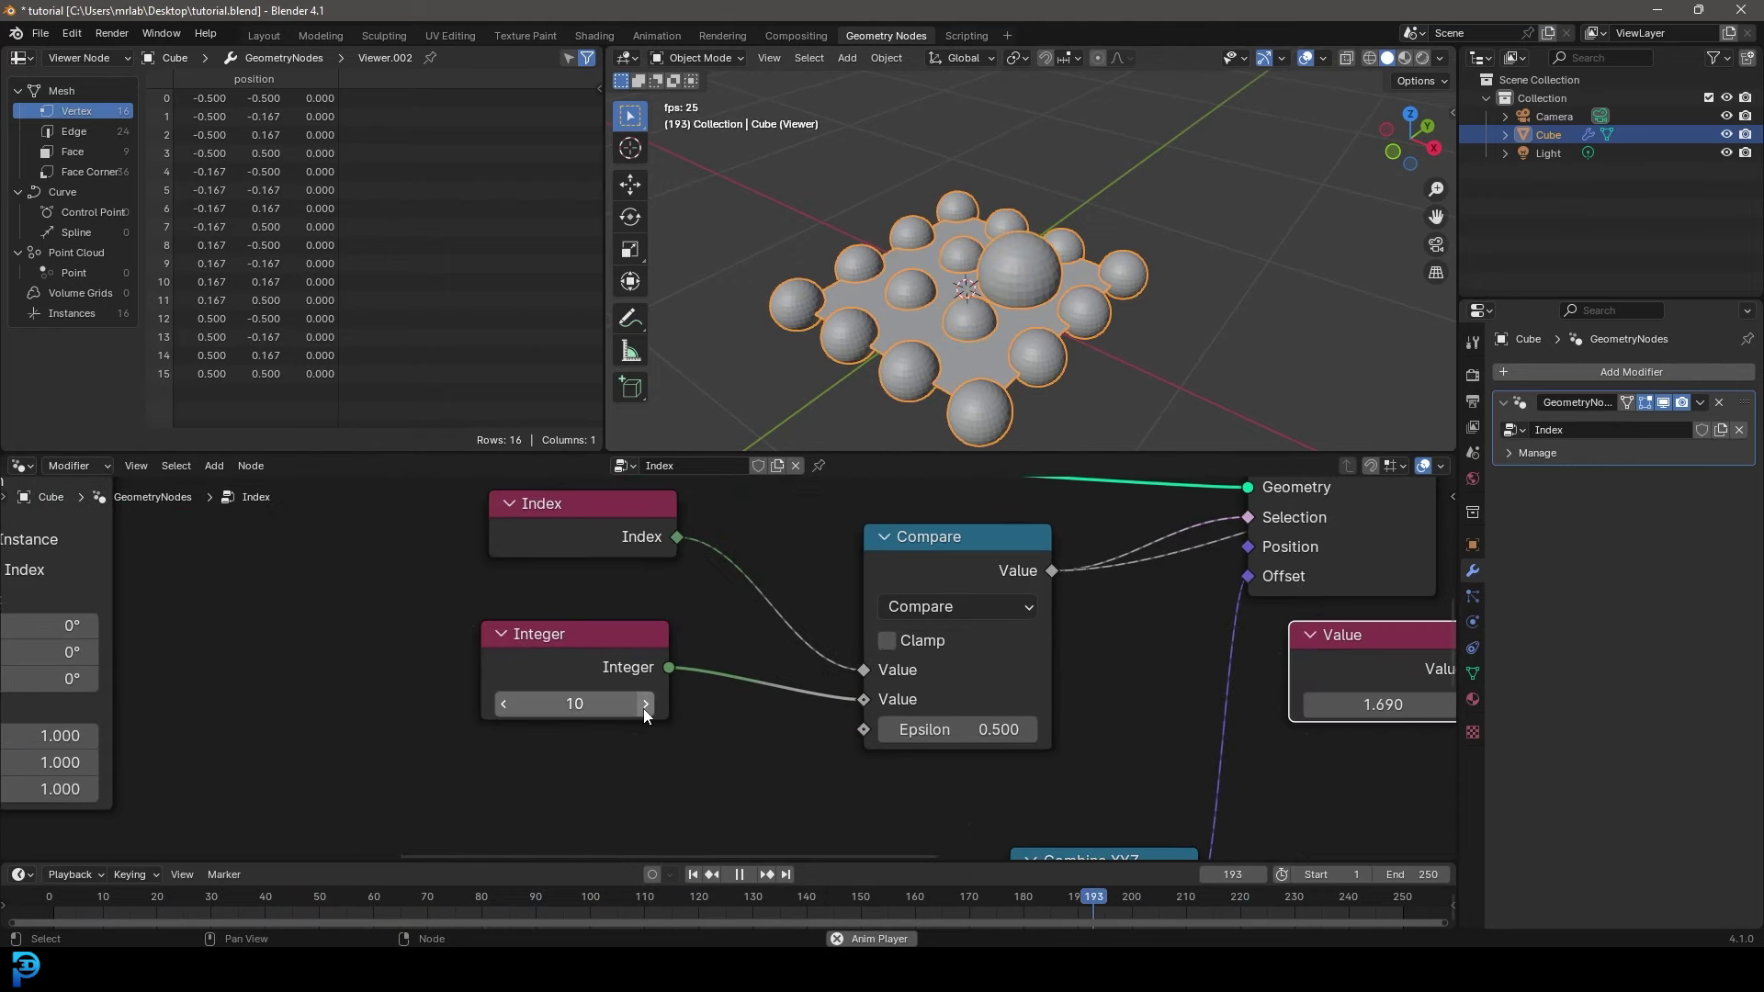
{"action": "left_click", "coordinate": [504, 704]}
{"action": "left_click", "coordinate": [505, 704]}
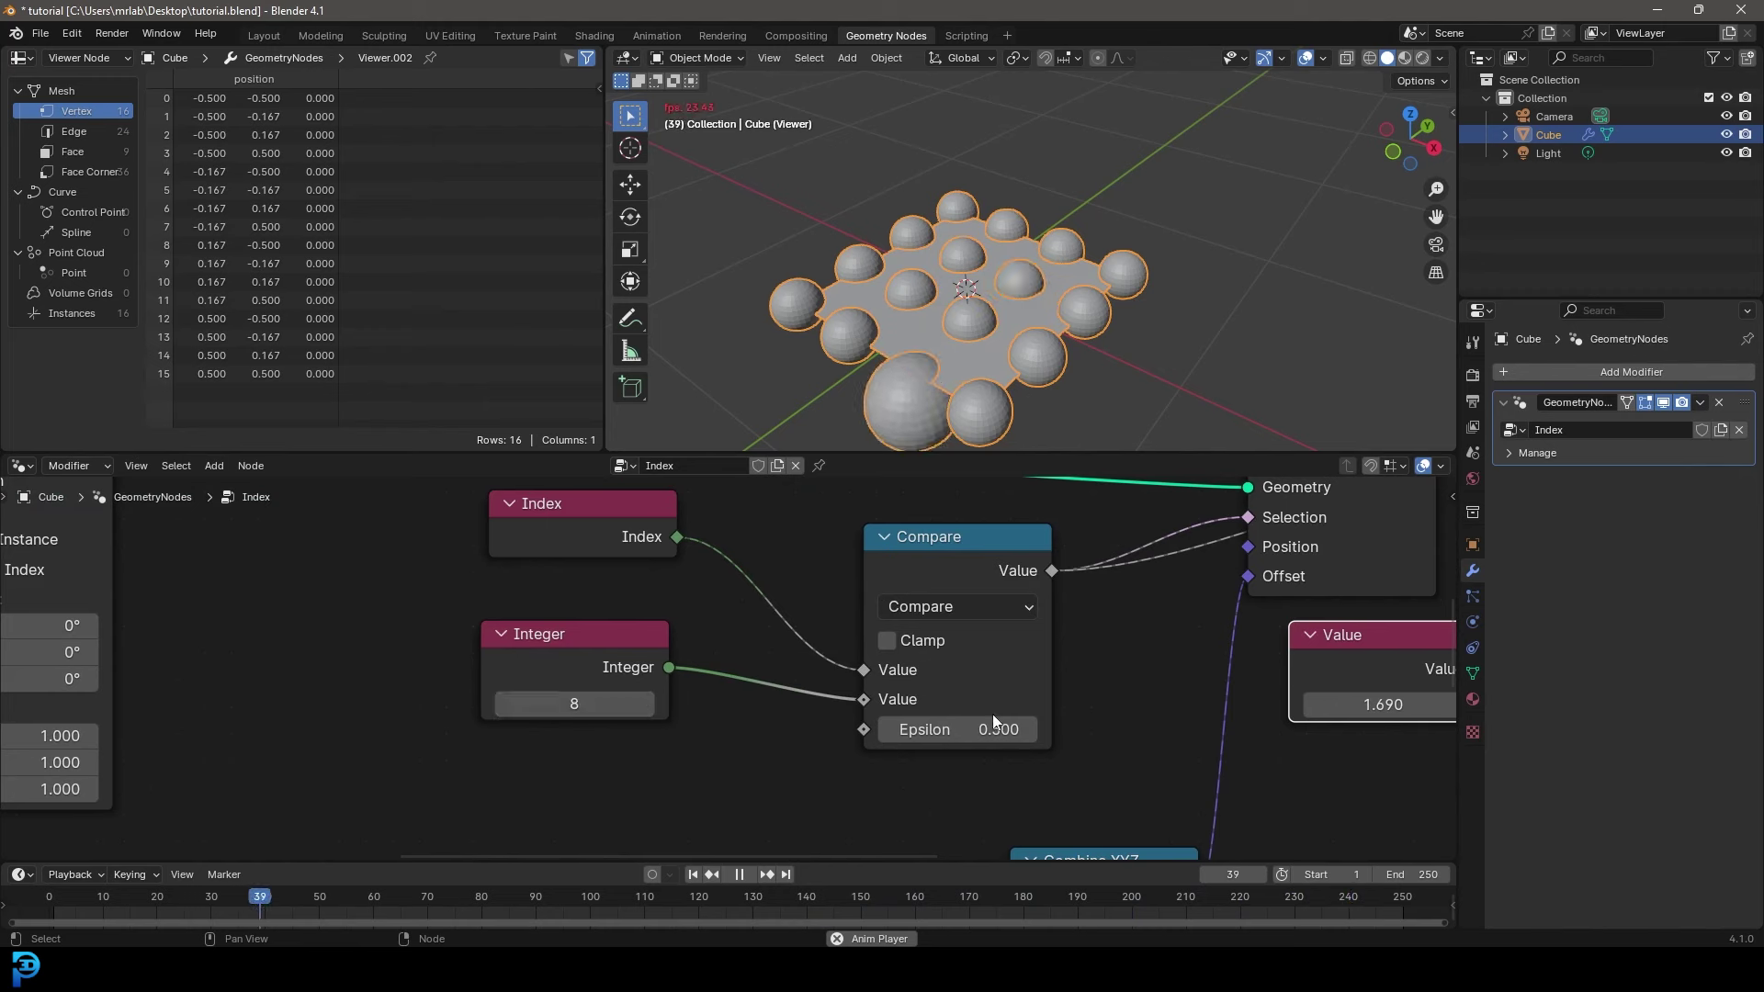